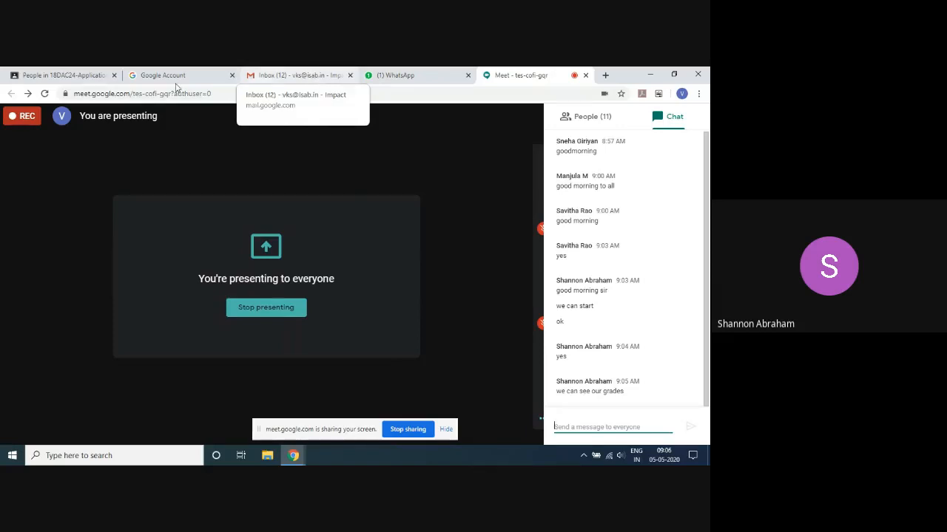
- Switch to the Google Classroom page, leave the class settings and look through the class's teacher and student lists
left_click(63, 76)
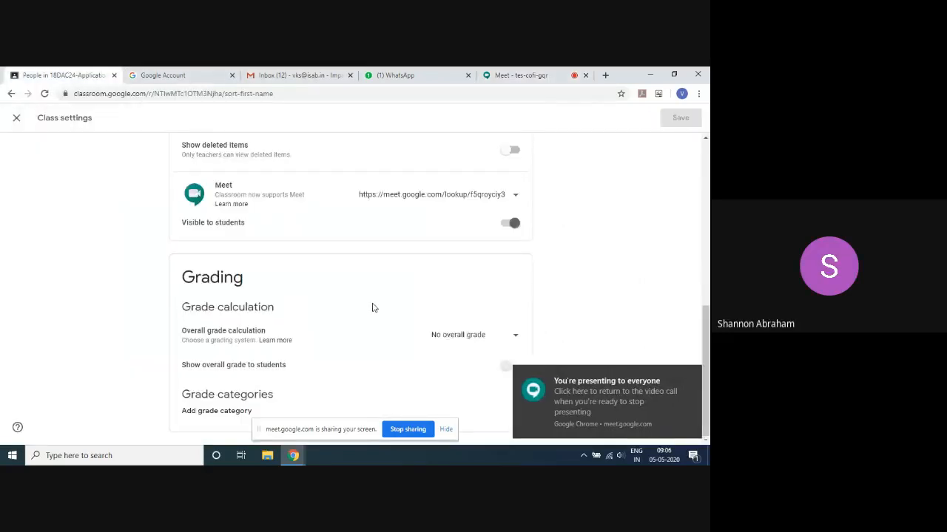
scroll(381, 305, "up", 5)
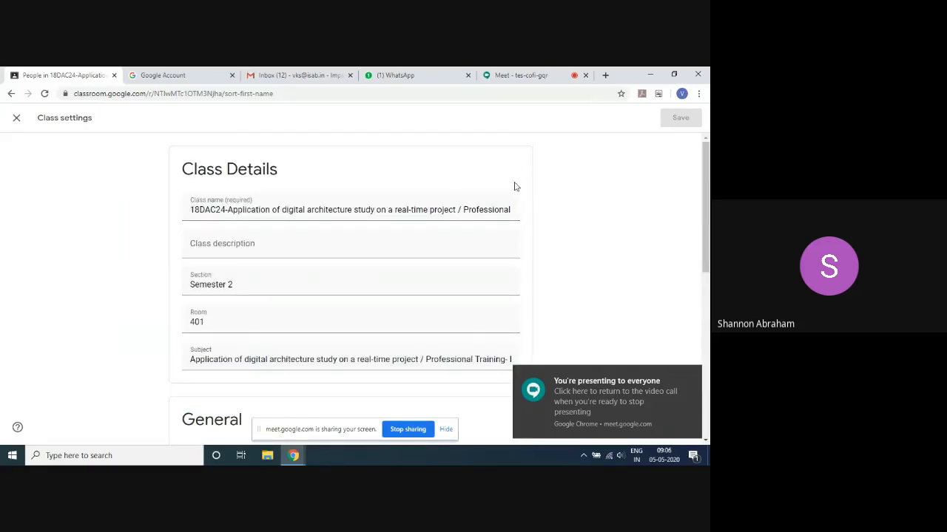
left_click(17, 119)
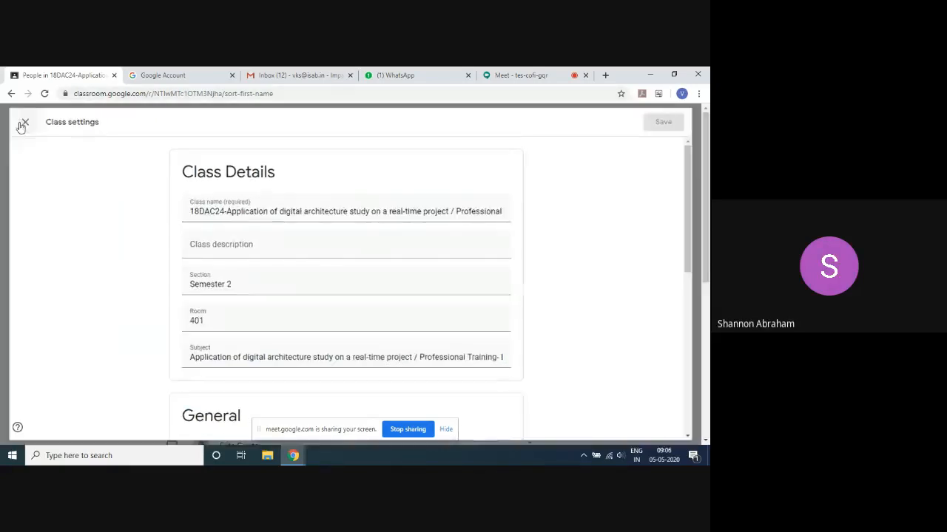
scroll(276, 216, "down", 3)
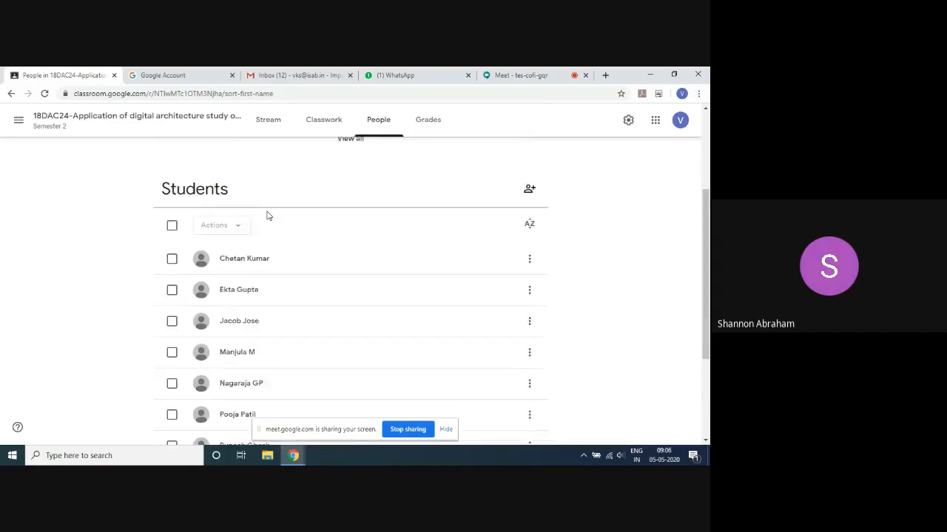
scroll(267, 215, "up", 3)
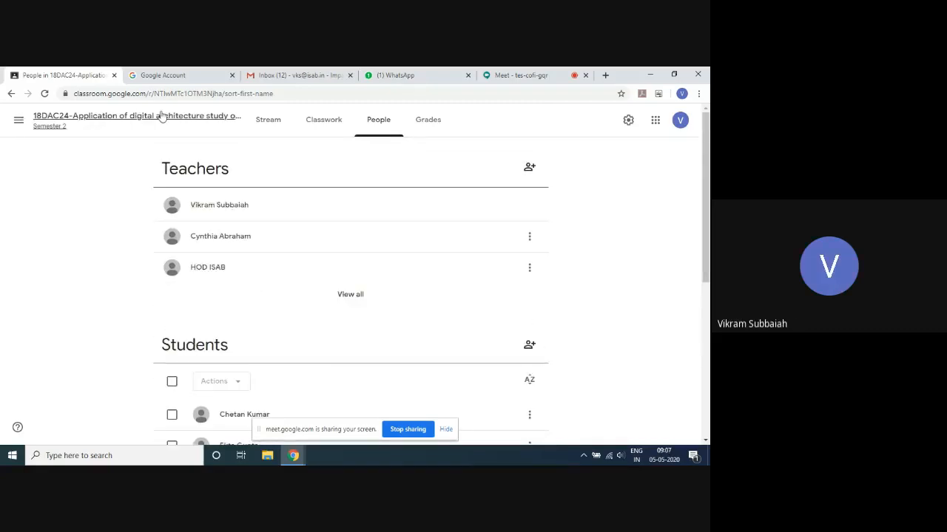
- Return to the Google Meet call and open its whiteboard
left_click(510, 74)
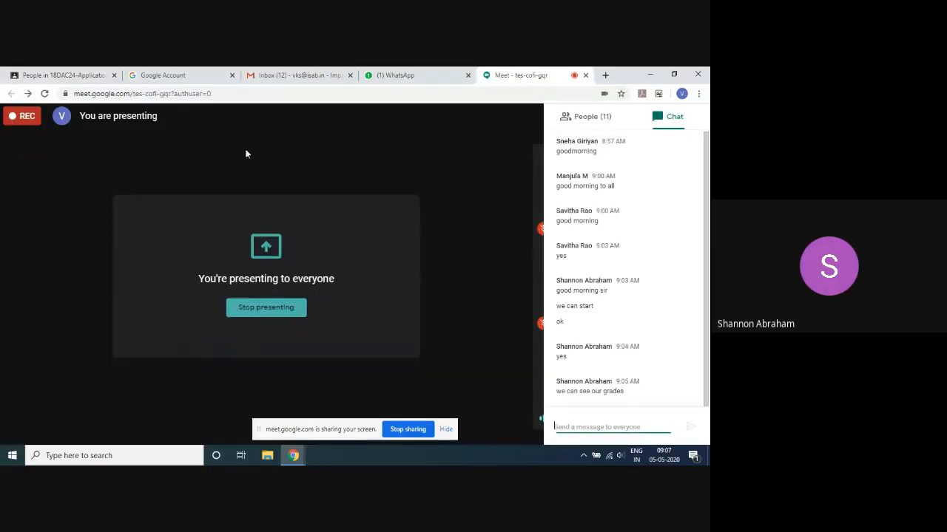
left_click(491, 442)
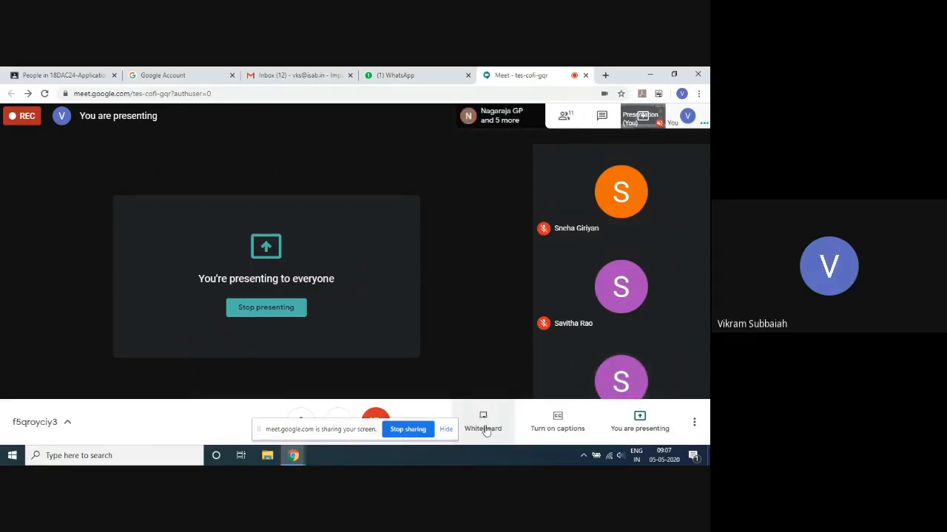
left_click(485, 431)
left_click(493, 432)
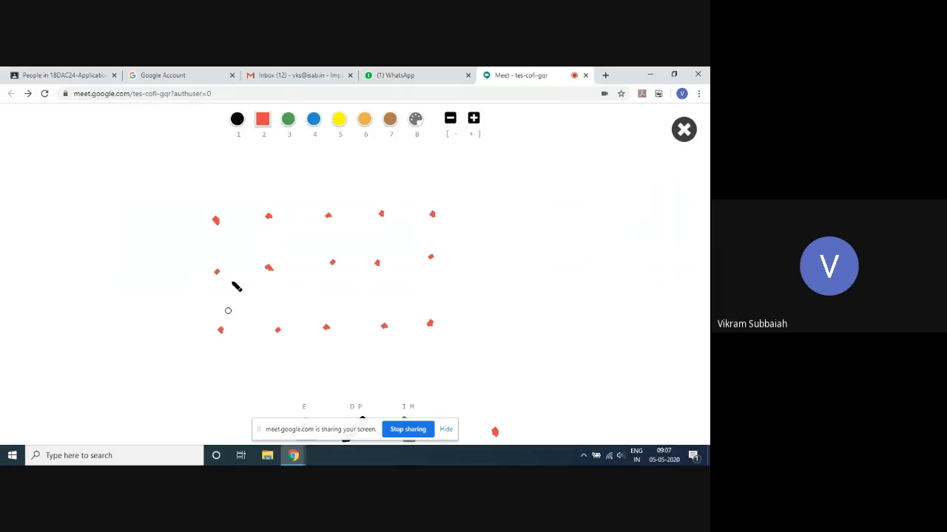
- Draw another row of five red dots above the three existing rows on the whiteboard
left_click(211, 157)
left_click(269, 160)
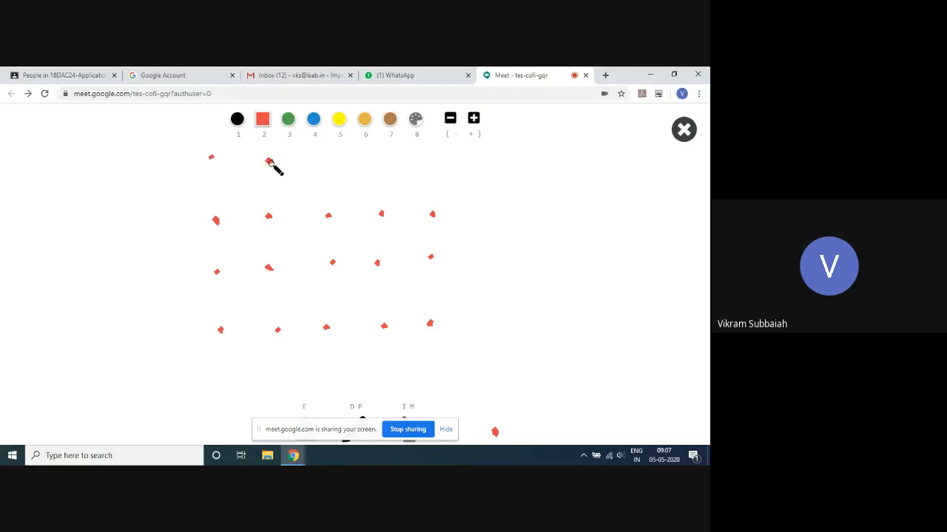
left_click(327, 159)
left_click(374, 160)
left_click(432, 159)
- Draw four green diagonal strokes, each joining a bottom-row dot to the next dot along in the row above
left_click(289, 119)
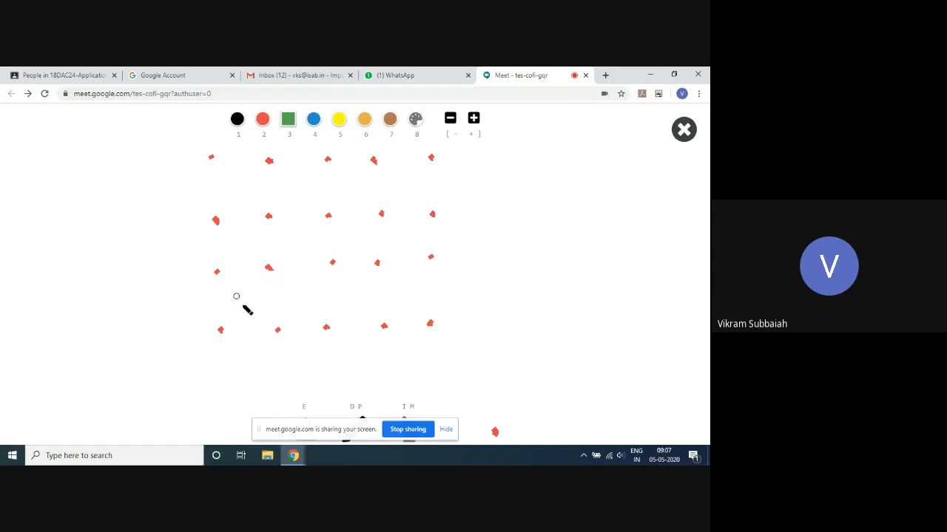
mouse_move(219, 329)
left_mouse_down()
mouse_move(231, 330)
mouse_move(269, 268)
left_mouse_up()
left_click_drag(277, 329, 334, 263)
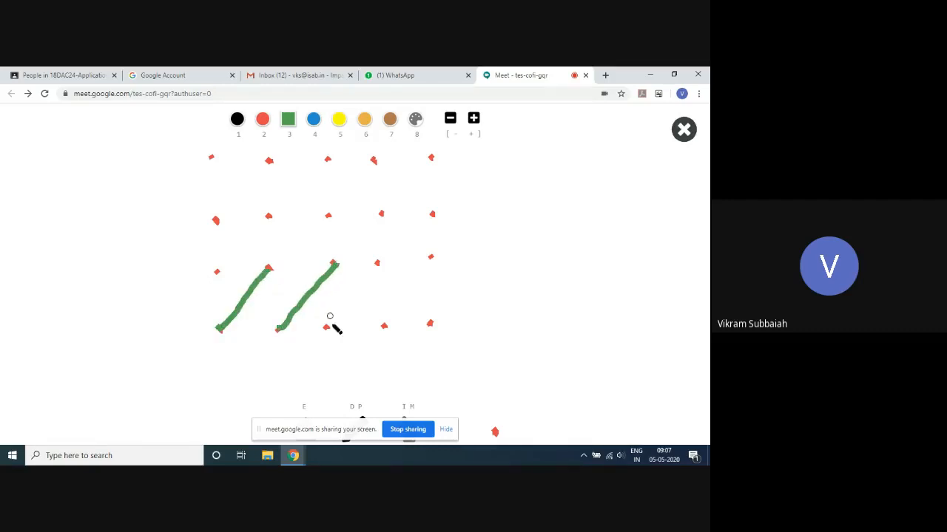
left_click_drag(322, 329, 378, 264)
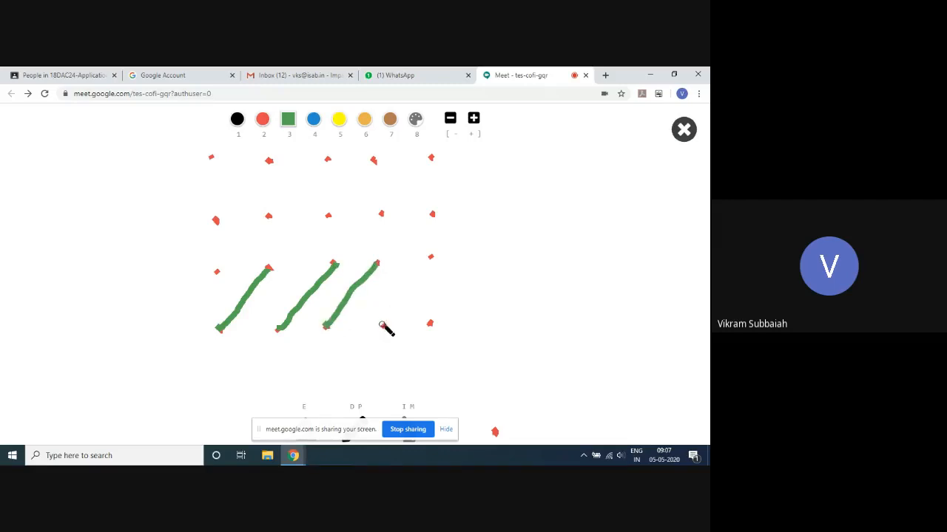
left_click_drag(383, 327, 435, 256)
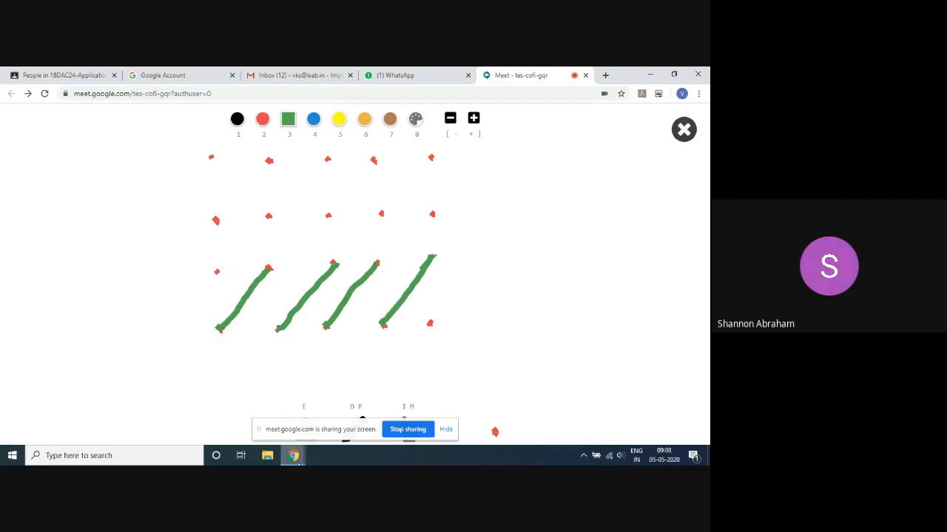
- Launch Dynamo Sandbox, create a new workspace and maximize its window
left_click(12, 456)
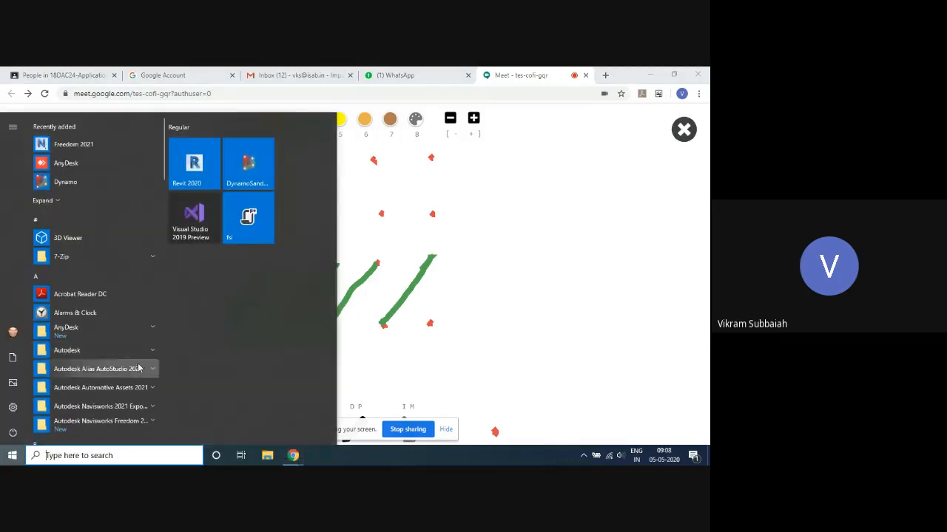
left_click(249, 165)
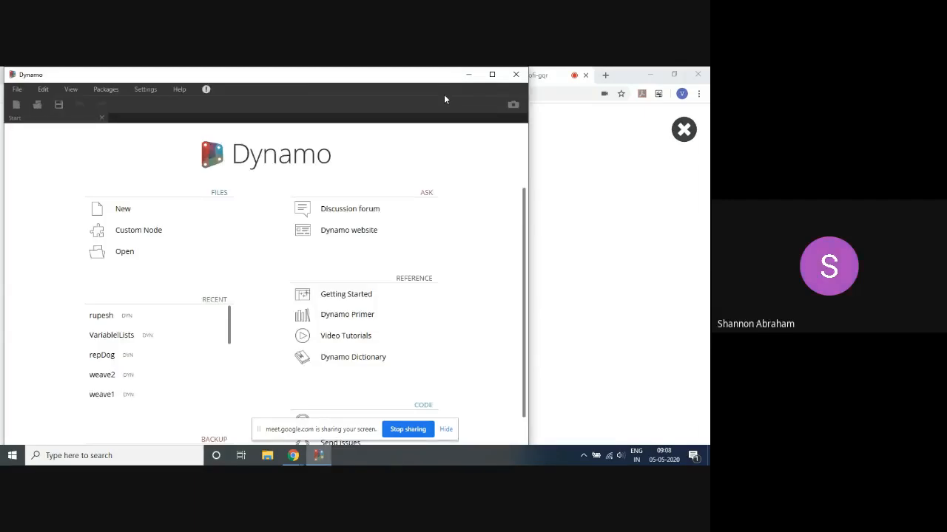
left_click(134, 216)
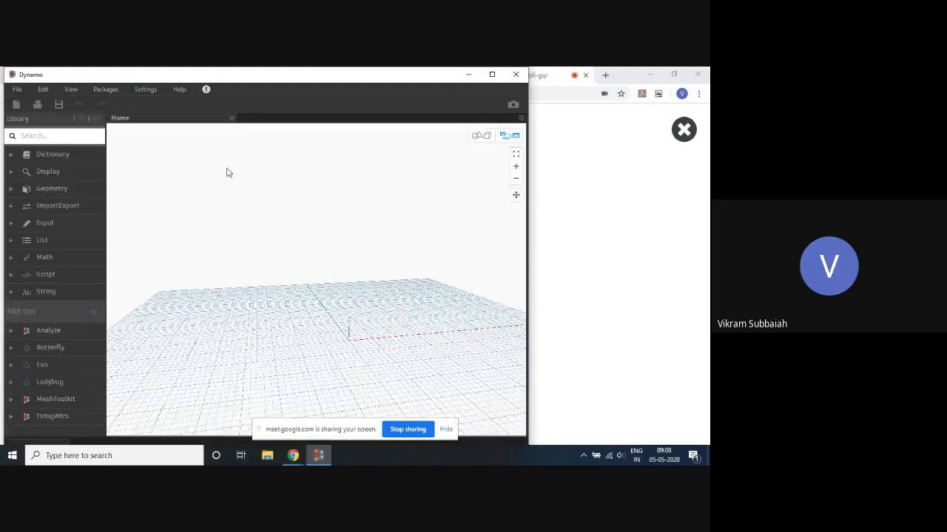
left_click(493, 75)
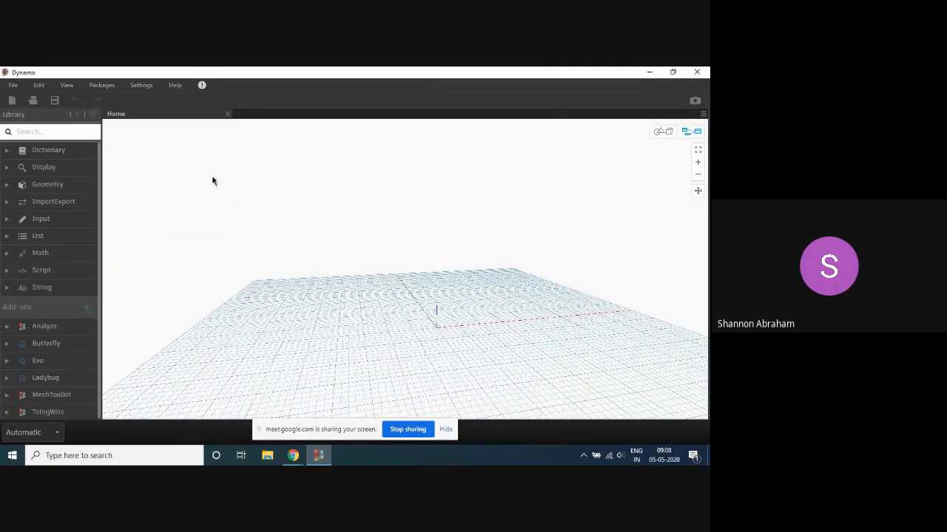
- Create a row of points with a code block reading Point.ByCoordinates(0..50..10); and expand its list preview
double_click(169, 181)
type("Poin")
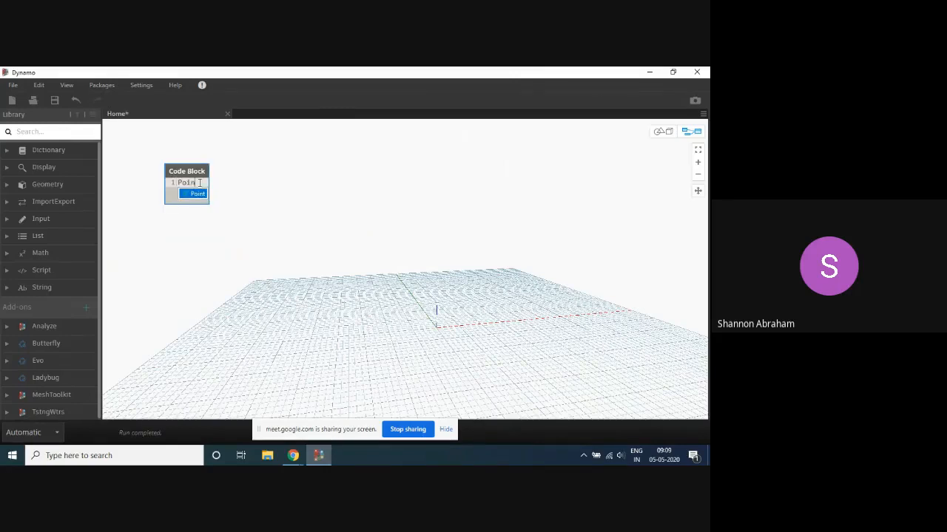
type("t.ByV")
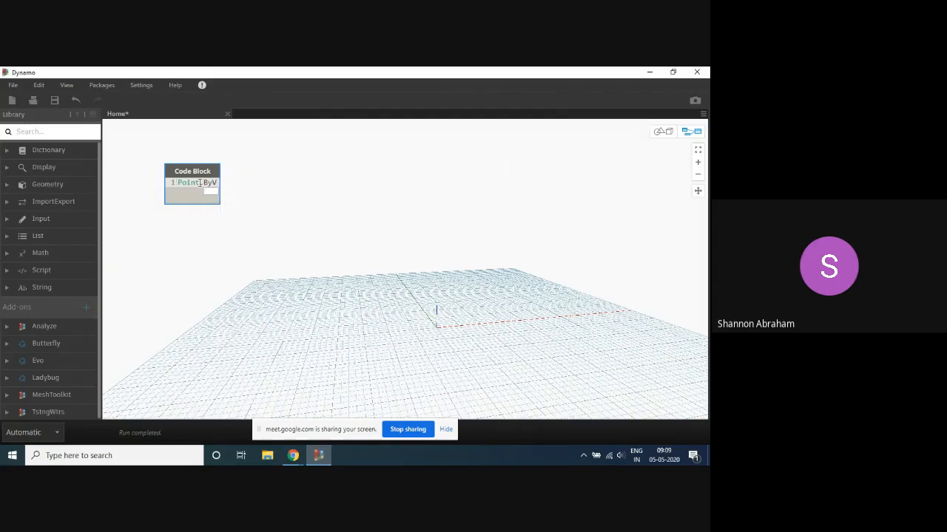
key("BackSpace")
type("C")
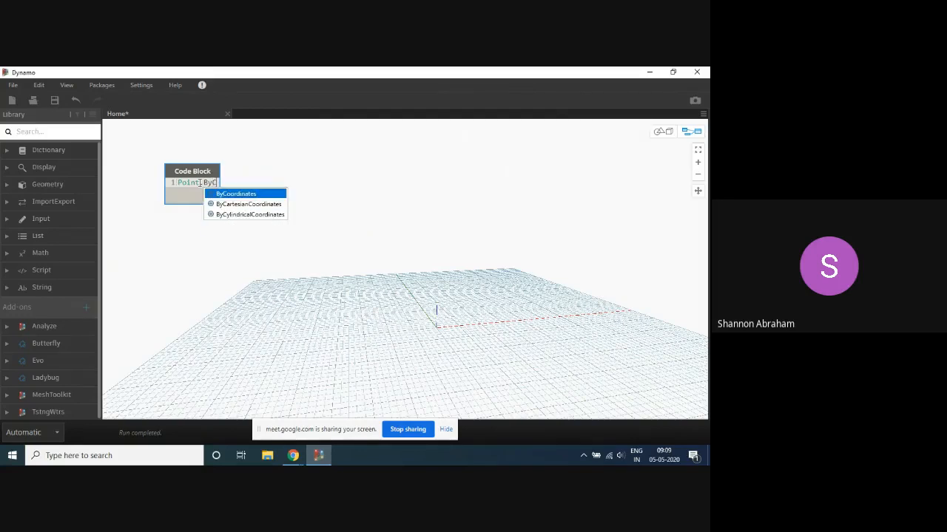
key("Return")
type("(")
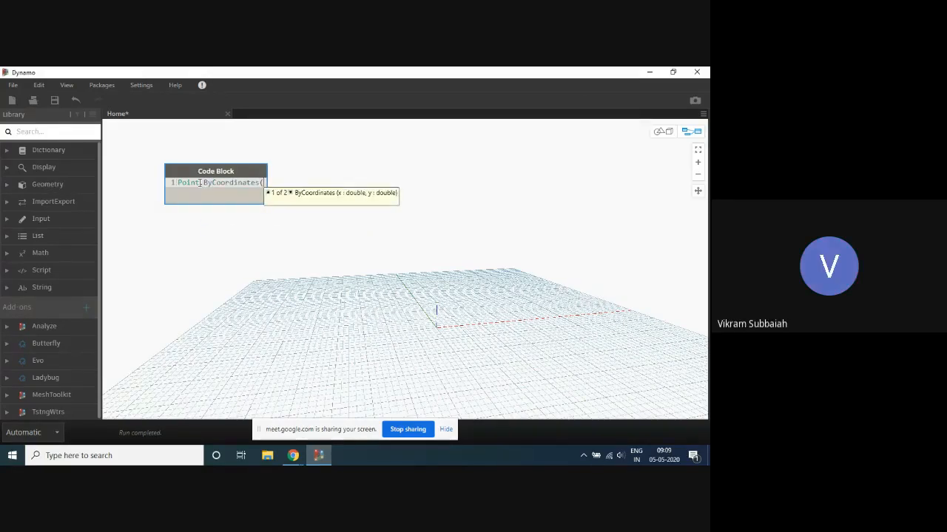
type("0,0")
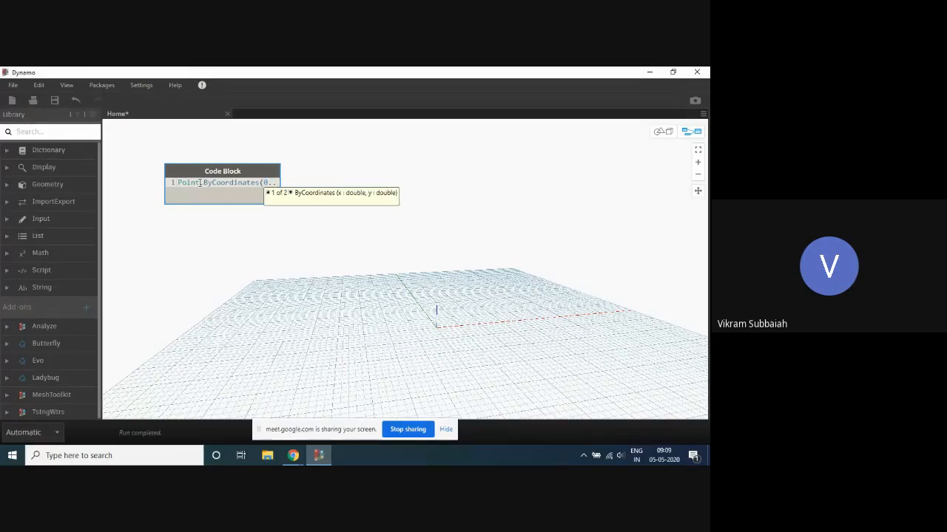
type("10..10")
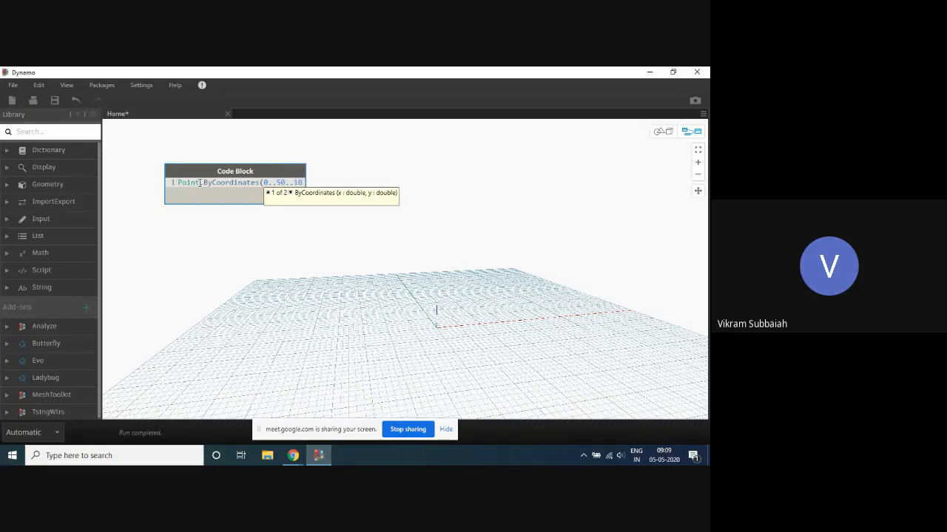
type(")")
left_click(411, 181)
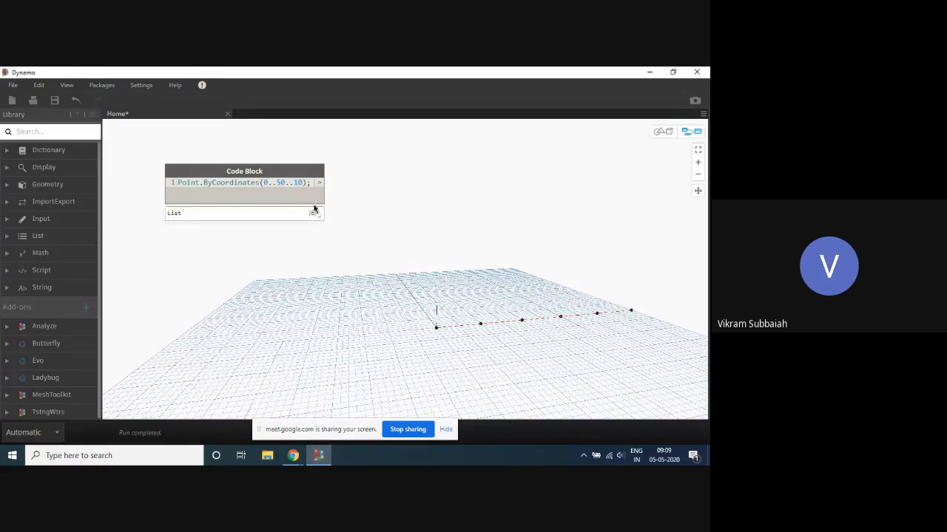
left_click(315, 213)
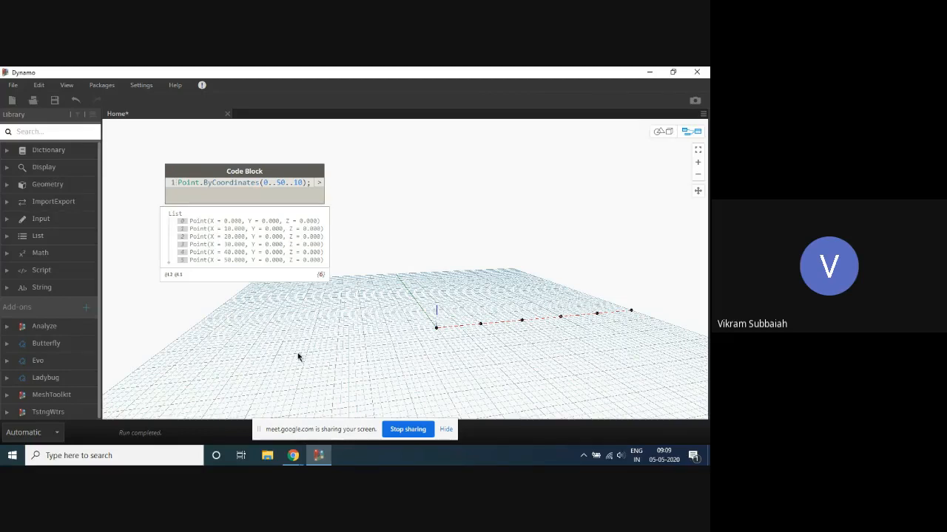
- Add a Geometry.Translate node with direction and distance inputs beside the code block and feed the points into its geometry input
left_click_drag(295, 168, 257, 151)
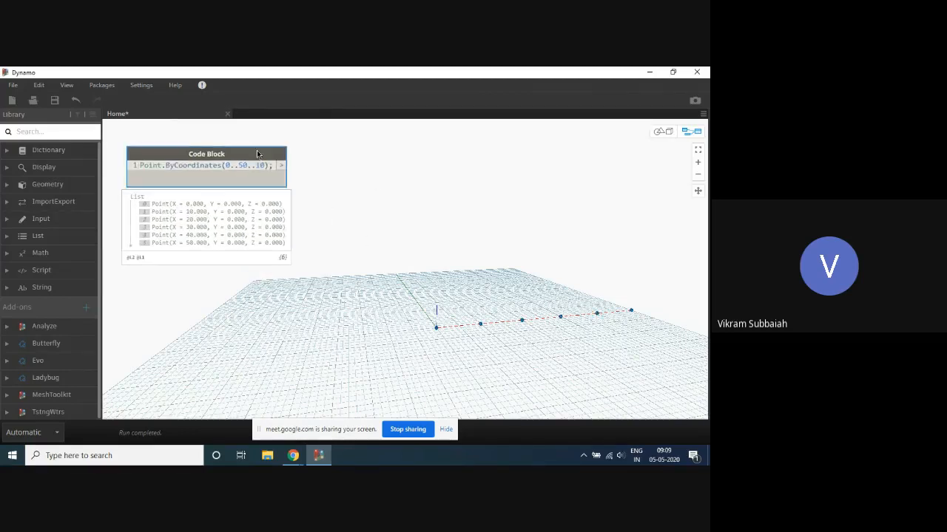
right_click(377, 174)
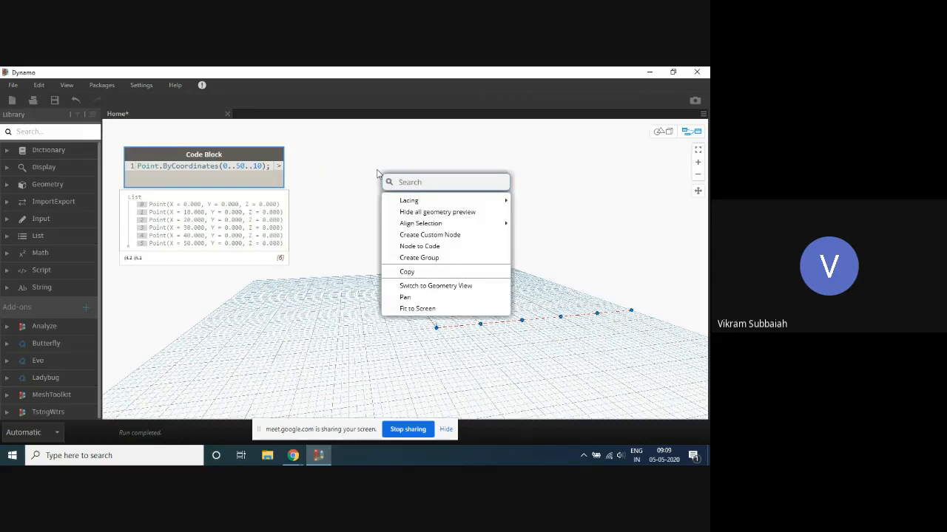
type("translate")
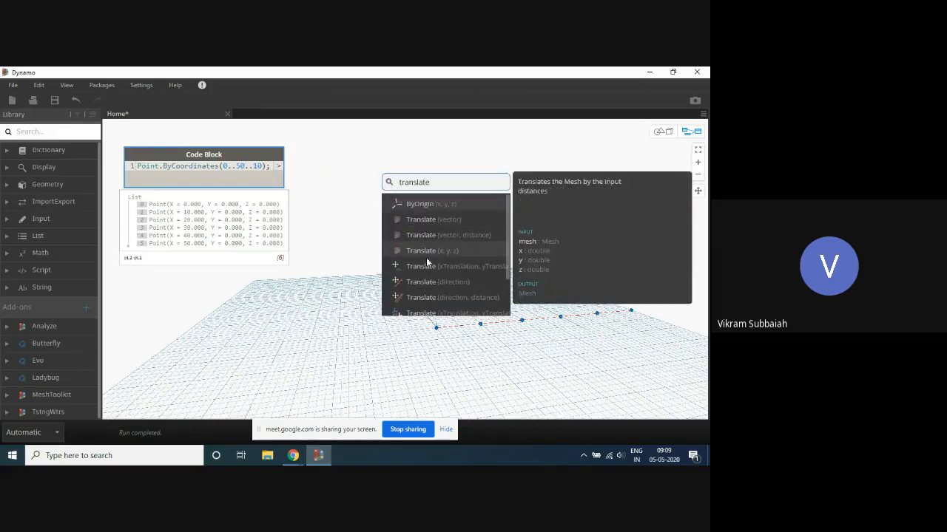
left_click(426, 298)
left_click_drag(444, 301, 387, 159)
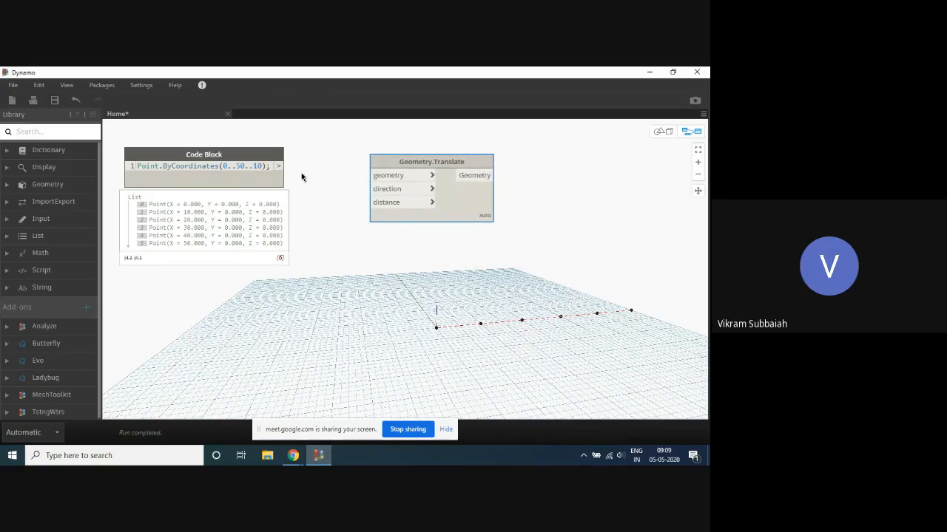
mouse_move(280, 166)
left_mouse_down()
mouse_move(370, 163)
mouse_move(379, 178)
mouse_move(403, 147)
left_mouse_up()
- Add a Vector.ZAxis node and connect it to the Translate node's direction input
right_click(327, 213)
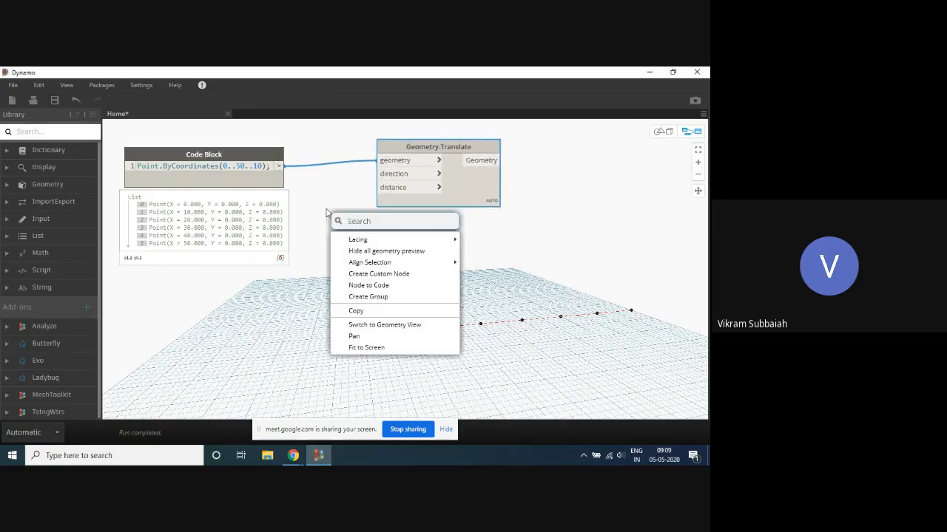
type("vector.Z")
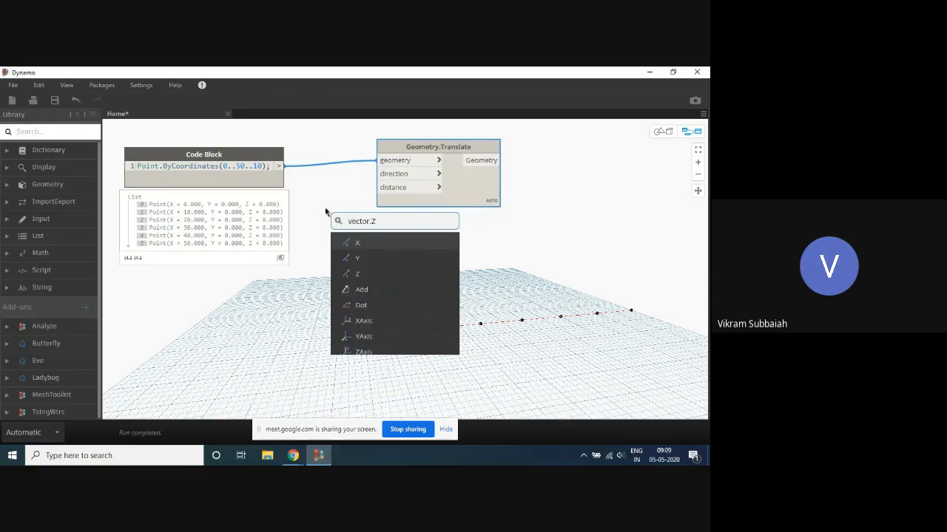
left_click(363, 352)
left_click_drag(387, 362, 409, 148)
- Connect a code block with the value 10 to the Translate node's distance input and expand the output list preview
double_click(322, 257)
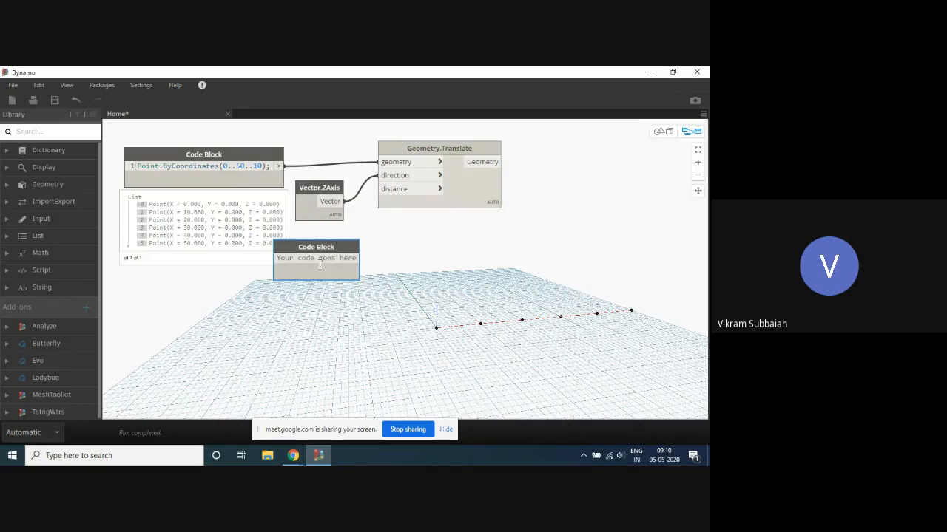
type("10;")
left_click_drag(301, 249, 378, 188)
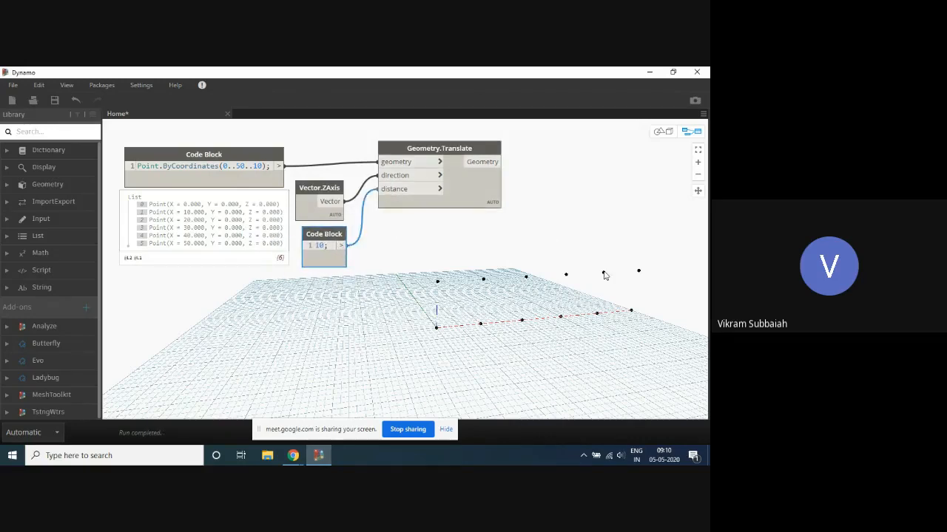
left_click(490, 205)
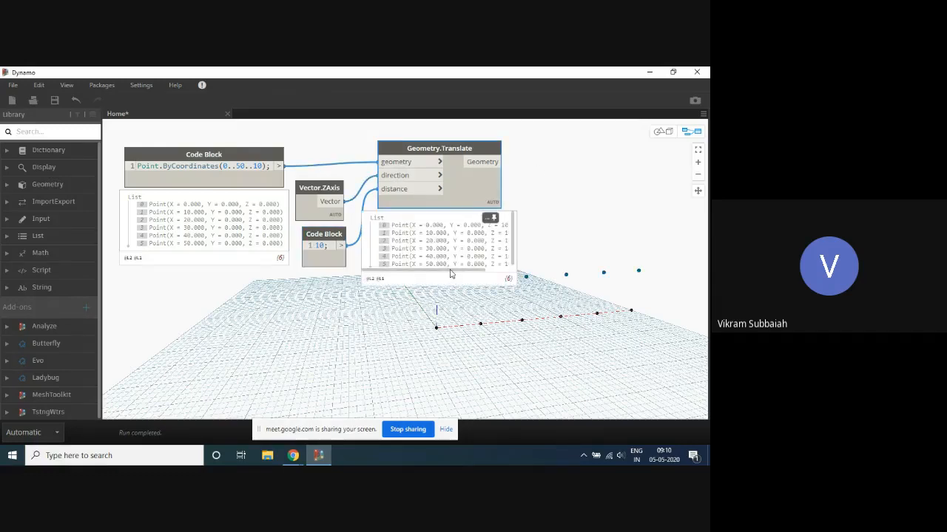
left_click_drag(450, 274, 501, 275)
- Create a second row of points with a code block reading Point.ByCoordinates(0..50..10,0,10); below the existing nodes
scroll(565, 205, "down", 2)
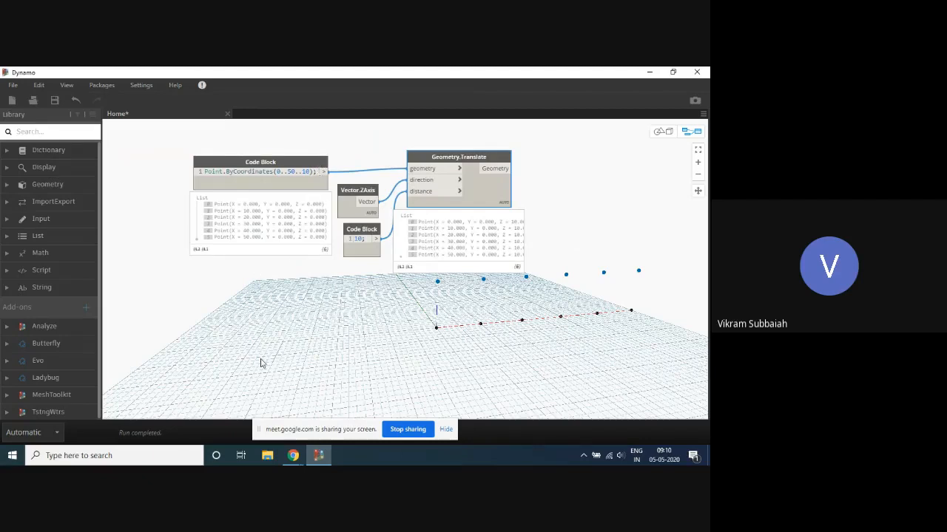
double_click(224, 328)
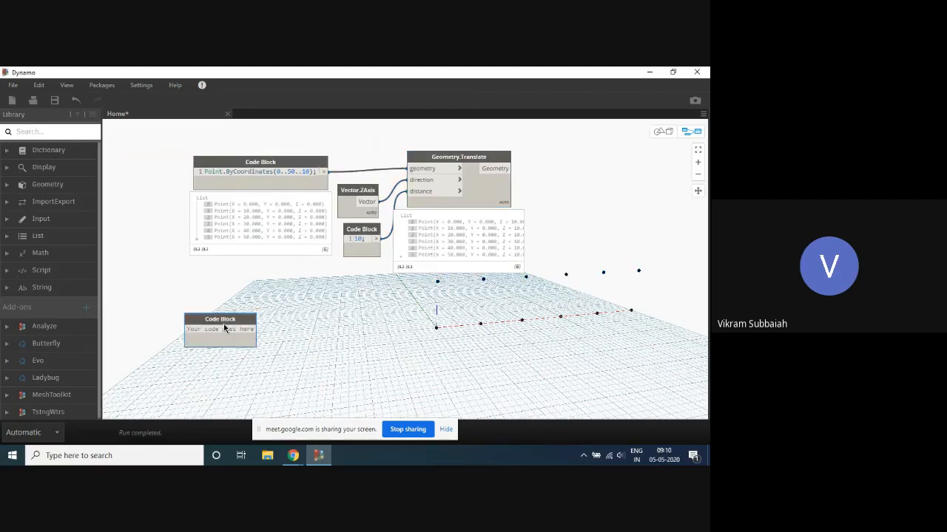
type("Point.ByCoordinates")
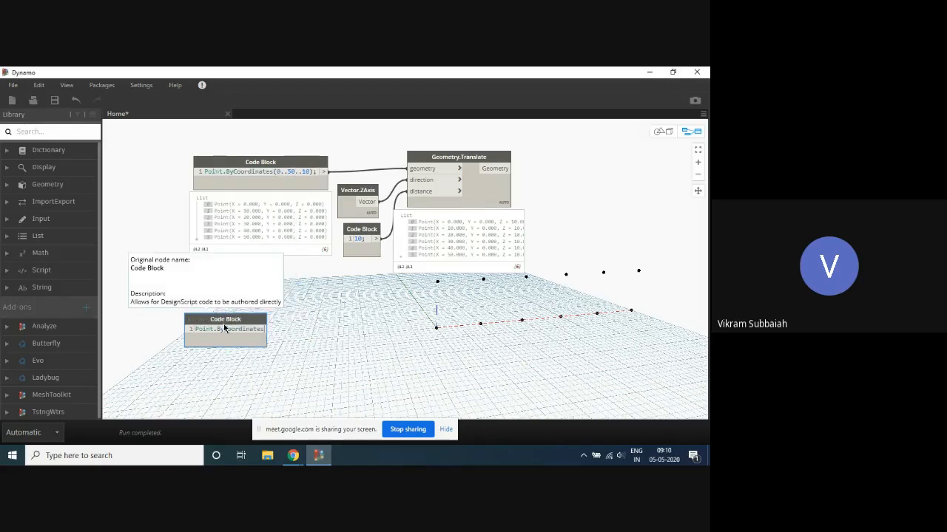
type("(")
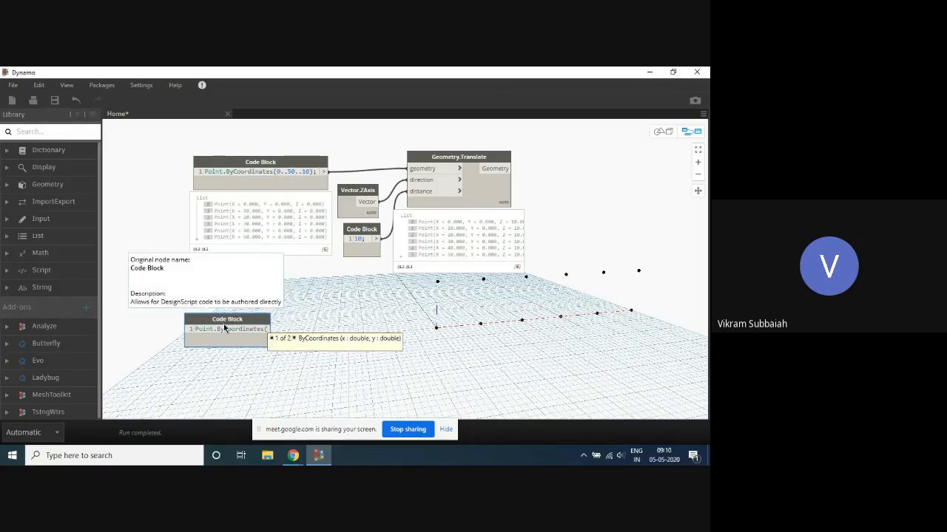
type("0..50..10")
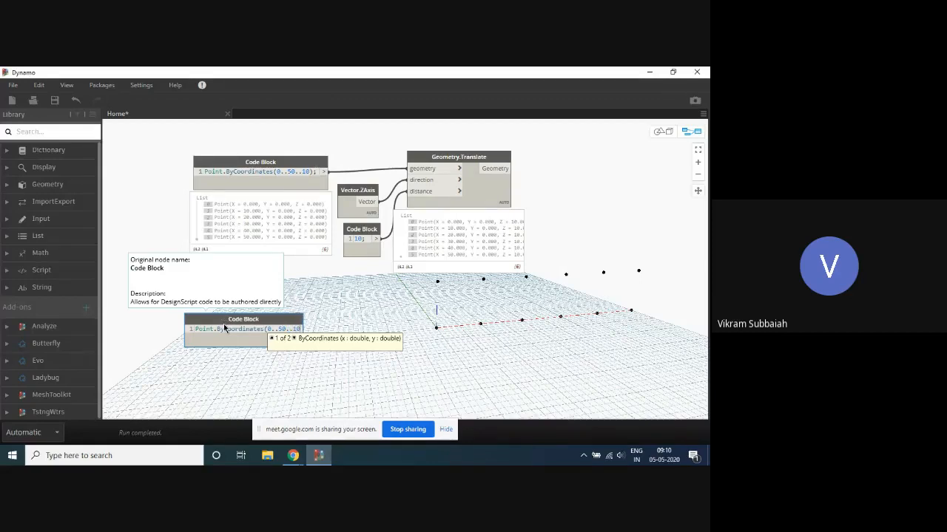
type(",0,10);")
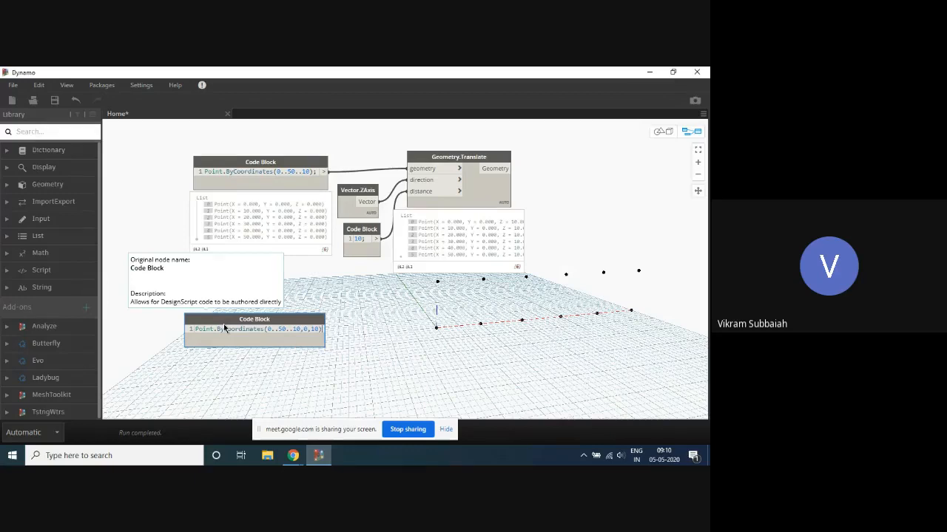
- Delete the Geometry.Translate, Vector.ZAxis and 10 code block nodes, and expand the new points code block's list preview
left_click(488, 194)
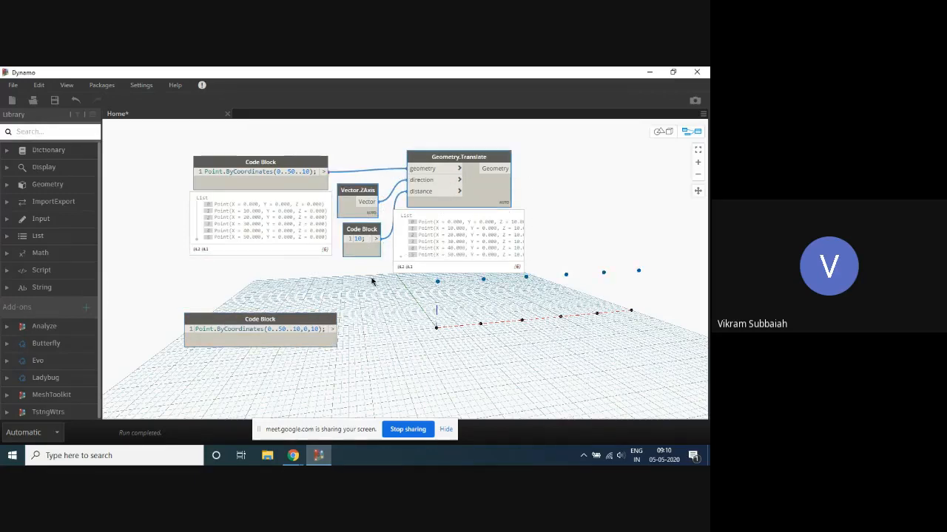
key("Delete")
mouse_move(329, 338)
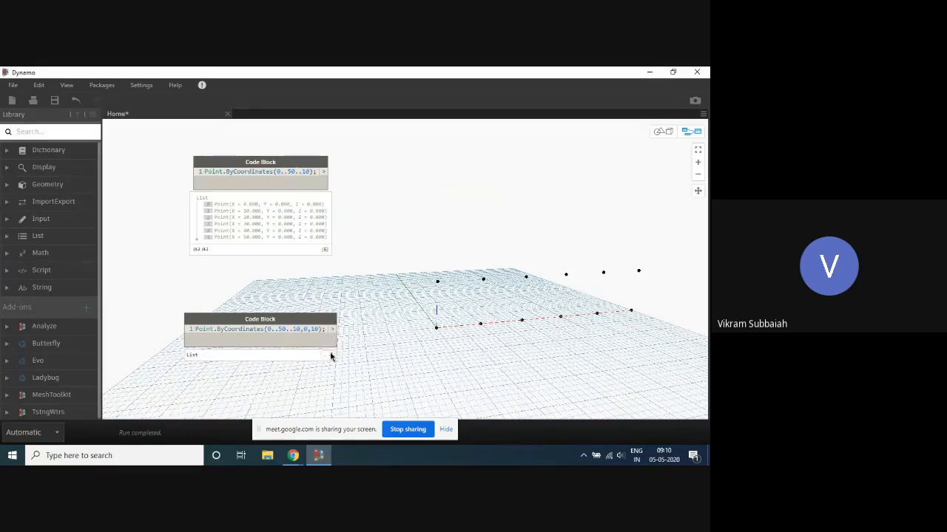
left_click_drag(325, 342, 317, 311)
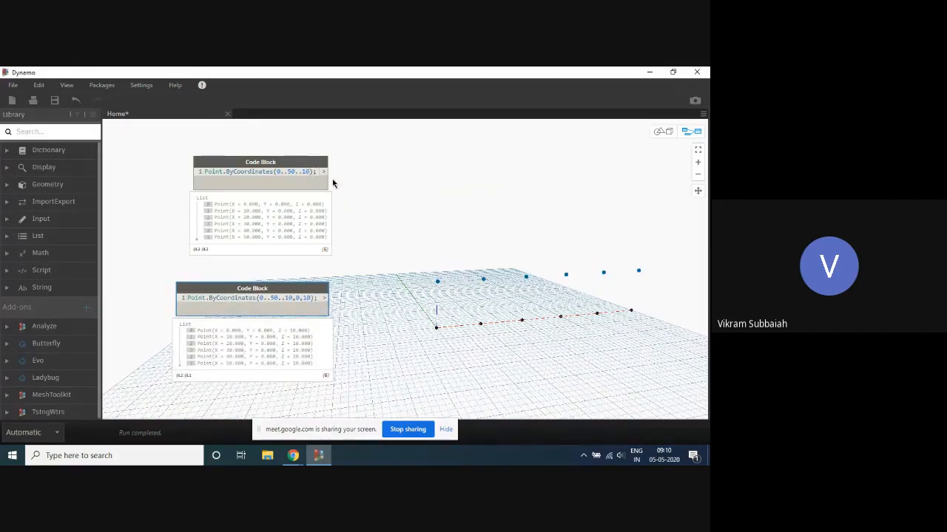
- Change the first code block to Point.ByCoordinates(0..50..10,0,0); and align the second points code block beneath it
type(",0,0")
left_click(442, 187)
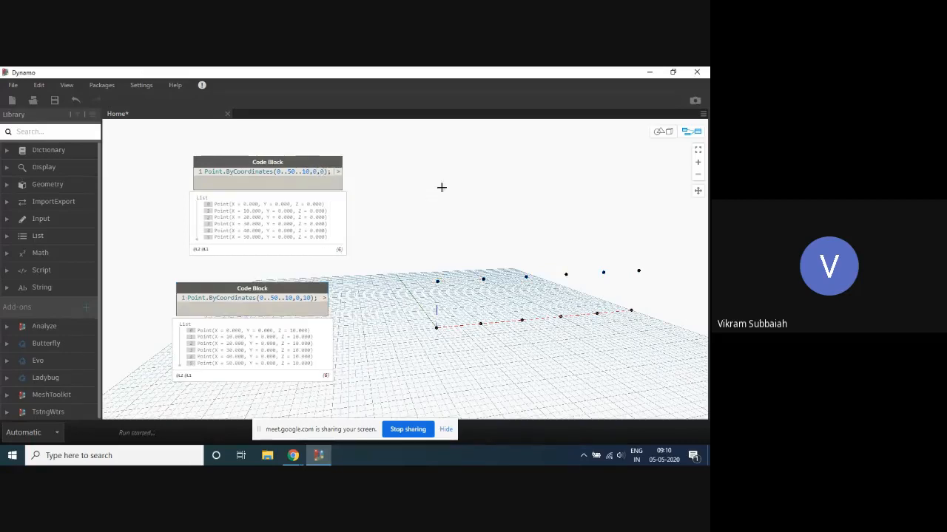
left_click_drag(307, 289, 323, 279)
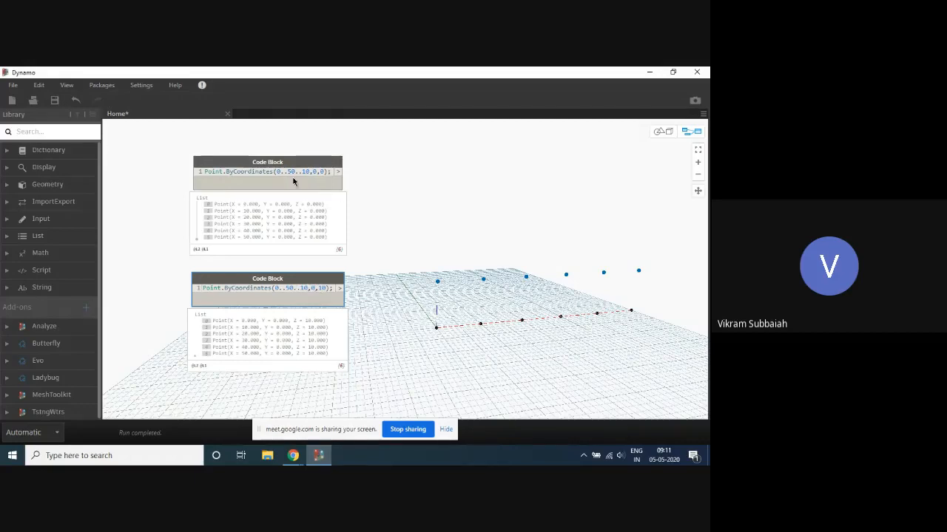
- Highlight each code block's points in the 3D view to compare the two rows
left_click(315, 171)
left_click(415, 180)
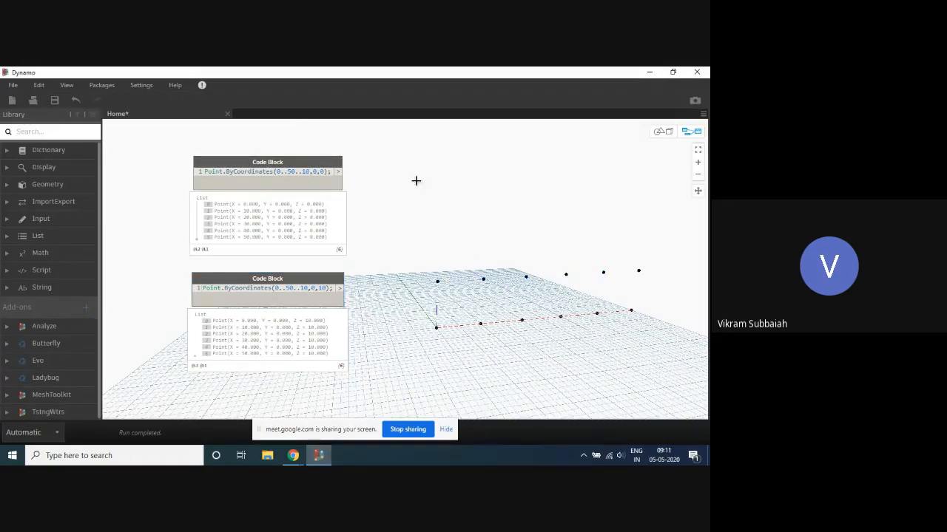
left_click(327, 275)
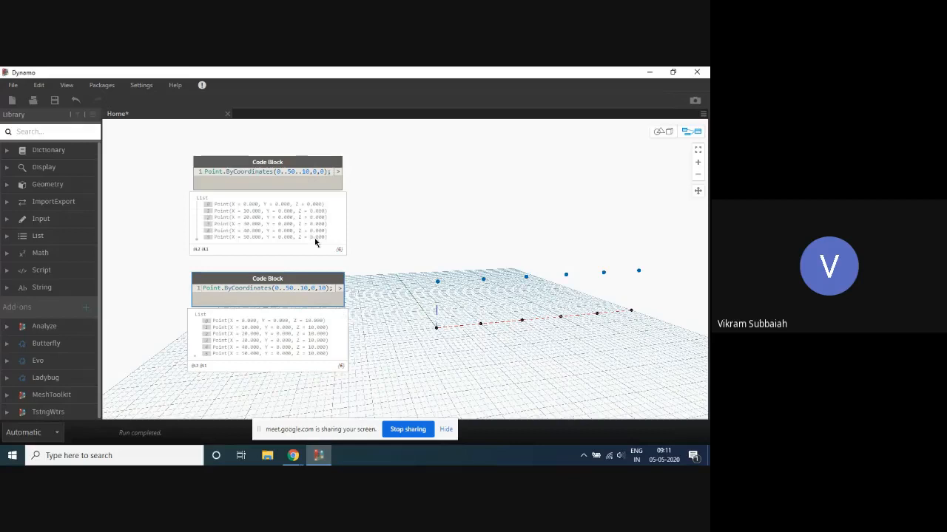
left_click(333, 163)
left_click(419, 171)
scroll(412, 159, "down", 2)
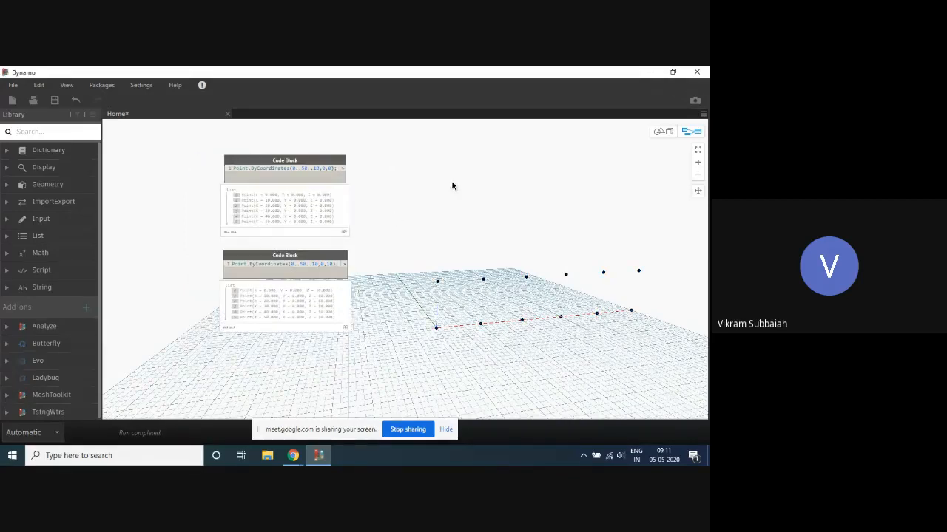
middle_click_drag(424, 171, 414, 175)
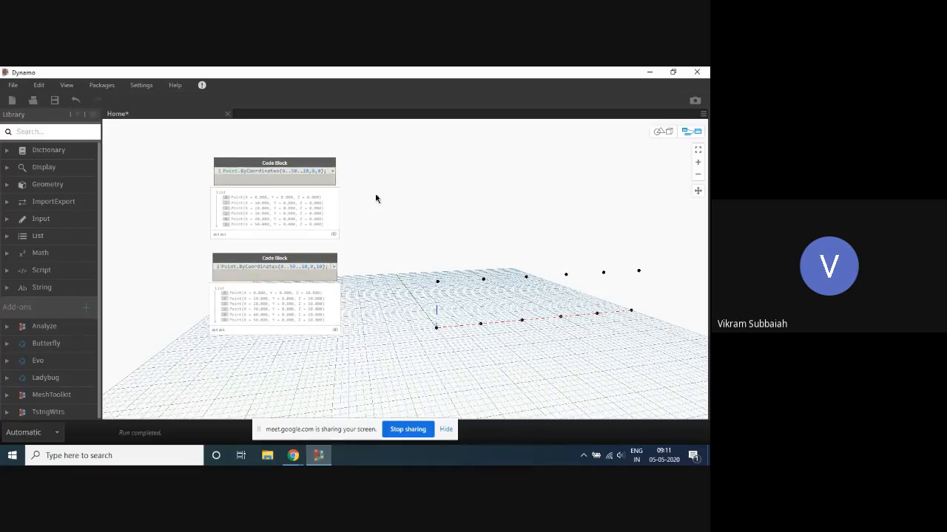
left_click(300, 264)
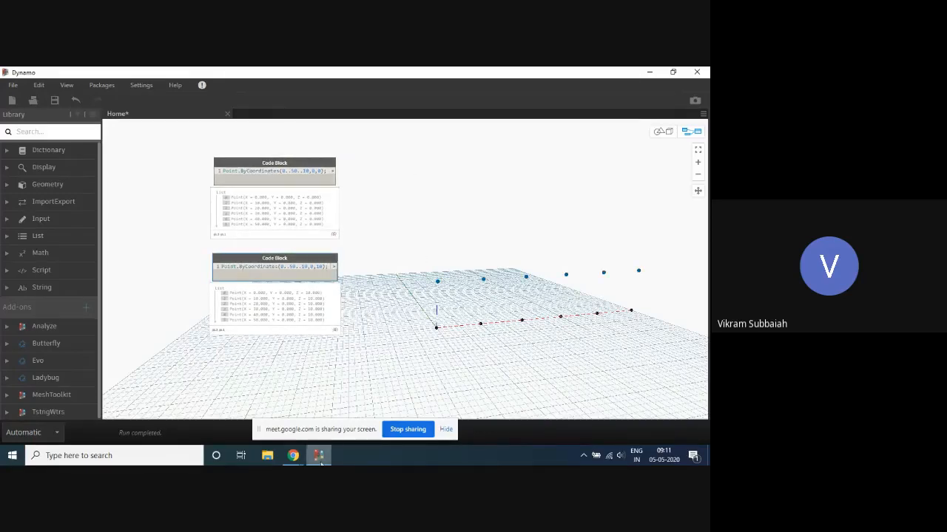
- Review the diagonal connections on the Google Meet whiteboard in Chrome, return to Dynamo and highlight the lower and upper point rows in turn
mouse_move(293, 457)
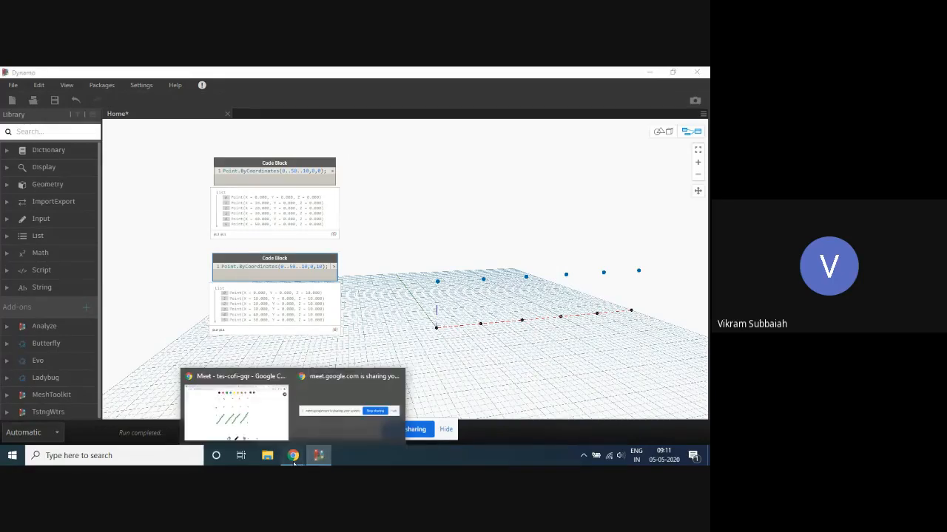
left_click(237, 411)
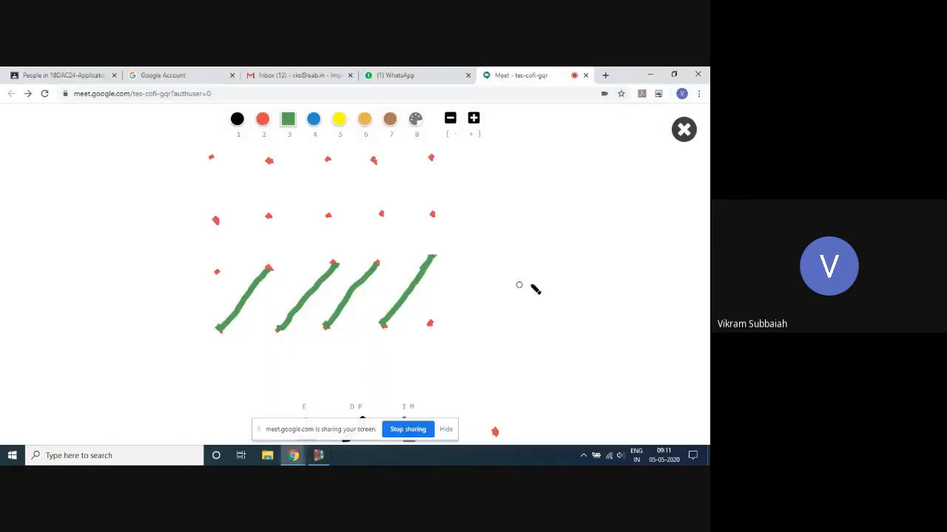
left_click(319, 456)
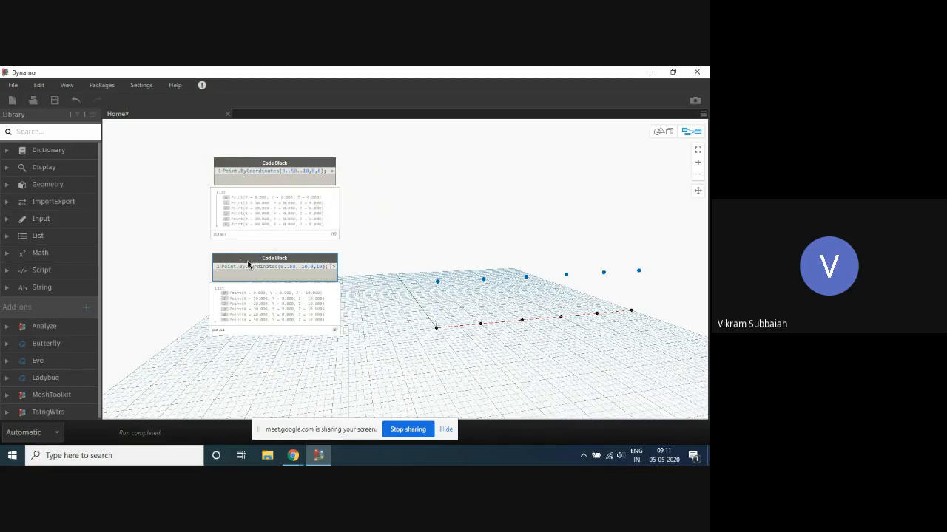
left_click(287, 162)
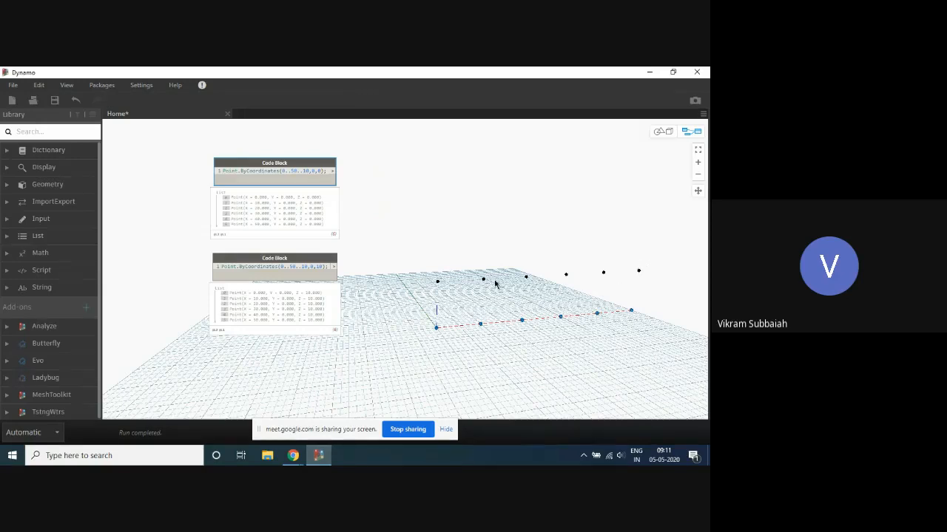
left_click(263, 260)
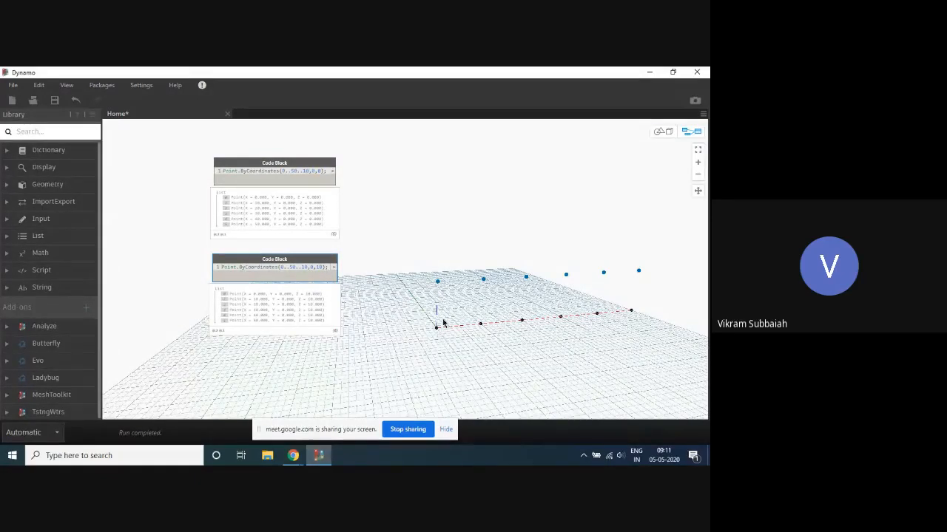
- Add two List.DropItems nodes, one beside each points code block
left_click(380, 181)
scroll(385, 179, "up", 2)
right_click(389, 178)
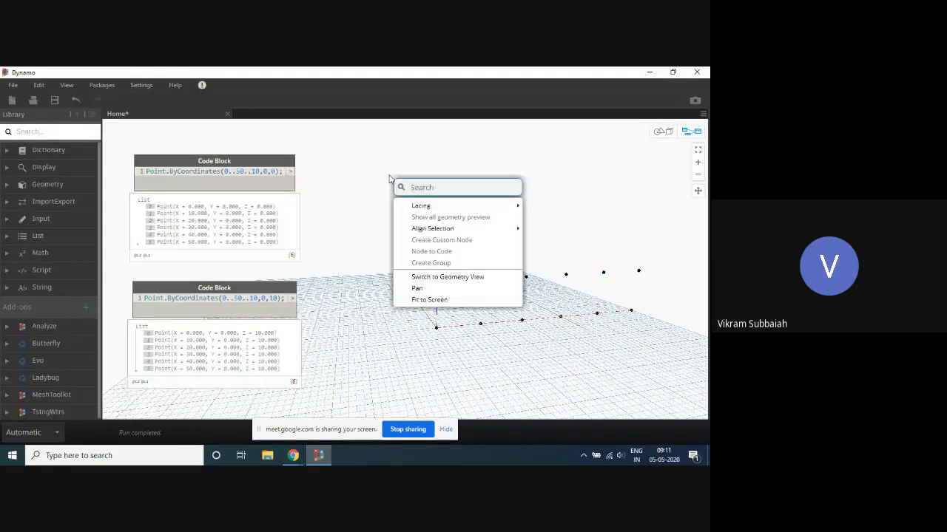
type("drop")
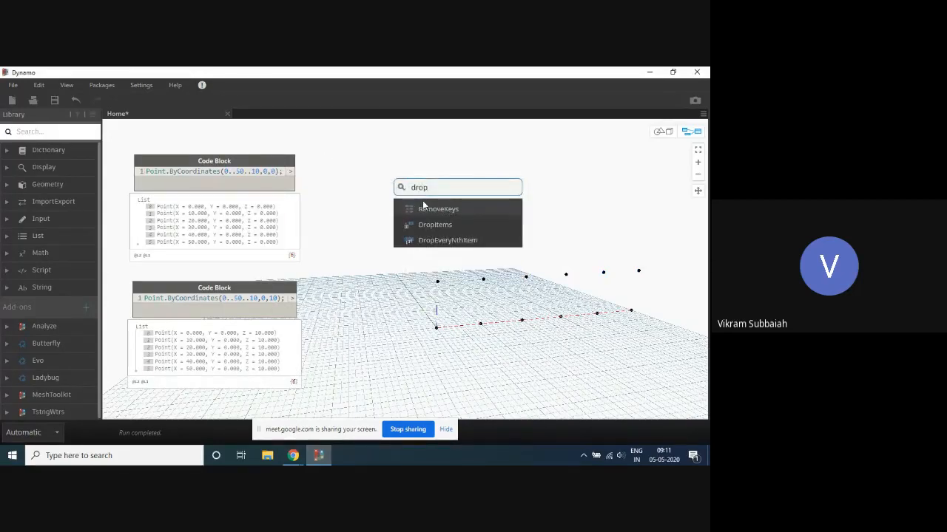
left_click(435, 224)
left_click_drag(437, 230, 401, 300)
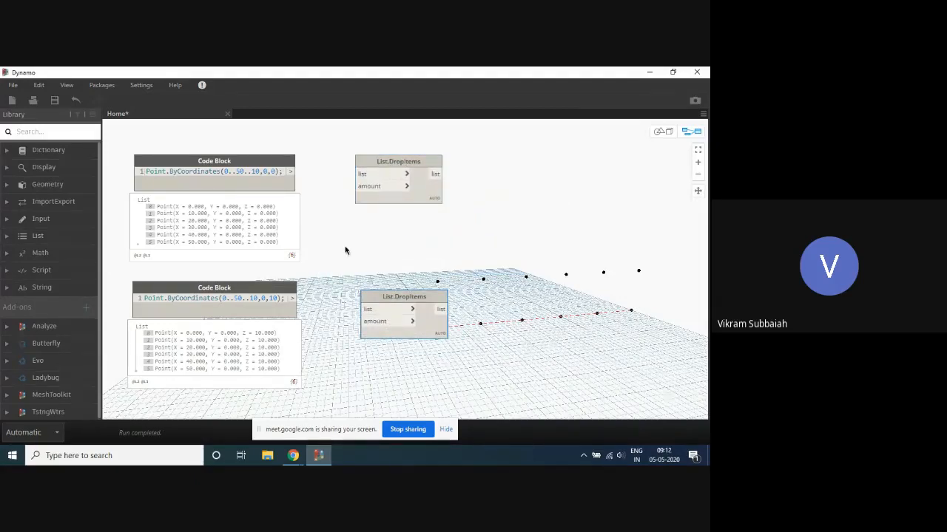
- Connect a code block with -1 to the upper List.DropItems node's amount input and the first points code block to its list input
double_click(344, 251)
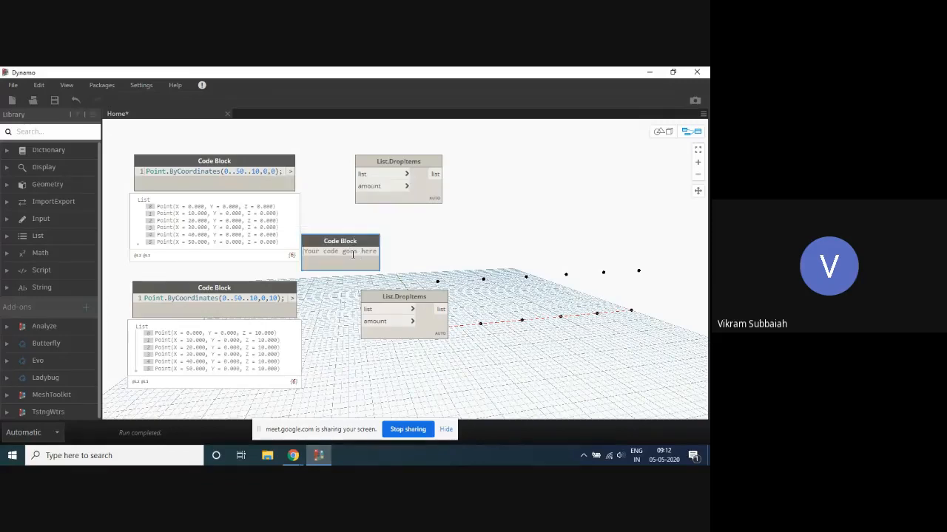
type("-1;")
left_click_drag(333, 247, 363, 186)
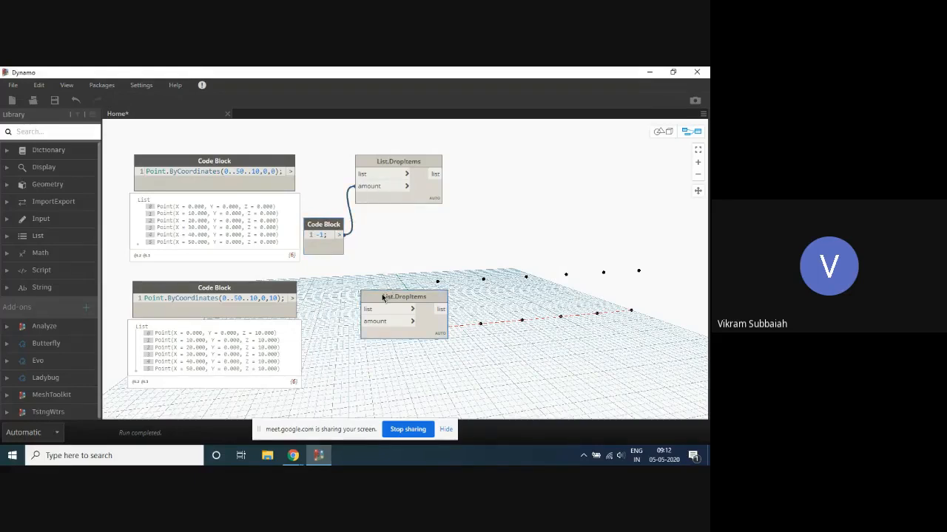
mouse_move(382, 296)
left_mouse_down()
mouse_move(344, 330)
mouse_move(384, 314)
mouse_move(374, 312)
left_mouse_up()
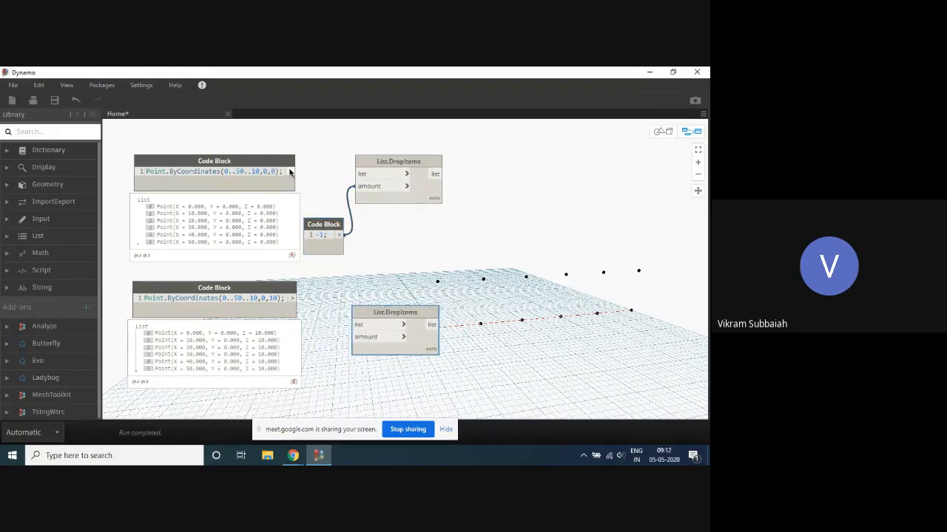
left_click_drag(289, 172, 358, 174)
- Turn off the geometry preview of the first points code block, Point.ByCoordinates(0..50..10,0,0);
scroll(337, 143, "down", 1)
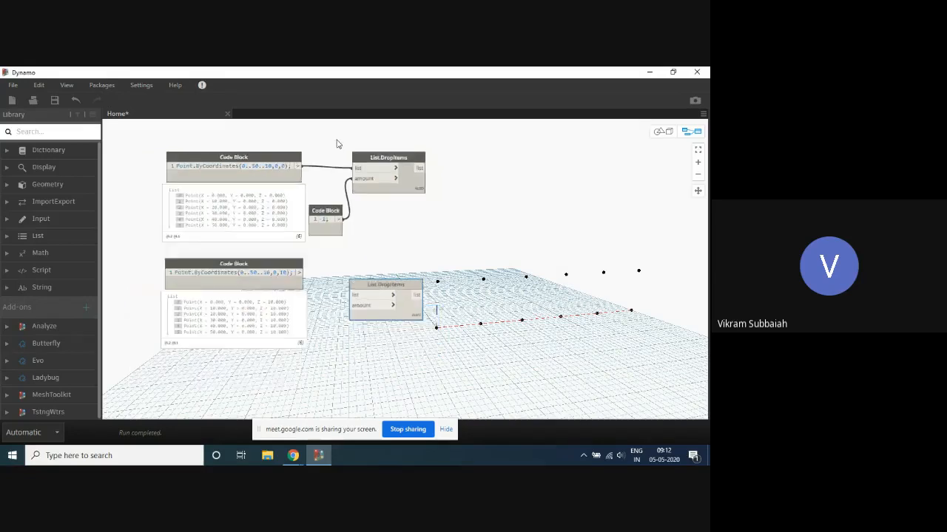
scroll(337, 144, "down", 3)
scroll(427, 150, "up", 3)
left_click(359, 153)
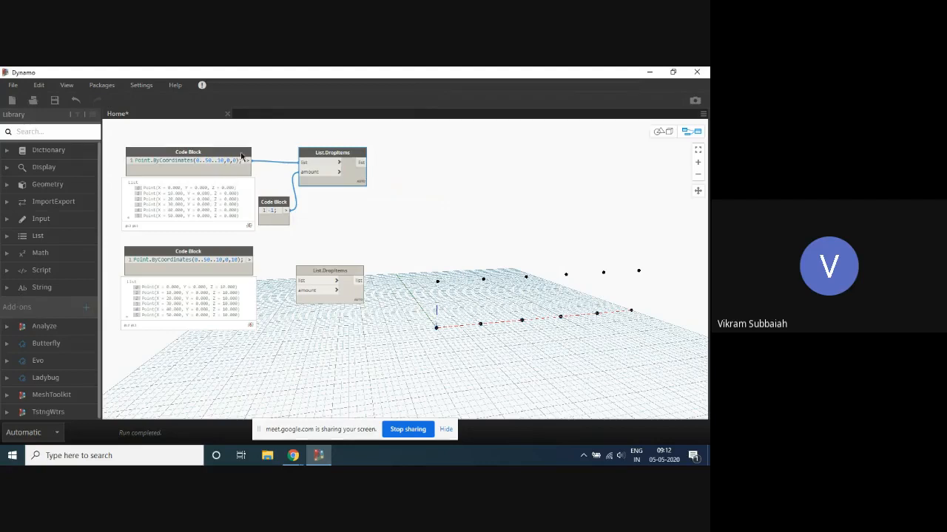
left_click(236, 159)
right_click(237, 158)
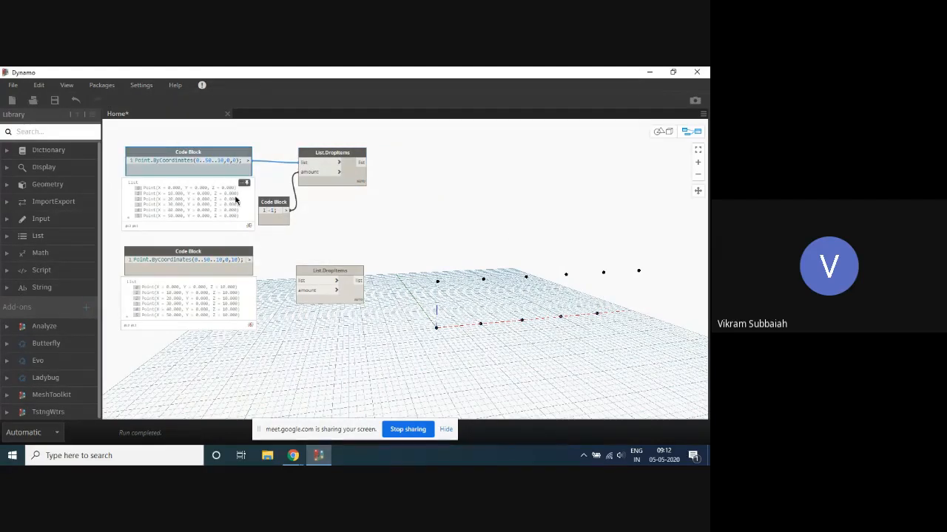
- Connect the second points code block to the lower List.DropItems node's list input and a copied code block set to 1 to its amount input
left_click_drag(354, 274, 362, 263)
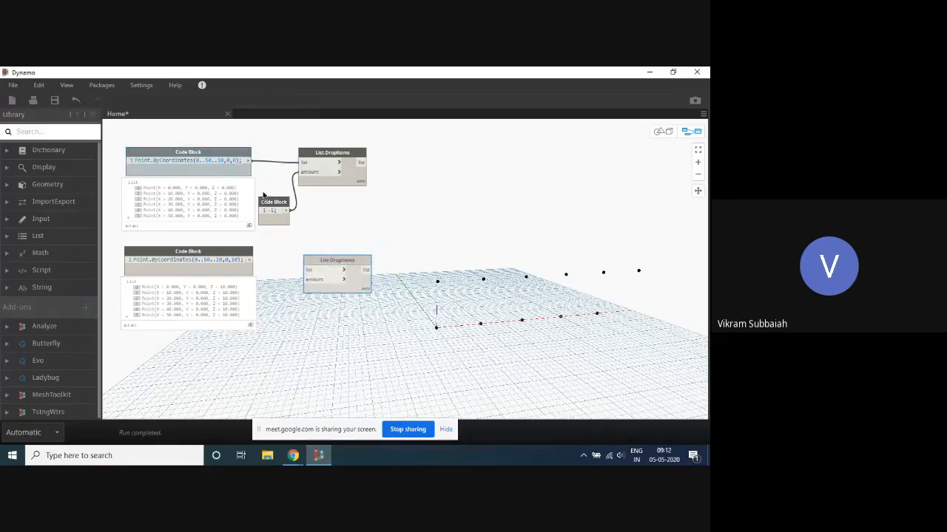
left_click_drag(273, 201, 282, 311, "ctrl")
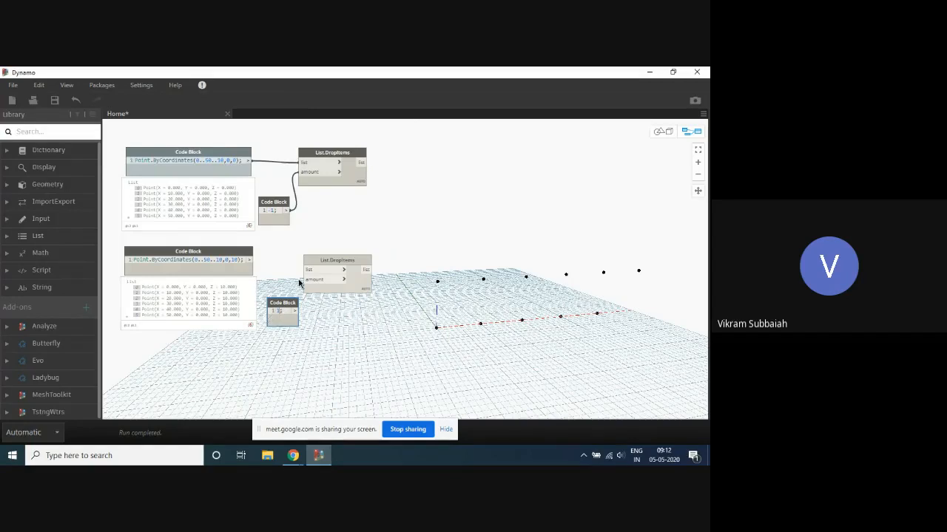
left_click(265, 266)
left_click_drag(250, 260, 309, 271)
left_click_drag(283, 303, 317, 280)
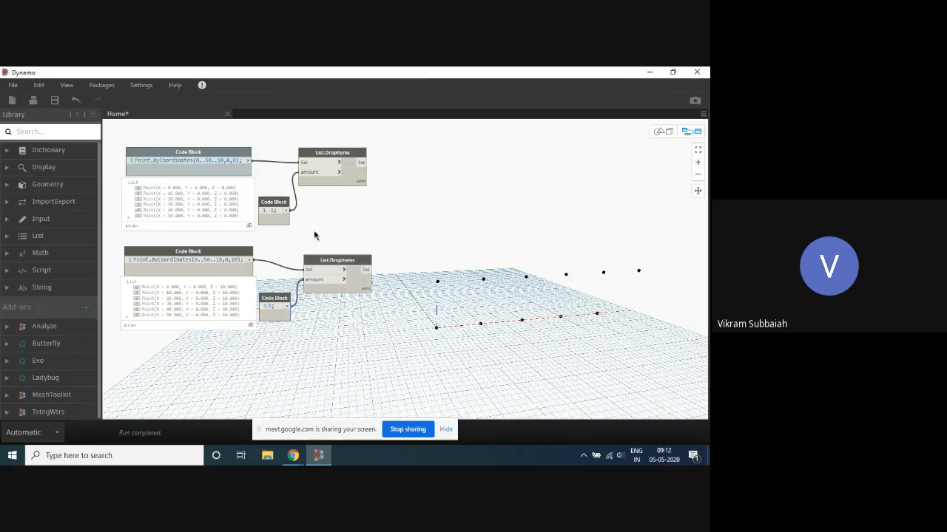
- Turn off the geometry preview of the second points code block and move the lower List.DropItems node slightly up
right_click(245, 254)
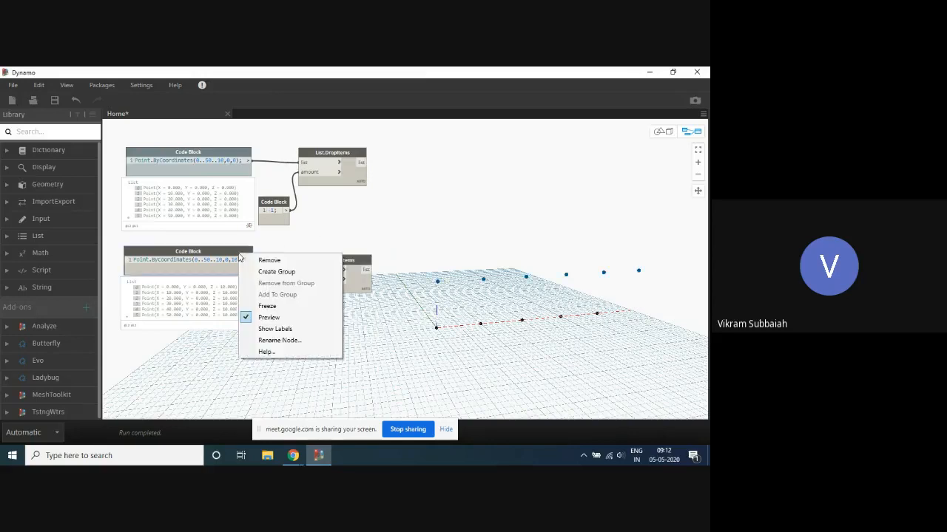
left_click(274, 317)
left_click(367, 223)
left_click_drag(351, 261, 349, 249)
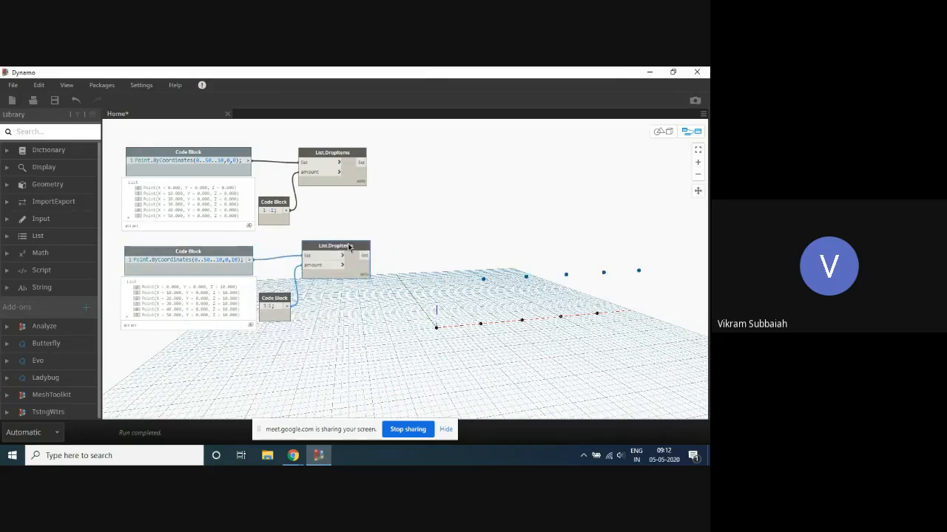
- Pin open the output previews of both List.DropItems nodes
left_click(360, 183)
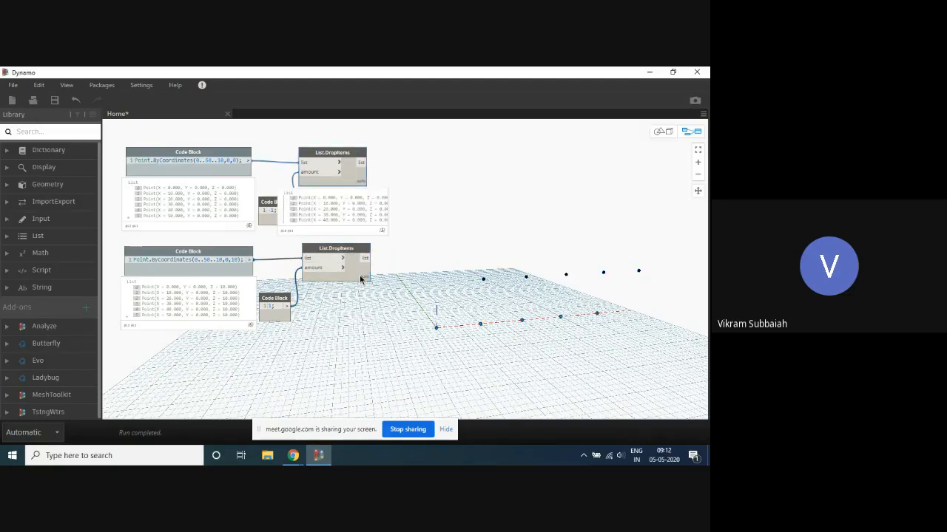
left_click(360, 278)
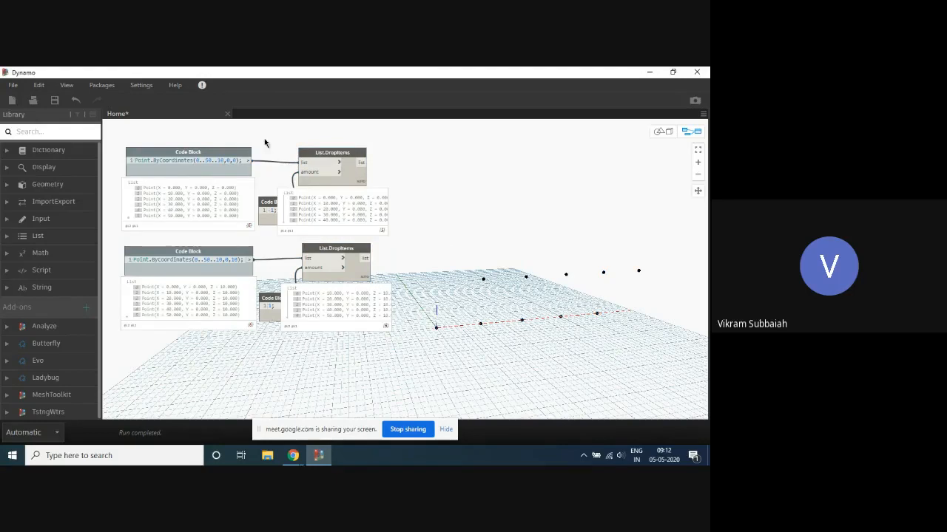
- Add a Line.ByStartPointEndPoint node and place it beside the two List.DropItems nodes
scroll(389, 155, "up", 3)
right_click(423, 214)
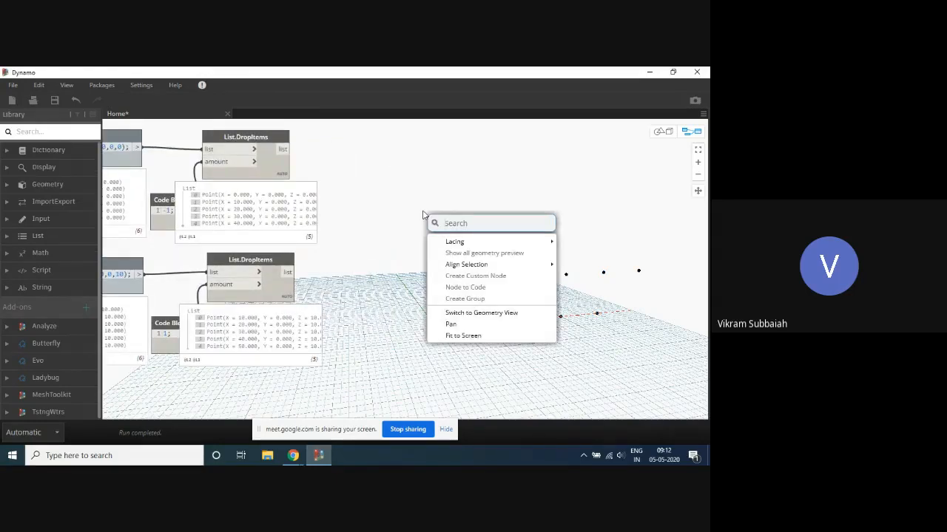
type("Line")
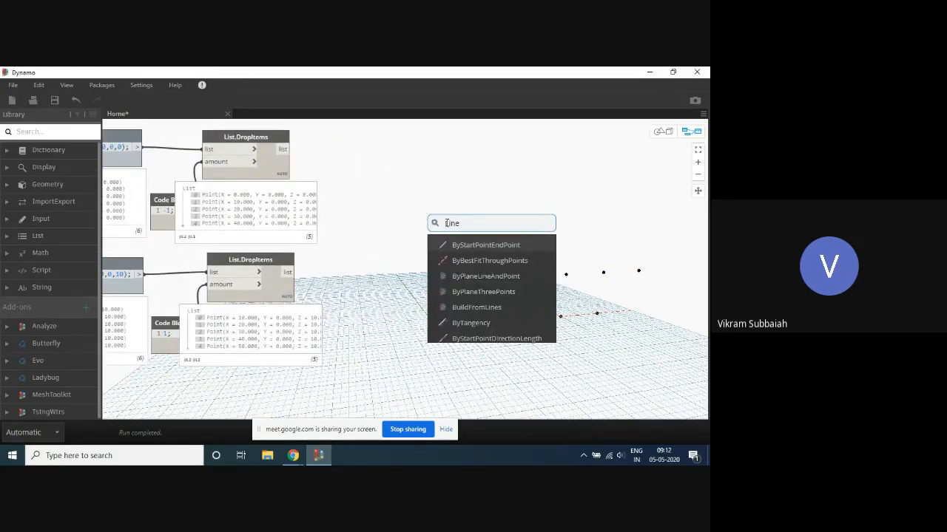
left_click(499, 246)
left_click_drag(520, 250, 375, 217)
- Connect the upper List.DropItems output to the line node's startPoint and the lower List.DropItems output to its endPoint
left_click(283, 149)
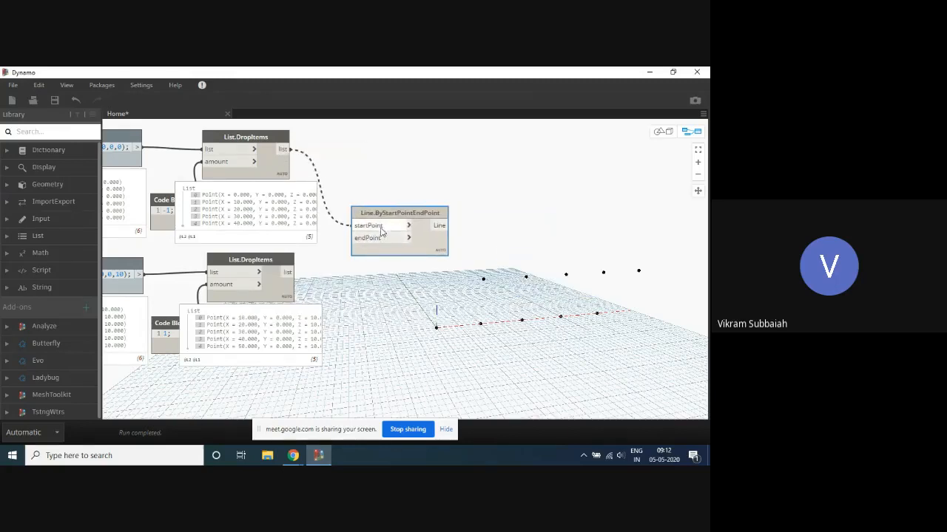
left_click(355, 225)
left_click(287, 272)
left_click(368, 237)
left_click(559, 199)
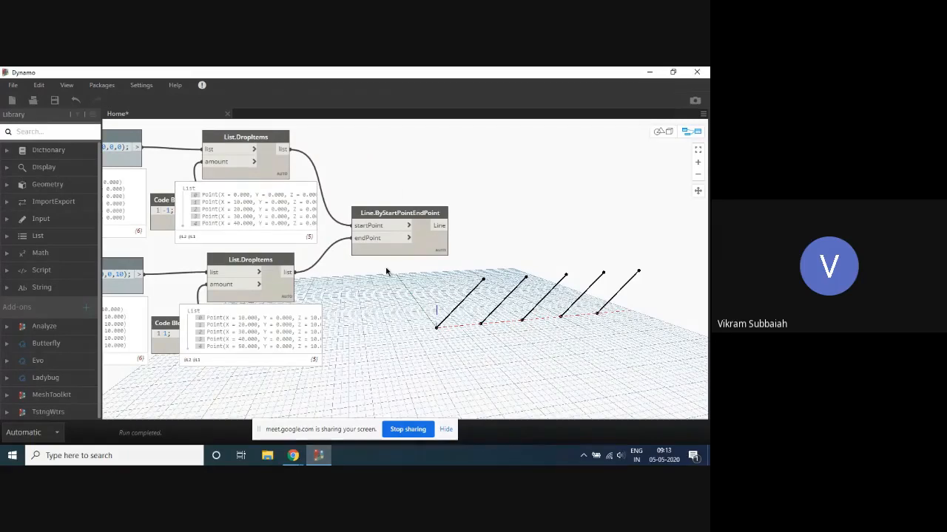
- Examine the node graph together with the diagonal lines drawn between the two rows of points
scroll(388, 295, "down", 5)
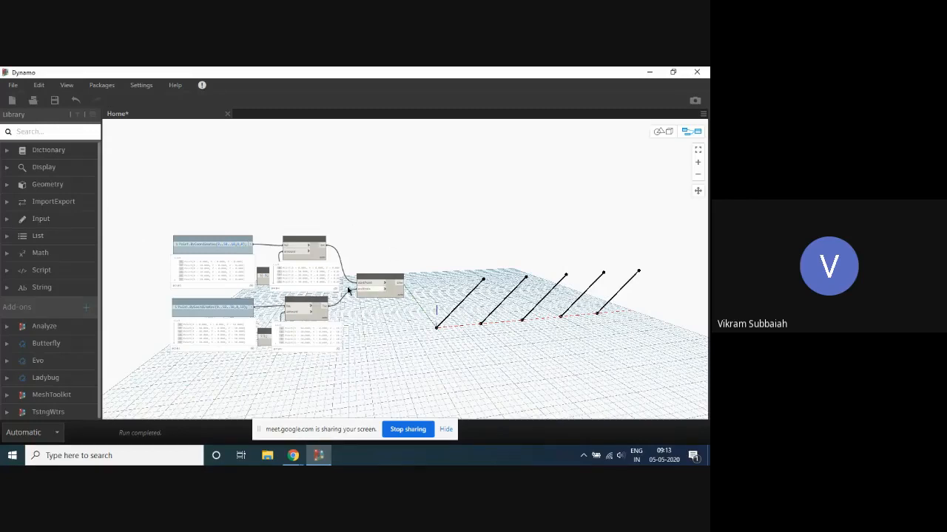
scroll(334, 292, "up", 1)
scroll(337, 292, "up", 1)
scroll(434, 185, "down", 3)
scroll(448, 285, "up", 3)
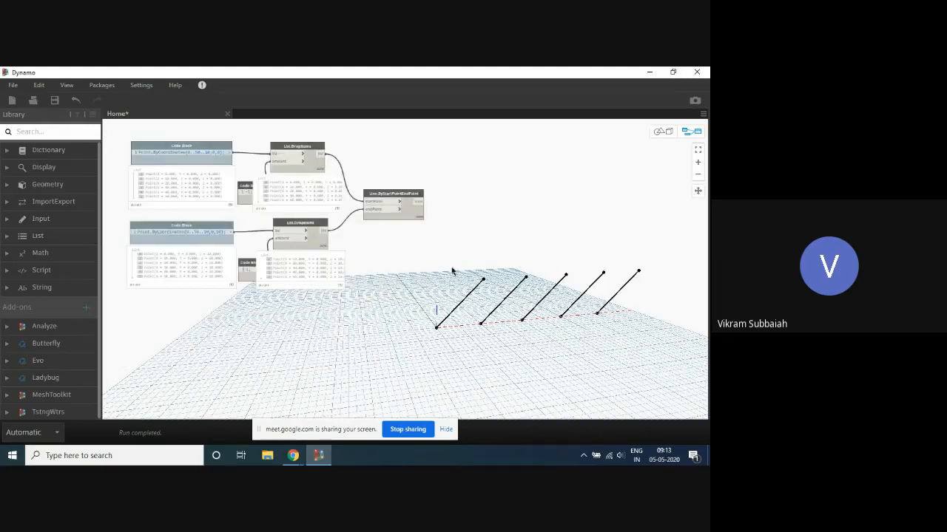
scroll(436, 293, "down", 4)
scroll(416, 233, "up", 2)
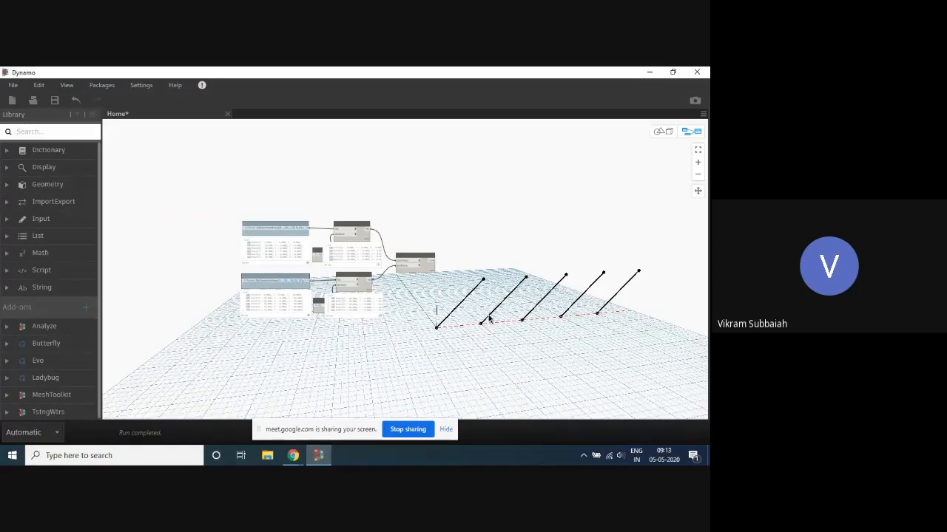
scroll(553, 237, "up", 3)
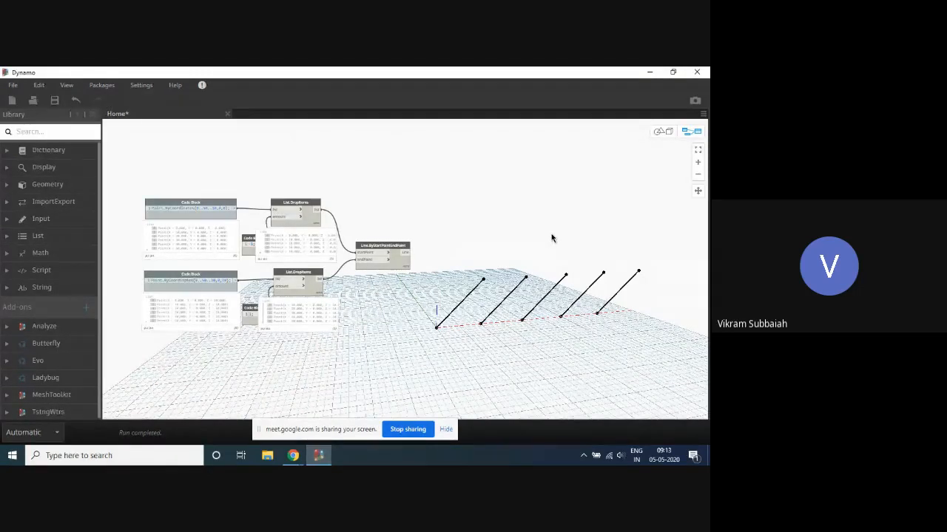
scroll(338, 214, "down", 3)
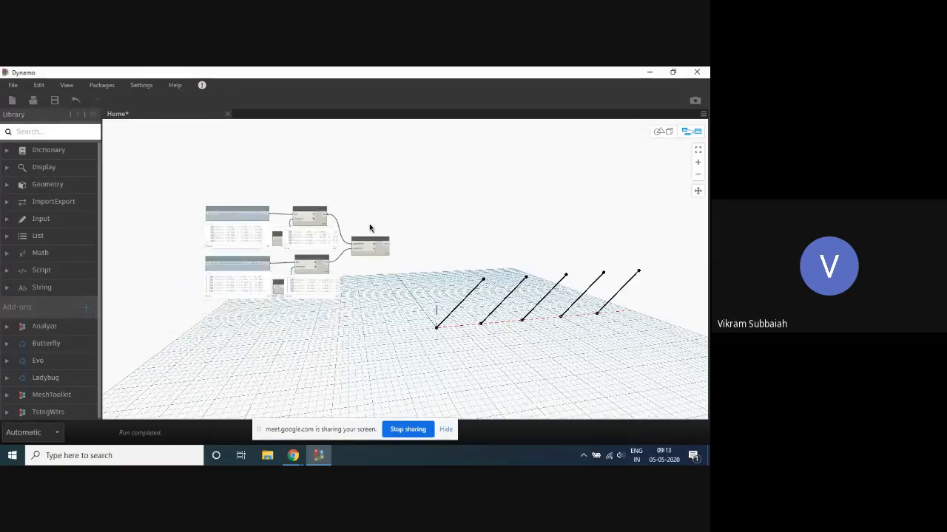
- Duplicate the two Point.ByCoordinates code blocks and place the copies below the originals
scroll(264, 307, "up", 2)
scroll(414, 163, "up", 2)
scroll(451, 137, "down", 2)
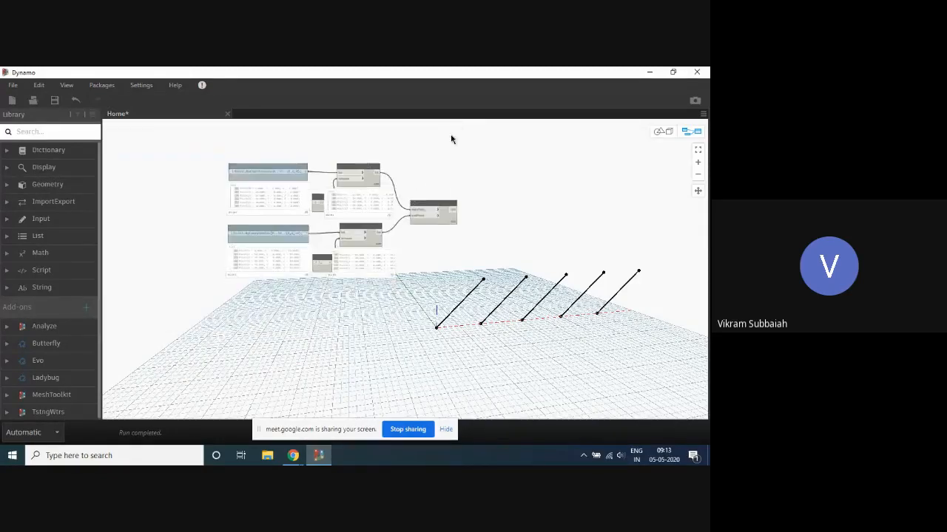
left_click_drag(450, 136, 242, 244)
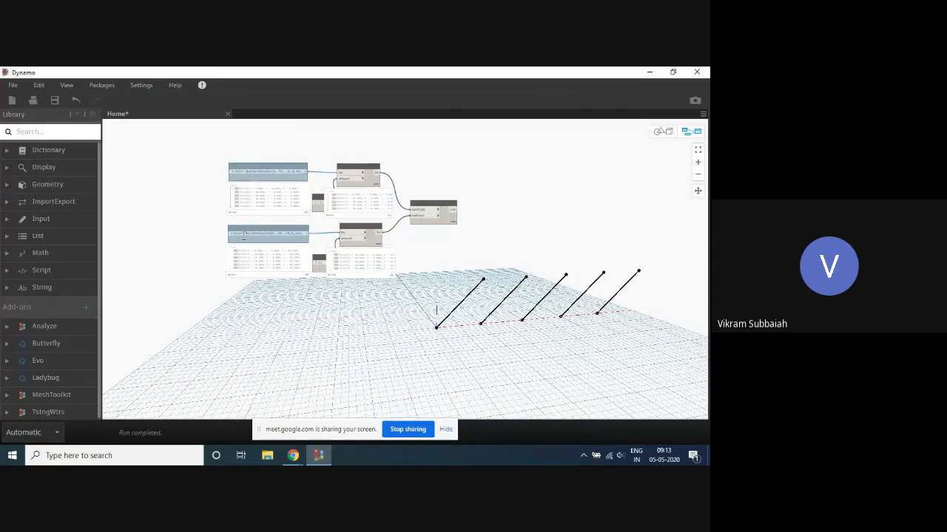
left_click_drag(299, 166, 267, 303)
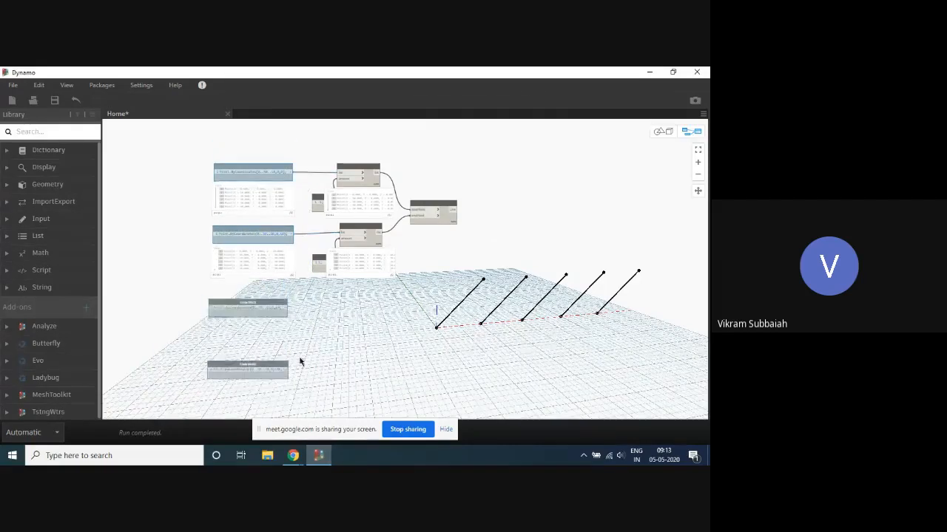
- Turn on the geometry preview of both copied points code blocks
scroll(222, 355, "up", 5)
scroll(208, 205, "down", 3)
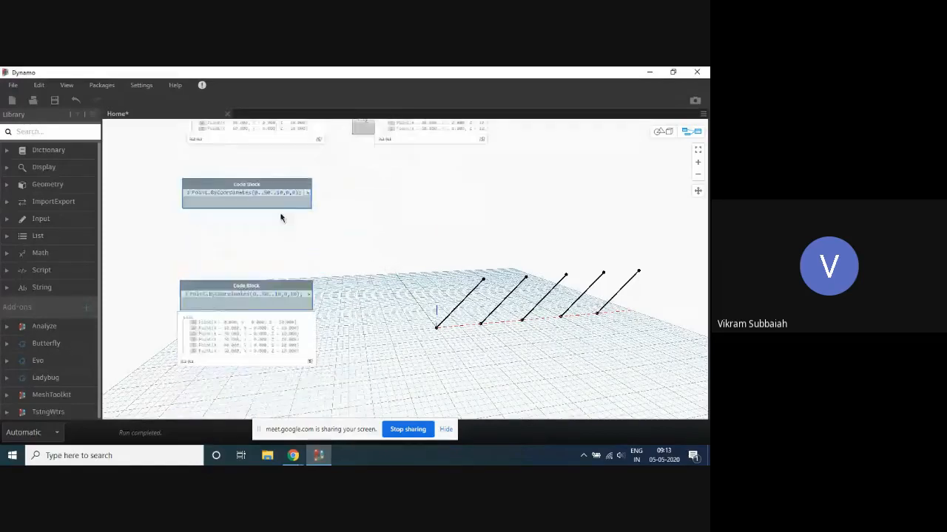
right_click(285, 190)
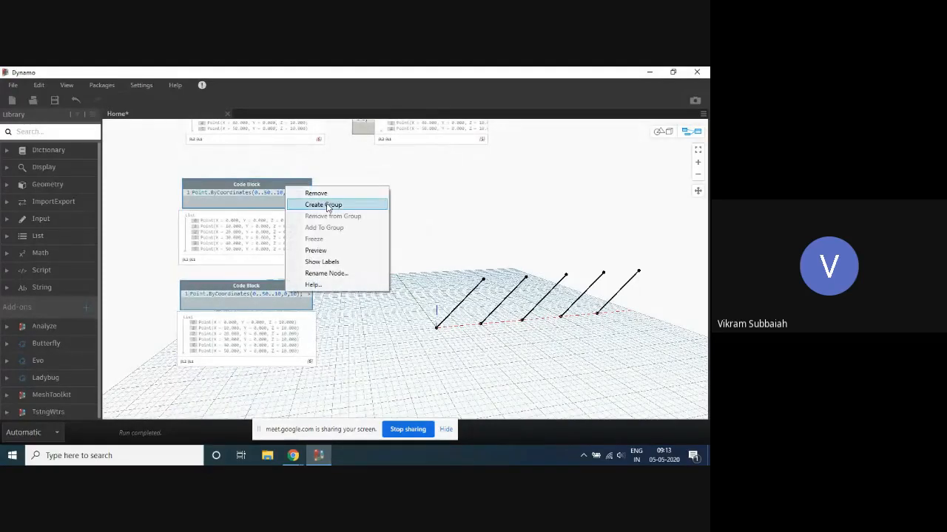
left_click(320, 251)
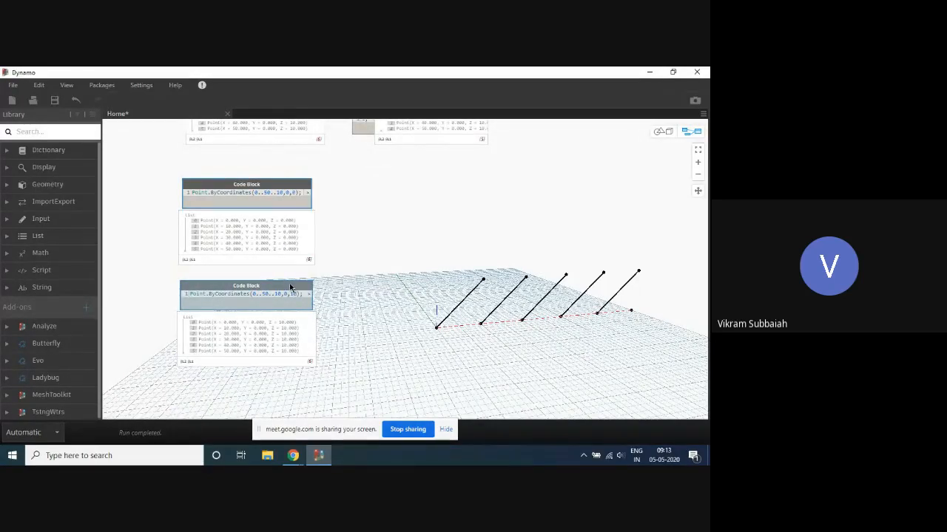
right_click(290, 286)
left_click(342, 349)
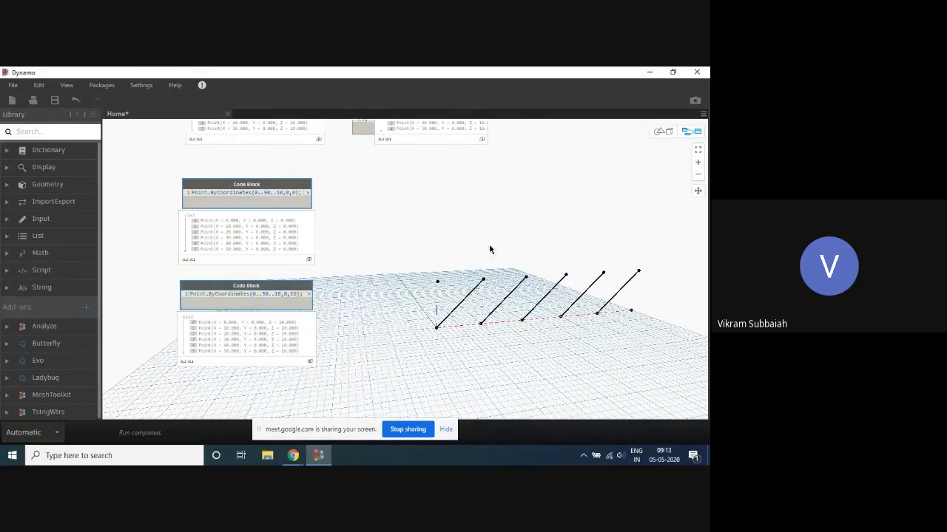
- Set the Z coordinate to 20 in the upper copied points code block and to 30 in the lower one
scroll(429, 227, "up", 1)
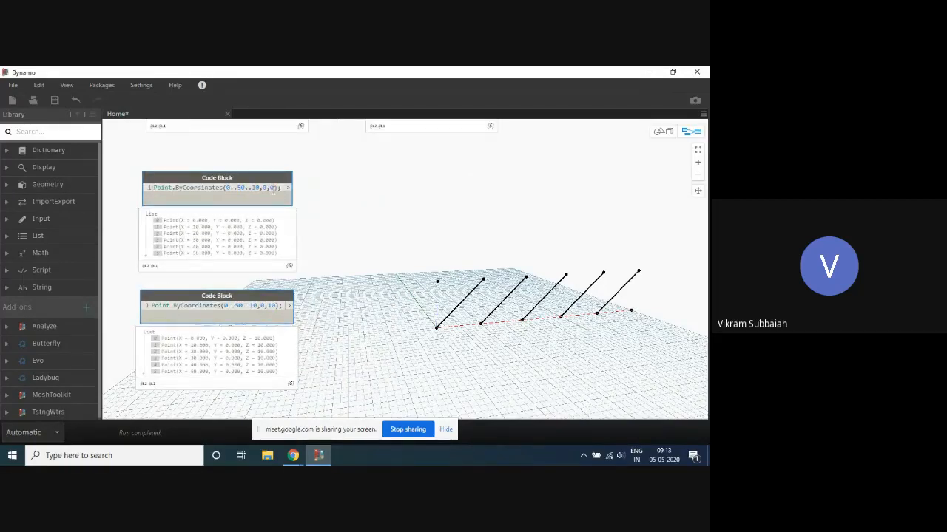
scroll(361, 303, "down", 3)
scroll(337, 355, "up", 4)
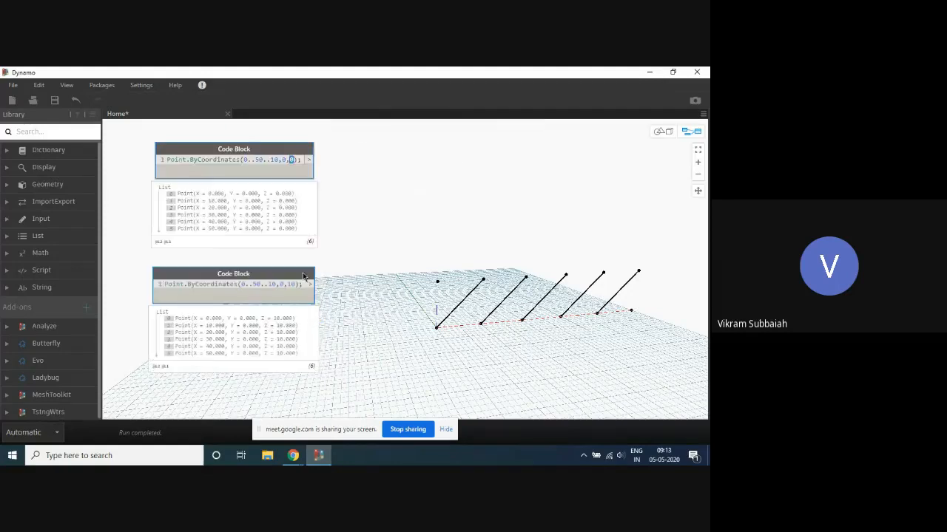
type("20")
left_click(288, 288)
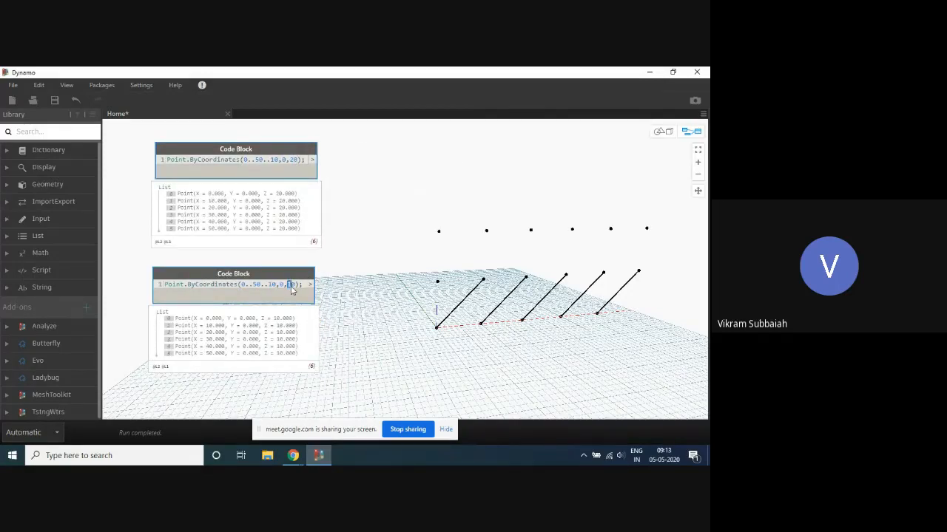
type("3")
left_click(389, 268)
- Examine the four rows of points in the background geometry alongside the node graph
scroll(388, 272, "down", 4)
key("ctrl+b")
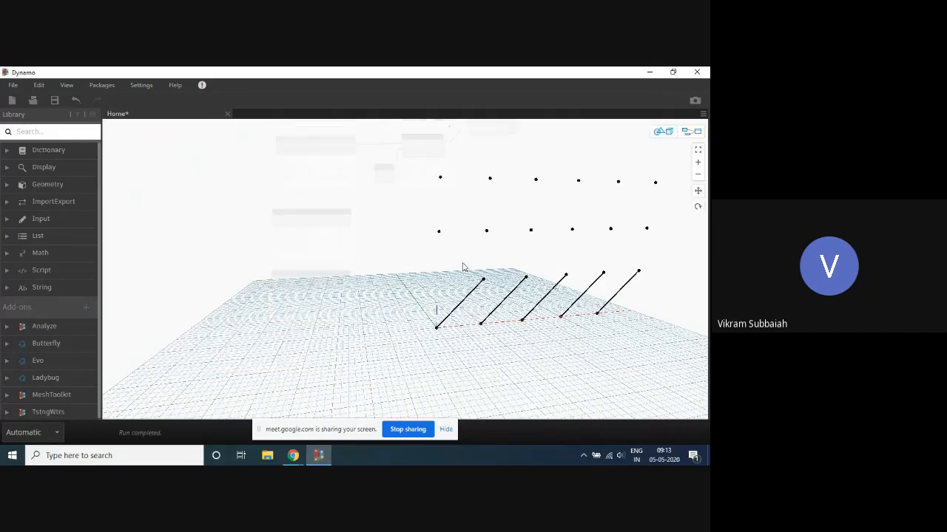
middle_click_drag(463, 267, 393, 294)
key("ctrl+b")
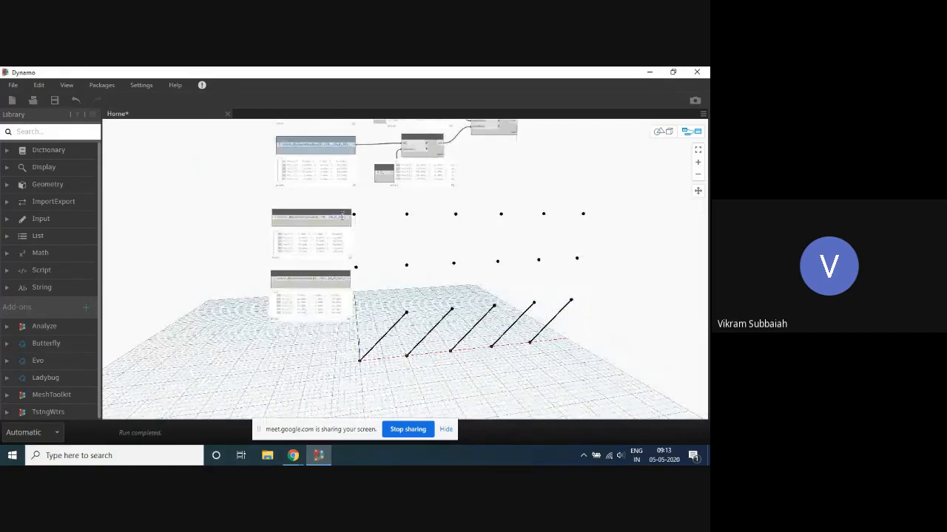
scroll(402, 240, "down", 1)
middle_click_drag(450, 250, 403, 248)
scroll(403, 248, "up", 1)
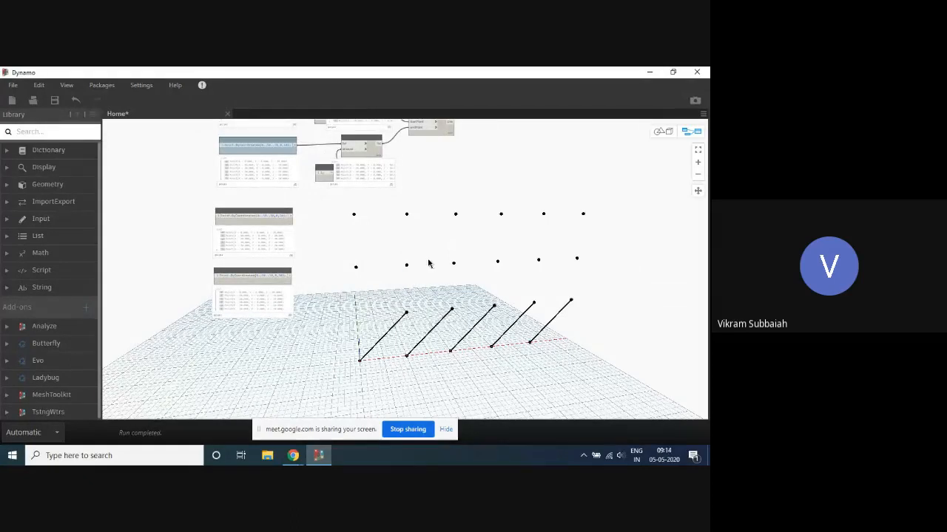
middle_click_drag(488, 249, 457, 266)
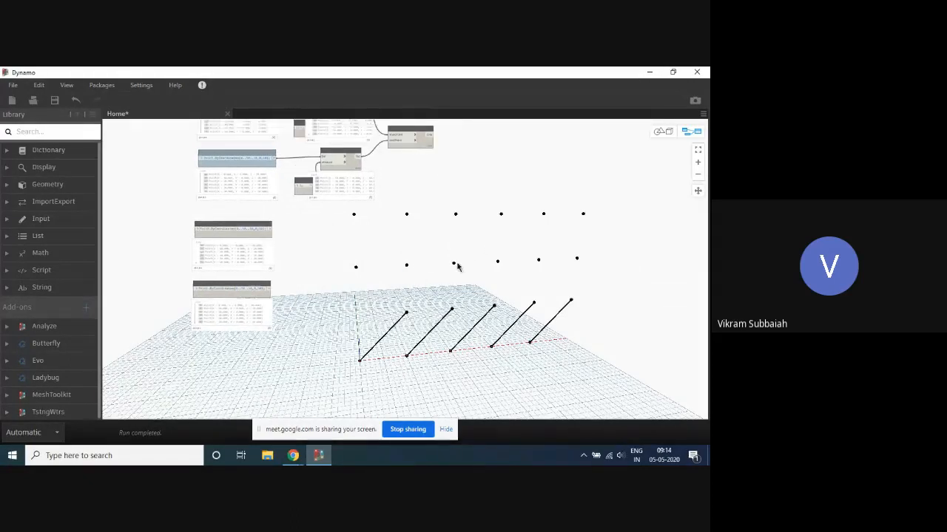
scroll(319, 283, "down", 2)
scroll(366, 224, "up", 2)
scroll(287, 259, "up", 2)
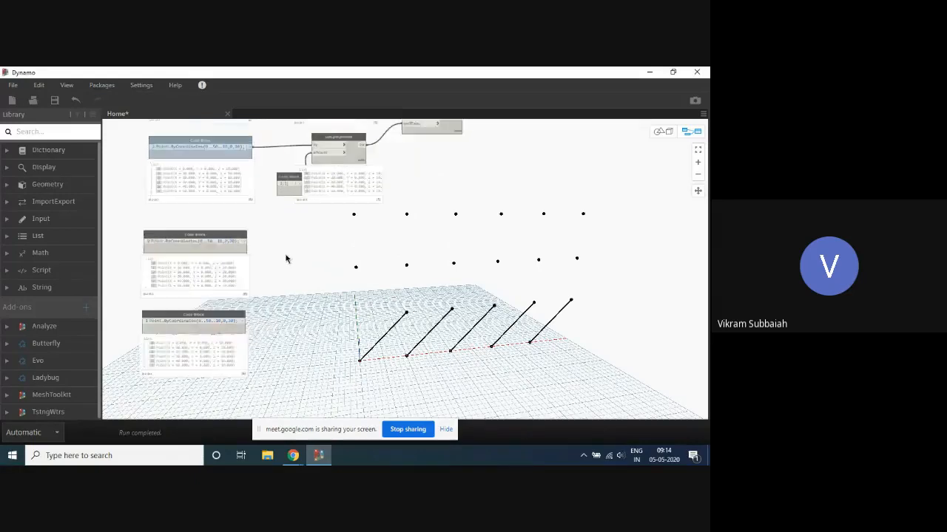
- Duplicate the two List.DropItems nodes, their amount code blocks and the line node, placing the copies below beside the new points code blocks
scroll(281, 277, "down", 2)
scroll(304, 246, "up", 2)
scroll(307, 244, "down", 3)
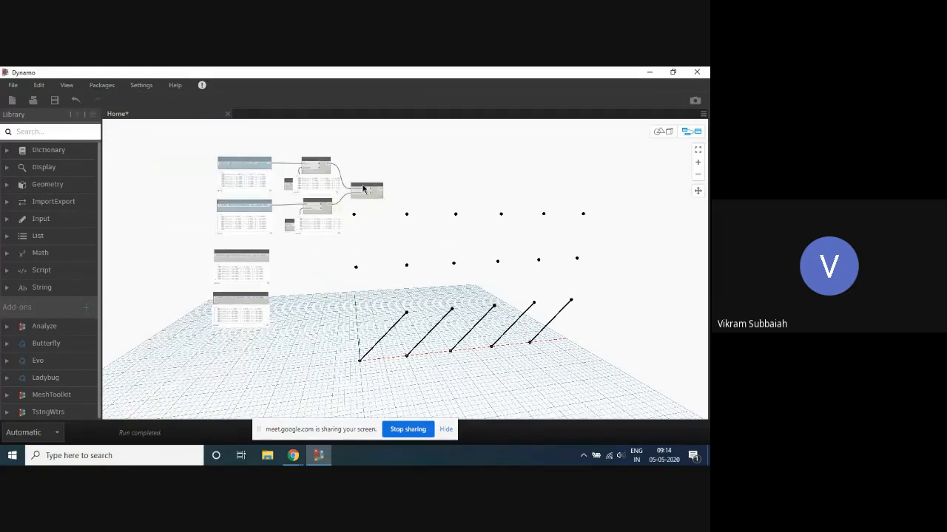
left_click_drag(383, 134, 285, 268)
scroll(324, 204, "up", 3)
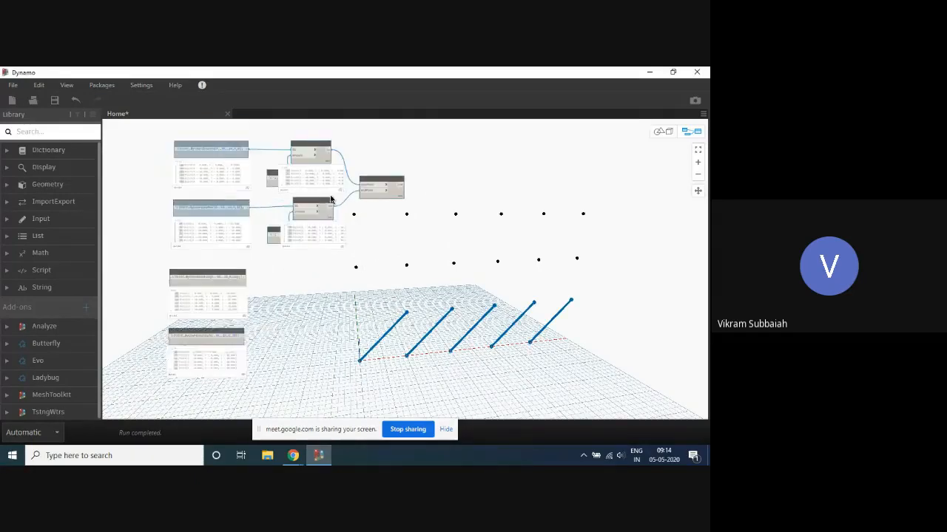
left_click_drag(324, 201, 327, 321, "ctrl")
- Connect the Z 10 points code block to the copied upper List.DropItems list input and the Z 20 block to the lower copy's
scroll(350, 250, "down", 3)
scroll(301, 253, "up", 5)
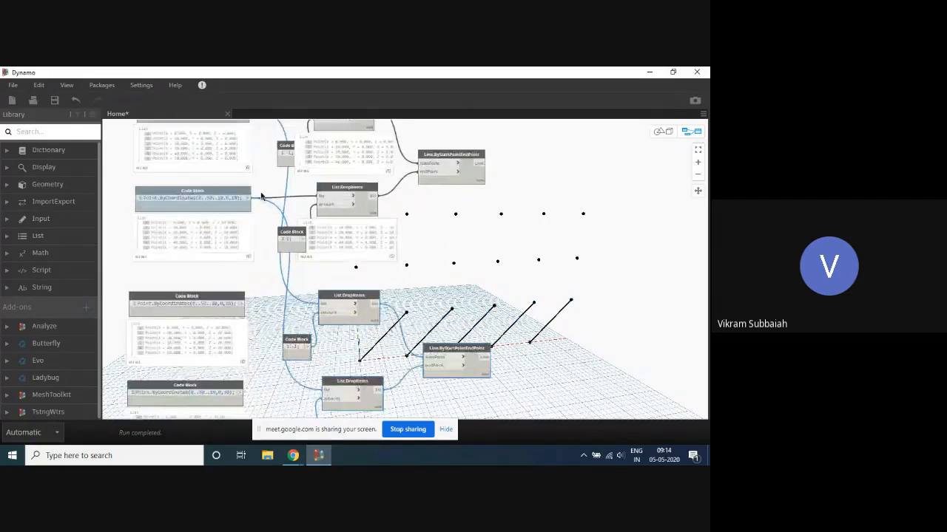
left_click(249, 199)
left_click(330, 305)
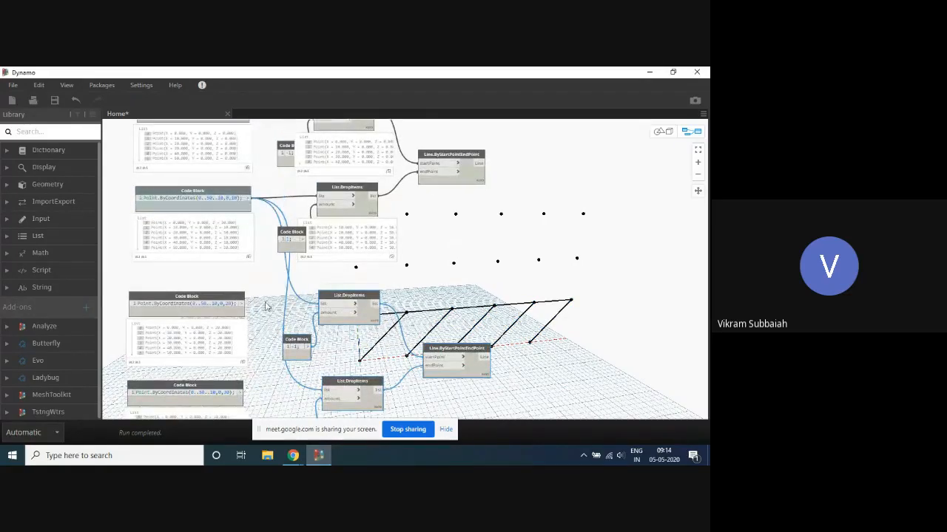
left_click(241, 304)
left_click(325, 390)
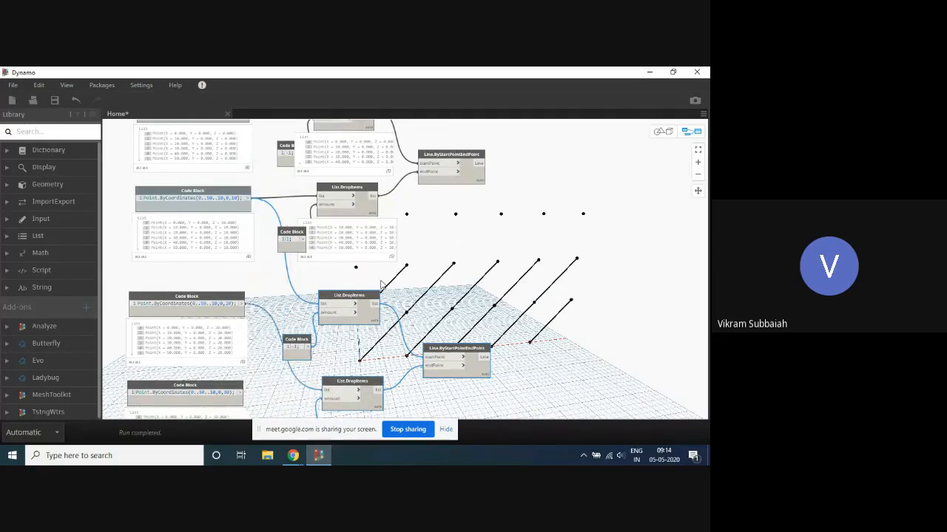
- Examine the extended node graph and the two tiers of diagonal lines it produces
scroll(405, 189, "down", 4)
middle_click_drag(538, 222, 478, 242)
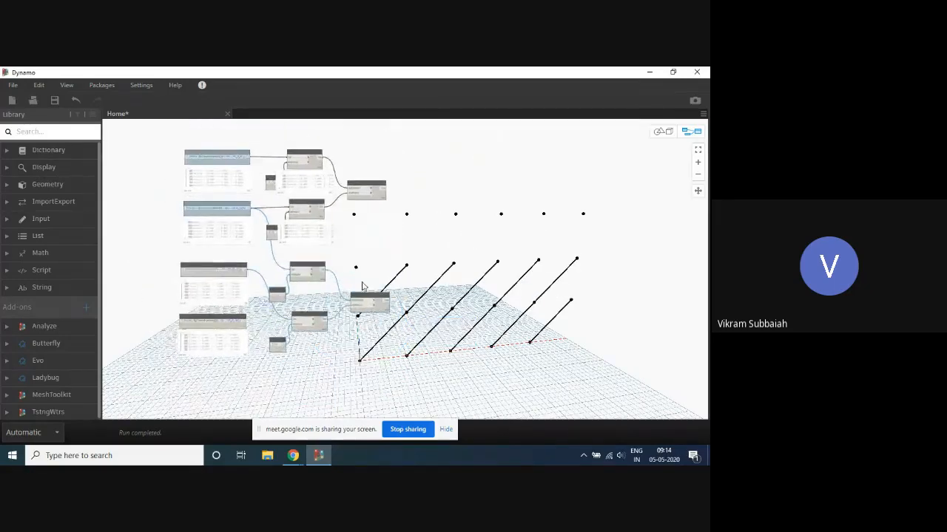
scroll(298, 318, "up", 4)
scroll(335, 234, "down", 3)
middle_click_drag(336, 233, 281, 276)
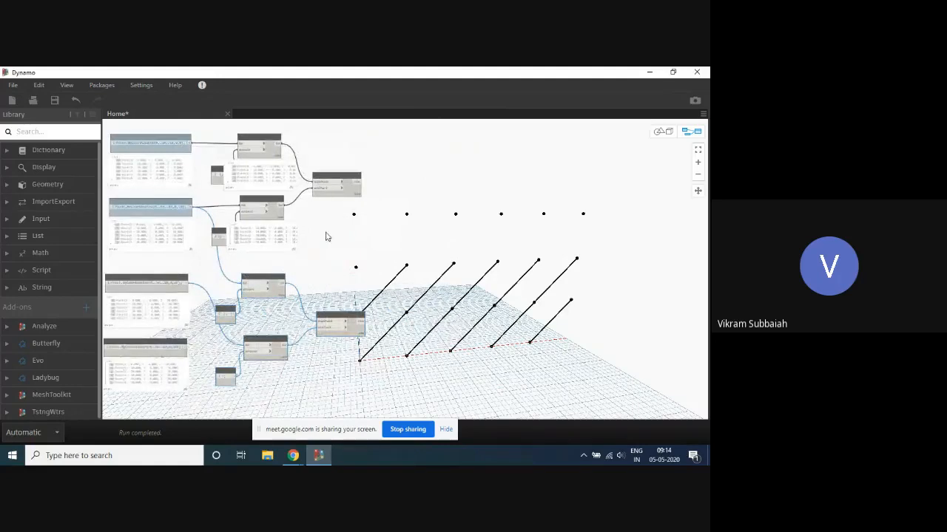
scroll(413, 238, "down", 3)
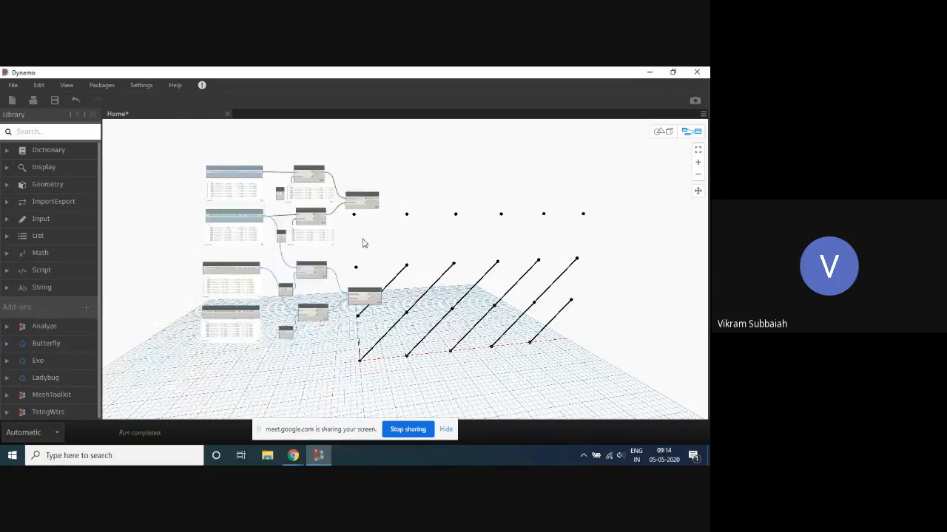
scroll(363, 244, "up", 3)
middle_click_drag(340, 286, 322, 315)
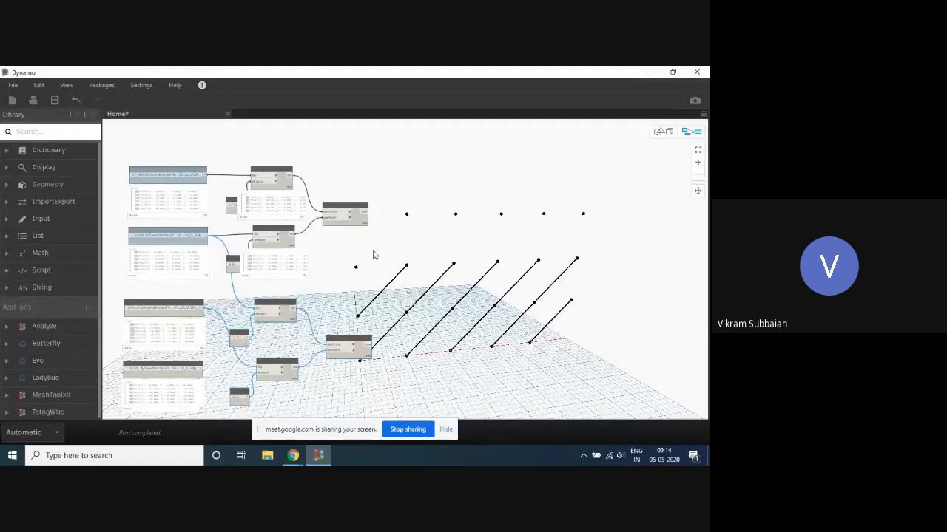
- Duplicate the second tier's List.DropItems nodes, amount code blocks and line node, placing the copies directly below them
scroll(479, 226, "down", 3)
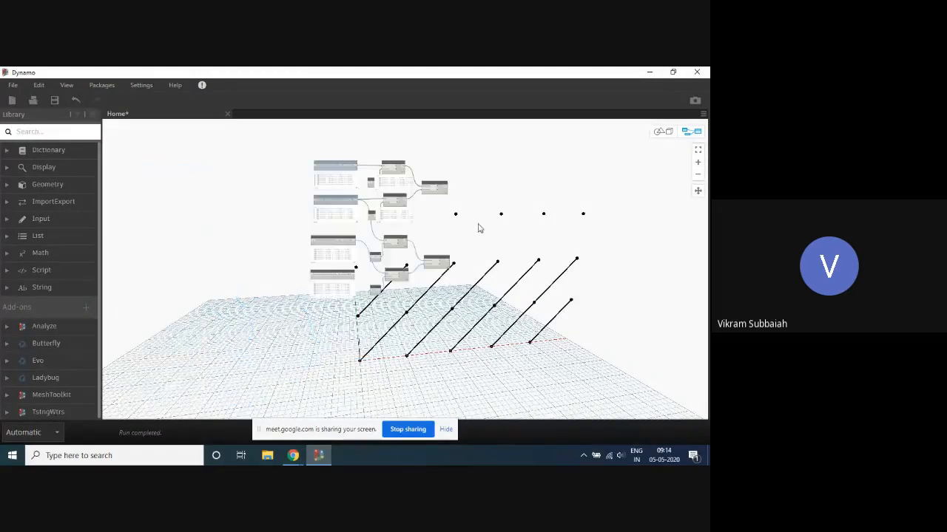
scroll(476, 232, "up", 1)
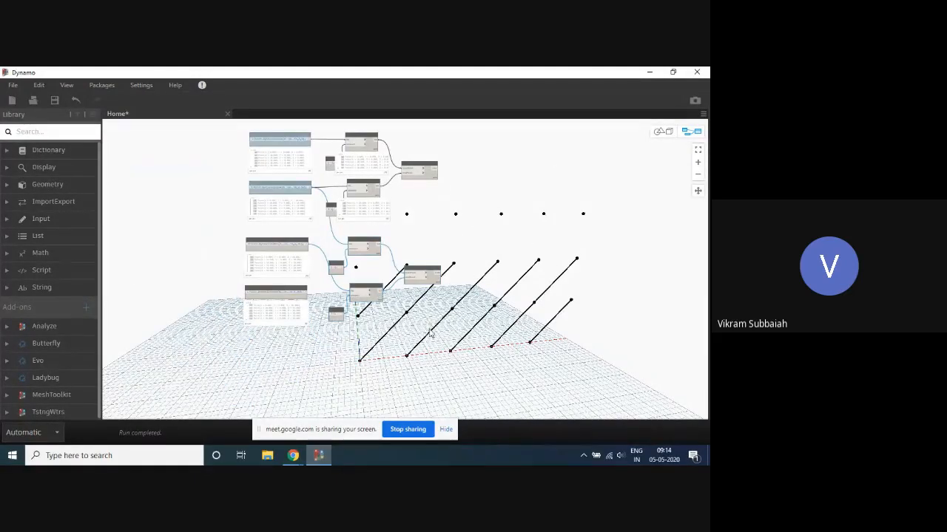
left_click_drag(429, 330, 334, 235)
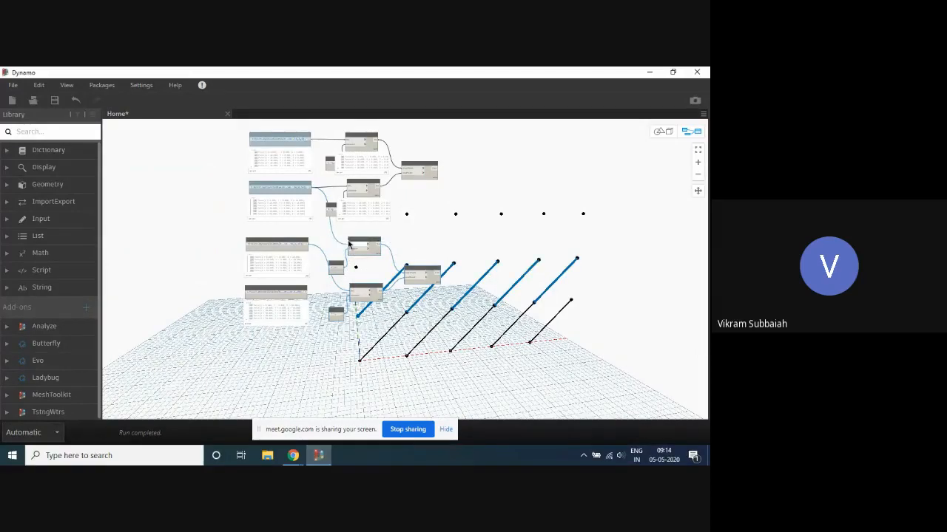
key("ctrl+c")
key("ctrl+v")
left_click_drag(403, 346, 338, 333)
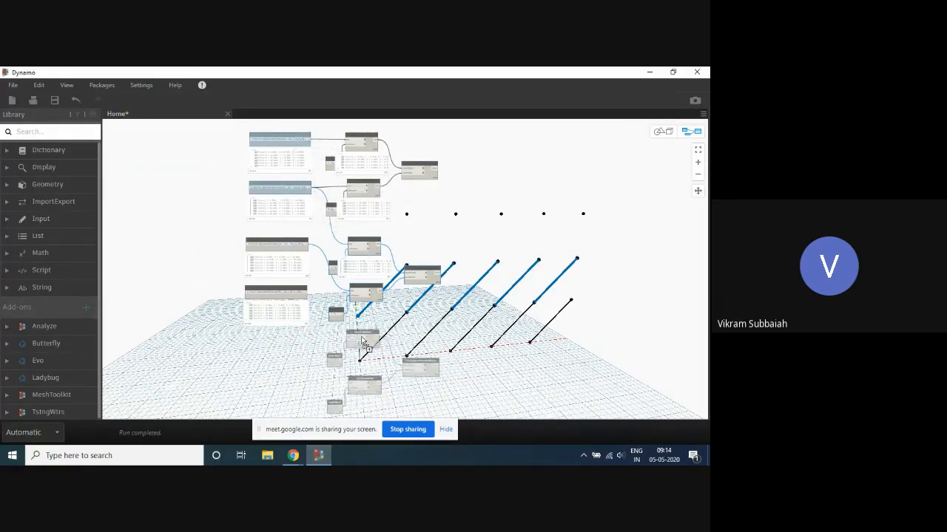
scroll(332, 334, "up", 3)
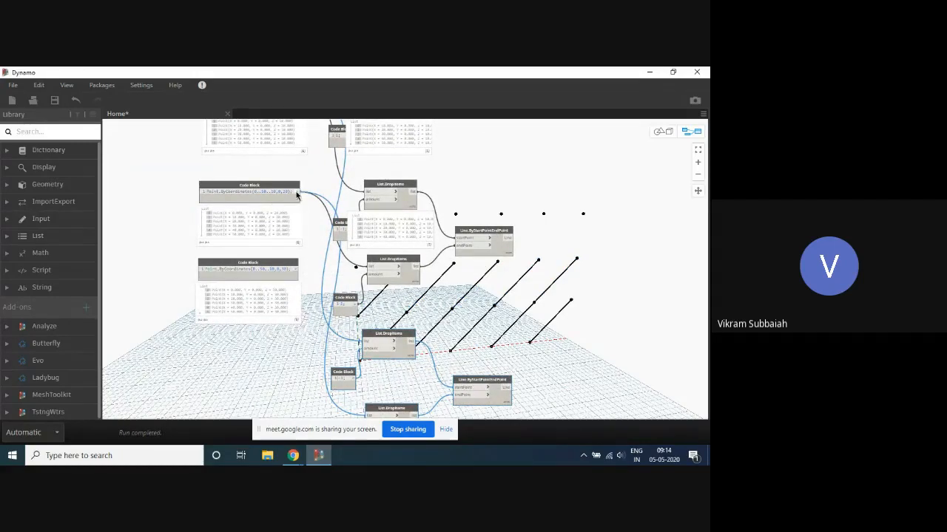
- Connect the Z 20 points code block to the newest upper List.DropItems list input and the Z 30 block to the lower one's
left_click_drag(297, 195, 372, 339)
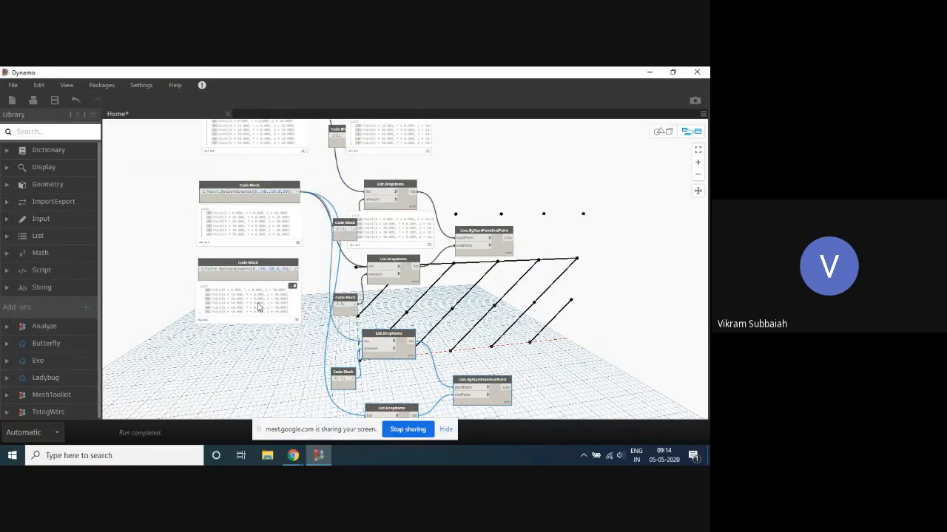
left_click(296, 270)
scroll(318, 264, "down", 3)
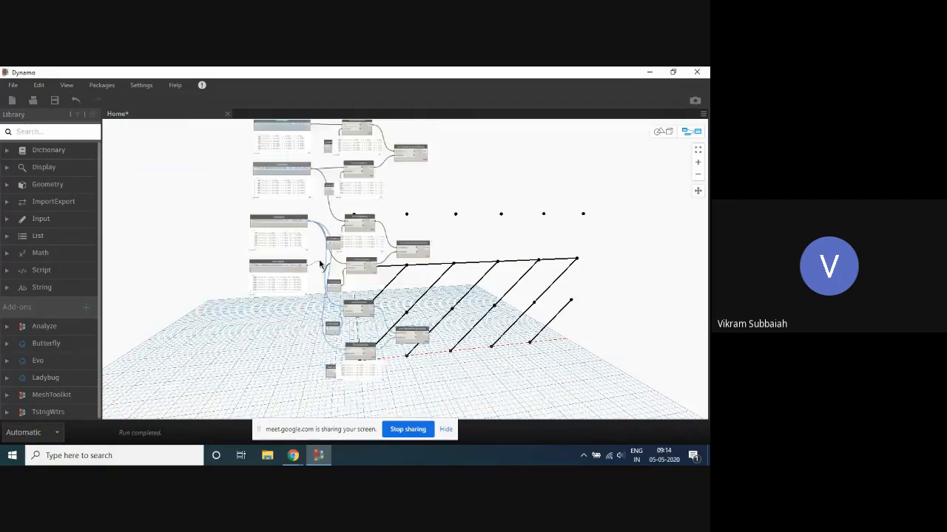
scroll(331, 356, "up", 3)
left_click(362, 354)
scroll(318, 289, "down", 5)
scroll(420, 269, "up", 3)
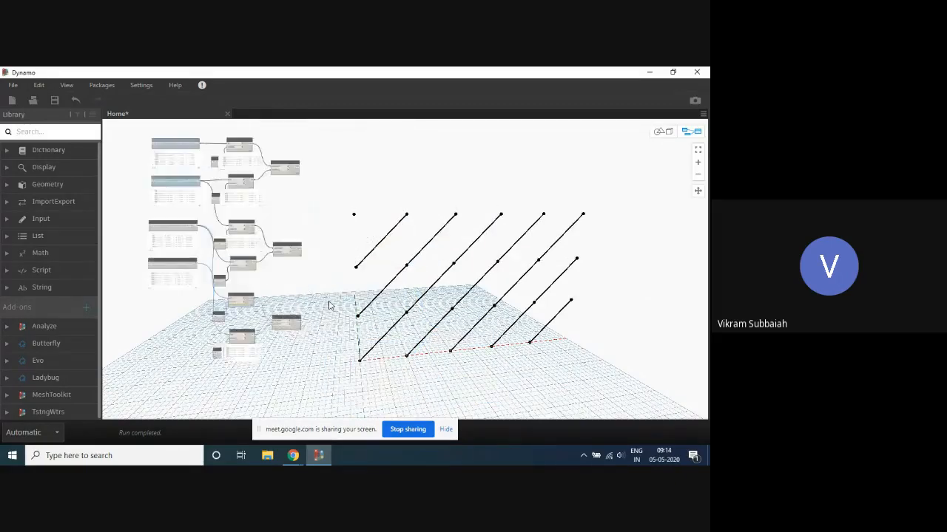
- Move the four points code blocks together farther away from the List.DropItems nodes
key("ctrl+b")
mouse_move(331, 306)
right_mouse_down()
mouse_move(327, 281)
mouse_move(321, 304)
right_mouse_up()
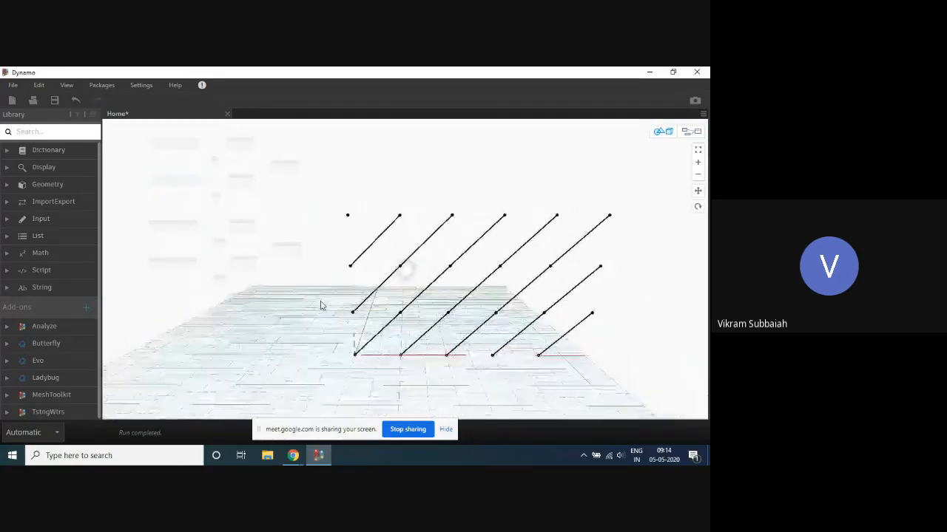
key("ctrl+b")
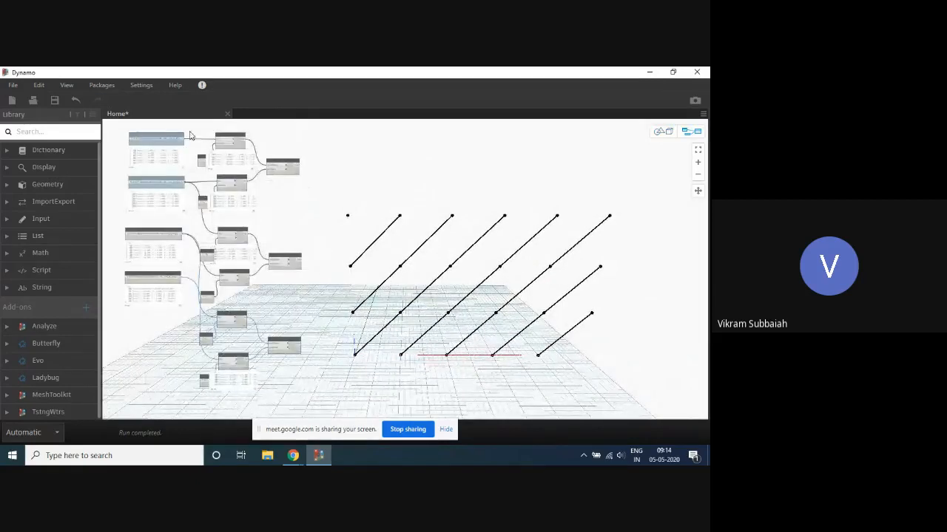
left_click_drag(182, 124, 143, 307)
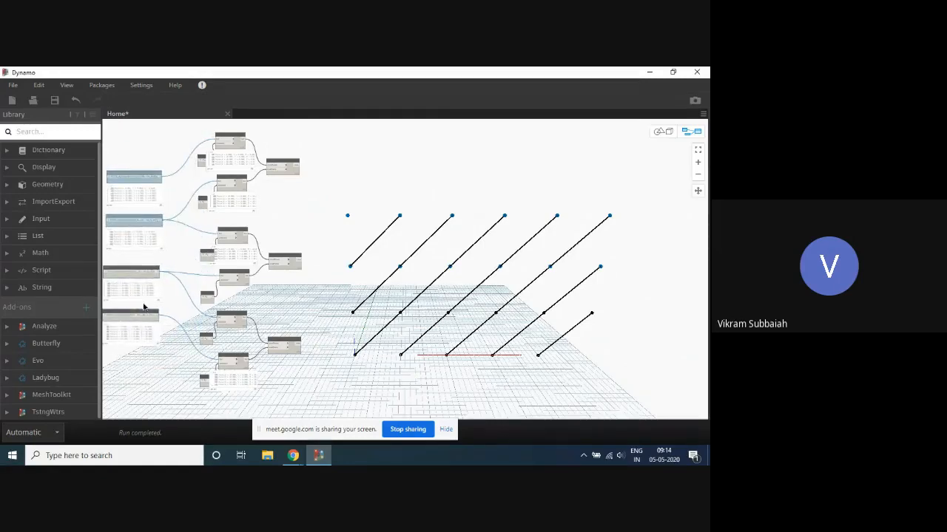
left_click(425, 226)
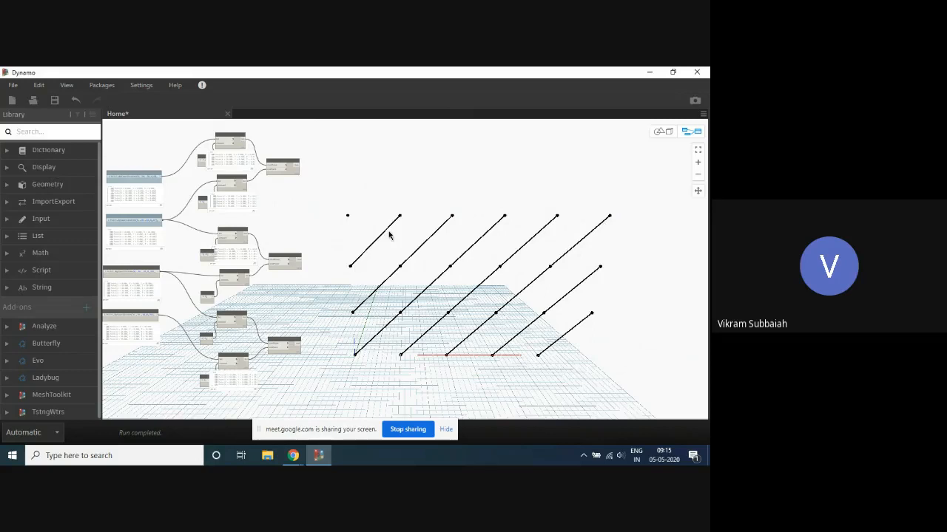
scroll(398, 222, "down", 4)
scroll(320, 233, "up", 4)
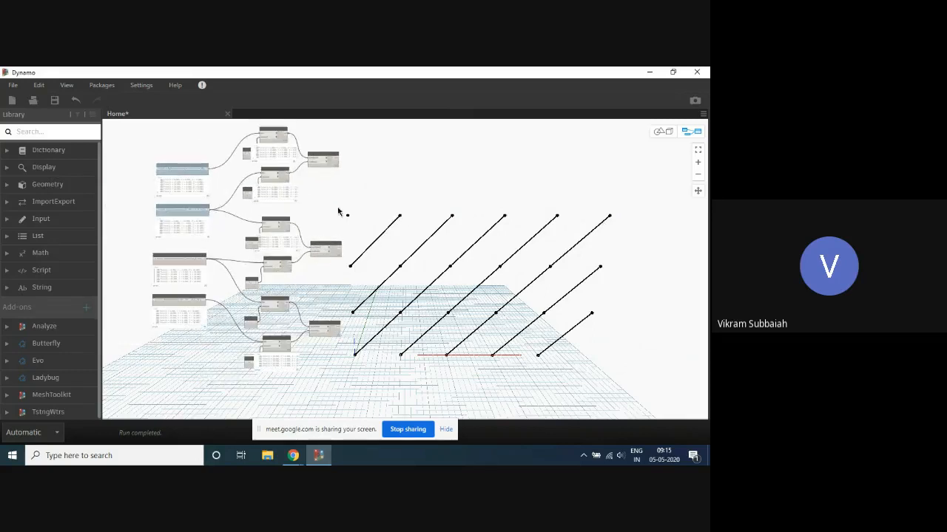
middle_click_drag(363, 219, 371, 241)
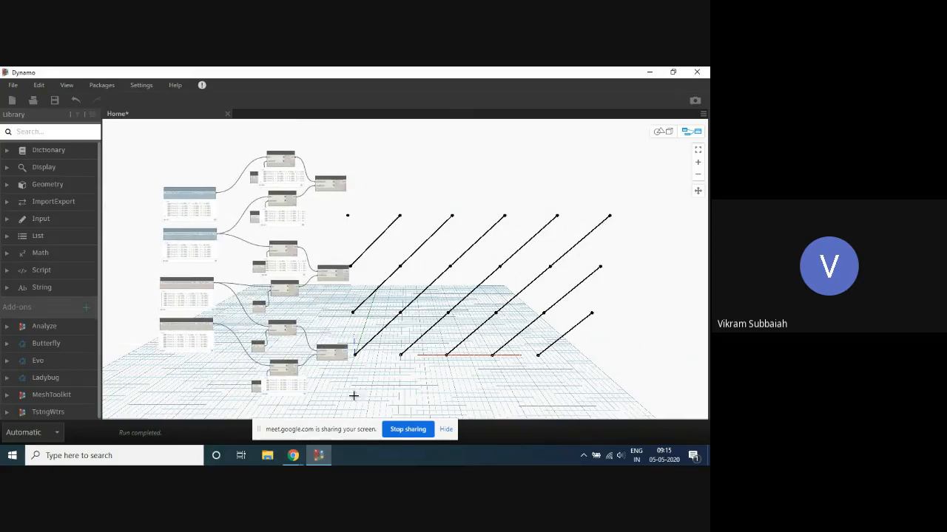
- Delete all List.DropItems, amount and line nodes along with the Z 20 and Z 30 points code blocks
left_click_drag(353, 395, 143, 278)
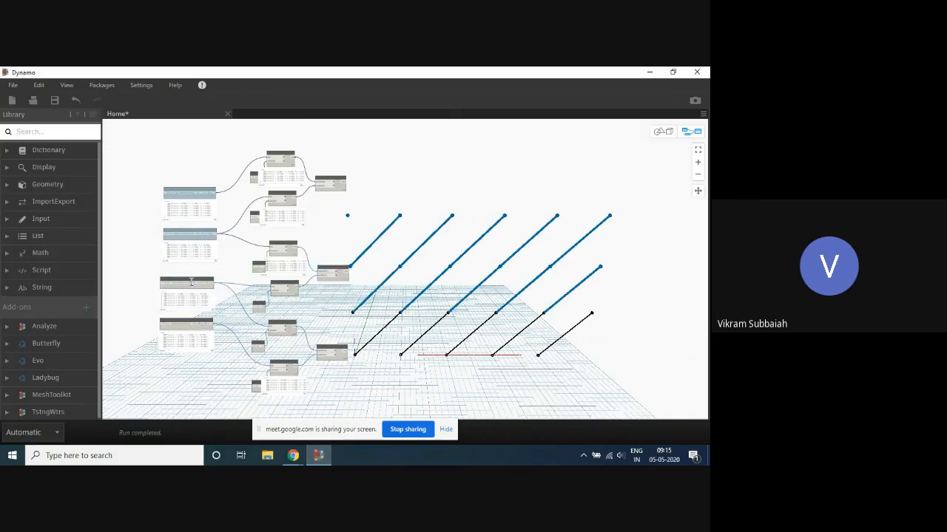
key("Delete")
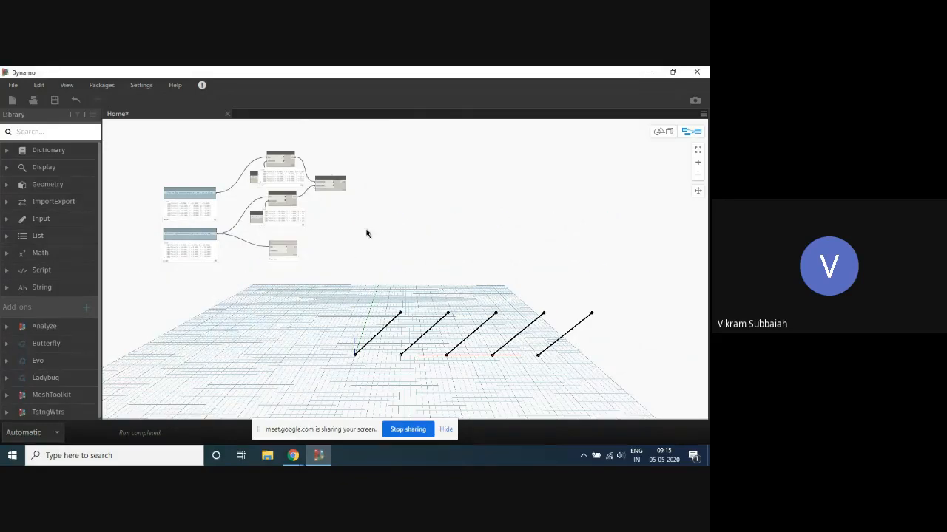
scroll(377, 148, "up", 2)
left_click_drag(393, 123, 198, 360)
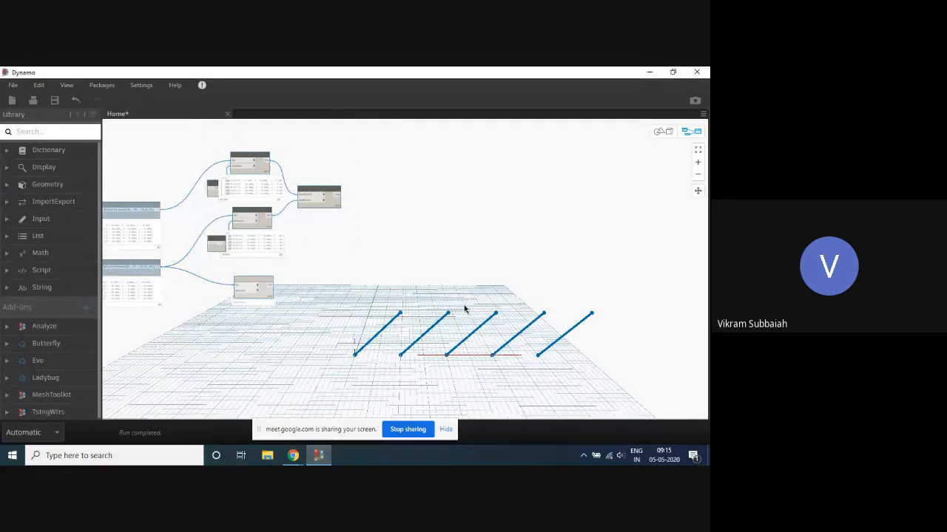
scroll(429, 301, "down", 3)
scroll(425, 300, "up", 2)
key("Delete")
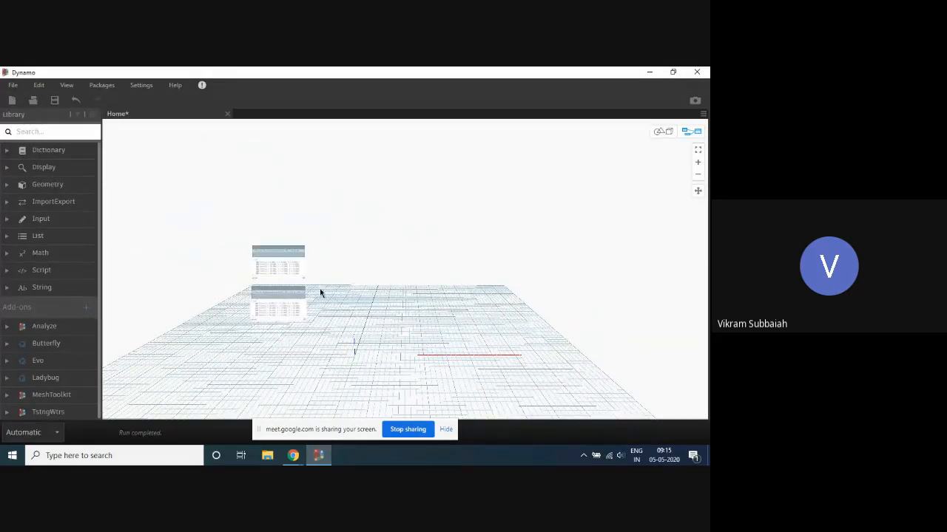
- Delete the Z 10 points code block and turn on the preview of the remaining Z 0 points code block
scroll(311, 284, "up", 3)
left_click(273, 294)
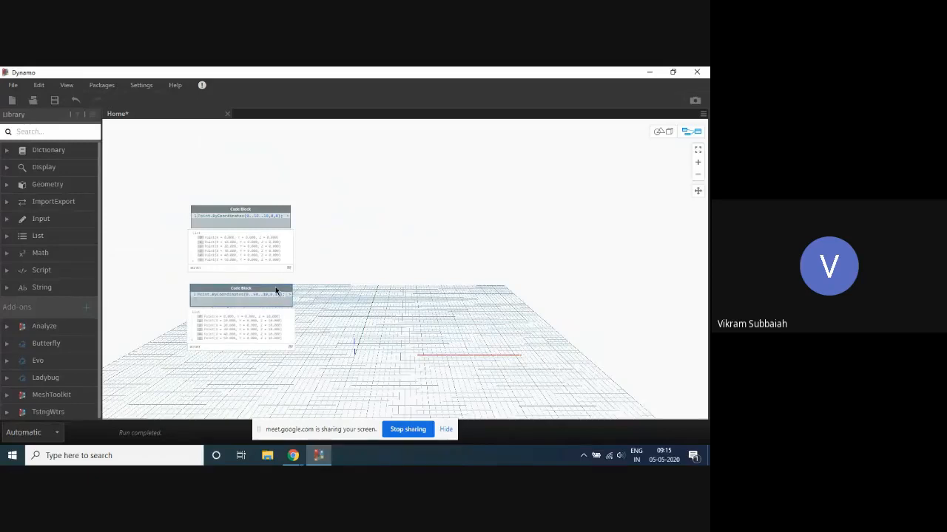
key("Delete")
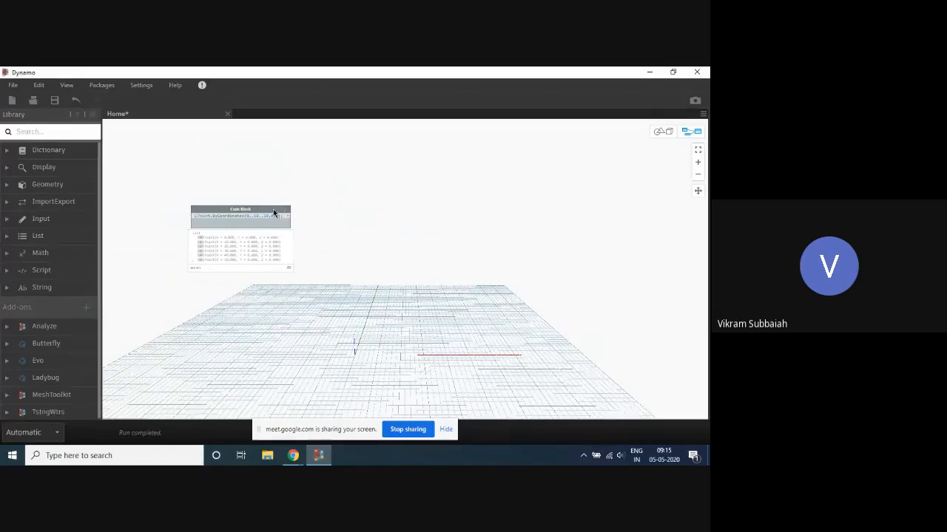
right_click(275, 212)
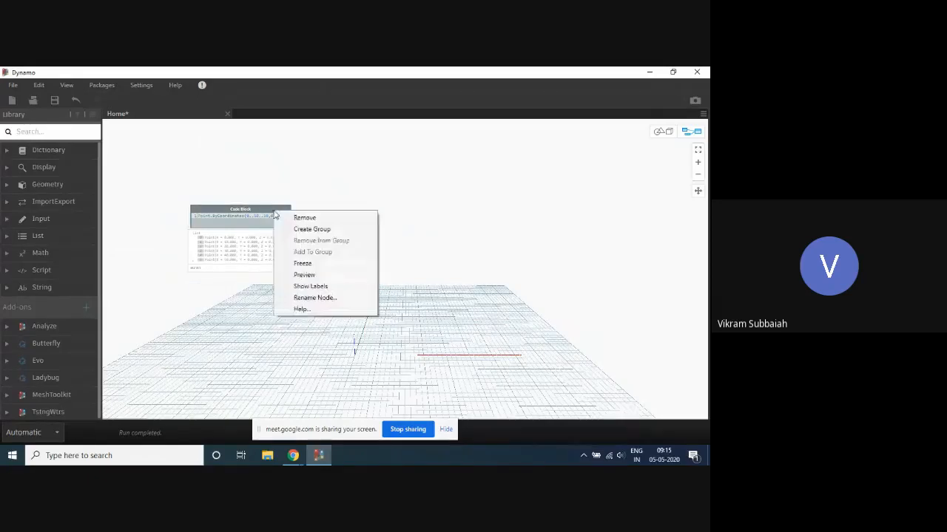
left_click(303, 274)
scroll(313, 195, "down", 2)
scroll(313, 195, "up", 3)
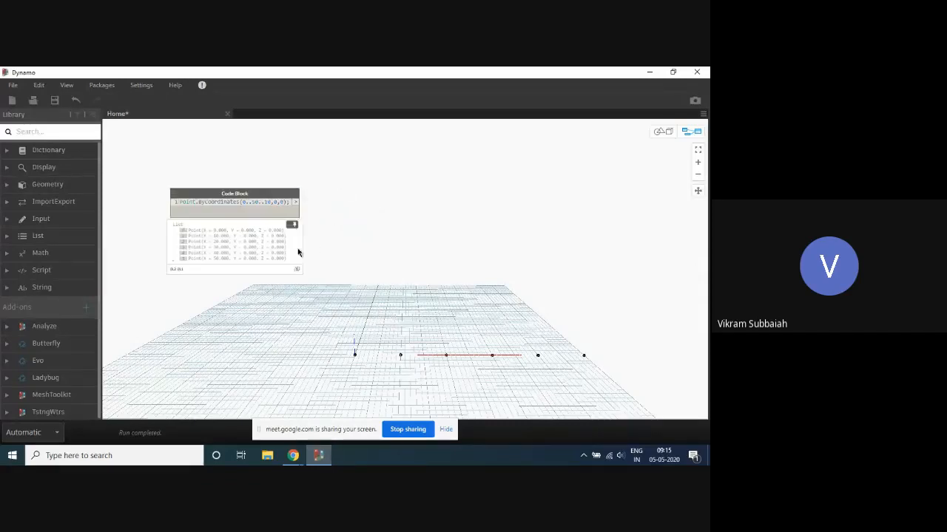
- Add a Point.ByCoordinates (x, y, z) node and place it below the points code block
right_click(294, 354)
type("point.")
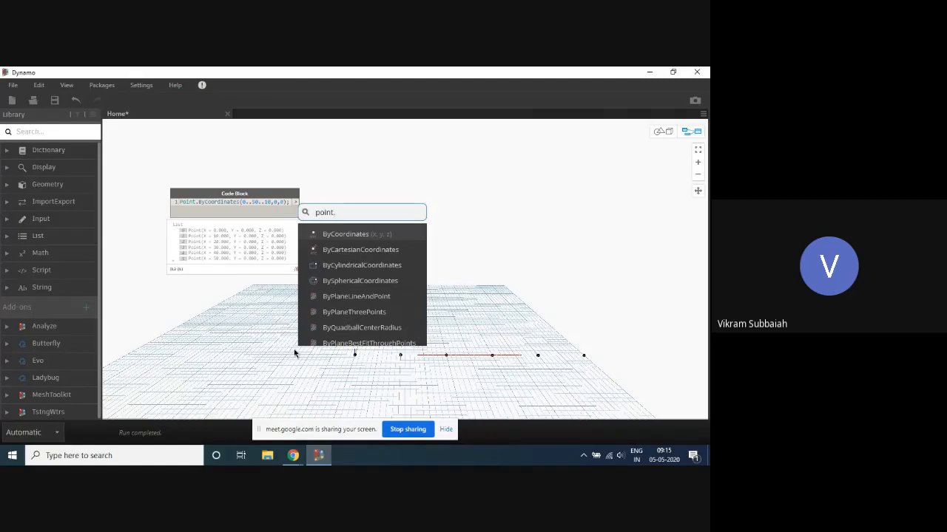
type("By")
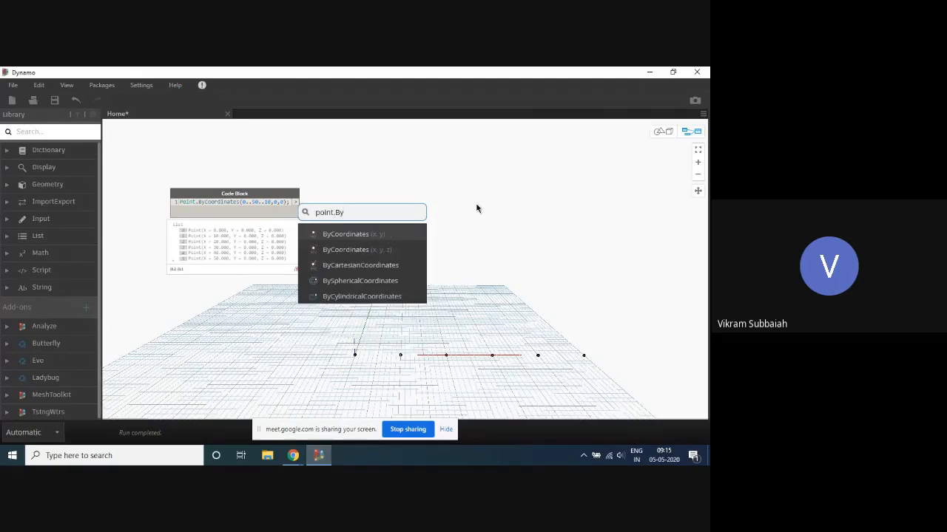
left_click(361, 249)
left_click_drag(352, 281, 303, 319)
scroll(438, 234, "down", 4)
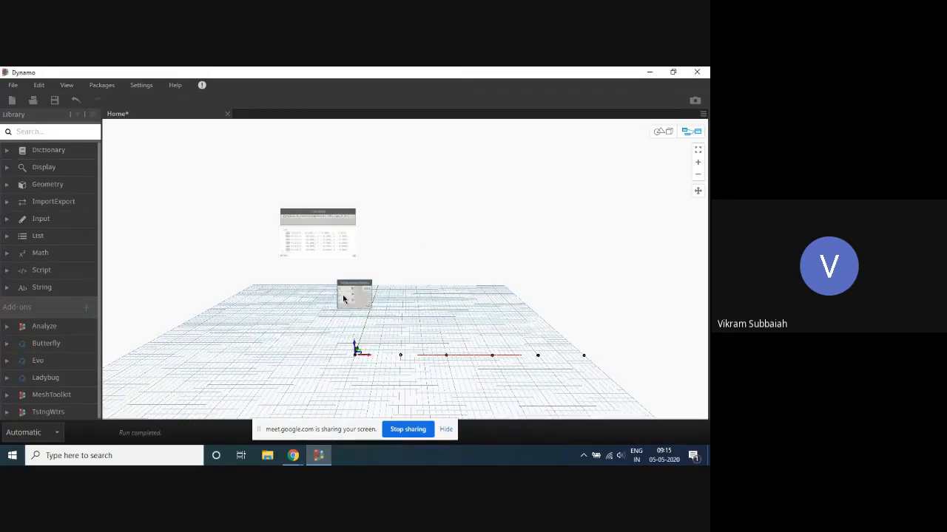
scroll(342, 298, "up", 5)
- Create a code block with the range 0..50..10; and connect it to the x input of Point.ByCoordinates
double_click(249, 269)
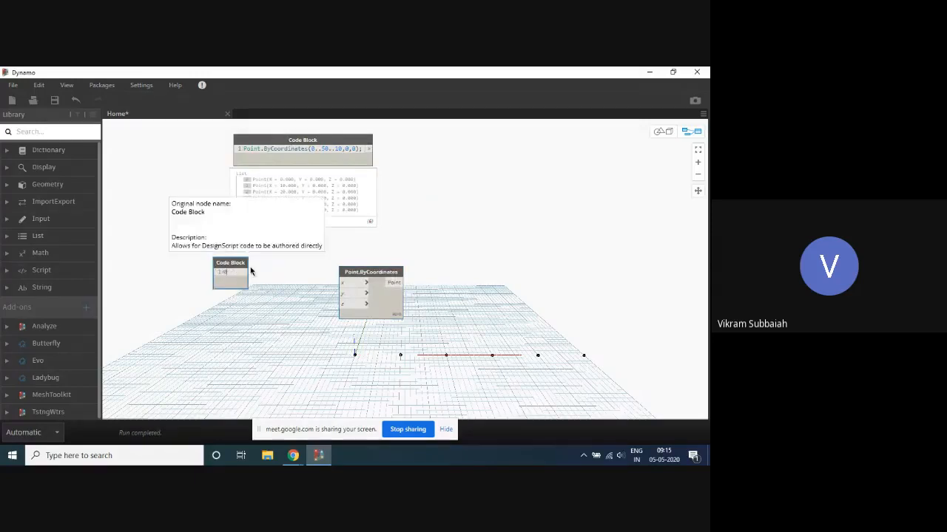
type("10")
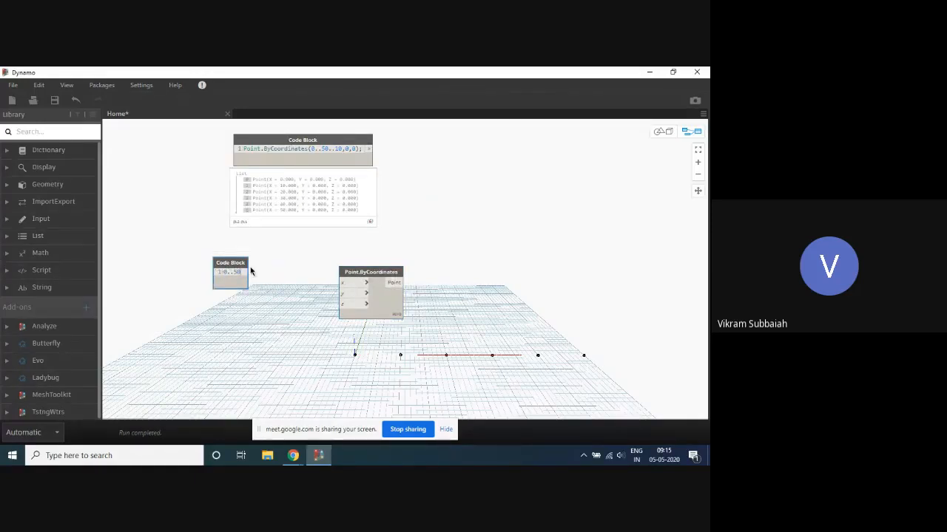
type("..10;")
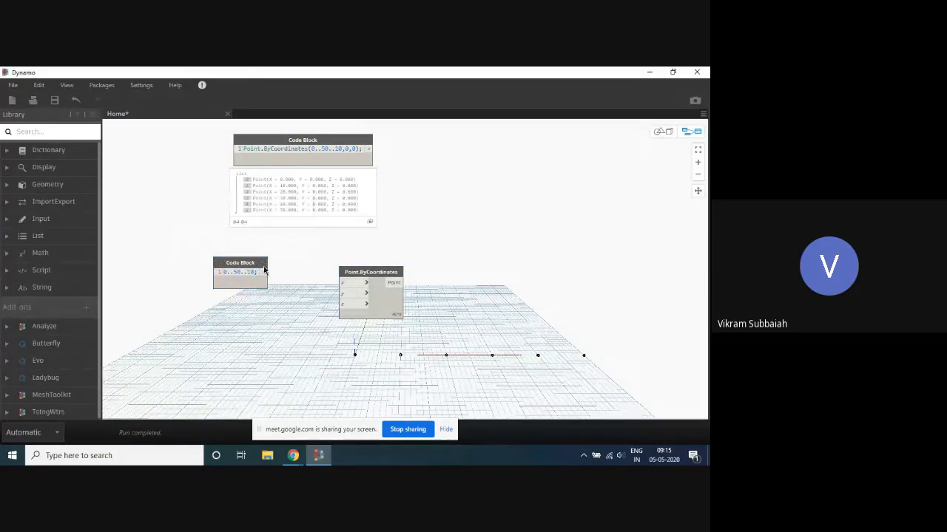
left_click(265, 273)
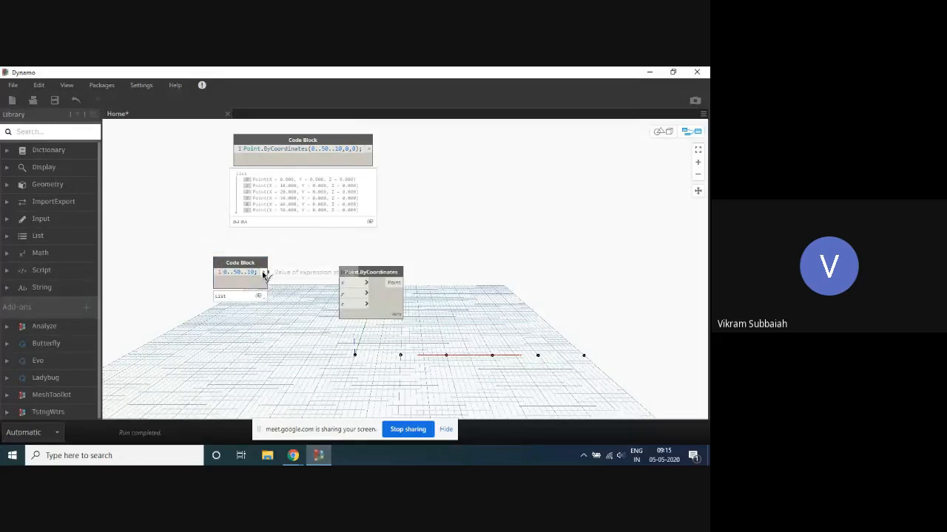
left_click(343, 282)
- Turn off the upper points code block's preview and connect the 0..50..10 block, moved closer, to the z input of Point.ByCoordinates
right_click(334, 146)
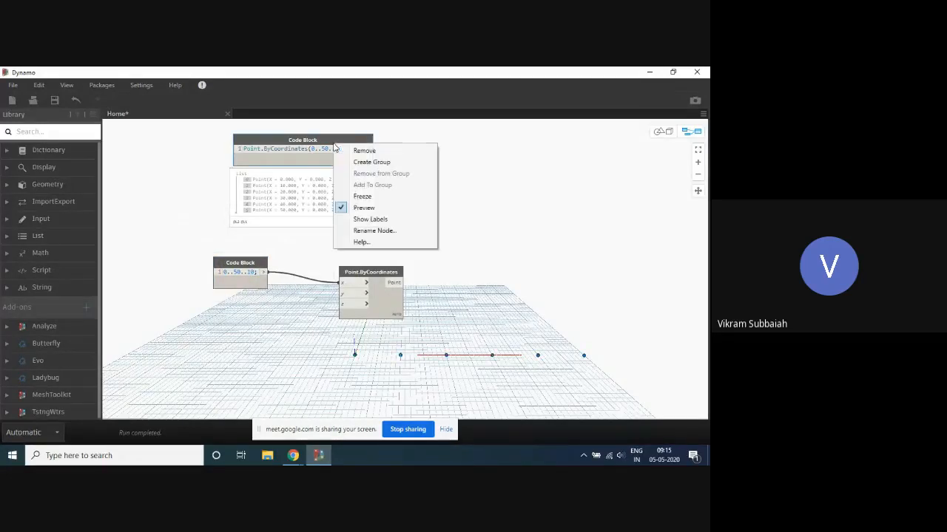
left_click(363, 209)
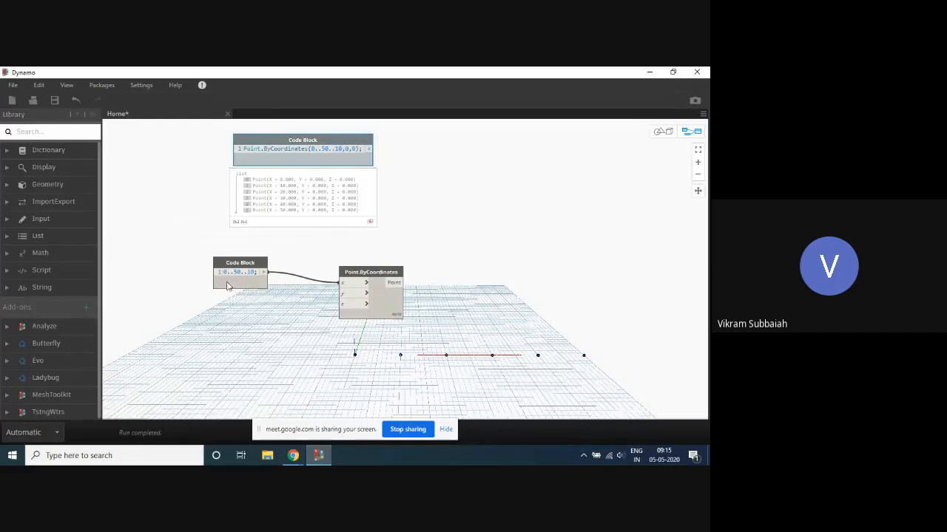
left_click_drag(261, 265, 280, 273)
left_click(283, 279)
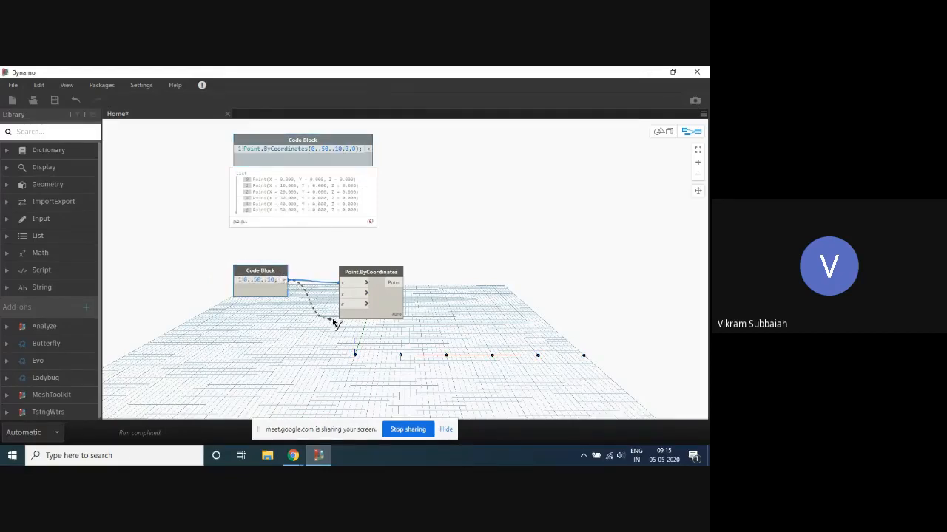
left_click(344, 305)
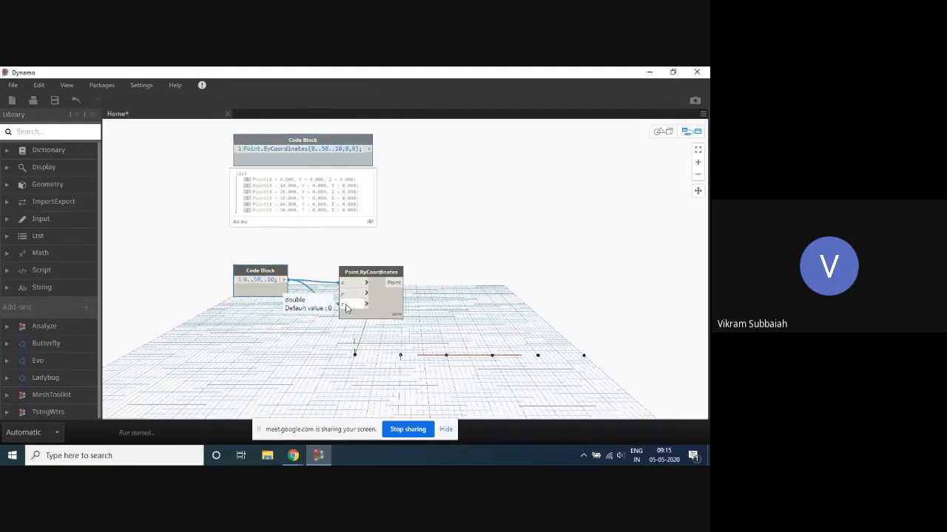
- Set the lacing of the Point.ByCoordinates node to Cross Product
right_click(392, 313)
mouse_move(451, 365)
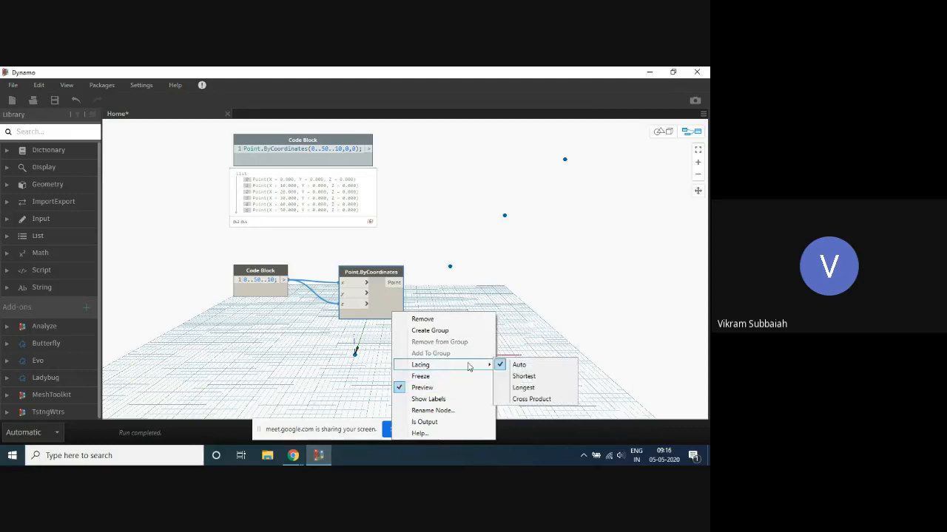
left_click(532, 399)
scroll(436, 259, "down", 3)
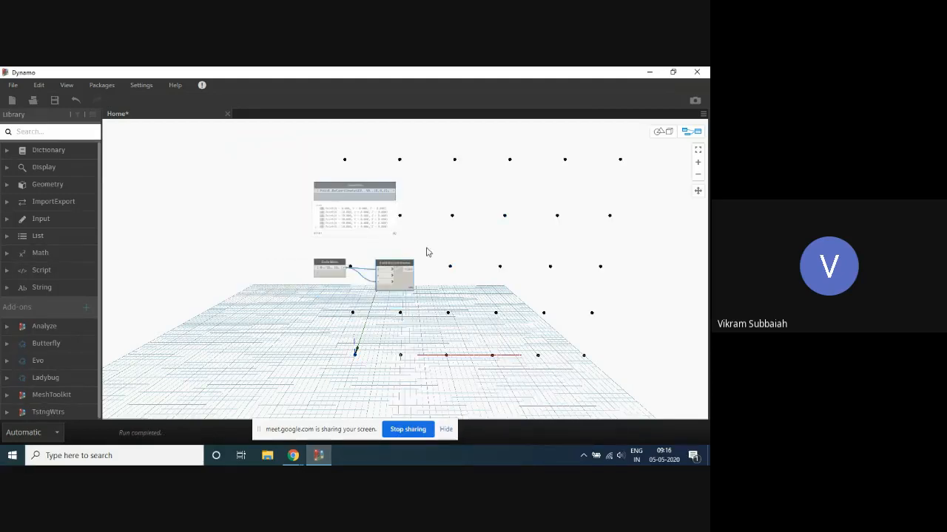
- Examine the cross-product point grid in the 3D preview from an angled view, alongside the nodes that generate it
key("Escape")
right_click_drag(318, 269, 487, 234)
key("Escape")
scroll(494, 240, "down", 3)
middle_click_drag(512, 224, 491, 246)
scroll(477, 290, "up", 3)
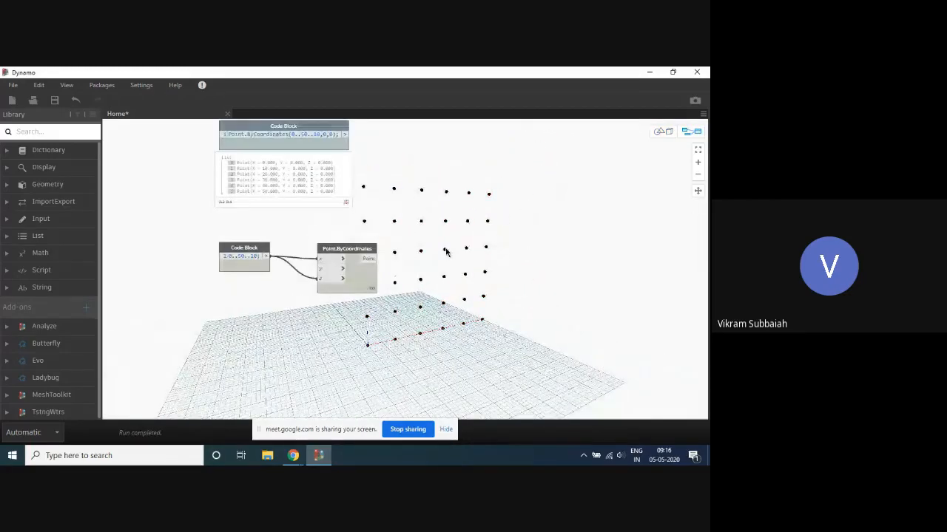
scroll(447, 253, "down", 1)
scroll(384, 189, "up", 2)
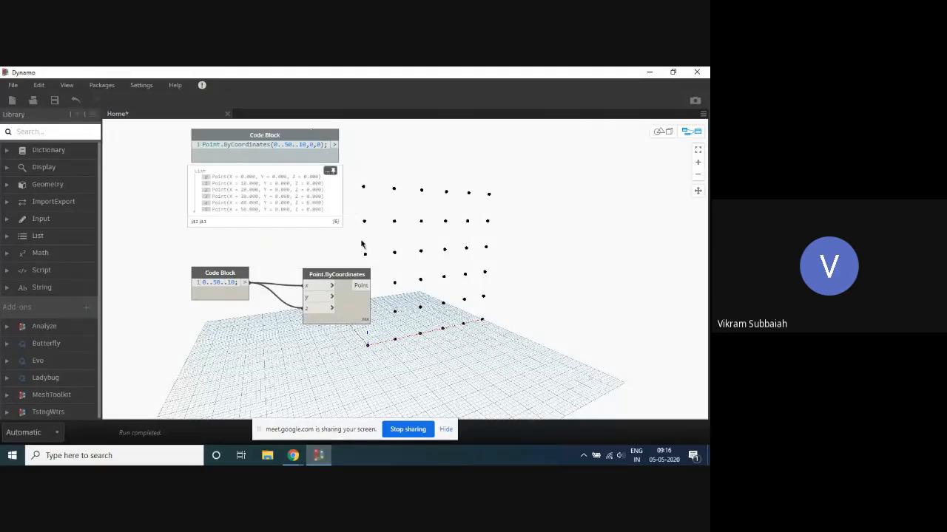
- Turn off the preview of the Point.ByCoordinates node so its points are hidden
left_click_drag(372, 249, 218, 340)
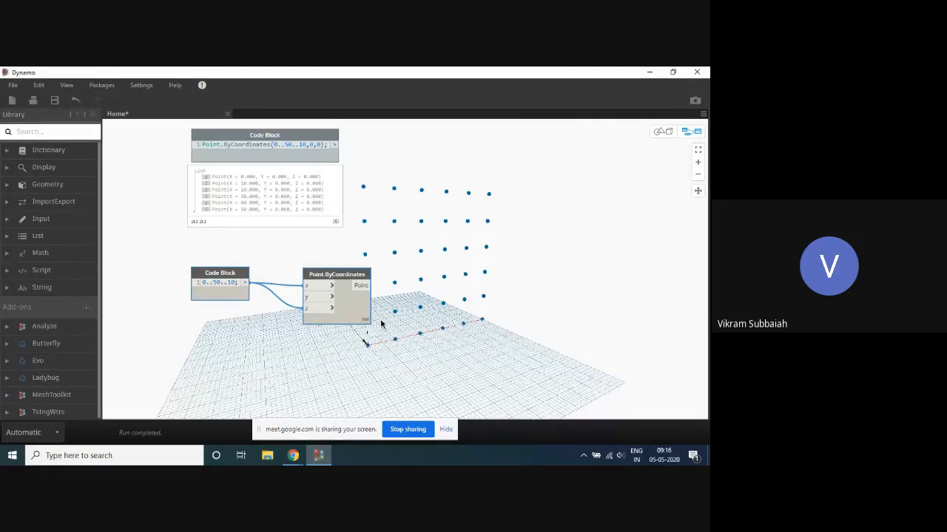
right_click(332, 276)
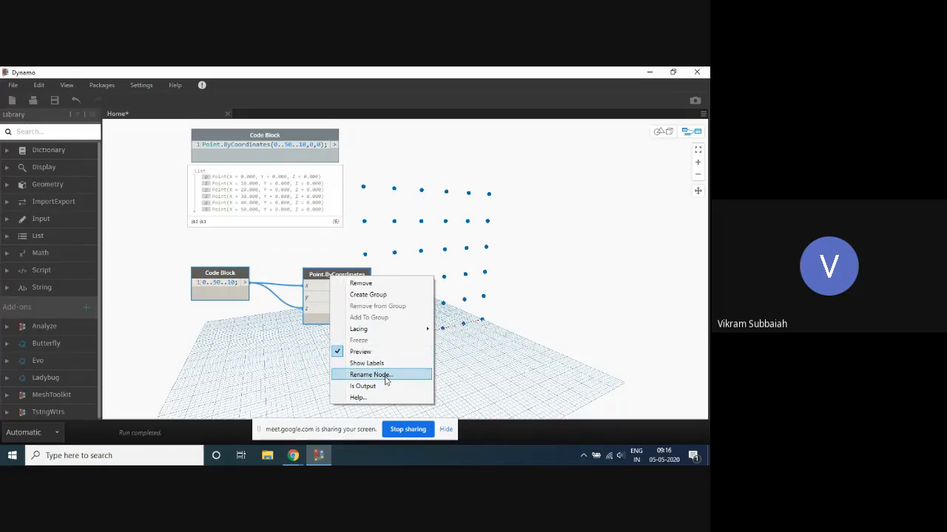
left_click(369, 352)
scroll(415, 230, "down", 1)
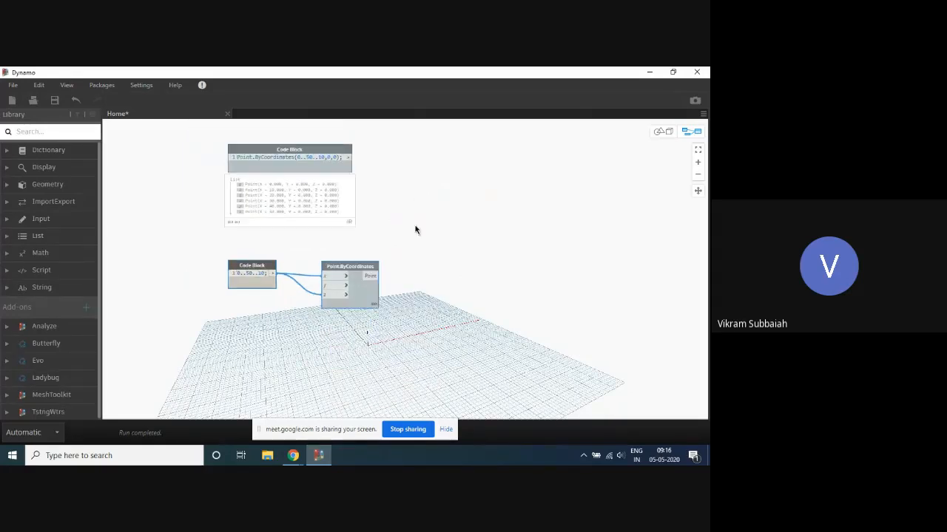
- Replace the x range and the z value in the upper points code block with the variable a, giving Point.ByCoordinates(a,0,a);
scroll(306, 166, "up", 2)
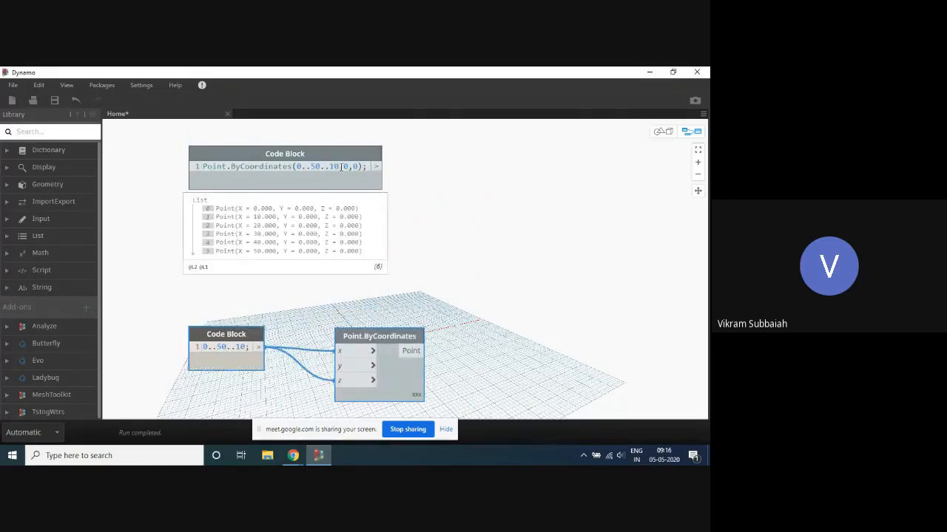
left_click_drag(340, 166, 294, 166)
type("a")
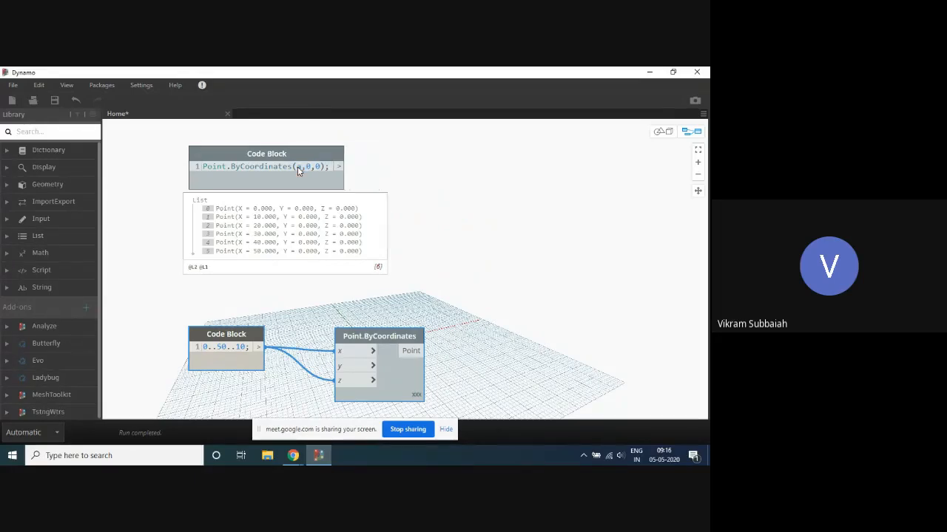
left_click(408, 165)
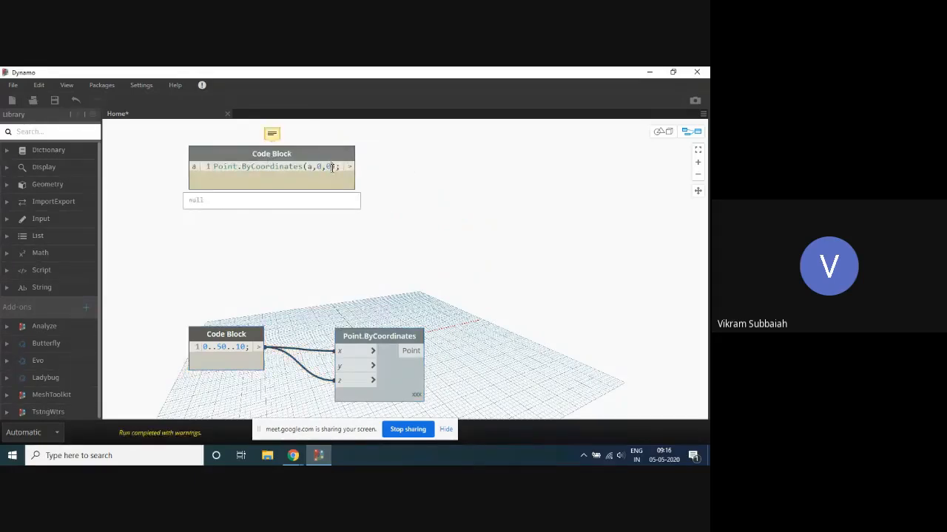
type("a")
left_click(441, 161)
- Connect the 0..50..10 block to the a input of the points code block and turn that block's preview on
mouse_move(348, 356)
left_click_drag(231, 338, 193, 166)
left_click_drag(274, 161, 329, 150)
right_click(398, 143)
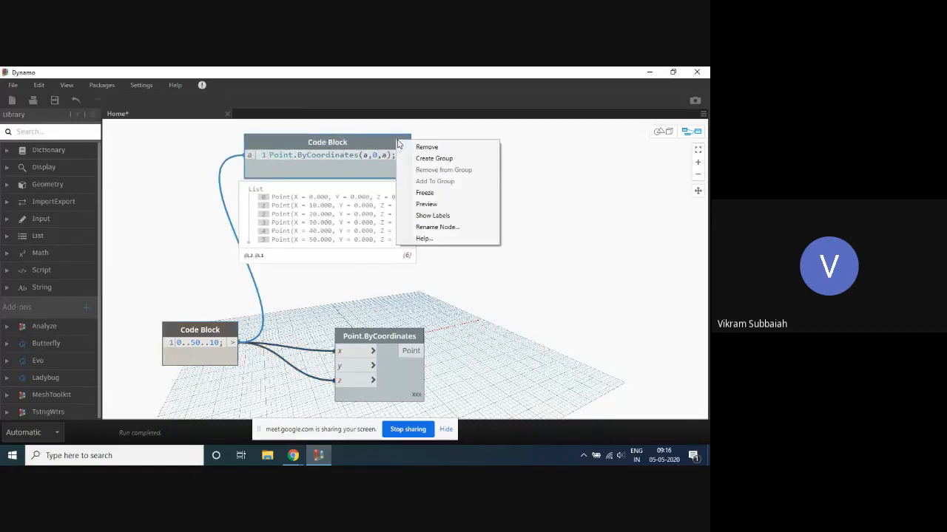
left_click(456, 204)
scroll(425, 184, "down", 2)
scroll(478, 164, "up", 1)
scroll(473, 170, "up", 1)
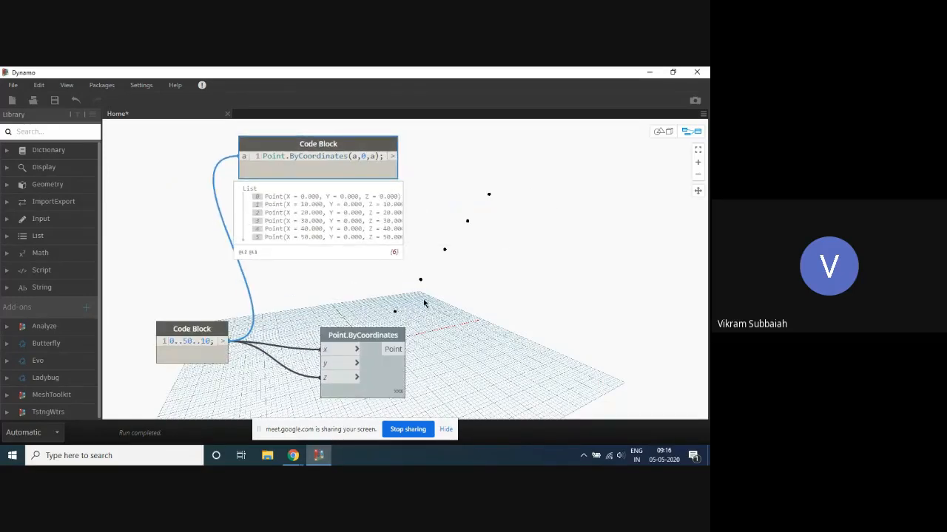
- Add replication guides to the points code block so that it reads Point.ByCoordinates(a<1>,0,a<2>);
middle_click_drag(525, 241, 488, 193)
mouse_move(364, 345)
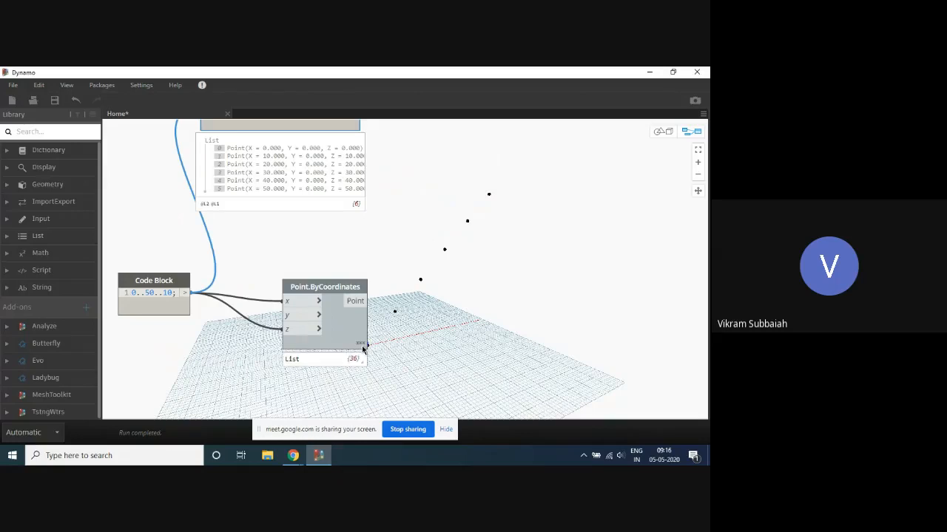
scroll(414, 318, "down", 2)
scroll(406, 196, "up", 2)
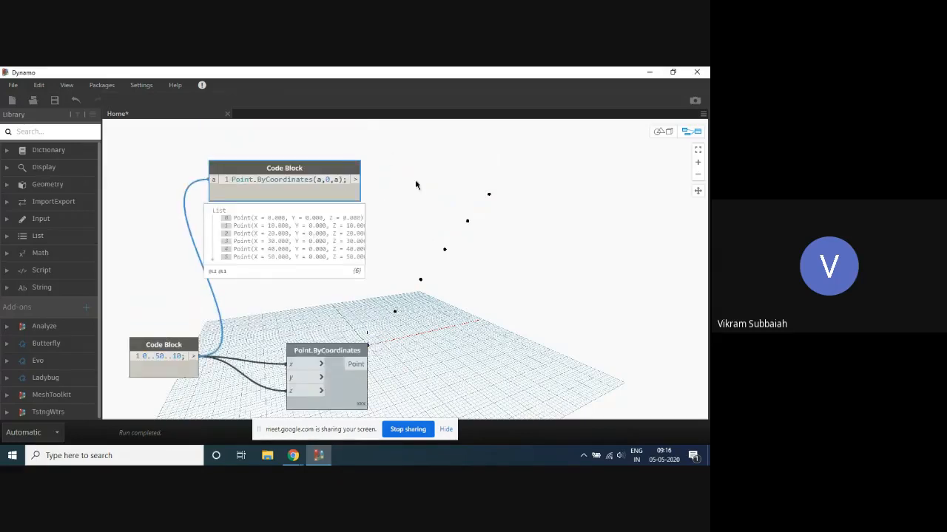
scroll(417, 184, "up", 3)
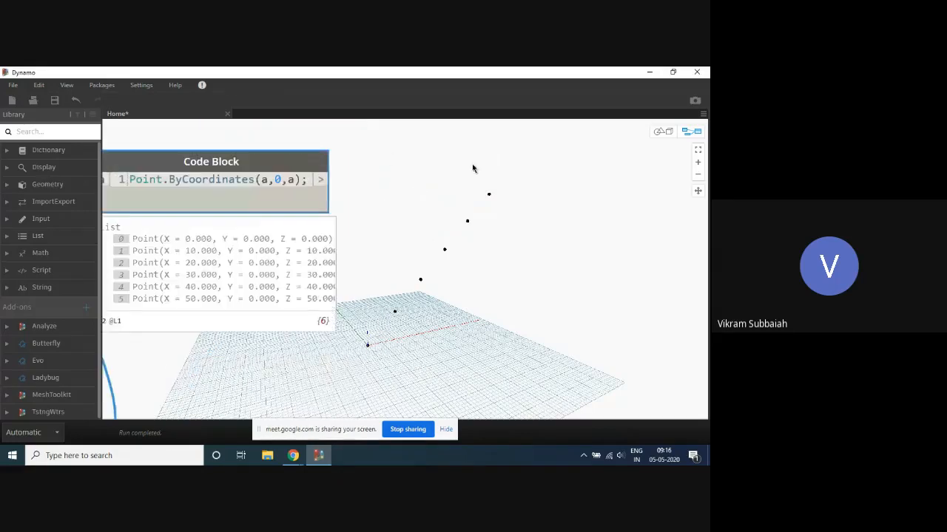
left_click(269, 182)
type(",1")
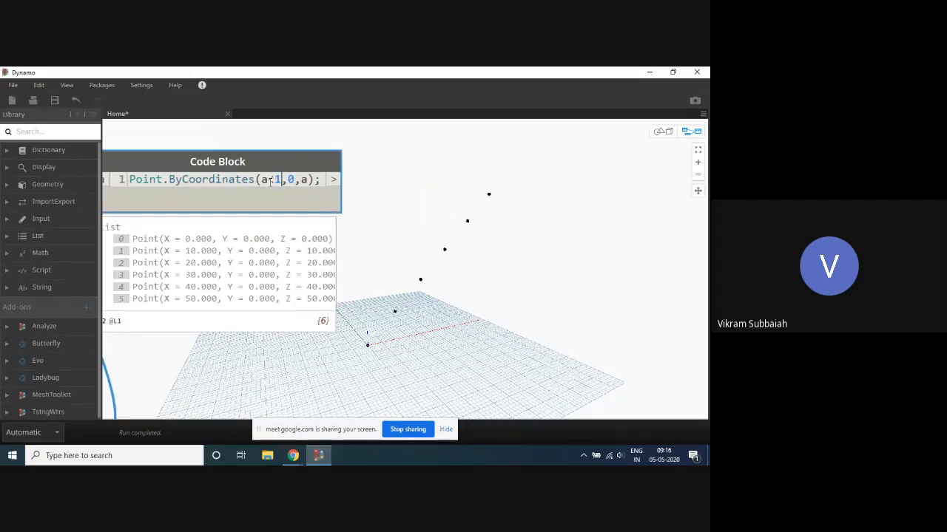
type(">")
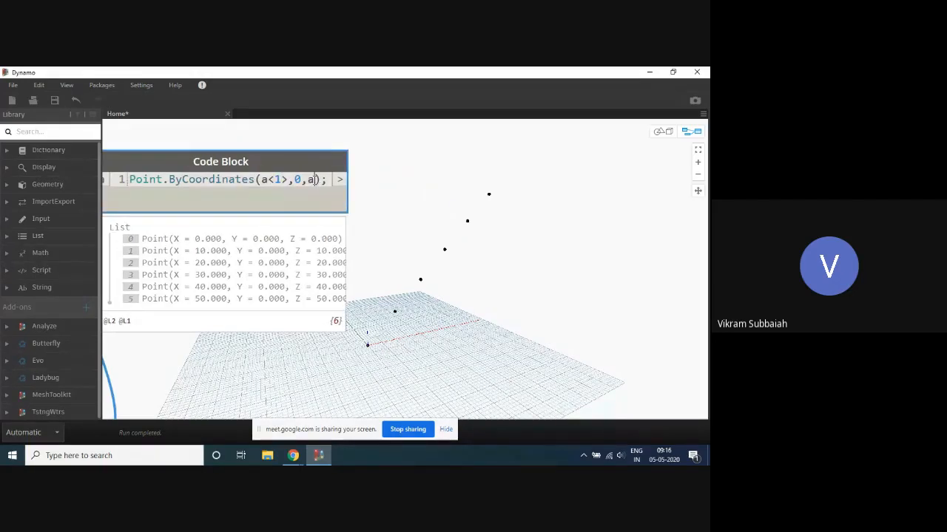
type("<")
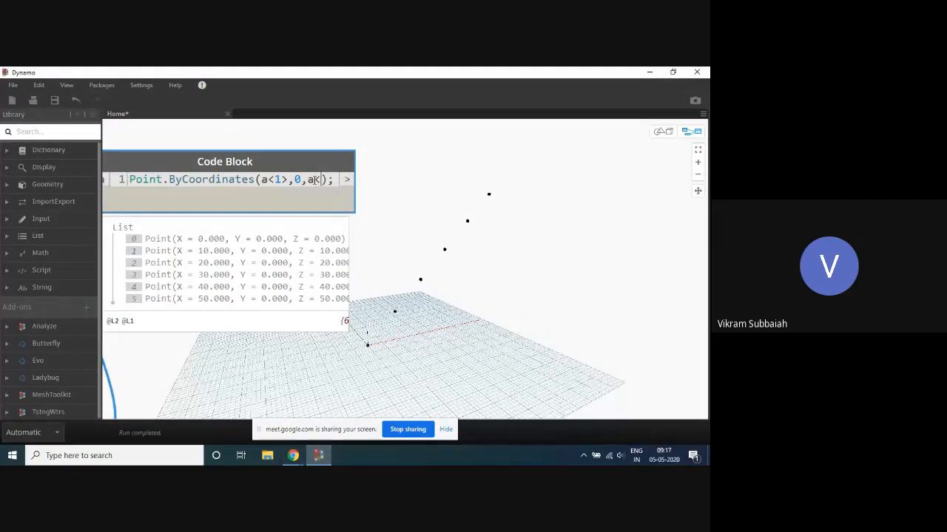
type("2>")
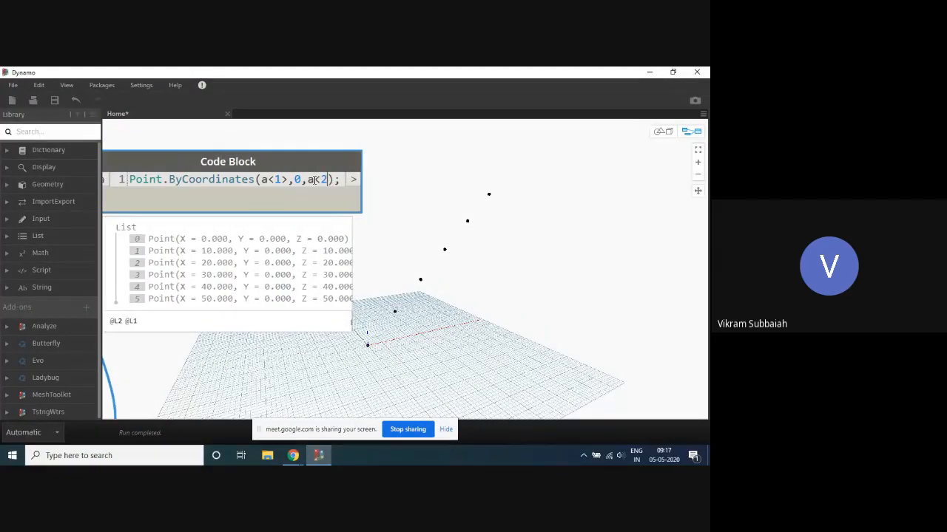
left_click(479, 164)
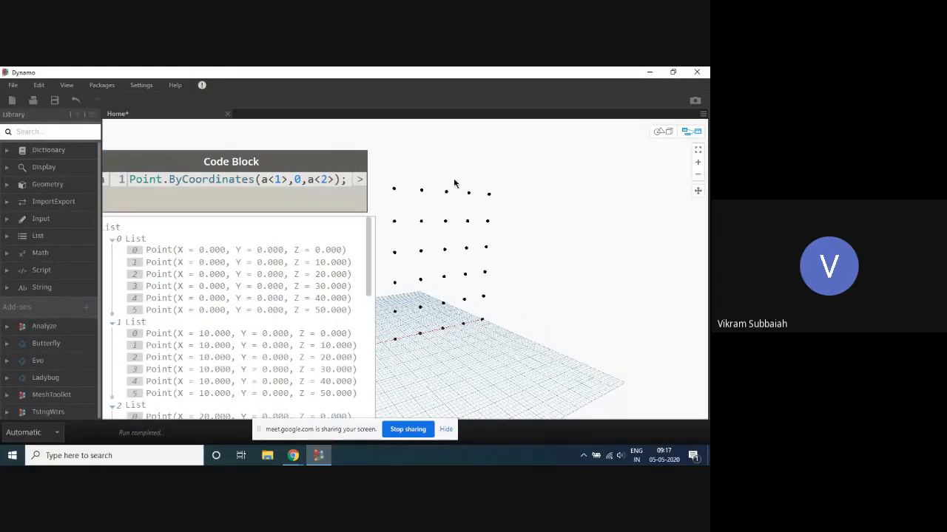
- Move the upper points code block higher and the 0..50..10 block further away from the Point.ByCoordinates node
scroll(236, 150, "down", 4)
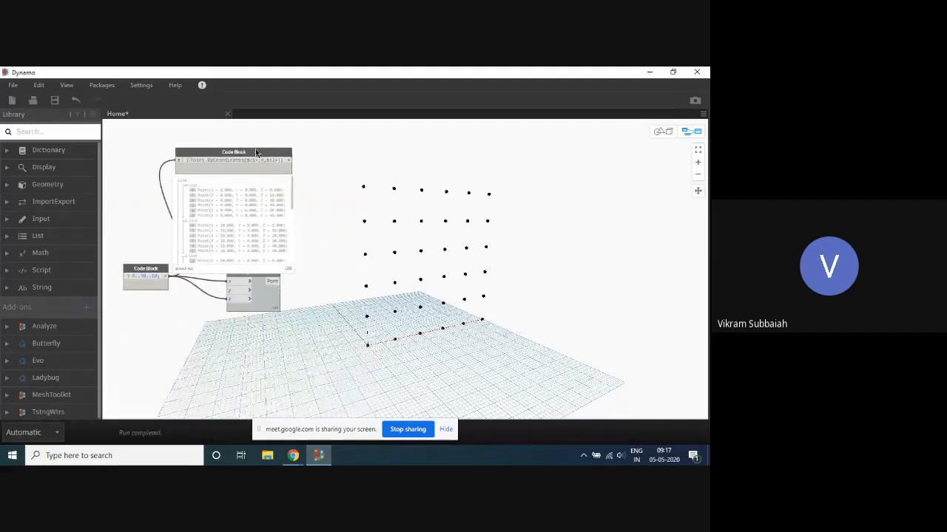
left_click_drag(255, 149, 273, 134)
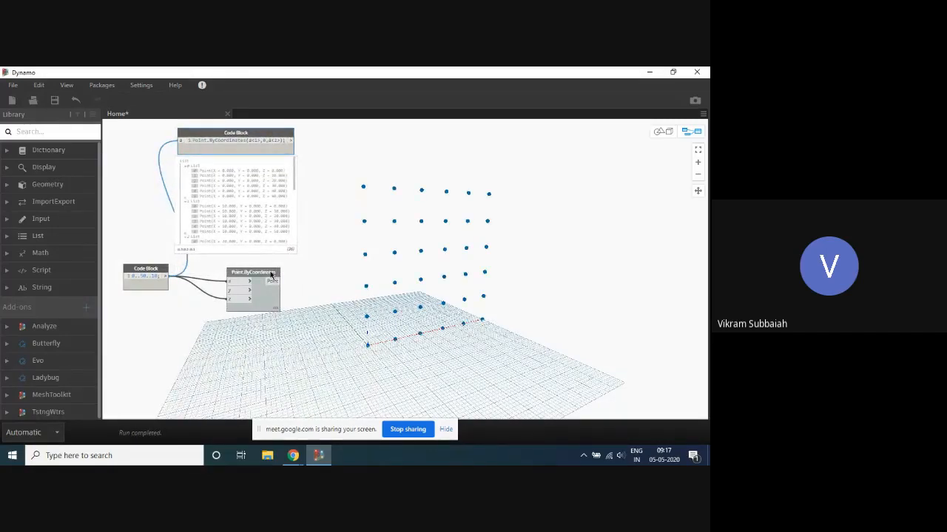
mouse_move(271, 275)
left_click(270, 274)
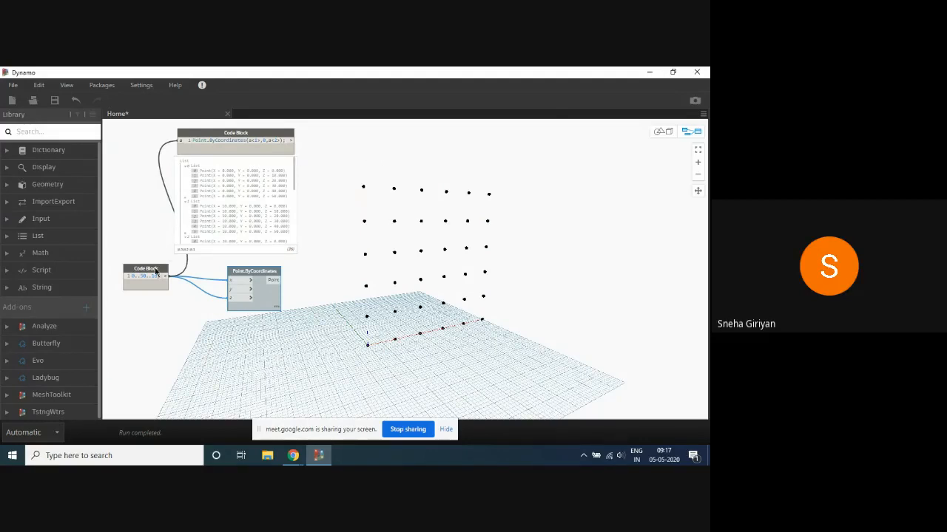
left_click_drag(154, 269, 132, 269)
- Compare the code block's replication guides and nested output list with the cross-product Point.ByCoordinates node
scroll(344, 203, "down", 3)
scroll(213, 239, "up", 4)
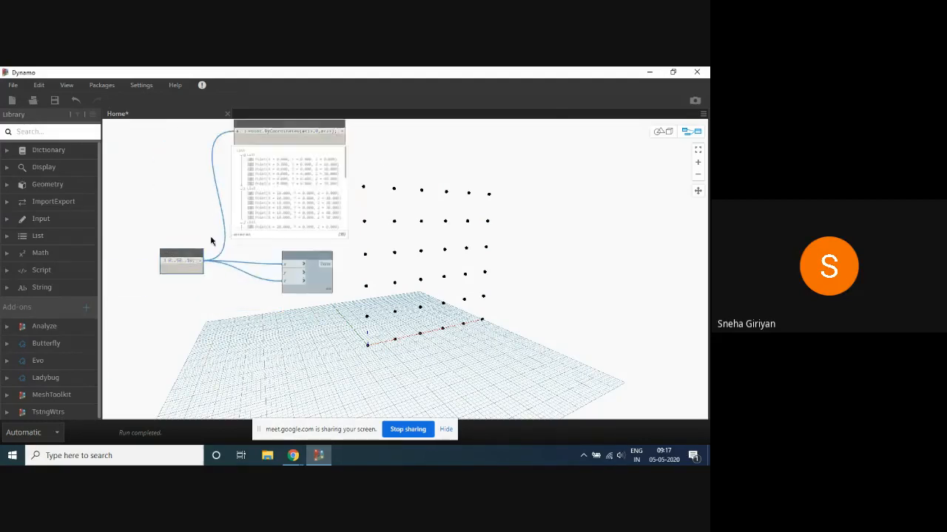
scroll(282, 291, "down", 4)
scroll(368, 238, "up", 3)
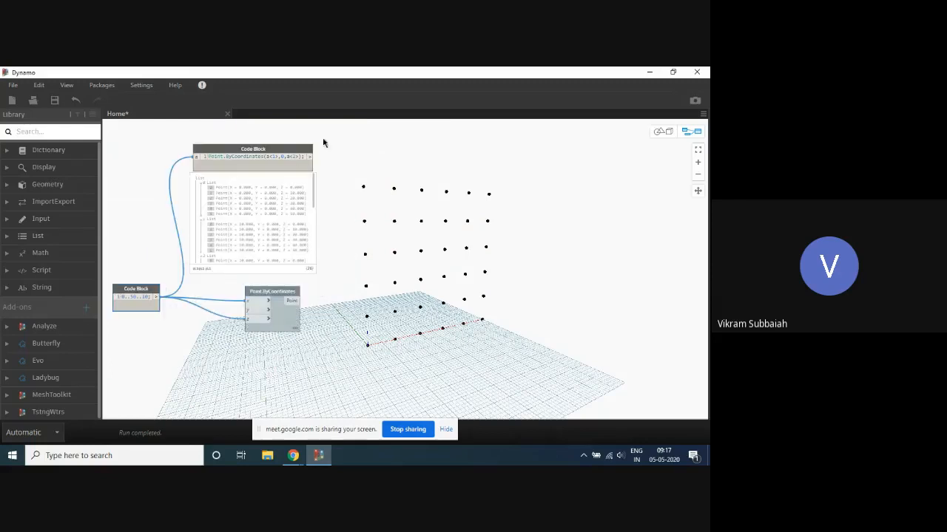
scroll(236, 137, "up", 3)
scroll(253, 140, "down", 3)
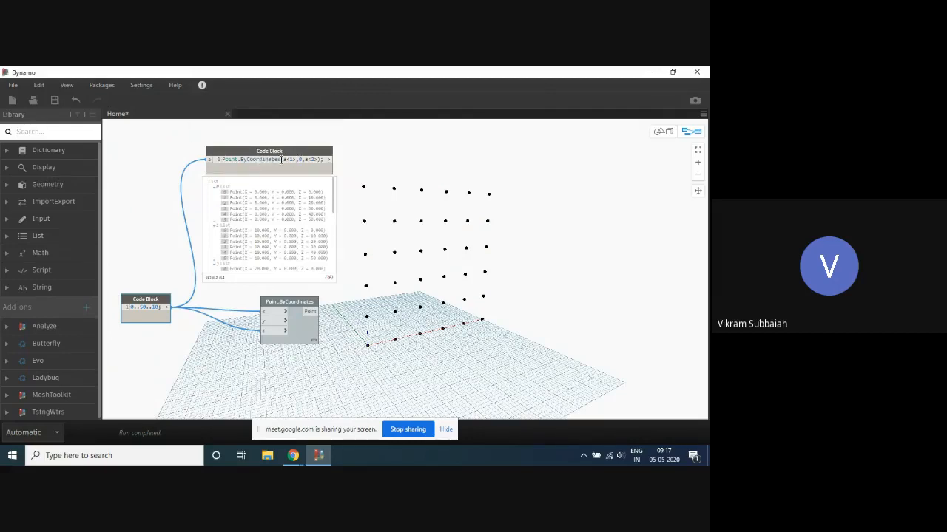
scroll(308, 362, "up", 3)
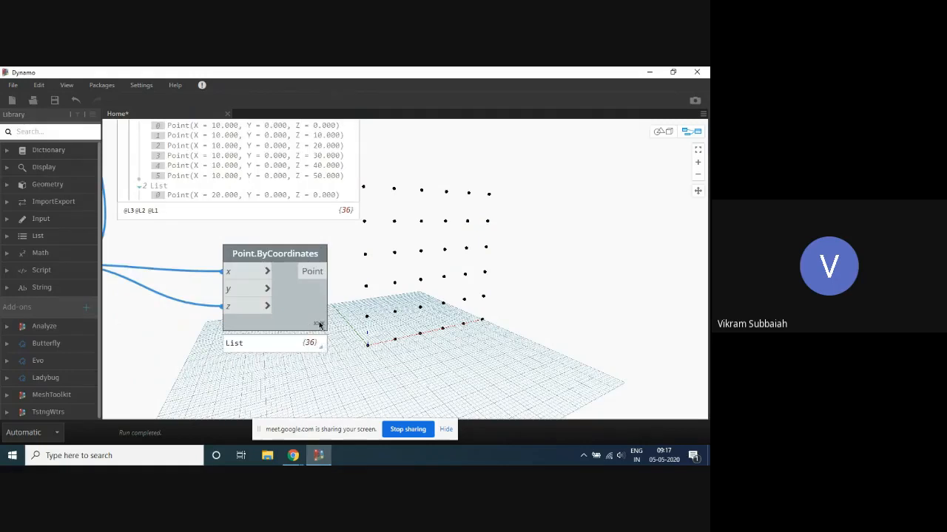
scroll(374, 342, "down", 3)
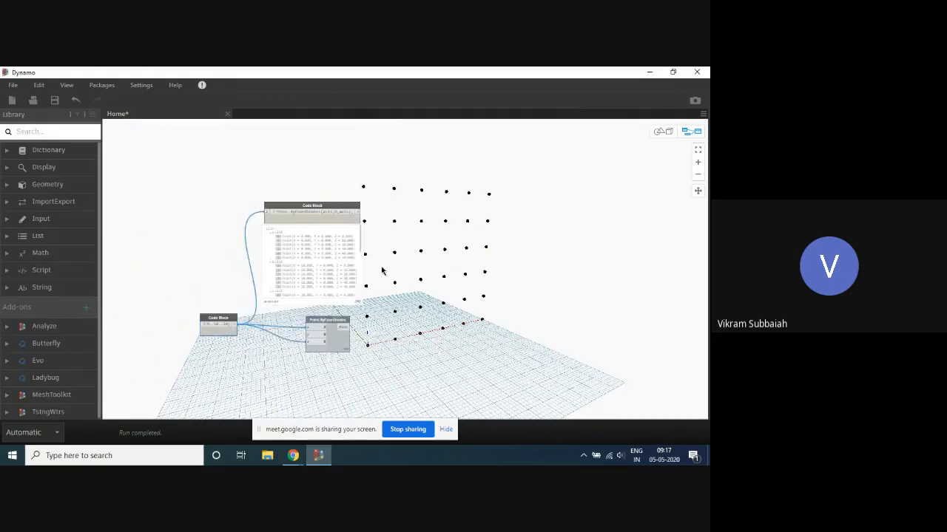
scroll(353, 169, "up", 2)
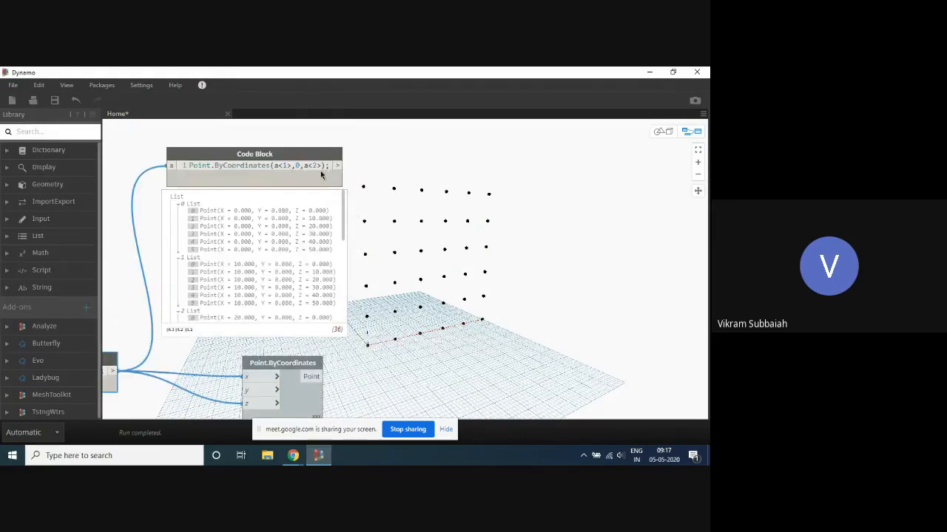
scroll(407, 158, "down", 1)
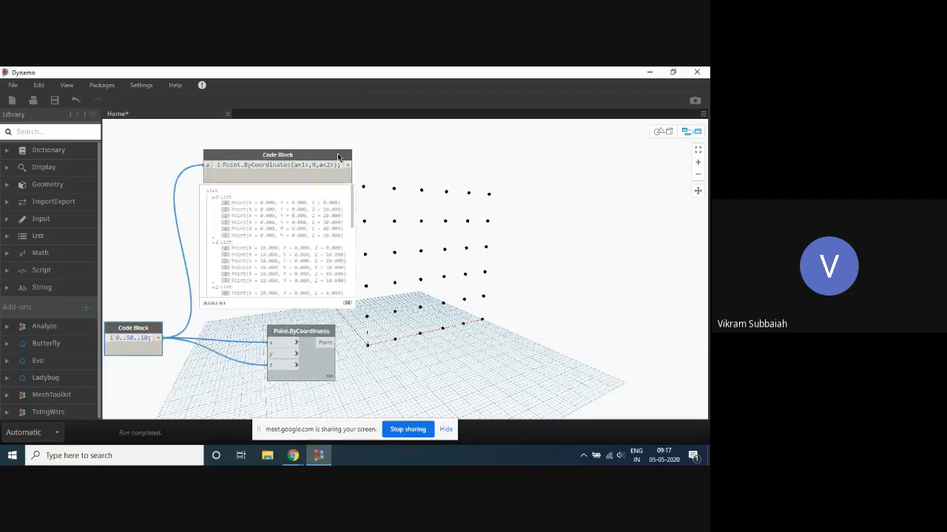
scroll(275, 152, "up", 4)
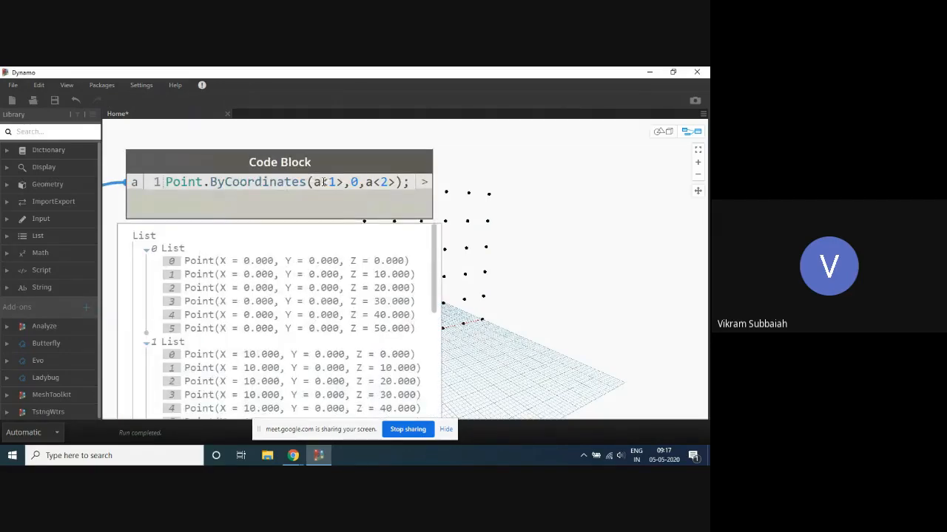
scroll(345, 158, "down", 3)
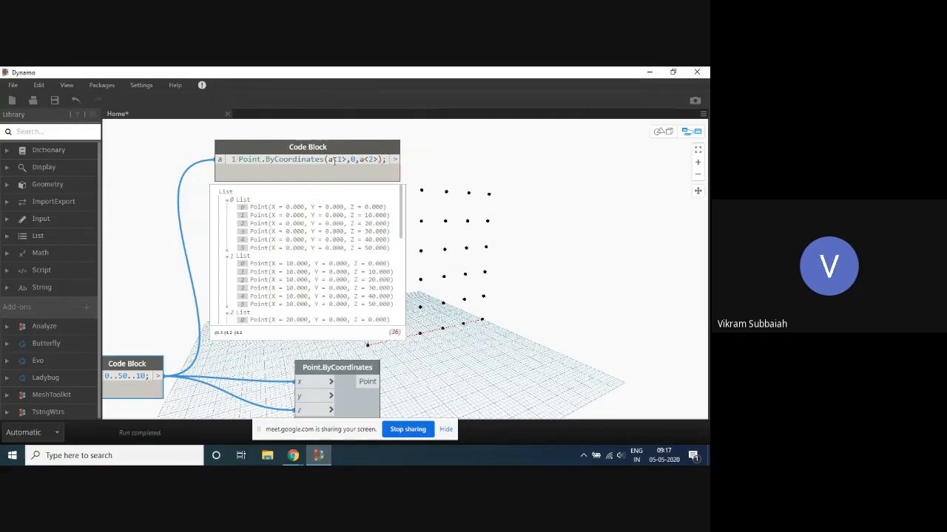
scroll(545, 154, "down", 4)
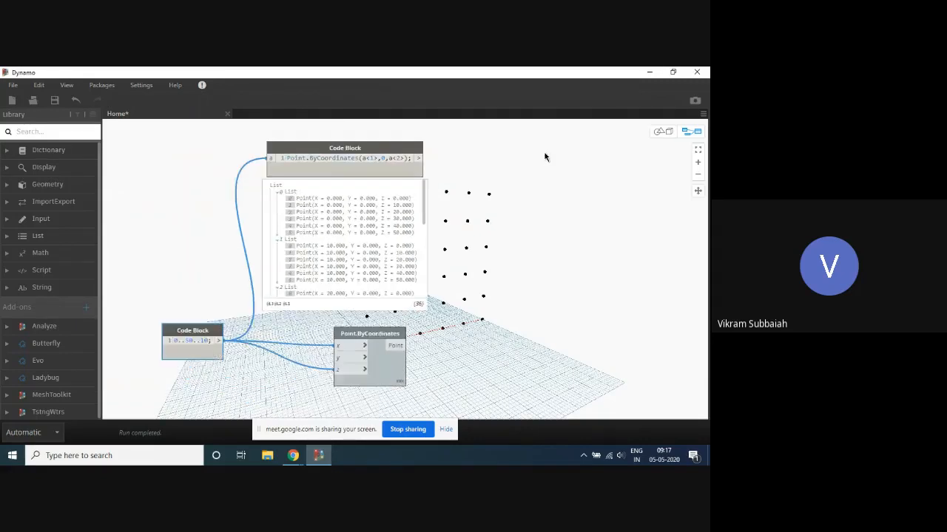
- Pin open the output list preview of the 0..50..10 code block and compare it with the points list
scroll(295, 314, "up", 2)
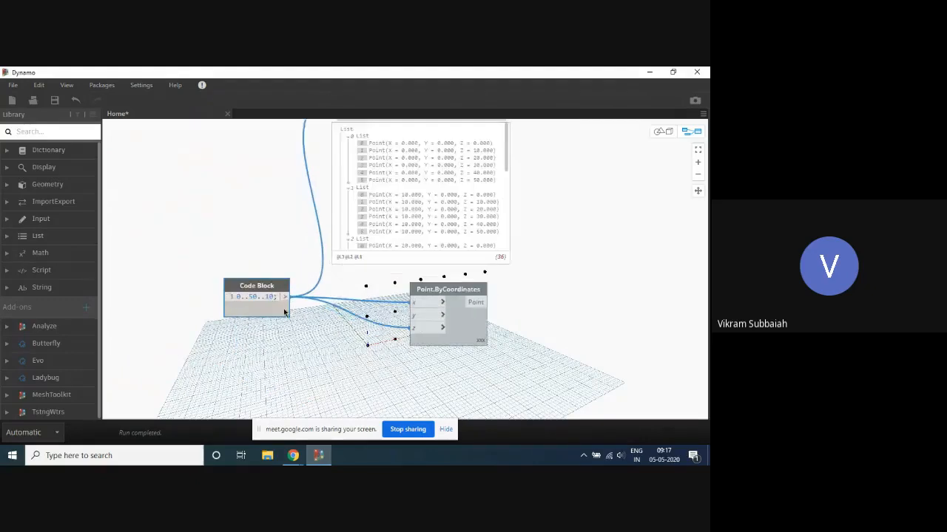
mouse_move(284, 329)
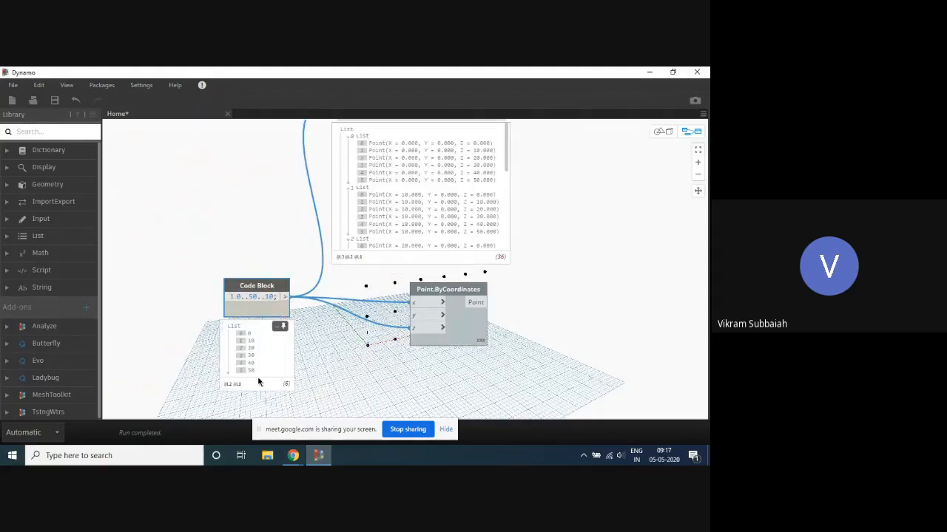
scroll(332, 383, "down", 2)
scroll(464, 167, "up", 2)
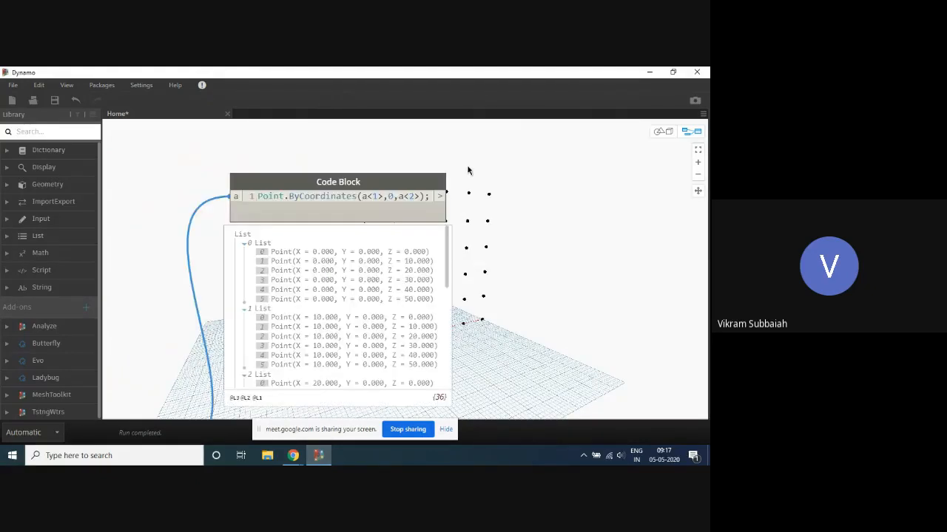
scroll(373, 155, "down", 2)
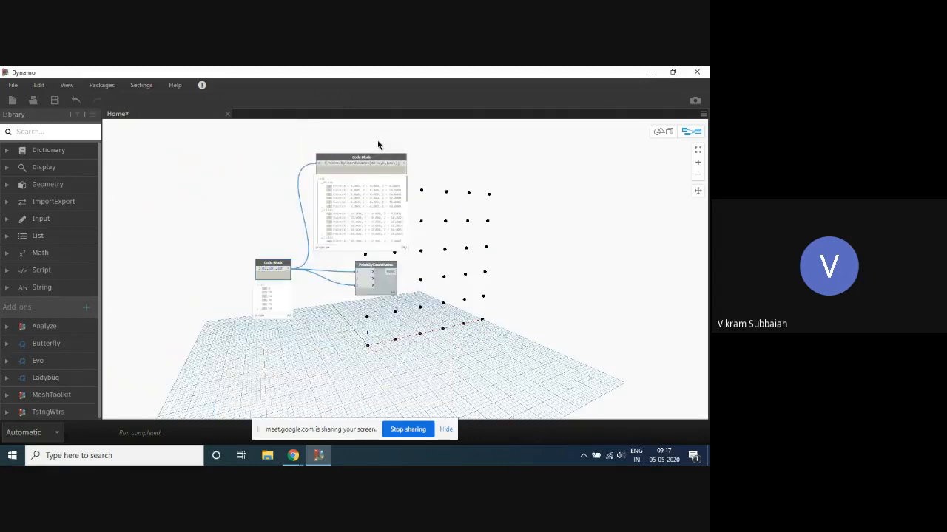
- Remove both replication guides from the points code block so that it reads Point.ByCoordinates(a,0,a);
scroll(370, 294, "up", 1)
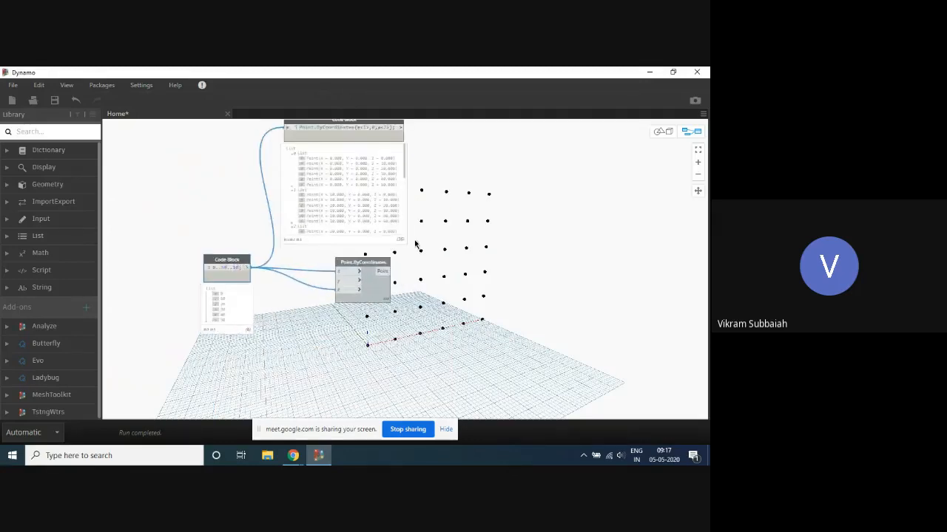
scroll(371, 296, "up", 2)
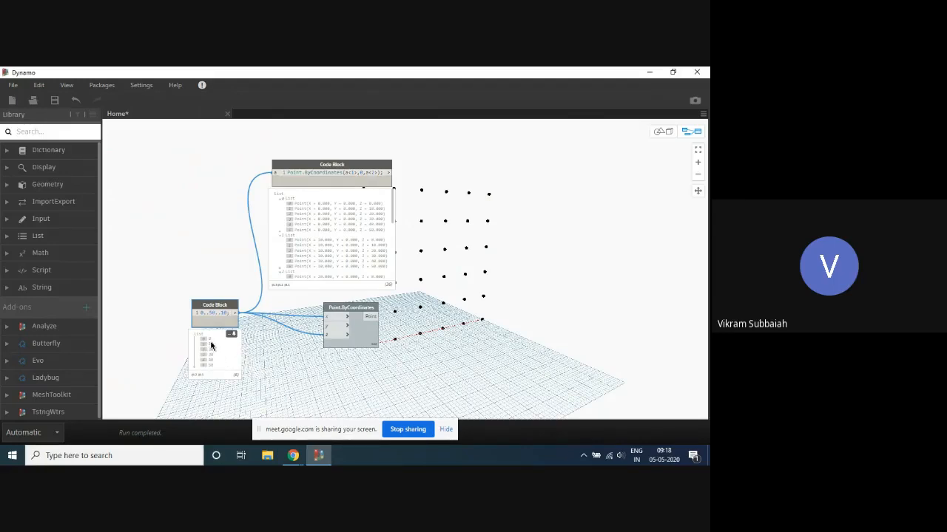
scroll(452, 184, "up", 3)
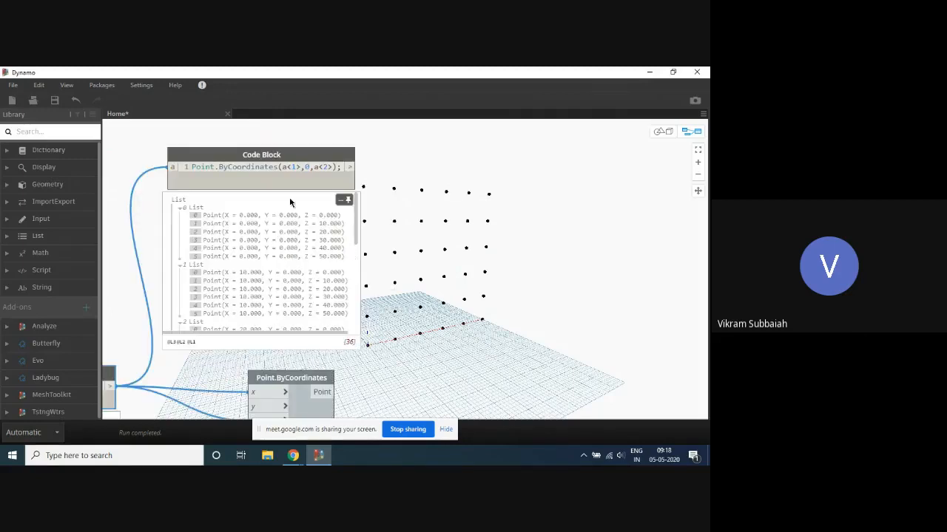
double_click(297, 168)
left_click_drag(295, 167, 288, 169)
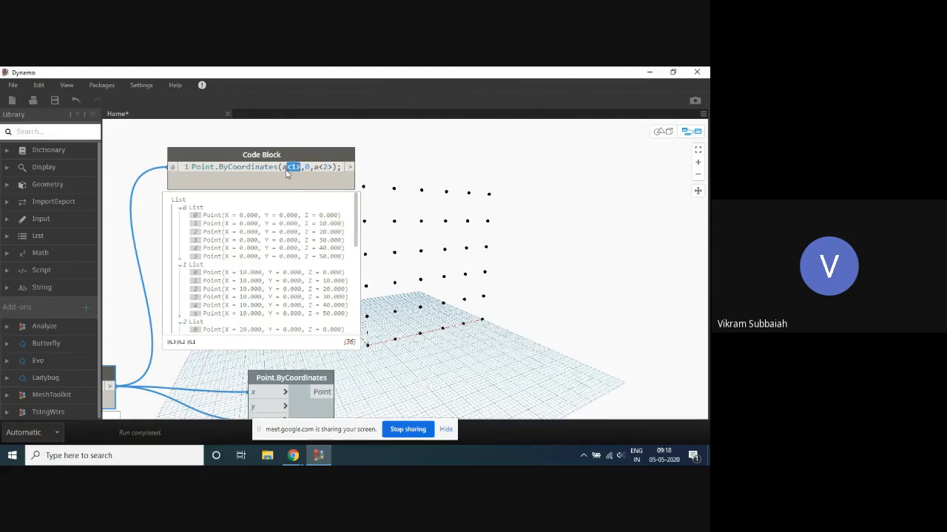
key("BackSpace")
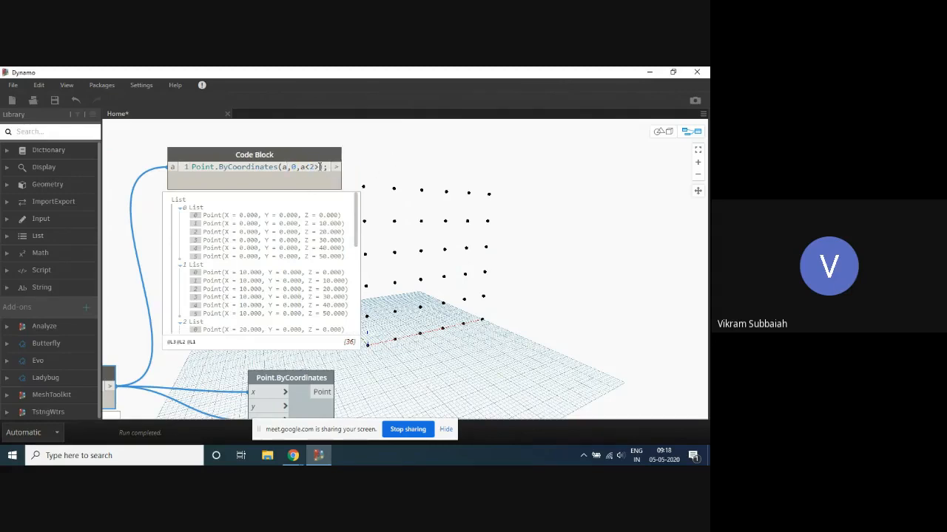
key("BackSpace")
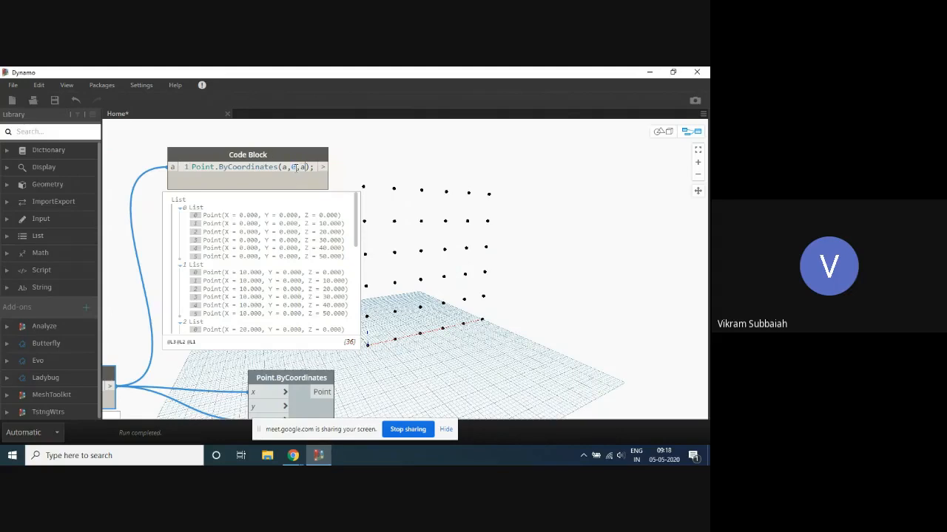
double_click(295, 167)
key("BackSpace")
left_click(390, 165)
- Turn on the preview of the Point.ByCoordinates node and set its lacing to Auto
scroll(390, 165, "down", 3)
scroll(370, 288, "up", 3)
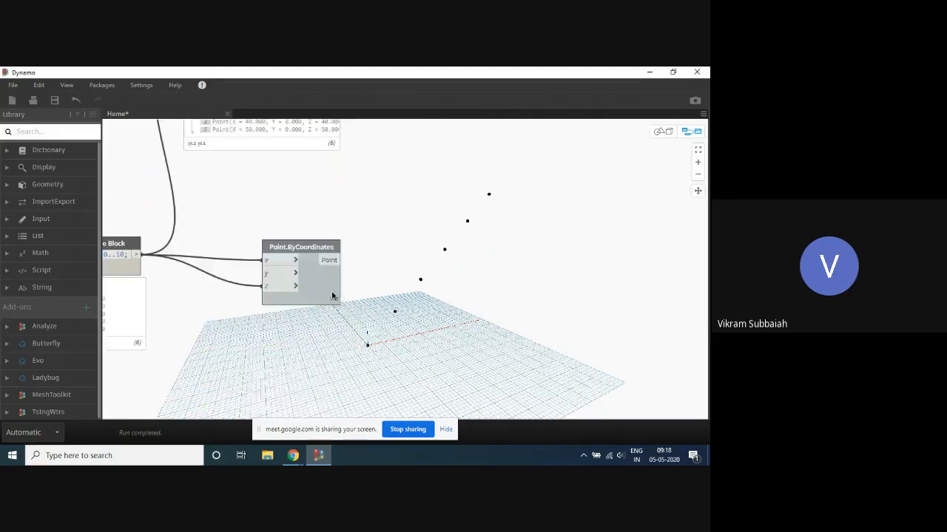
right_click(333, 296)
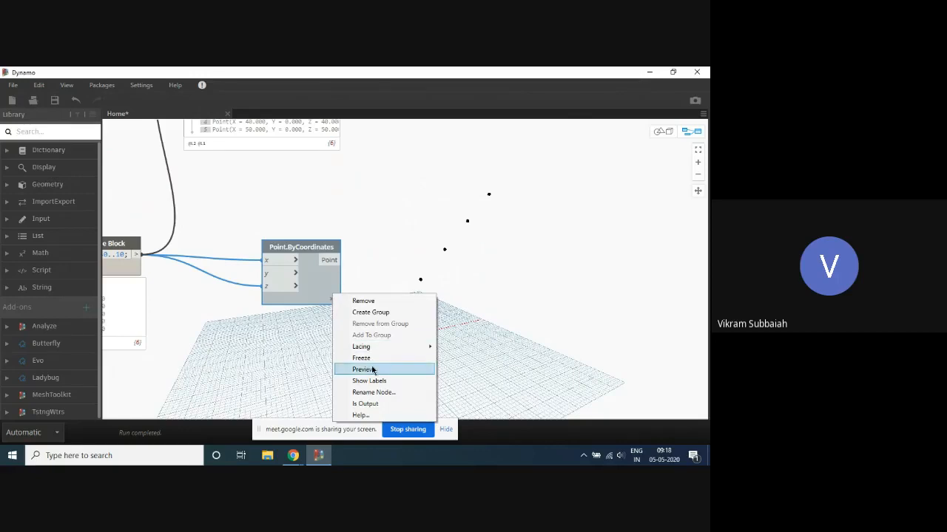
left_click(372, 370)
right_click(331, 297)
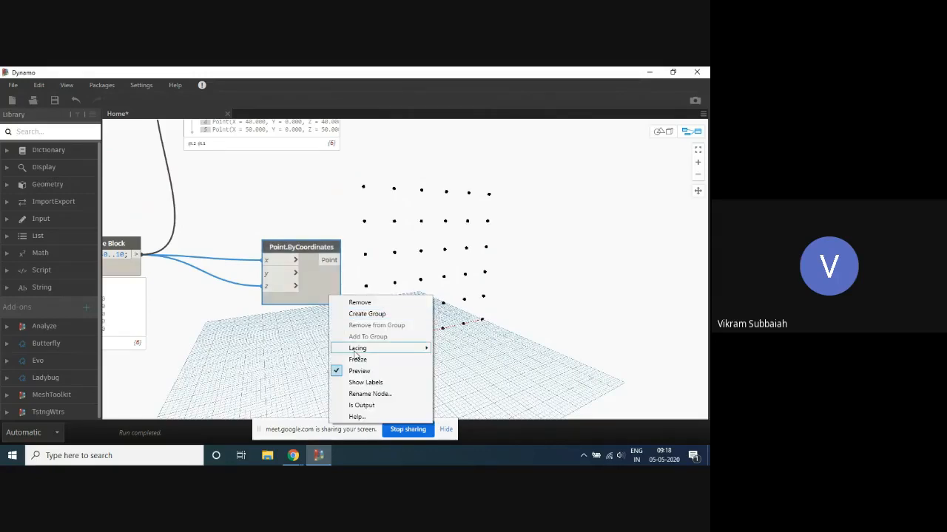
mouse_move(370, 351)
left_click(481, 350)
- Move the Point.ByCoordinates node slightly up towards the points code block and select that code block
scroll(449, 308, "down", 5)
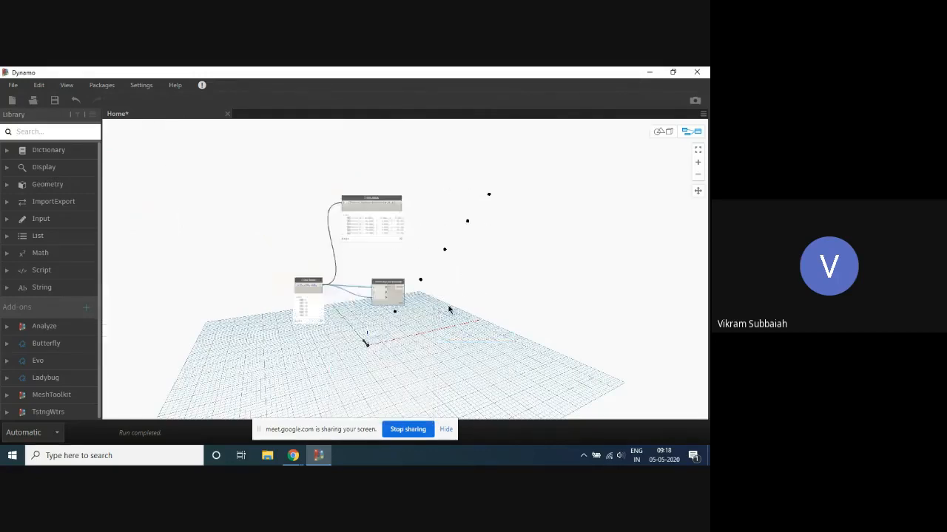
scroll(452, 266, "up", 3)
left_click_drag(364, 307, 366, 289)
scroll(397, 290, "up", 2)
scroll(401, 325, "down", 2)
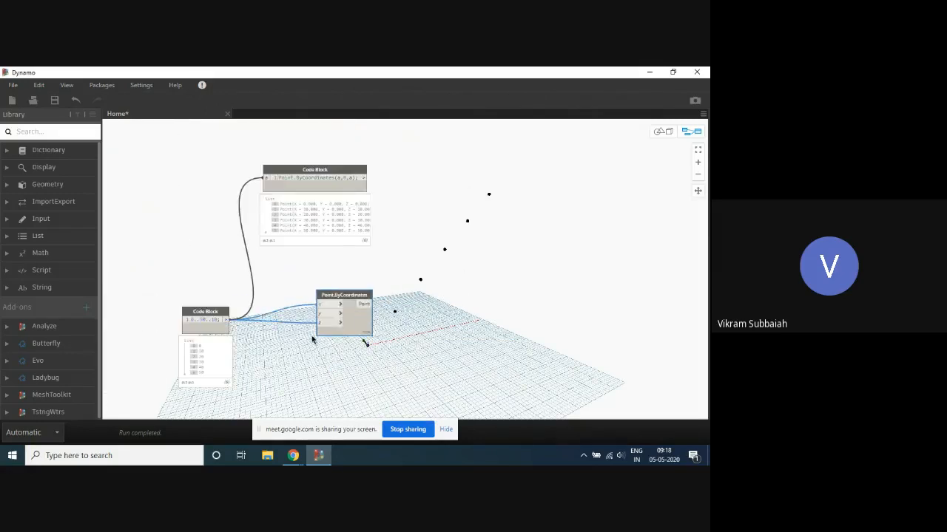
scroll(406, 322, "up", 1)
left_click(363, 164)
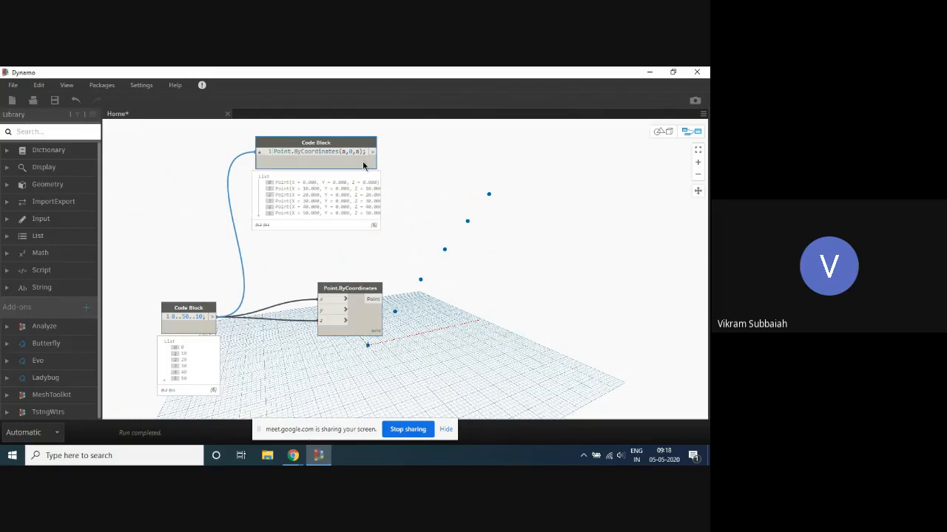
- Set the Point.ByCoordinates node's lacing to Cross Product and turn off its preview
left_click(370, 329)
right_click(371, 327)
mouse_move(436, 248)
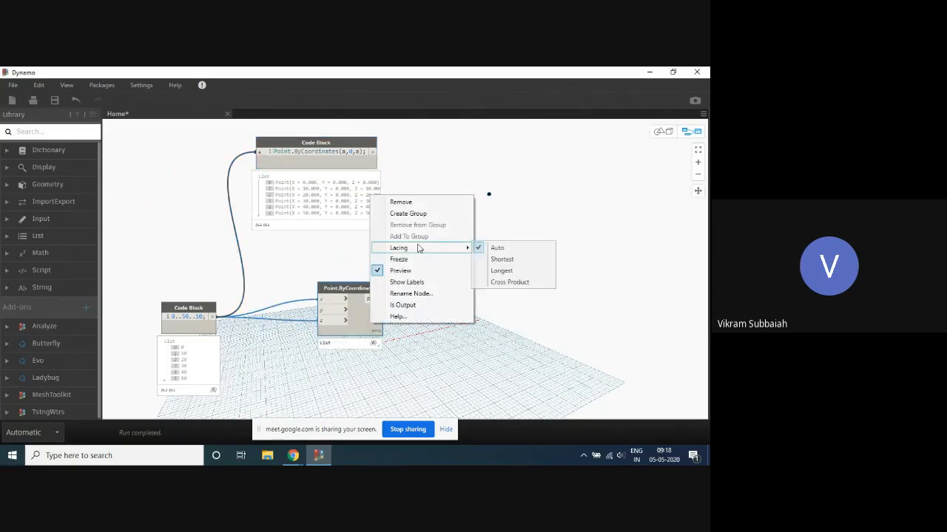
left_click(501, 282)
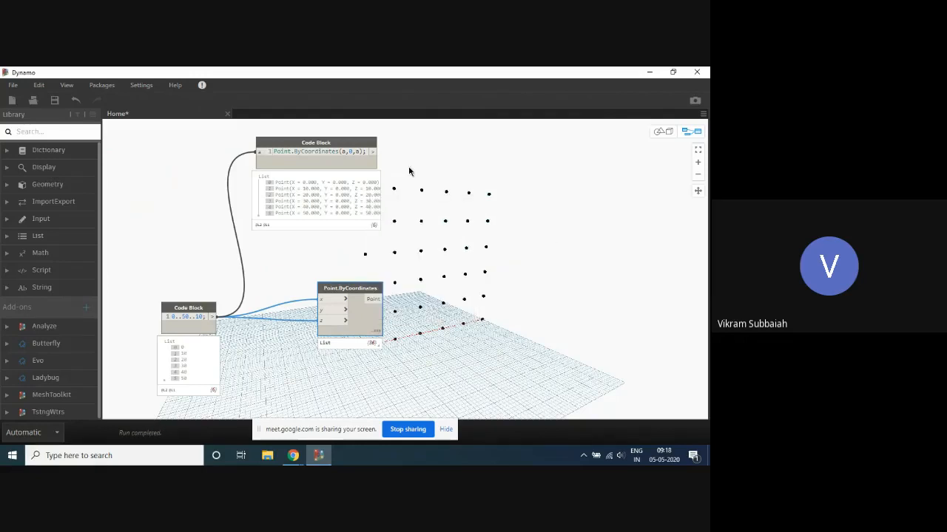
middle_click_drag(407, 160, 357, 175)
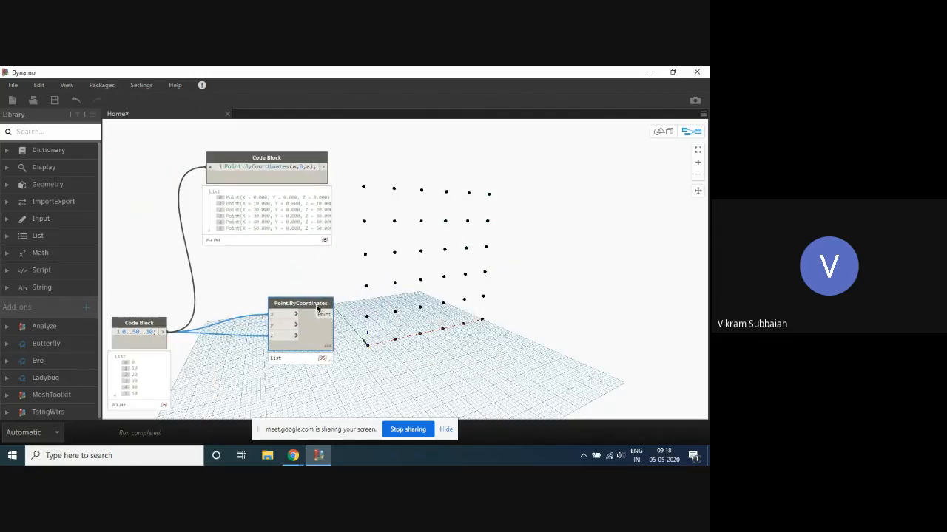
right_click(316, 305)
left_click(368, 382)
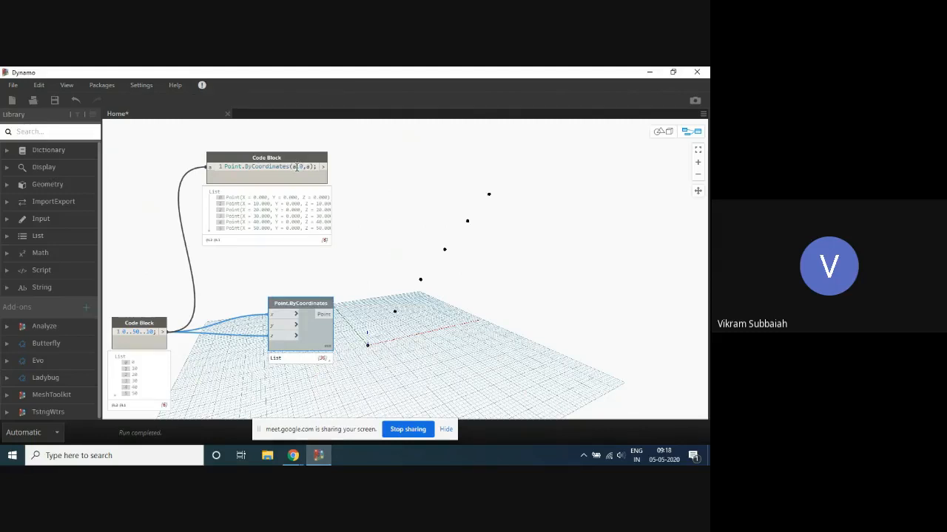
- Add replication guides so the code block reads Point.ByCoordinates(a<1>,0,a<2>);, and move it higher, clear of the Point.ByCoordinates node
type("<1>")
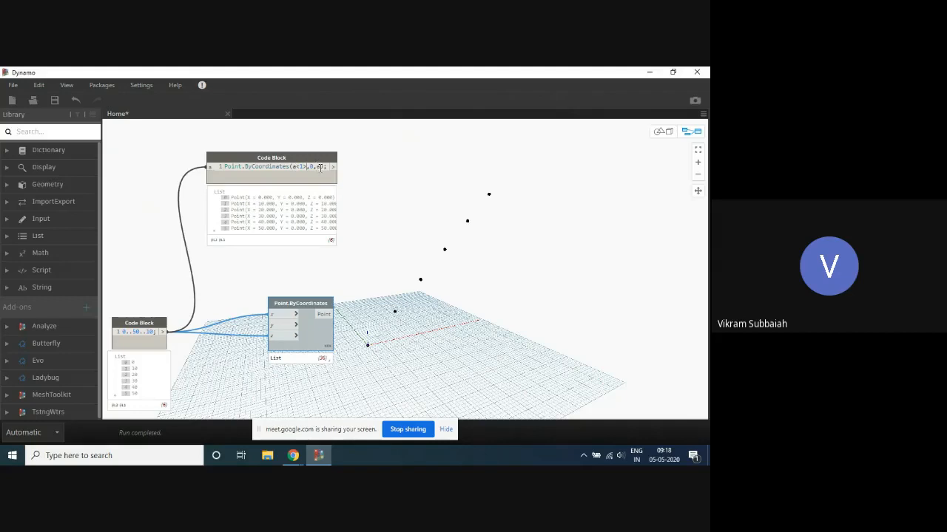
left_click(320, 167)
type("<2>")
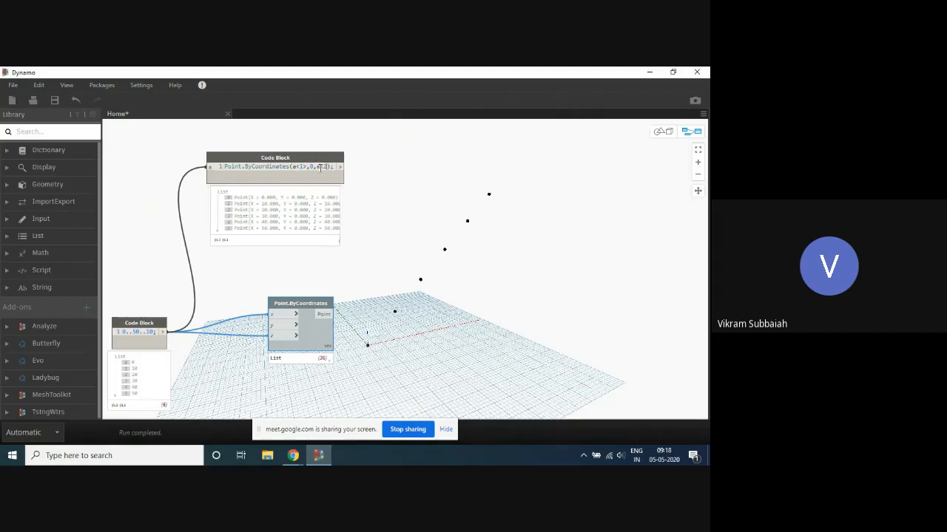
left_click(401, 157)
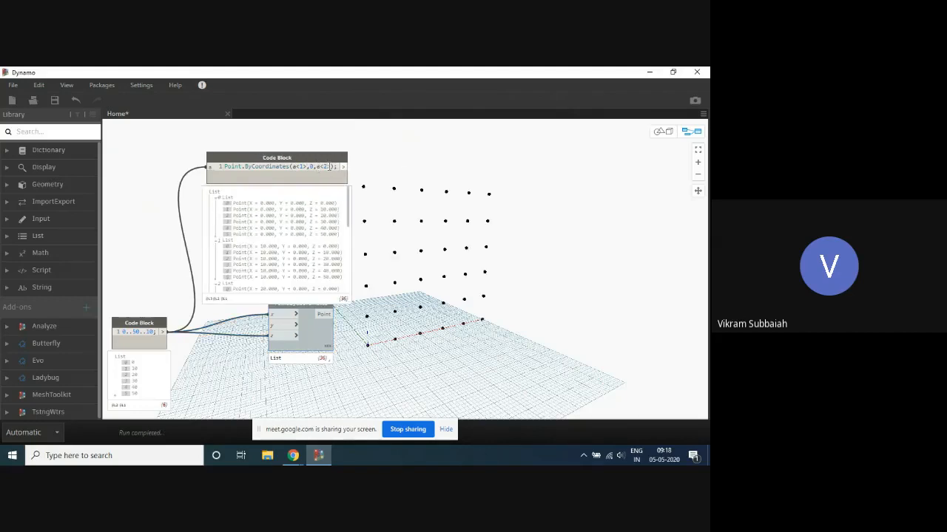
left_click_drag(329, 158, 332, 142)
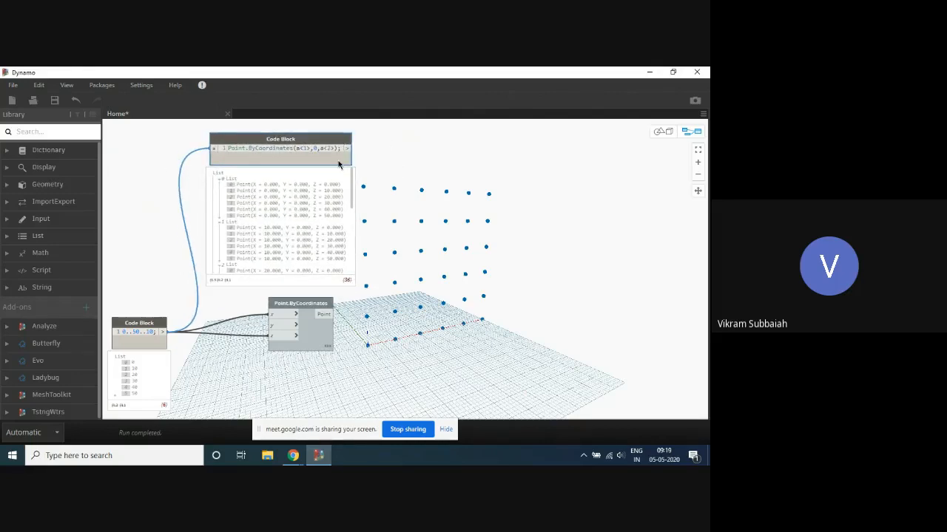
left_click(407, 164)
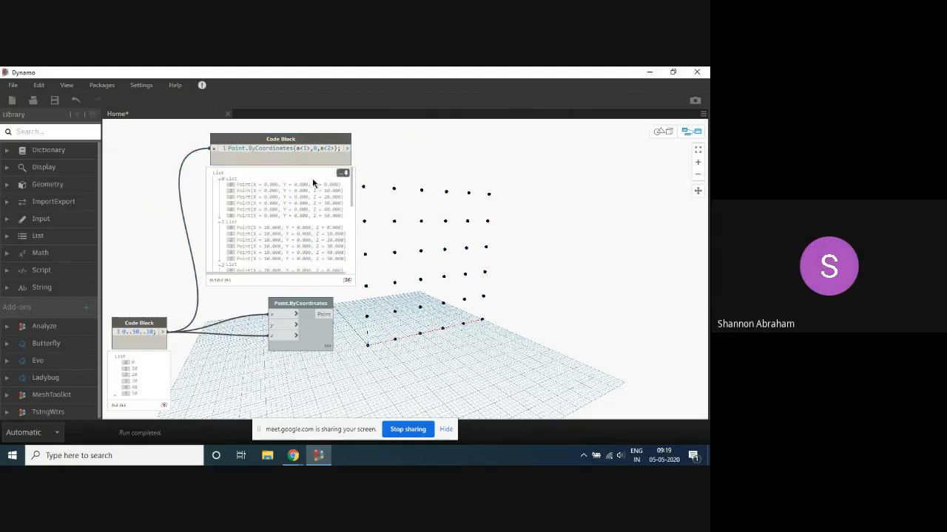
- Try the z coordinate's replication guide as <1> in the points code block, and return it to <2>
double_click(337, 148)
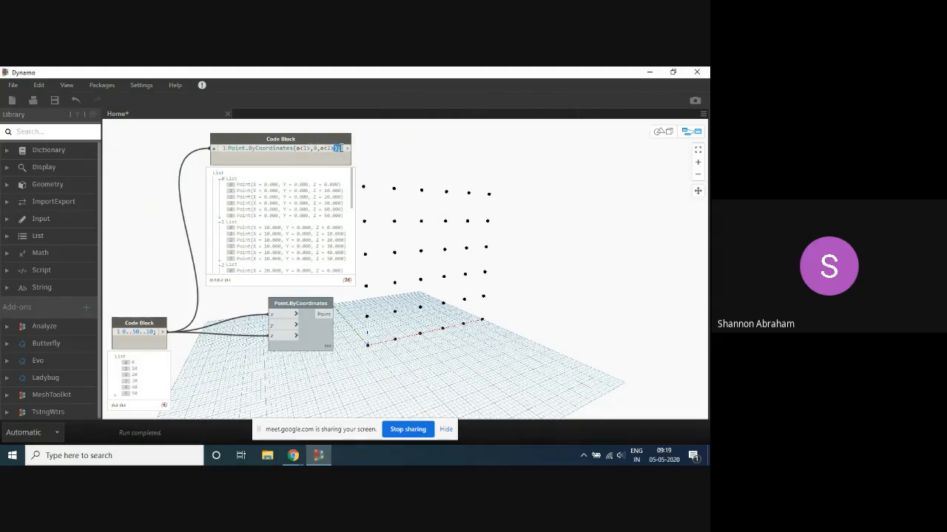
scroll(374, 130, "up", 1)
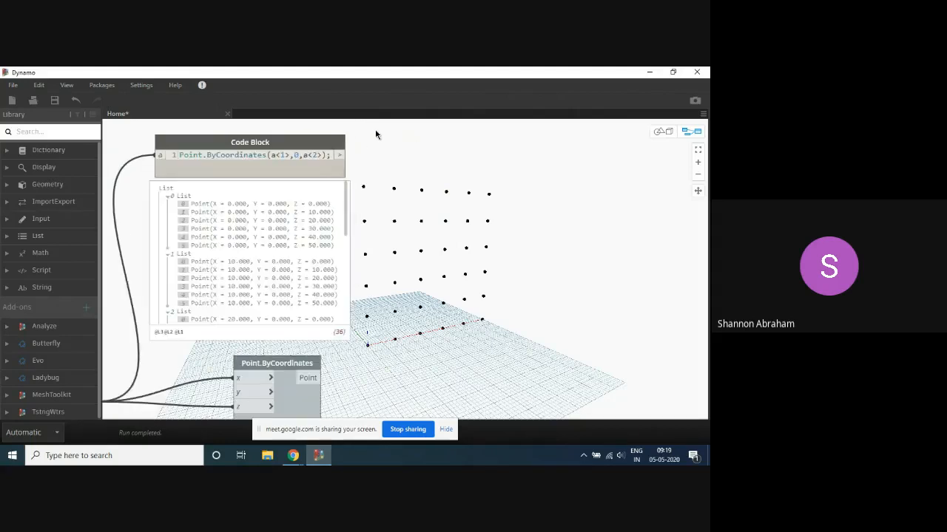
mouse_move(318, 139)
left_mouse_down()
mouse_move(294, 138)
mouse_move(304, 138)
left_mouse_up()
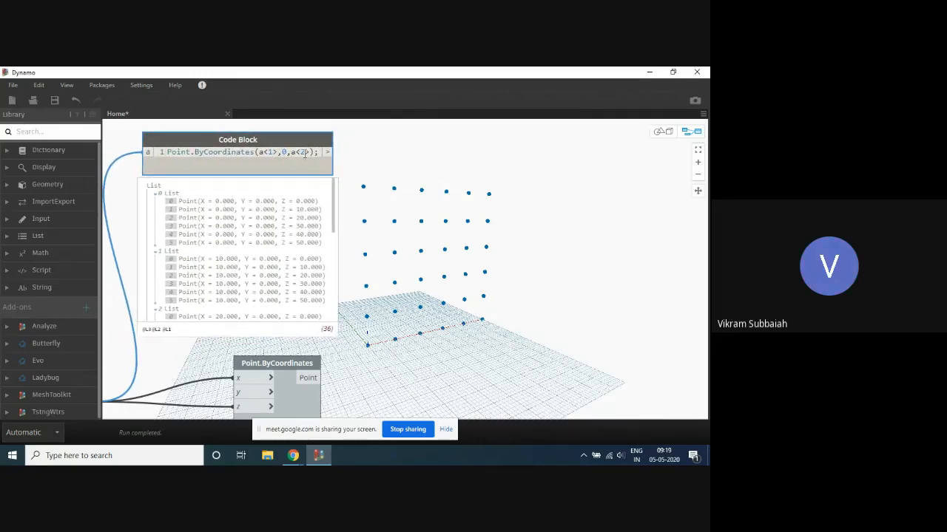
double_click(303, 152)
type("1")
left_click(411, 156)
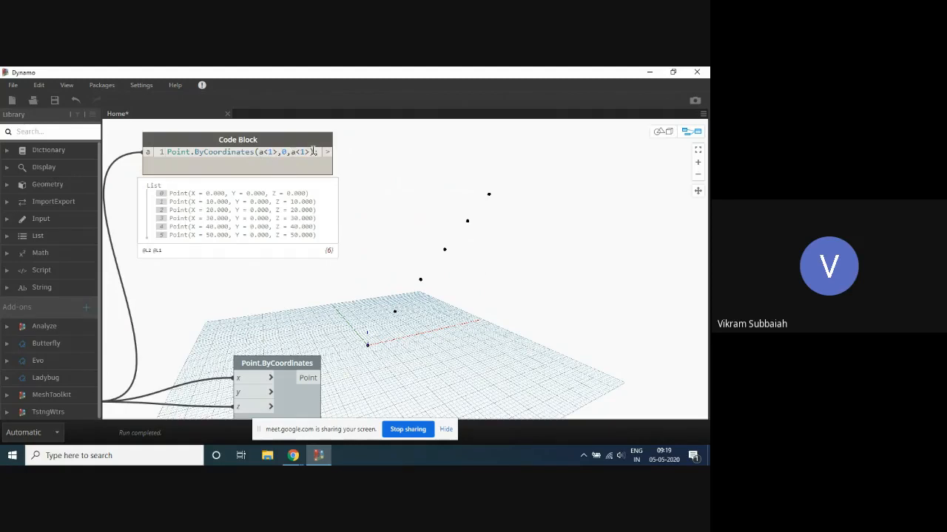
type("2")
left_click(393, 155)
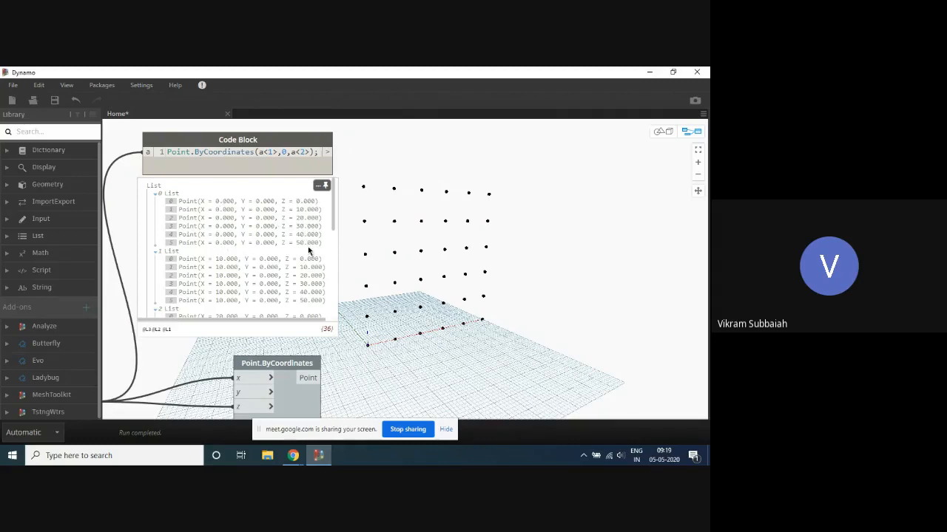
- Swap the replication guides so that the points code block reads Point.ByCoordinates(a<2>,0,a<1>);
scroll(360, 201, "up", 3)
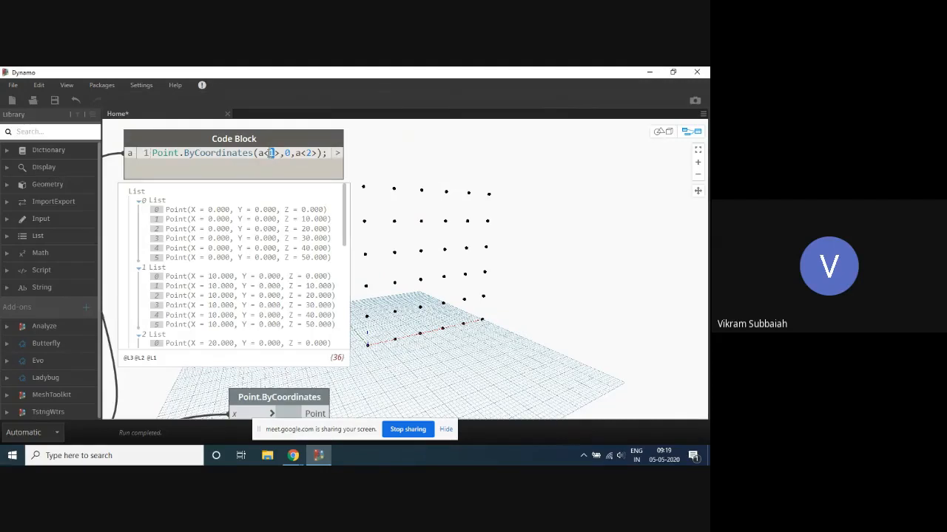
type("2")
type("1")
left_click(414, 166)
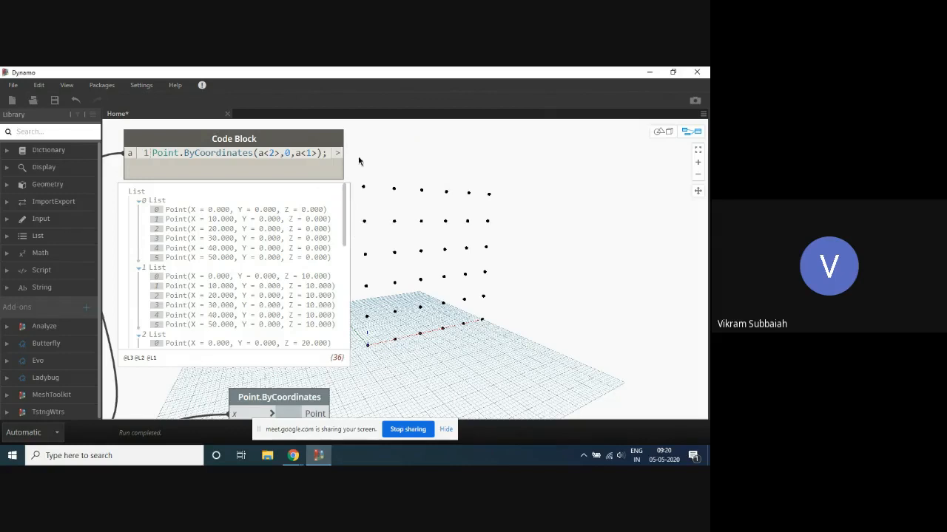
- Swap the replication guides back so that the points code block reads Point.ByCoordinates(a<1>,0,a<2>);
scroll(350, 148, "down", 3)
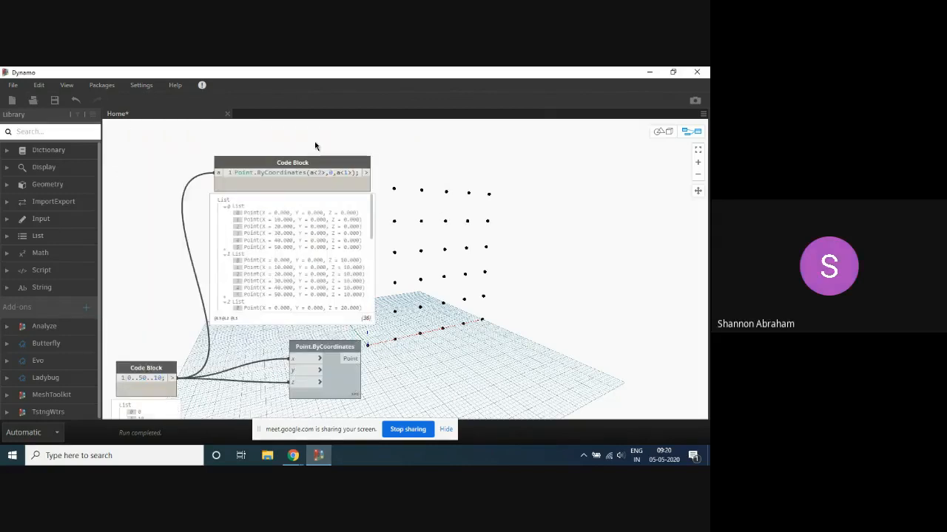
scroll(303, 137, "up", 2)
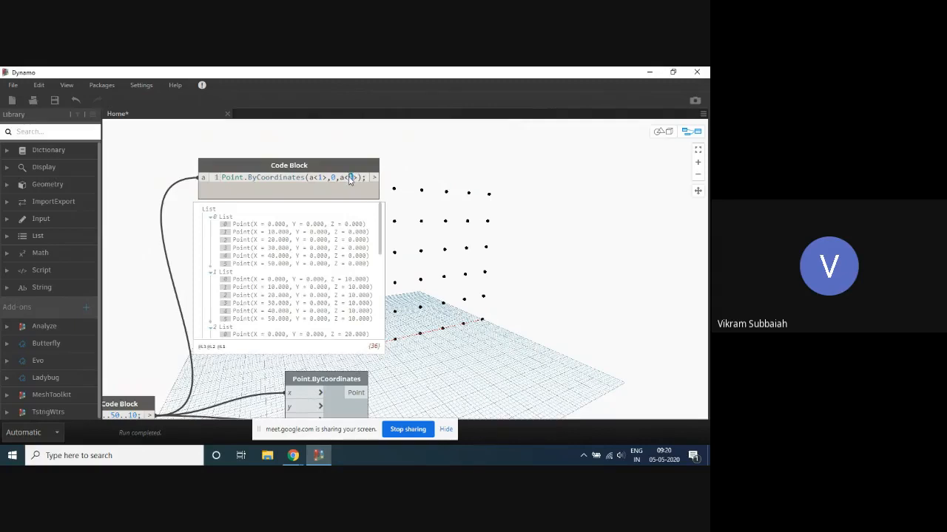
left_click(450, 148)
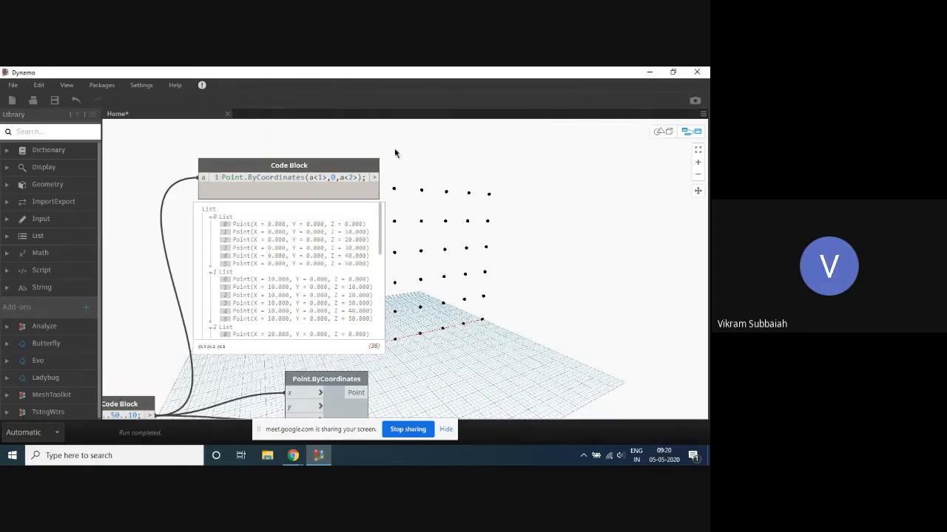
scroll(316, 133, "down", 3)
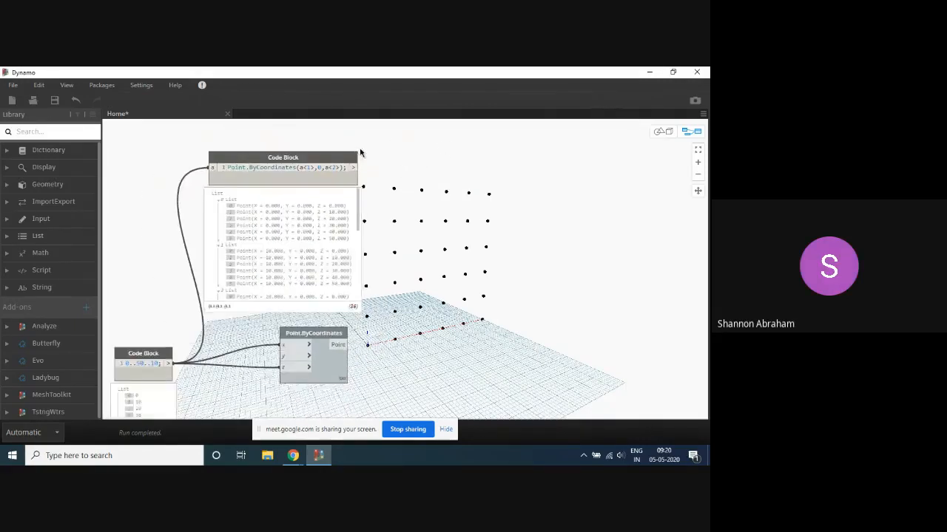
scroll(400, 169, "up", 1)
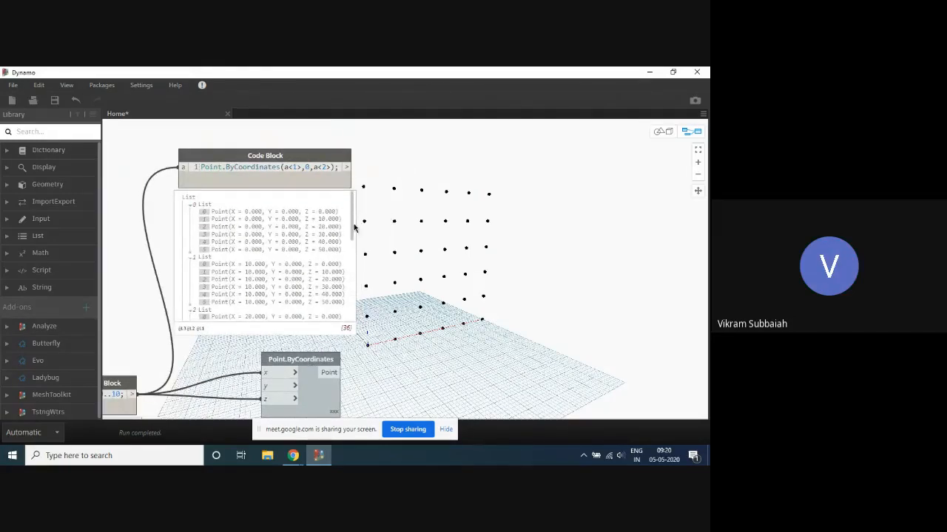
- Try transposing the points code block's output with a List.Transpose node, preview its list, and remove the node
scroll(418, 148, "down", 3)
scroll(403, 169, "up", 3)
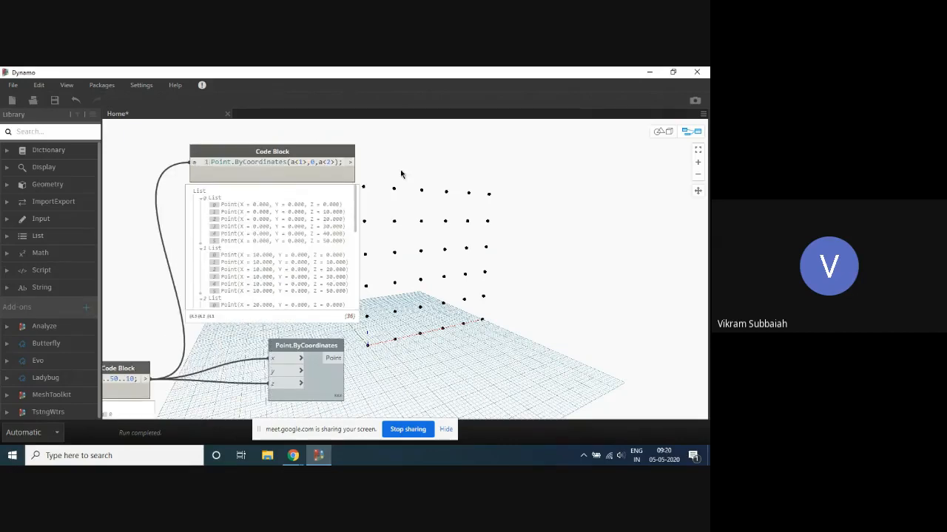
right_click(437, 173)
type("tr")
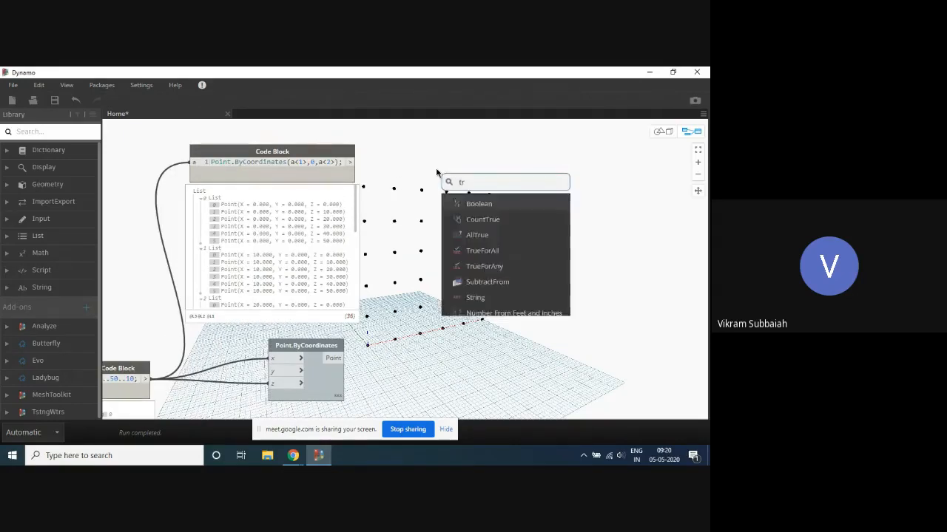
type("anspose")
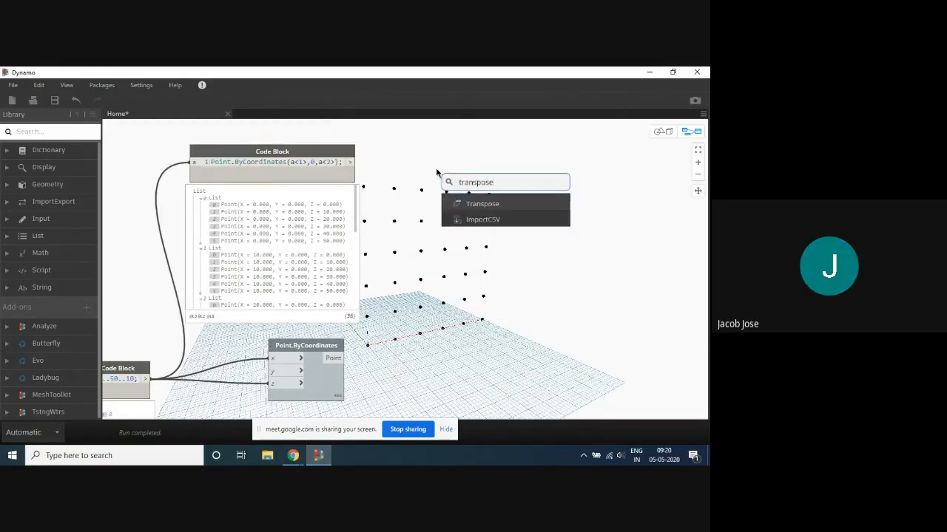
left_click(489, 210)
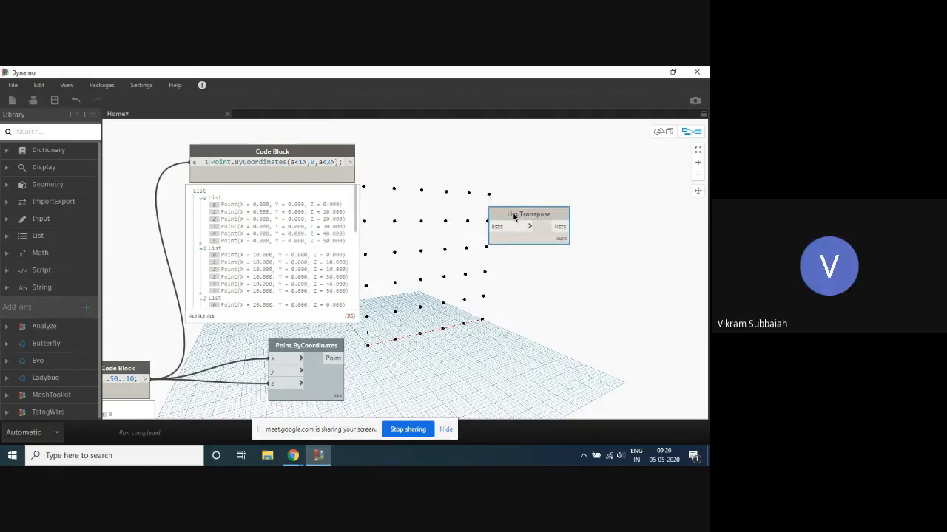
left_click_drag(510, 210, 419, 151)
left_click_drag(352, 162, 404, 163)
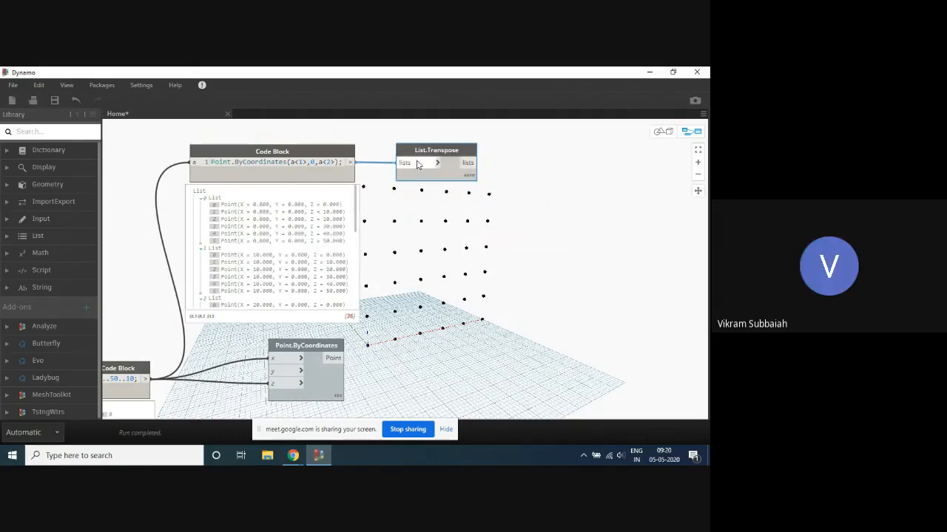
mouse_move(468, 191)
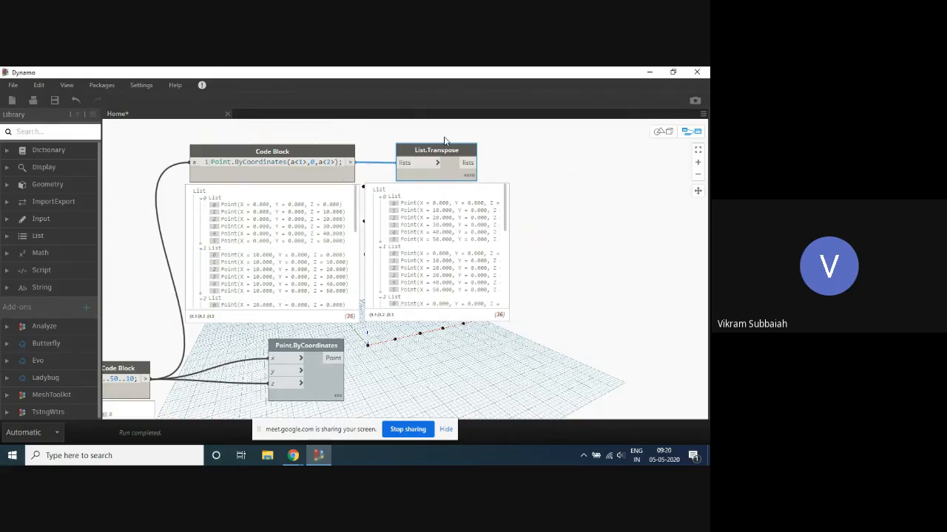
key("Delete")
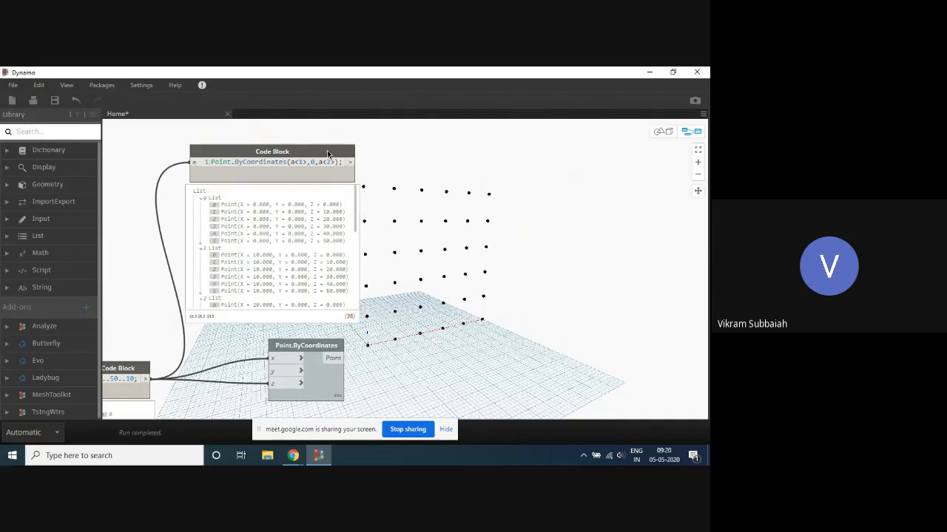
- Shift the points code block slightly away from the point grid in the background preview
scroll(287, 142, "up", 2)
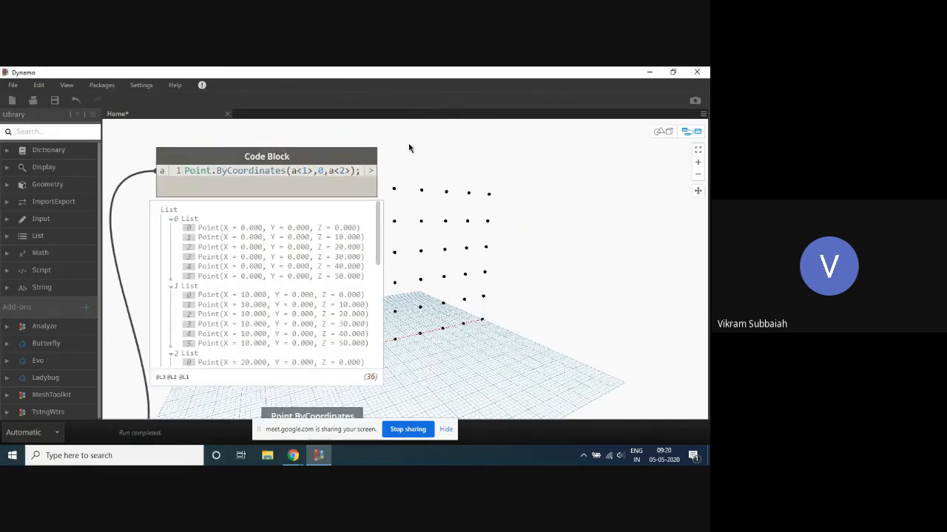
scroll(427, 154, "down", 2)
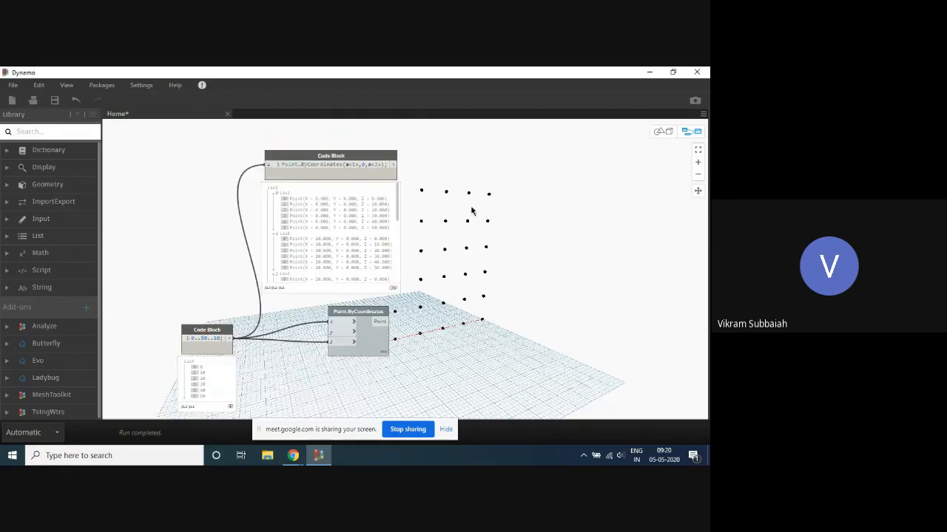
scroll(422, 147, "up", 2)
left_click(384, 159)
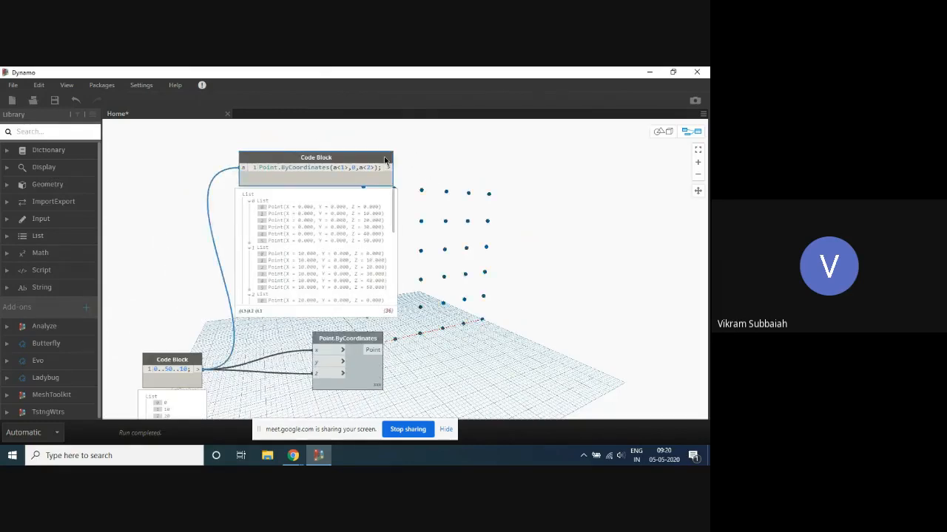
left_click_drag(384, 159, 374, 156)
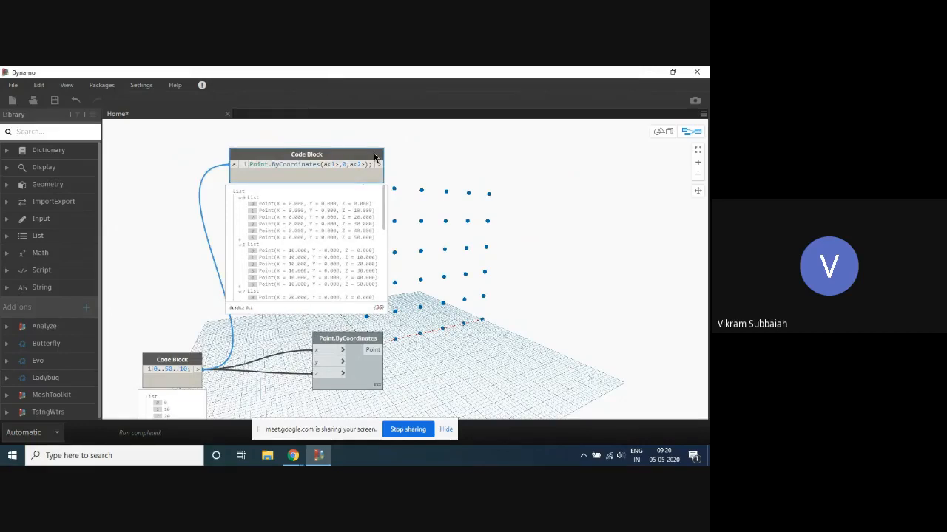
- Try extra replication guides so that the points code block reads Point.ByCoordinates(a<1><2>,0,a<2><3>);
scroll(425, 177, "up", 2)
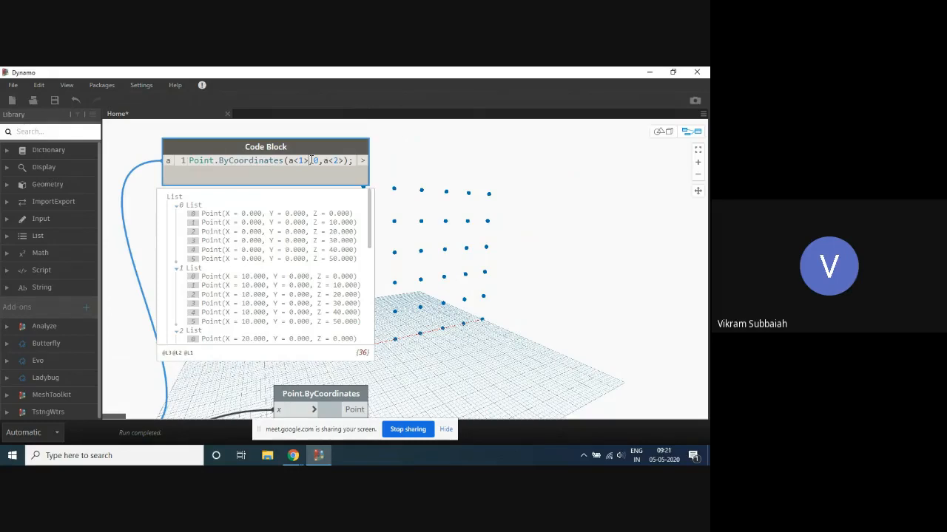
type("<2>")
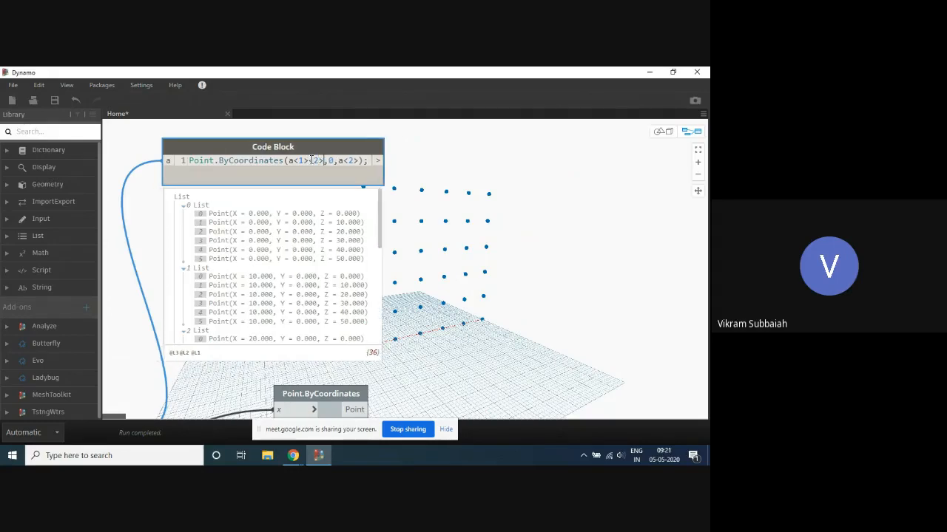
left_click_drag(319, 152, 343, 152)
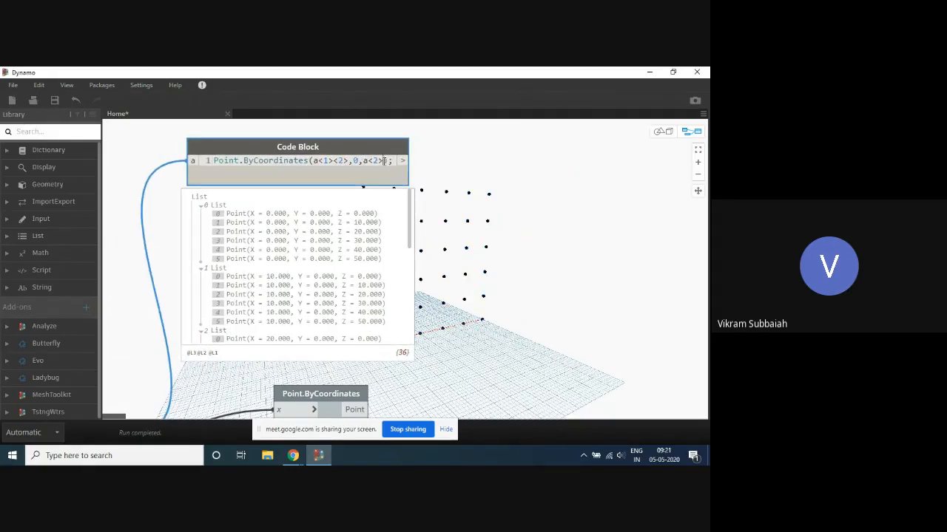
type("<3>")
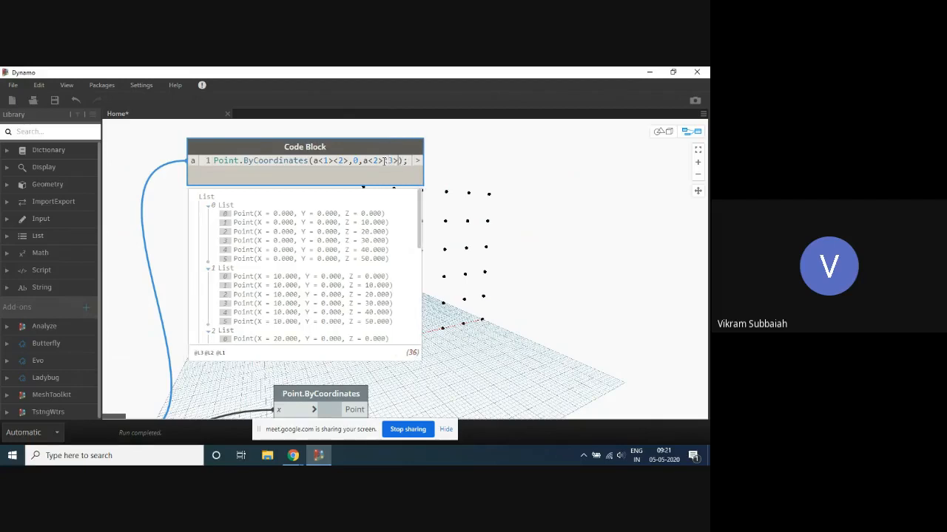
left_click(524, 148)
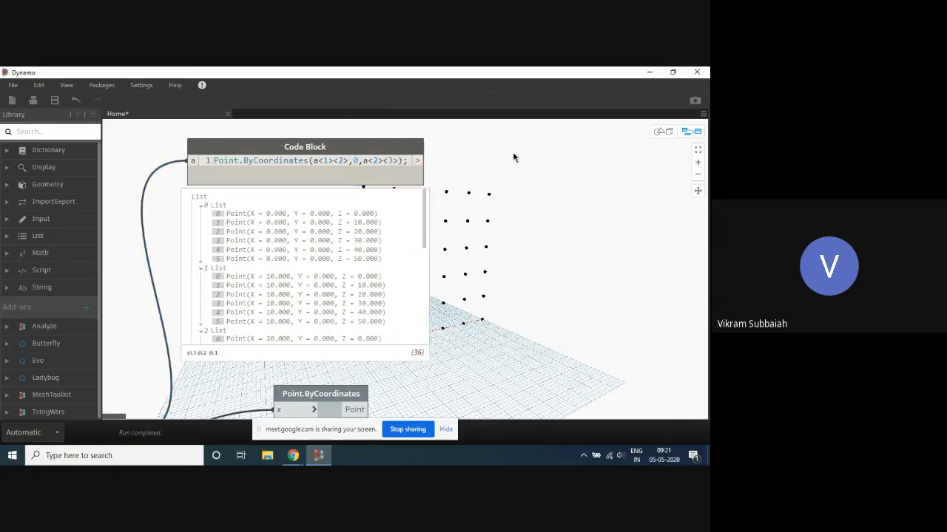
- Remove the extra replication guides so that the points code block reads Point.ByCoordinates(a<1>,0,a<2>);
left_click(345, 162)
key("BackSpace")
key("BackSpace")
key("BackSpace")
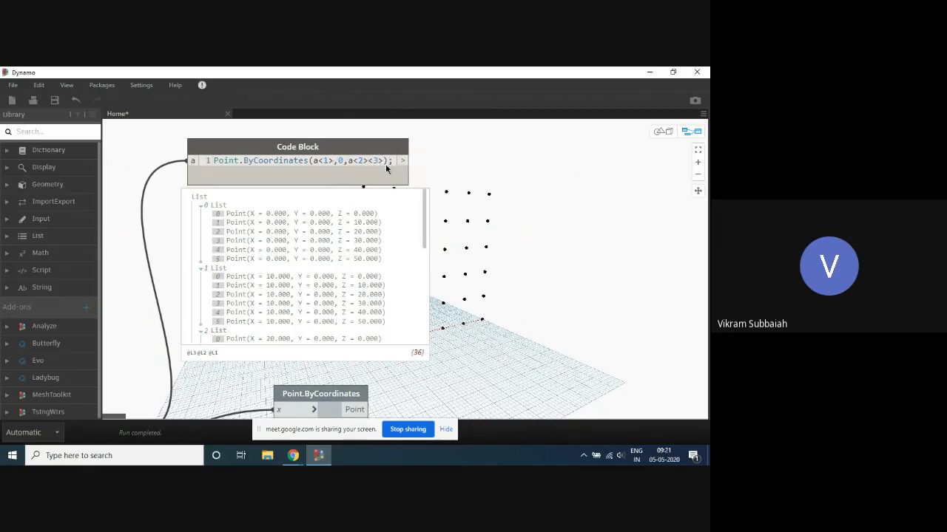
left_click(385, 161)
key("BackSpace")
key("BackSpace")
key("BackSpace")
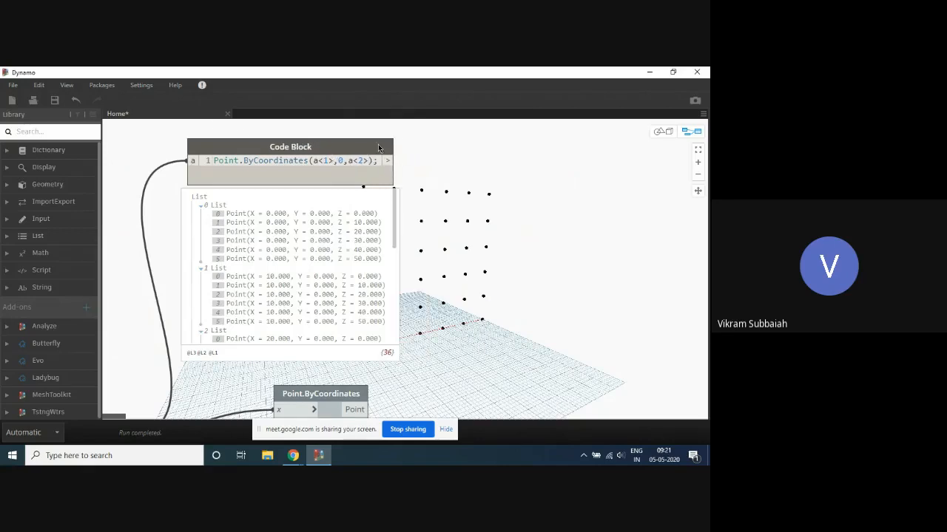
- Nudge the points code block slightly higher, and move the 0..50..10; code block farther from the Point.ByCoordinates node
left_click(378, 144)
left_click_drag(378, 143, 378, 141)
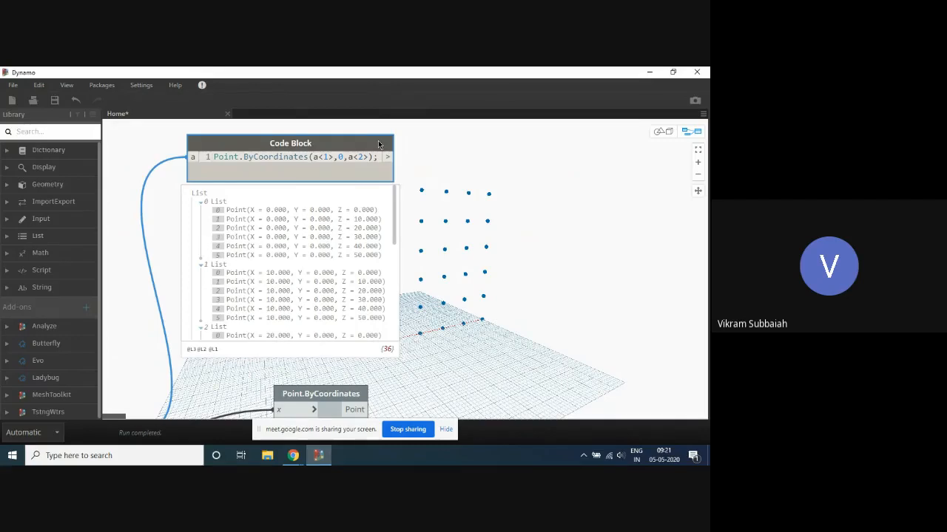
scroll(381, 144, "down", 3)
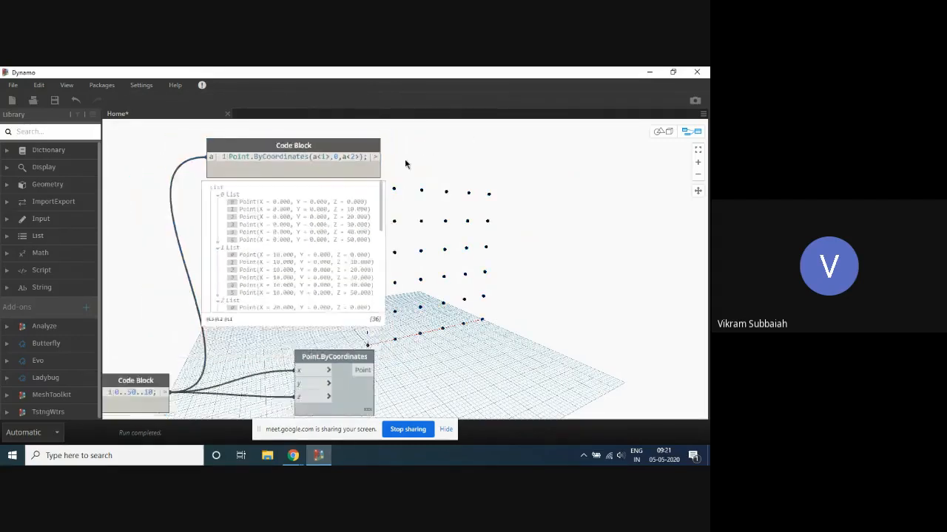
scroll(405, 164, "down", 4)
middle_click_drag(493, 180, 408, 192)
scroll(351, 205, "up", 1)
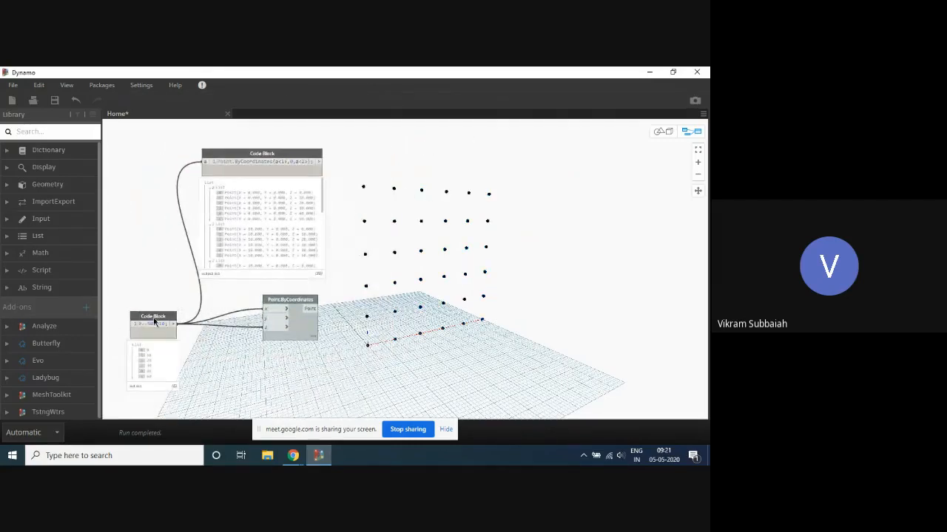
mouse_move(154, 321)
left_mouse_down()
mouse_move(131, 325)
mouse_move(140, 323)
left_mouse_up()
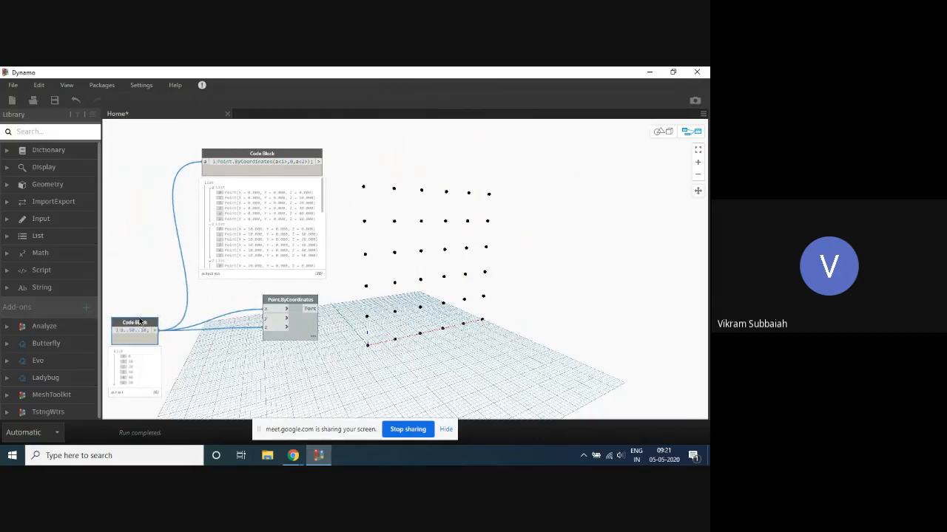
scroll(366, 346, "up", 1)
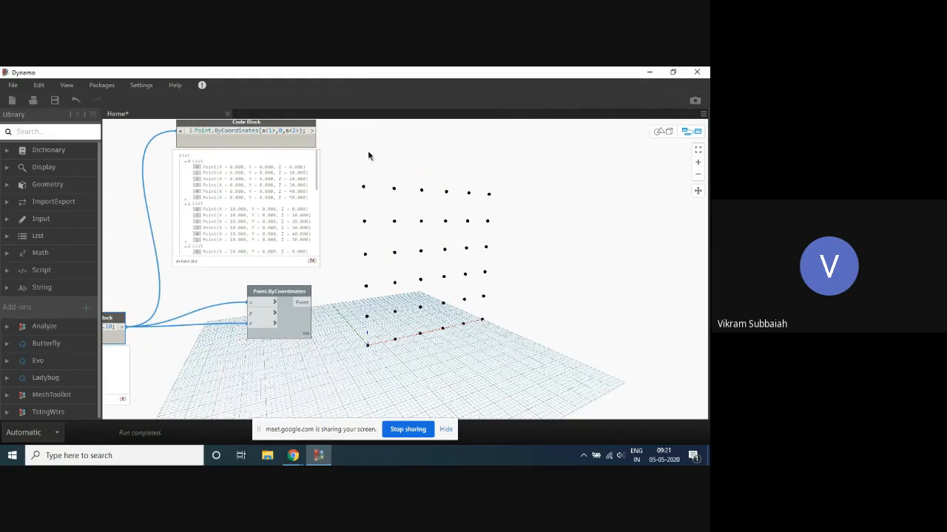
scroll(444, 159, "down", 2)
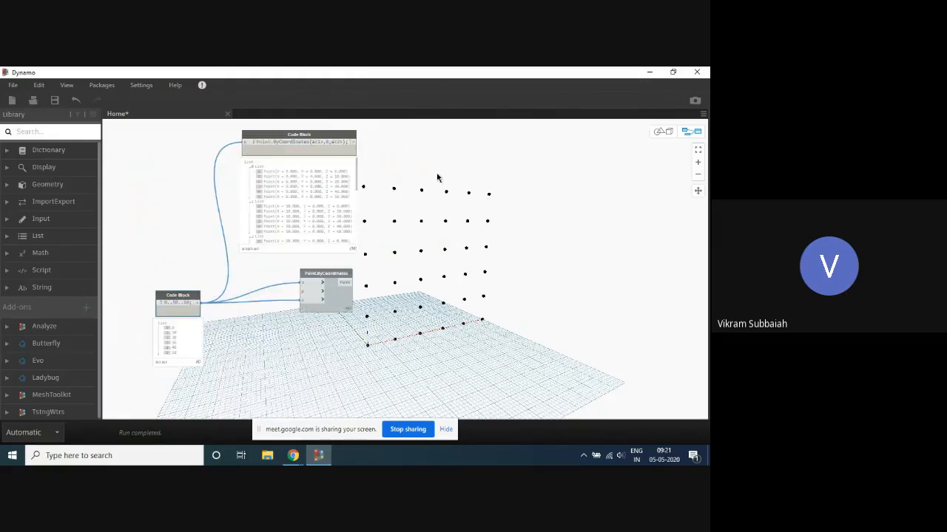
middle_click_drag(401, 164, 361, 183)
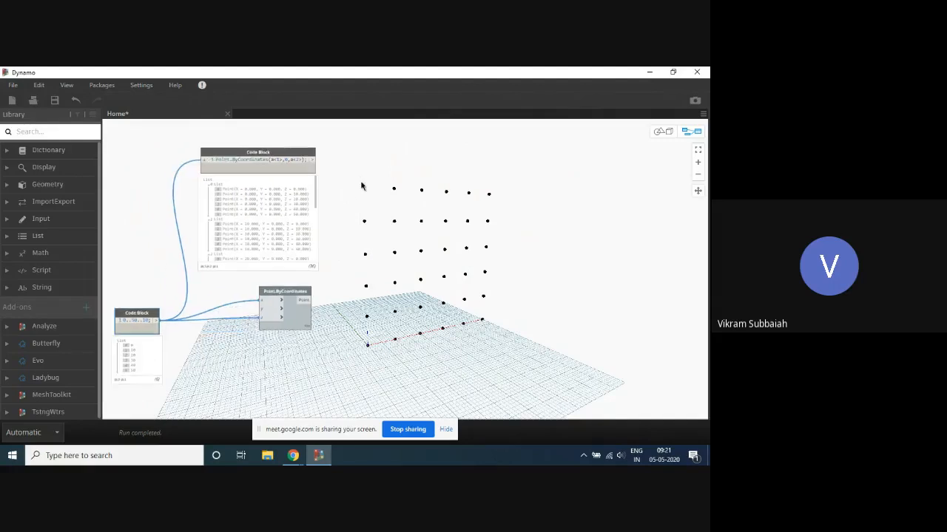
scroll(361, 185, "up", 1)
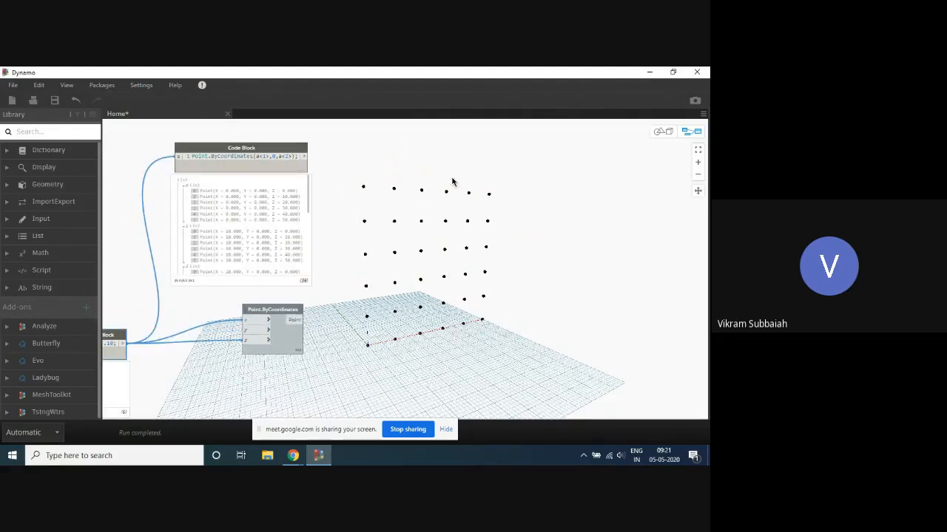
scroll(380, 181, "down", 2)
scroll(349, 297, "up", 2)
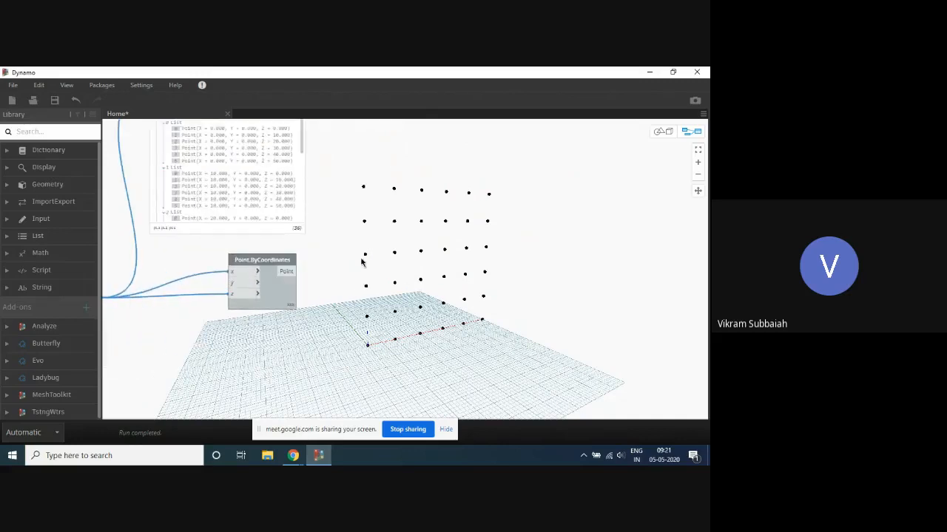
scroll(363, 258, "up", 1)
scroll(374, 318, "down", 2)
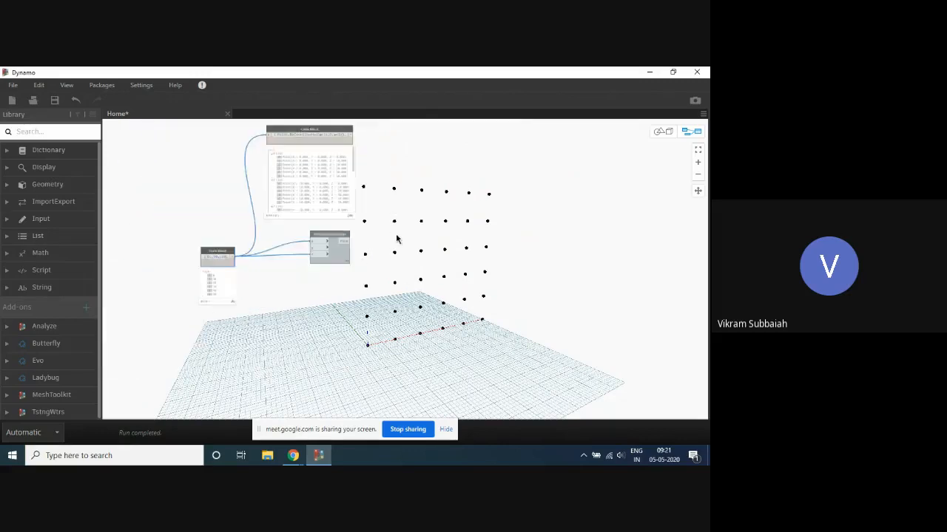
scroll(376, 350, "up", 1)
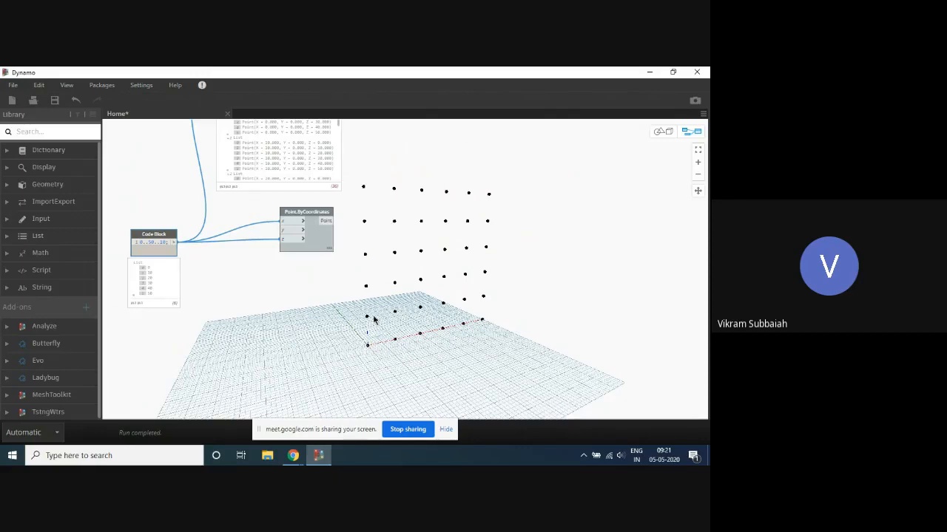
left_click(334, 305)
scroll(306, 312, "down", 3)
scroll(372, 235, "up", 1)
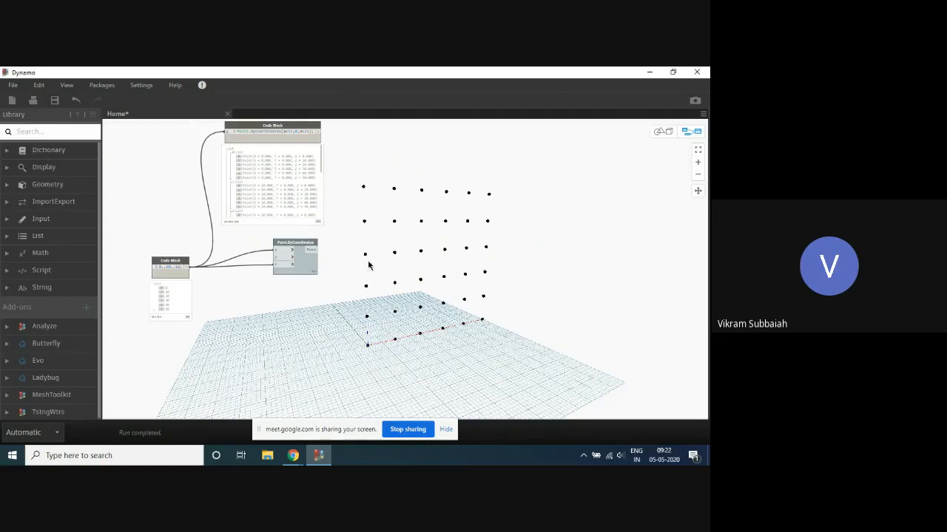
- Highlight the first two points of sublist 0 and the first point of sublist 1 from the points code block's output in the grid
scroll(384, 201, "down", 3)
scroll(379, 171, "up", 2)
scroll(378, 171, "up", 2)
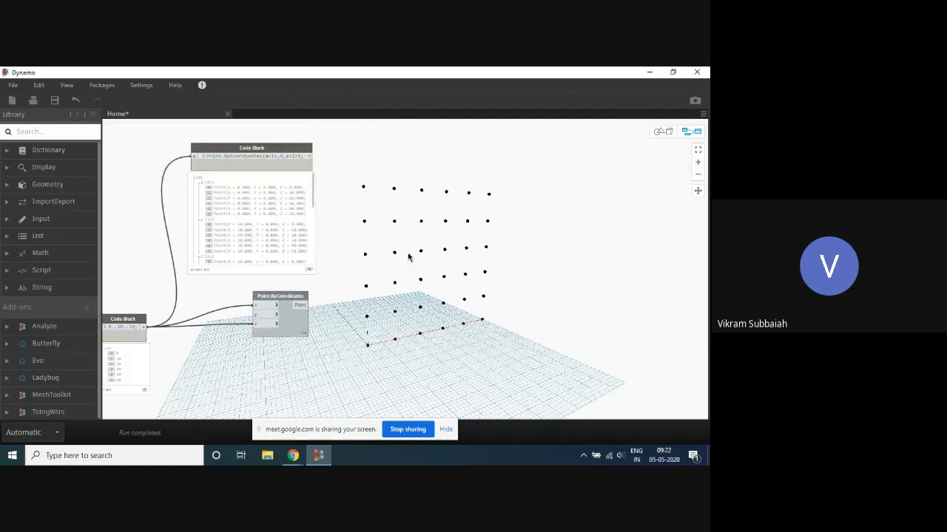
left_click(218, 189)
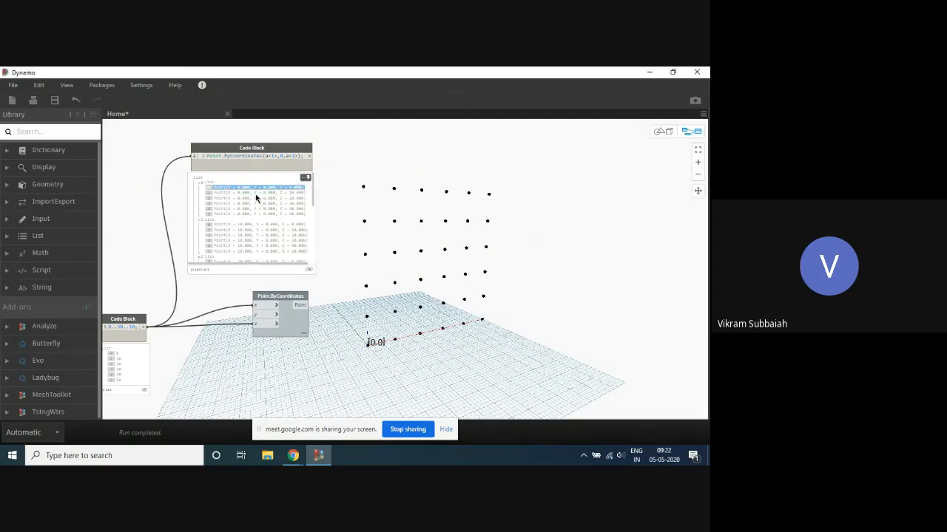
scroll(423, 254, "up", 1)
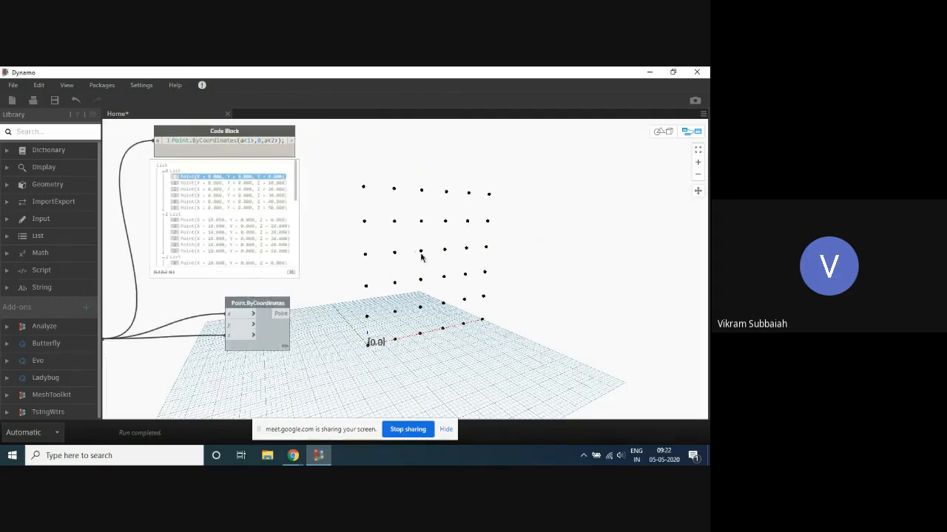
left_click(197, 220)
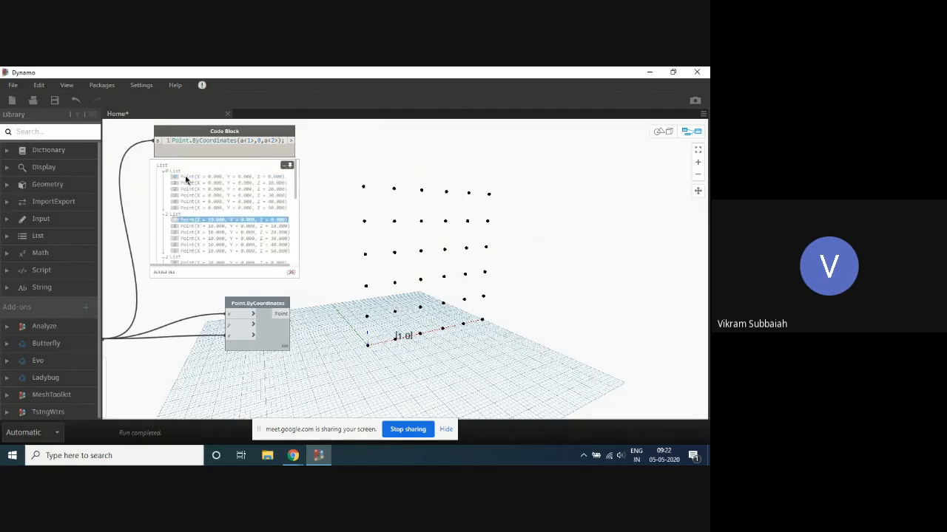
left_click(186, 178)
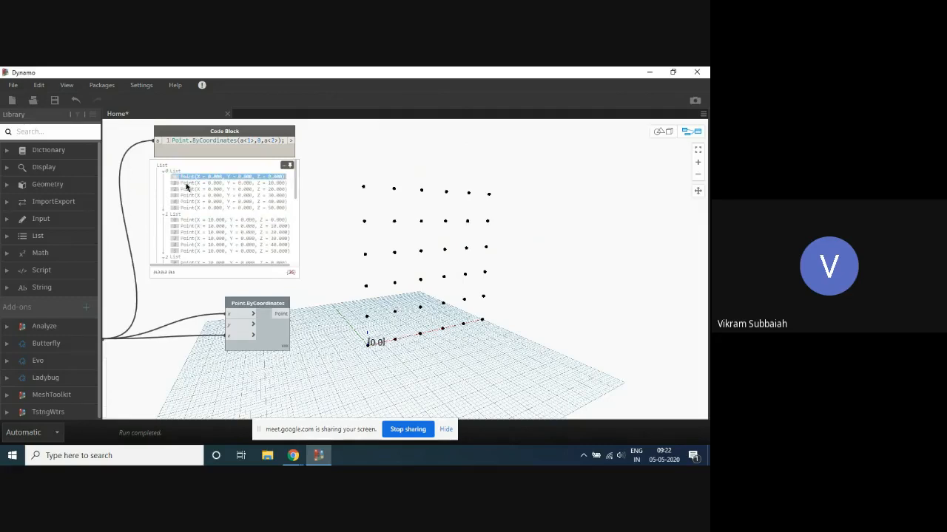
left_click(187, 183)
left_click(188, 176)
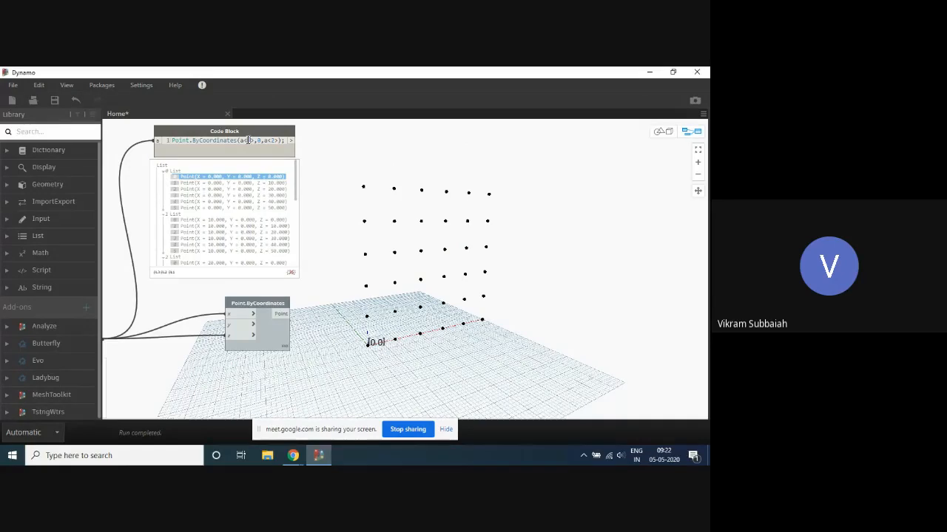
- Swap the replication guides so that the points code block reads Point.ByCoordinates(a<2>,0,a<1>);
type("2")
left_click(355, 152)
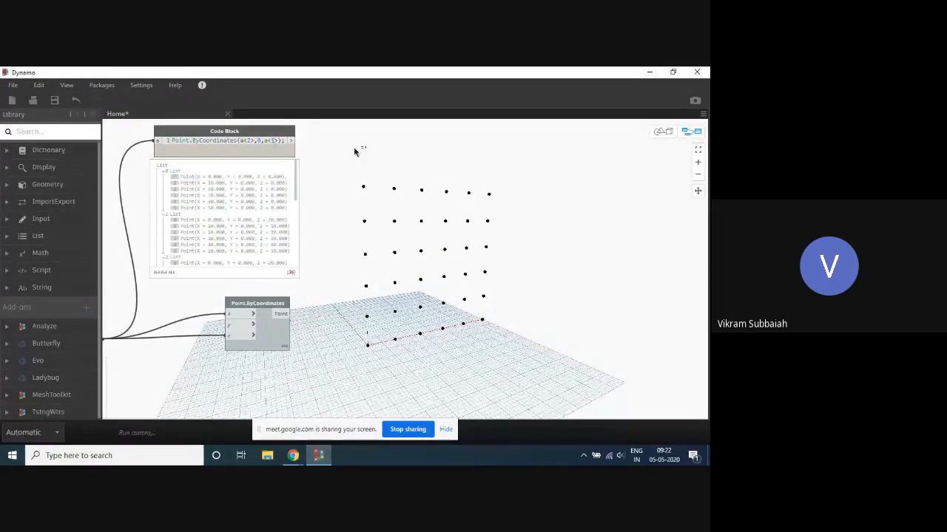
- Locate the first point of sublists 0, 1 and 2 in the grid from the points code block's output with the swapped guides
left_click(194, 177)
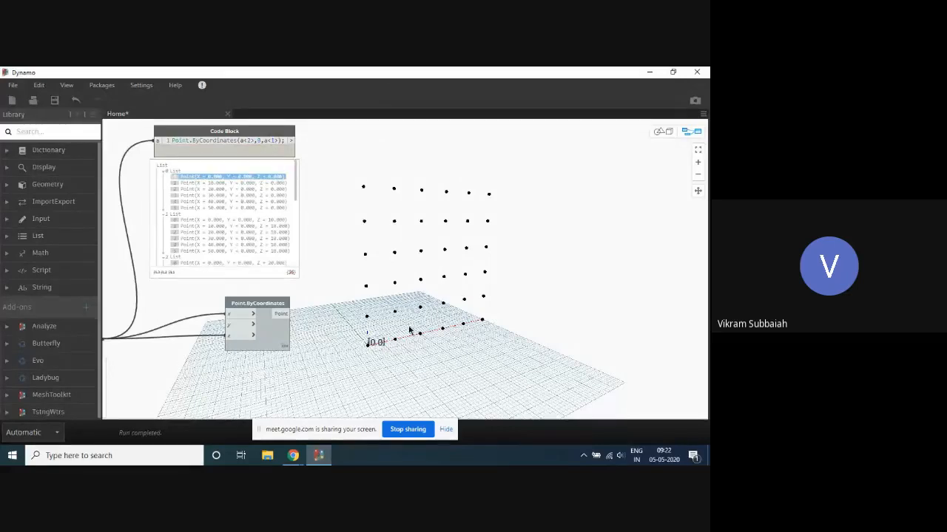
left_click(218, 221)
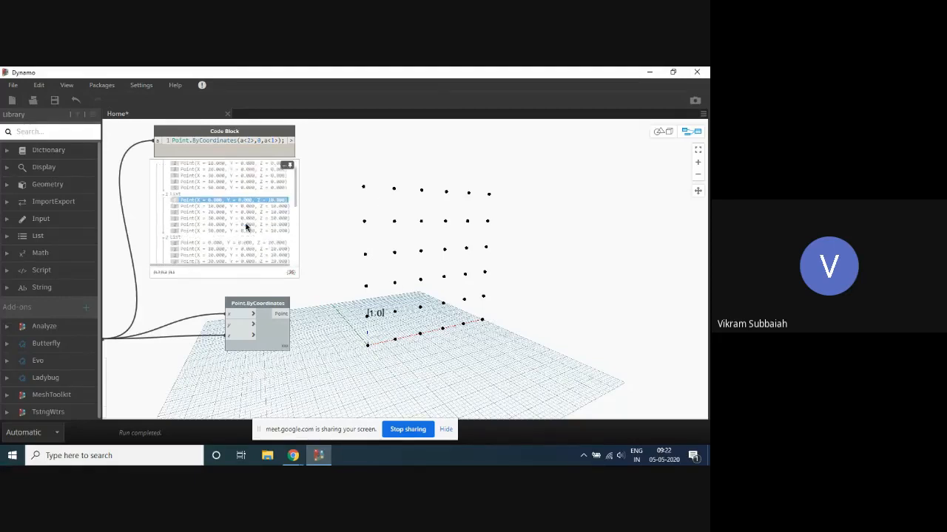
scroll(247, 214, "down", 2)
left_click(229, 181)
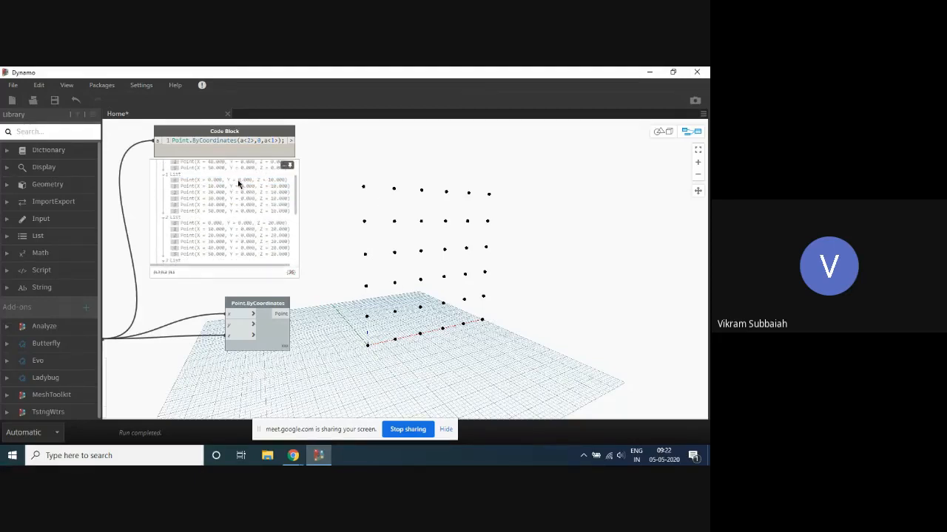
left_click(219, 182)
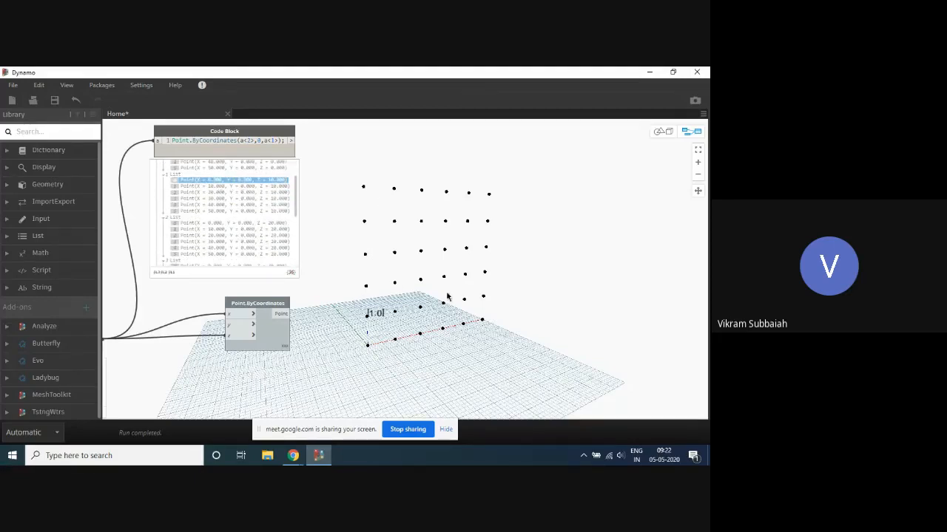
left_click(201, 223)
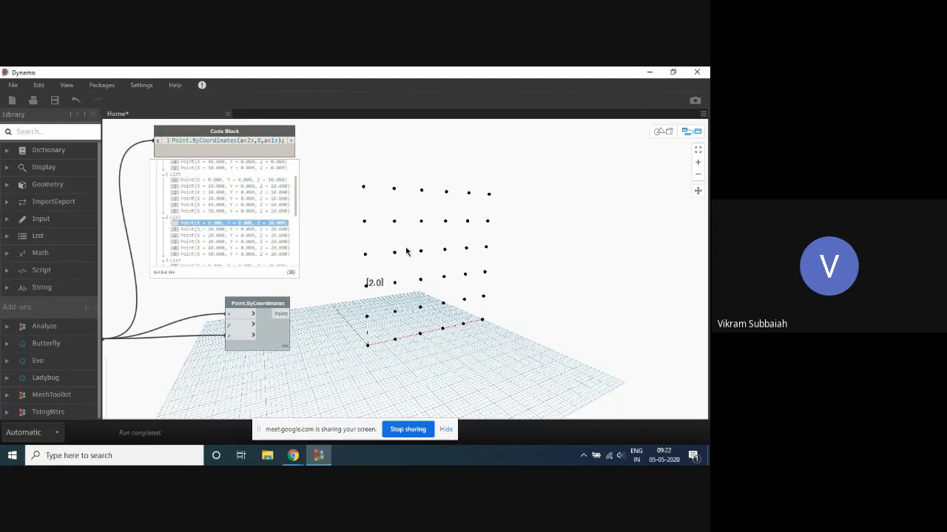
scroll(255, 189, "up", 2)
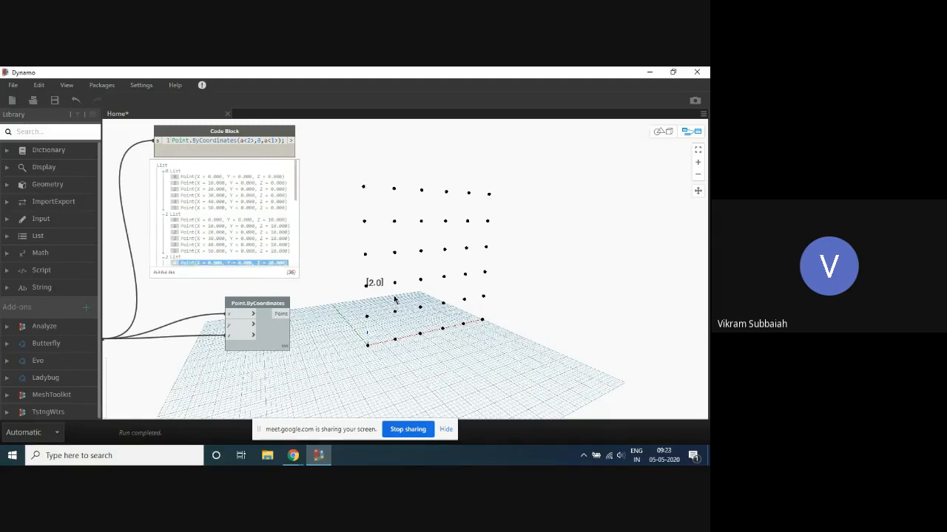
scroll(259, 264, "down", 1)
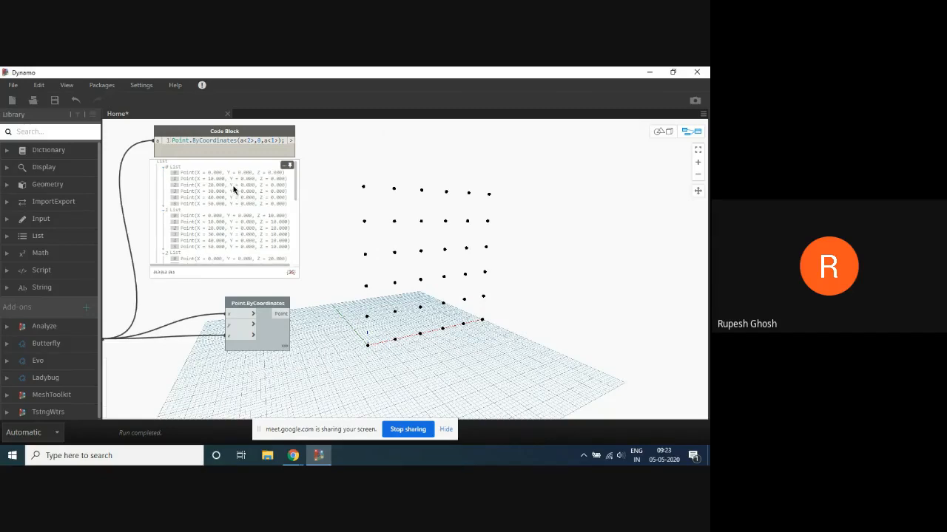
- Highlight the first point of sublist 0, and trace the points of sublist 1 from index 0 to 4 in the grid
left_click(213, 173)
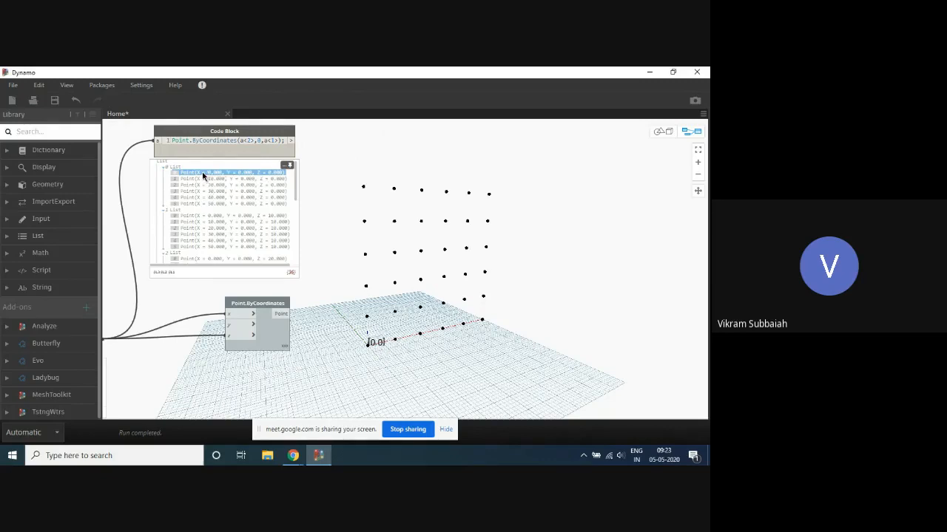
left_click(198, 215)
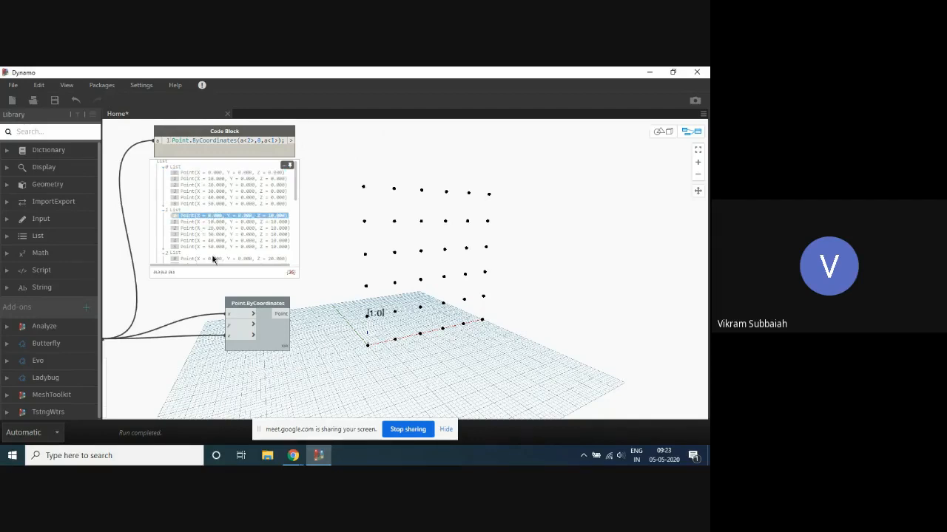
left_click(194, 223)
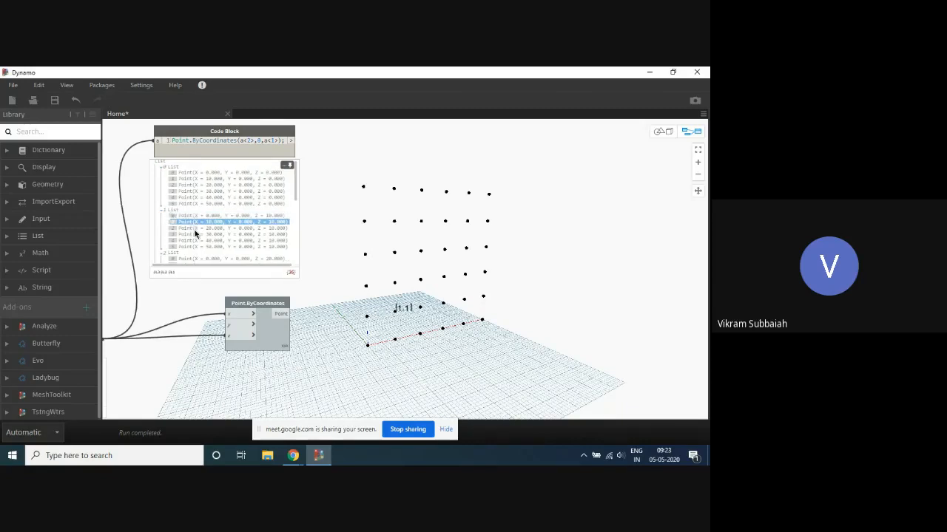
left_click(196, 229)
left_click(199, 235)
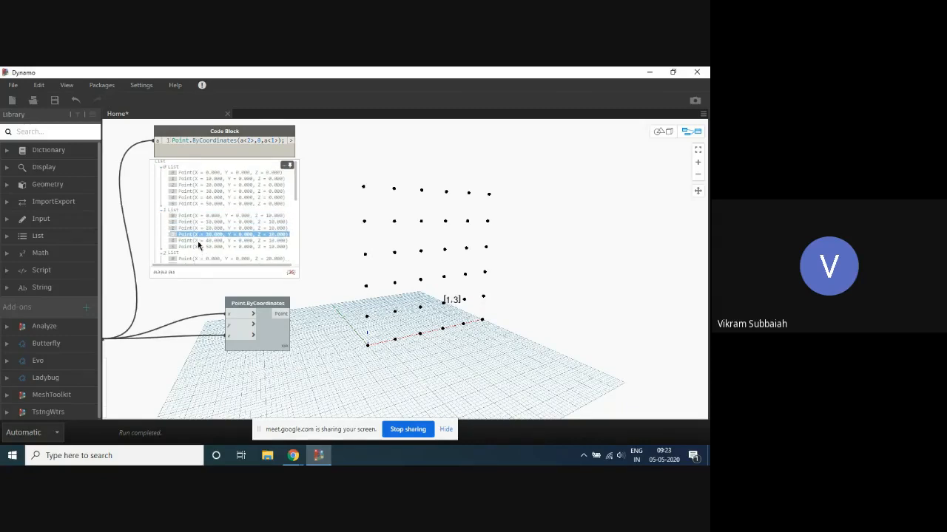
left_click(197, 240)
- Label the whole of sublist 1 in the grid, and compare the positions of the first points of sublists 0, 1 and 2
left_click(176, 173)
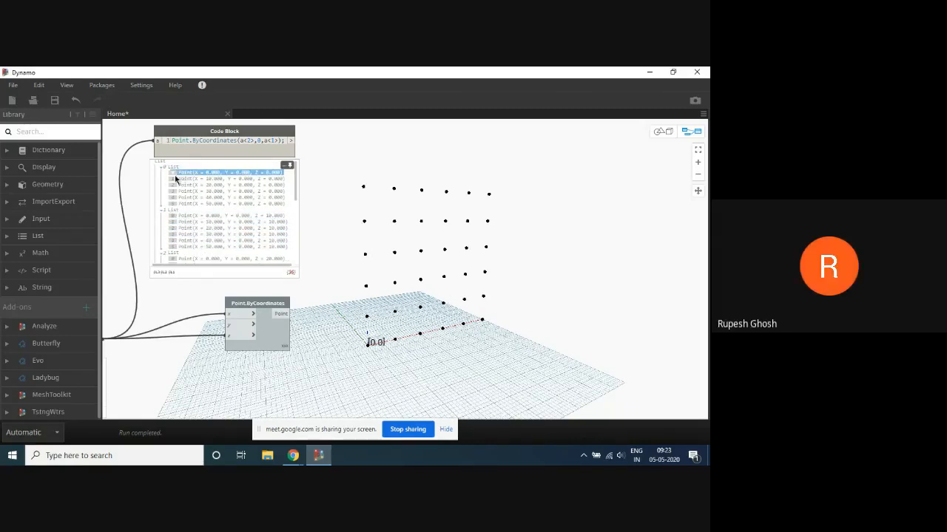
left_click(182, 222)
left_click(187, 212)
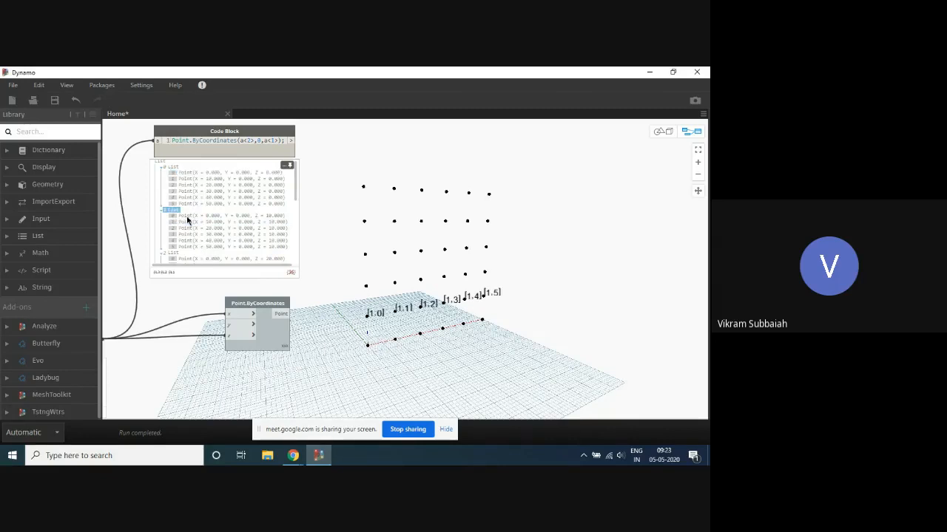
left_click(187, 216)
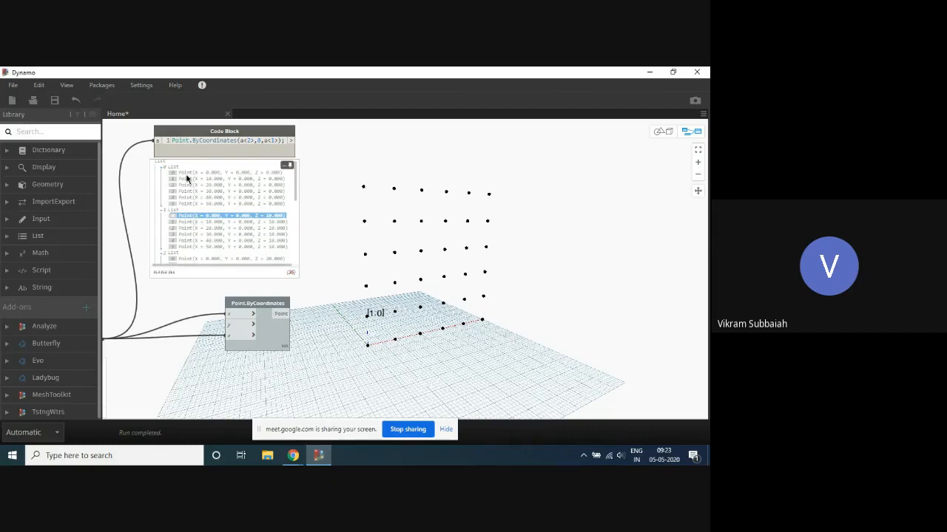
left_click(183, 172)
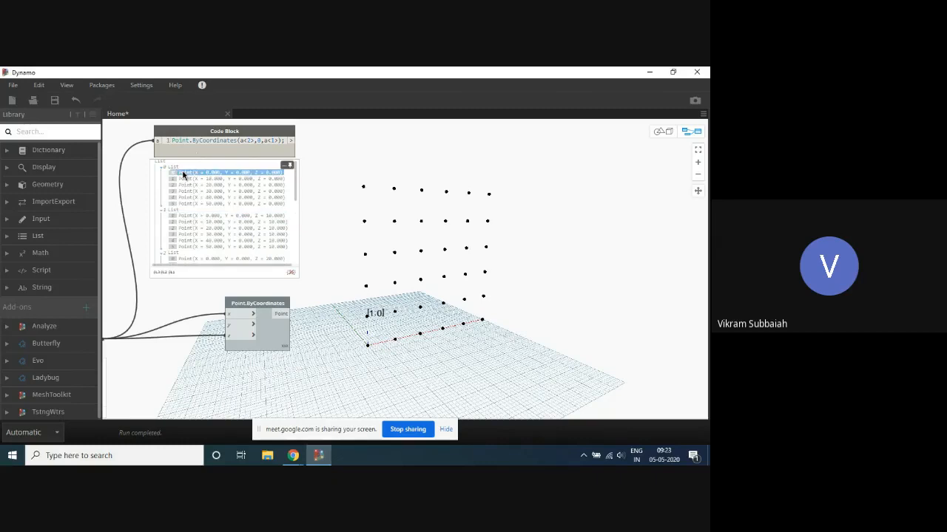
left_click(188, 216)
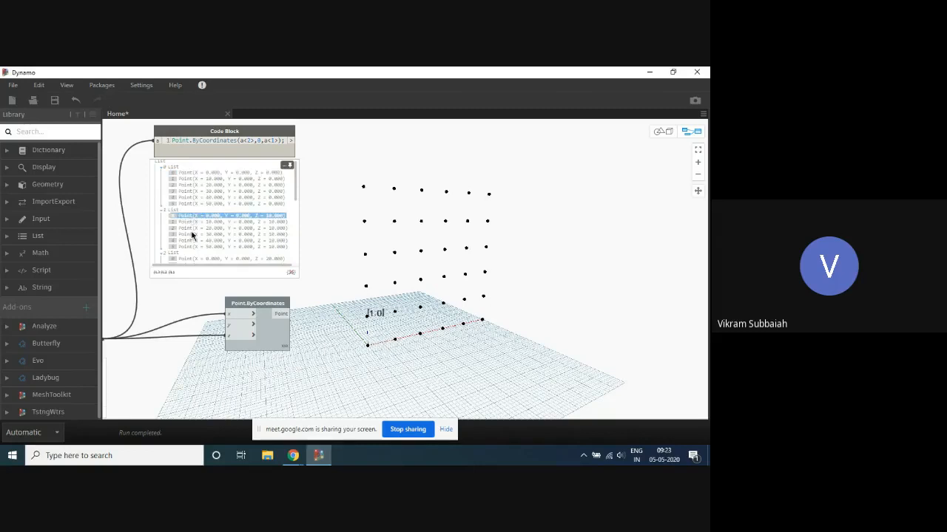
scroll(188, 226, "down", 1)
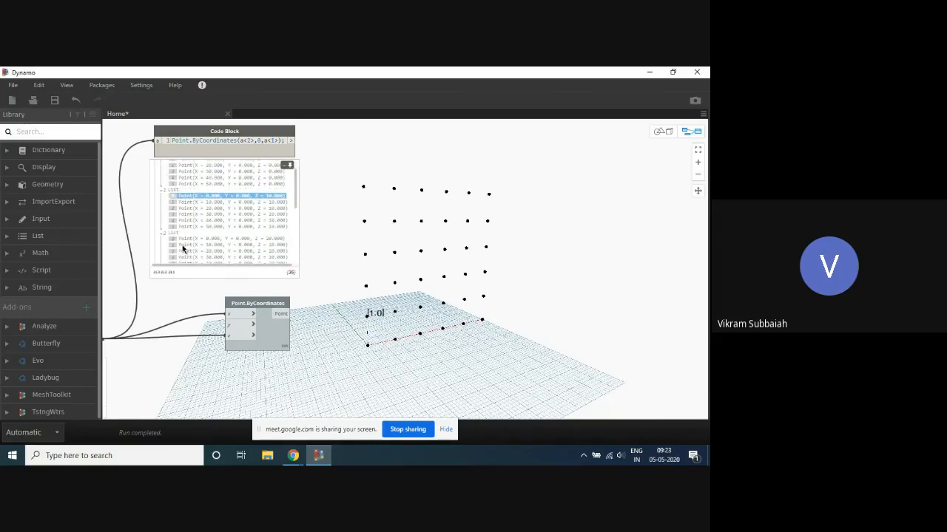
left_click(181, 239)
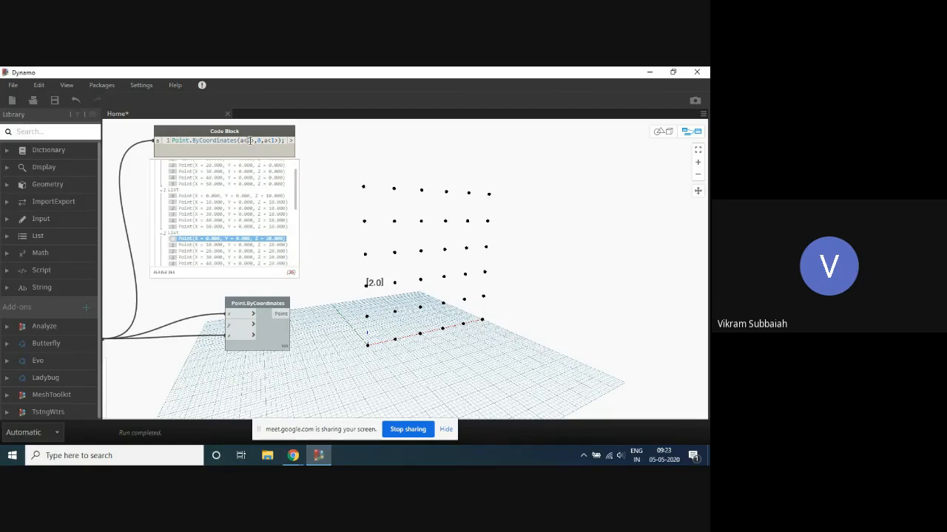
- Swap the replication guides back so that the points code block reads Point.ByCoordinates(a<1>,0,a<2>);
double_click(249, 141)
type("2")
left_click(388, 168)
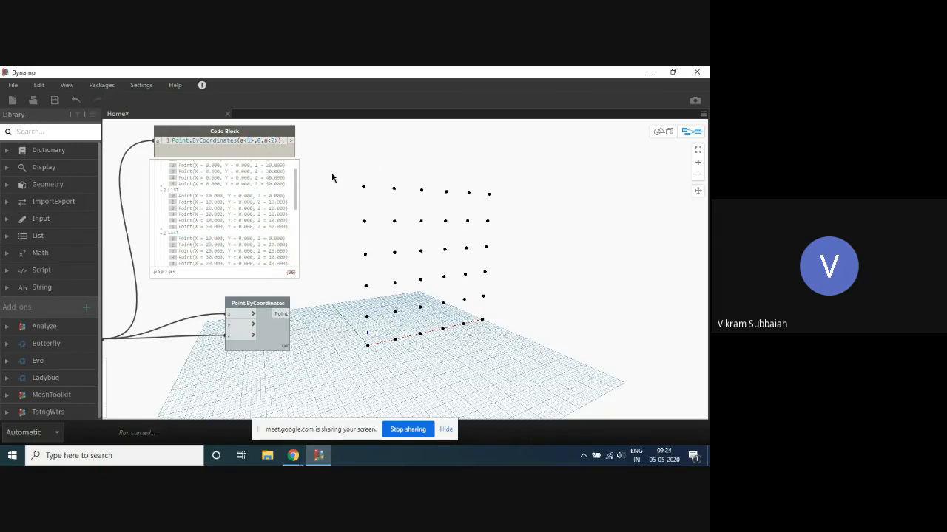
- Trace the points of sublist 0 one by one, from index 0 to 5, in the background preview
scroll(265, 204, "up", 2)
left_click(208, 177)
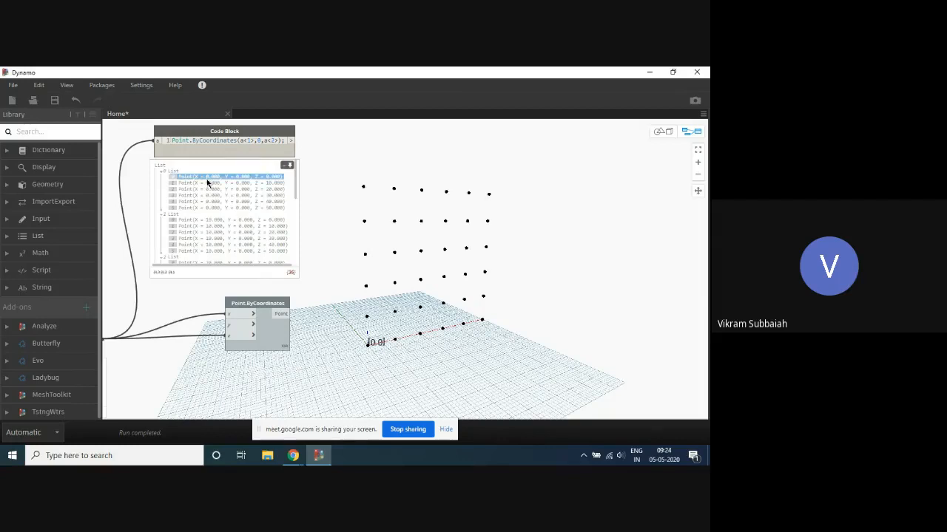
left_click(212, 184)
left_click(211, 189)
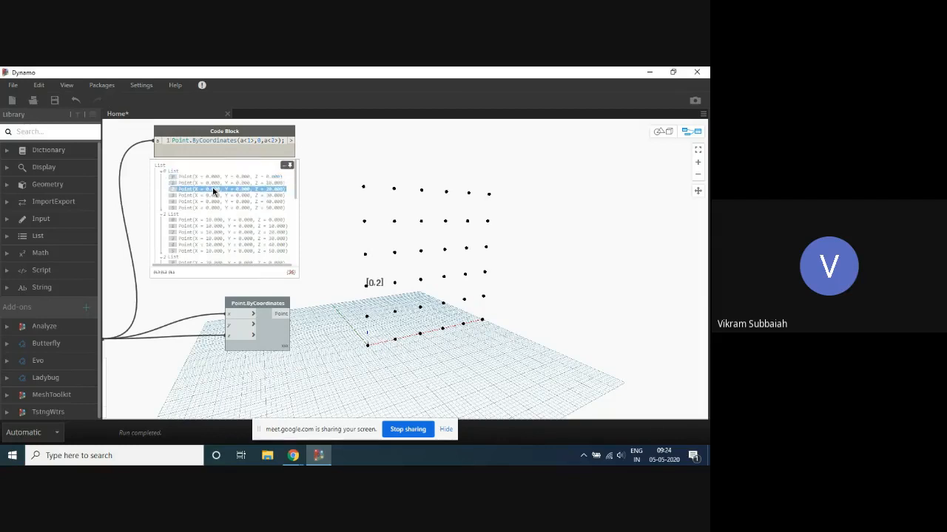
left_click(211, 194)
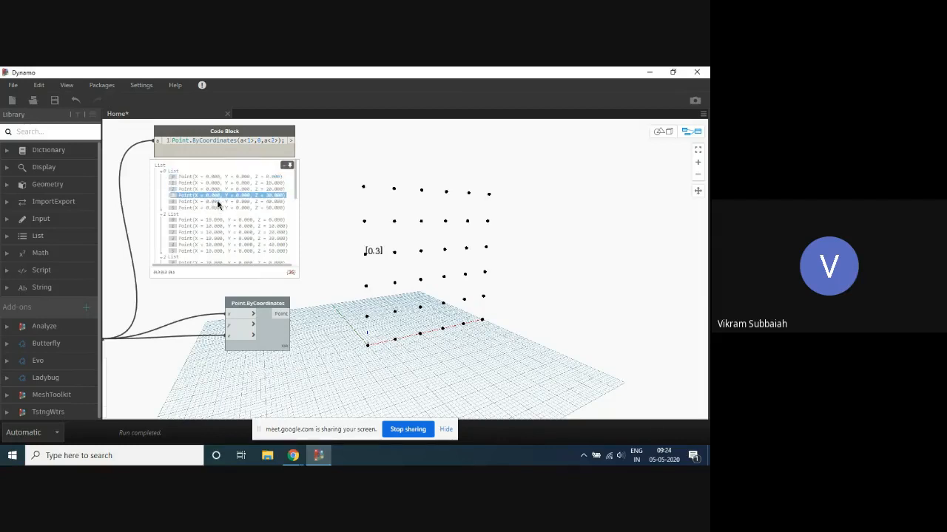
left_click(218, 202)
left_click(215, 208)
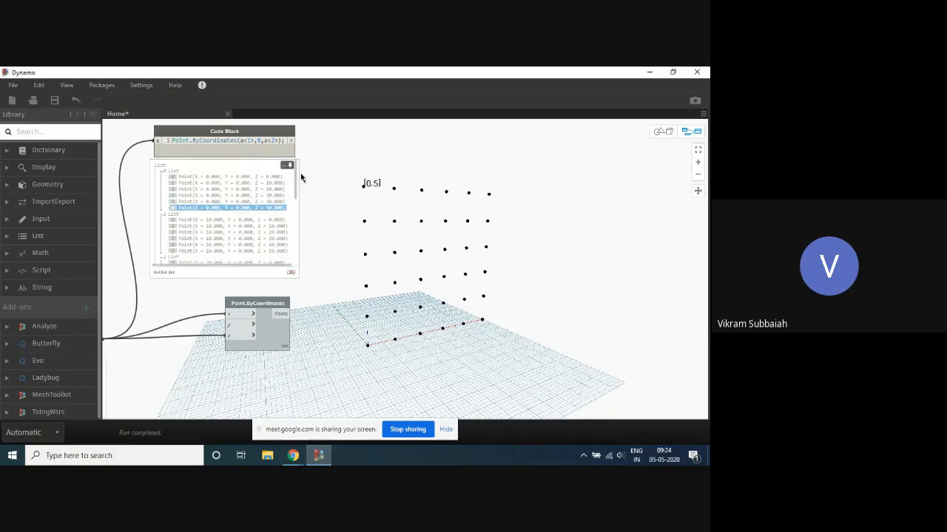
- Trace the points of sublist 1 one by one, from index 0 to 5, in the background preview
left_click(228, 221)
left_click(220, 225)
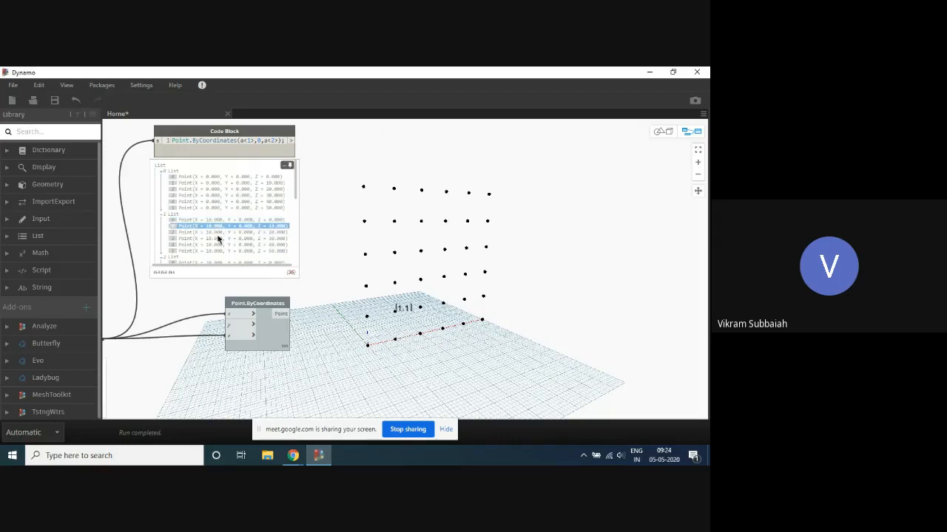
left_click(219, 228)
left_click(218, 228)
left_click(218, 232)
left_click(215, 238)
left_click(218, 245)
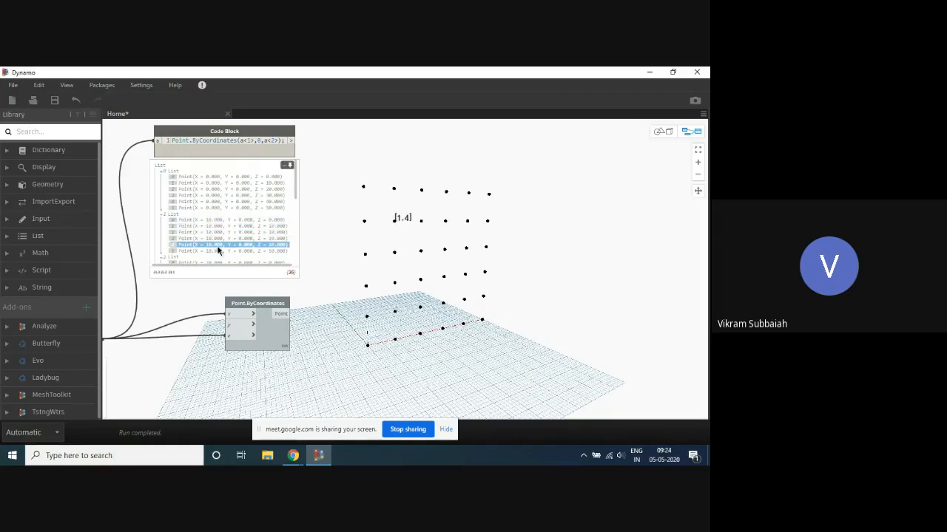
left_click(218, 252)
- Trace the points of sublist 2 one by one, from index 0 to 5, in the background preview
scroll(218, 253, "down", 2)
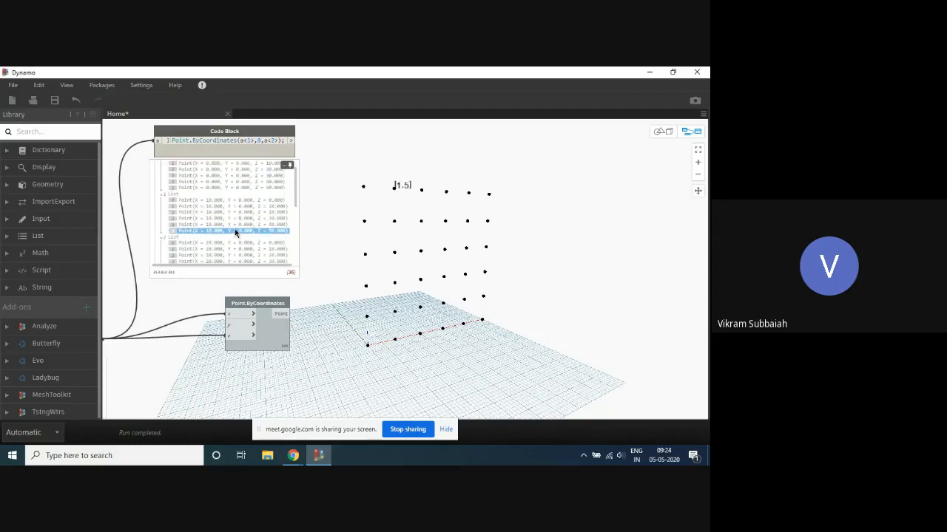
left_click(218, 225)
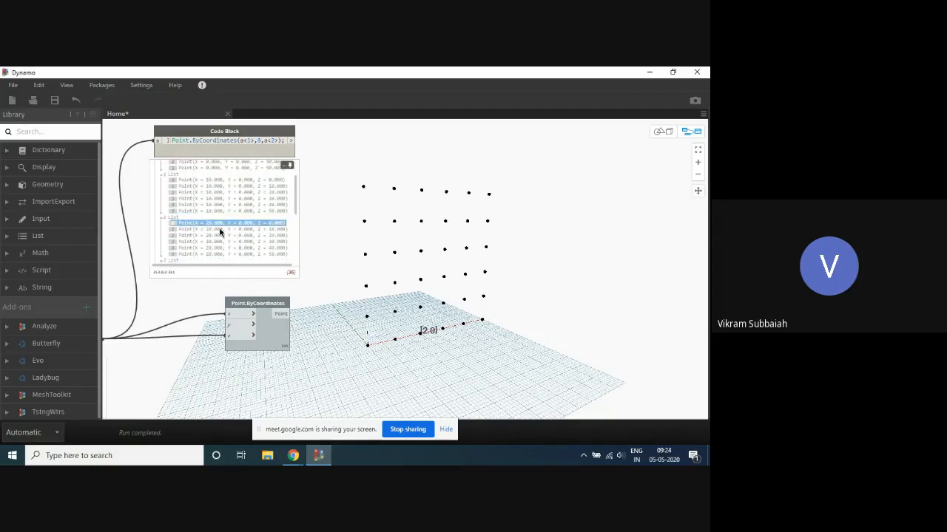
left_click(219, 230)
left_click(213, 235)
left_click(212, 241)
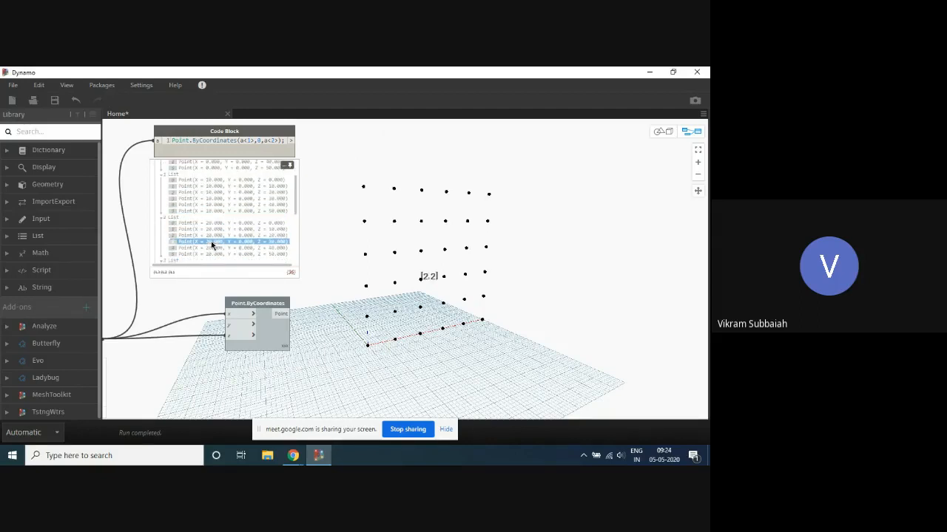
left_click(209, 247)
scroll(235, 237, "down", 1)
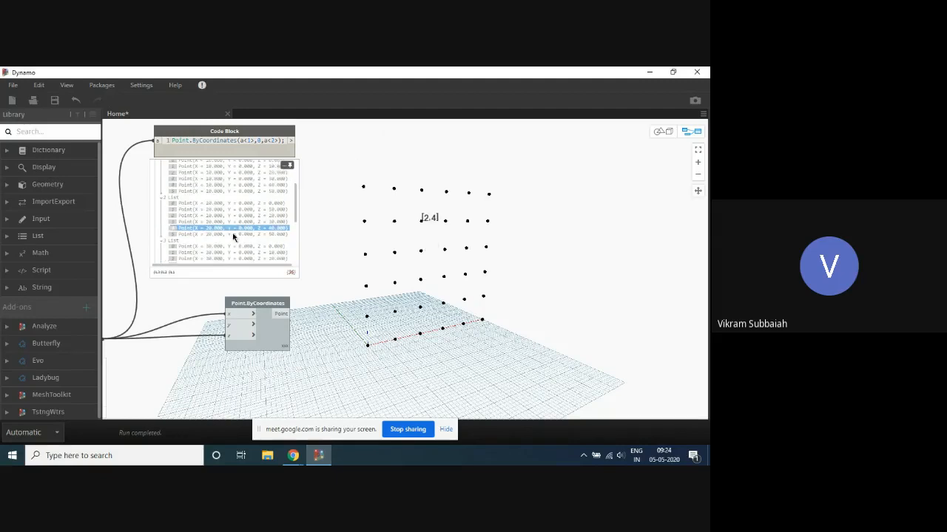
left_click(224, 235)
- Label the first point of sublist 3, and label the whole of sublists 3, 4 and 5 in turn in the grid
scroll(241, 234, "down", 2)
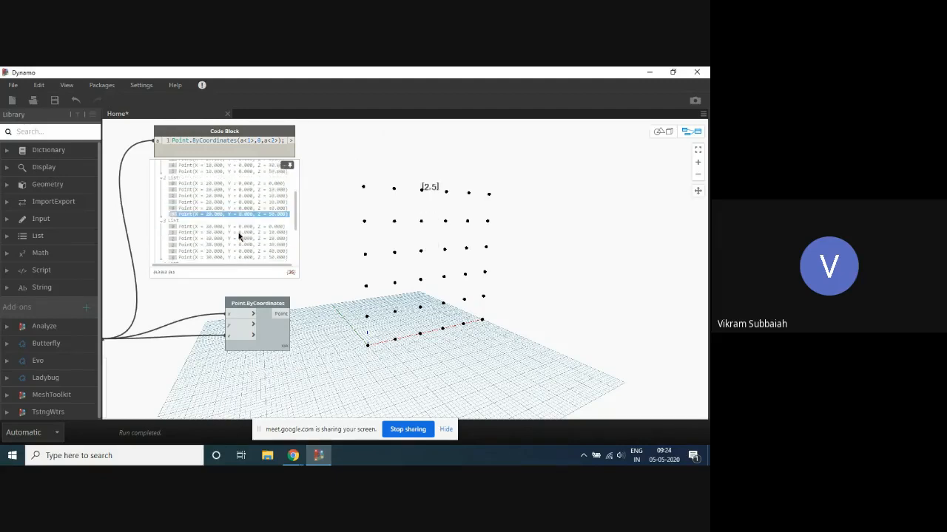
left_click(194, 202)
left_click(186, 207)
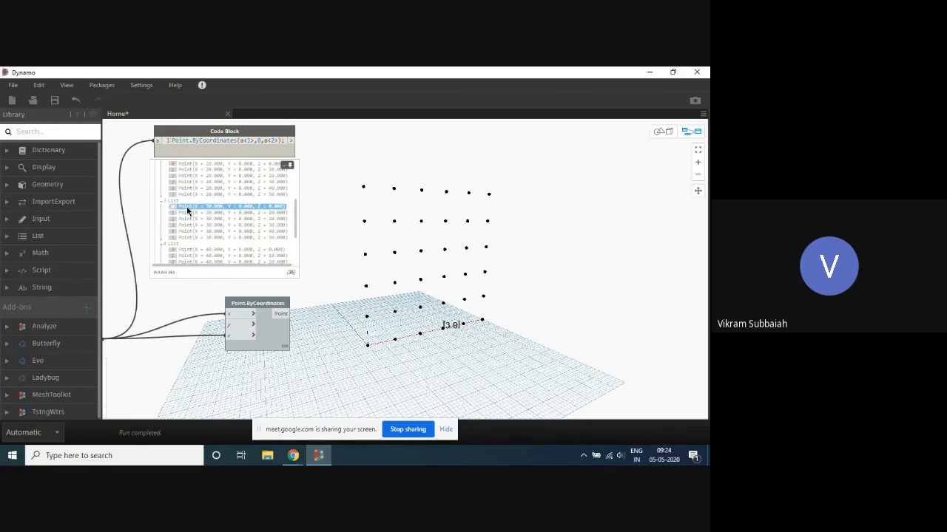
left_click(171, 202)
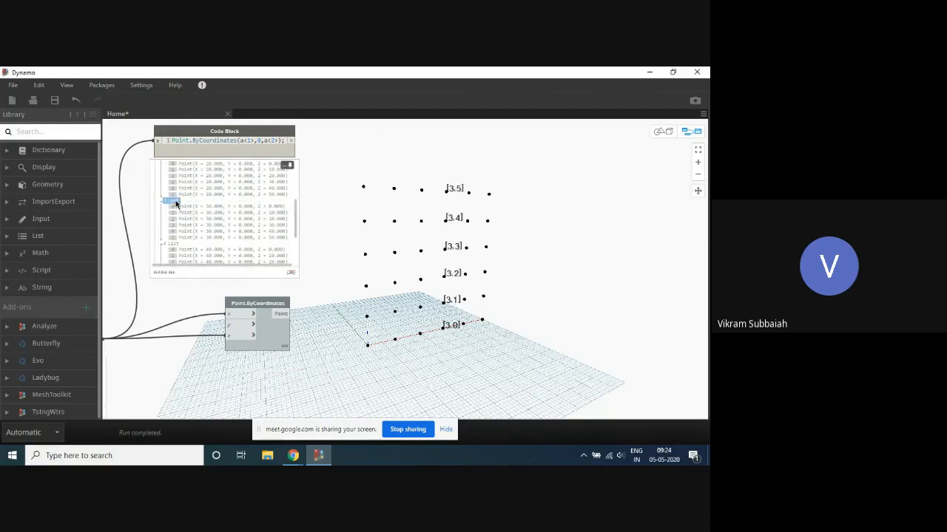
scroll(176, 206, "down", 1)
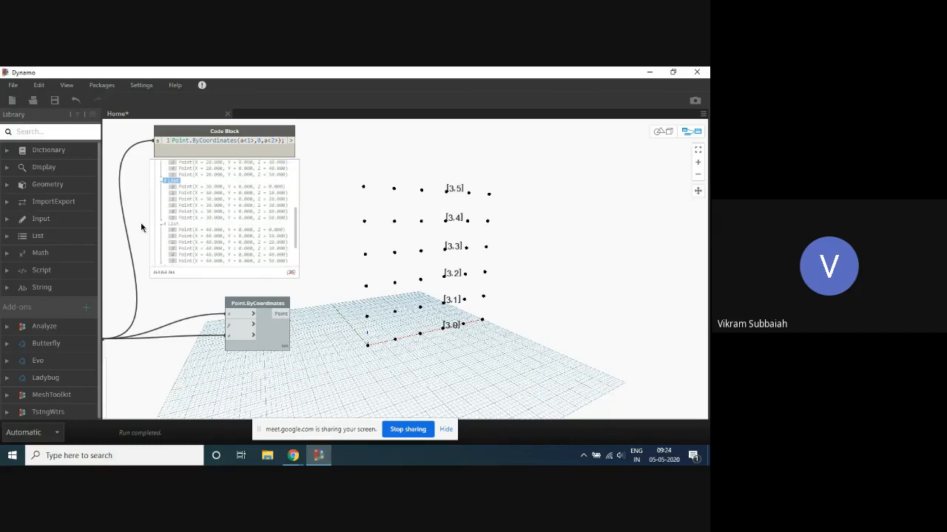
left_click(172, 224)
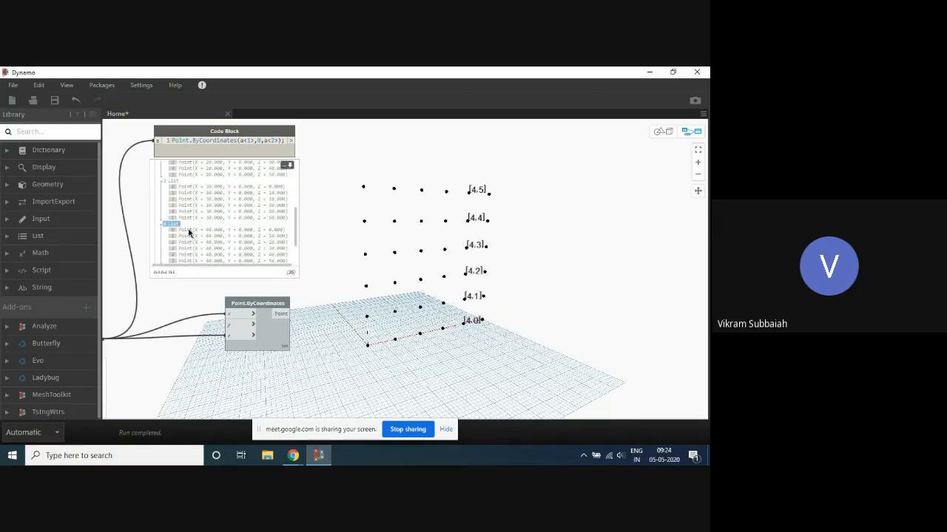
scroll(181, 235, "down", 2)
left_click(173, 227)
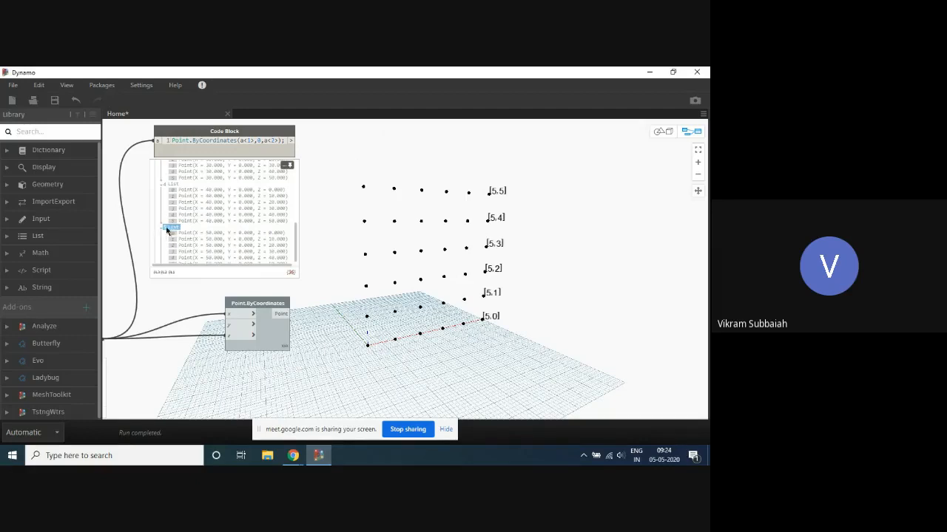
left_click(170, 229)
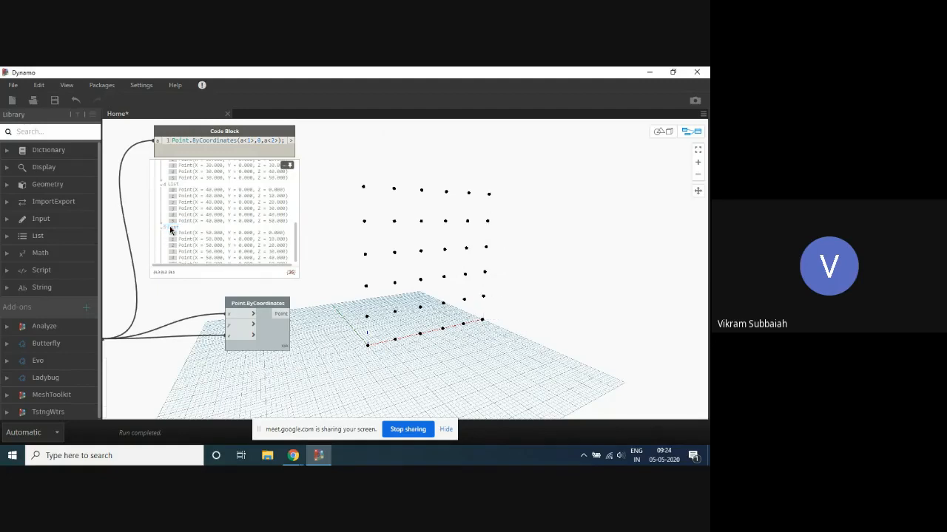
left_click(169, 228)
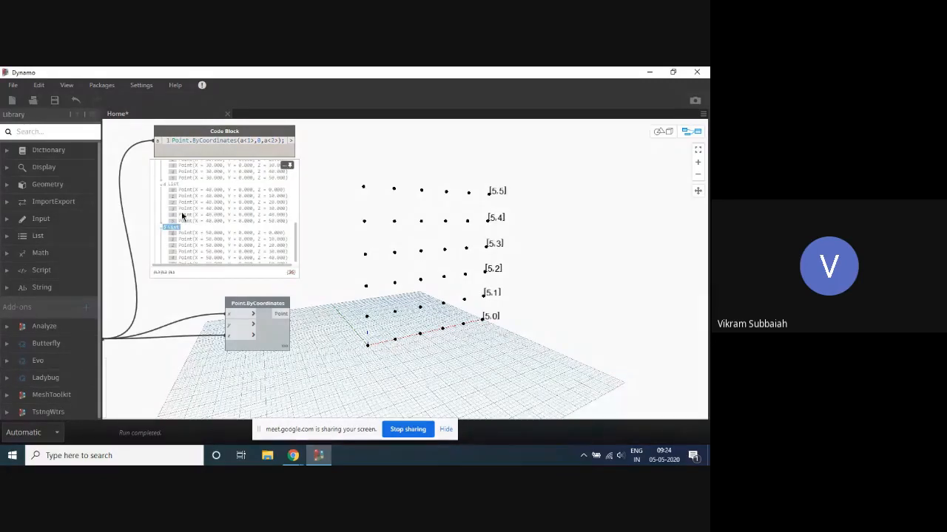
- Label the whole of sublist 0, and compare the positions of point 0 in sublist 0 and point 1 in sublist 1
scroll(186, 204, "up", 5)
left_click(172, 172)
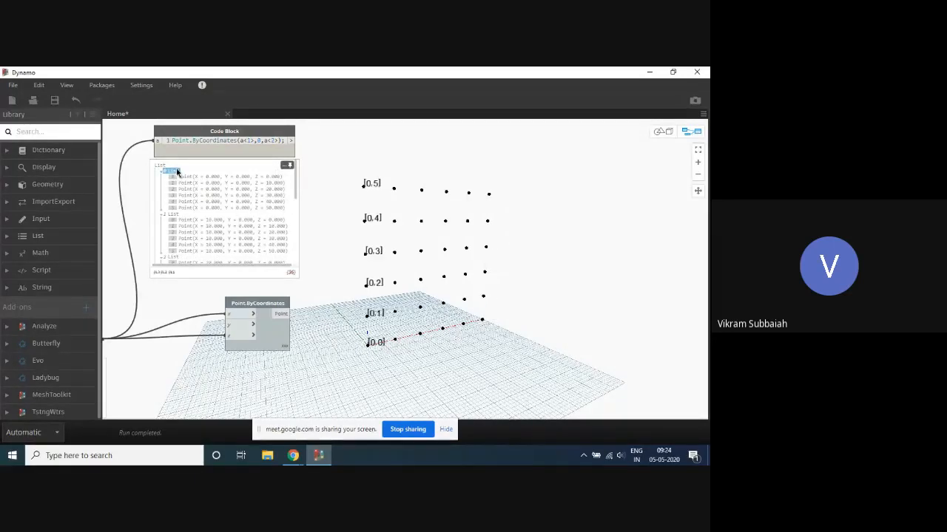
left_click(173, 172)
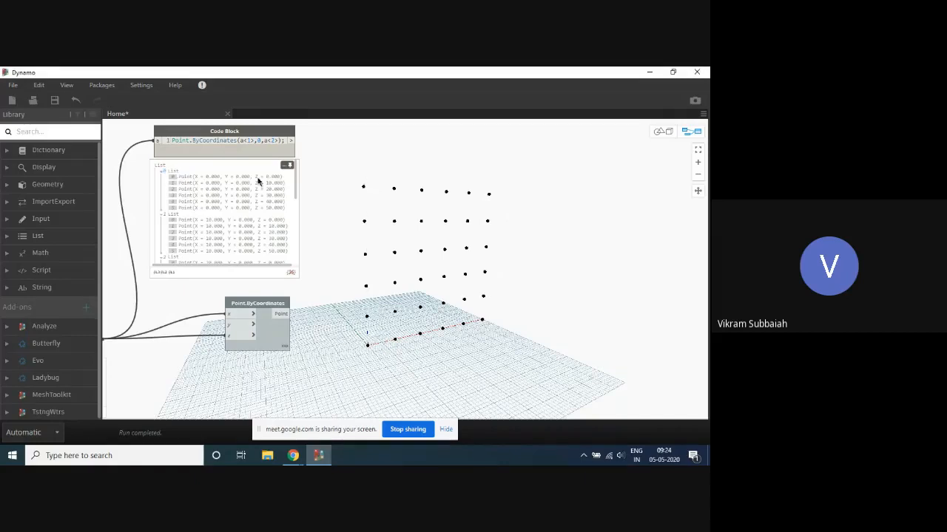
right_click(351, 162)
left_click(179, 177)
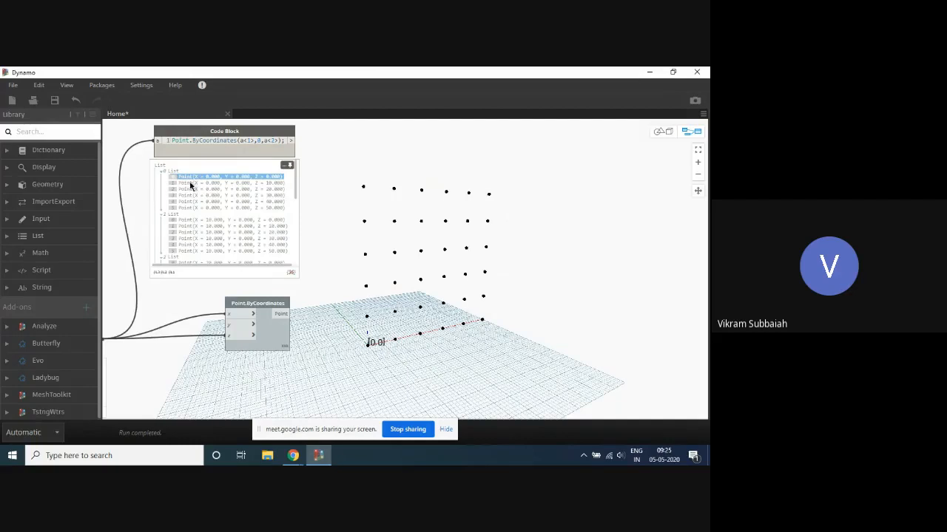
left_click(181, 227)
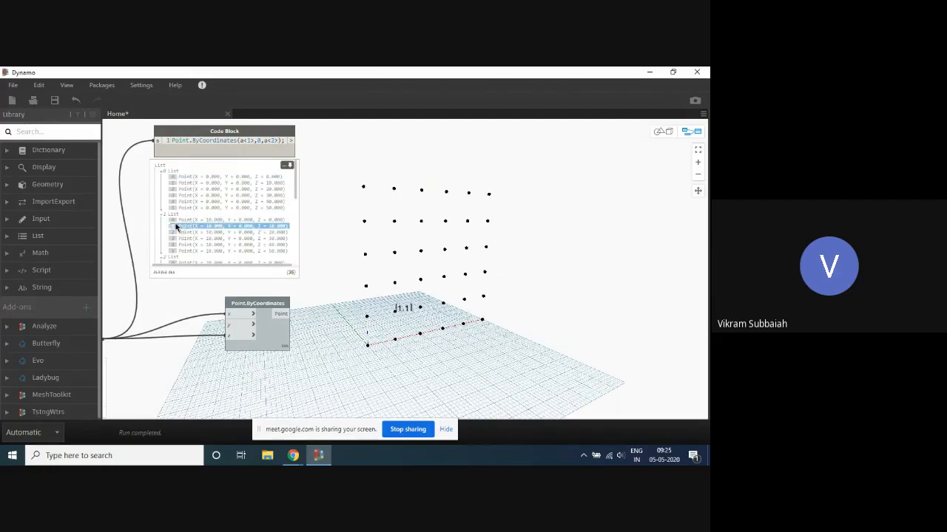
- Trace the index 0 point of every sublist in order, from sublist 0 to sublist 5, in the grid
left_click(185, 177)
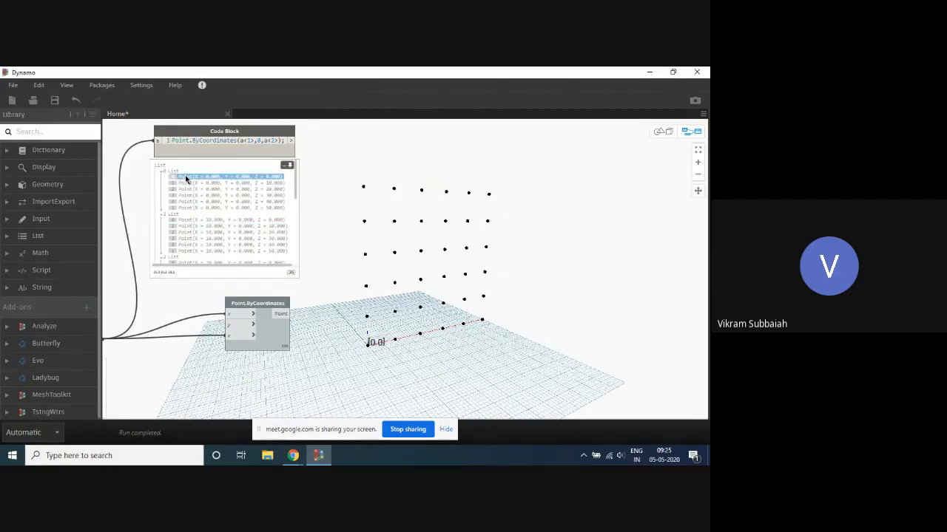
left_click(186, 219)
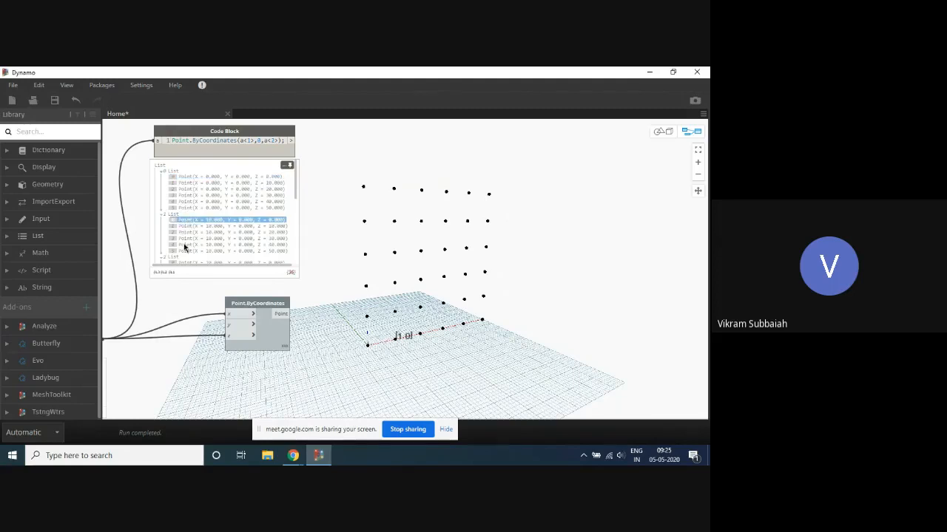
scroll(198, 238, "down", 2)
left_click(187, 222)
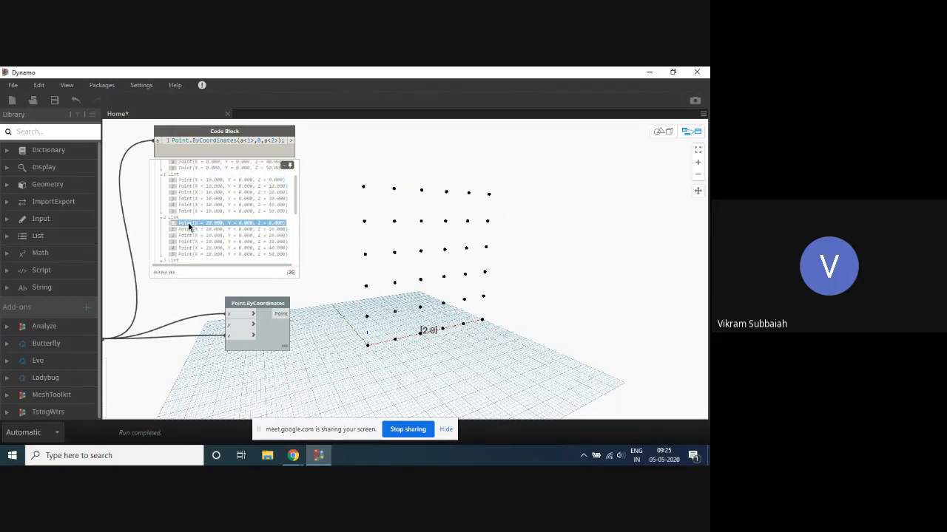
scroll(193, 240, "down", 2)
left_click(186, 229)
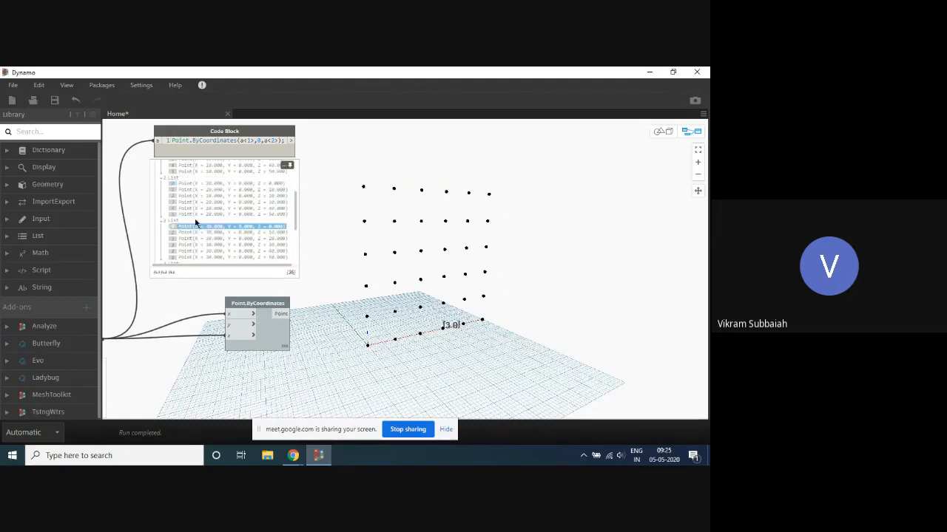
scroll(195, 220, "down", 3)
left_click(187, 211)
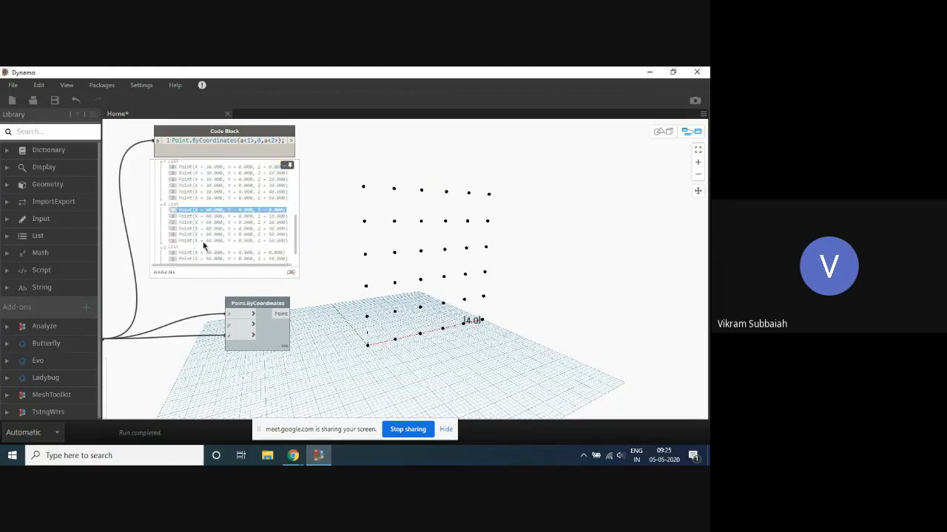
scroll(197, 238, "down", 2)
left_click(188, 227)
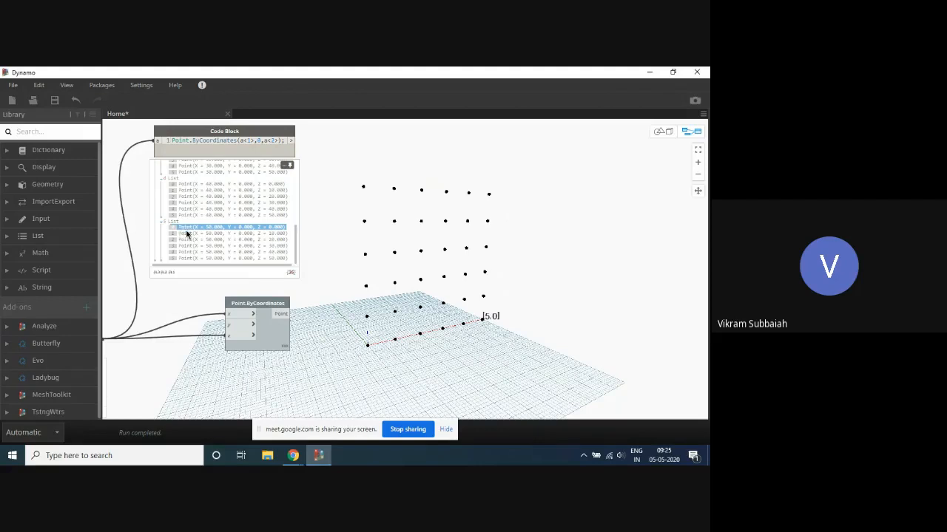
- Trace points 1 to 4 of sublist 0, compare the index 1 points of sublists 0 and 1, and clear the label
scroll(194, 218, "up", 10)
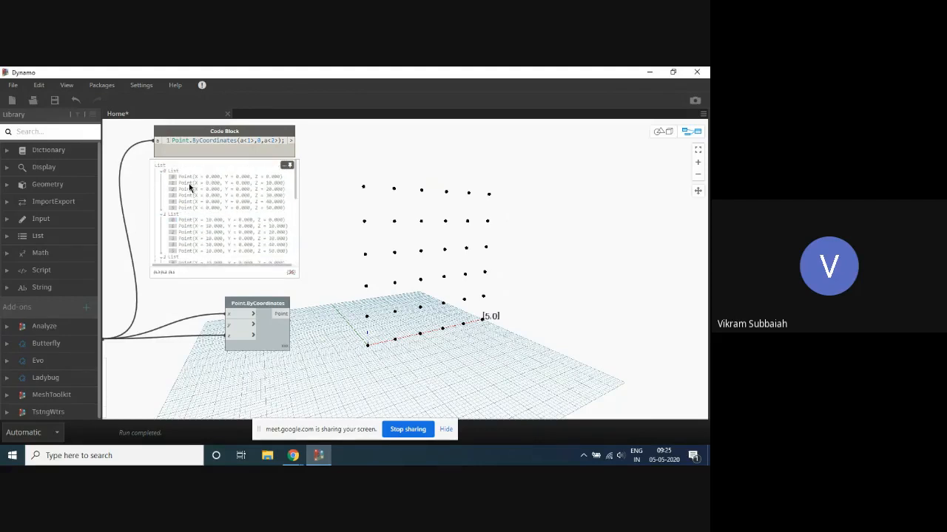
left_click(189, 182)
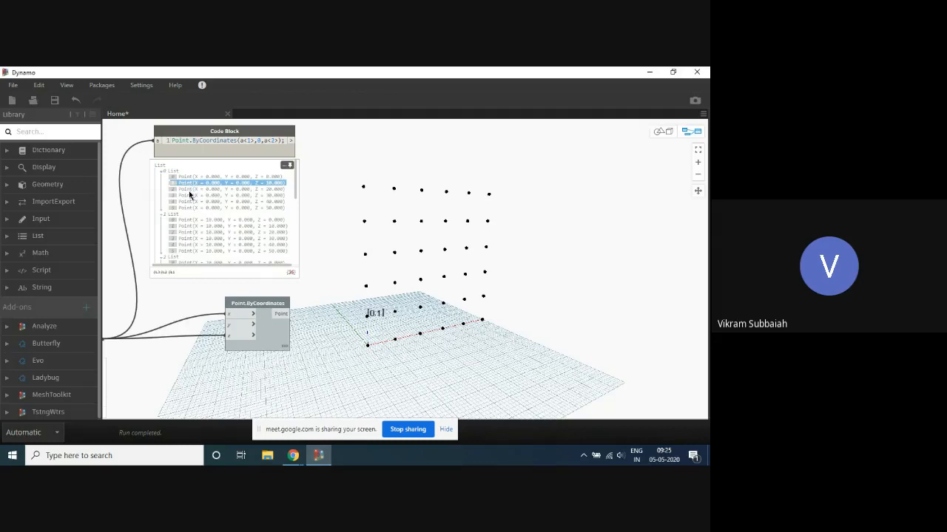
left_click(190, 189)
left_click(190, 195)
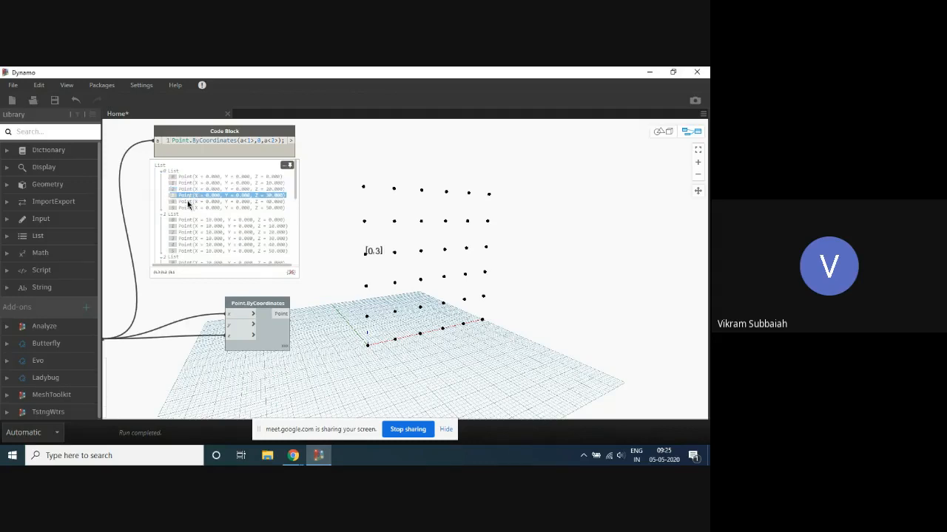
left_click(187, 201)
left_click(186, 184)
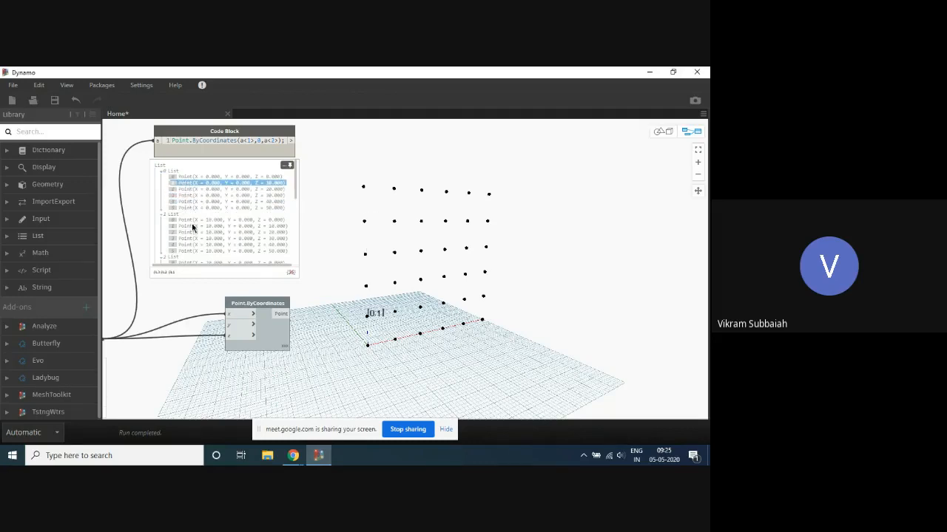
left_click(189, 225)
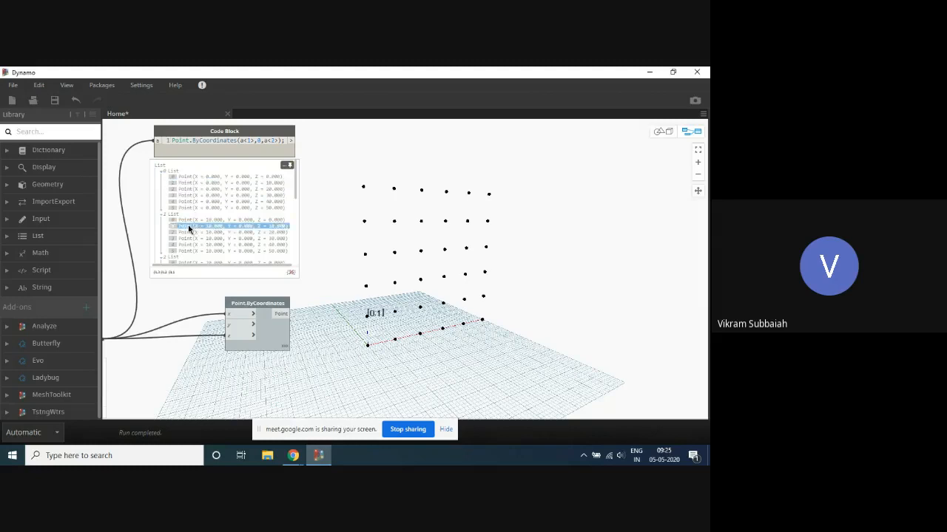
left_click(259, 226)
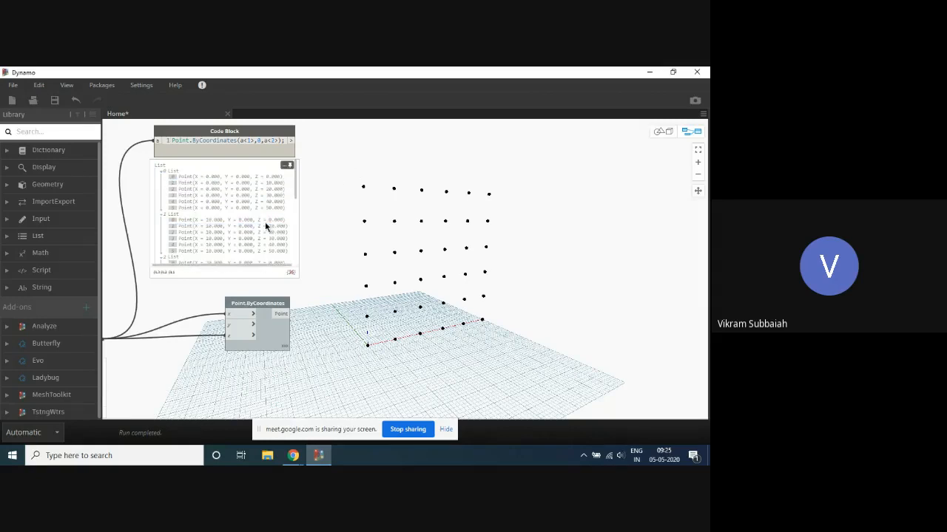
- Add two List.GetItemAtIndex nodes and arrange them one above the other beside the points code block
right_click(394, 171)
type("get")
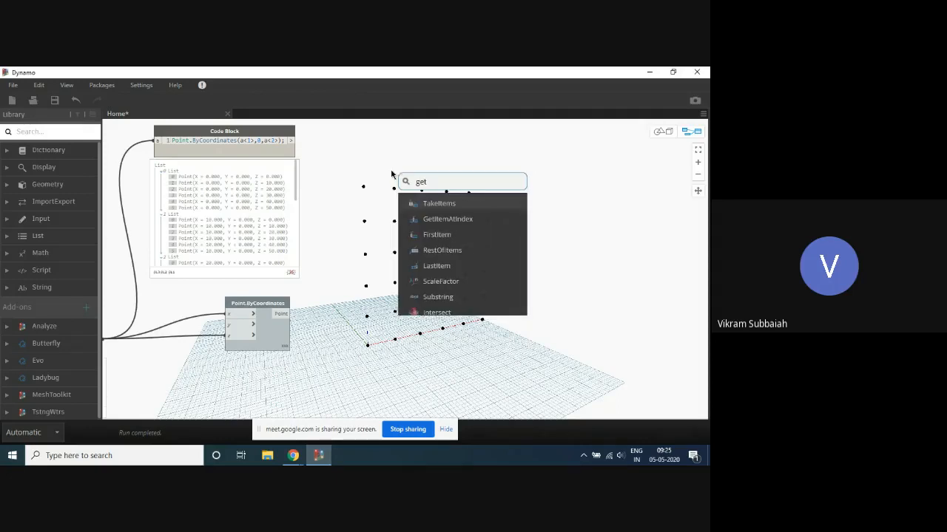
left_click(443, 219)
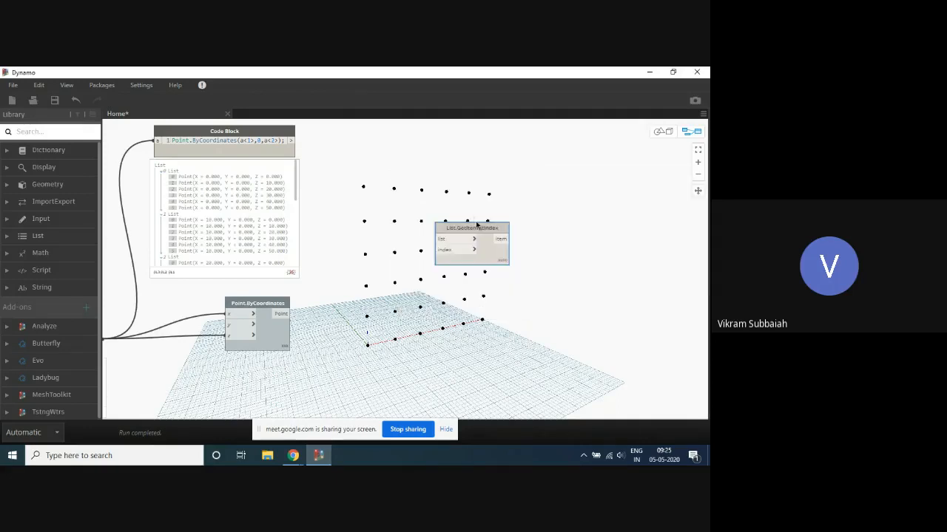
left_click_drag(462, 223, 440, 209)
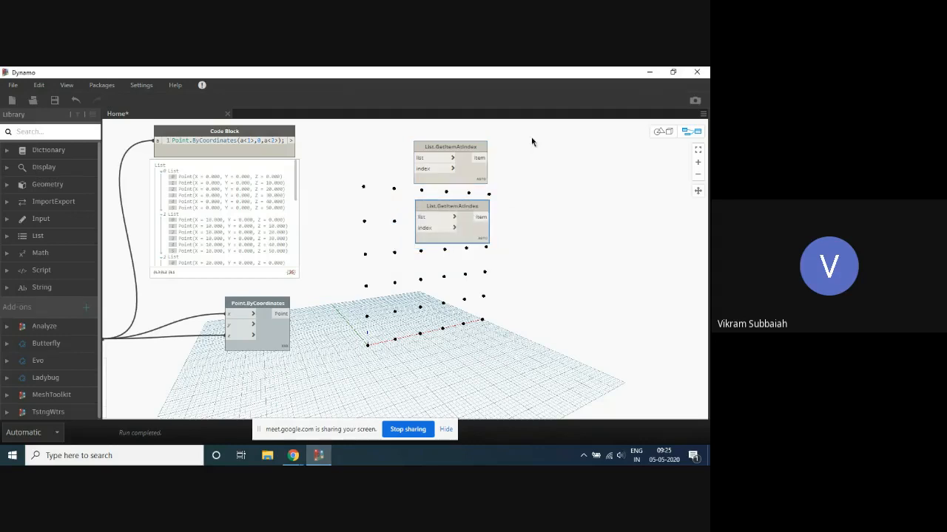
left_click_drag(453, 147, 448, 136)
- Label the index 0 point of sublist 0 in the background preview
scroll(380, 225, "down", 1)
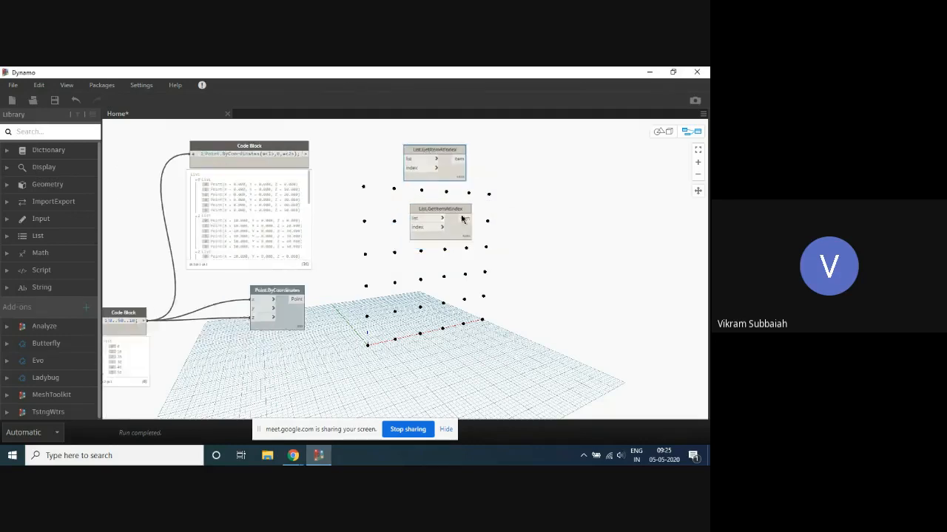
scroll(507, 205, "up", 2)
scroll(582, 197, "down", 2)
scroll(429, 190, "up", 1)
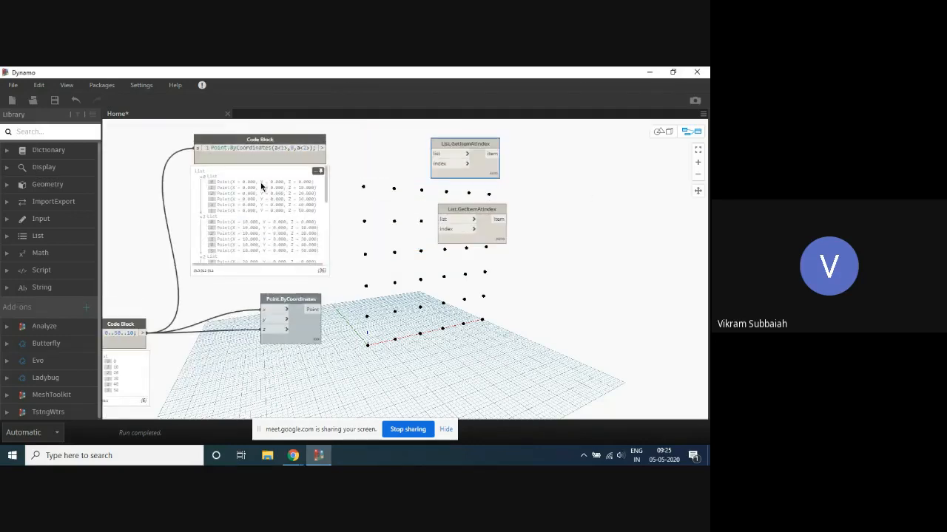
left_click(262, 183)
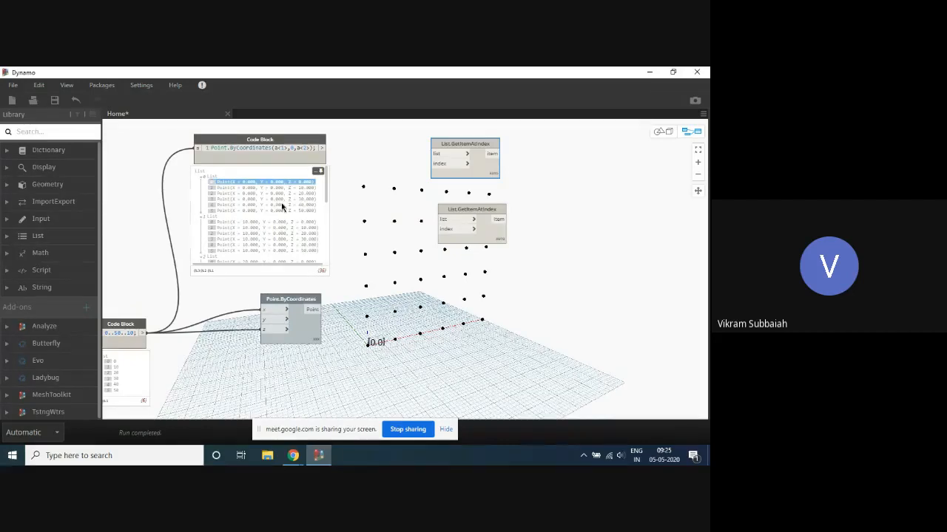
- Label the index 1 point of sublist 0 in the background preview and clear the label
left_click(232, 189)
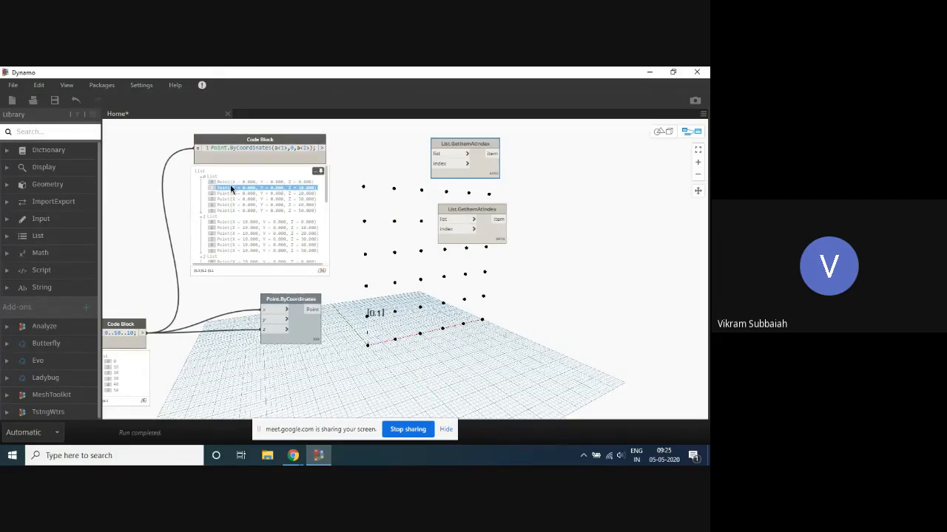
left_click(375, 155)
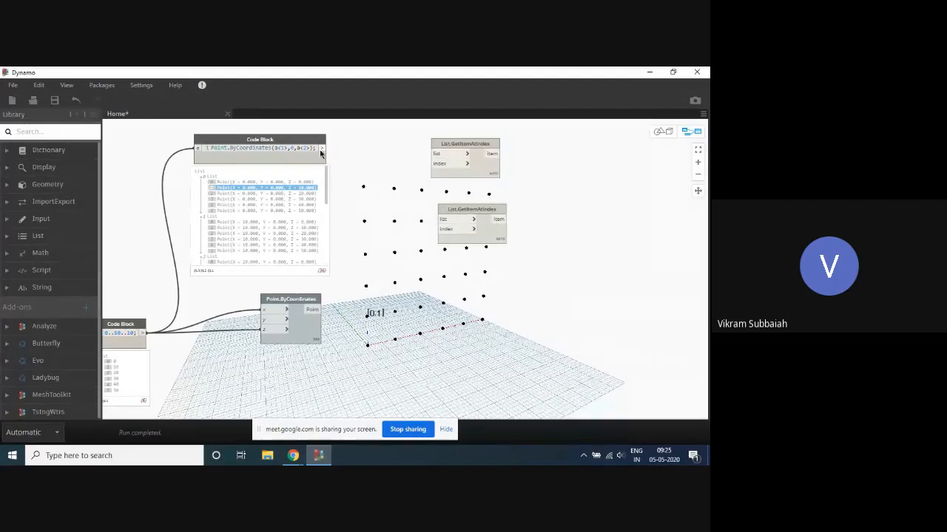
left_click(297, 189)
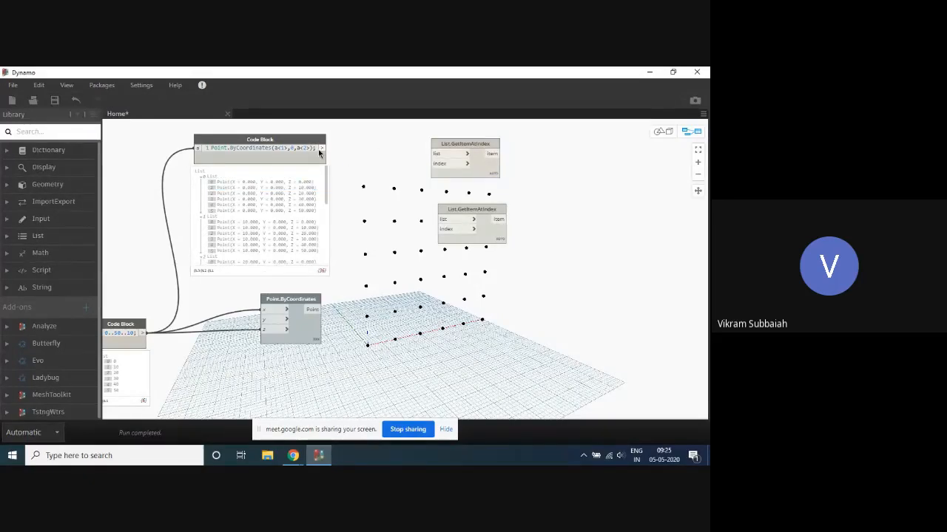
- Connect the points code block's output to the list inputs of both List.GetItemAtIndex nodes and shift the upper node slightly upward
left_click_drag(322, 151, 436, 153)
left_click_drag(323, 149, 441, 219)
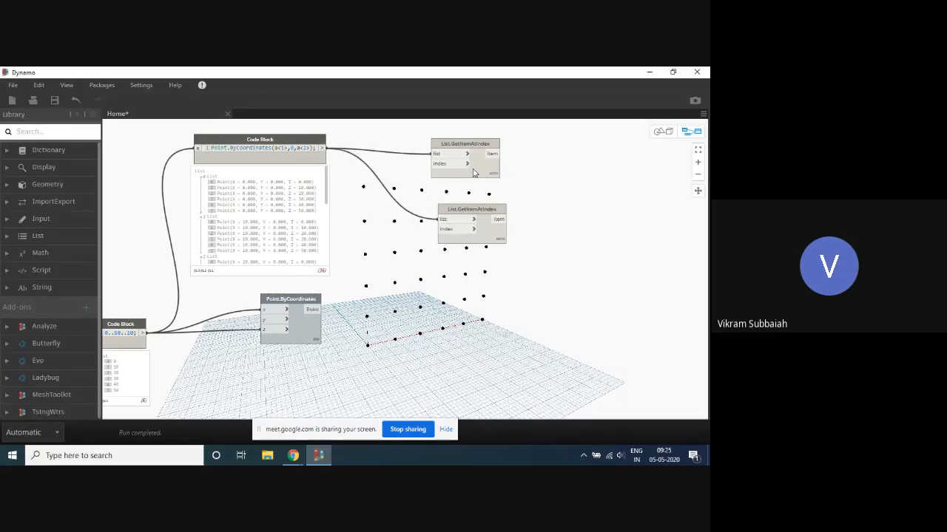
left_click_drag(486, 140, 488, 133)
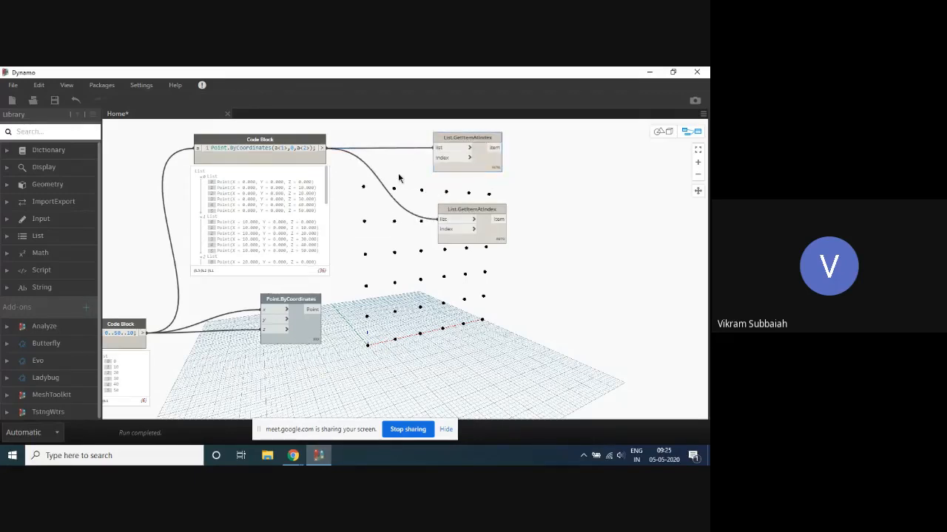
- Create a code block with the value 0 and connect it to the upper List.GetItemAtIndex node's index input
double_click(398, 177)
type("0")
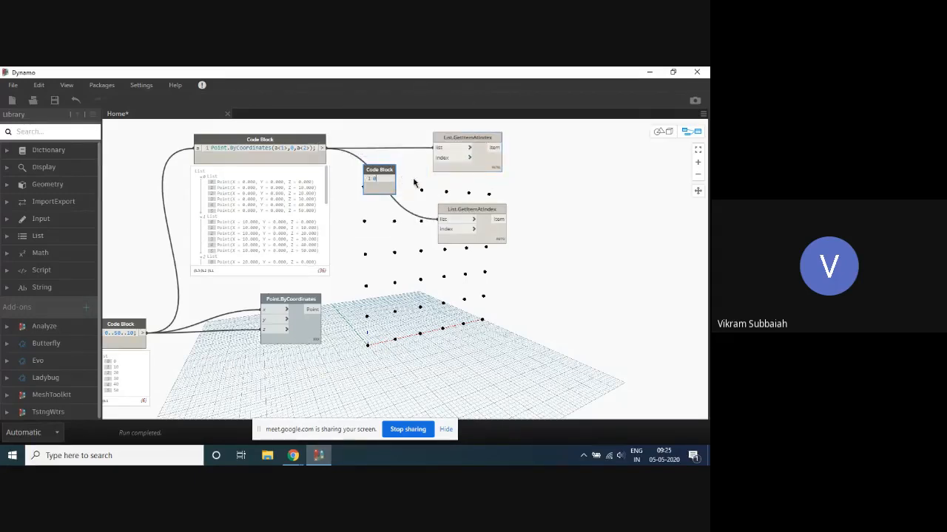
left_click(414, 184)
left_click_drag(393, 178, 437, 165)
- Create a code block with the value 1 and connect it to the lower List.GetItemAtIndex node's index input
double_click(387, 245)
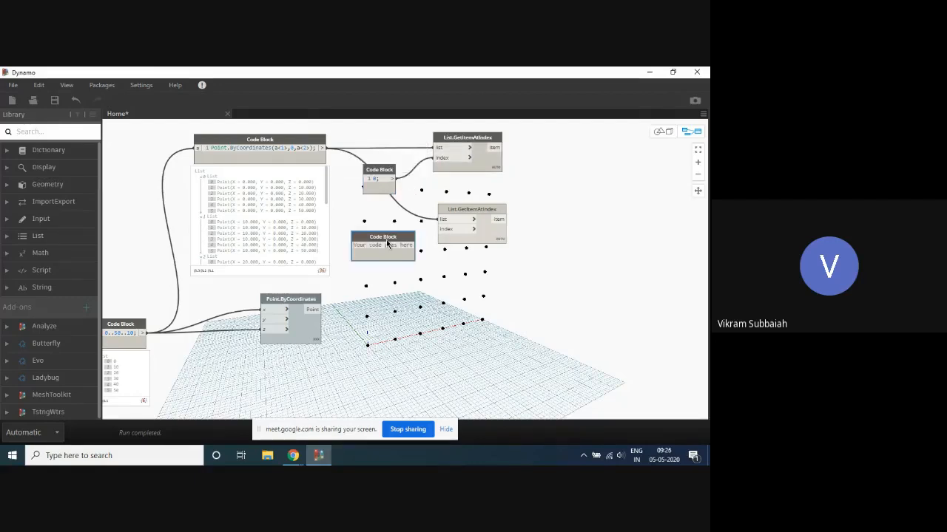
type("1")
left_click(405, 258)
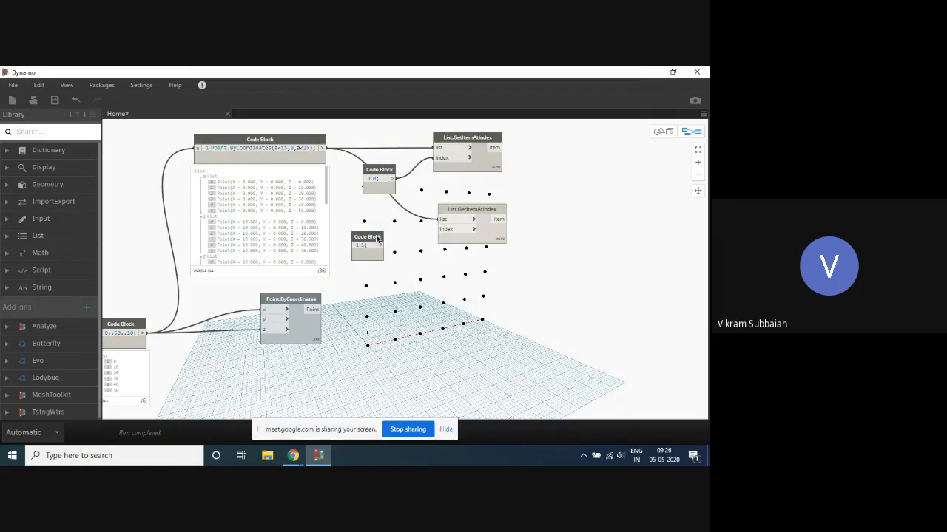
left_click_drag(368, 236, 474, 228)
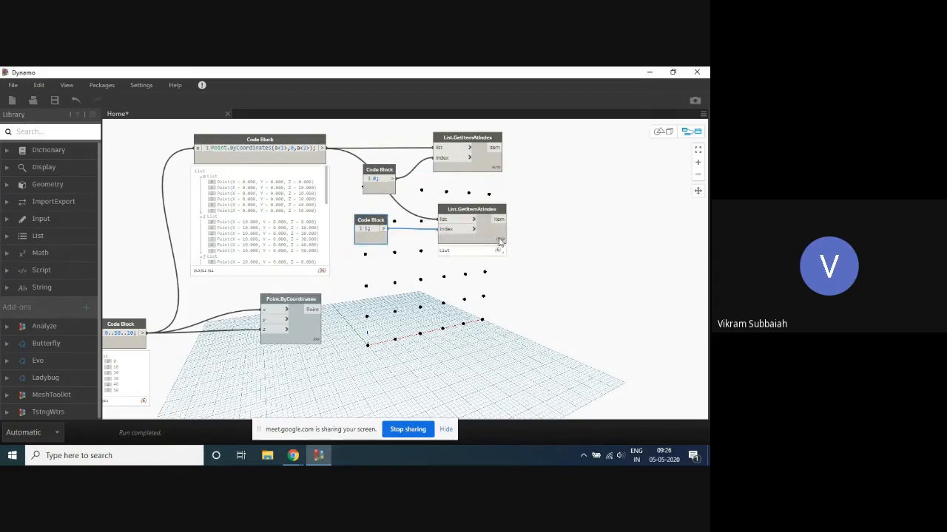
- Hide the points code block's geometry preview and examine which points the two List.GetItemAtIndex nodes extract
left_click(485, 163)
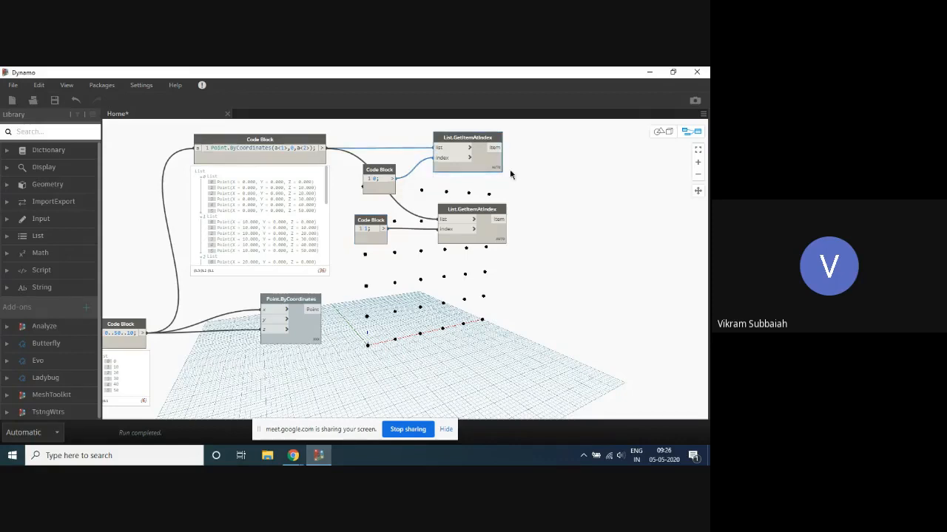
scroll(518, 170, "down", 3)
scroll(522, 167, "up", 4)
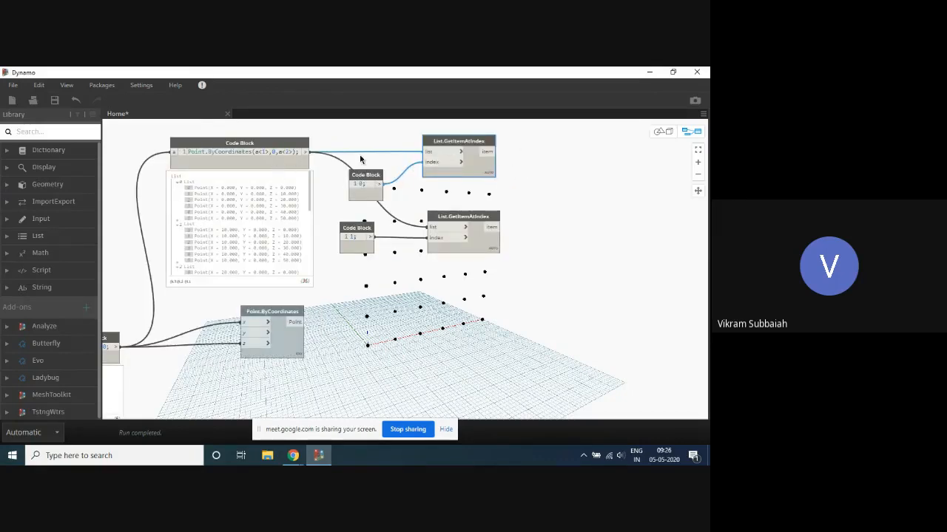
left_click(288, 167)
right_click(288, 167)
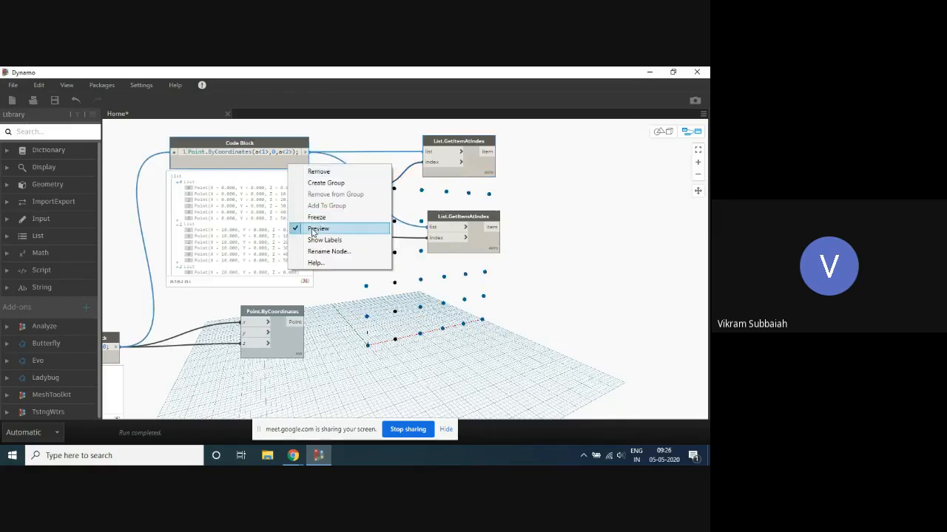
left_click(316, 227)
scroll(531, 156, "down", 1)
scroll(510, 185, "up", 2)
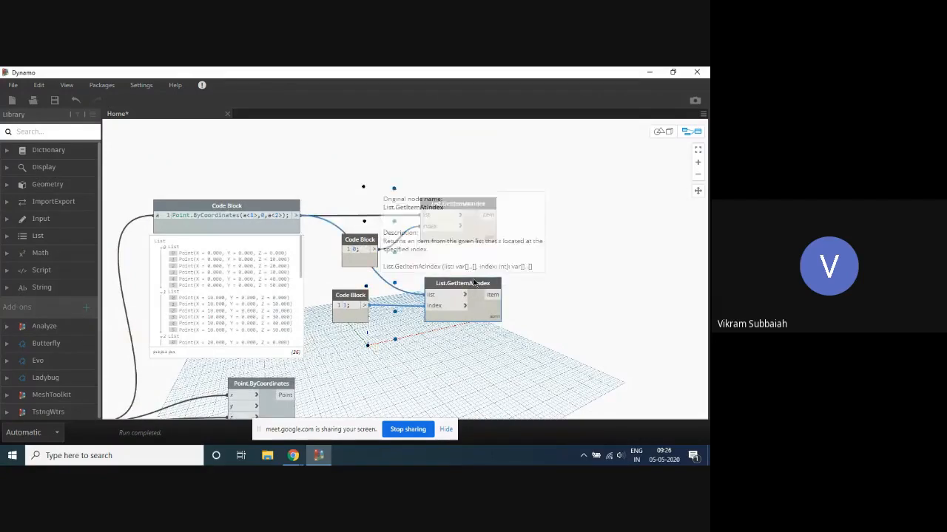
scroll(503, 194, "down", 1)
scroll(512, 205, "up", 1)
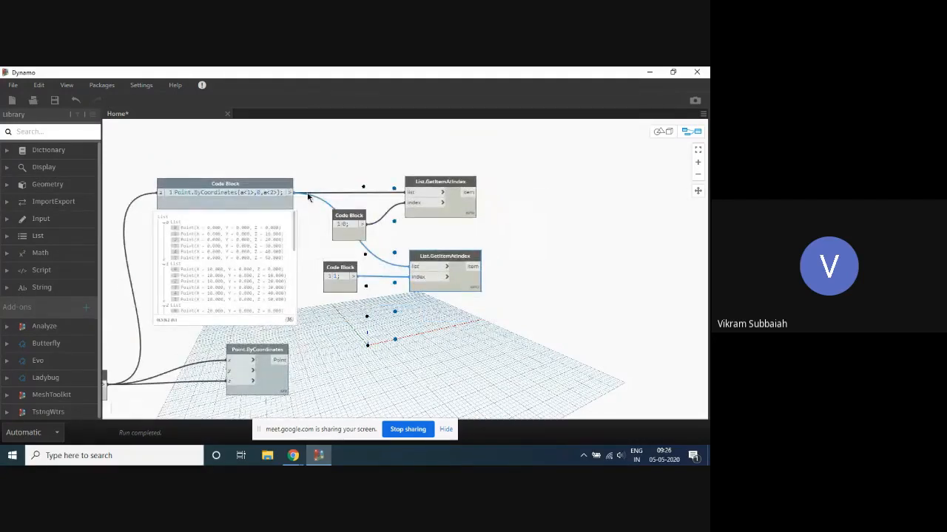
- Turn the points code block's geometry preview back on
right_click(272, 191)
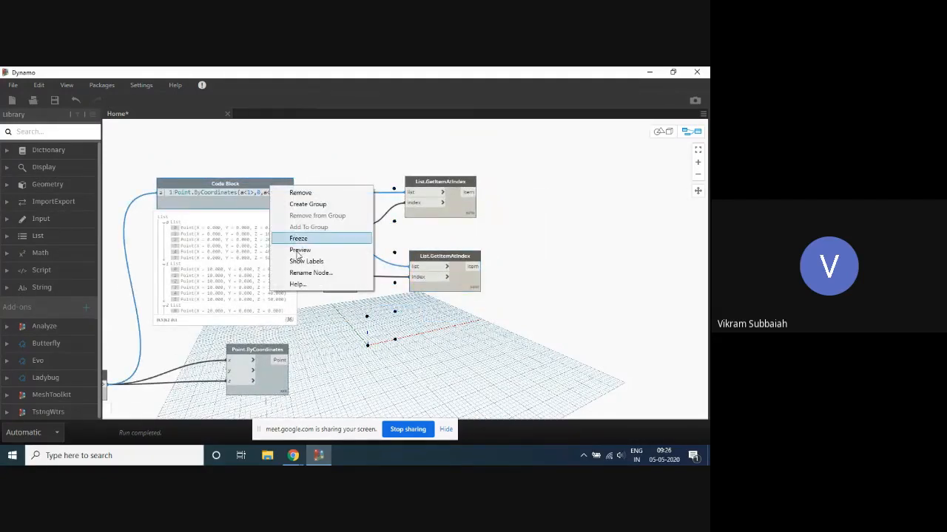
left_click(309, 253)
scroll(372, 130, "down", 2)
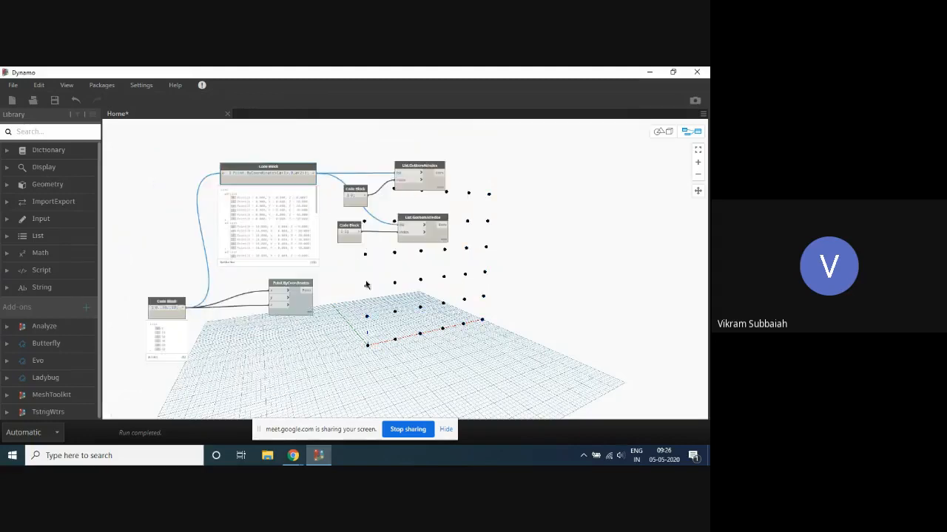
- Set the lacing of both List.GetItemAtIndex nodes to Longest
scroll(367, 285, "up", 2)
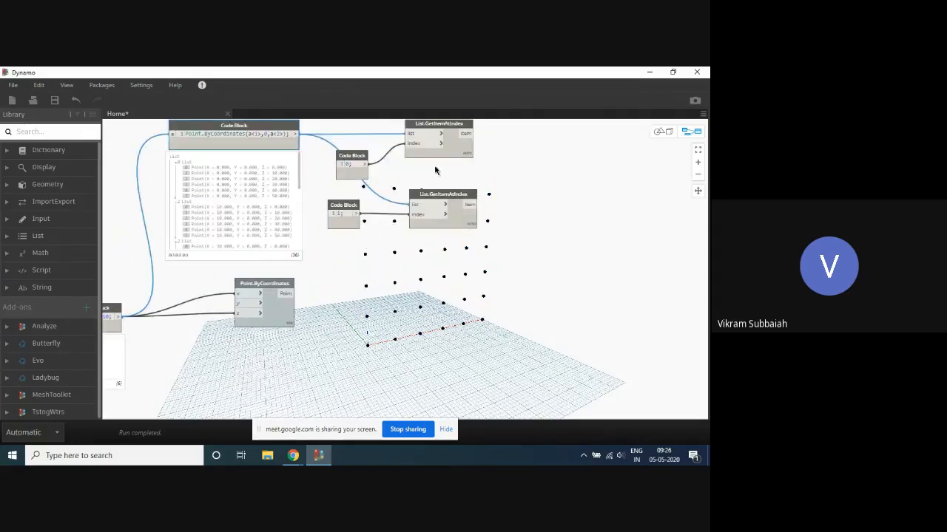
scroll(435, 172, "up", 2)
right_click(474, 149)
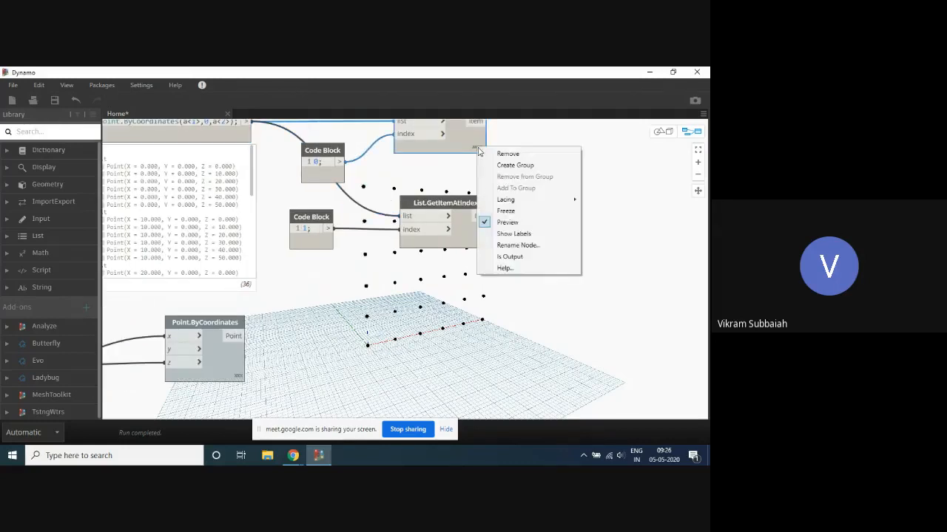
mouse_move(523, 201)
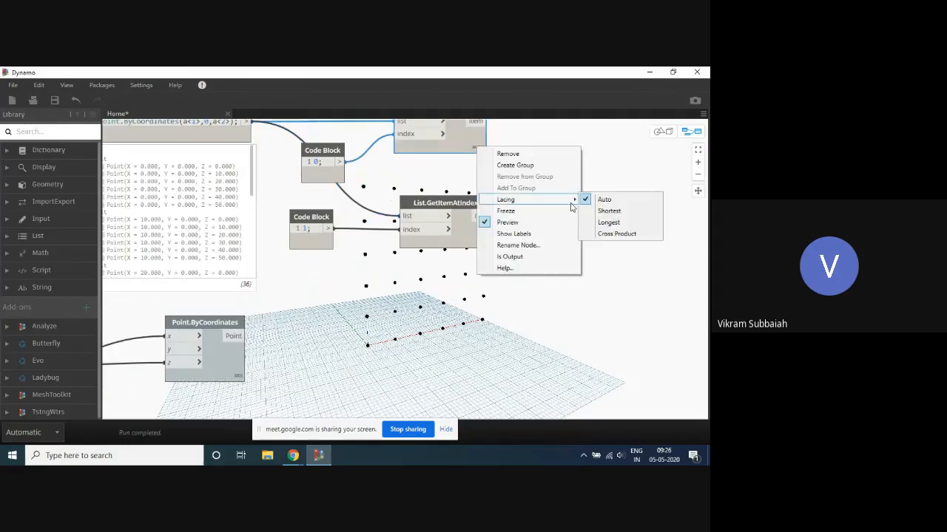
left_click(632, 223)
right_click(486, 245)
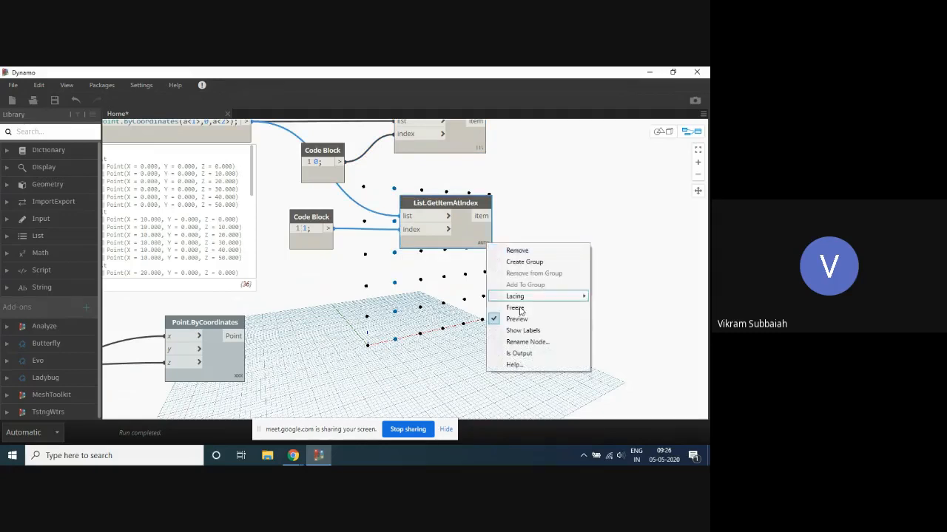
mouse_move(533, 298)
left_click(619, 308)
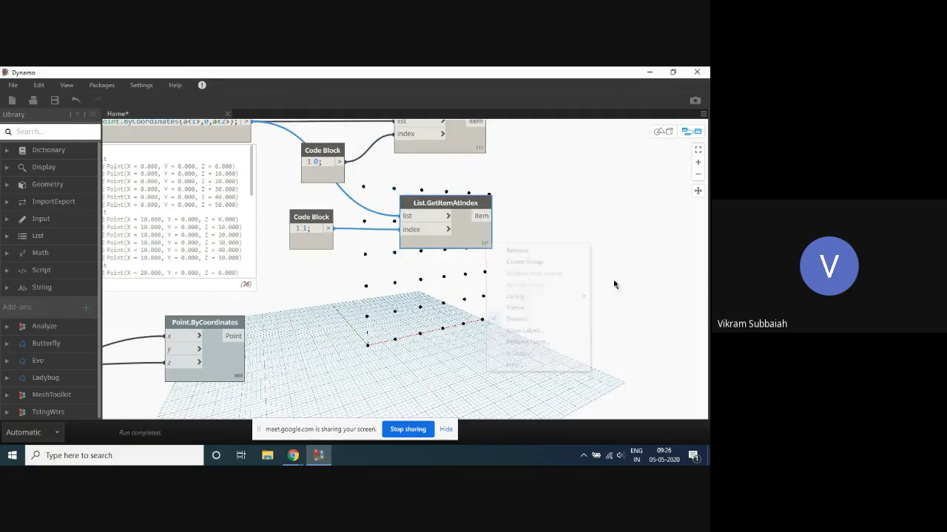
- Hide the point grid's preview to examine the points extracted with Longest lacing, and restore the grid preview
scroll(564, 237, "down", 3)
scroll(412, 350, "up", 2)
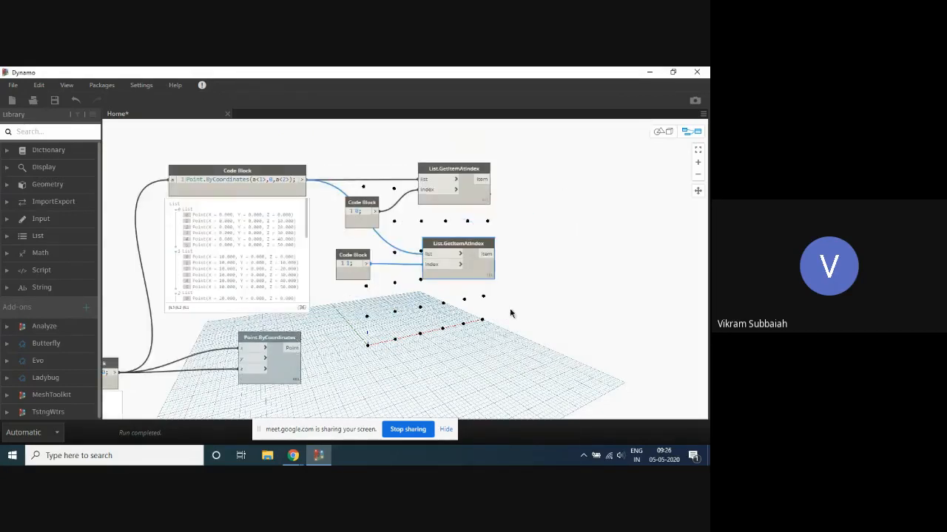
right_click(258, 173)
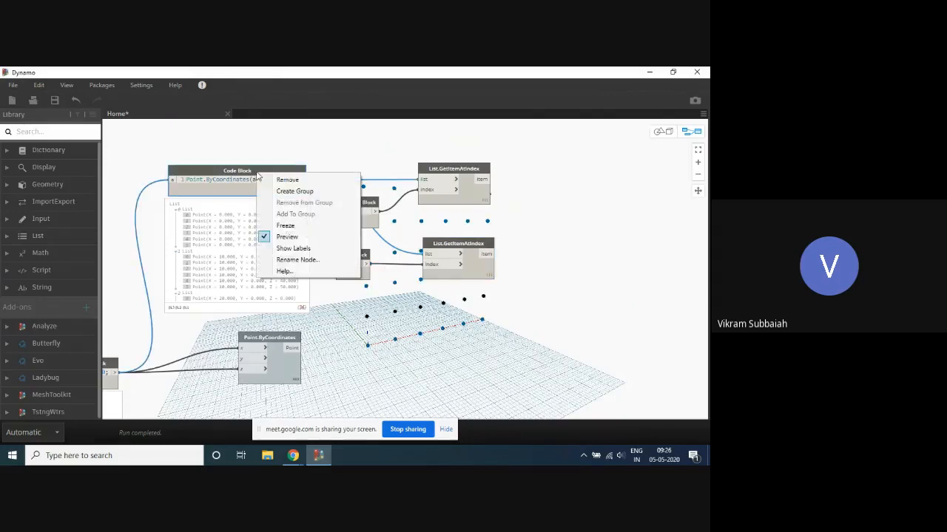
left_click(305, 235)
scroll(390, 151, "down", 5)
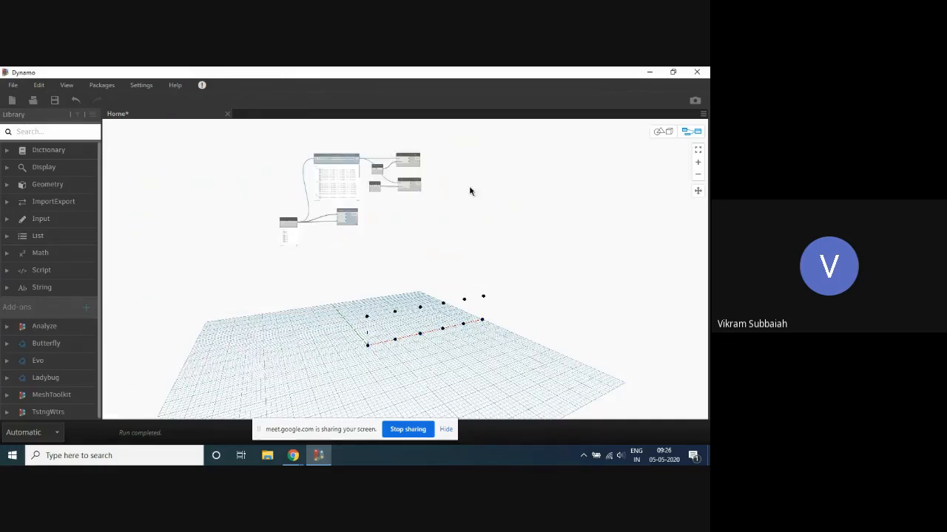
scroll(391, 165, "up", 6)
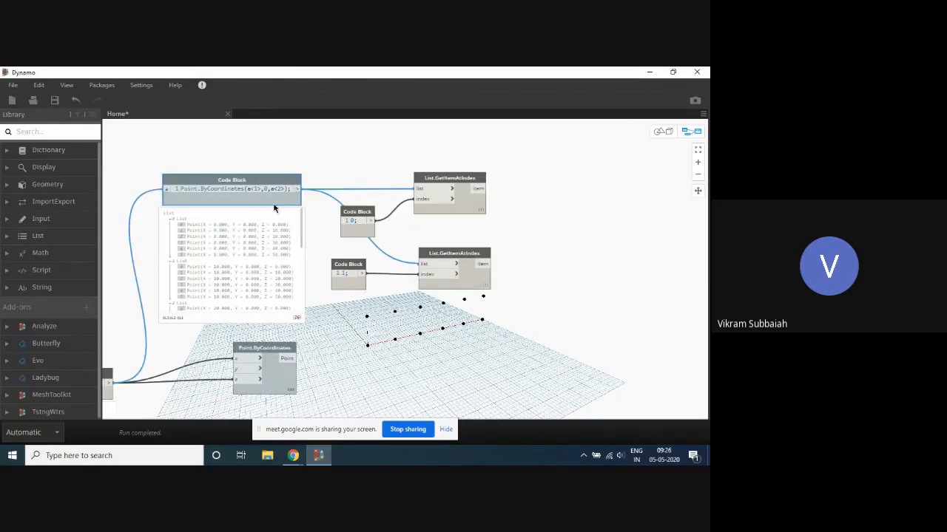
right_click(279, 198)
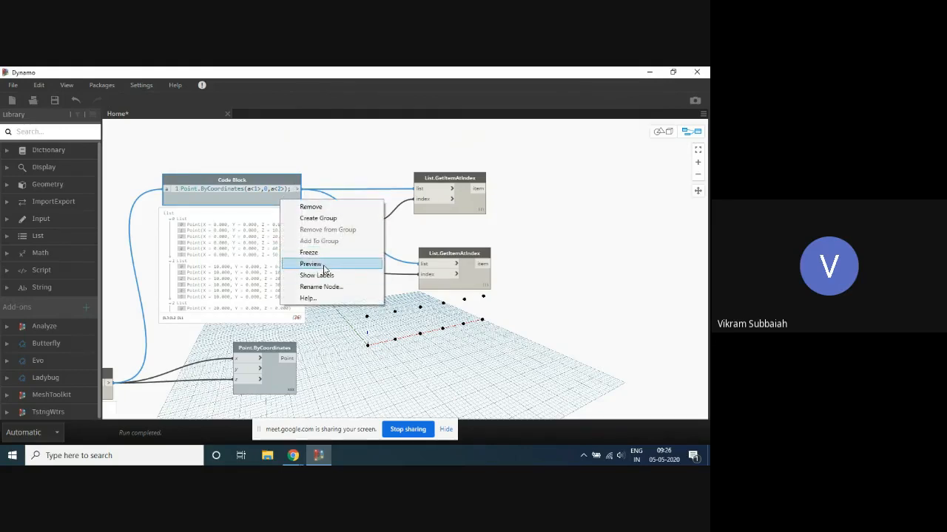
left_click(324, 266)
scroll(377, 167, "up", 5)
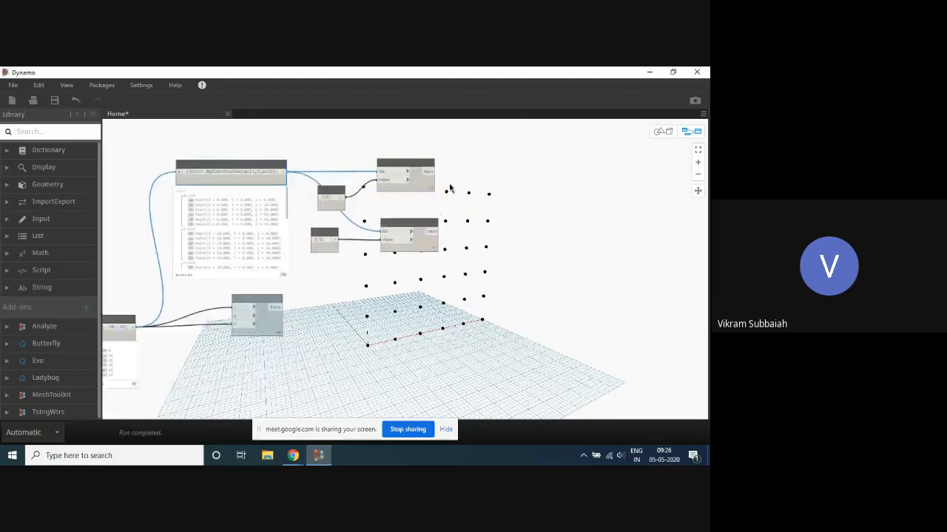
- Add a Line.ByStartPointEndPoint node and place it beside the two List.GetItemAtIndex nodes
right_click(445, 216)
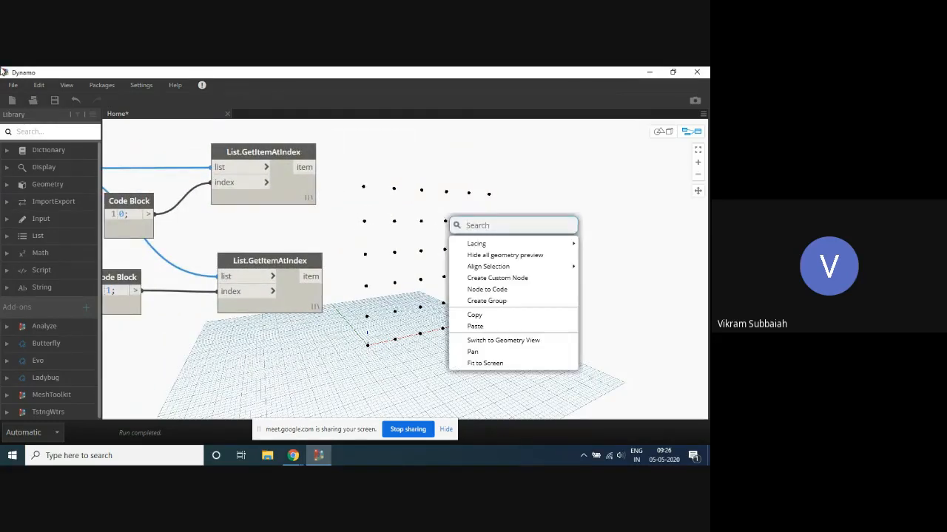
type("line")
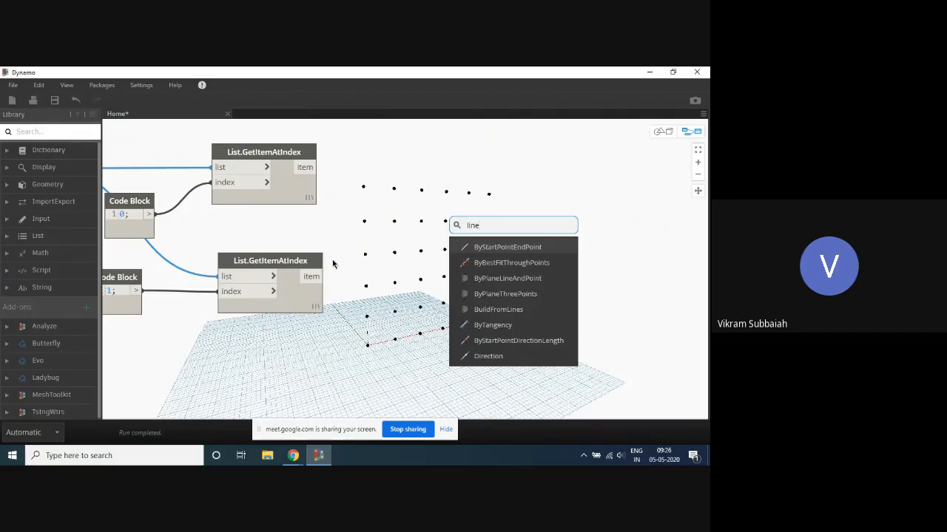
left_click(492, 247)
left_click_drag(518, 255, 431, 209)
- Connect the upper List.GetItemAtIndex node's item to the line's startPoint and the lower node's item to its endPoint
left_click_drag(316, 167, 418, 223)
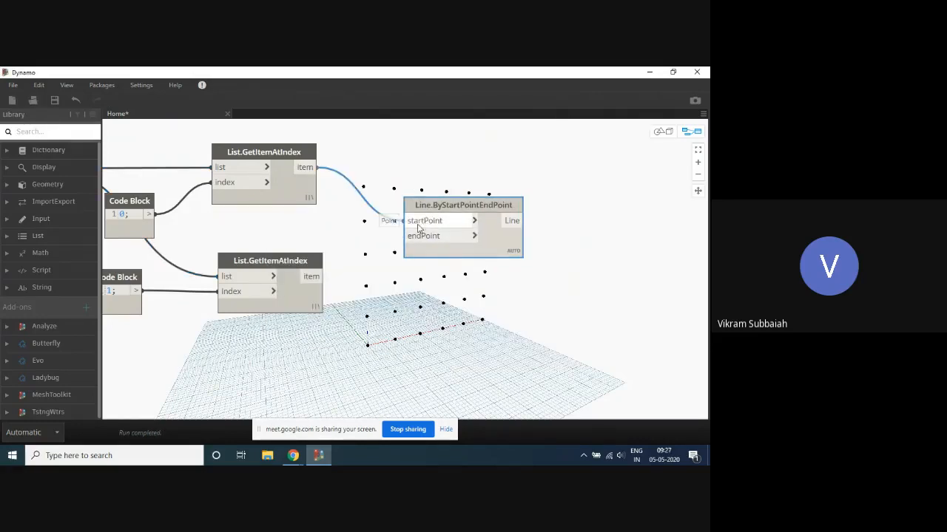
left_click_drag(318, 277, 433, 235)
scroll(477, 177, "down", 1)
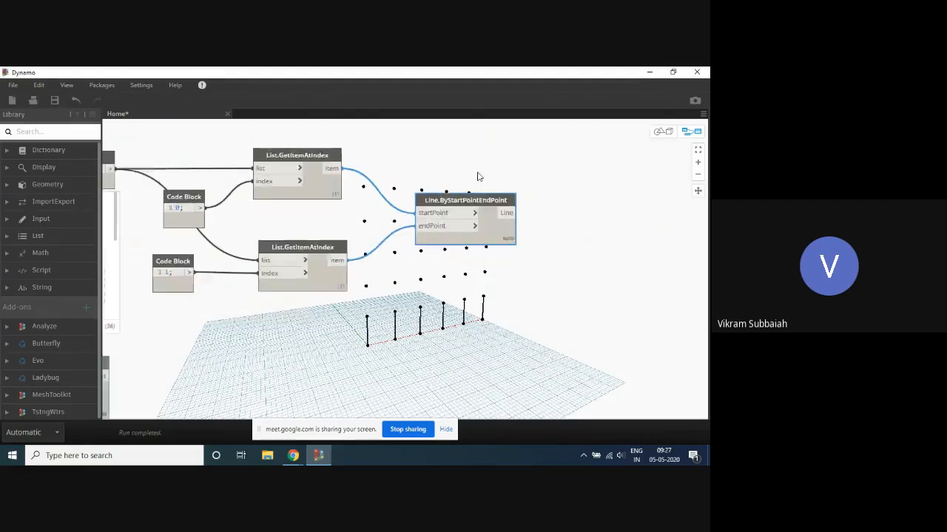
scroll(473, 174, "down", 2)
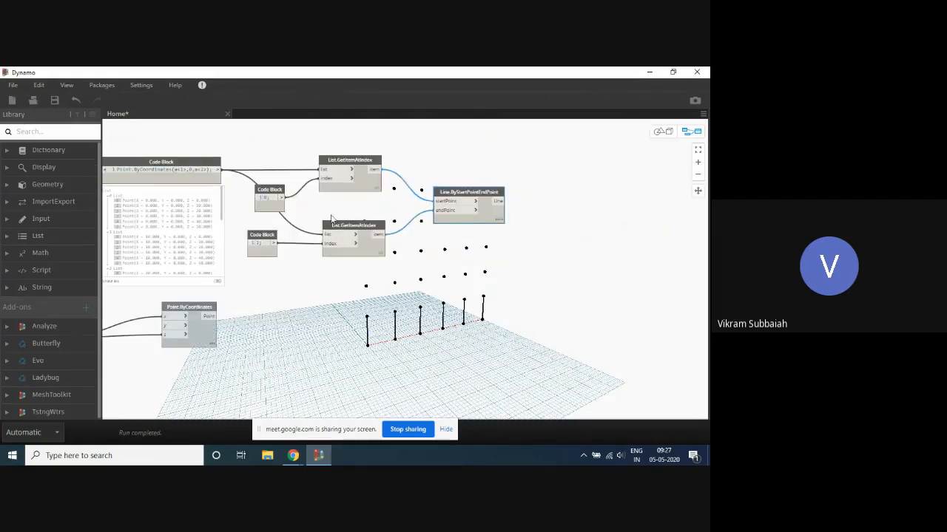
scroll(416, 182, "up", 1)
middle_click_drag(431, 160, 424, 217)
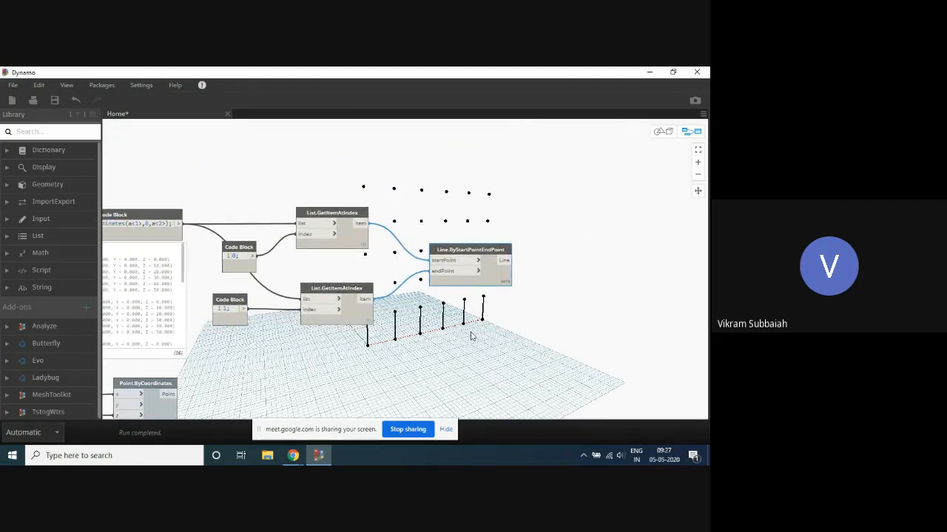
scroll(496, 184, "down", 3)
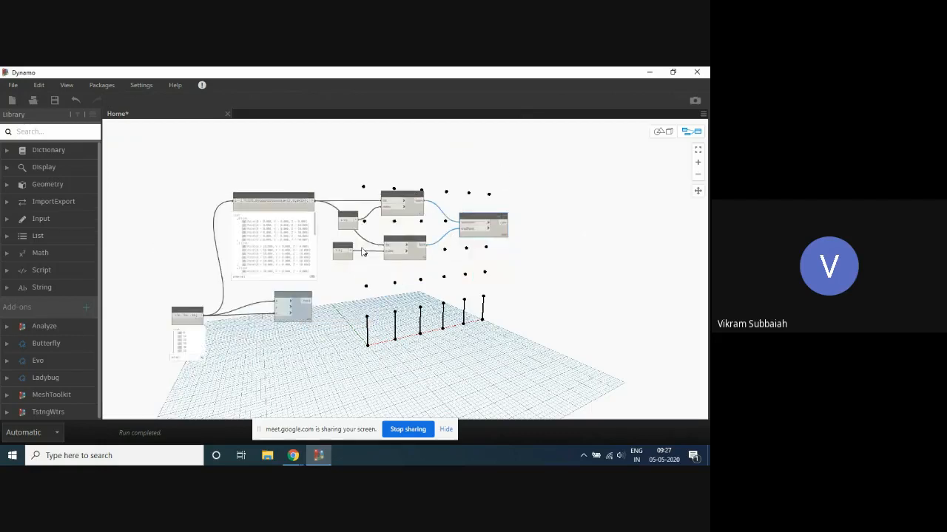
scroll(360, 244, "up", 3)
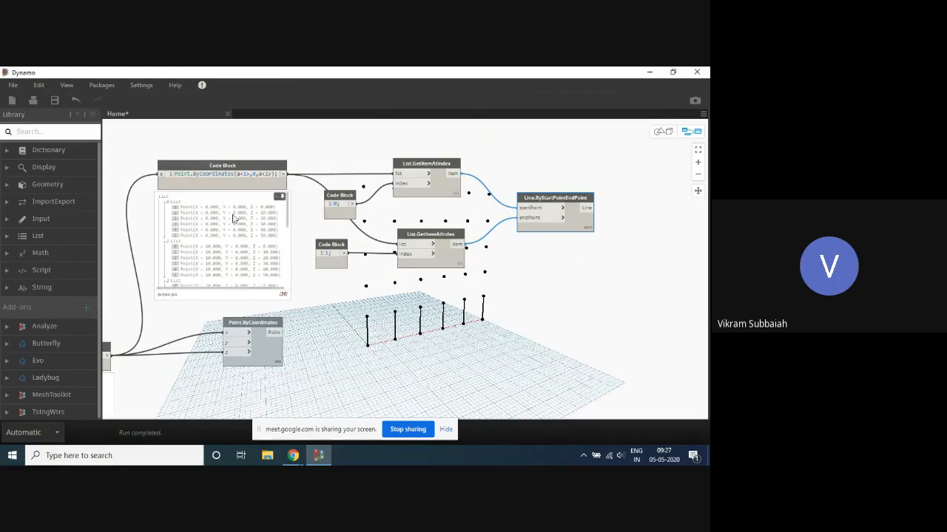
- Set the upper index Code Block to 0..4 and the lower index Code Block to 1..5
scroll(190, 219, "down", 5)
scroll(185, 230, "down", 2)
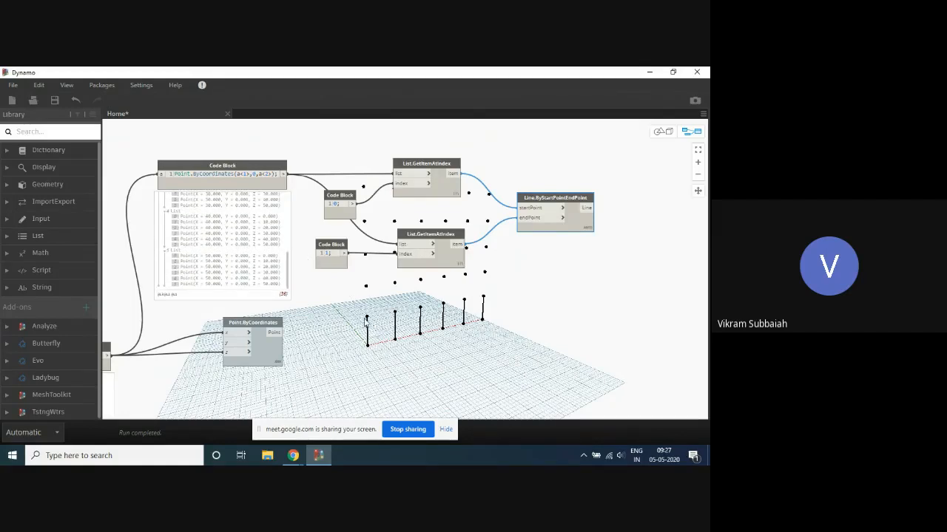
scroll(366, 204, "up", 3)
double_click(331, 208)
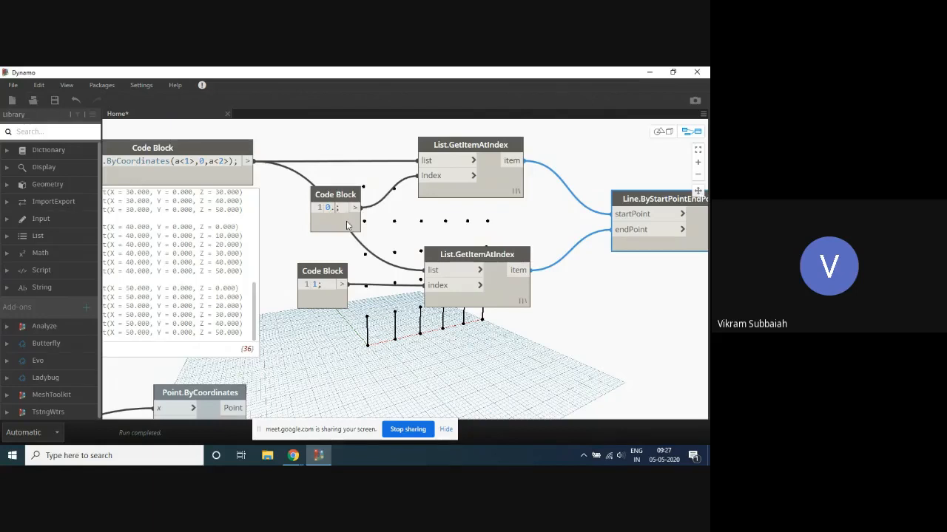
type("..4")
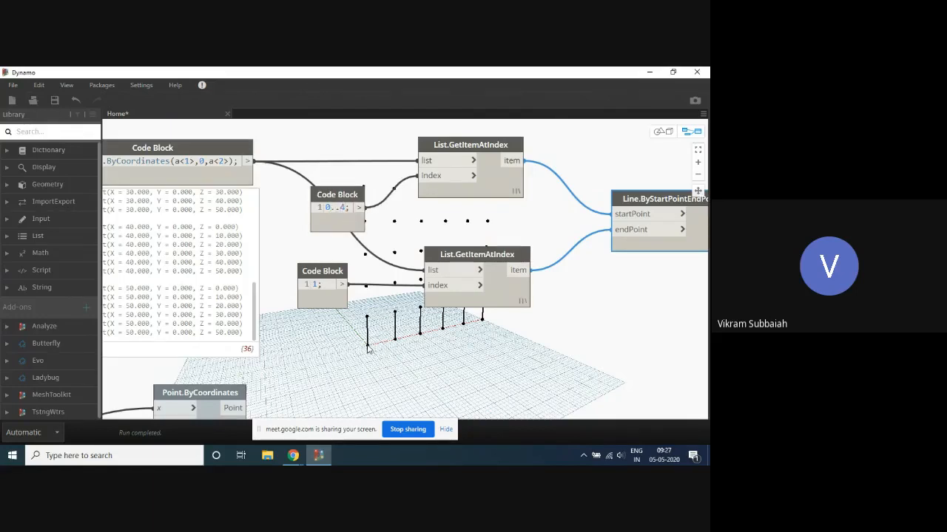
left_click(317, 286)
type("..5")
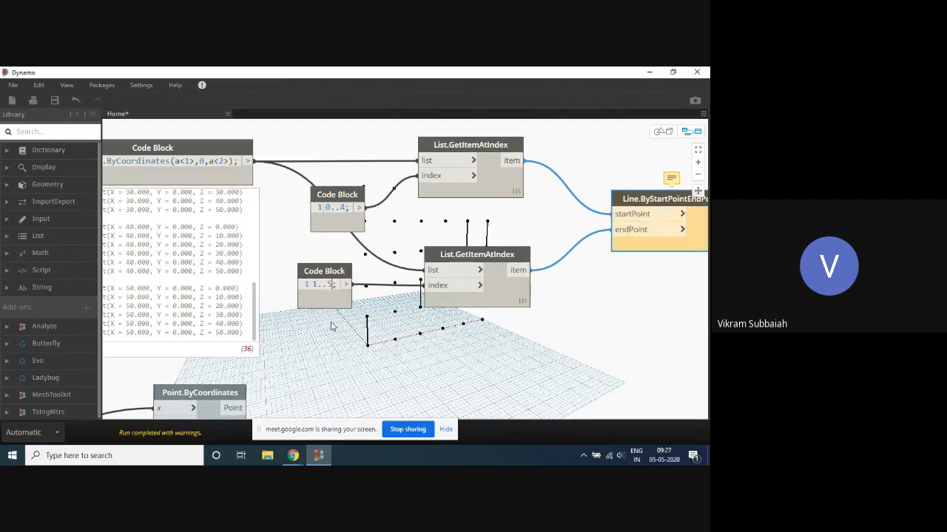
left_click(335, 349)
scroll(328, 167, "down", 5)
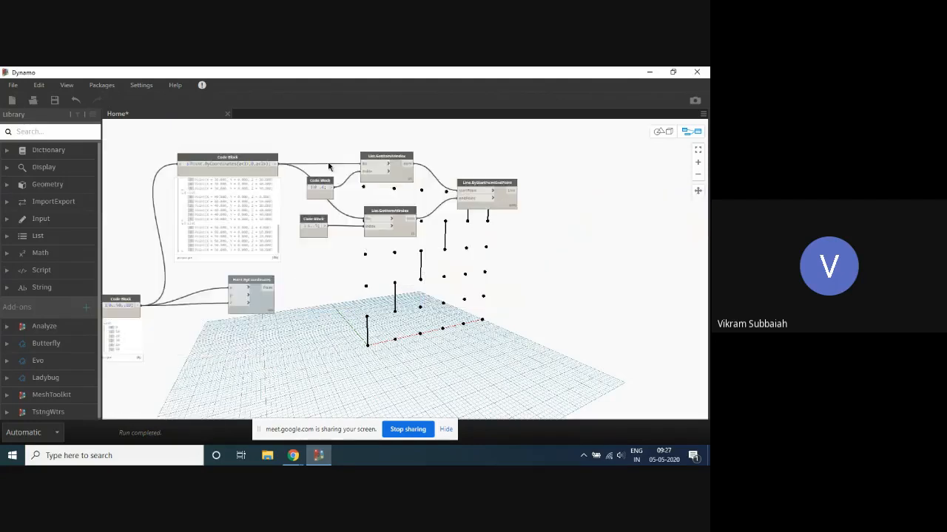
- Set the lacing of both List.GetItemAtIndex nodes to Cross Product
scroll(485, 202, "up", 3)
middle_click_drag(548, 275, 532, 240)
scroll(311, 254, "down", 2)
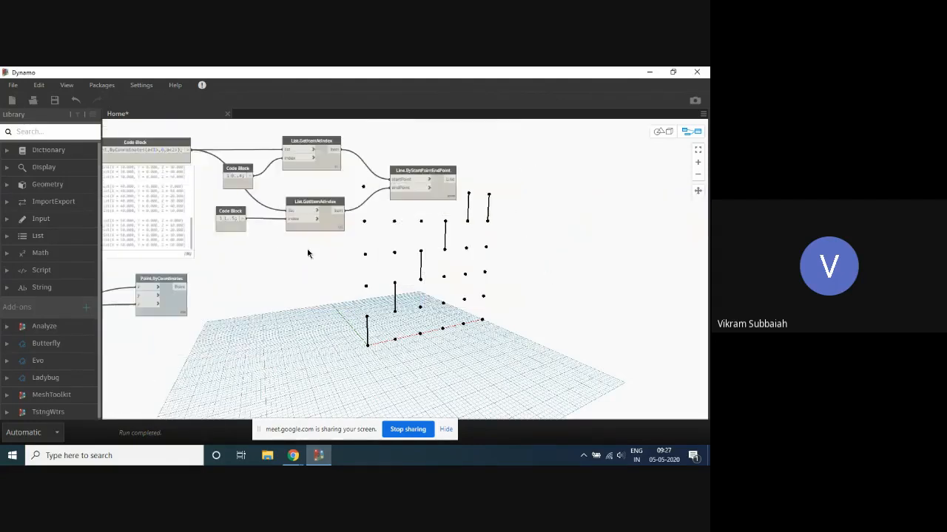
scroll(408, 198, "up", 1)
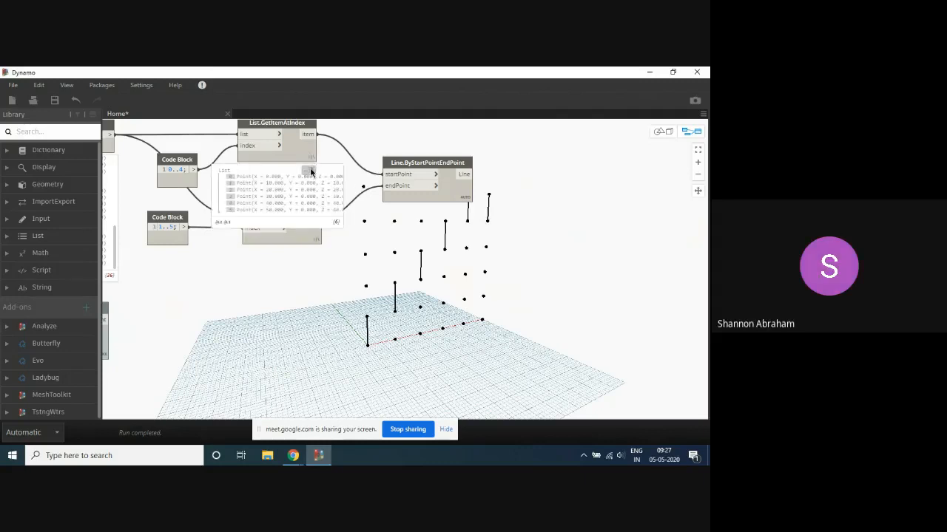
scroll(318, 159, "down", 2)
scroll(318, 159, "up", 2)
right_click(302, 175)
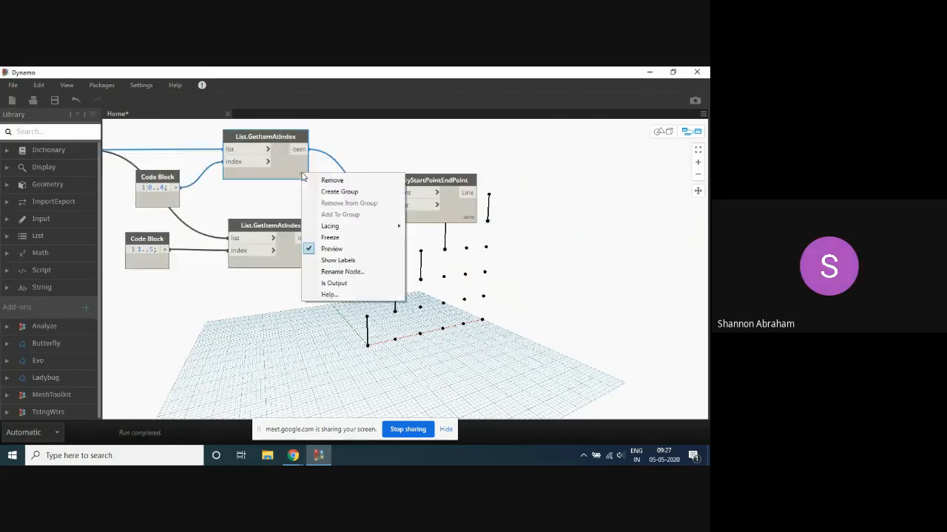
mouse_move(351, 226)
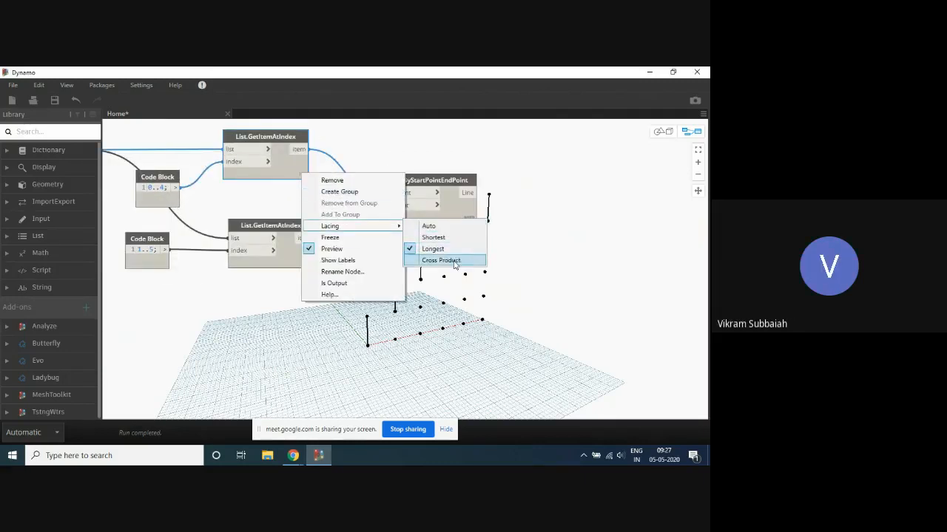
left_click(445, 261)
right_click(304, 262)
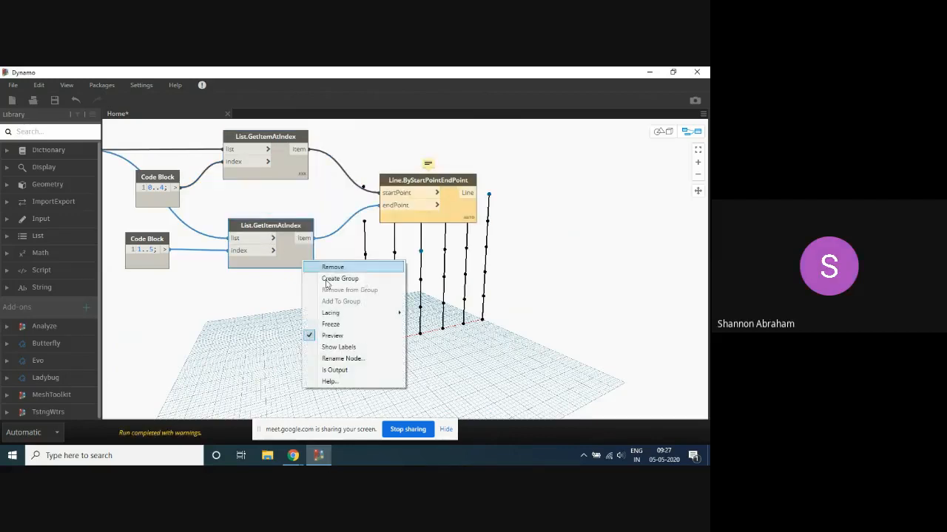
mouse_move(370, 313)
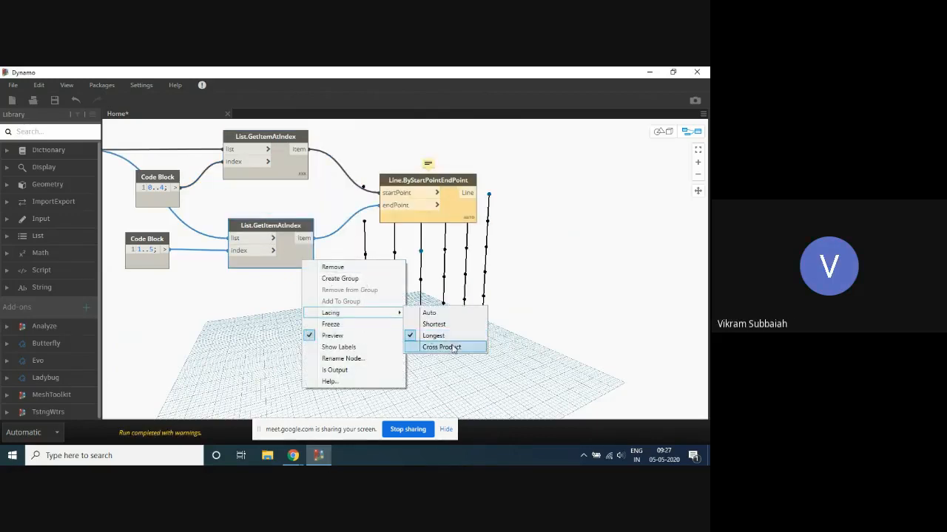
left_click(436, 347)
scroll(517, 261, "down", 5)
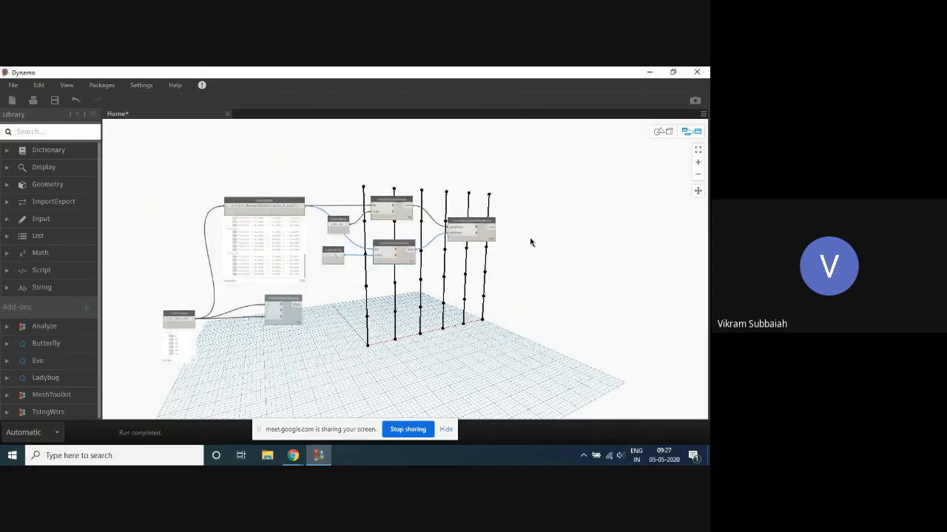
scroll(516, 247, "up", 6)
middle_click_drag(389, 294, 438, 281)
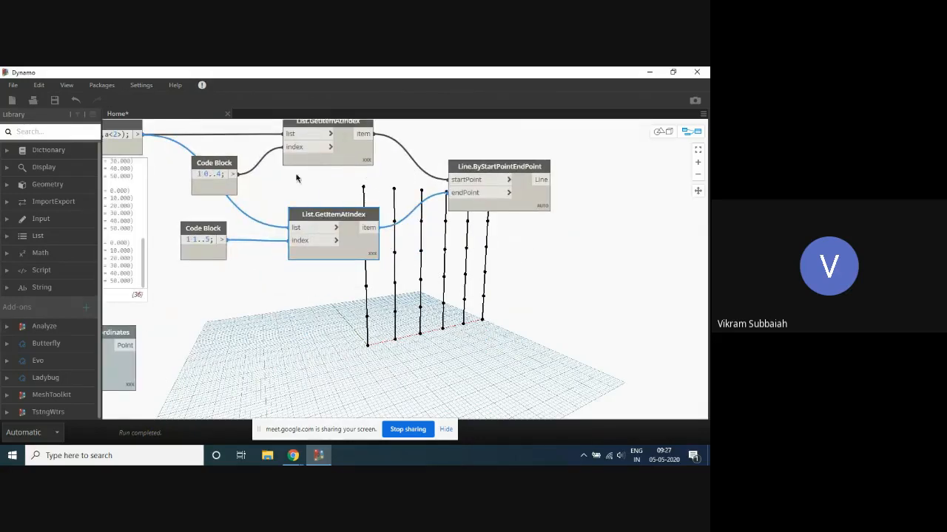
scroll(296, 177, "up", 1)
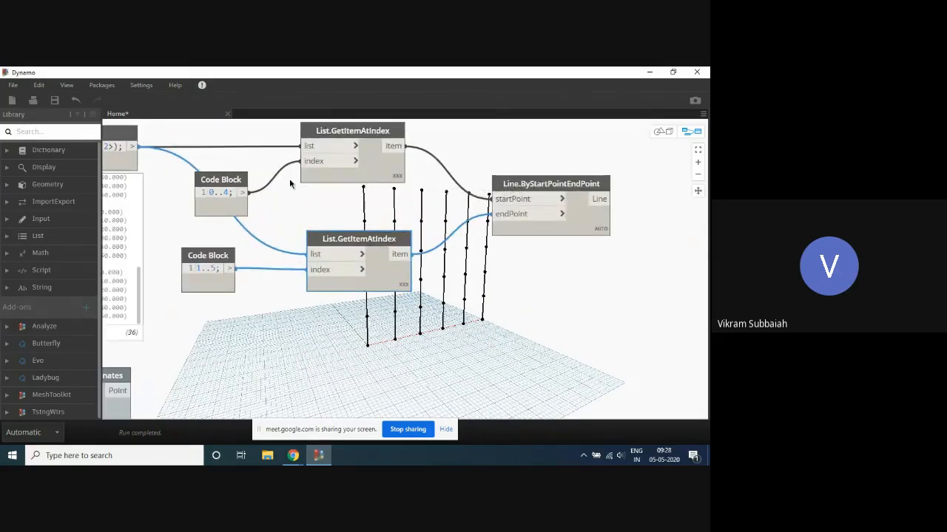
- Set the lacing of both List.GetItemAtIndex nodes to Auto
left_click_drag(227, 210, 223, 209)
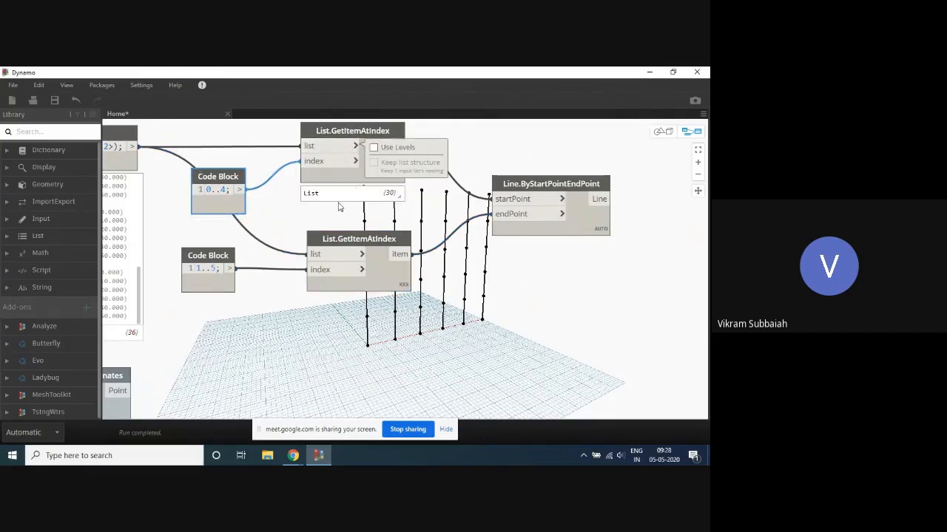
left_click(354, 204)
right_click(392, 177)
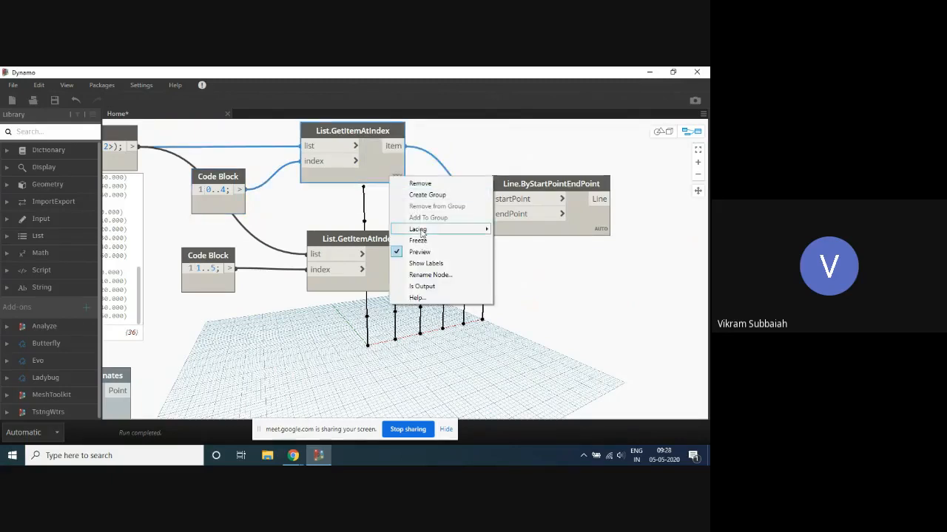
mouse_move(467, 232)
left_click(522, 240)
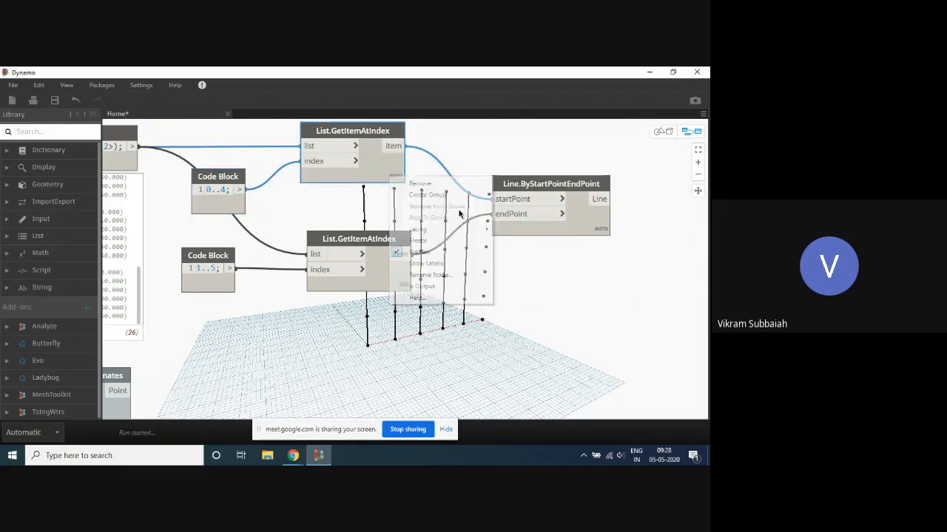
left_click(356, 146)
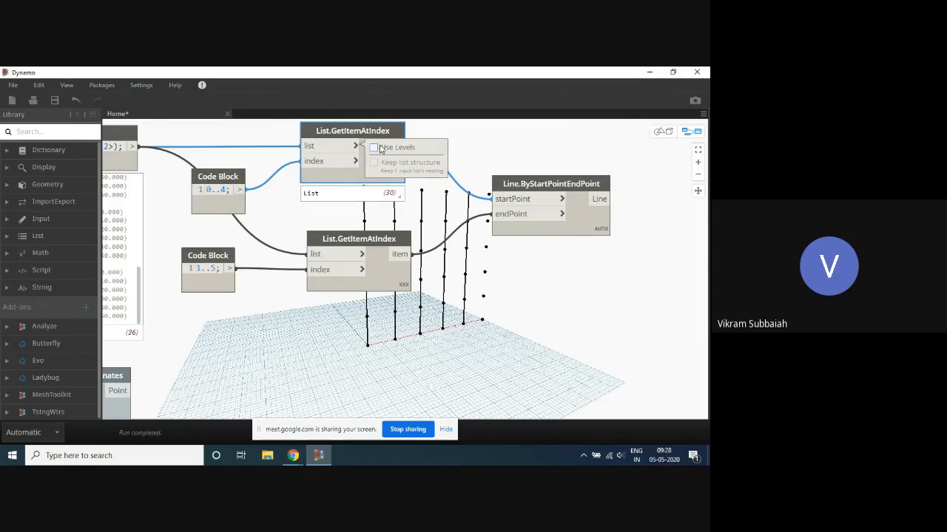
right_click(378, 238)
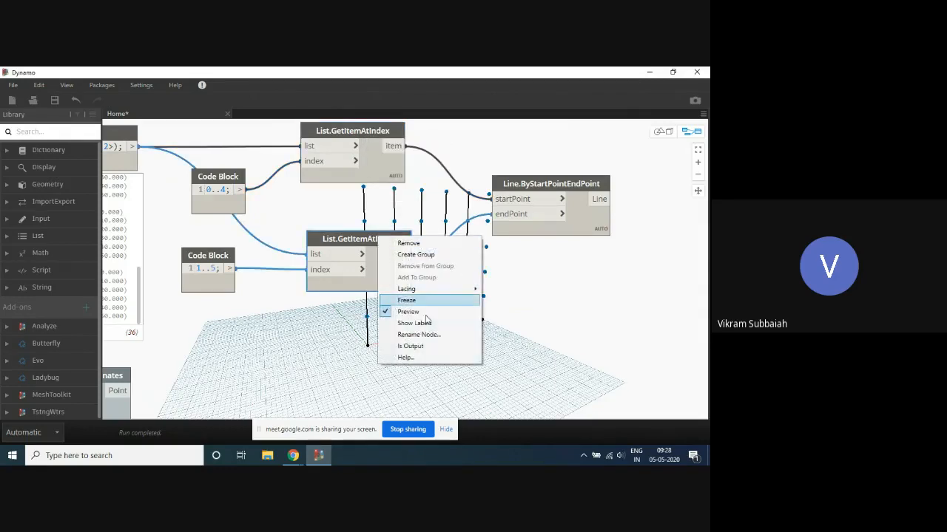
left_click(360, 332)
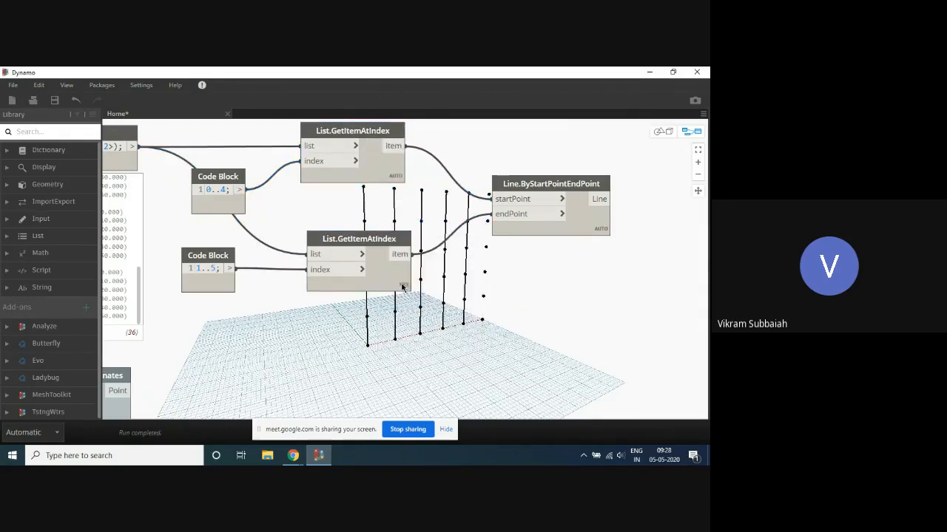
right_click(412, 296)
mouse_move(436, 337)
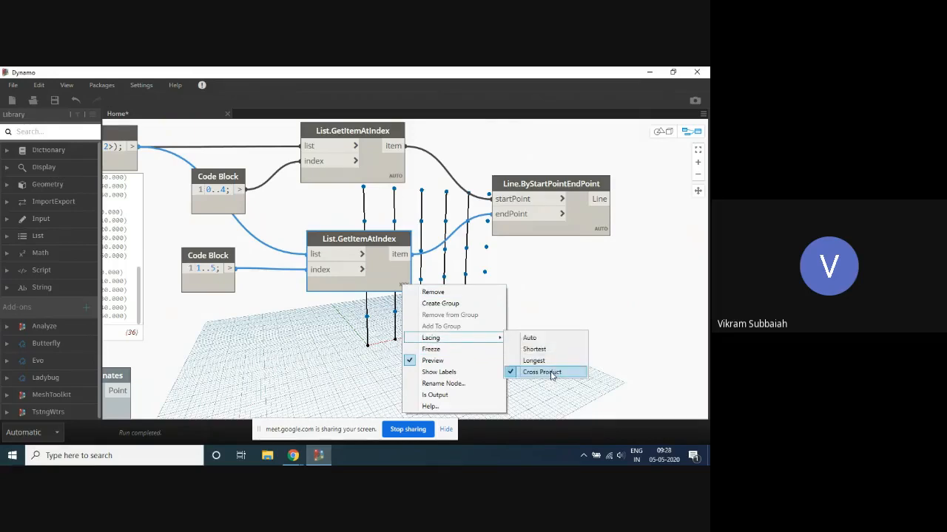
left_click(547, 341)
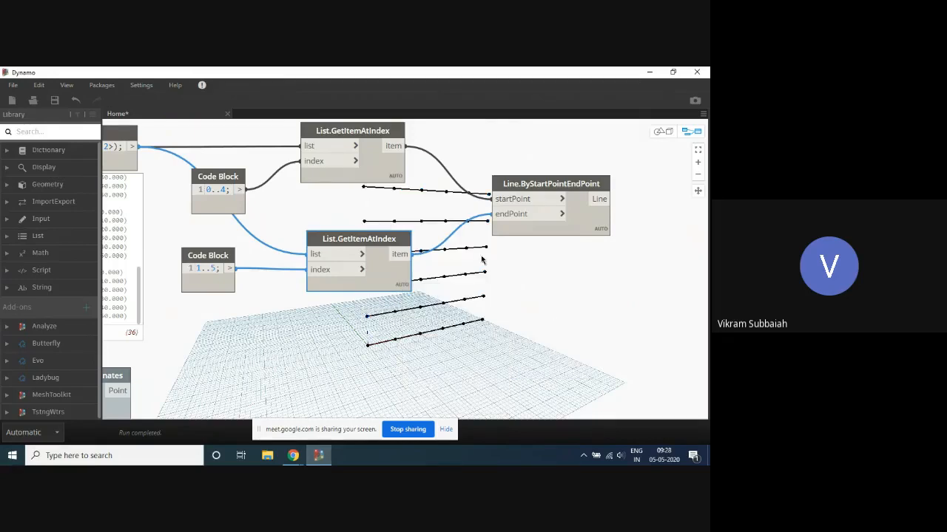
- Enable Use Levels on the list and index inputs of the upper List.GetItemAtIndex node, keeping the 0..4 Code Block connected to its index
left_click(438, 185)
scroll(412, 192, "up", 4)
scroll(343, 162, "down", 2)
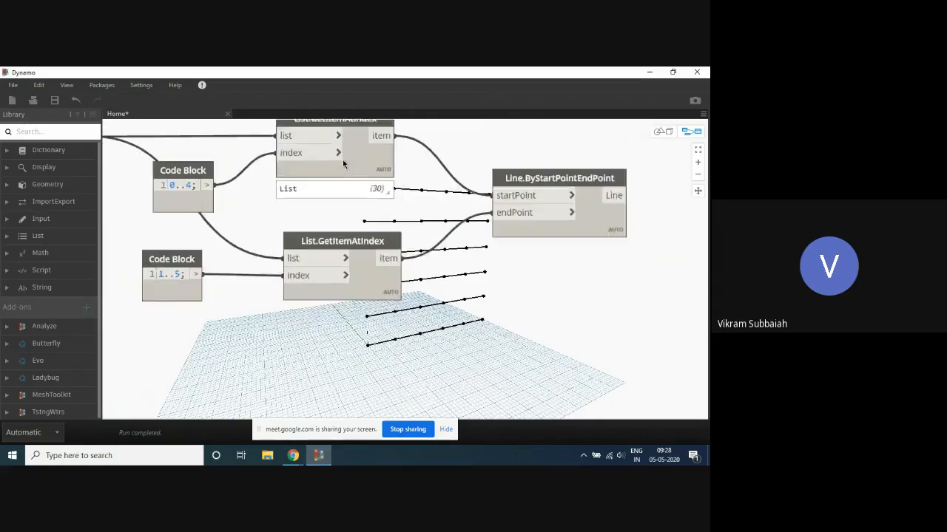
scroll(342, 160, "down", 2)
left_click(340, 144)
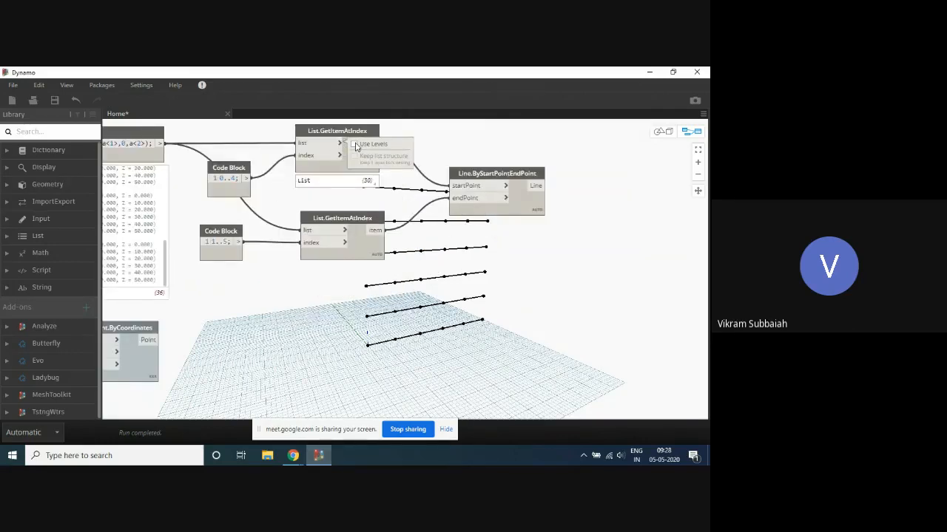
left_click(355, 145)
left_click(298, 155)
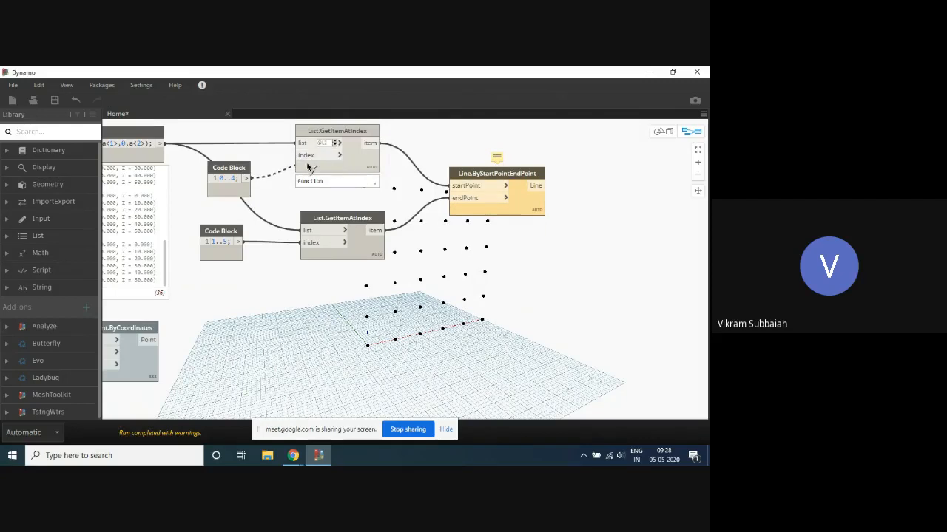
left_click(300, 155)
left_click(340, 155)
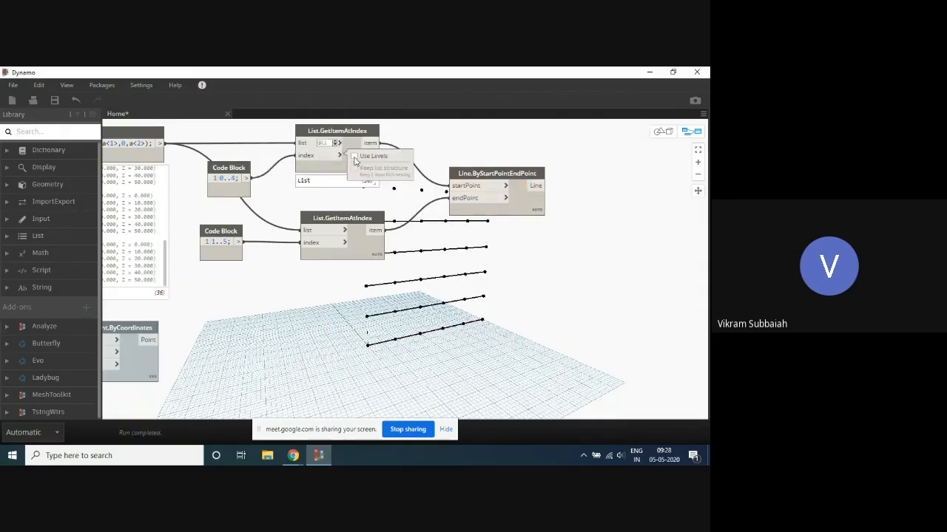
left_click(355, 157)
- Set both the list and index levels of the upper List.GetItemAtIndex node to L1
scroll(298, 156, "up", 3)
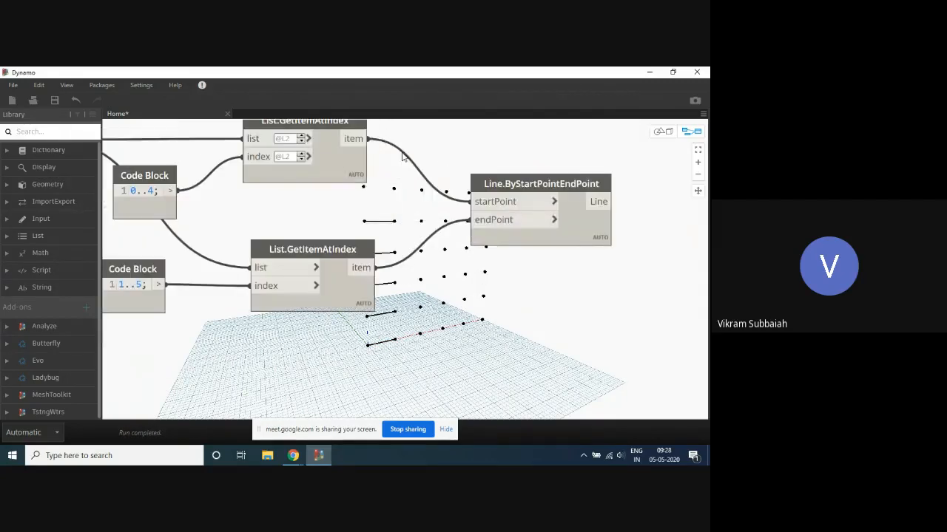
left_click(302, 141)
left_click(302, 160)
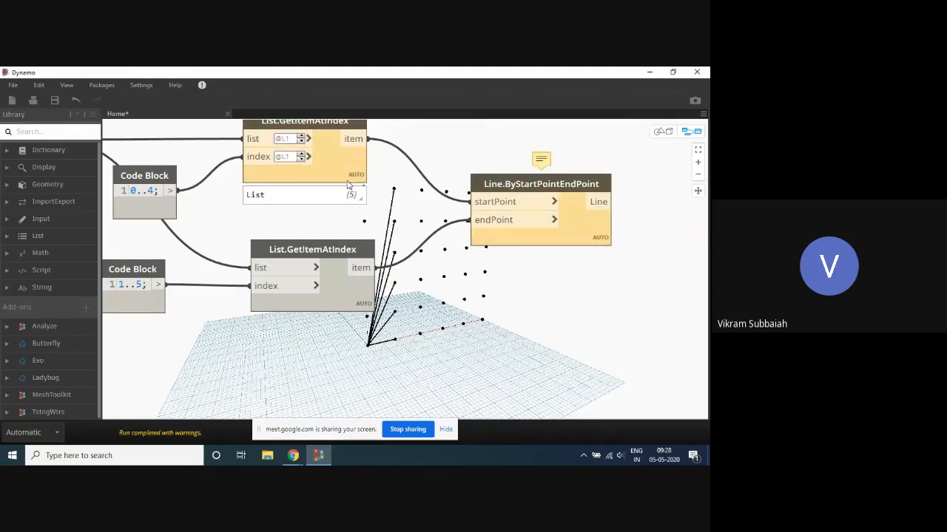
scroll(389, 184, "down", 3)
scroll(399, 200, "up", 2)
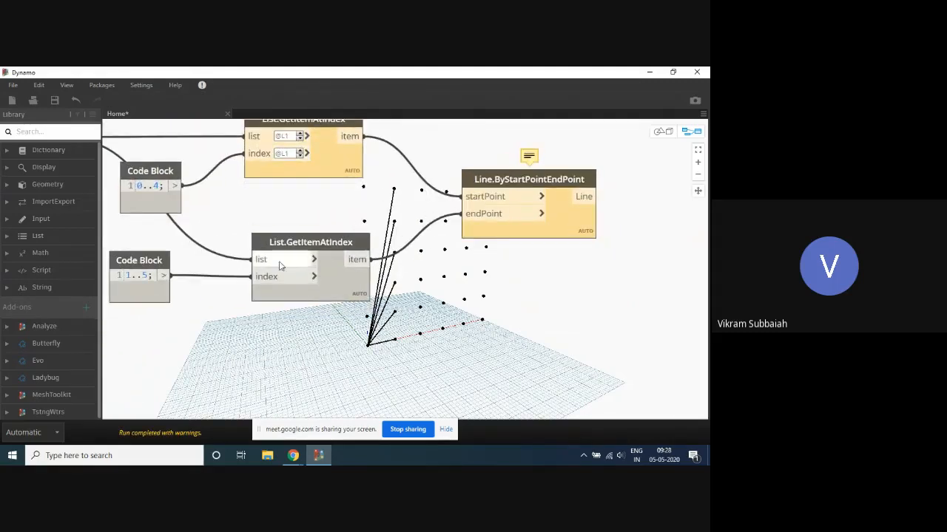
- Enable Use Levels on the list and index inputs of the lower List.GetItemAtIndex node
left_click(313, 259)
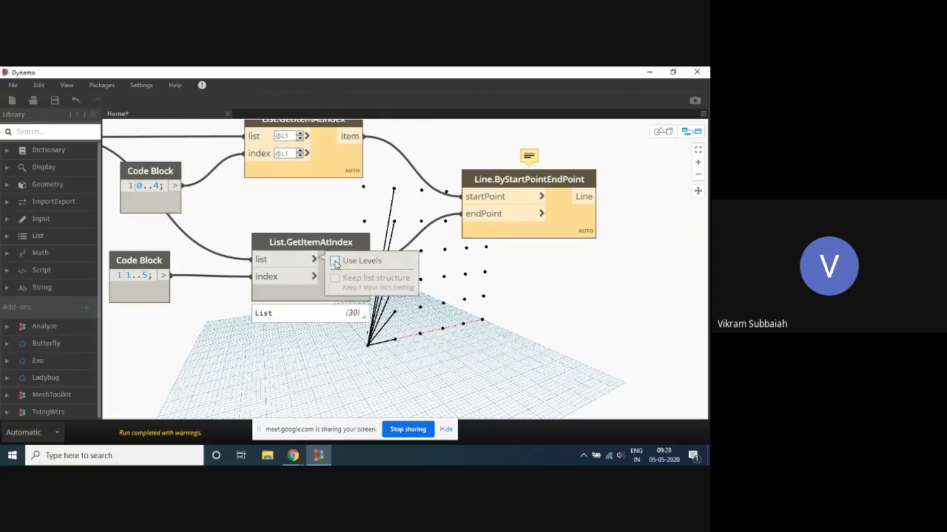
left_click(335, 261)
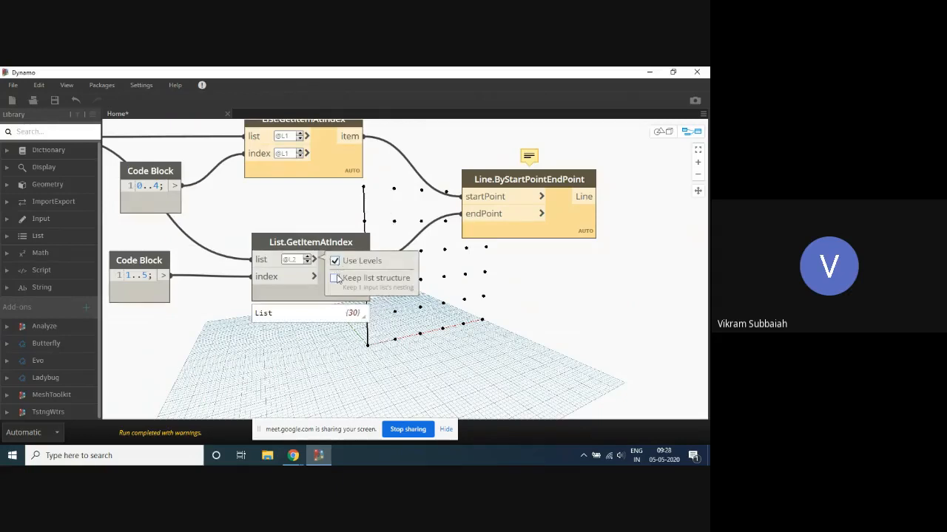
left_click(313, 276)
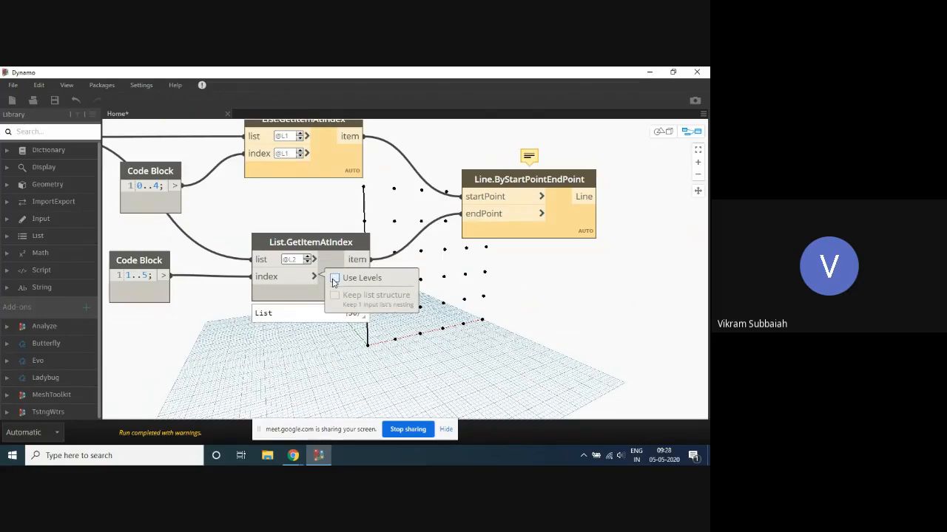
left_click(335, 278)
- Try level L1 on both inputs of the lower List.GetItemAtIndex node, and return its list level to L2
left_click(308, 262)
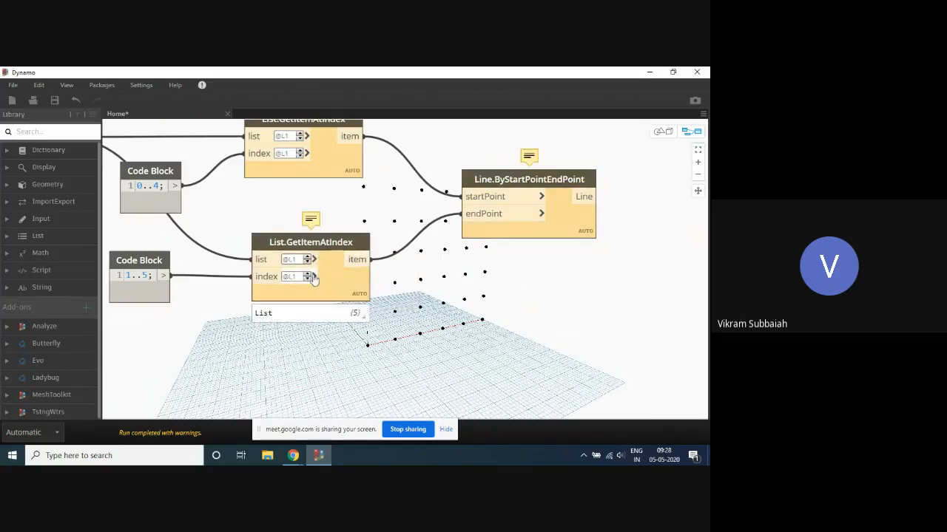
left_click(314, 277)
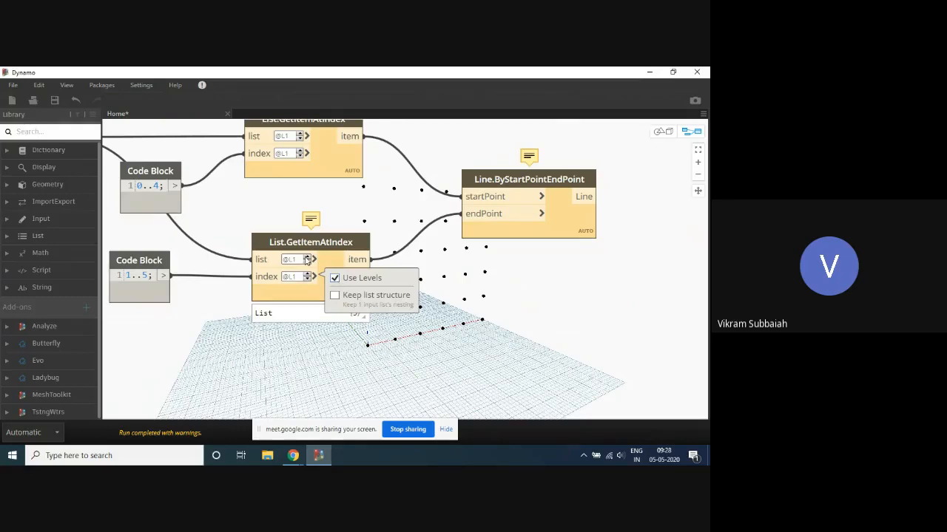
left_click(306, 258)
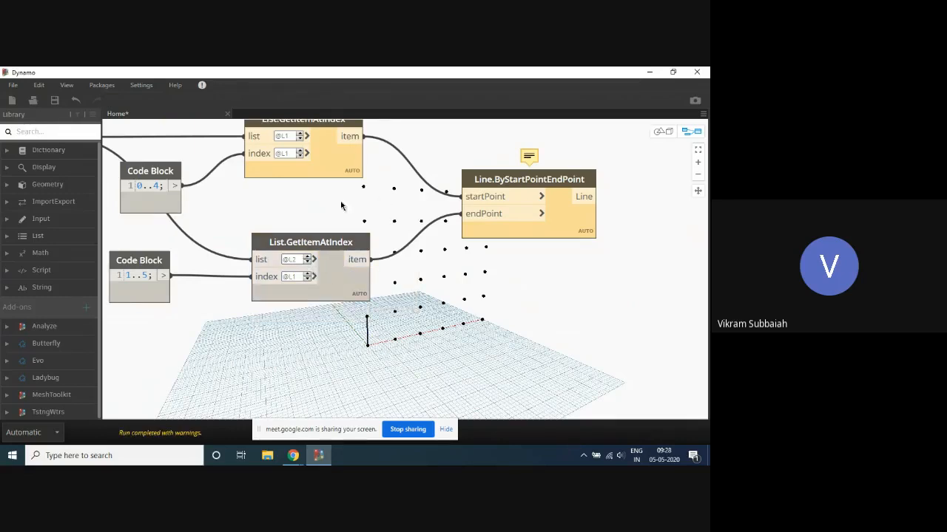
- Set the upper List.GetItemAtIndex node's list and index levels to L2, and the lower node's index level to L2
middle_click_drag(342, 193, 328, 235)
left_click(285, 176)
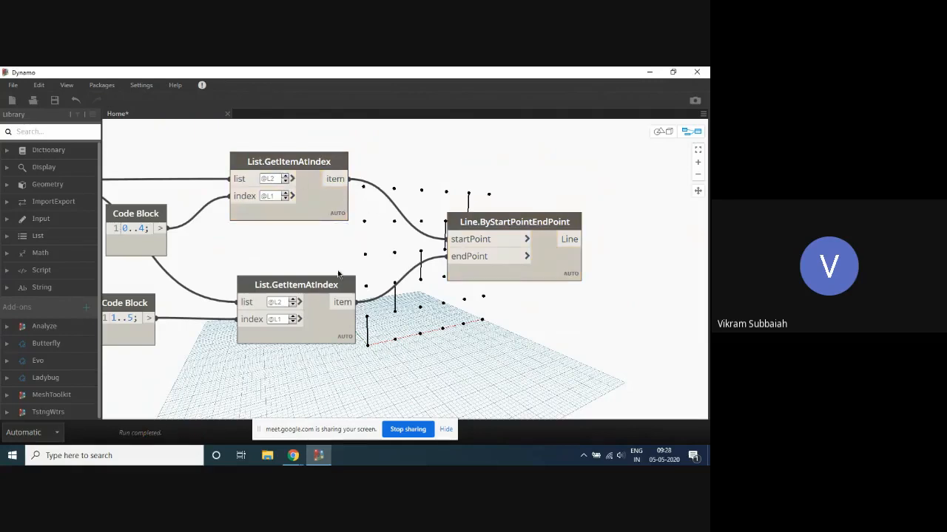
left_click(285, 193)
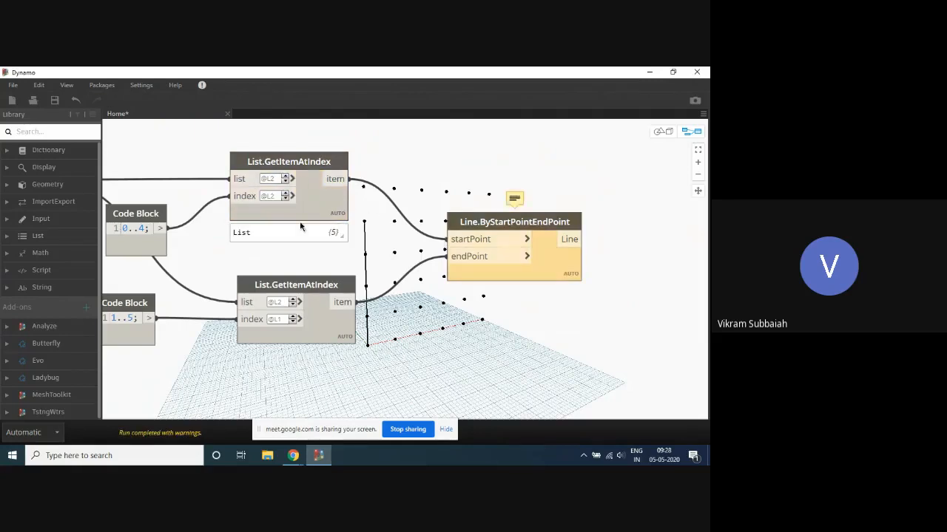
left_click(293, 317)
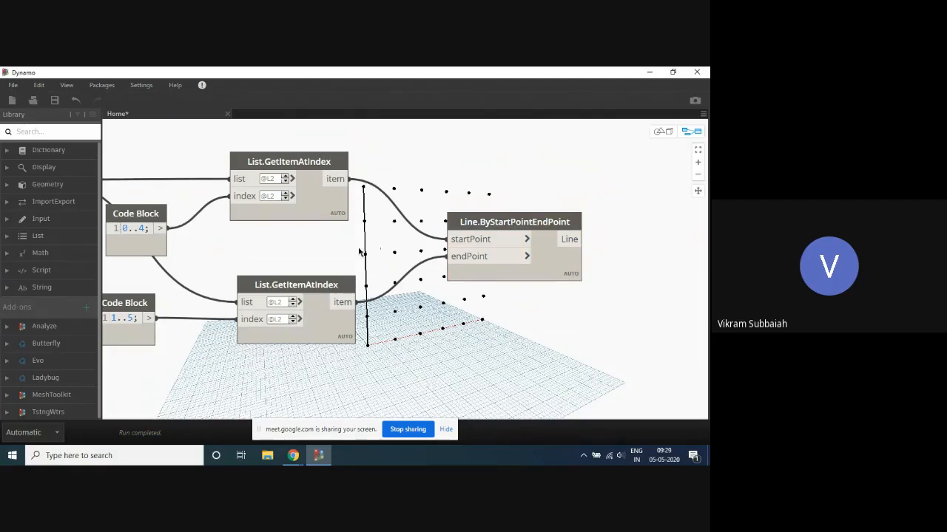
- Try level L1 on the list inputs of both List.GetItemAtIndex nodes
scroll(392, 220, "down", 5)
scroll(316, 216, "up", 4)
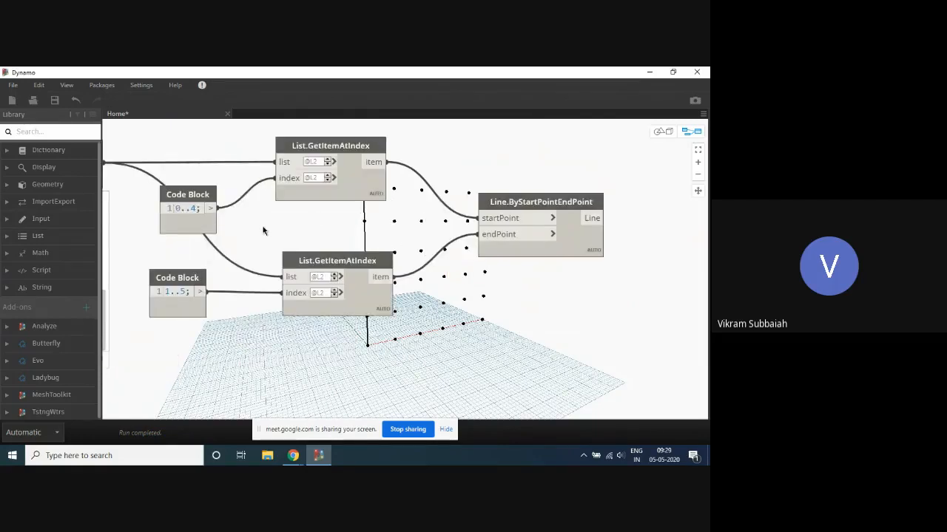
middle_click_drag(263, 231, 260, 252)
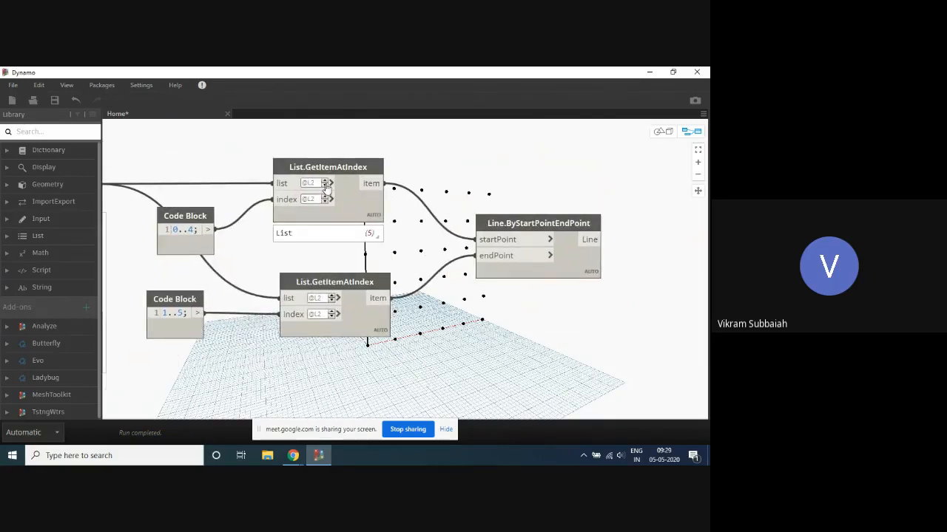
left_click(325, 186)
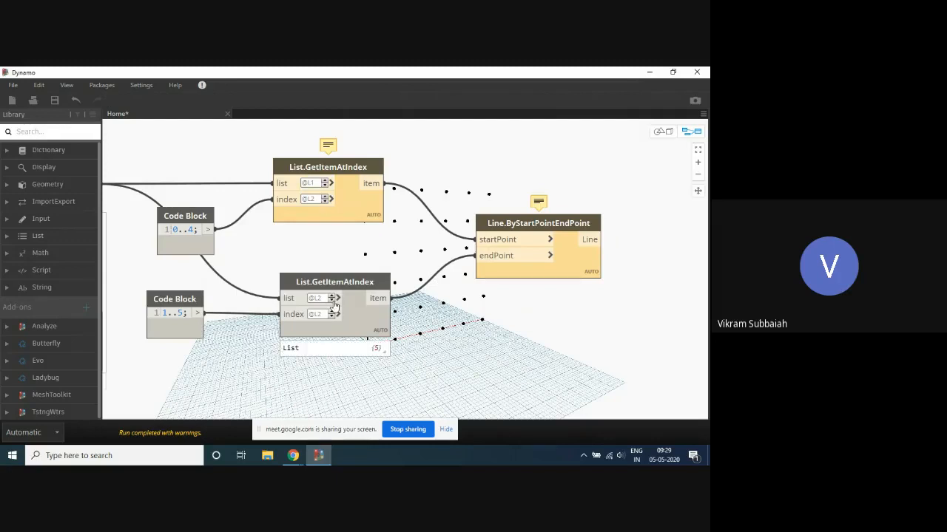
left_click(330, 300)
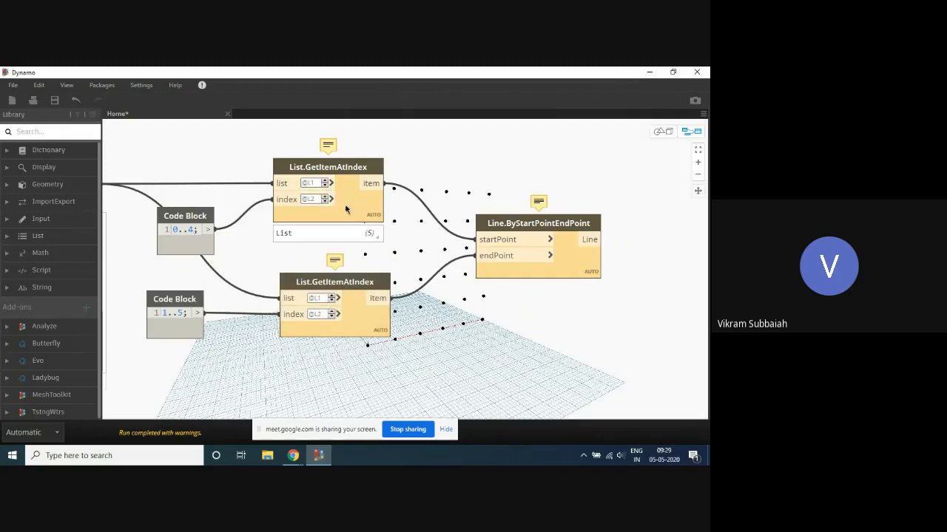
- Try level L1 on the index inputs of both List.GetItemAtIndex nodes
left_click(330, 184)
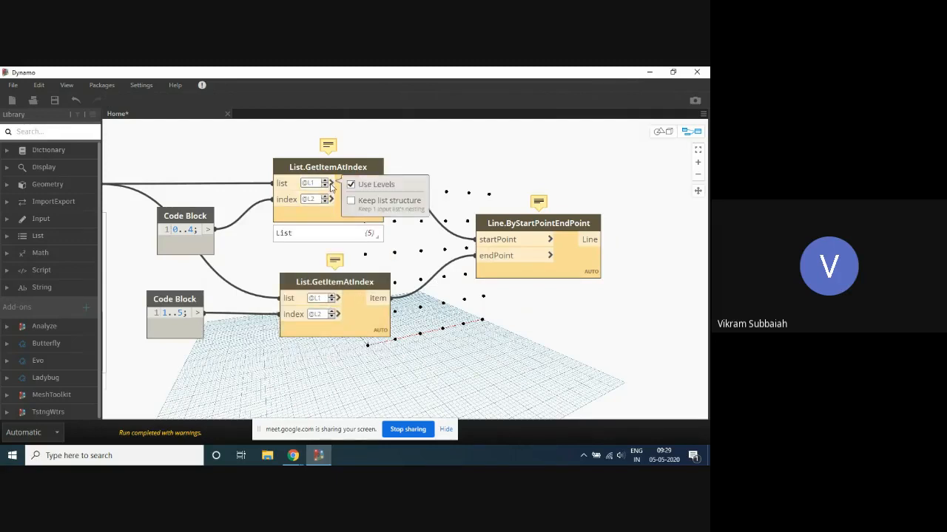
scroll(344, 178, "up", 3)
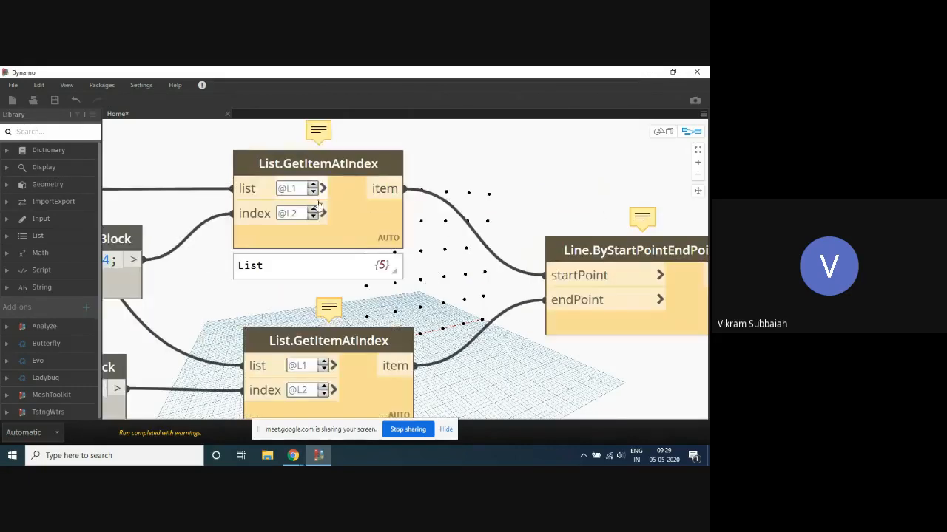
left_click(312, 218)
scroll(319, 223, "down", 3)
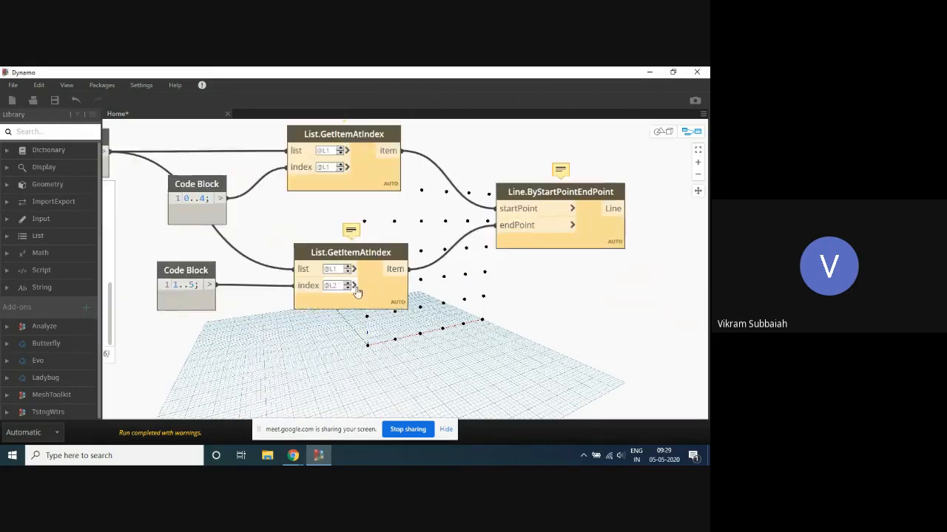
left_click(347, 288)
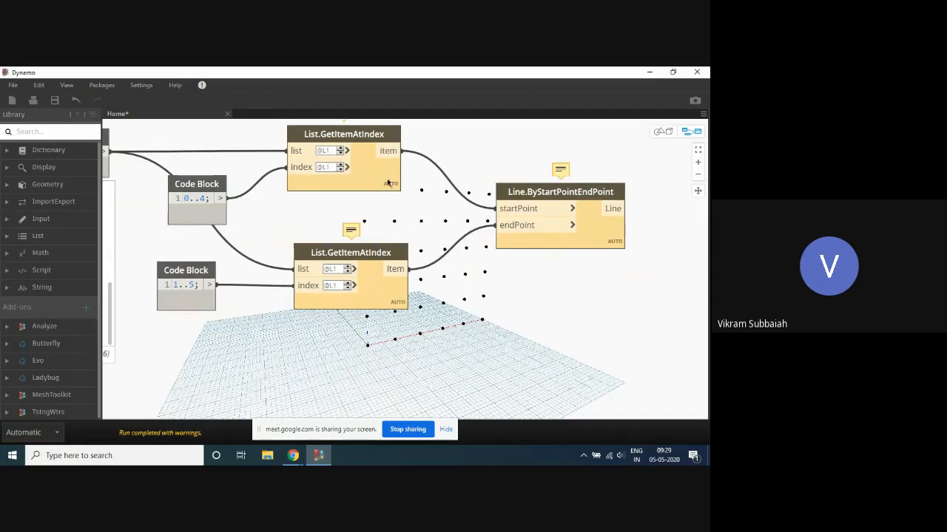
- Set the upper List.GetItemAtIndex node's list level to L2 and disconnect the startPoint and endPoint wires of Line.ByStartPointEndPoint
left_click(340, 148)
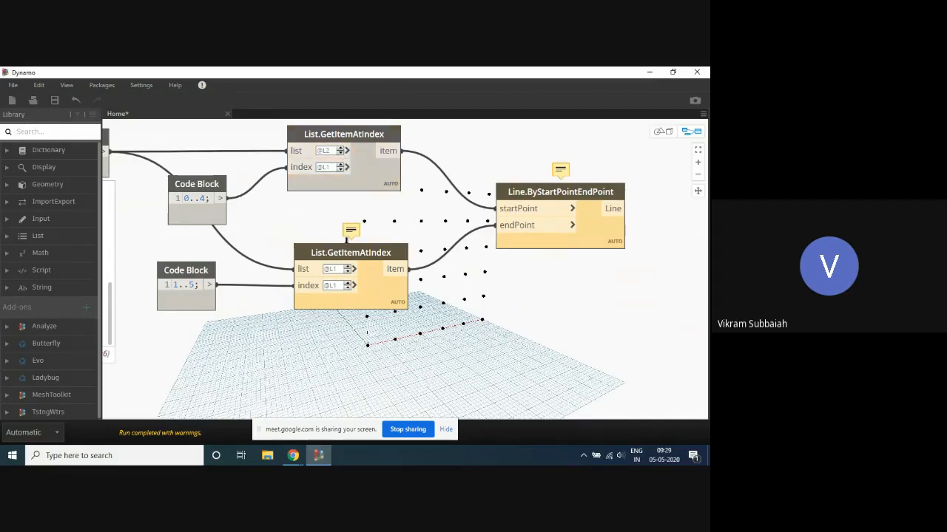
left_click(507, 208)
left_click(507, 225)
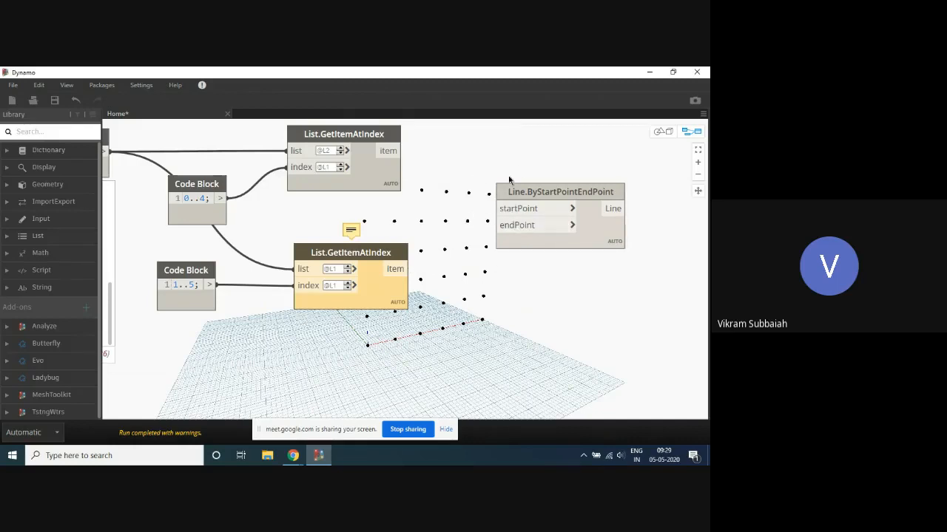
- Set the lacing of the upper List.GetItemAtIndex node to Longest
left_click(375, 179)
middle_click_drag(448, 155, 406, 185)
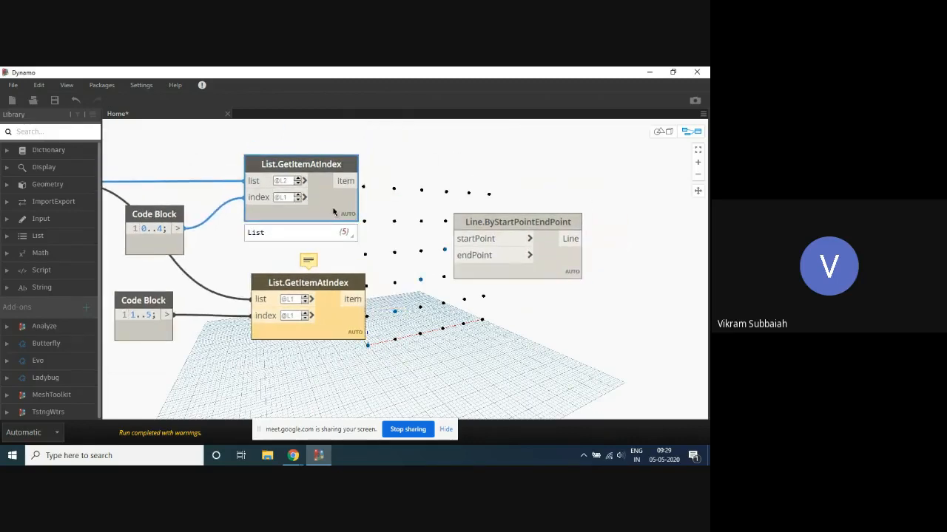
right_click(334, 217)
mouse_move(392, 266)
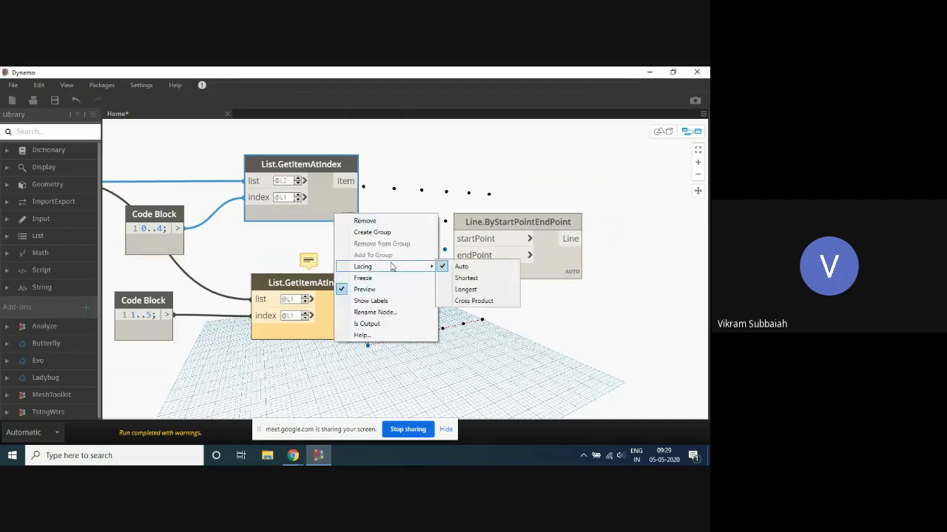
left_click(478, 290)
left_click(386, 190)
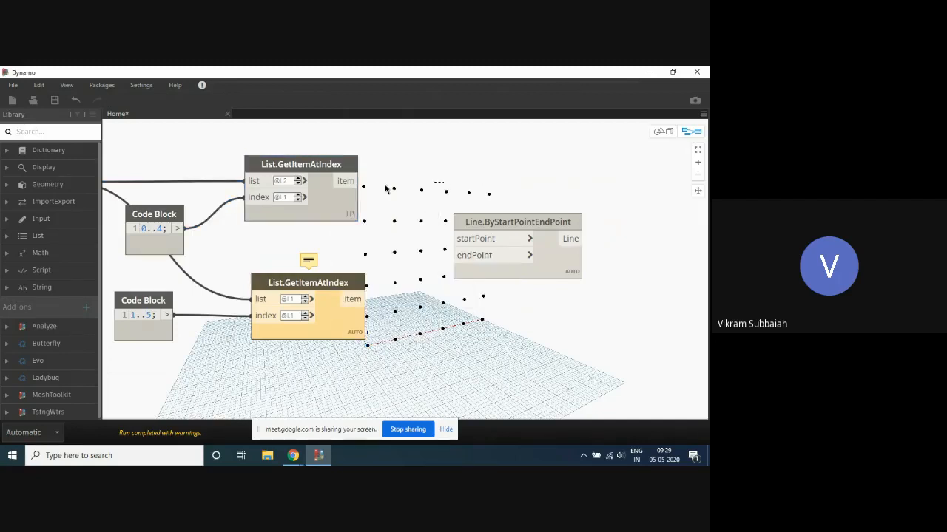
- Set the index level of the upper List.GetItemAtIndex node to L2
left_click(341, 208)
scroll(329, 210, "up", 3)
left_click(280, 187)
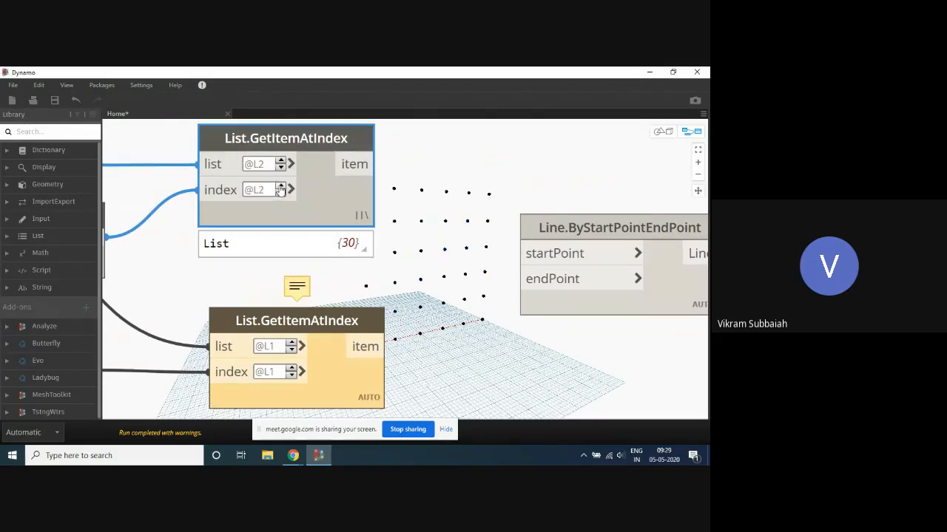
scroll(400, 186, "down", 1)
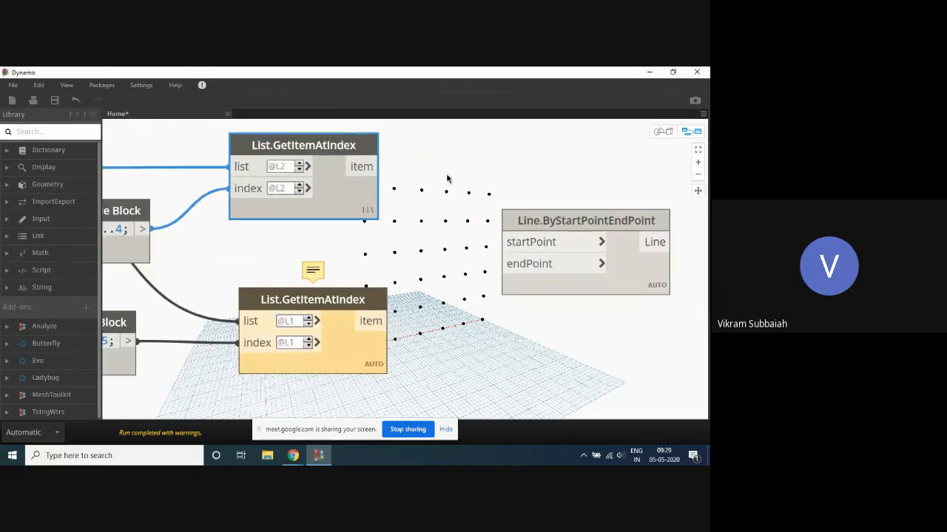
- Set the lacing of the lower List.GetItemAtIndex node to Longest
middle_click_drag(409, 196, 382, 202)
right_click(350, 369)
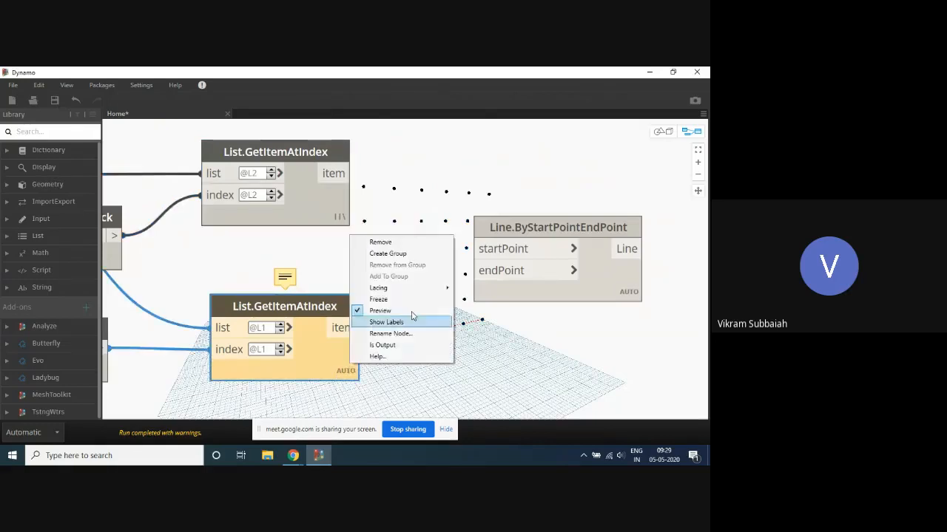
mouse_move(446, 293)
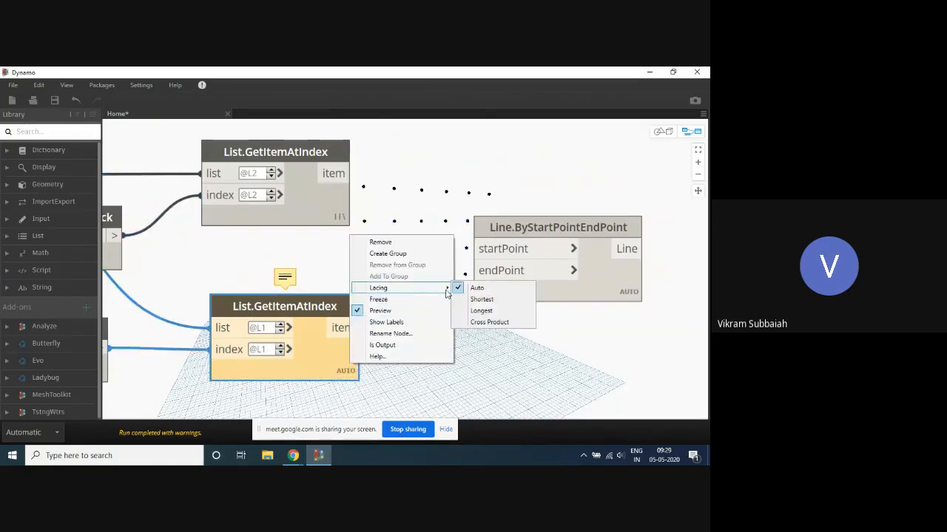
left_click(479, 311)
scroll(399, 248, "down", 2)
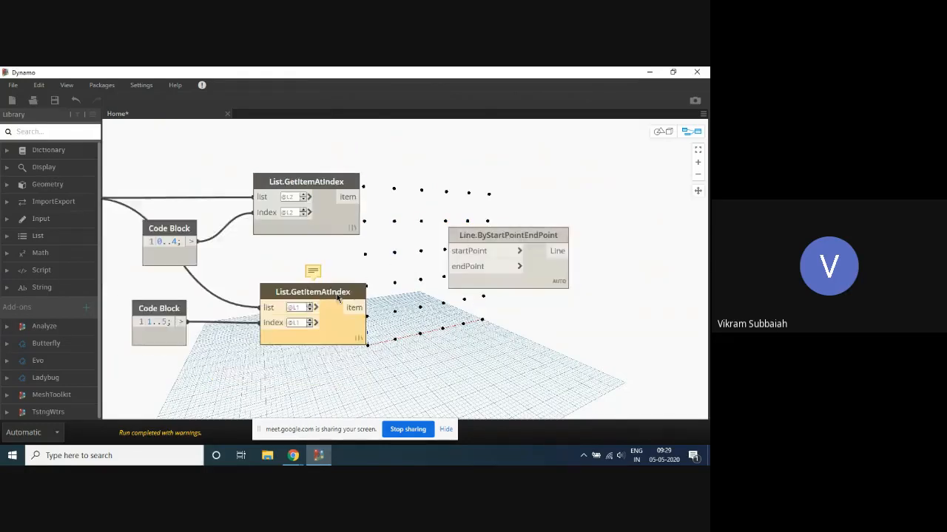
- Set both the list and index levels of the lower List.GetItemAtIndex node to L2 and highlight its points in the grid
scroll(347, 296, "up", 3)
left_click(294, 314)
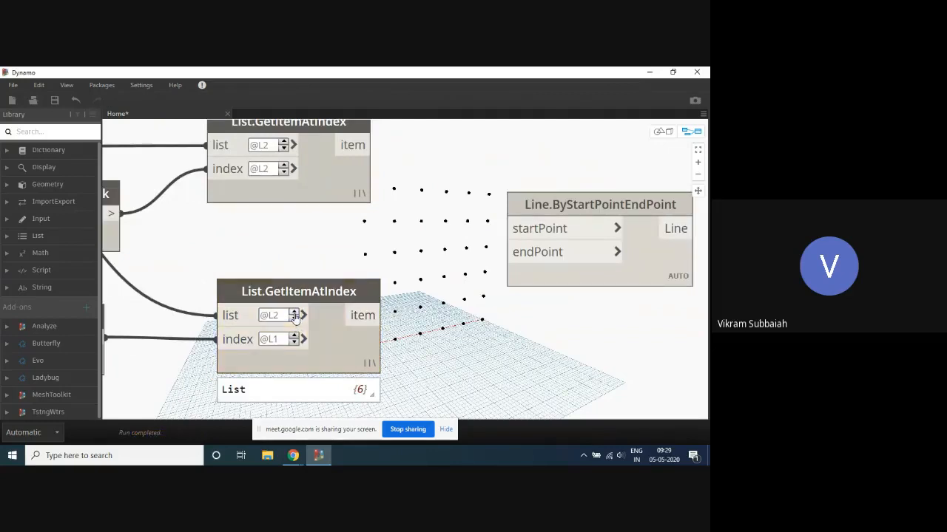
left_click(294, 336)
scroll(342, 288, "down", 3)
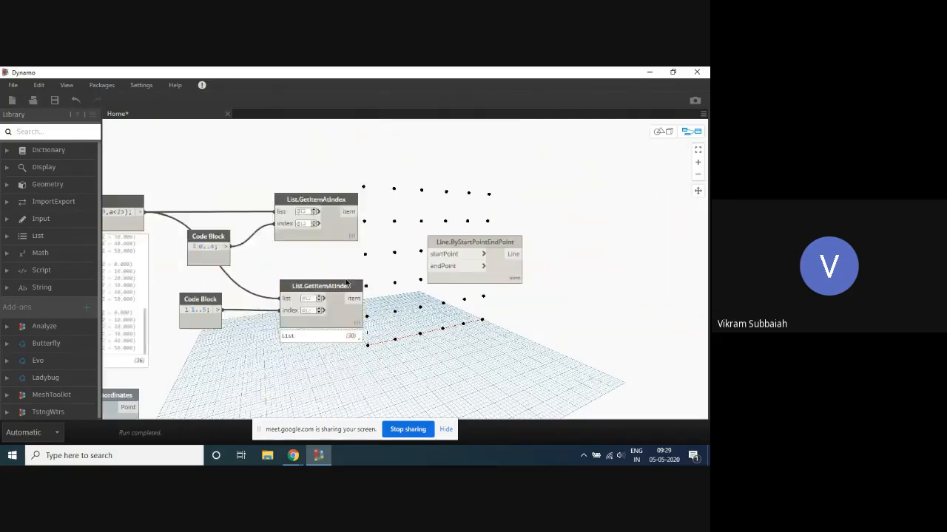
scroll(338, 326, "up", 2)
left_click(332, 326)
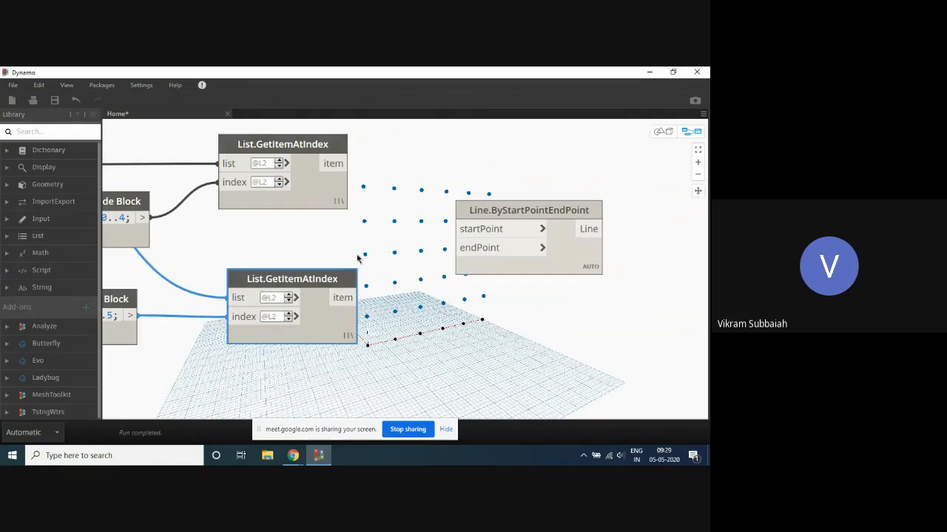
- Connect the upper List.GetItemAtIndex item to startPoint and the lower one to endPoint of Line.ByStartPointEndPoint, and move that node closer to them
scroll(359, 244, "down", 1)
left_click_drag(329, 177, 446, 238)
left_click_drag(343, 309, 463, 257)
left_click_drag(489, 215, 448, 188)
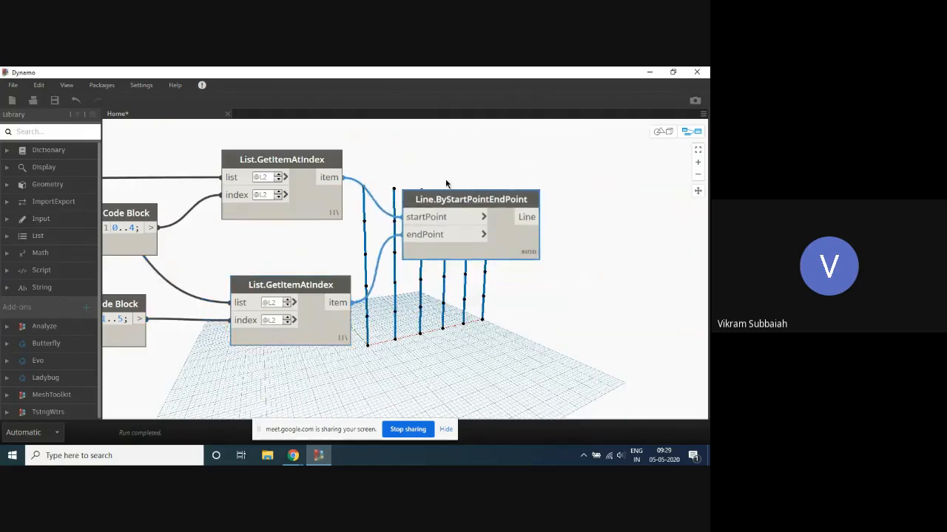
scroll(432, 140, "down", 2)
scroll(568, 207, "down", 5)
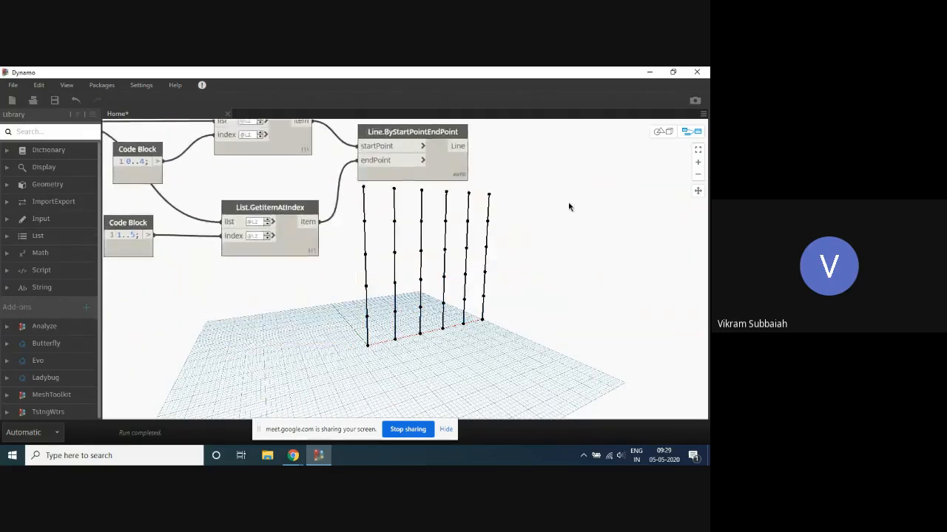
- Examine the nested point list of the Point.ByCoordinates Code Block and the points the upper List.GetItemAtIndex node supplies to the vertical lines
scroll(316, 197, "up", 4)
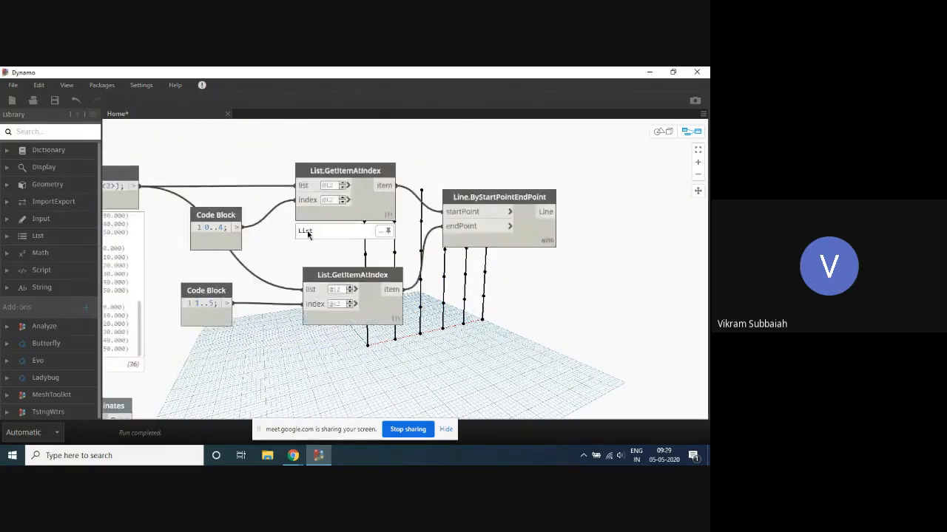
scroll(417, 226, "down", 5)
scroll(256, 169, "up", 2)
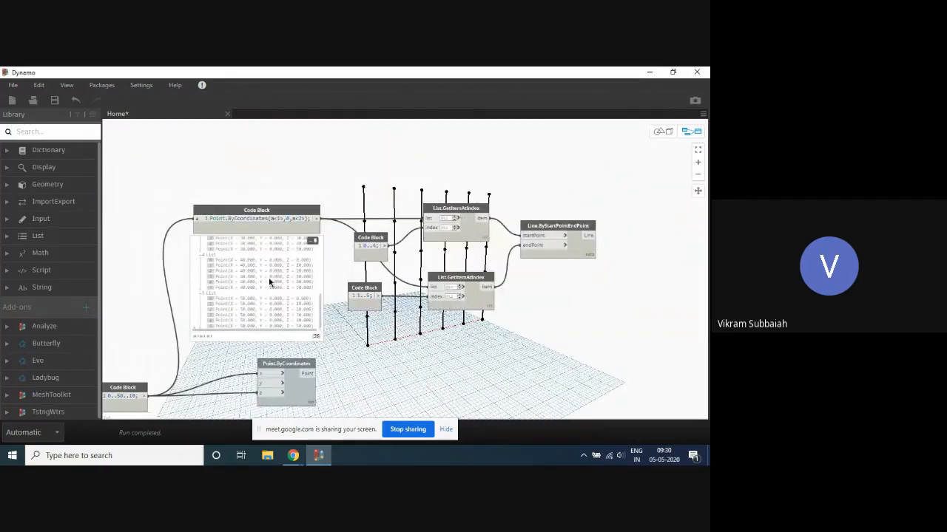
scroll(269, 283, "up", 10)
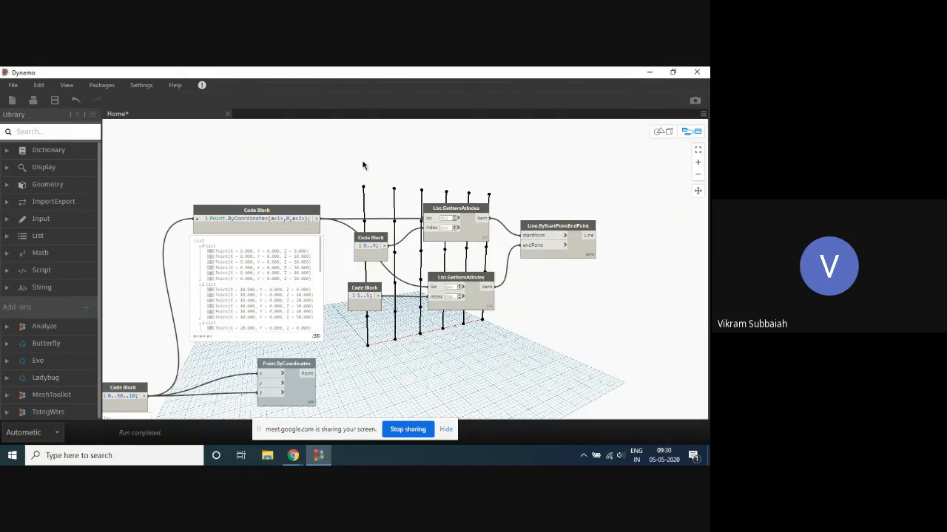
scroll(457, 187, "down", 3)
scroll(457, 187, "up", 3)
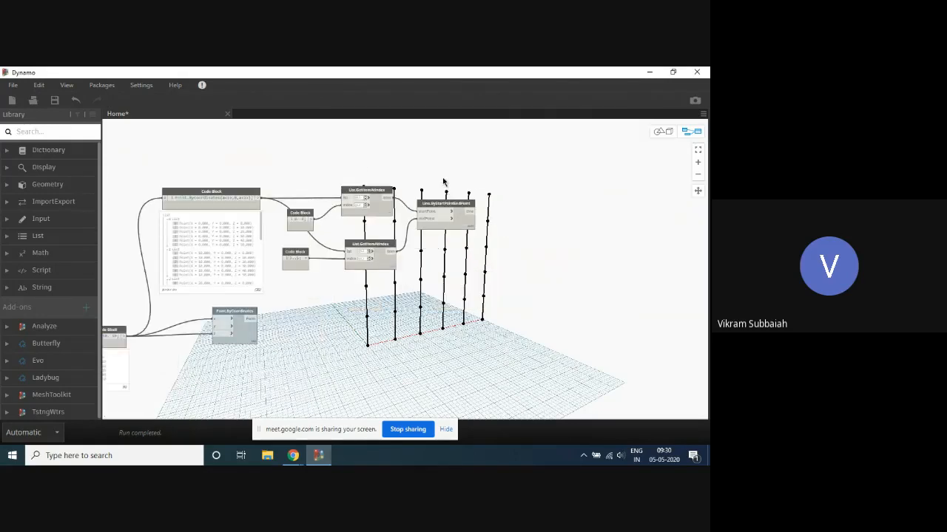
scroll(425, 181, "up", 2)
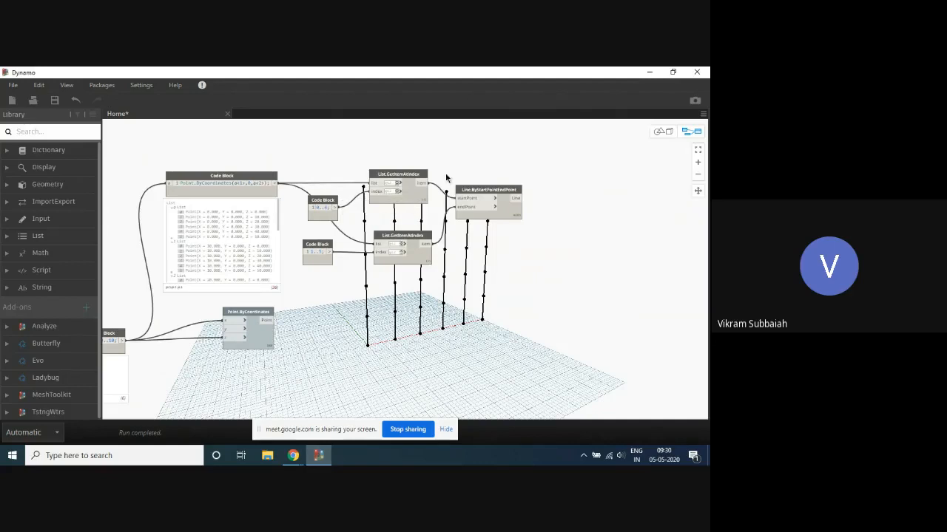
middle_click_drag(446, 178, 408, 181)
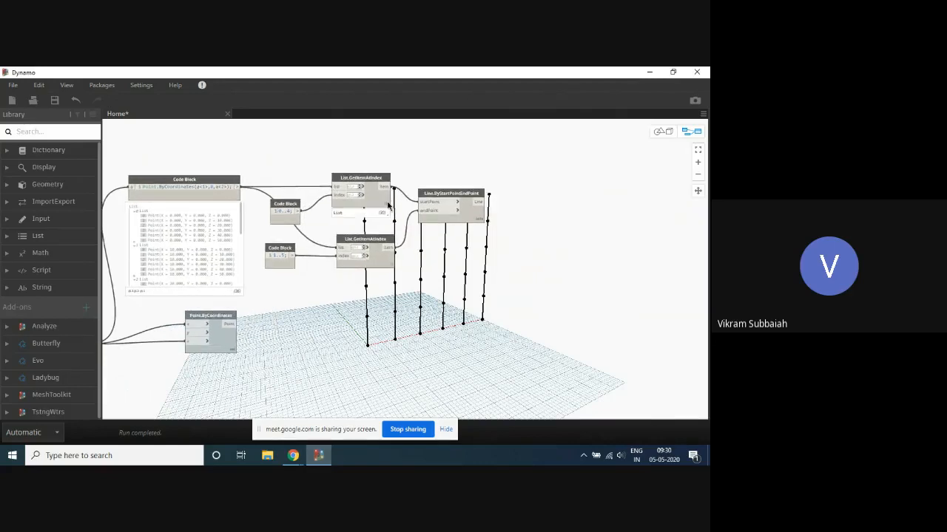
left_click(382, 216)
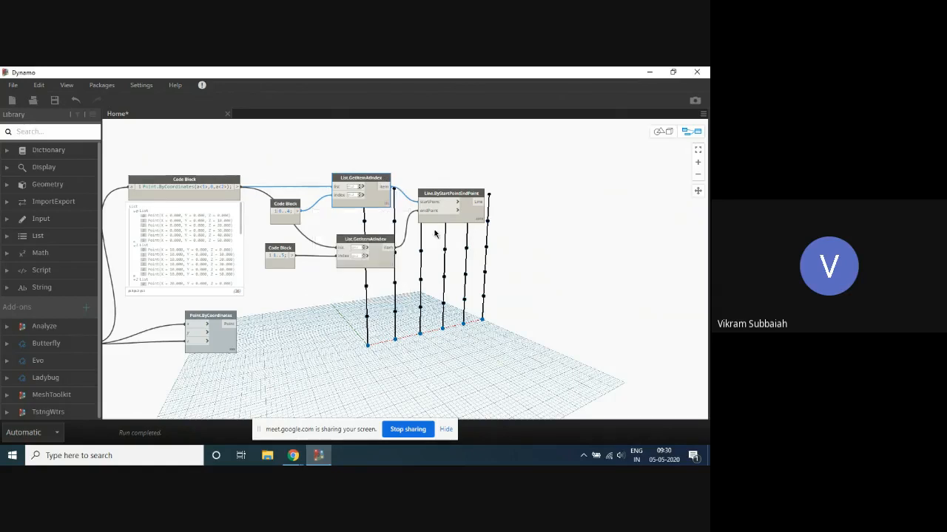
scroll(511, 218, "up", 3)
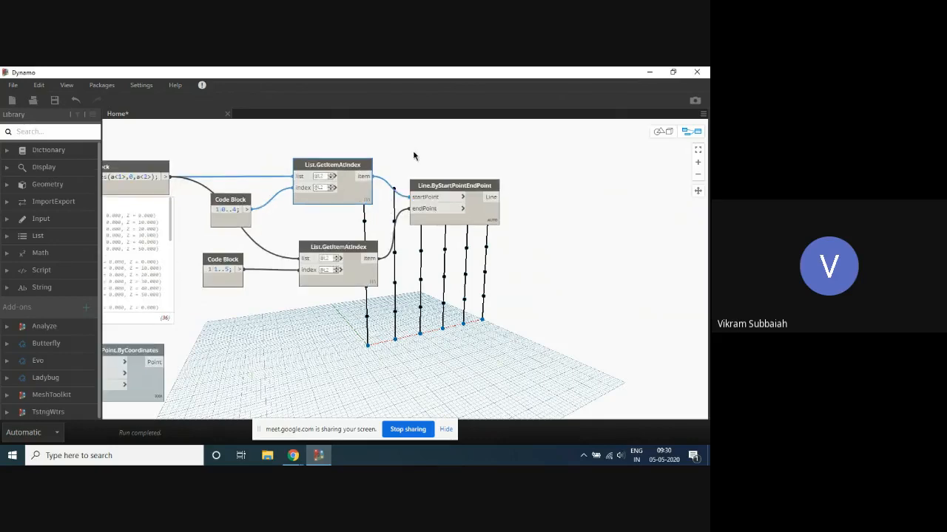
scroll(500, 167, "up", 2)
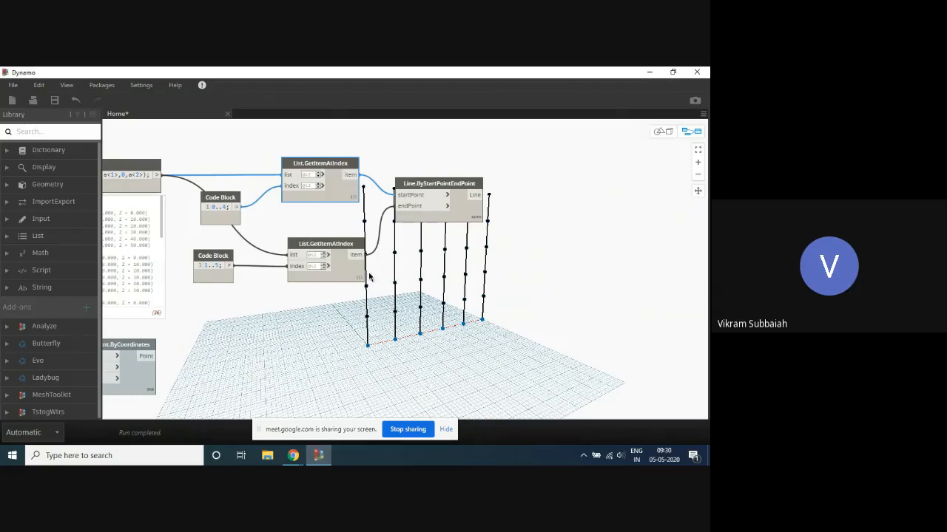
- Compare the grid points supplied by the upper and lower List.GetItemAtIndex nodes by highlighting each set in turn
left_click(344, 205)
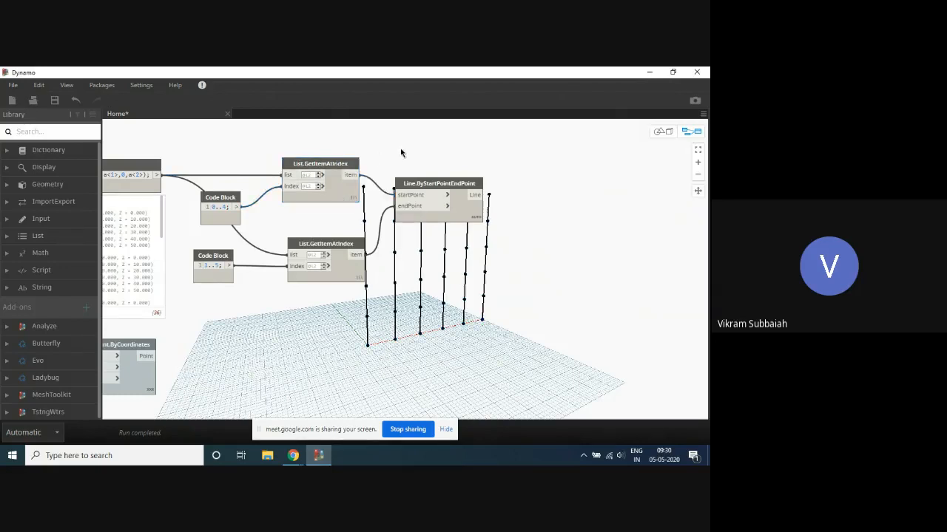
left_click(342, 279)
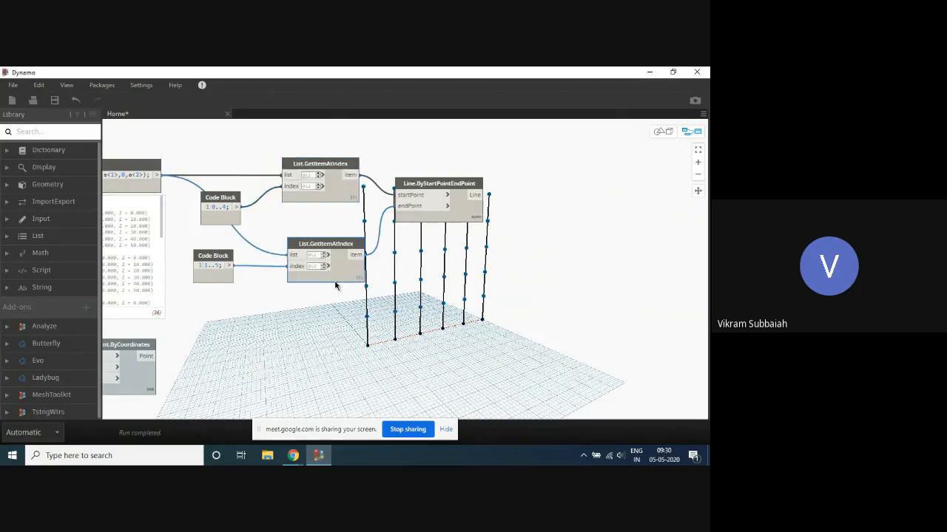
left_click(345, 192)
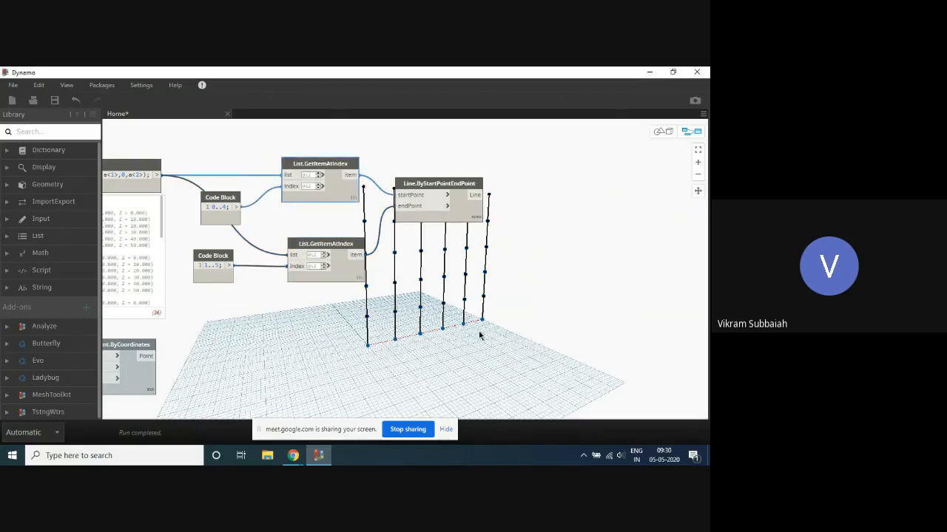
- Turn off the geometry preview of the Point.ByCoordinates Code Block and of the lower List.GetItemAtIndex node
scroll(321, 287, "down", 5)
scroll(350, 252, "up", 3)
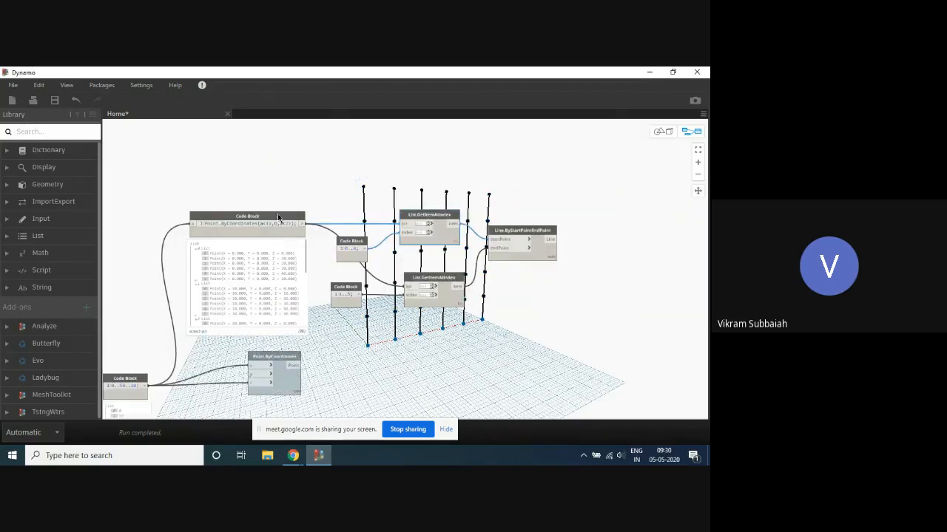
right_click(277, 219)
left_click(321, 284)
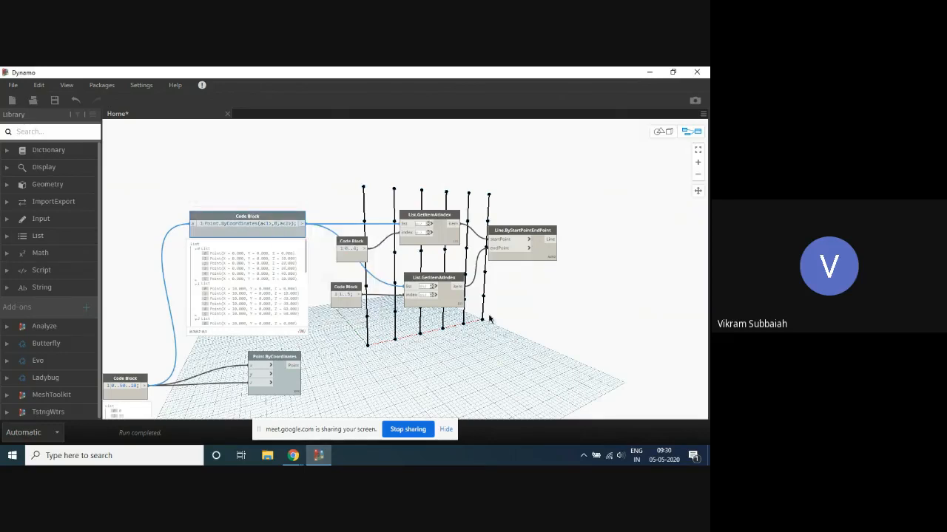
scroll(498, 345, "up", 3)
middle_click_drag(500, 314, 352, 293)
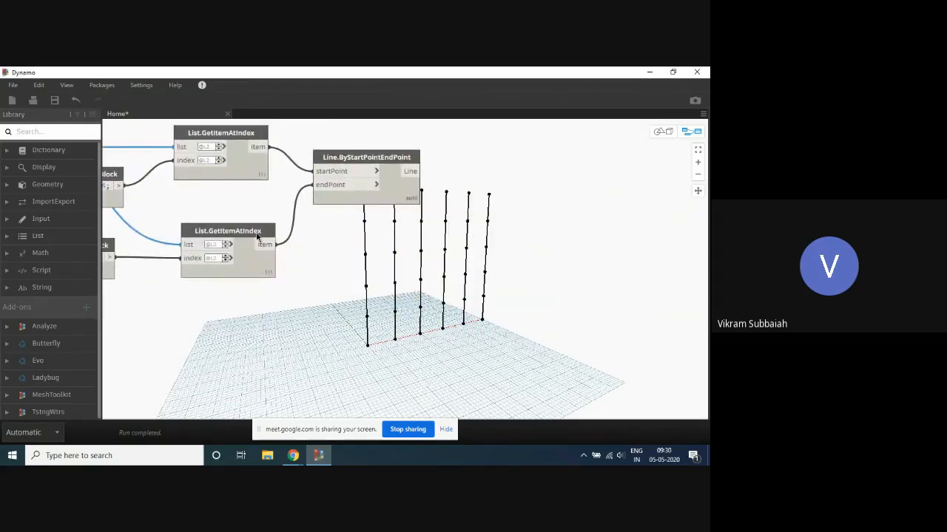
right_click(258, 236)
left_click(289, 310)
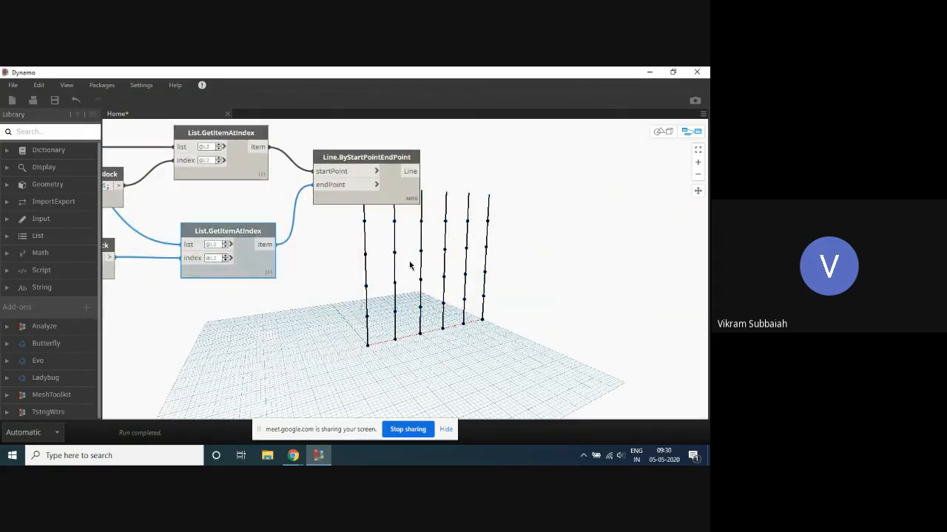
- Highlight the start points from the upper List.GetItemAtIndex node and examine their positions along the vertical lines
scroll(266, 190, "down", 3)
scroll(267, 184, "up", 3)
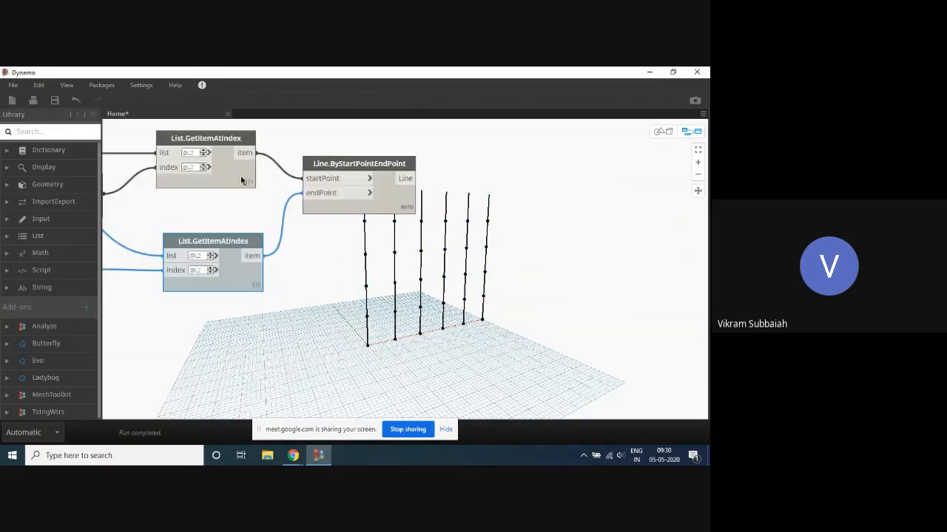
left_click(243, 181)
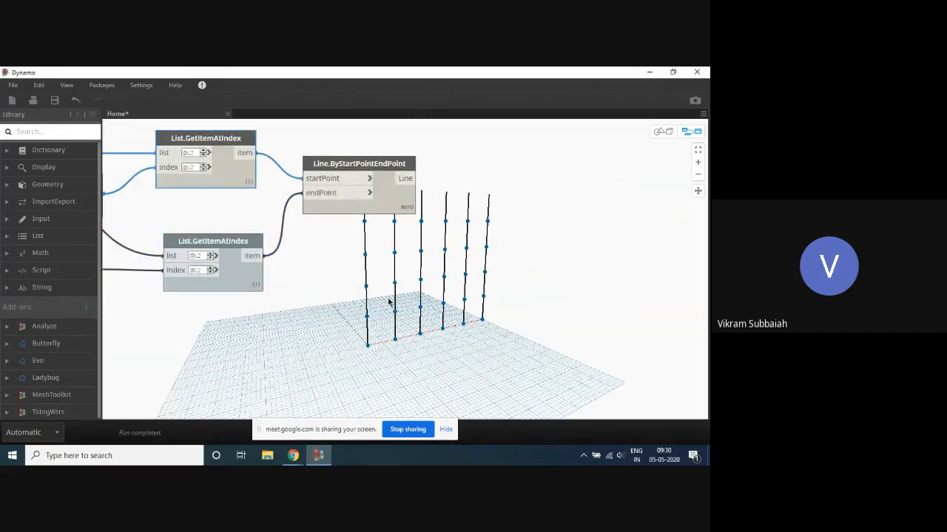
scroll(390, 301, "down", 3)
scroll(497, 299, "up", 3)
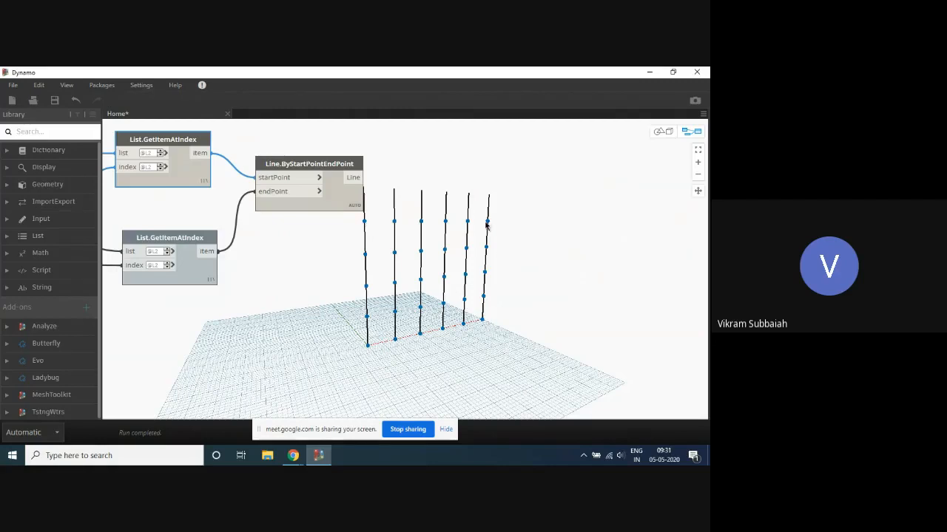
scroll(525, 221, "down", 3)
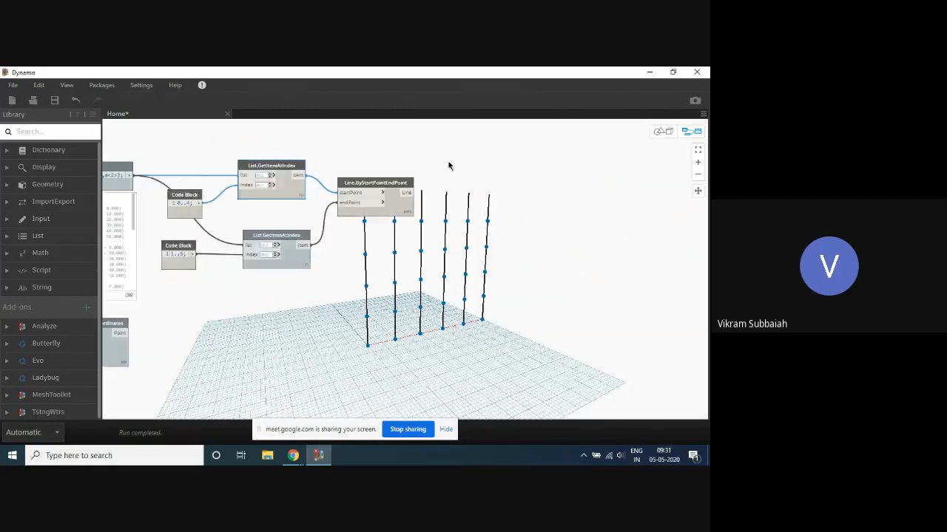
- Move the Line.ByStartPointEndPoint node farther from the two List.GetItemAtIndex nodes to make room between them
scroll(448, 163, "up", 3)
left_click_drag(358, 187, 478, 193)
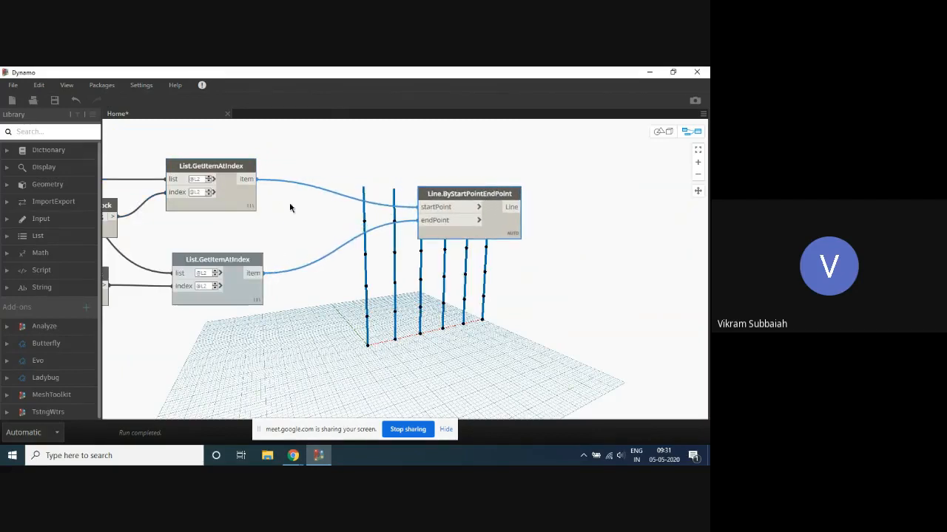
middle_click_drag(522, 269, 501, 242)
left_click(520, 291)
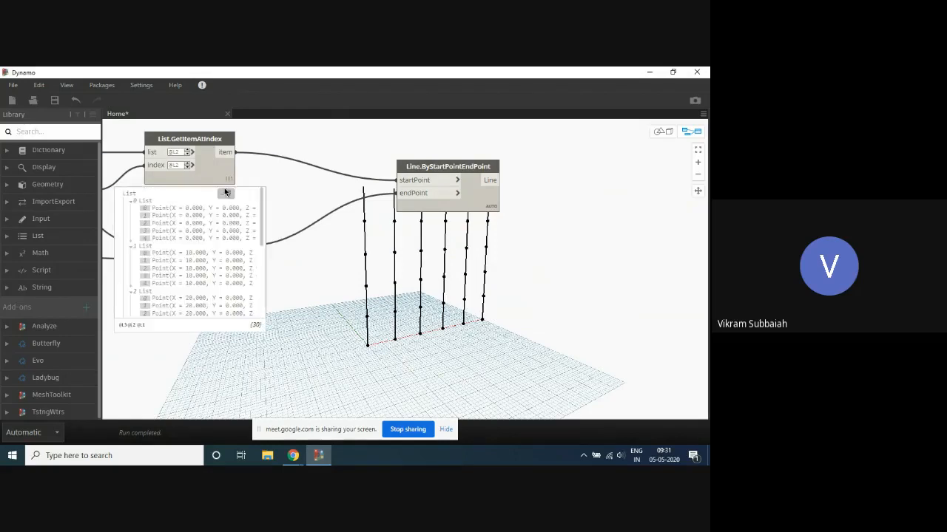
- Examine the nested point list output by the upper List.GetItemAtIndex node, from the first sublist to the last
left_click(224, 188)
scroll(180, 236, "down", 5)
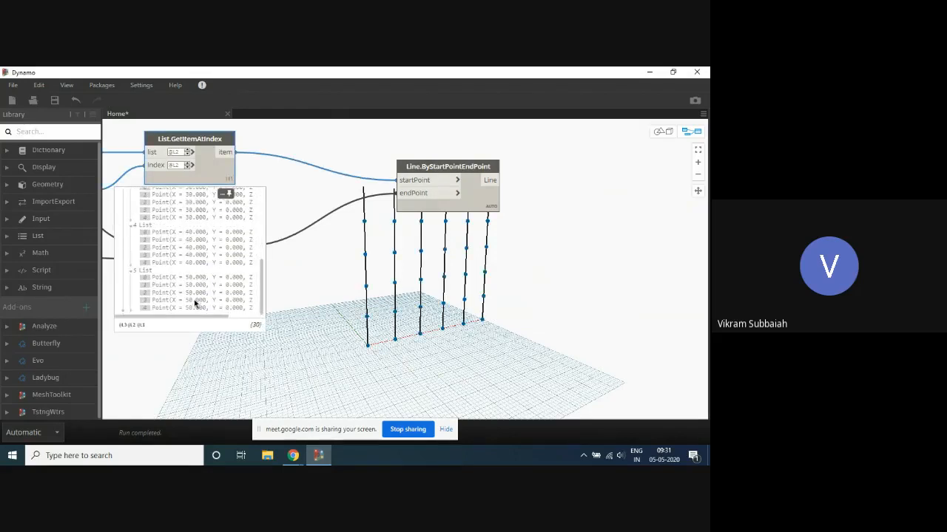
scroll(200, 310, "up", 6)
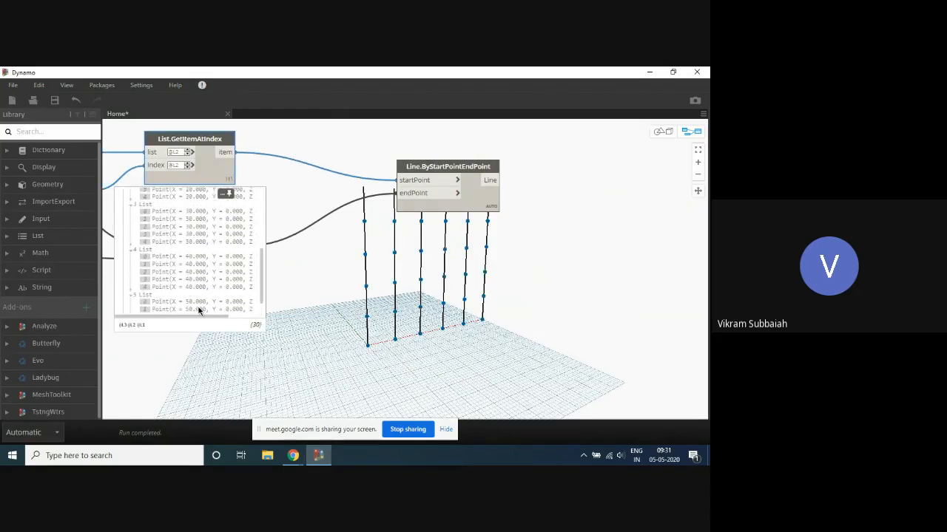
left_click(231, 193)
- Add a List.DropItems node above Line.ByStartPointEndPoint and connect the upper List.GetItemAtIndex item to its list input
scroll(328, 308, "down", 3)
middle_click_drag(303, 175, 312, 236)
right_click(314, 234)
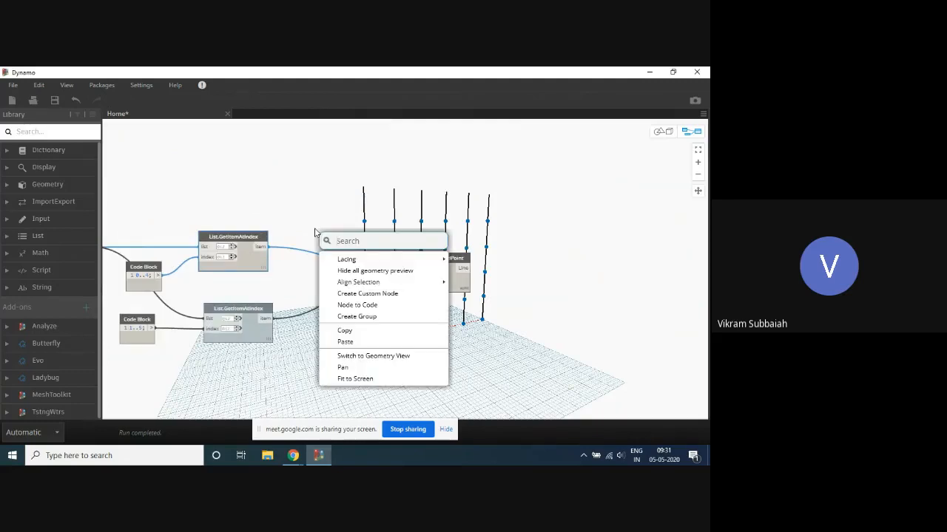
type("drop")
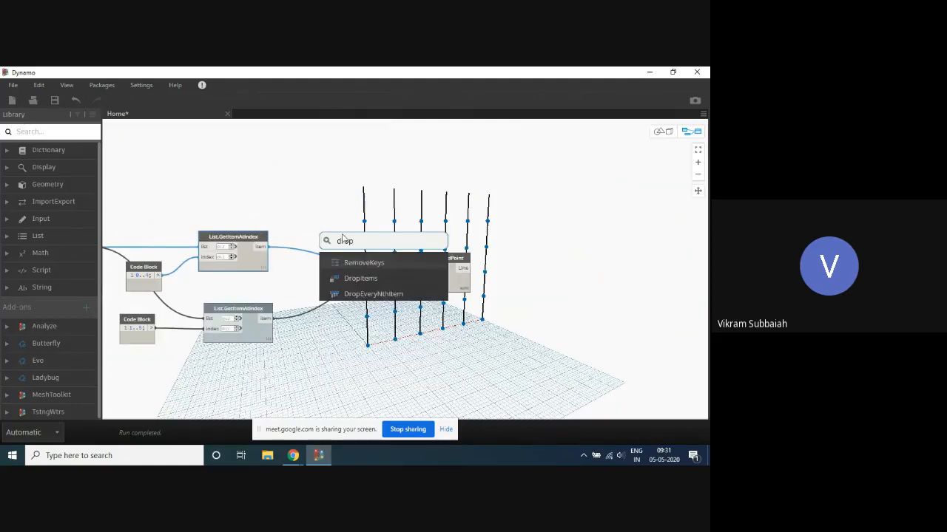
left_click(361, 281)
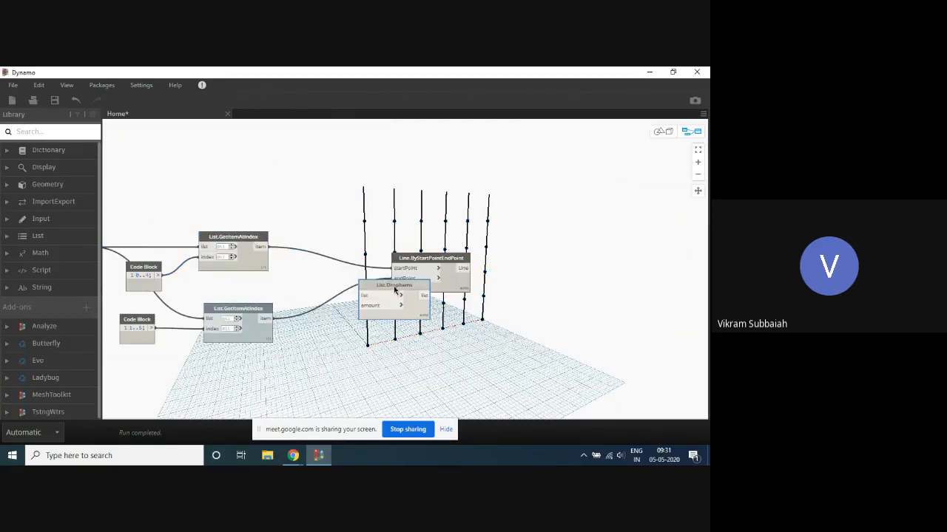
left_click_drag(262, 246, 331, 210)
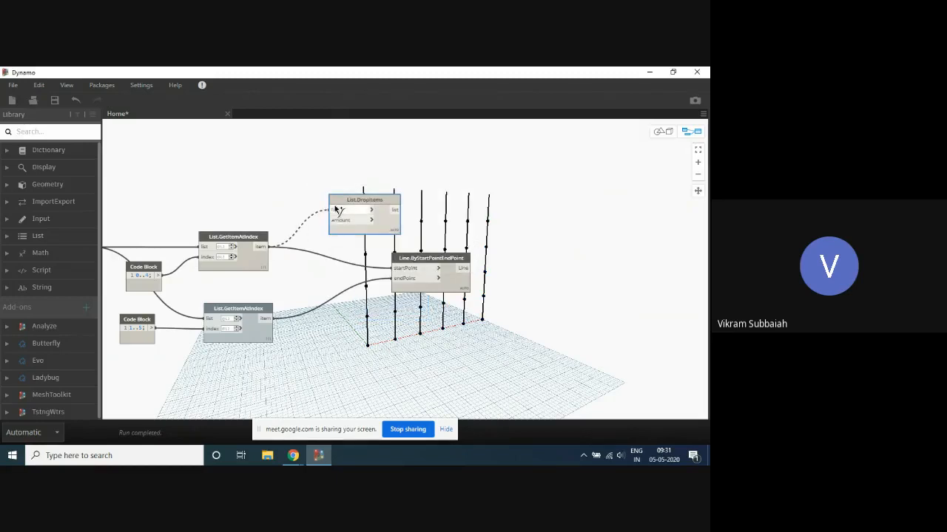
- Create a Code Block containing -1; and connect it to the amount input of List.DropItems
right_click(313, 263)
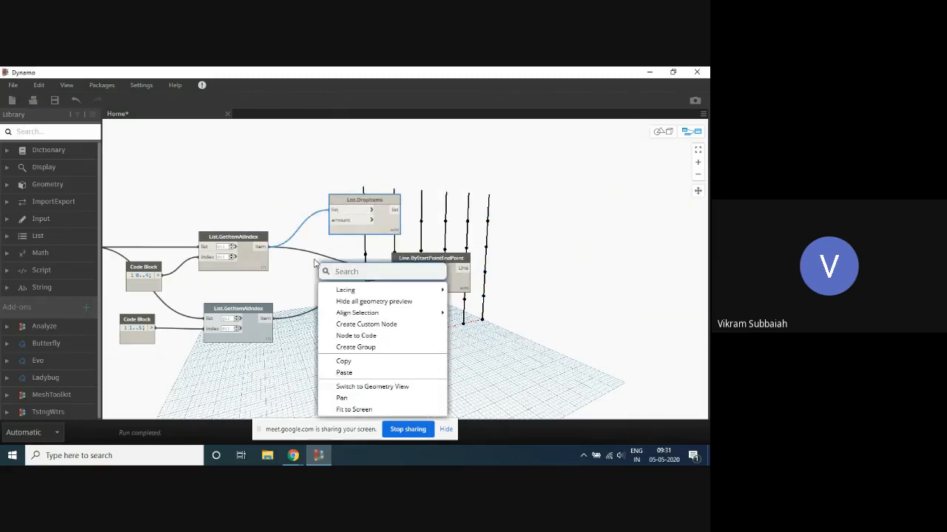
left_click(293, 271)
double_click(296, 263)
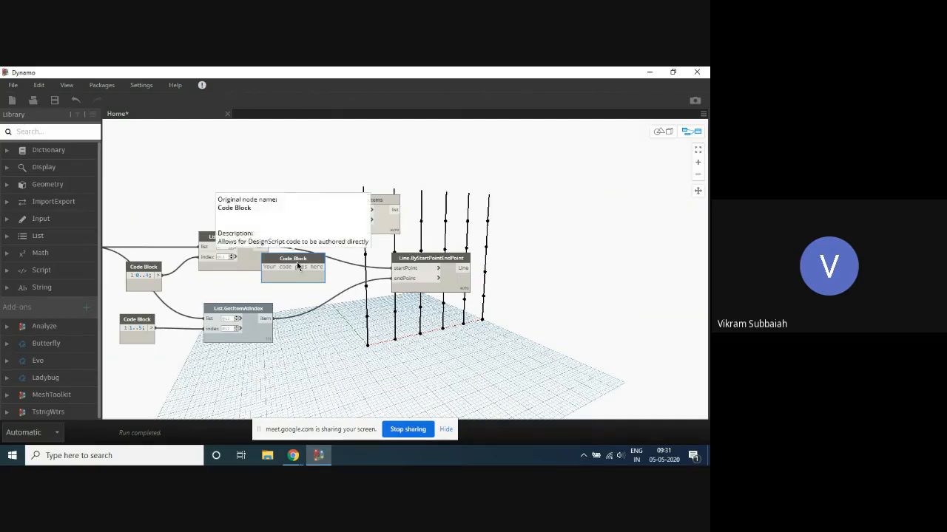
left_click(296, 261)
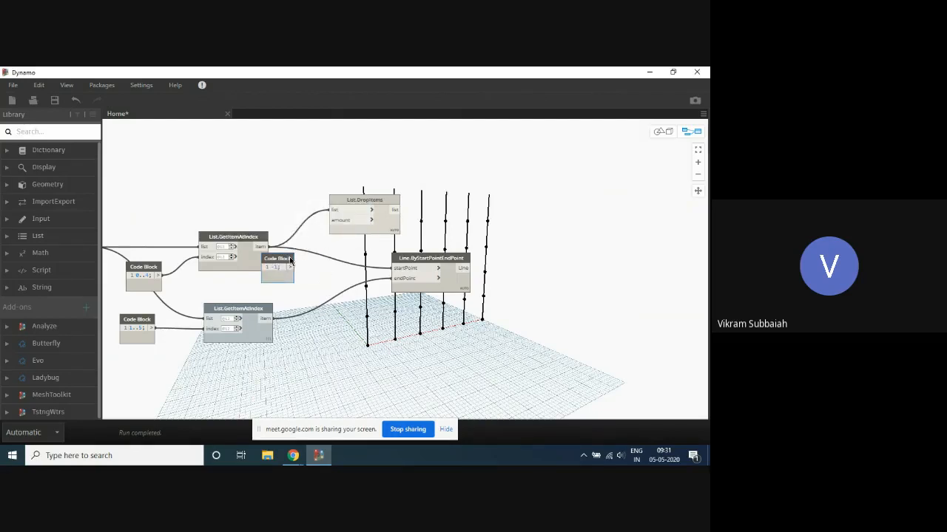
left_click_drag(290, 266, 306, 260)
left_click(307, 263)
left_click(330, 220)
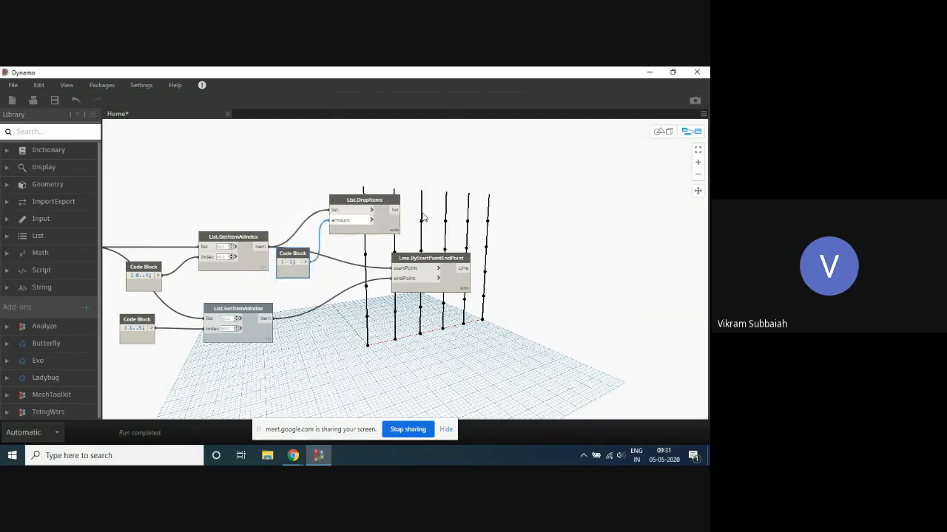
- Compare the nested output list of List.DropItems with that of the upper List.GetItemAtIndex node
mouse_move(391, 238)
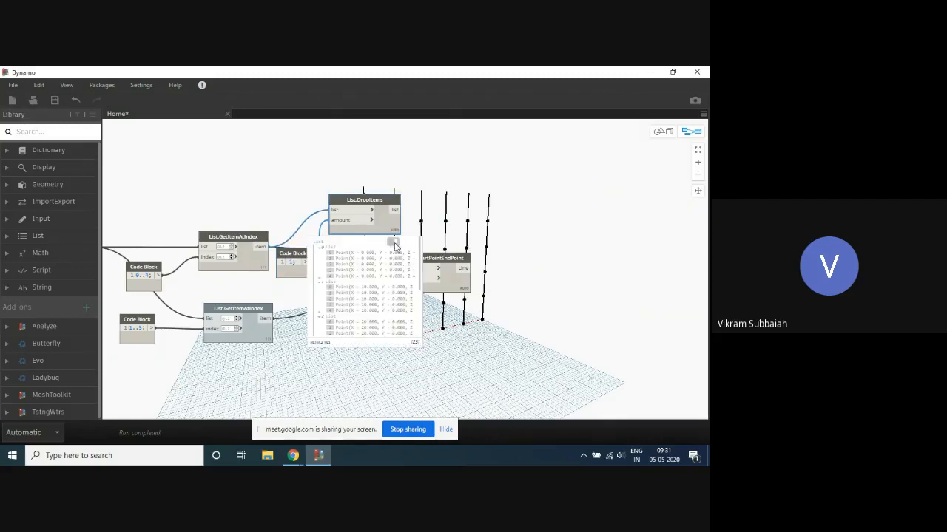
scroll(471, 392, "up", 2)
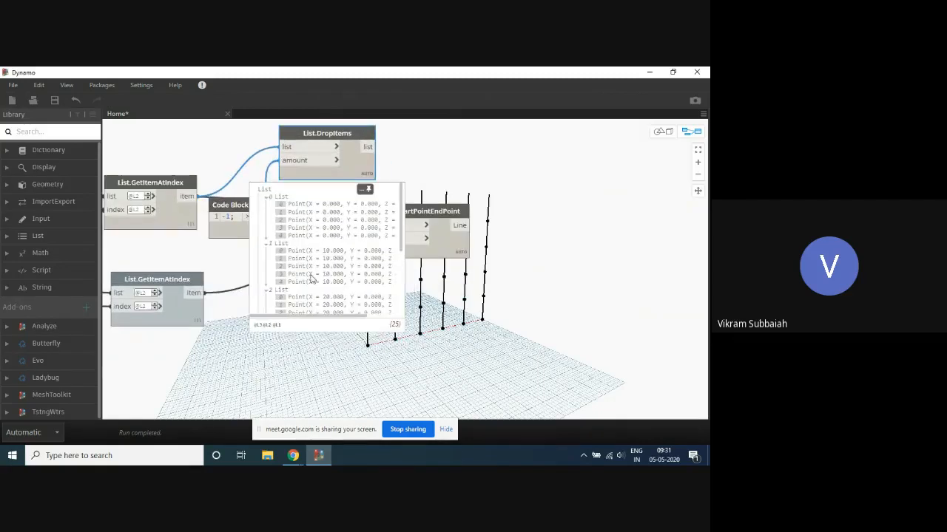
scroll(313, 213, "down", 3)
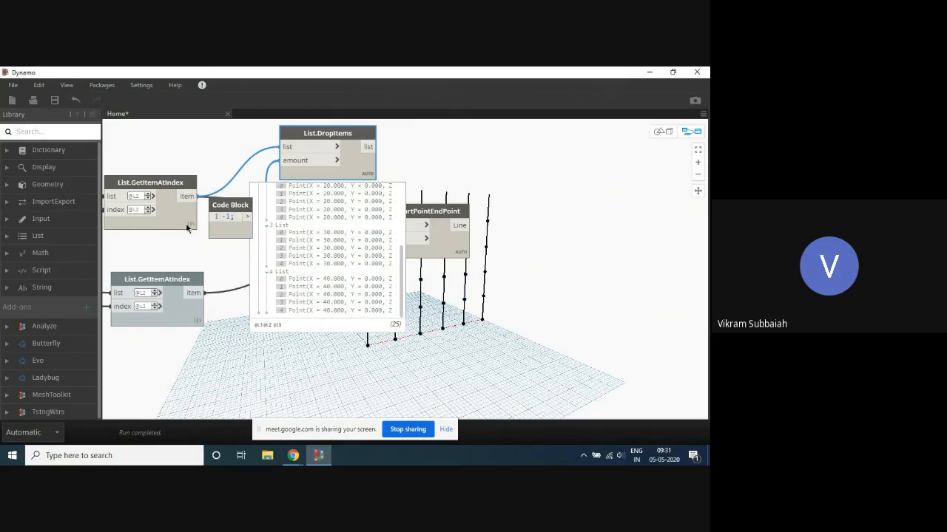
left_click(187, 228)
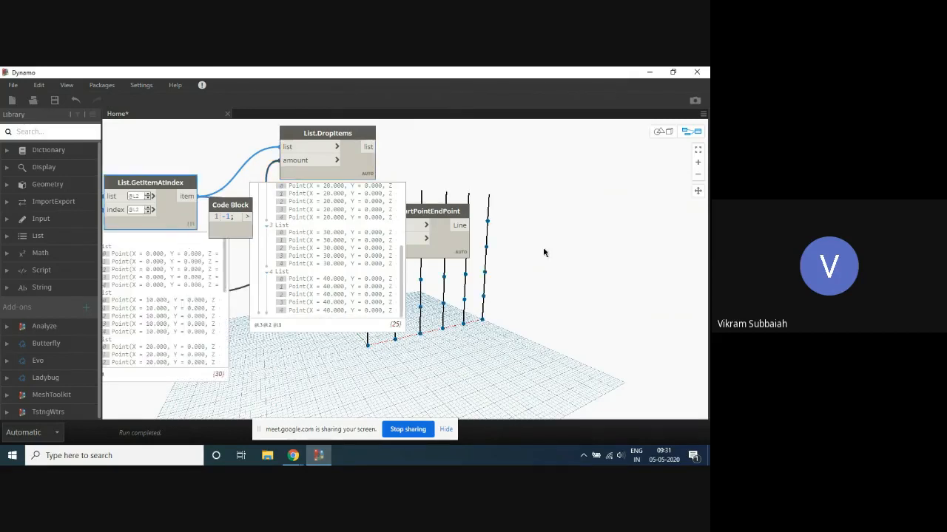
scroll(518, 263, "down", 3)
scroll(283, 216, "up", 3)
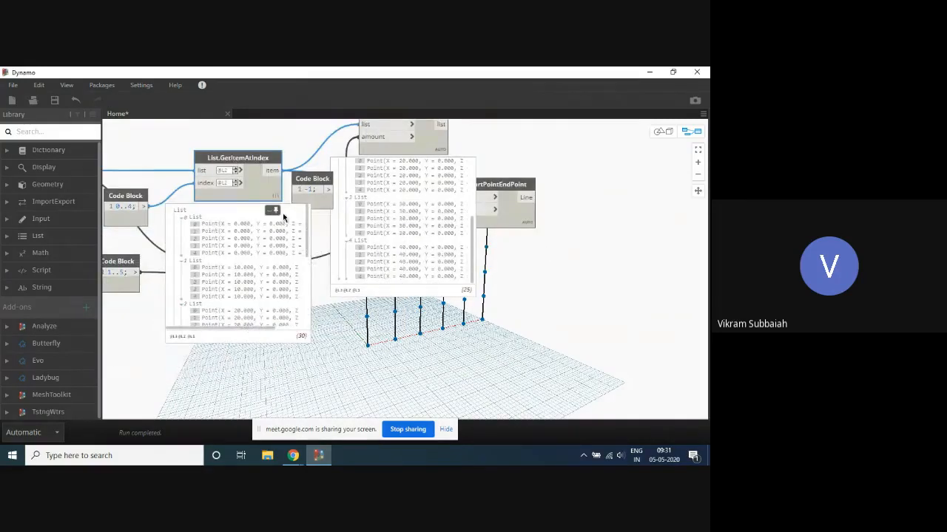
left_click(276, 213)
left_click(274, 212)
left_click(274, 213)
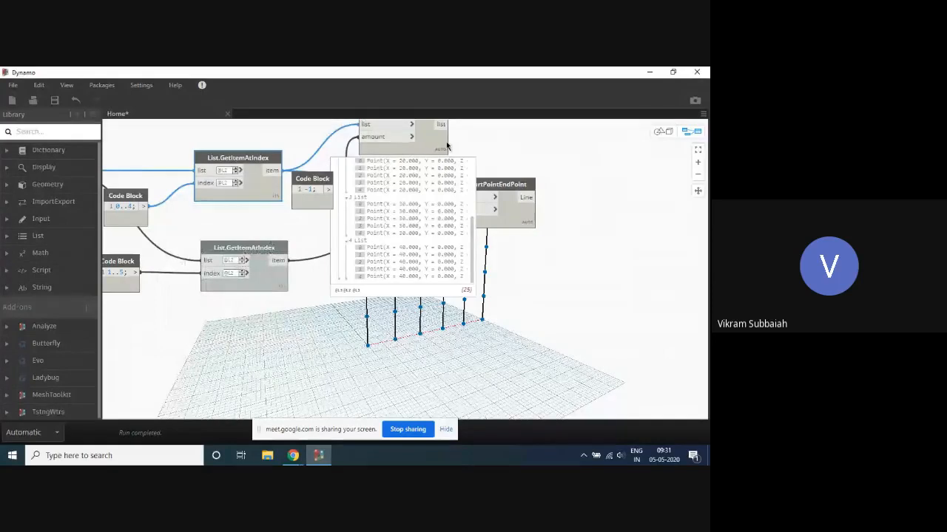
- Set the lacing of the List.DropItems node to Longest
scroll(504, 146, "up", 2)
middle_click_drag(504, 146, 458, 180)
right_click(391, 187)
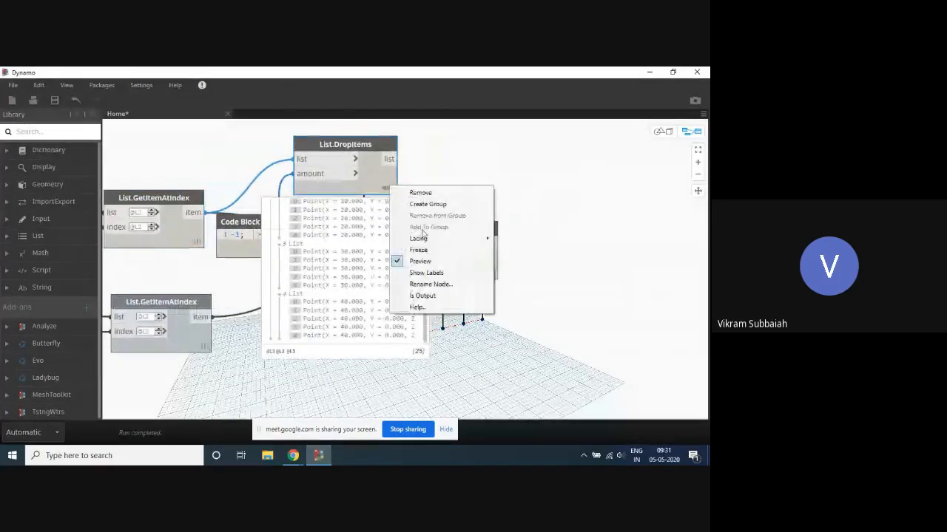
mouse_move(444, 238)
left_click(560, 262)
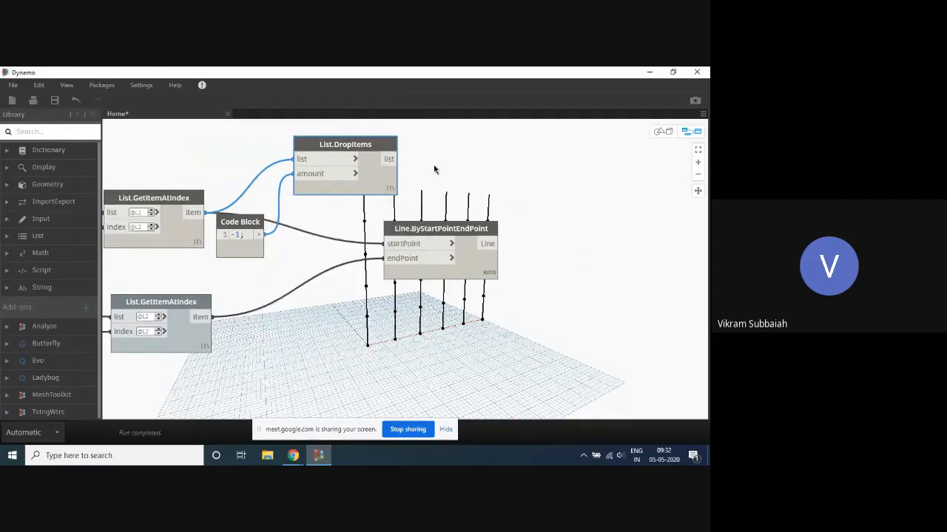
- Turn off the geometry preview of the upper List.GetItemAtIndex node
scroll(435, 170, "down", 5)
scroll(496, 200, "up", 4)
left_click_drag(323, 155, 319, 166)
left_click(486, 156)
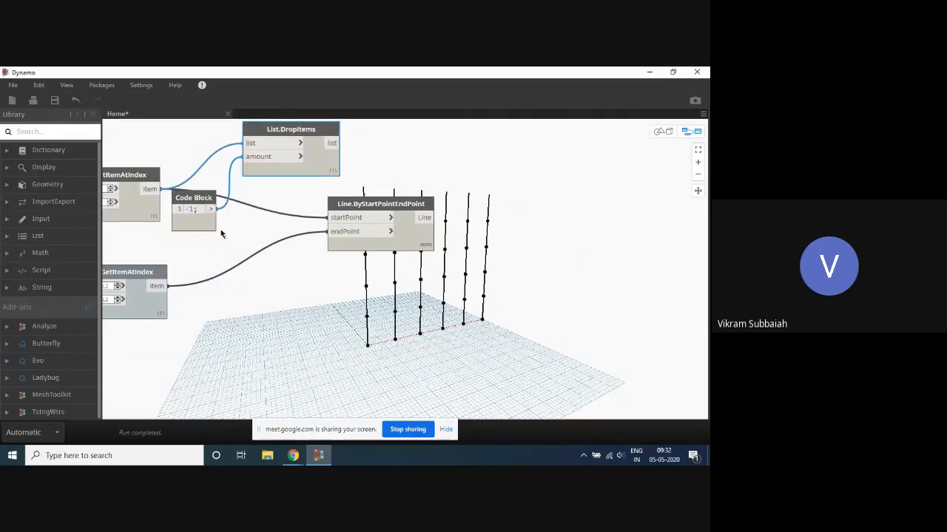
right_click(151, 215)
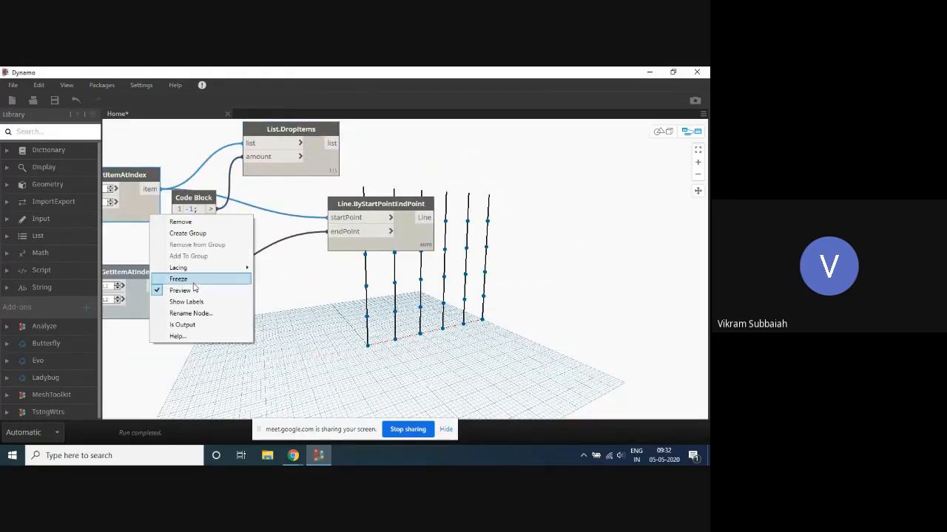
left_click(194, 292)
left_click(508, 167)
- Highlight the points output by List.DropItems in the grid
scroll(509, 179, "down", 3)
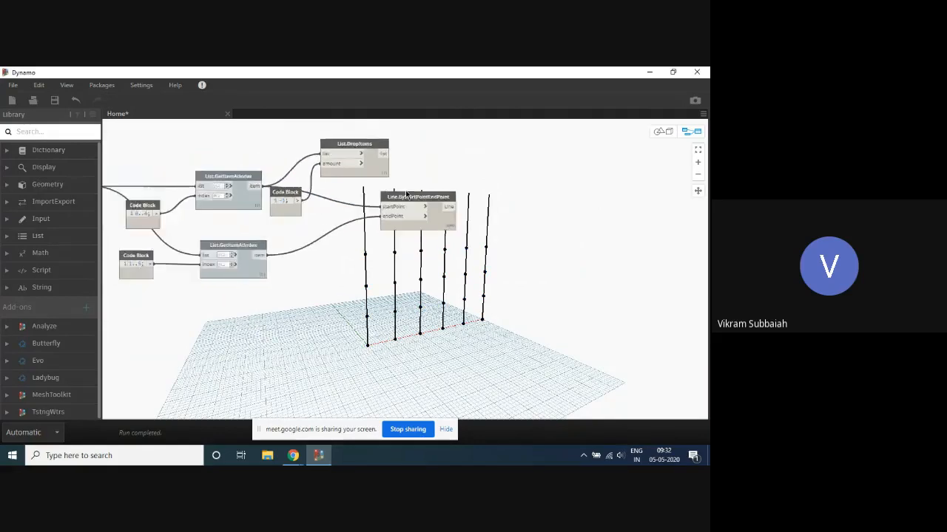
scroll(373, 205, "up", 4)
left_click(368, 154)
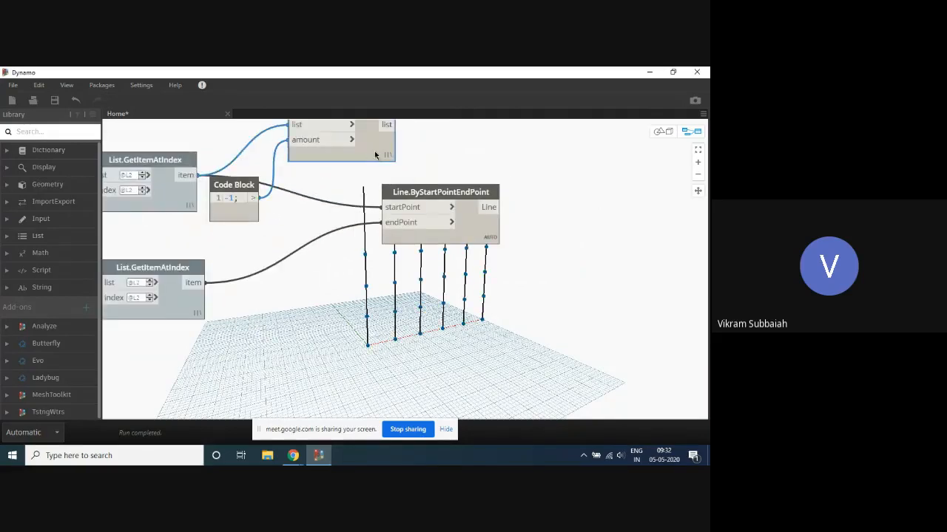
- Set the lacing of the List.DropItems node to Auto while its output list is expanded
scroll(477, 139, "down", 2)
middle_click_drag(468, 145, 424, 203)
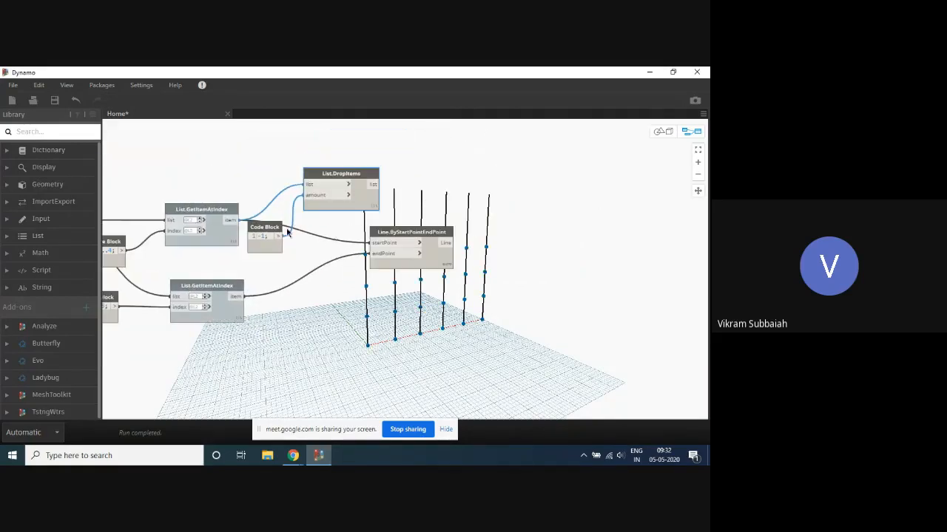
scroll(230, 255, "up", 2)
mouse_move(229, 255)
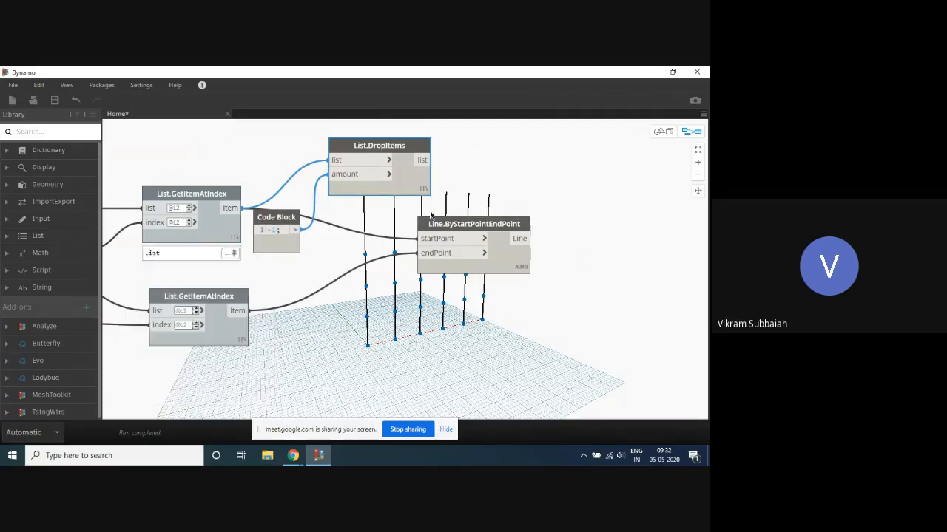
scroll(518, 163, "down", 3)
scroll(499, 161, "up", 3)
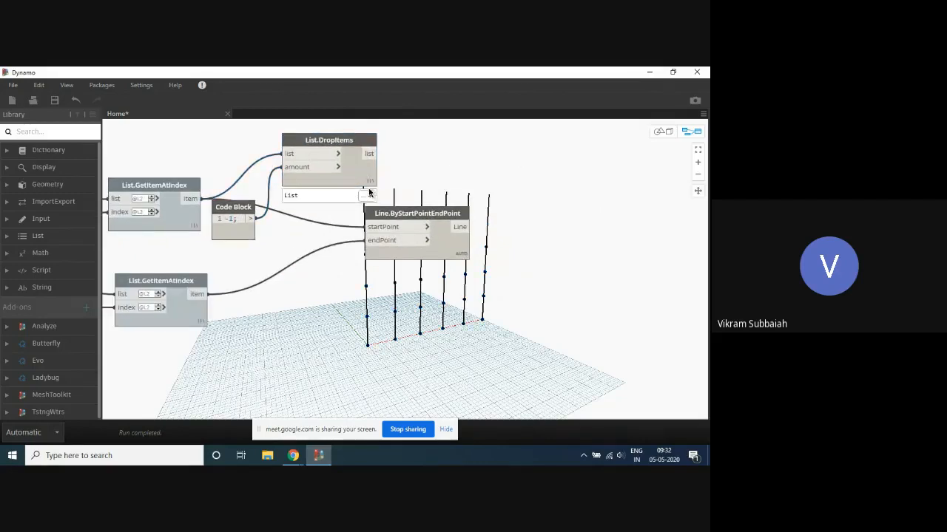
mouse_move(367, 191)
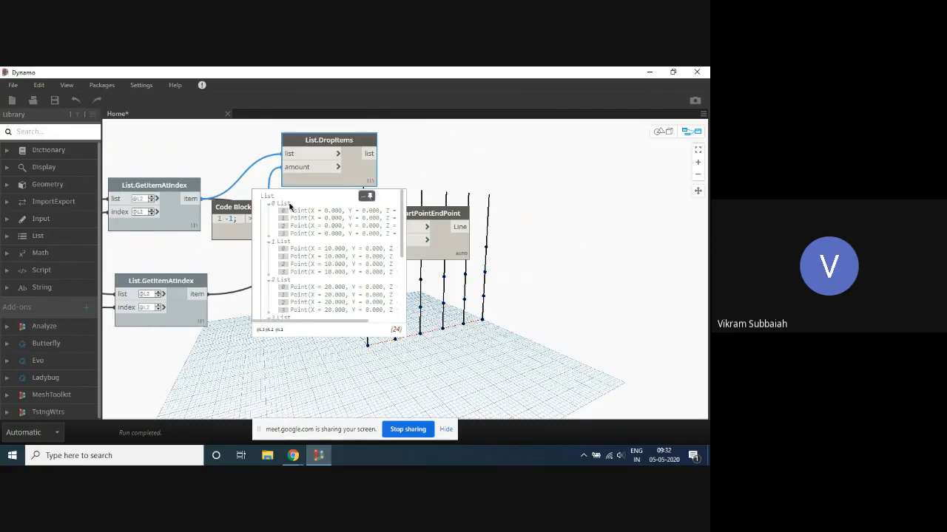
right_click(369, 183)
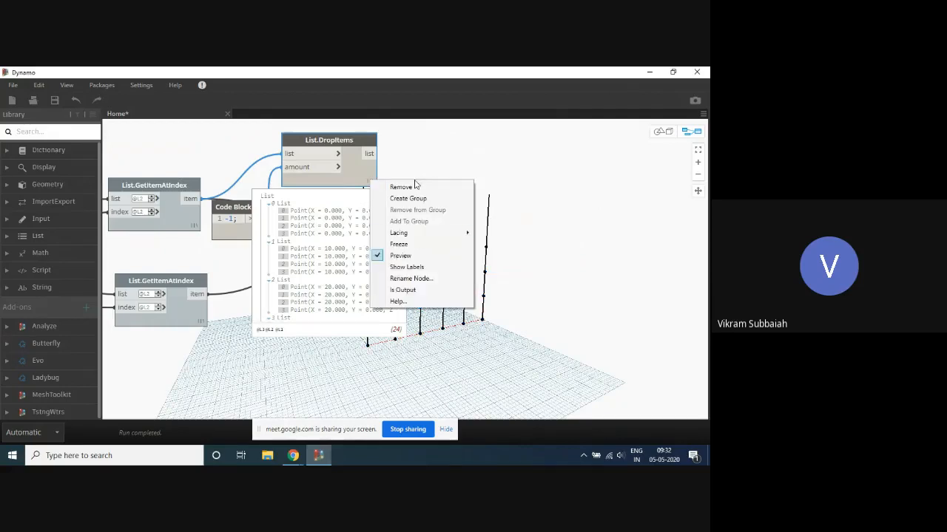
mouse_move(414, 234)
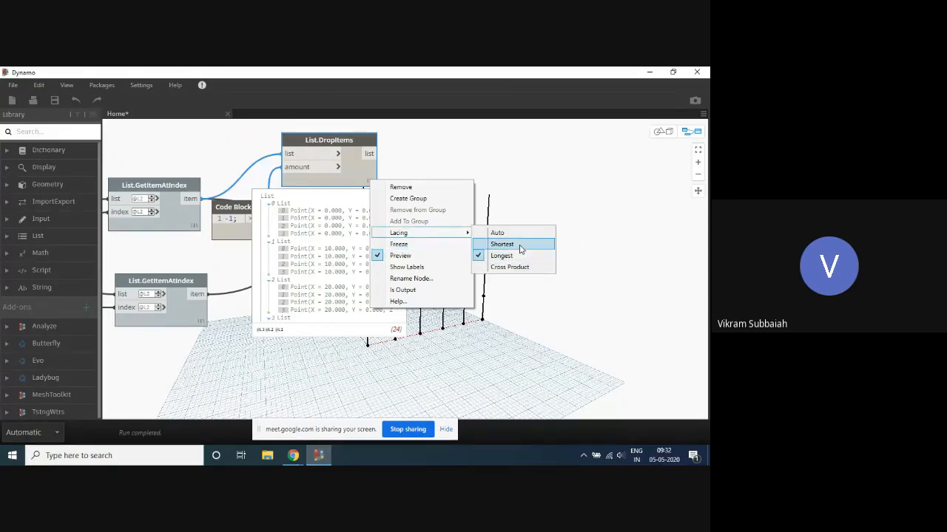
left_click(514, 233)
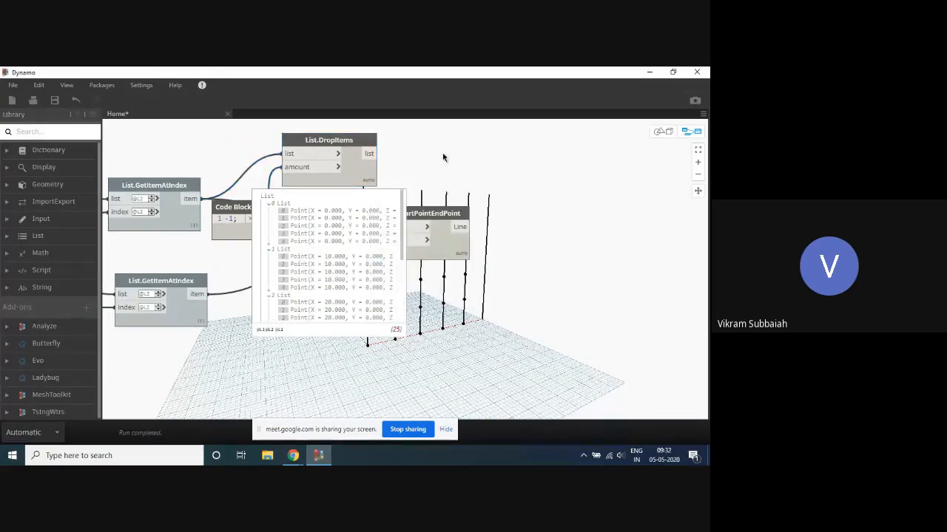
- Move the -1 code block above the upper List.GetItemAtIndex node and shift List.DropItems up beside it
scroll(490, 161, "down", 3)
scroll(473, 152, "up", 3)
middle_click_drag(461, 147, 416, 169)
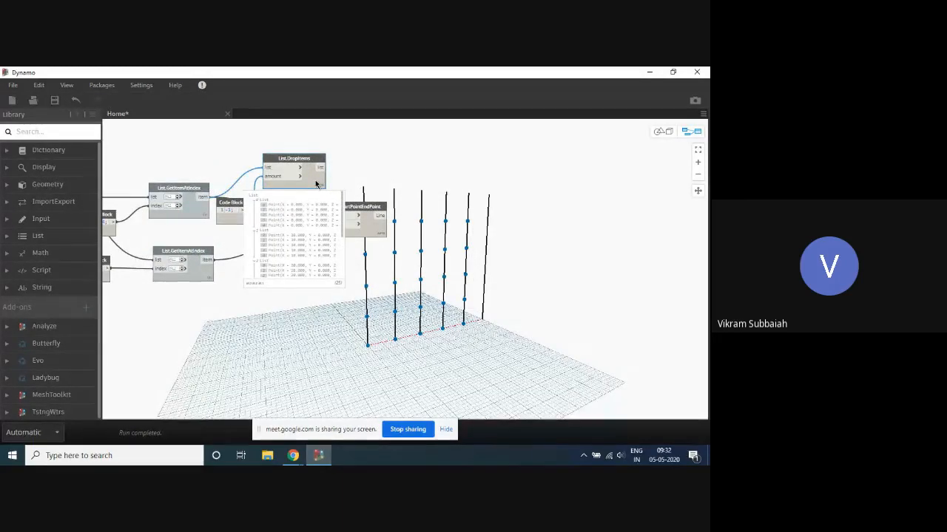
scroll(317, 182, "up", 2)
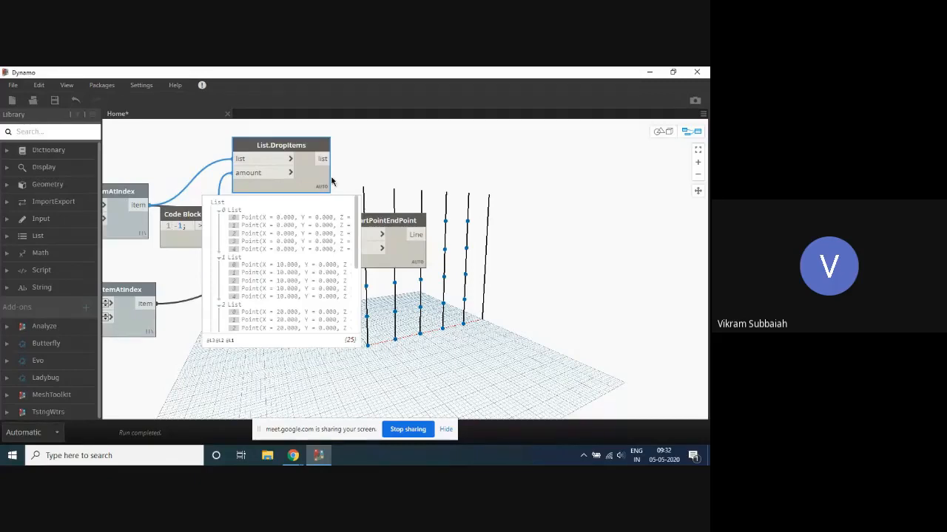
middle_click_drag(411, 184, 487, 206)
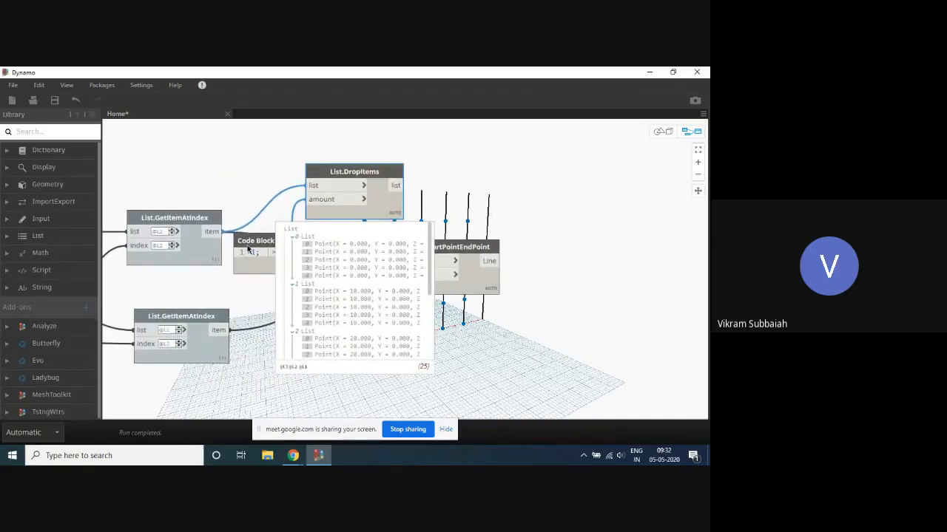
left_click_drag(258, 246, 224, 169)
left_click_drag(372, 171, 351, 143)
middle_click_drag(490, 176, 419, 172)
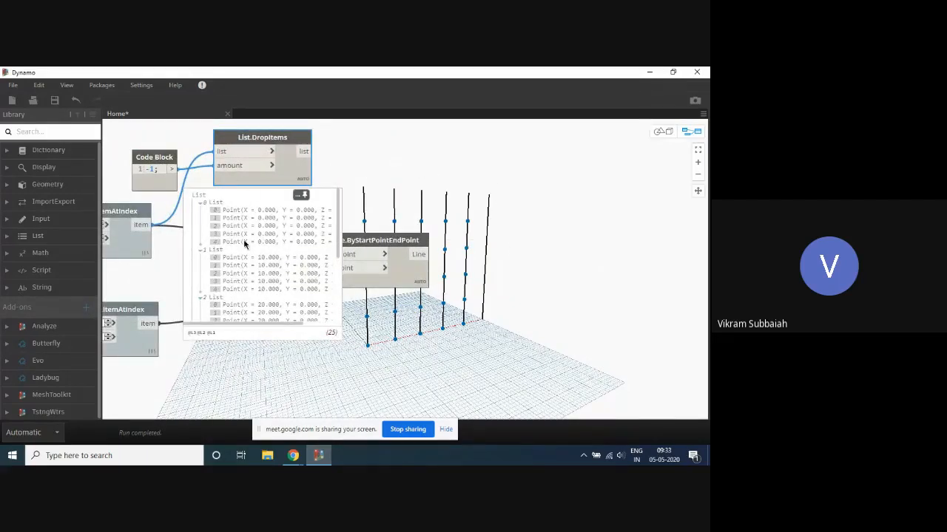
- Locate the sub-lists and individual points of the List.DropItems output in the grid by selecting them in its output list
scroll(247, 248, "down", 3)
left_click(212, 275)
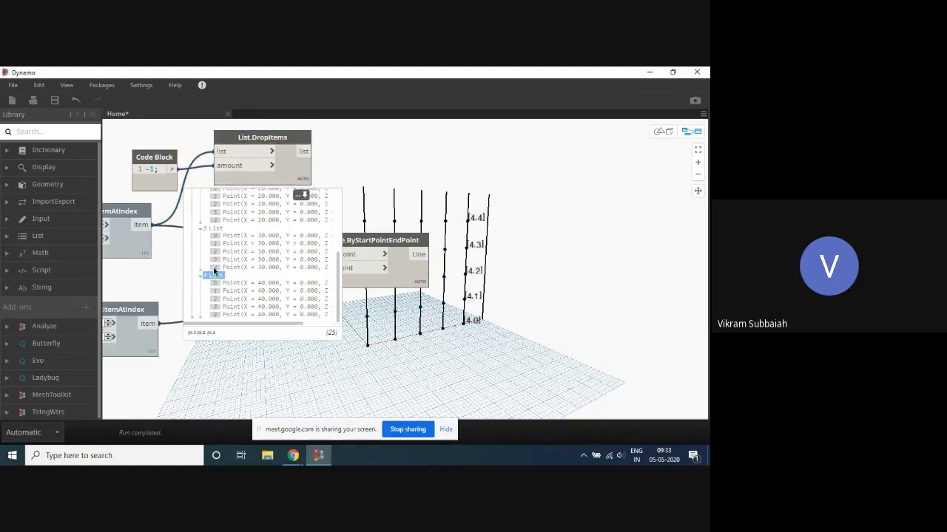
left_click(213, 228)
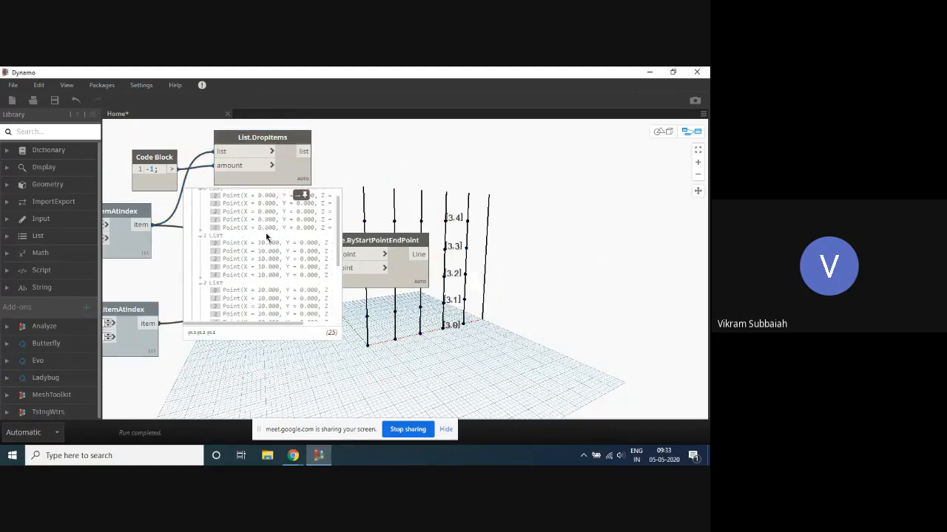
scroll(215, 244, "up", 3)
left_click(213, 250)
left_click(208, 218)
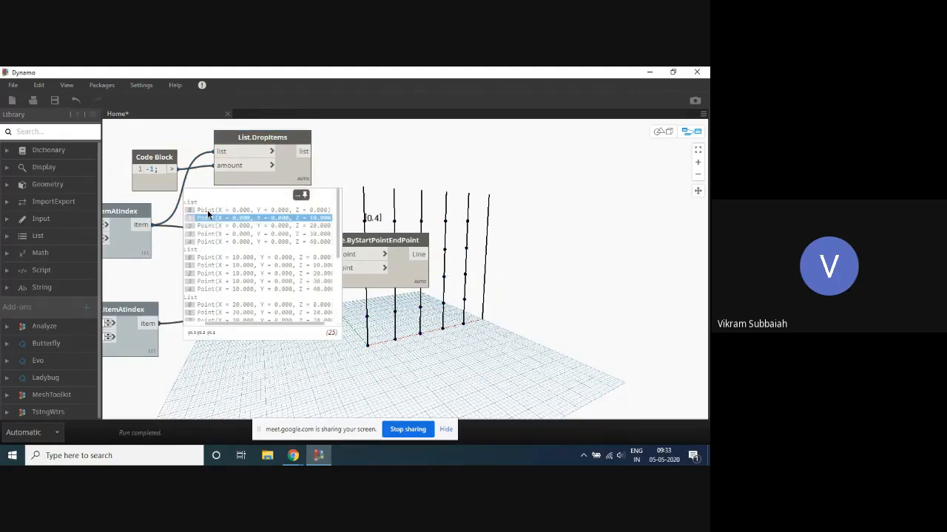
scroll(342, 159, "down", 3)
scroll(340, 186, "up", 3)
left_click(272, 195)
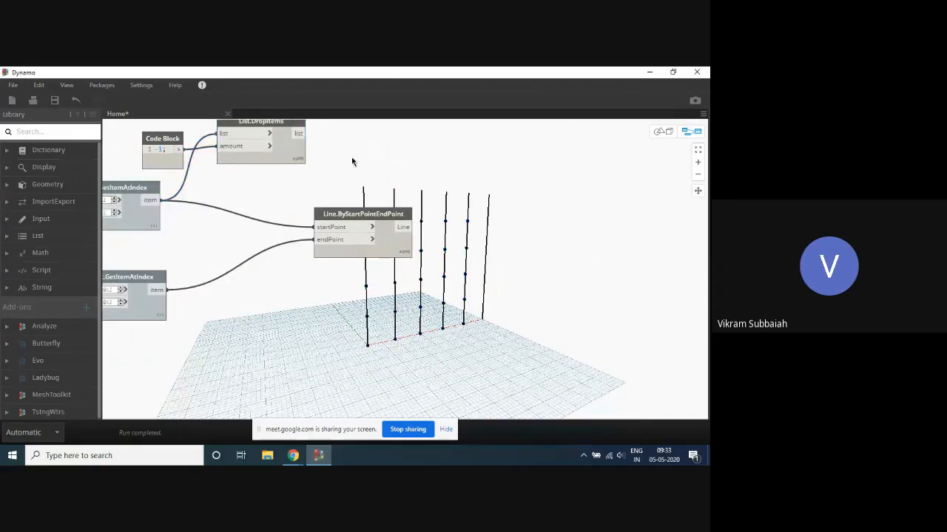
- Duplicate the List.DropItems node below Line.ByStartPointEndPoint and connect the lower List.GetItemAtIndex item output to its list input
scroll(277, 173, "down", 2)
left_click_drag(264, 146, 273, 293, "ctrl")
scroll(185, 322, "up", 3)
left_click_drag(180, 249, 273, 267)
scroll(351, 265, "down", 3)
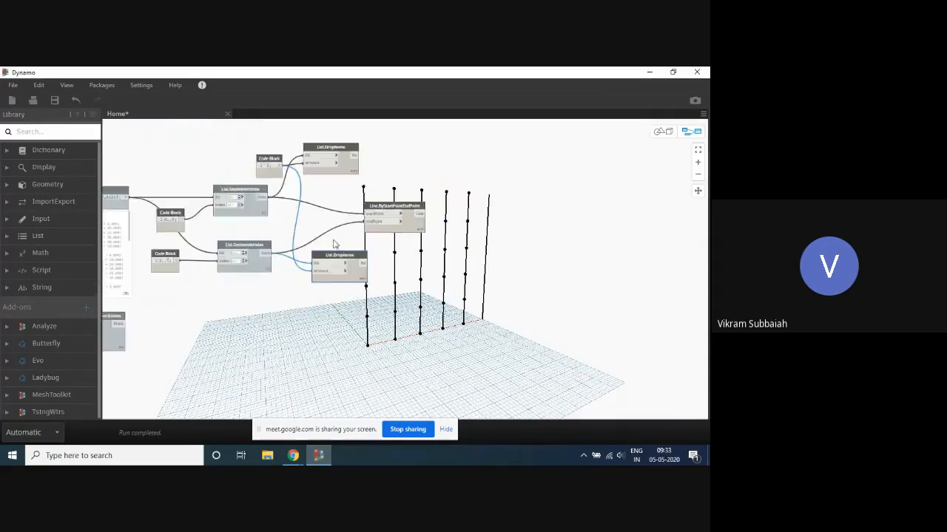
- Copy the -1 code block below the lower List.GetItemAtIndex node and connect it to the amount input of the lower List.DropItems
scroll(301, 216, "up", 2)
left_click(255, 151)
key("ctrl+c")
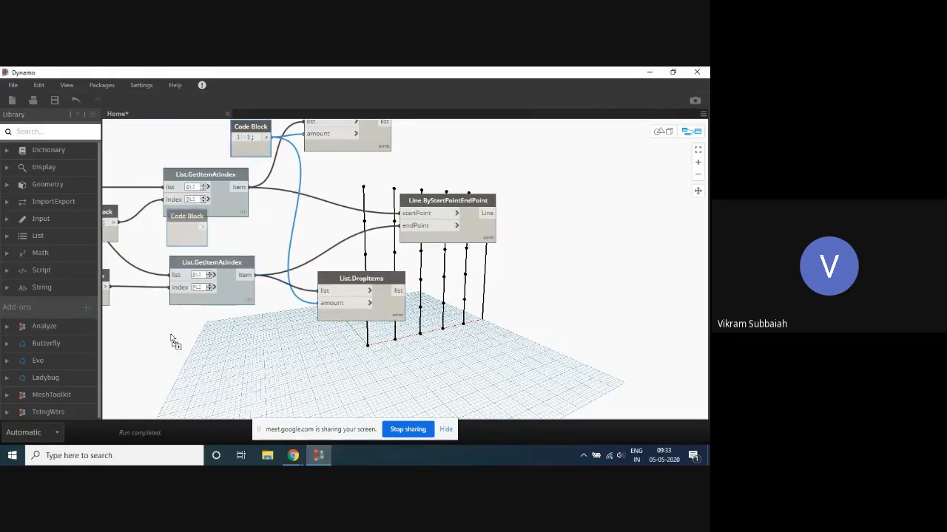
key("ctrl+v")
left_click_drag(258, 379, 264, 362)
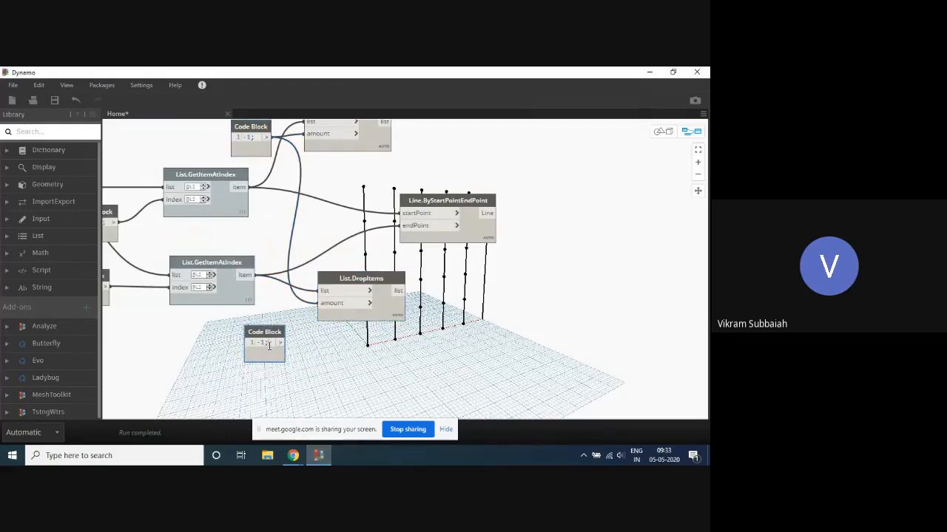
left_click(307, 349)
left_click_drag(280, 342, 334, 305)
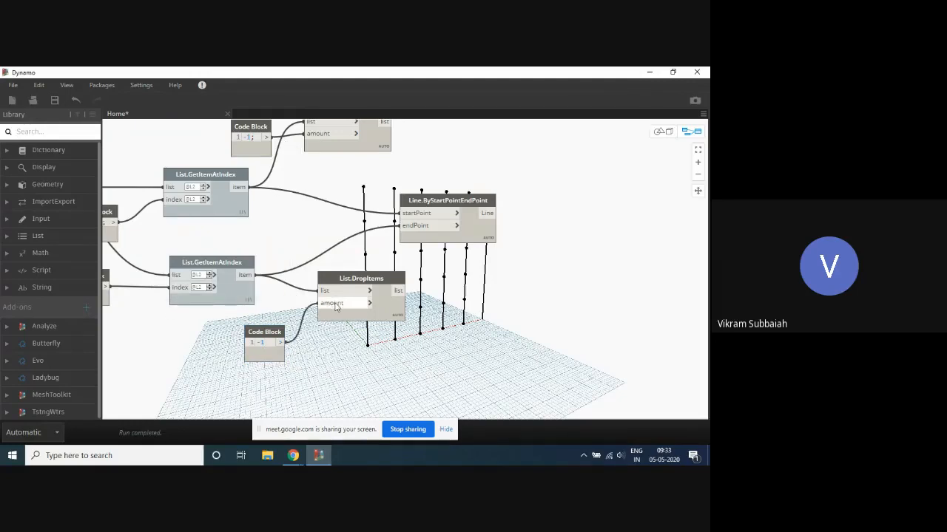
- Compare the points output by the lower and upper List.DropItems nodes by highlighting each set in the grid
left_click(391, 278)
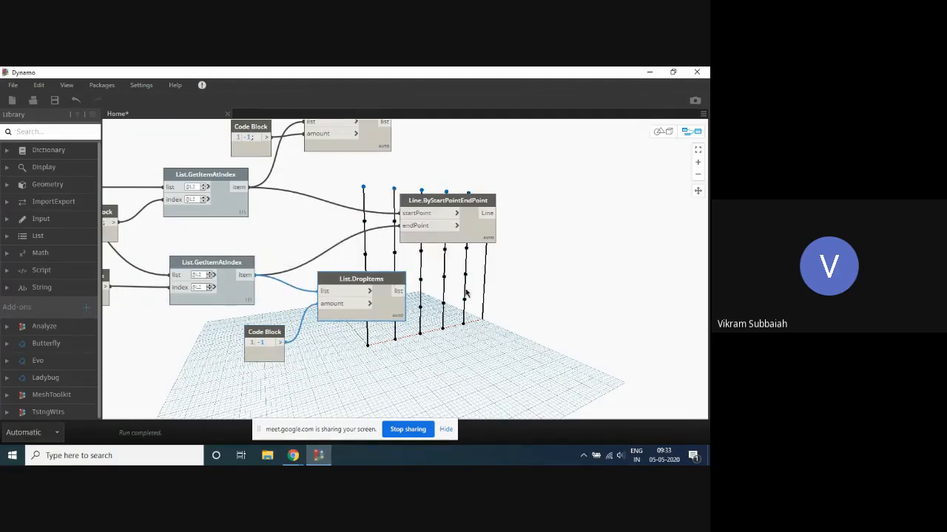
middle_click_drag(466, 293, 342, 300)
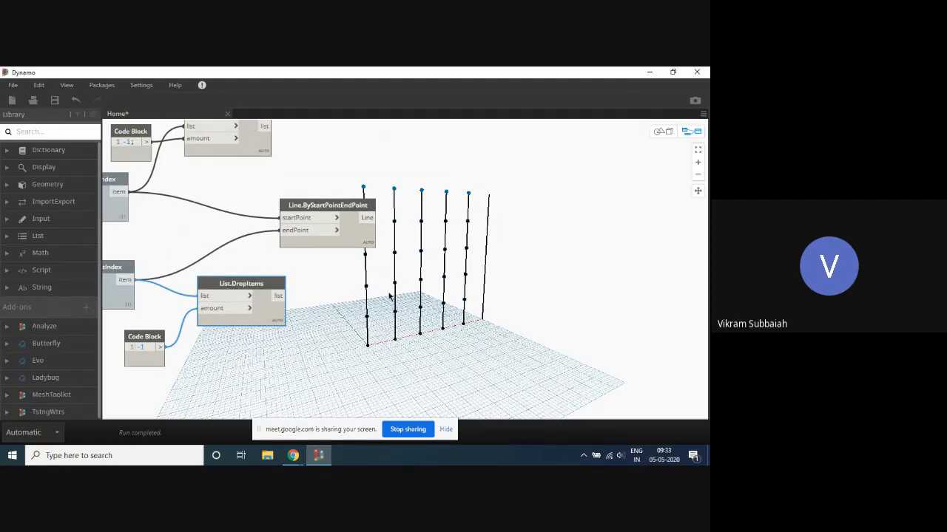
scroll(389, 296, "down", 4)
scroll(291, 224, "up", 2)
scroll(290, 235, "down", 3)
scroll(297, 247, "up", 1)
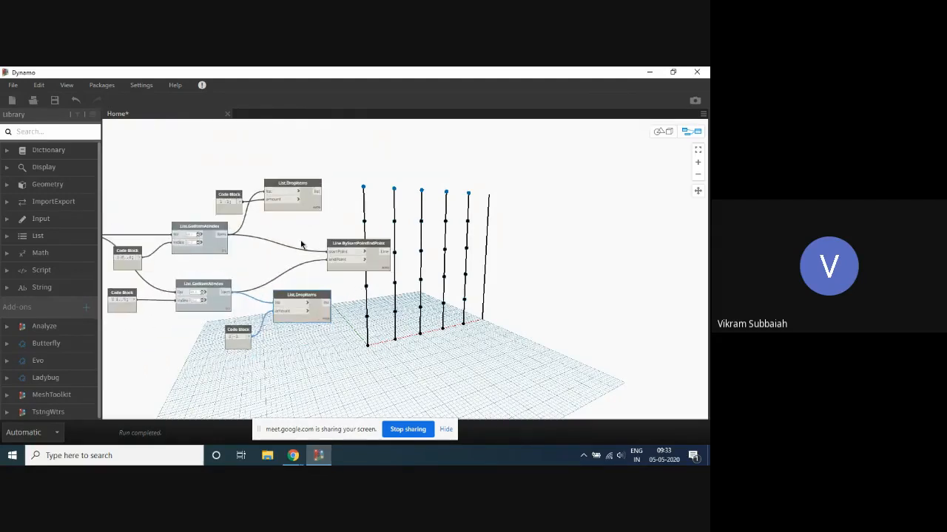
left_click(322, 225)
left_click(319, 297)
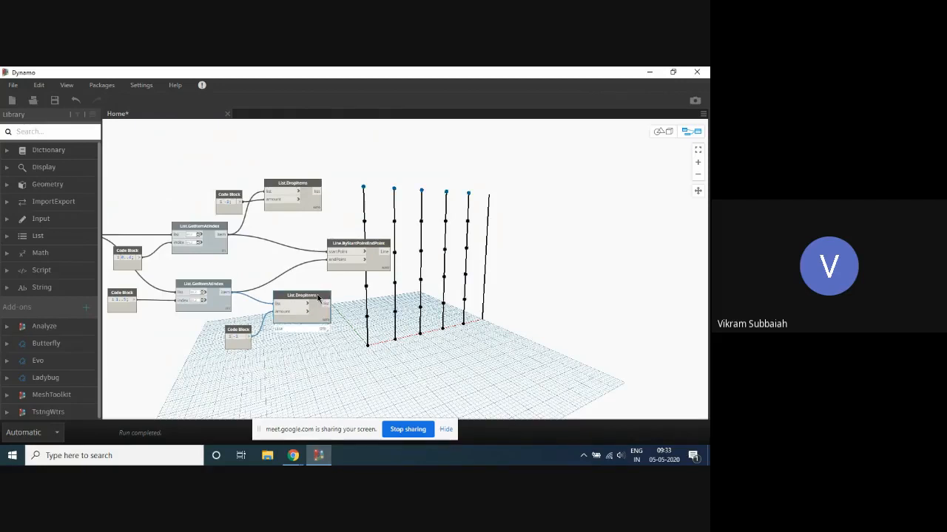
scroll(318, 218, "up", 2)
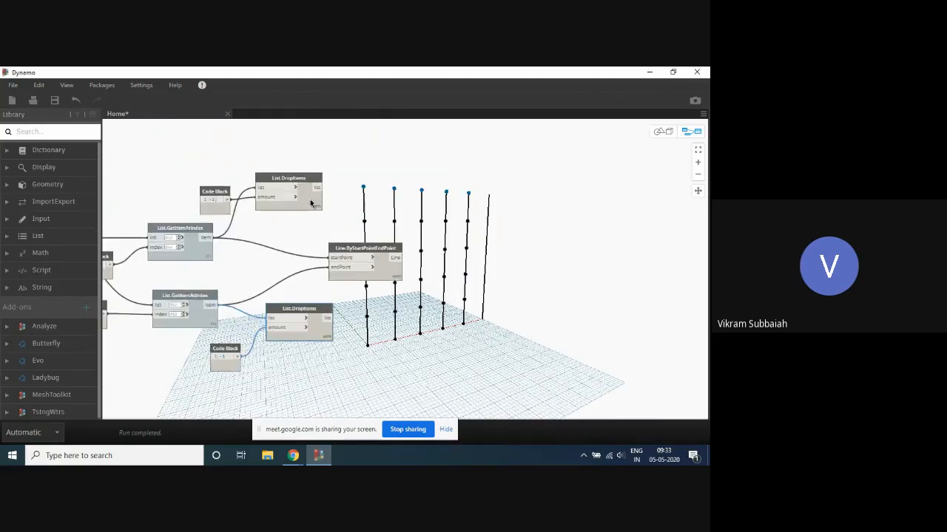
left_click(307, 205)
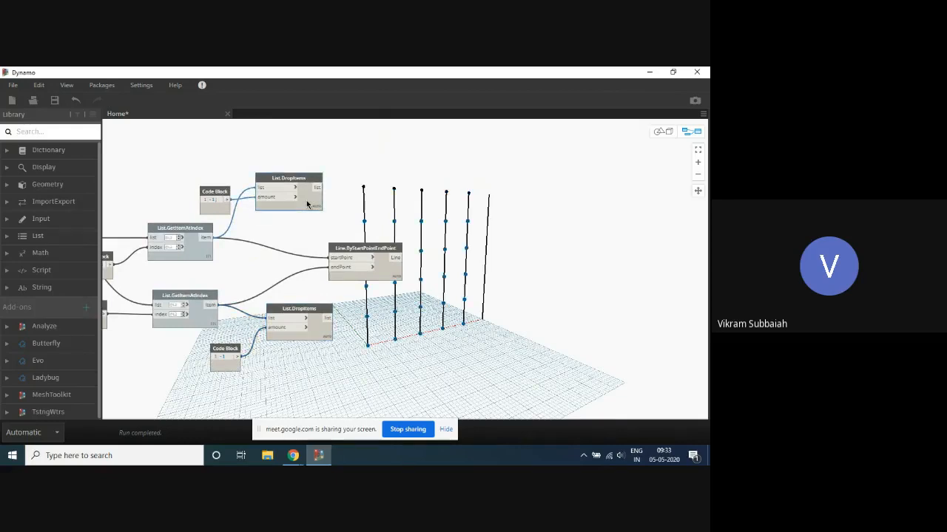
mouse_move(307, 205)
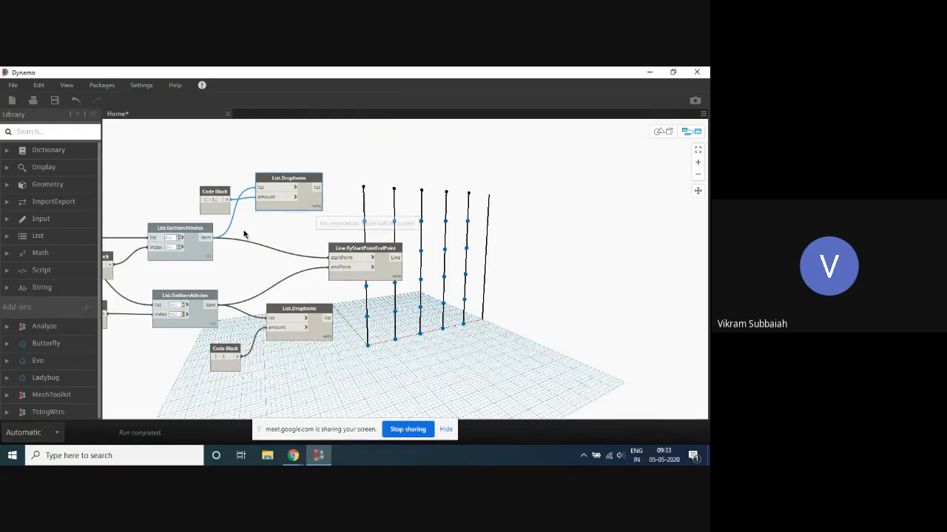
- Turn on the geometry preview of the upper List.GetItemAtIndex node
left_click(201, 256)
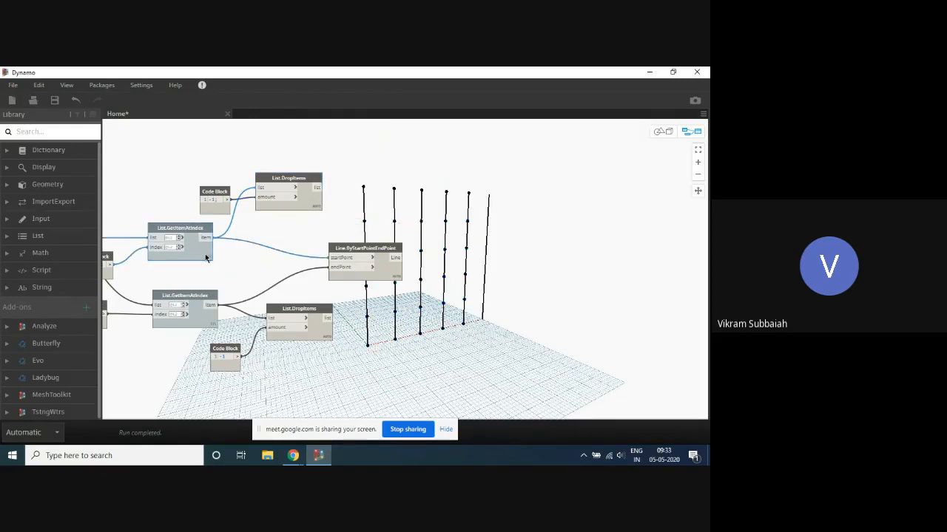
right_click(204, 256)
left_click(249, 332)
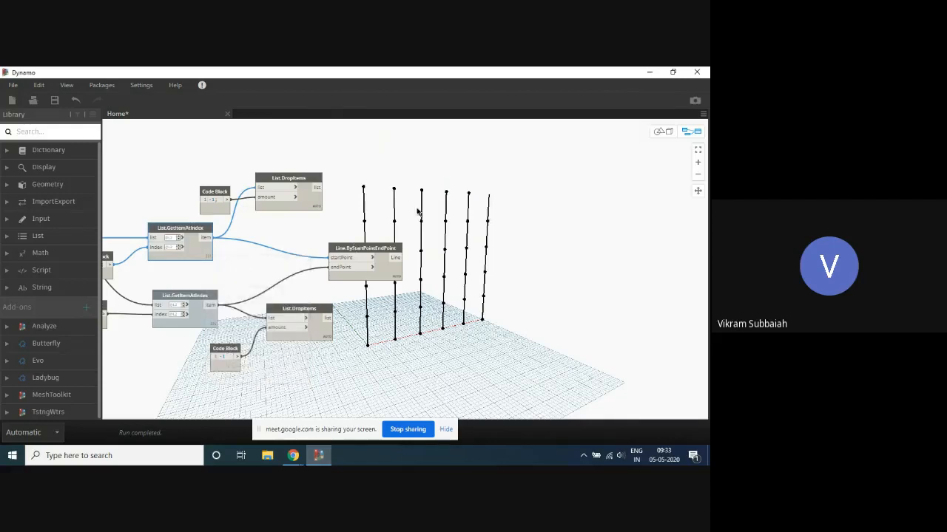
- Expand the output of the upper List.GetItemAtIndex node and locate the points of its first sub-list in the grid
left_click(198, 255)
mouse_move(198, 255)
mouse_move(208, 271)
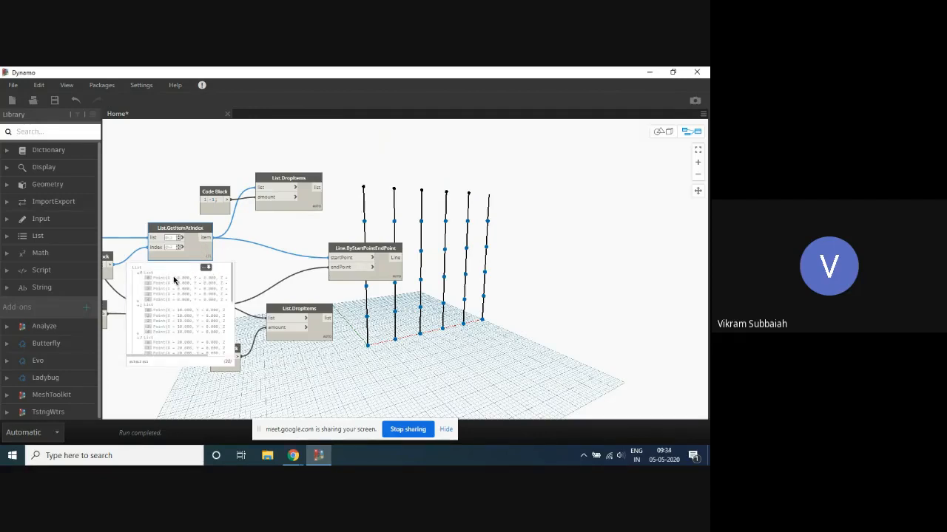
left_click(174, 278)
left_click(176, 284)
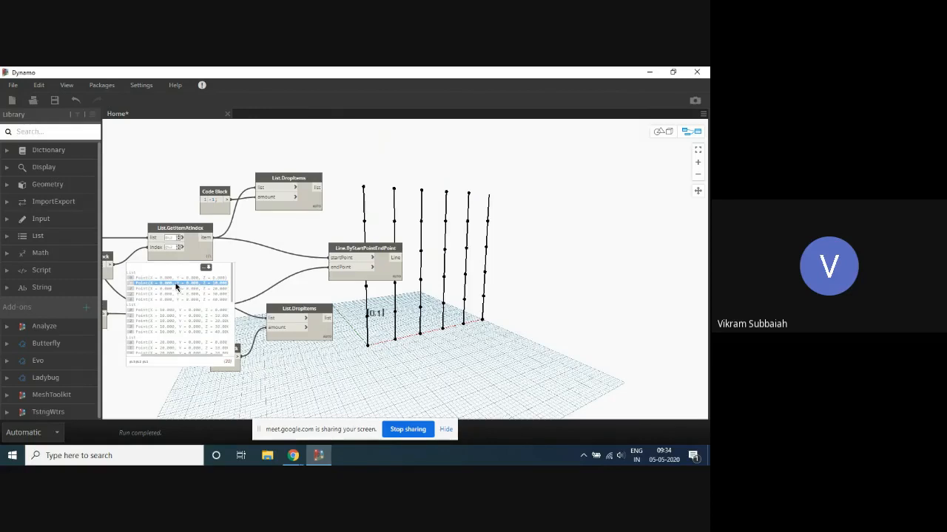
left_click(174, 289)
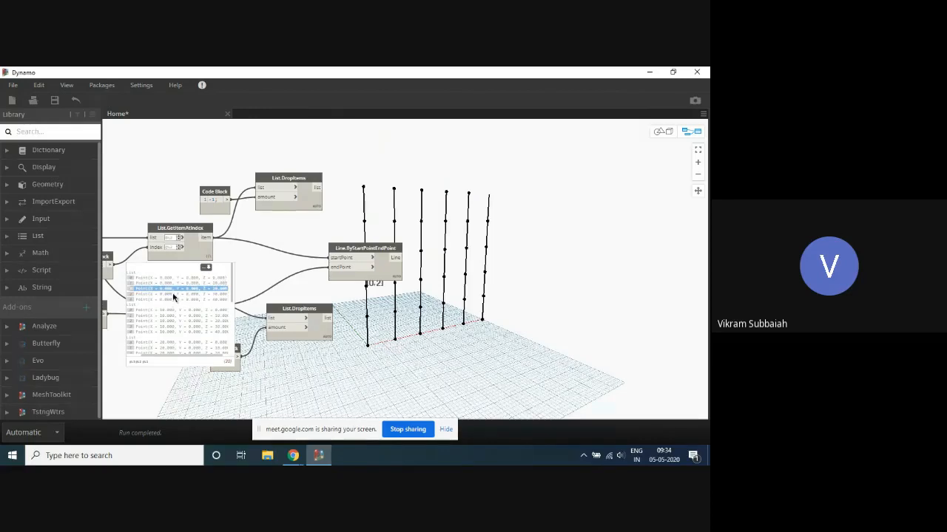
left_click(174, 295)
left_click(194, 256)
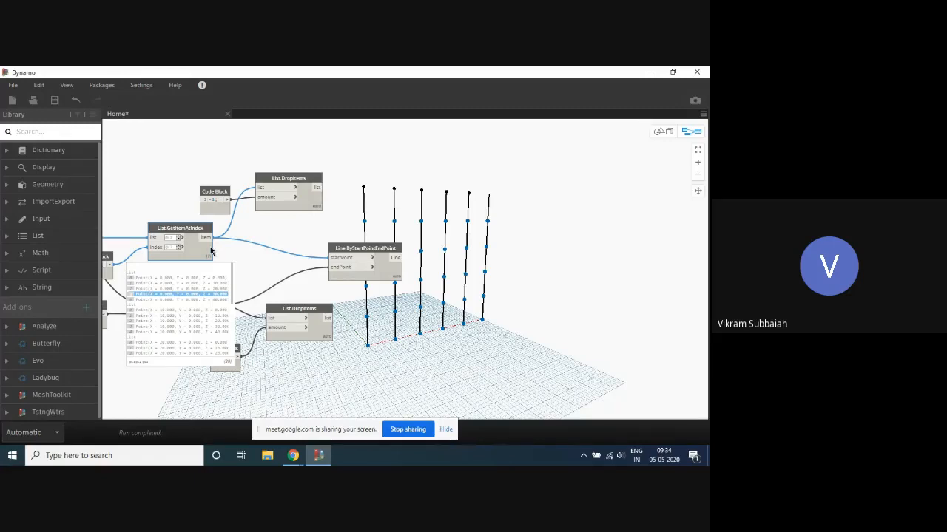
- Highlight each of the five points in the first sub-list of the upper List.GetItemAtIndex output, one by one, in the grid
left_click(187, 278)
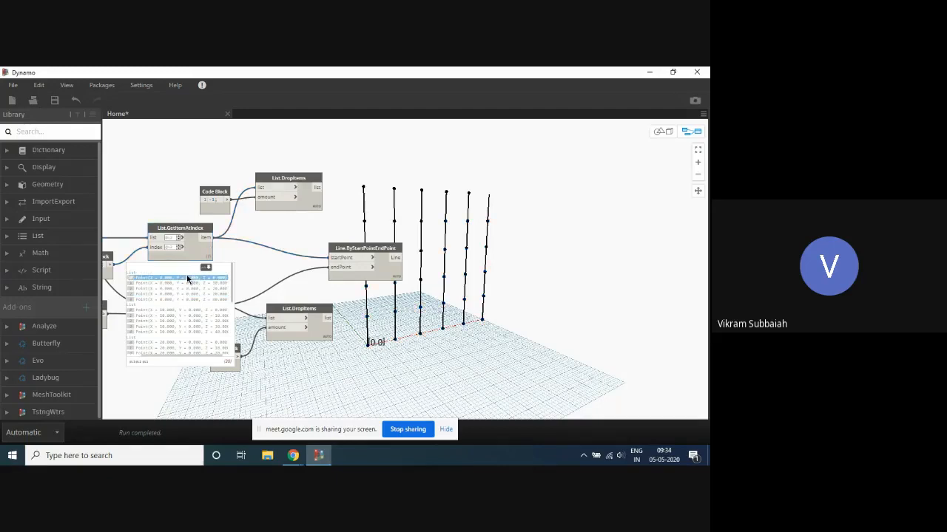
left_click(173, 284)
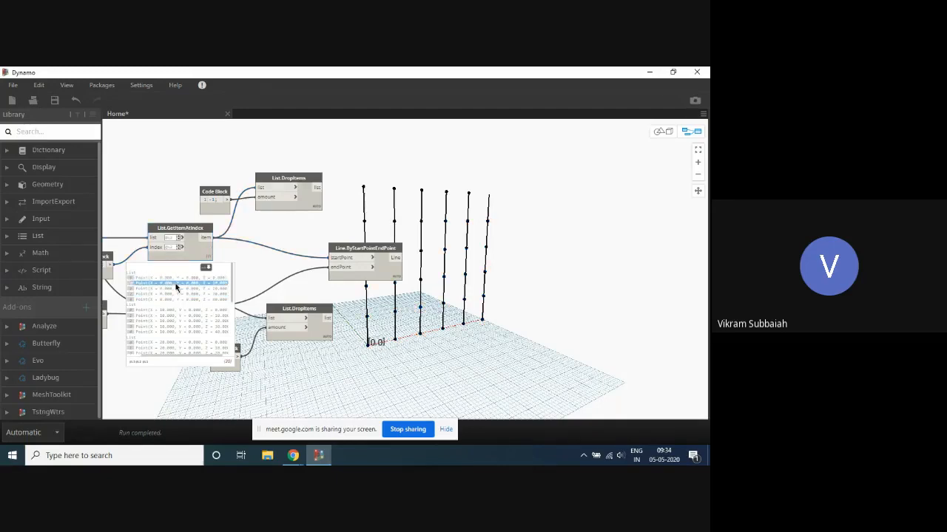
left_click(167, 290)
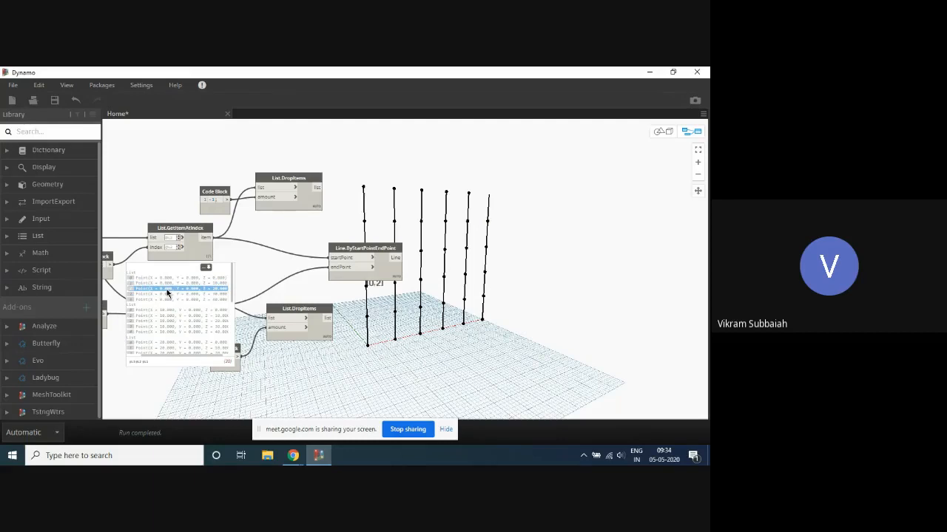
left_click(170, 295)
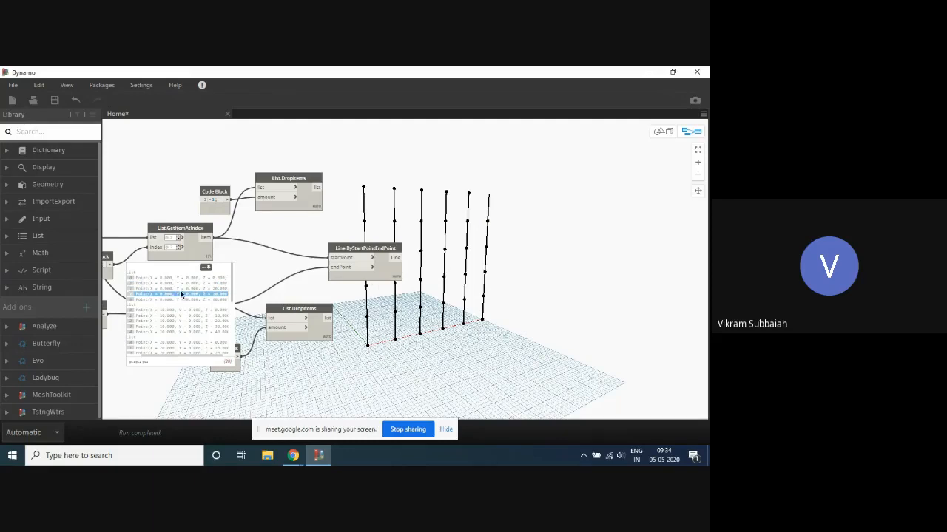
left_click(171, 300)
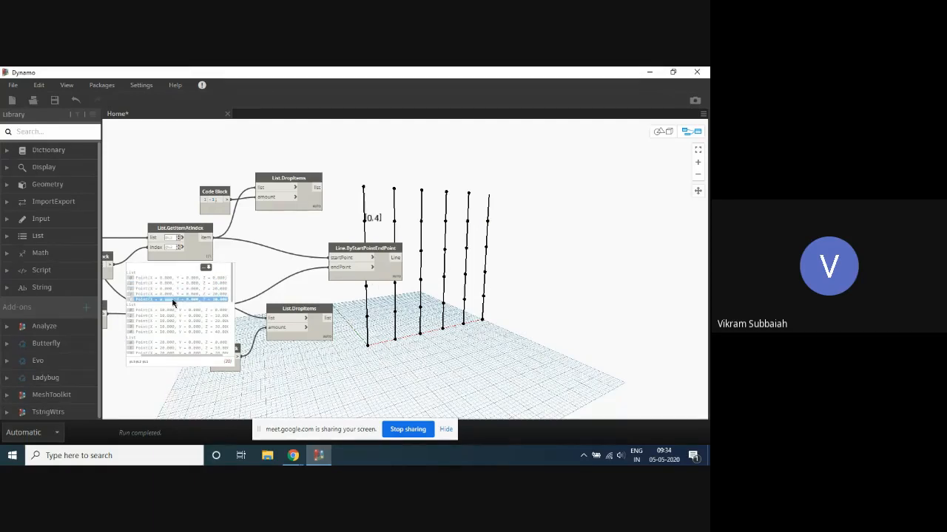
- Rearrange the upper List.GetItemAtIndex node and its neighbouring -1 code block so the code block sits beneath the upper List.DropItems node
middle_click_drag(314, 238, 237, 260)
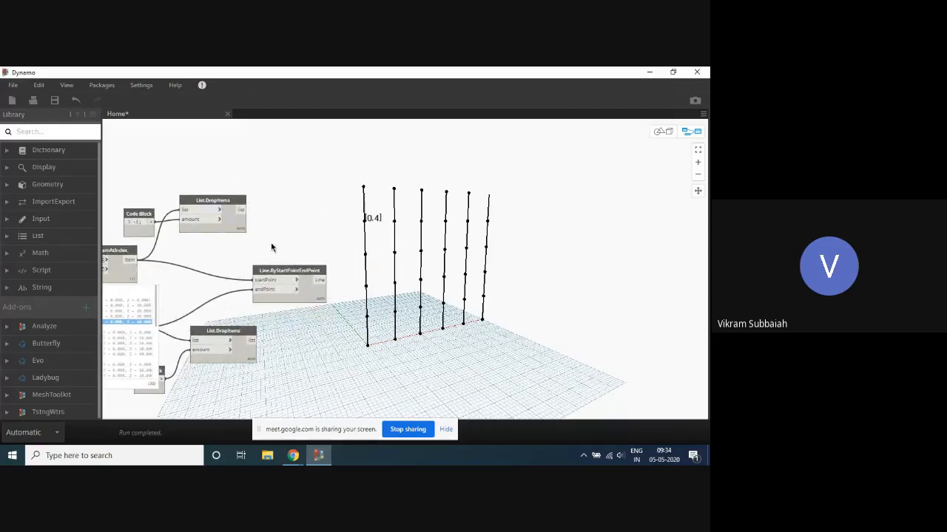
scroll(368, 214, "down", 4)
scroll(311, 269, "up", 4)
left_click(175, 205)
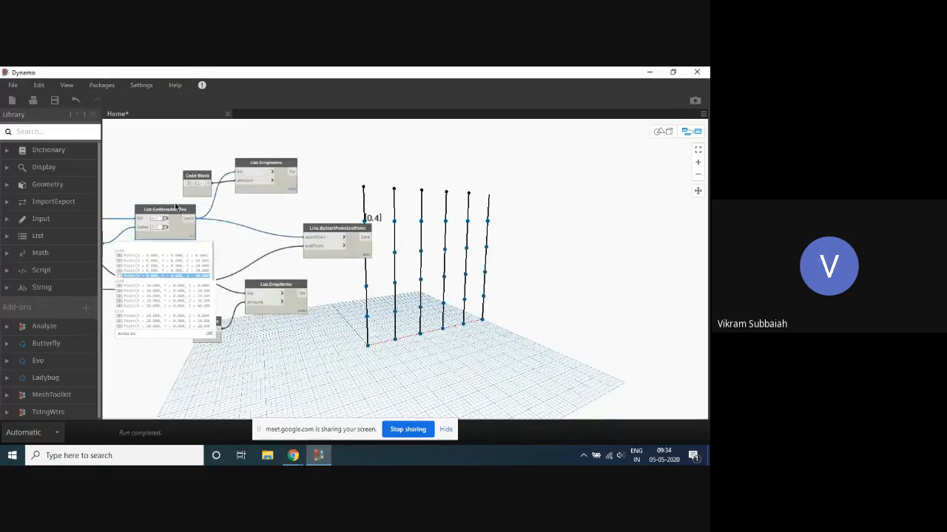
left_click_drag(174, 207, 243, 221)
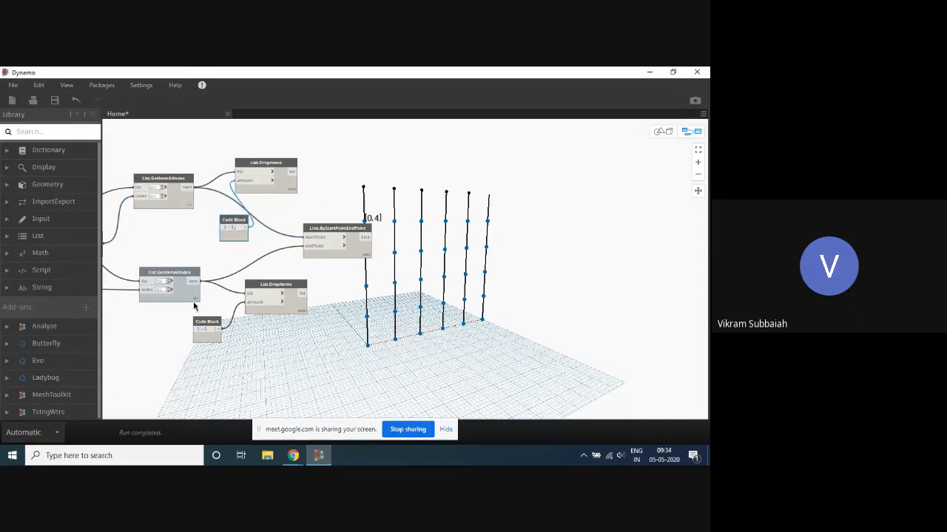
left_click_drag(206, 321, 178, 288)
scroll(419, 162, "down", 2)
scroll(287, 259, "up", 3)
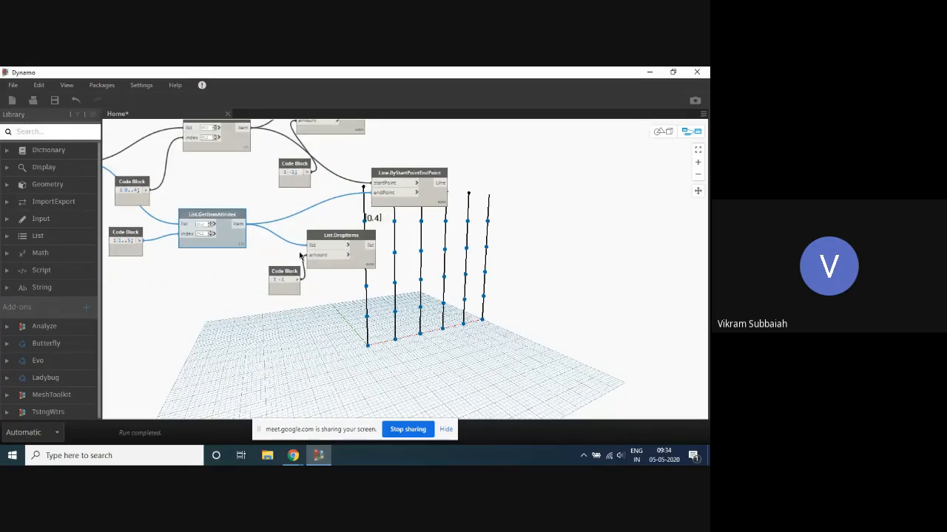
scroll(266, 267, "down", 3)
scroll(271, 232, "up", 2)
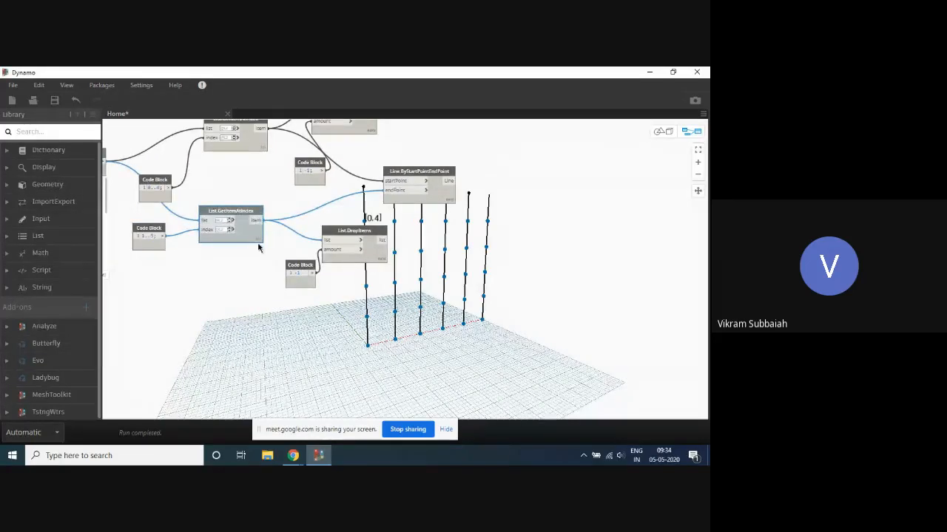
right_click(255, 243)
left_click(284, 302)
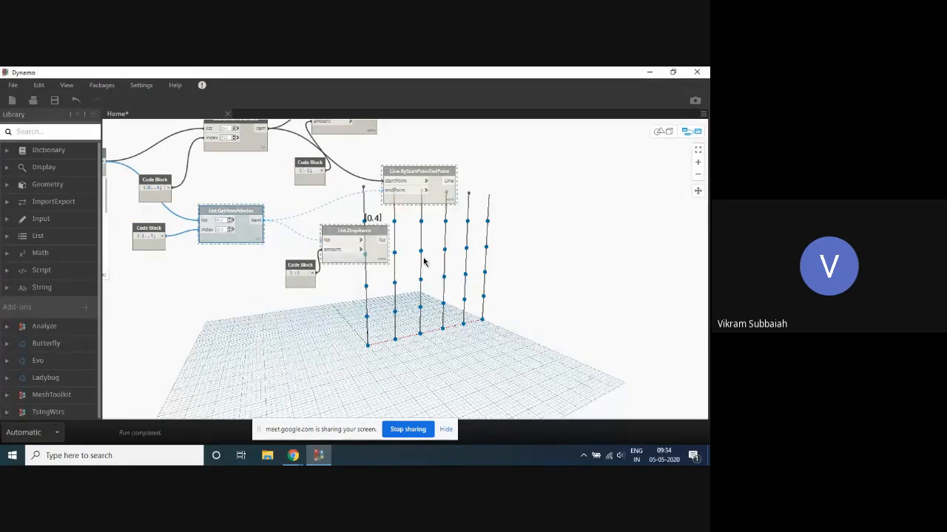
right_click(244, 234)
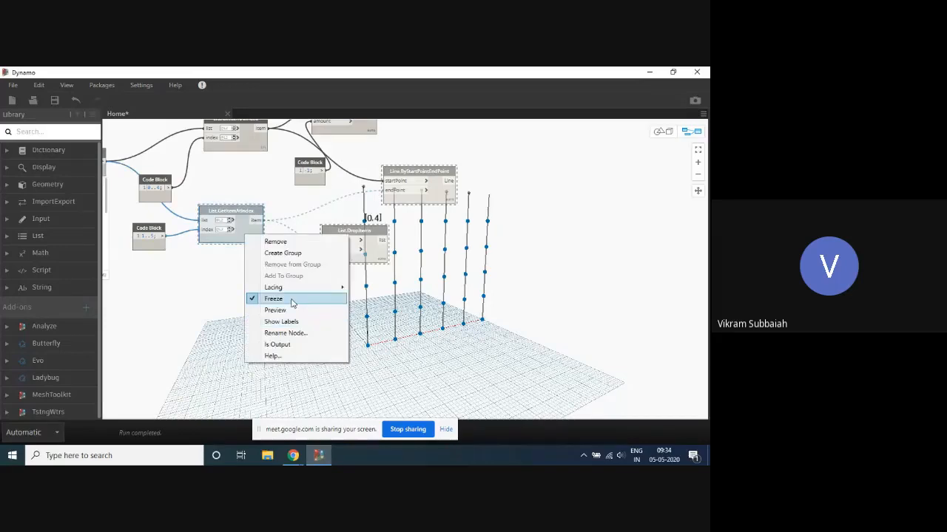
left_click(284, 301)
- Turn on the geometry preview of the lower List.GetItemAtIndex node and expand its output list
right_click(247, 234)
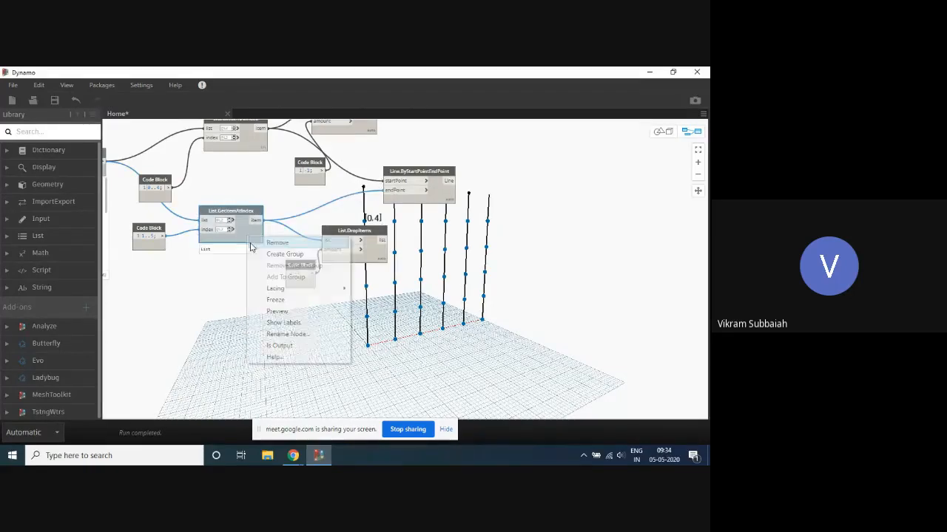
left_click(288, 312)
left_click(243, 265)
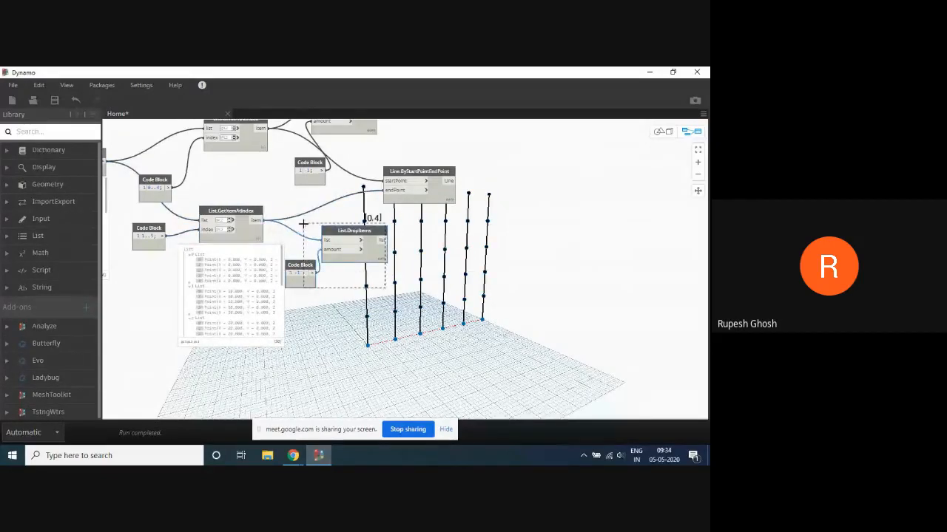
- Move the lower List.DropItems node and its code block clear of the output list, and locate the first sub-list's points in the grid
left_click_drag(329, 231, 406, 261)
left_click(339, 261)
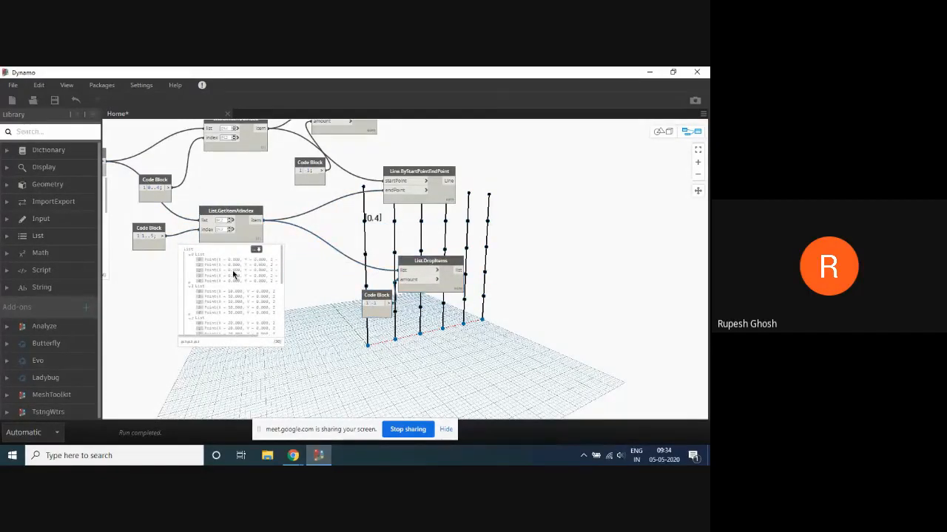
scroll(331, 278, "up", 3)
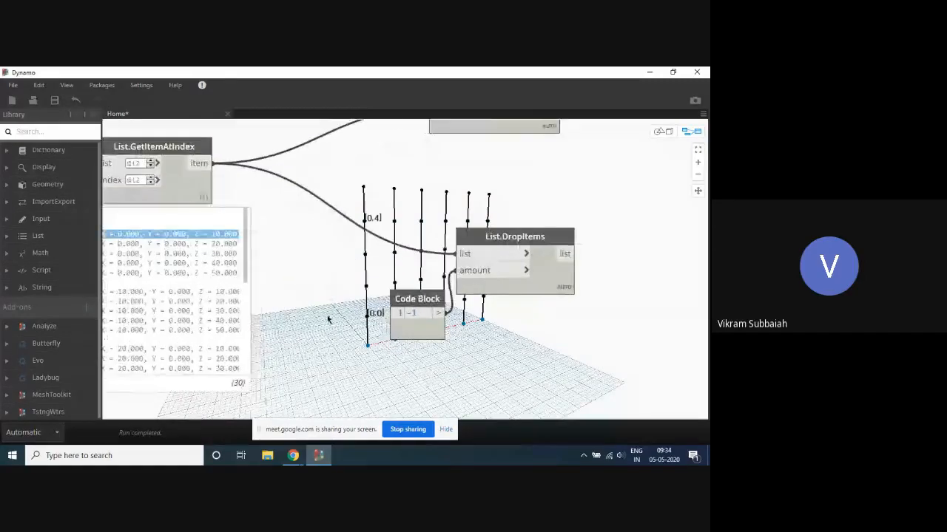
scroll(344, 314, "down", 3)
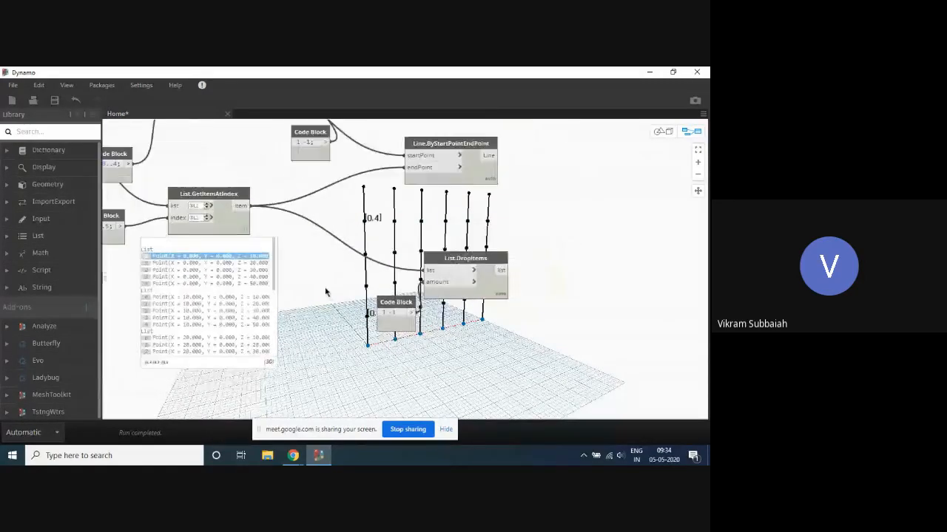
left_click(207, 271)
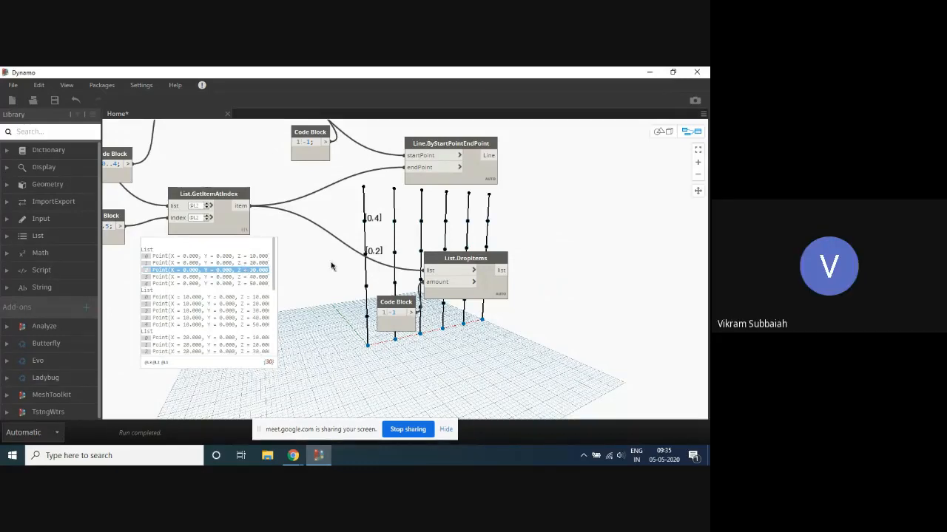
- Set the code block feeding the lower List.DropItems amount to 1 and highlight that node's points in the grid
scroll(246, 274, "down", 1)
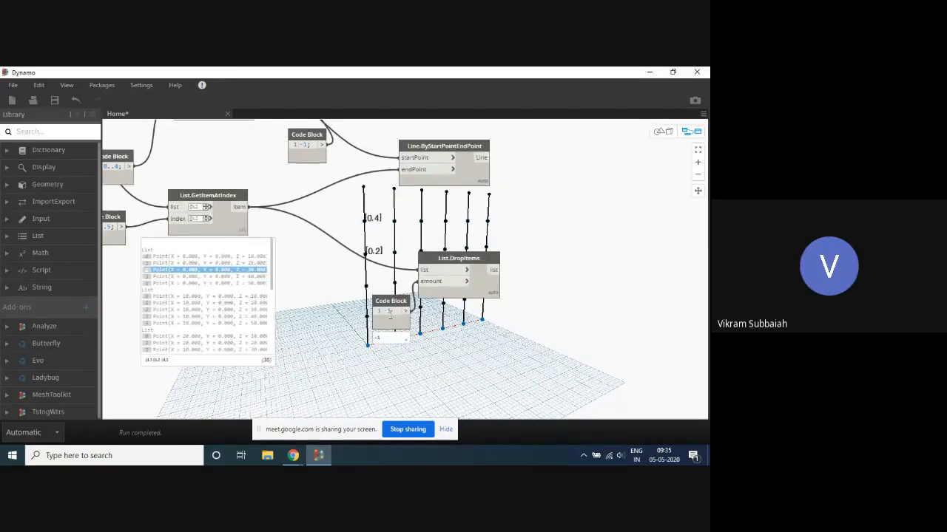
left_click(451, 263)
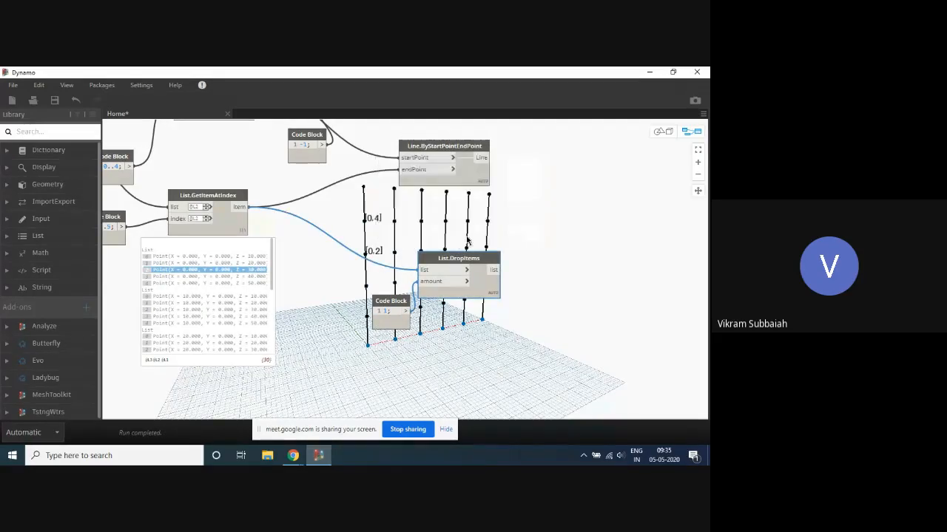
- Turn off the geometry preview of both the lower and the upper List.GetItemAtIndex nodes
scroll(386, 207, "down", 1)
middle_click_drag(386, 207, 377, 242)
scroll(352, 279, "down", 1)
scroll(328, 174, "up", 2)
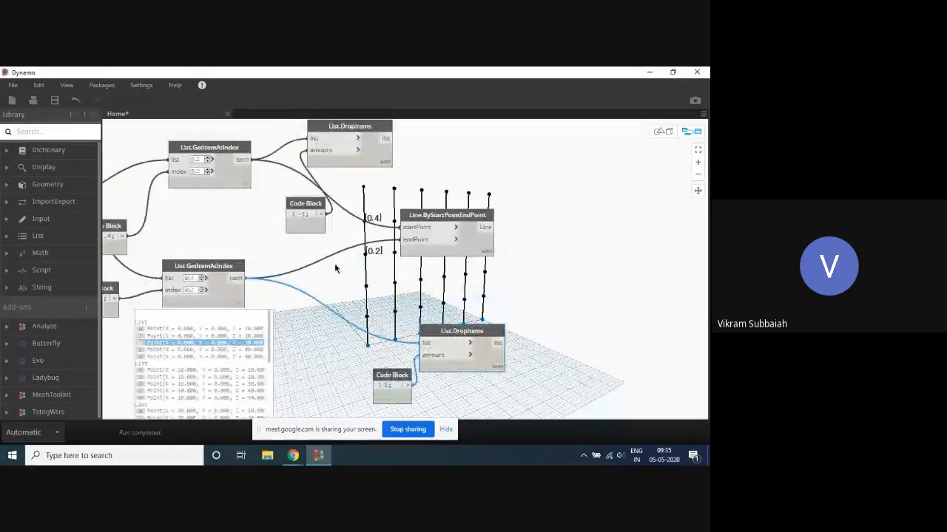
right_click(223, 273)
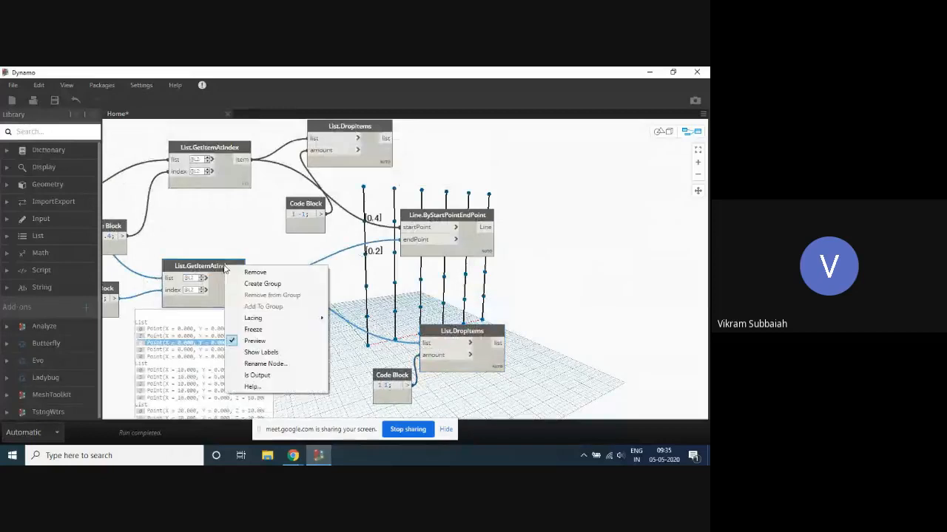
left_click(255, 338)
right_click(216, 147)
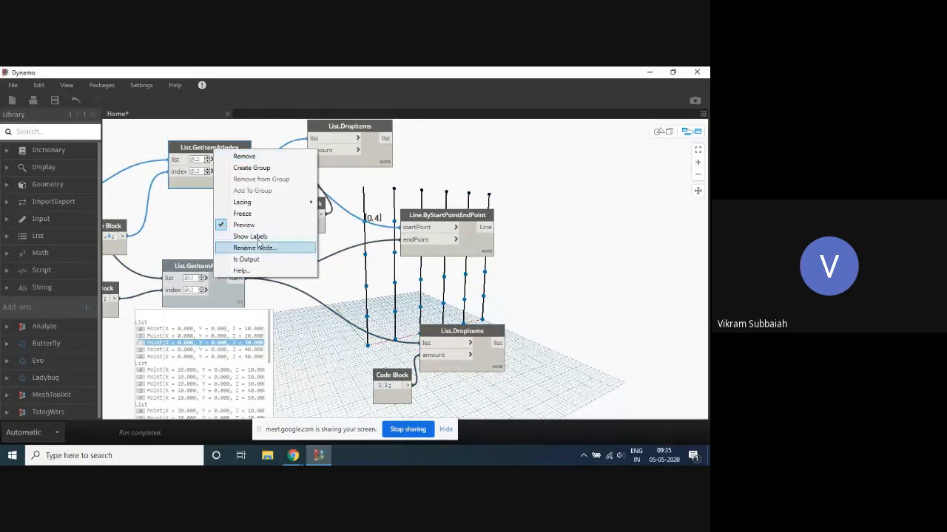
left_click(245, 222)
- Highlight the points output by the upper and then the lower List.DropItems node to compare the two sets in the grid
scroll(342, 197, "down", 2)
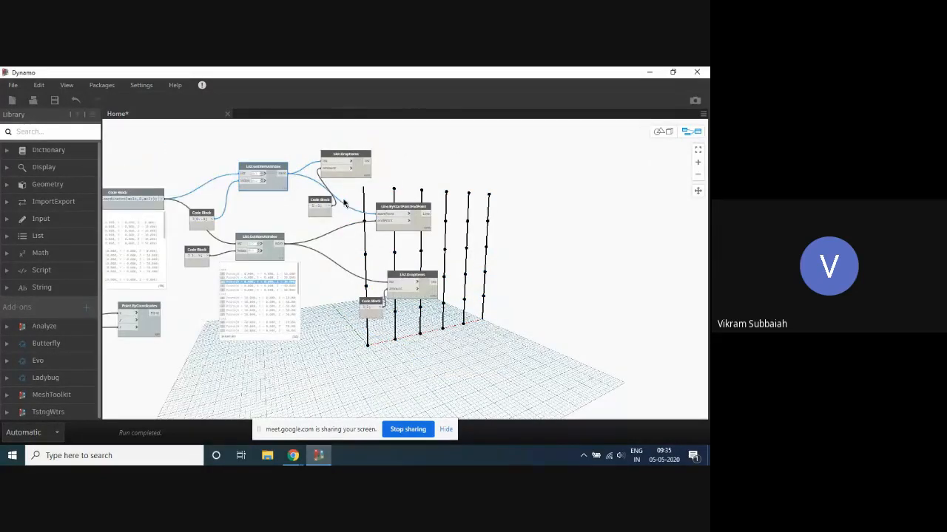
scroll(390, 207, "down", 1)
scroll(484, 201, "down", 2)
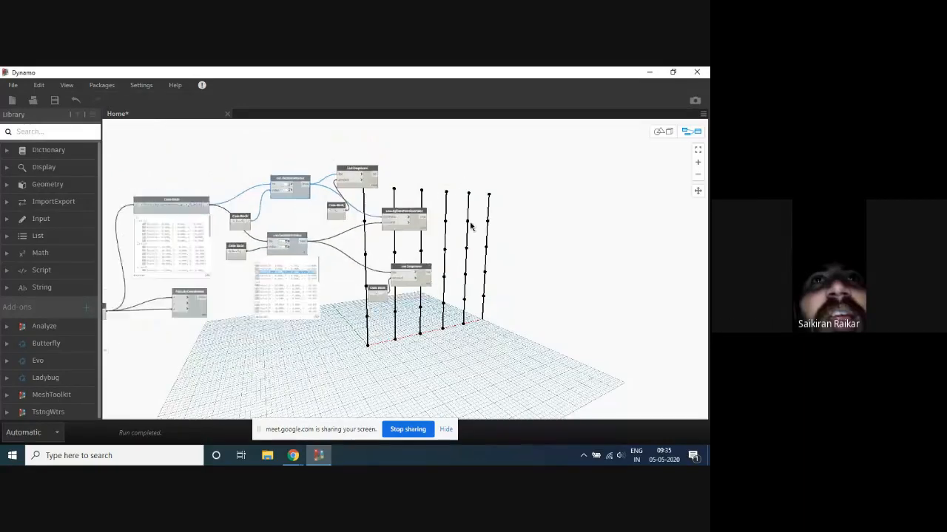
scroll(484, 201, "up", 3)
scroll(486, 203, "down", 3)
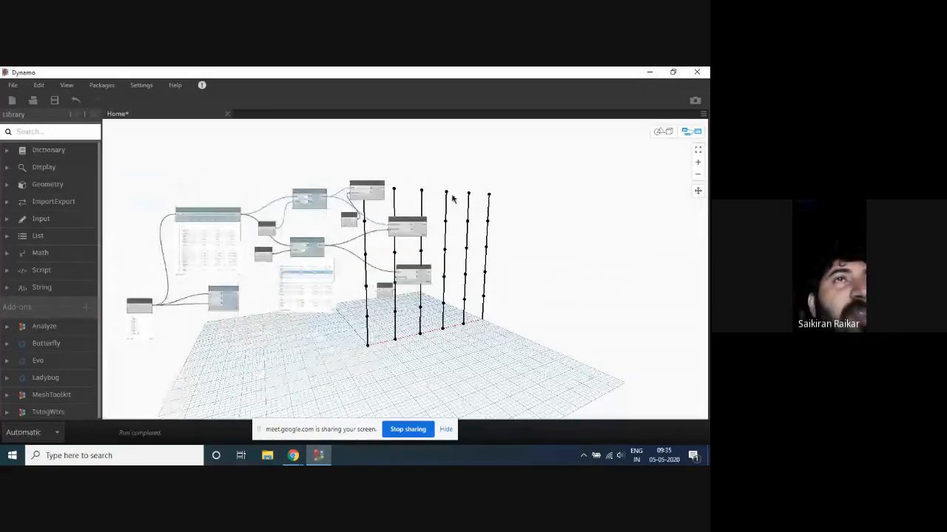
scroll(454, 202, "up", 3)
left_click(325, 180)
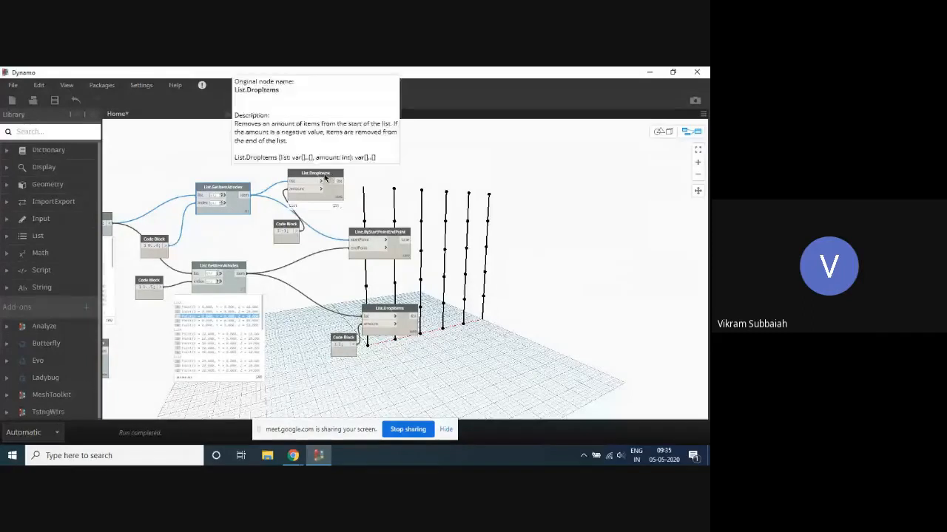
scroll(447, 206, "up", 3)
scroll(335, 182, "down", 4)
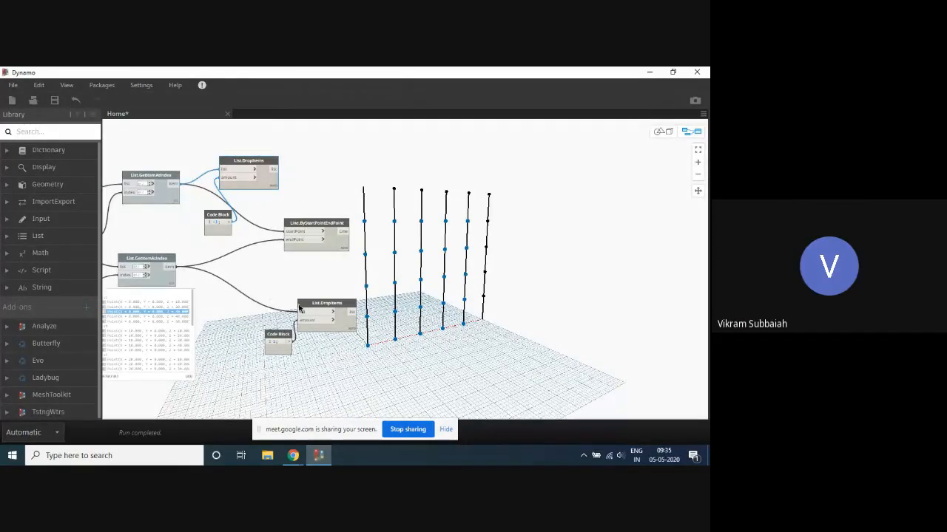
left_click(321, 303)
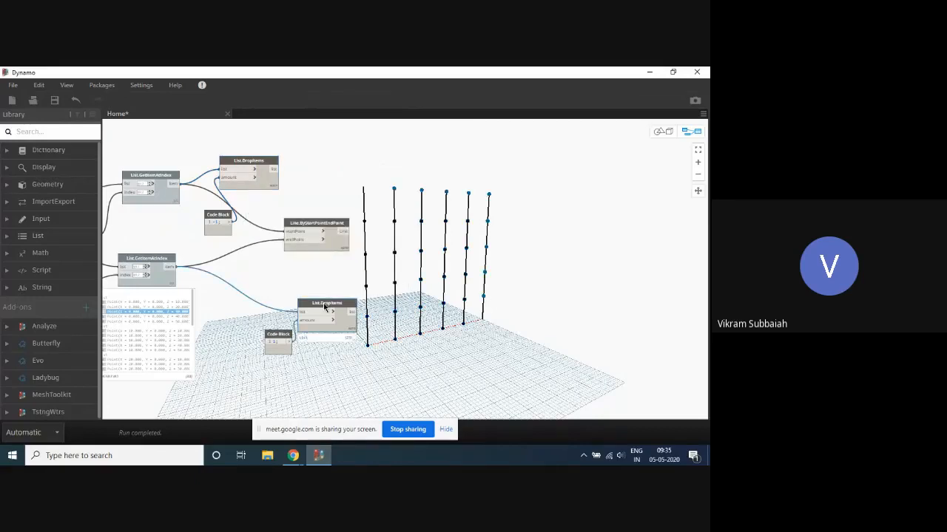
- Move Line.ByStartPointEndPoint aside and connect the upper List.DropItems output to its startPoint and the lower one to its endPoint
scroll(328, 212, "up", 3)
left_click_drag(331, 225, 520, 205)
left_click(242, 144)
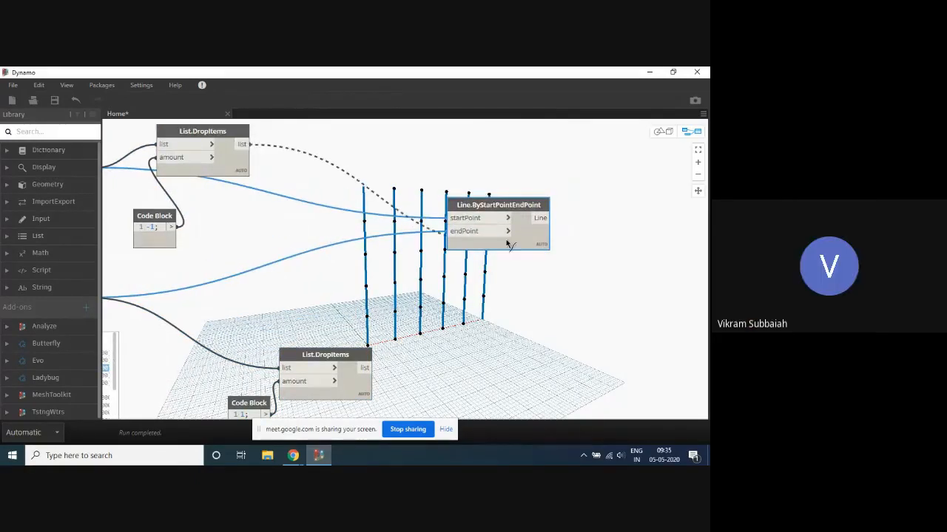
left_click(450, 217)
left_click(367, 363)
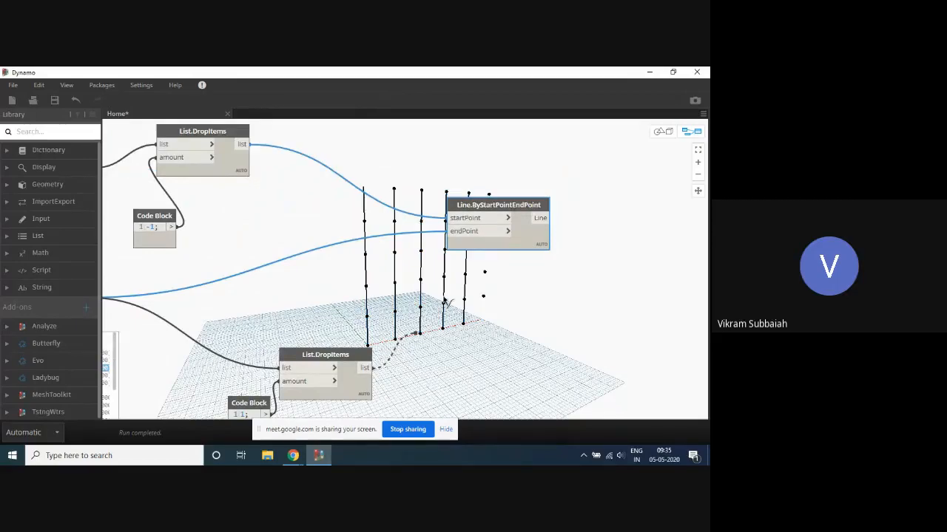
left_click(450, 230)
- Move the code block with value 1 directly beneath the lower List.GetItemAtIndex node
scroll(488, 135, "down", 4)
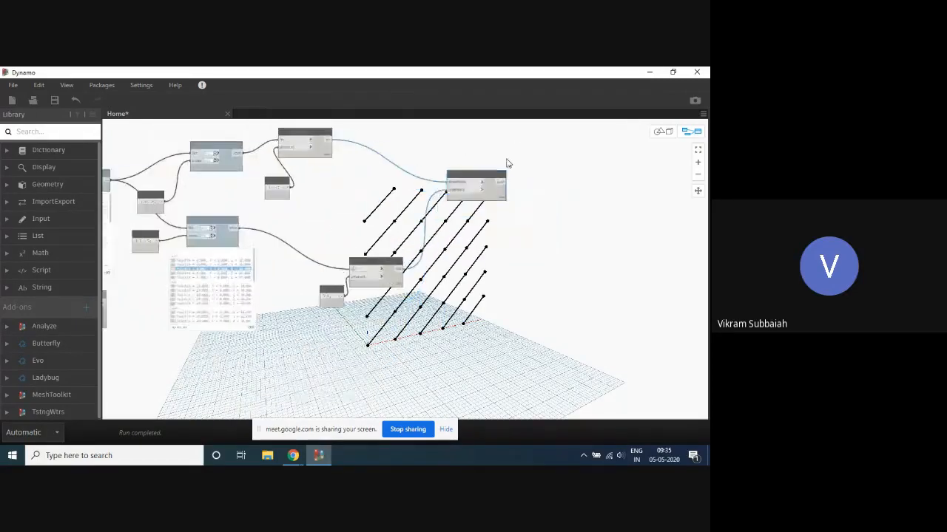
scroll(507, 161, "up", 4)
middle_click_drag(489, 142, 584, 158)
scroll(580, 159, "down", 3)
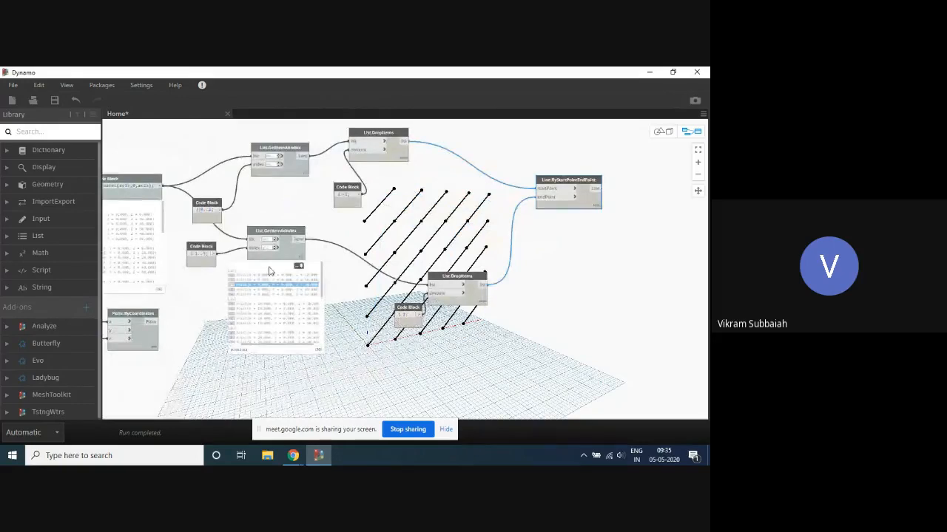
scroll(318, 262, "up", 3)
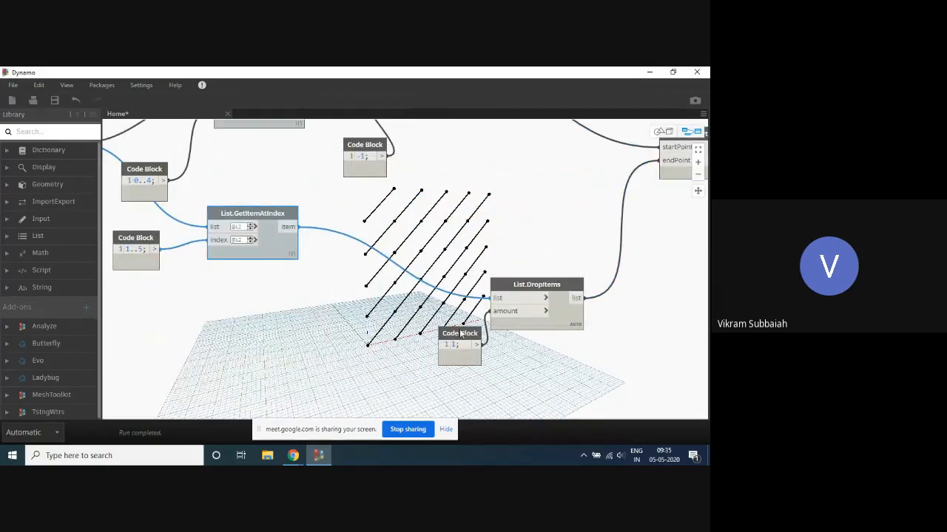
left_click_drag(460, 335, 270, 276)
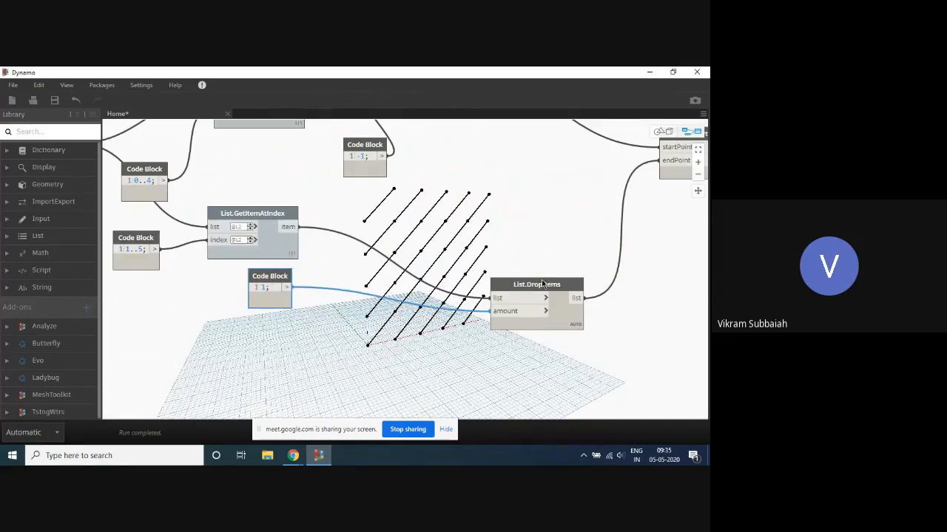
- Move both List.DropItems nodes beside their List.GetItemAtIndex nodes and place the -1 code block beneath the upper List.GetItemAtIndex
left_click_drag(542, 284, 365, 210)
scroll(438, 296, "down", 5)
scroll(479, 232, "up", 4)
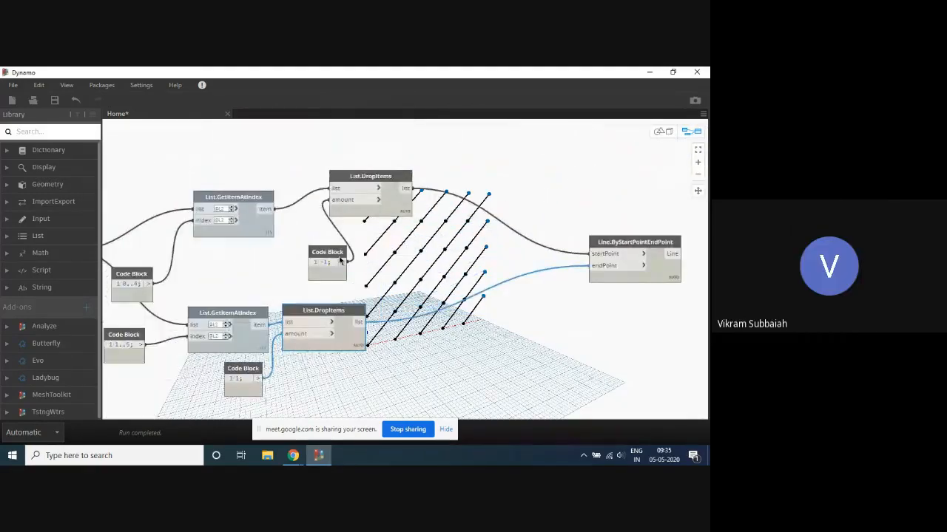
left_click_drag(335, 256, 264, 251)
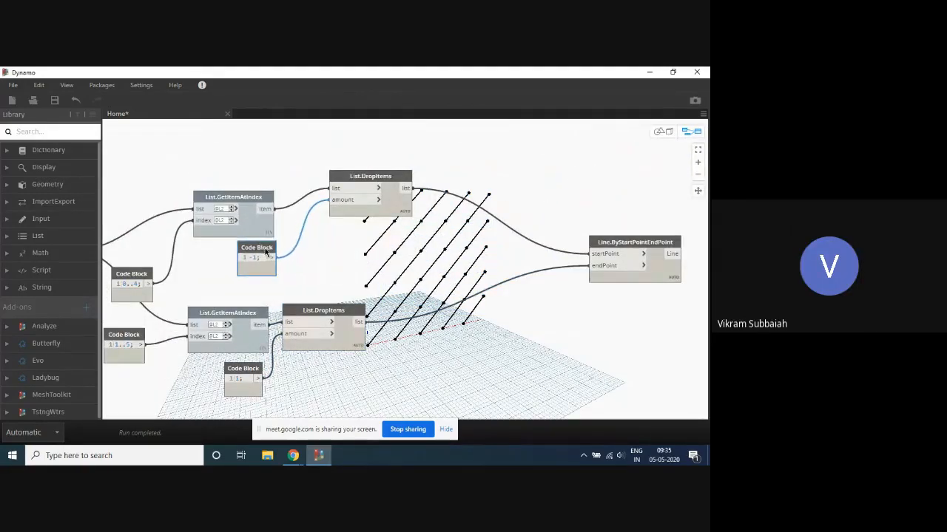
left_click_drag(382, 180, 342, 205)
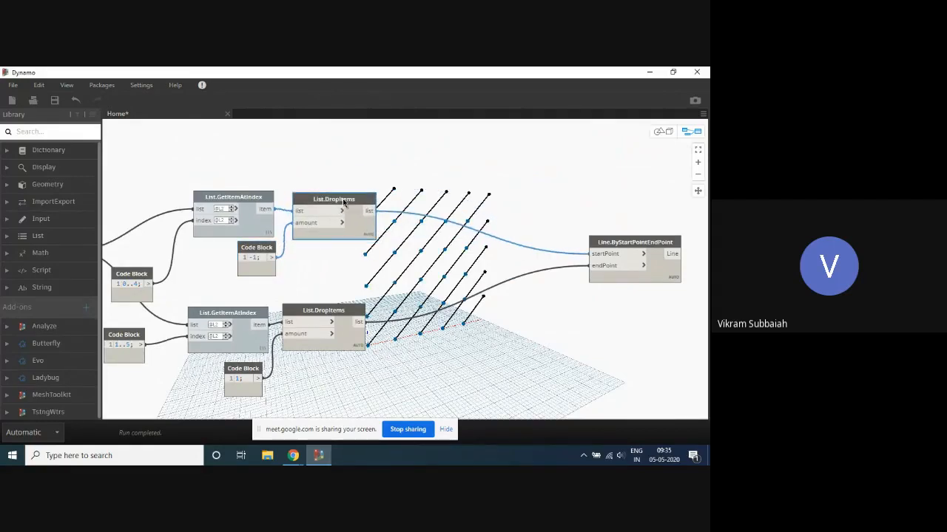
- Move the Line.ByStartPointEndPoint node closer to the two List.DropItems nodes and clear the selection
scroll(458, 201, "down", 3)
scroll(488, 214, "up", 3)
left_click_drag(503, 210, 370, 212)
left_click(375, 177)
- Move the 0..4 and 1..5 code blocks closer to the List.GetItemAtIndex nodes they feed
scroll(501, 187, "down", 4)
scroll(345, 186, "up", 3)
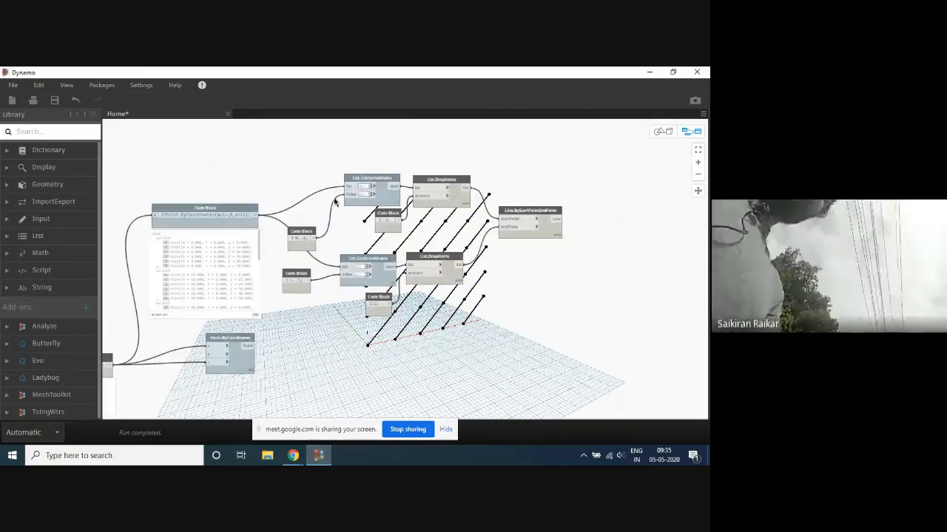
left_click_drag(300, 224, 304, 204)
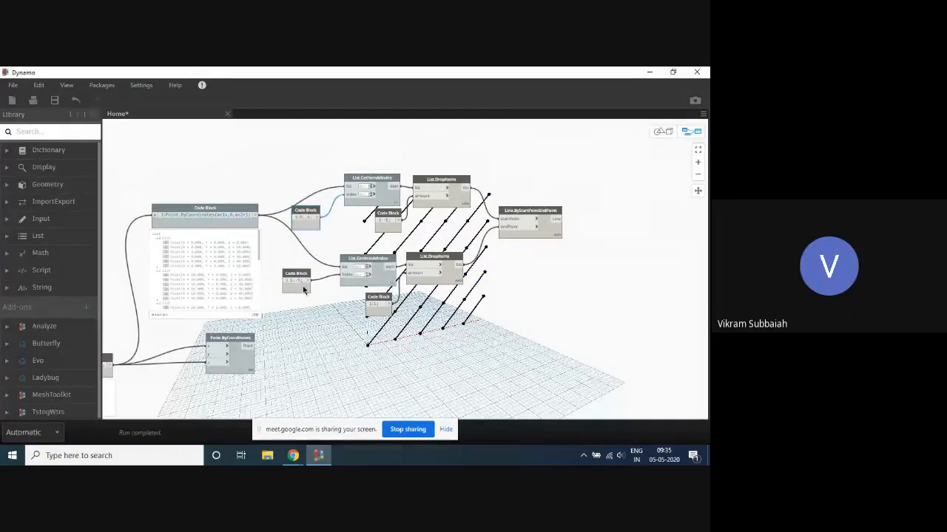
left_click_drag(303, 277, 328, 255)
- Hide the output preview of the Point.ByCoordinates code block and move its source code block up level with it
left_click(253, 235)
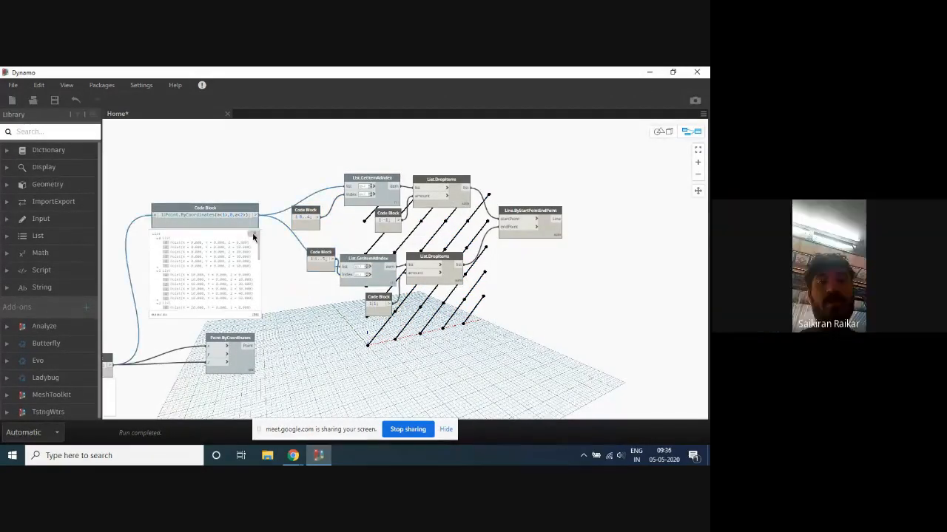
scroll(306, 213, "down", 4)
scroll(289, 212, "up", 3)
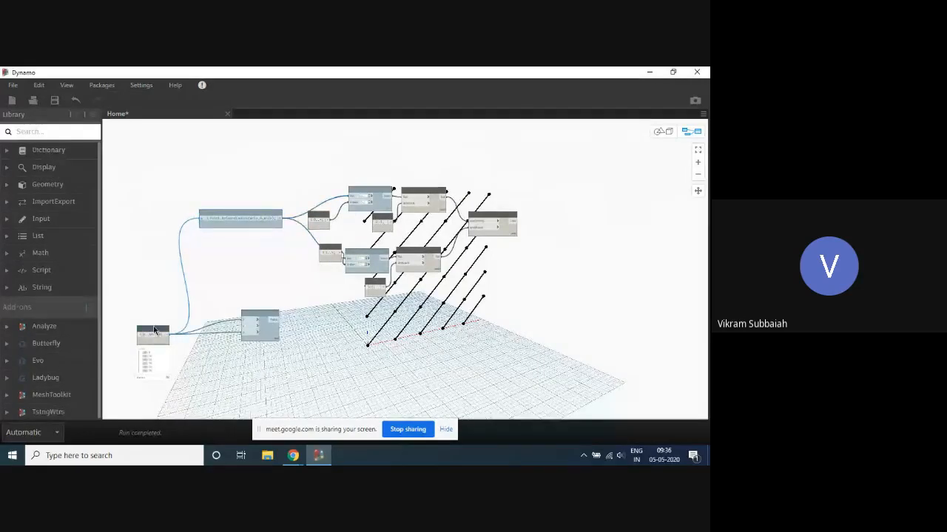
left_click_drag(154, 332, 141, 219)
scroll(536, 198, "up", 3)
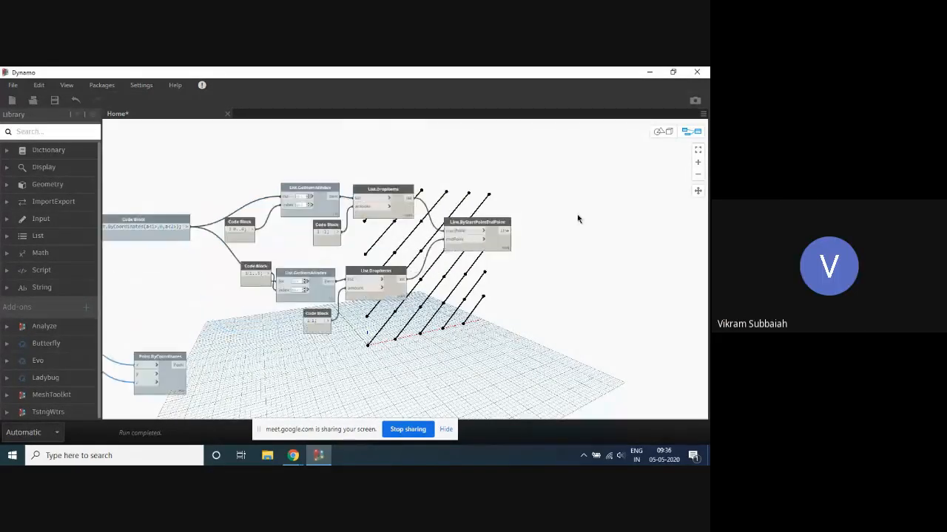
- Nudge the upper List.DropItems node and move the 0..4 code block closer to the upper List.GetItemAtIndex
middle_click_drag(577, 217, 485, 213)
scroll(492, 204, "down", 3)
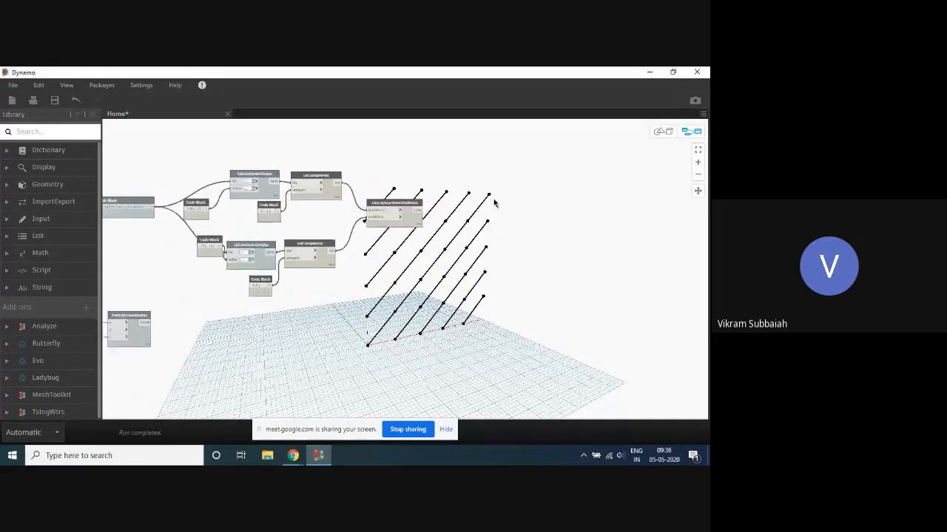
scroll(417, 166, "up", 3)
scroll(348, 170, "up", 1)
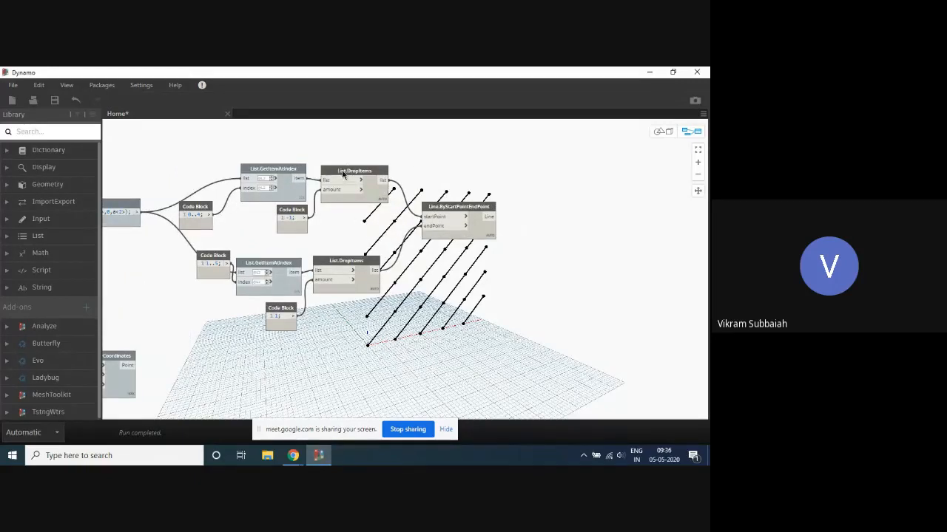
left_click_drag(342, 174, 344, 172)
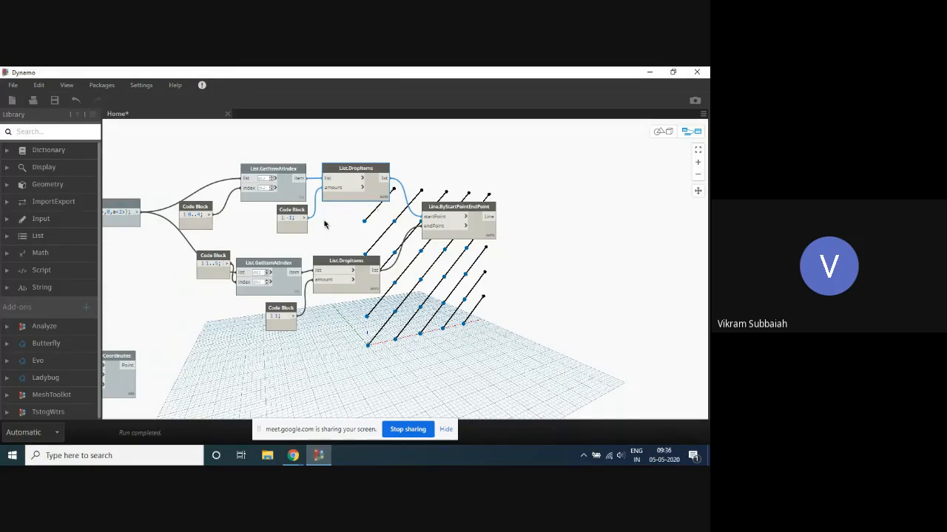
left_click_drag(208, 205, 218, 199)
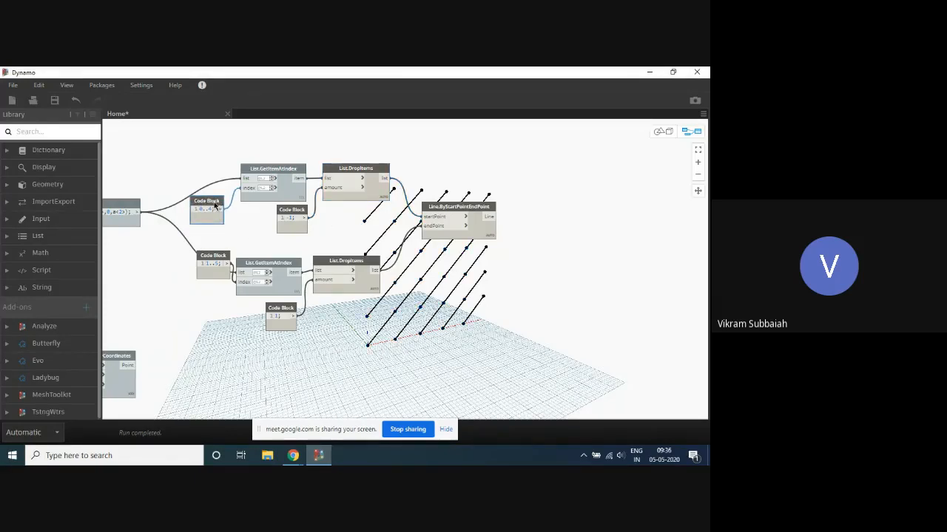
- Shift all list nodes, their code blocks and Line.ByStartPointEndPoint together slightly up and farther from the Point.ByCoordinates code block
left_click_drag(483, 144, 204, 362)
left_click_drag(294, 268, 311, 248)
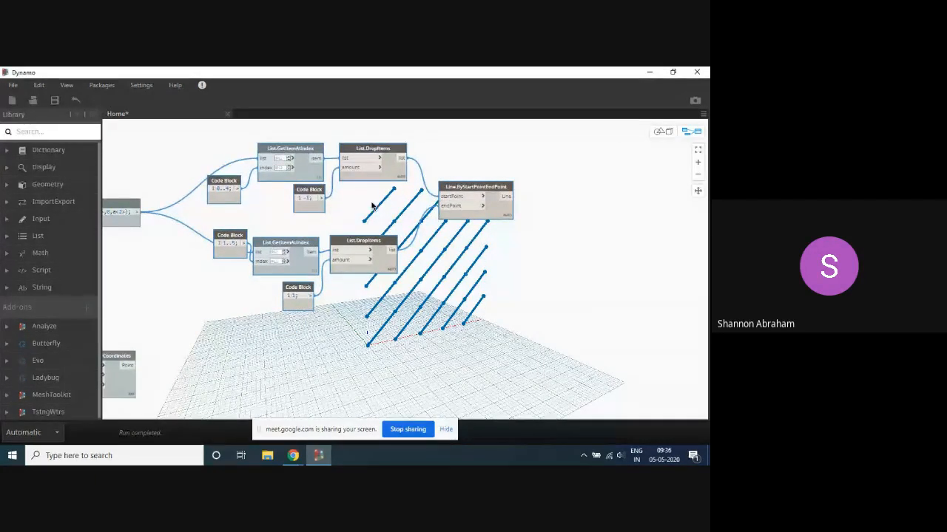
scroll(433, 146, "up", 3)
scroll(464, 200, "down", 5)
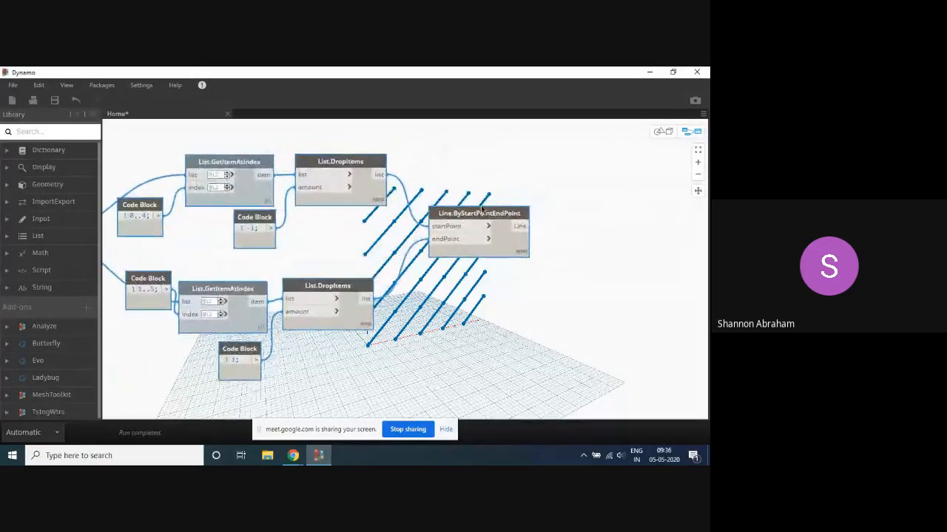
scroll(442, 149, "up", 2)
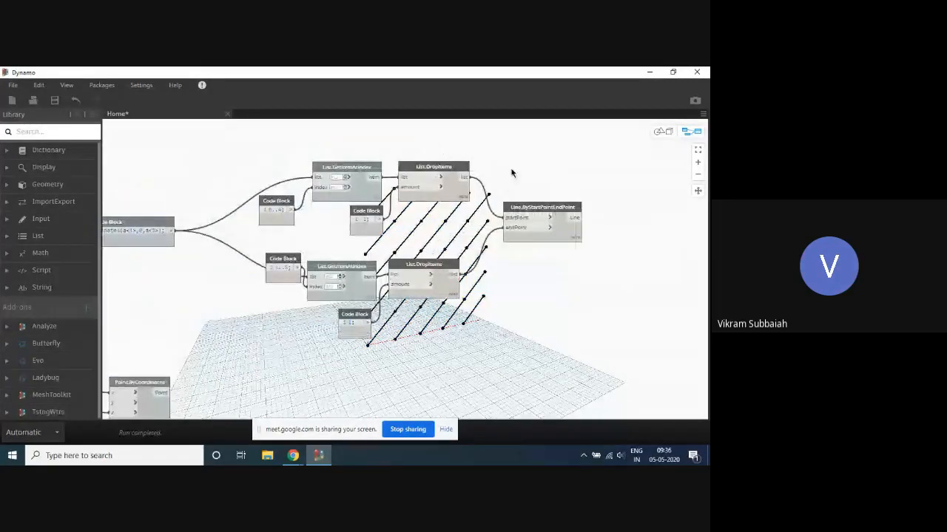
- Move Line.ByStartPointEndPoint down so it sits midway between the upper and lower node branches
scroll(511, 175, "up", 2)
left_click_drag(534, 213, 522, 227)
left_click(519, 199)
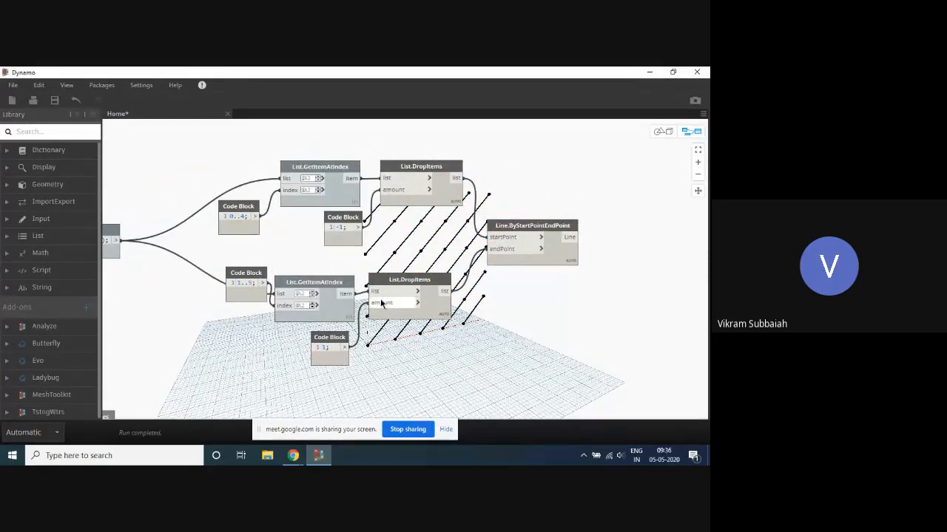
- Move the lower List.GetItemAtIndex and List.DropItems up toward the upper branch and realign their 1..5 and 1 code blocks
left_click_drag(338, 341, 342, 337)
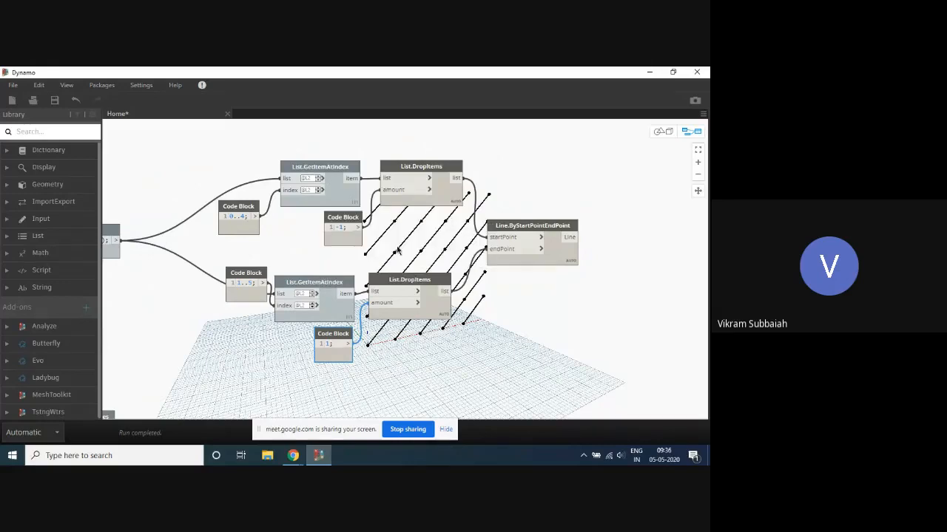
left_click_drag(435, 241, 336, 282)
left_click_drag(344, 279, 341, 256)
left_click_drag(249, 280, 250, 292)
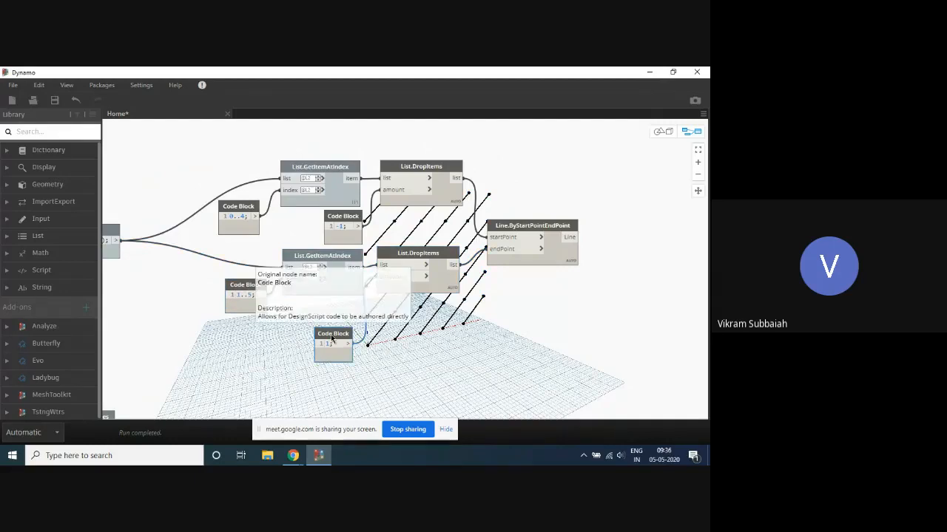
left_click_drag(331, 339, 341, 312)
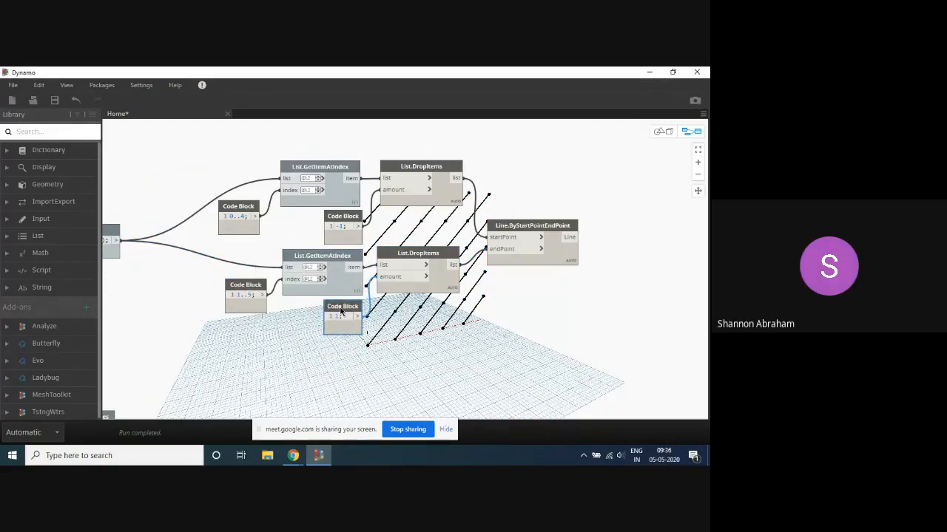
- Lower the Point.ByCoordinates code block to line up with the lower branch and nudge the lower List.DropItems into line
scroll(220, 207, "down", 3)
scroll(221, 202, "up", 2)
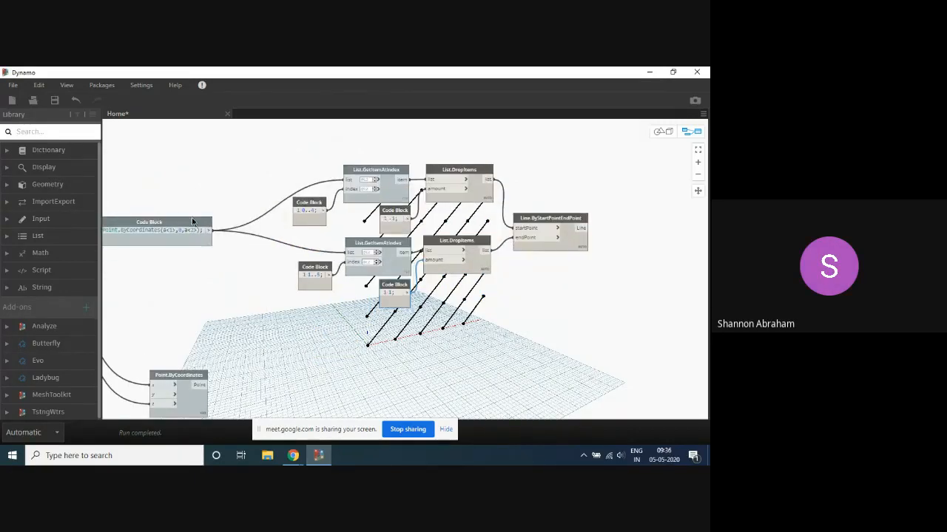
left_click_drag(196, 217, 154, 244)
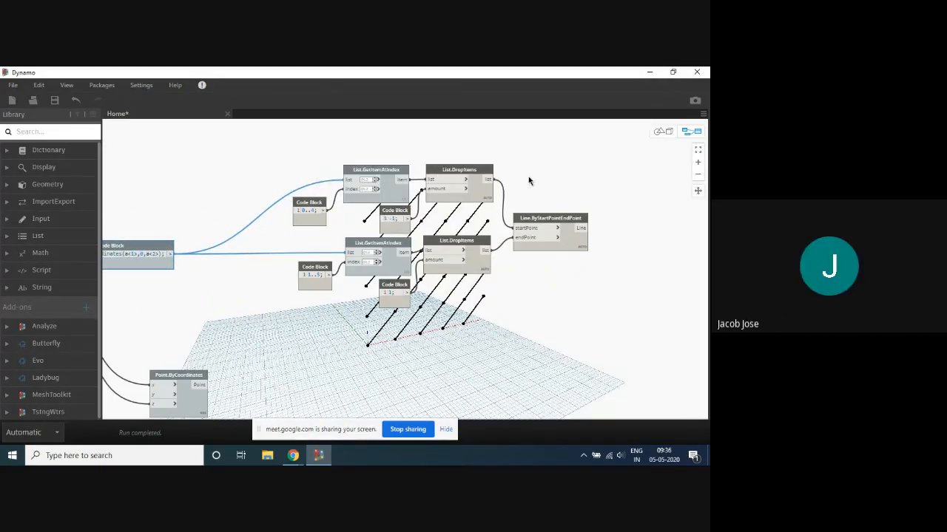
scroll(559, 199, "up", 1)
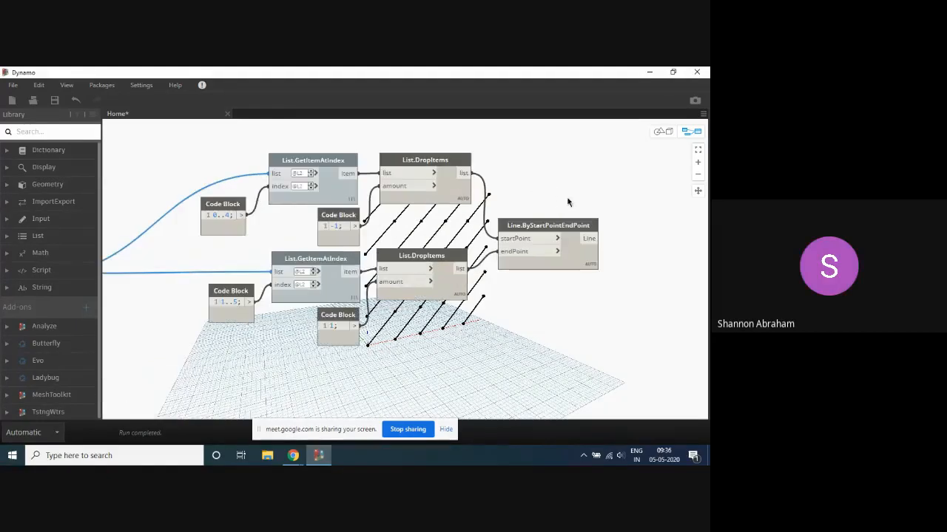
left_click_drag(439, 259, 441, 262)
left_click(529, 176)
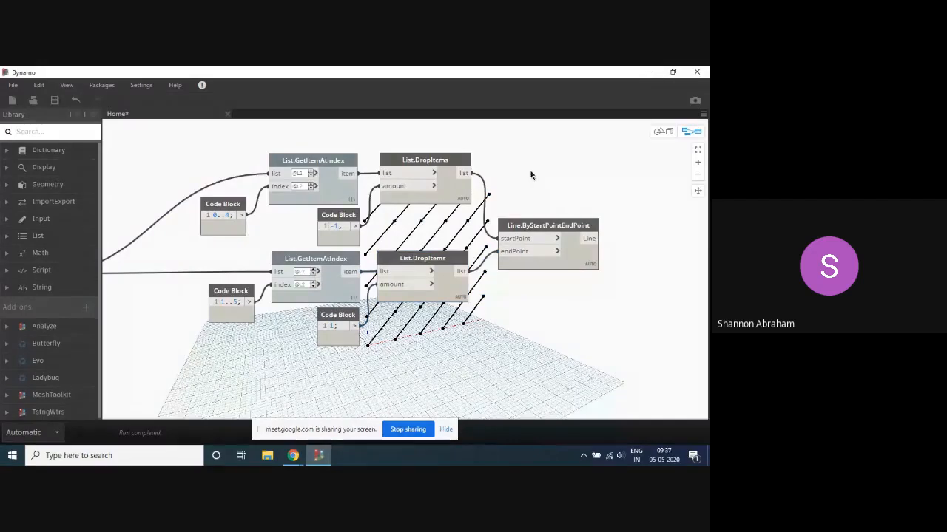
scroll(493, 144, "down", 3)
scroll(551, 160, "up", 3)
middle_click_drag(532, 167, 496, 174)
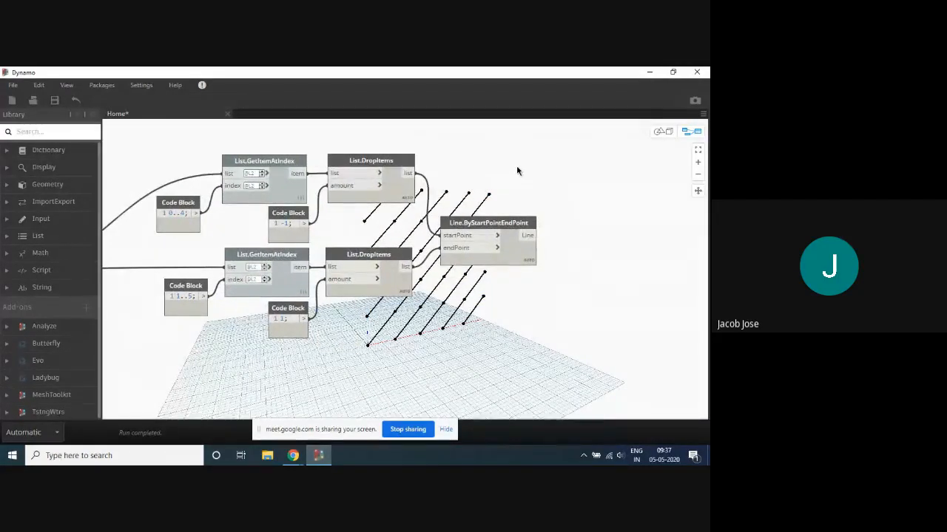
- Delete the unused Point.ByCoordinates node below the code block
scroll(512, 172, "down", 2)
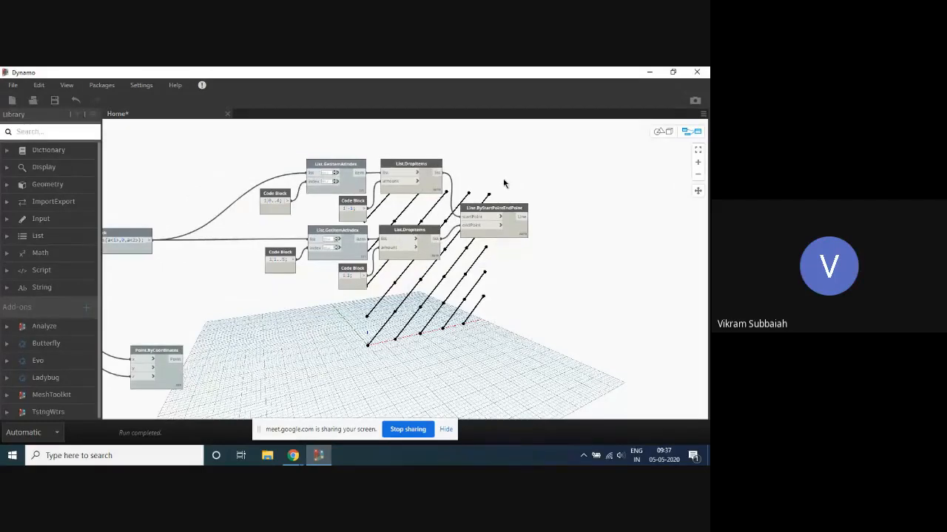
scroll(508, 178, "down", 2)
scroll(452, 194, "up", 1)
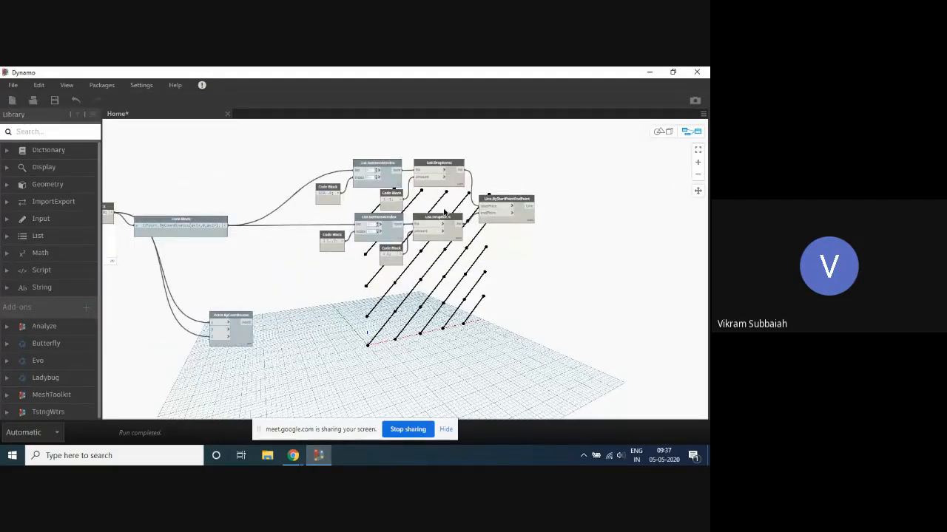
scroll(443, 210, "up", 1)
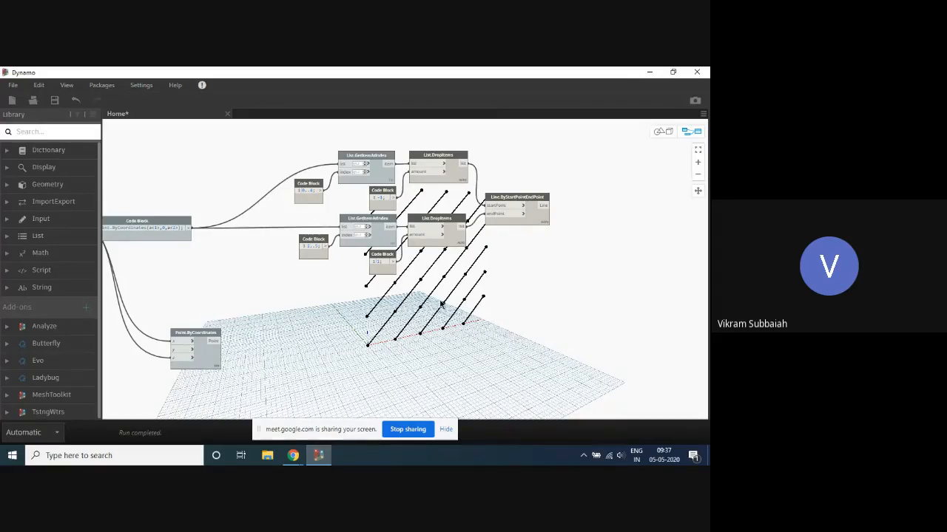
left_click(206, 331)
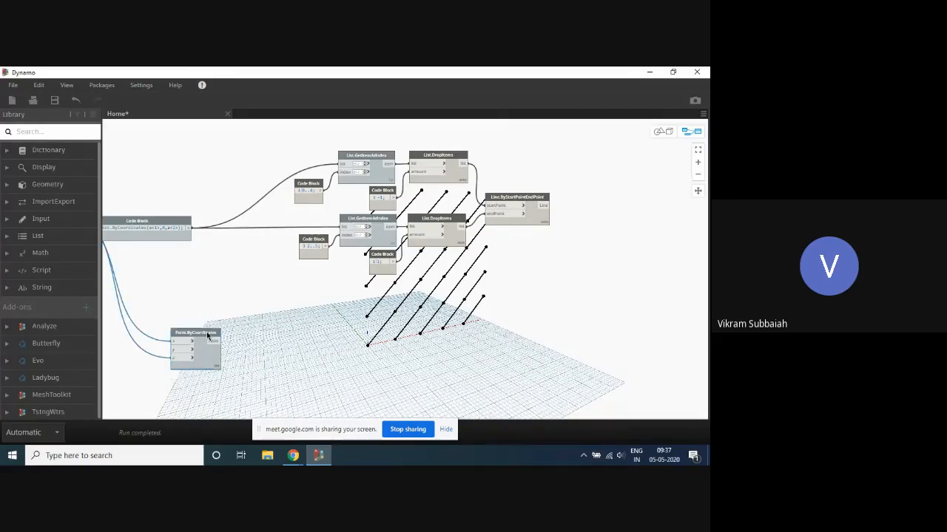
key("Delete")
key("ctrl+l")
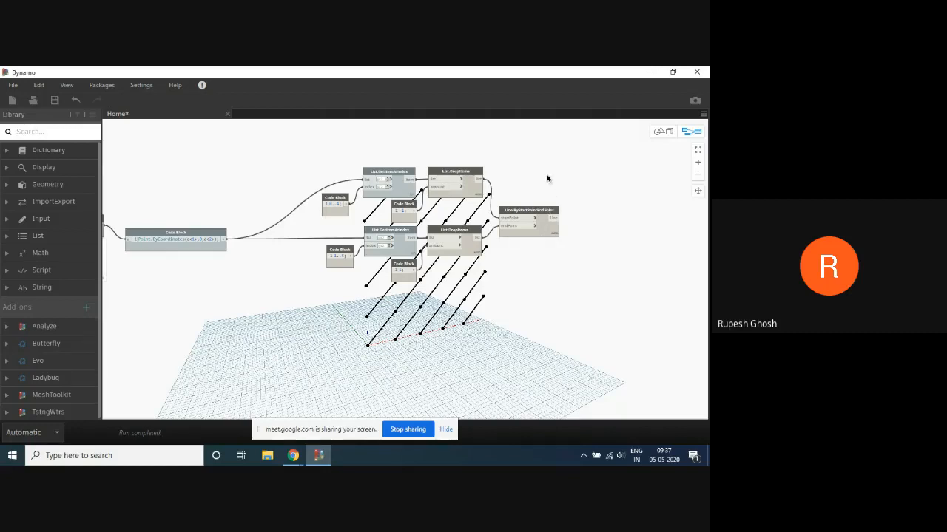
key("ctrl+l")
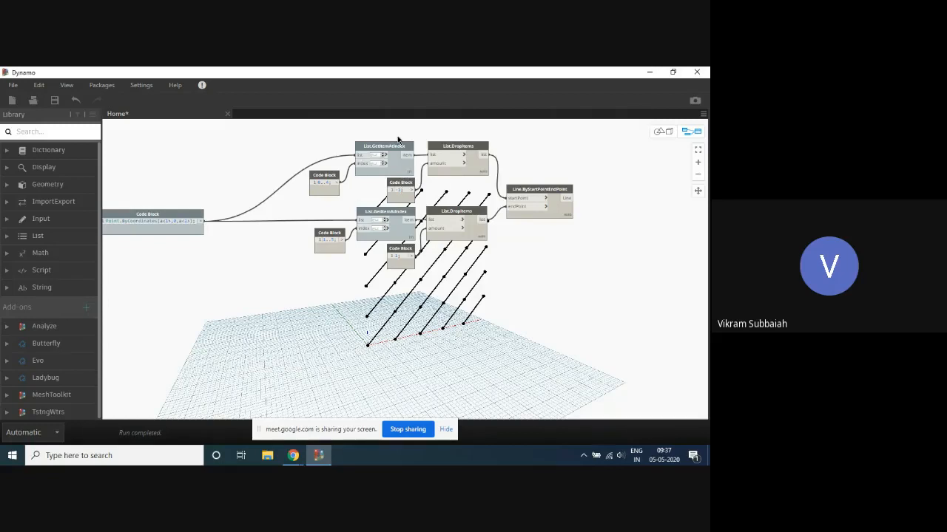
- Display the output list of the upper List.GetItemAtIndex node and examine the points in its sublists
left_click_drag(396, 127, 313, 191)
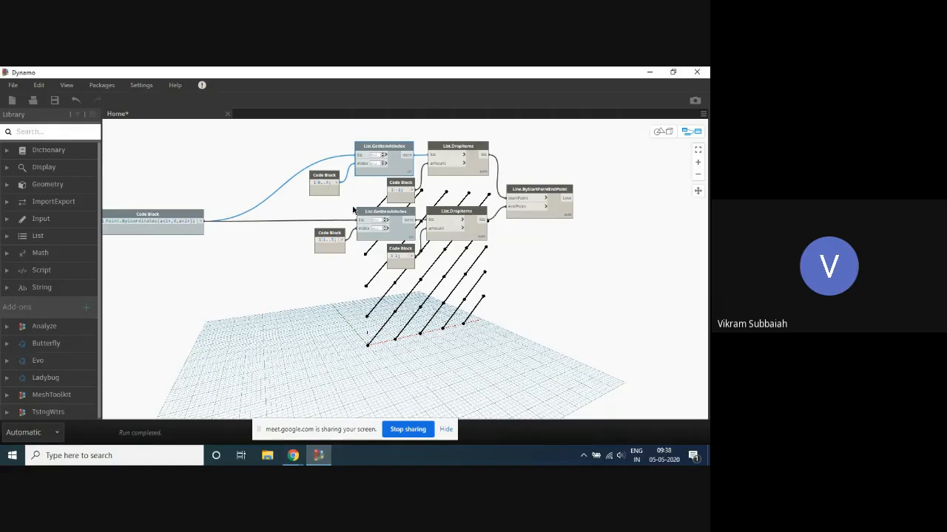
left_click_drag(395, 172, 394, 171)
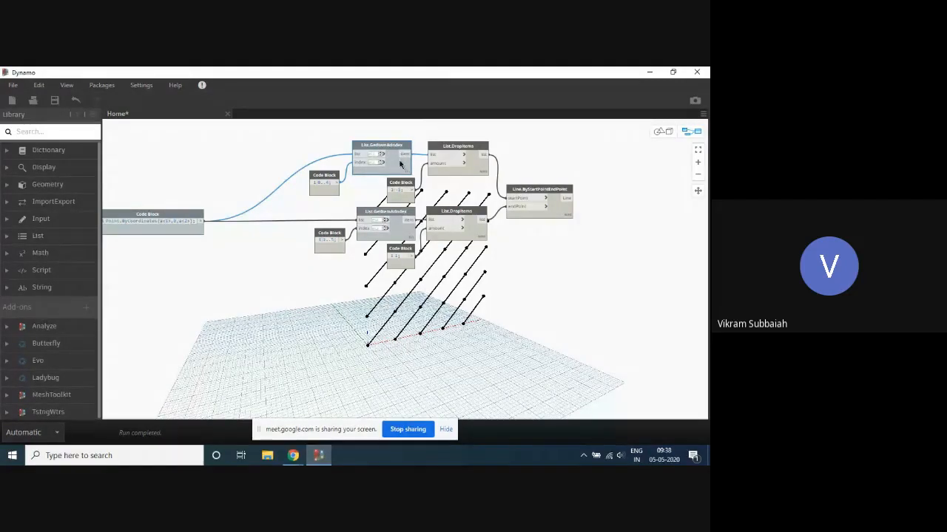
mouse_move(405, 184)
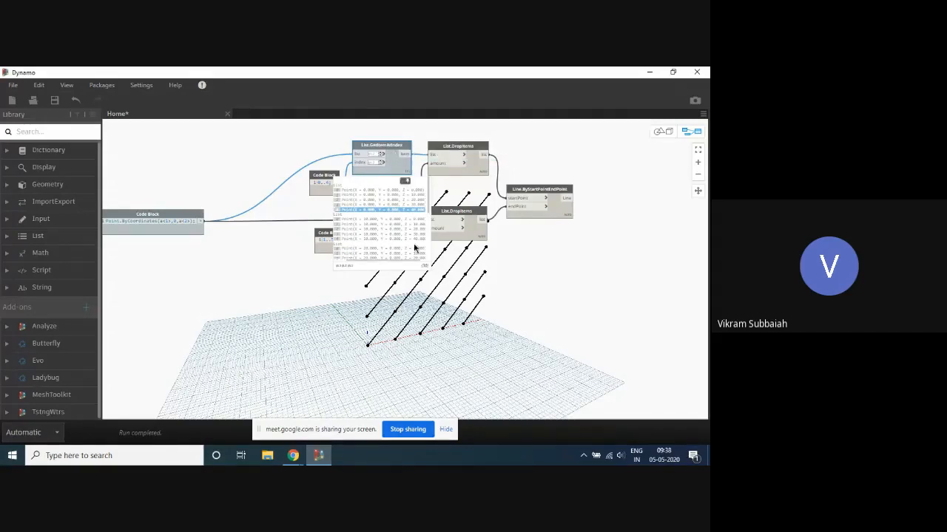
scroll(396, 144, "up", 2)
scroll(392, 140, "up", 2)
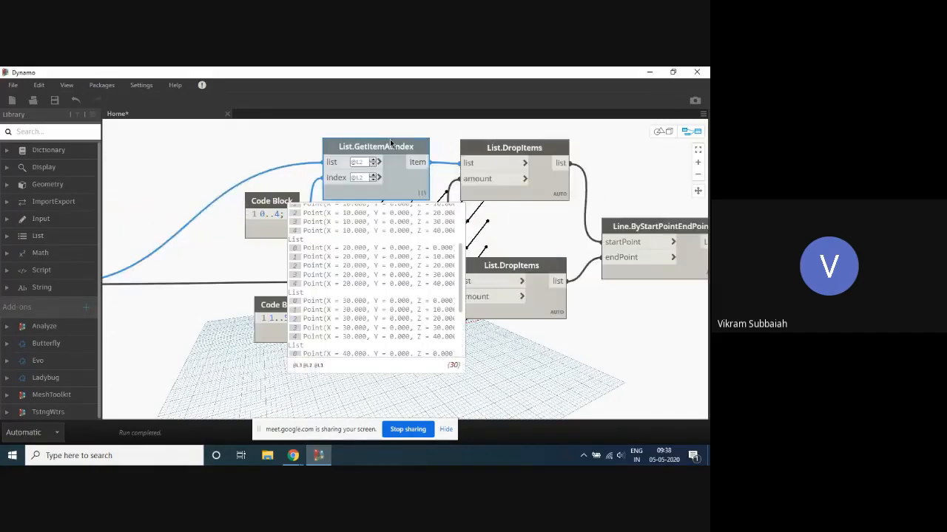
scroll(399, 142, "down", 3)
left_click_drag(413, 129, 318, 179)
scroll(212, 201, "up", 1)
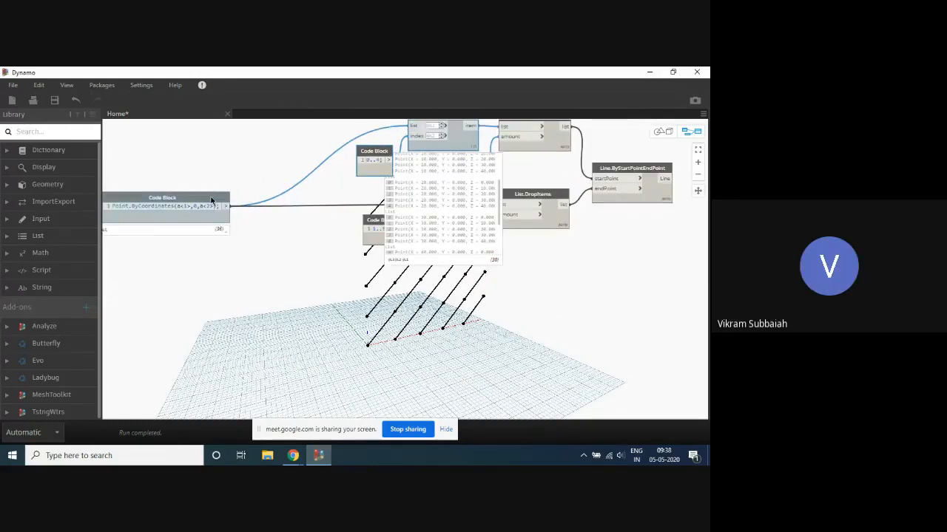
- Turn on the geometry preview of the upper List.GetItemAtIndex node
scroll(211, 202, "down", 3)
scroll(412, 311, "up", 2)
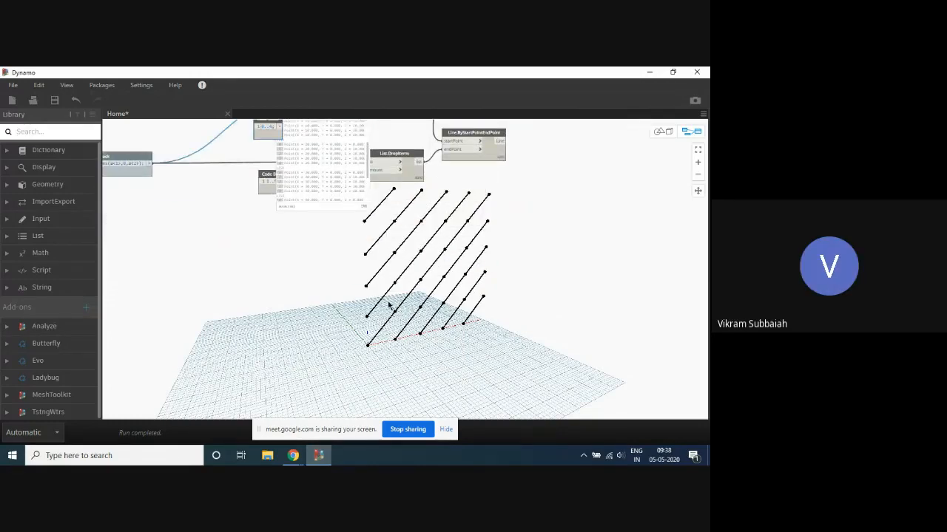
scroll(389, 306, "down", 3)
scroll(375, 219, "up", 2)
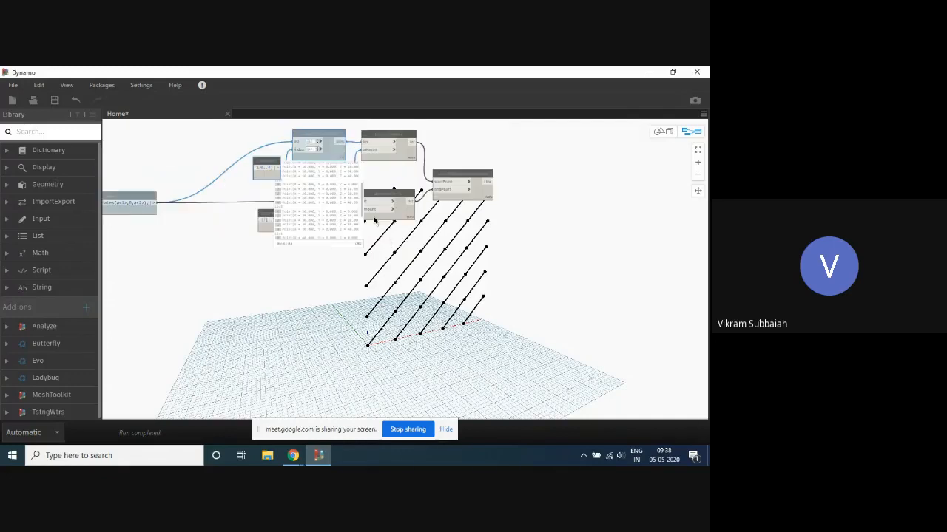
right_click(329, 154)
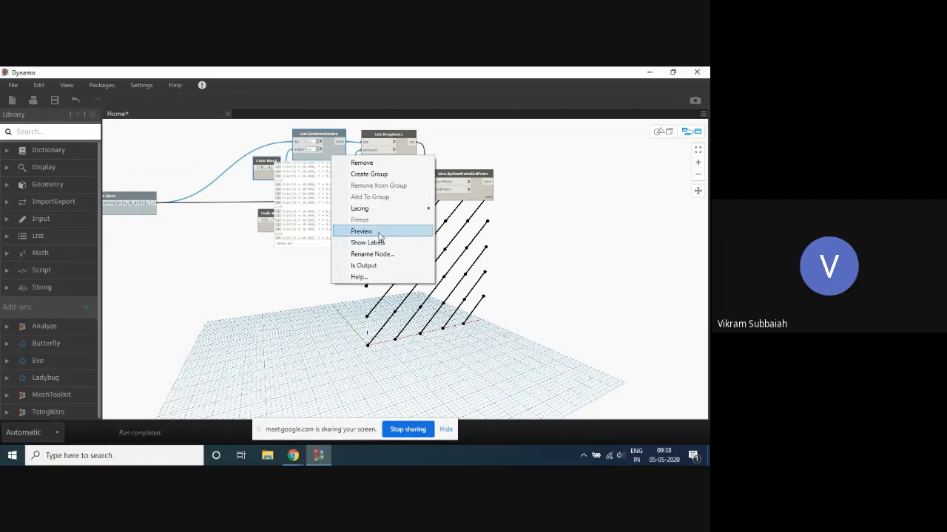
left_click(348, 231)
scroll(337, 276, "up", 2)
scroll(336, 249, "down", 2)
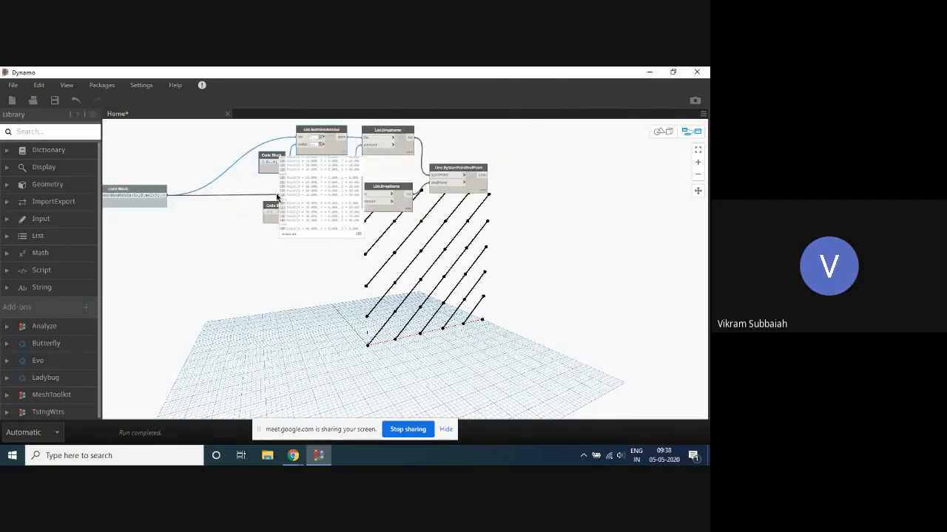
- Highlight sublists 0 and 1 in the upper List.GetItemAtIndex output to label their points in the 3D view
scroll(326, 177, "up", 2)
left_click(320, 172)
scroll(320, 173, "up", 1)
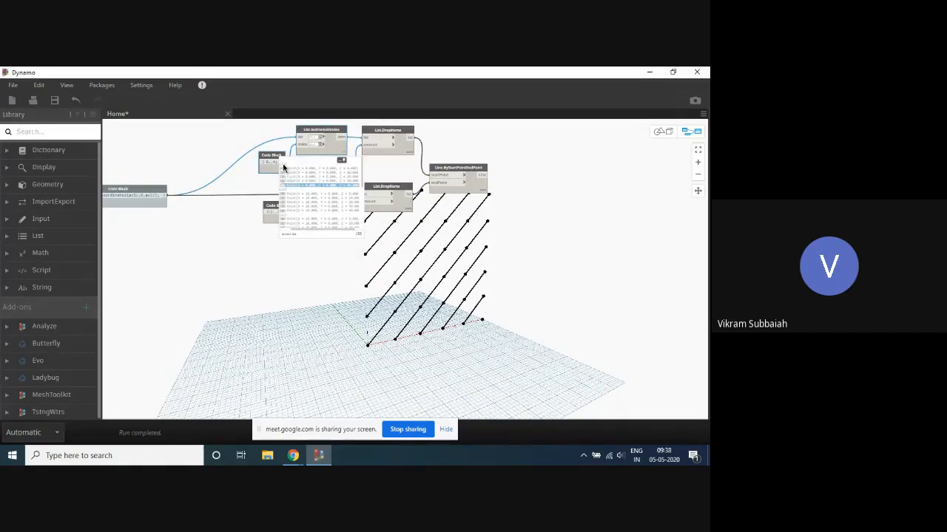
left_click(285, 164)
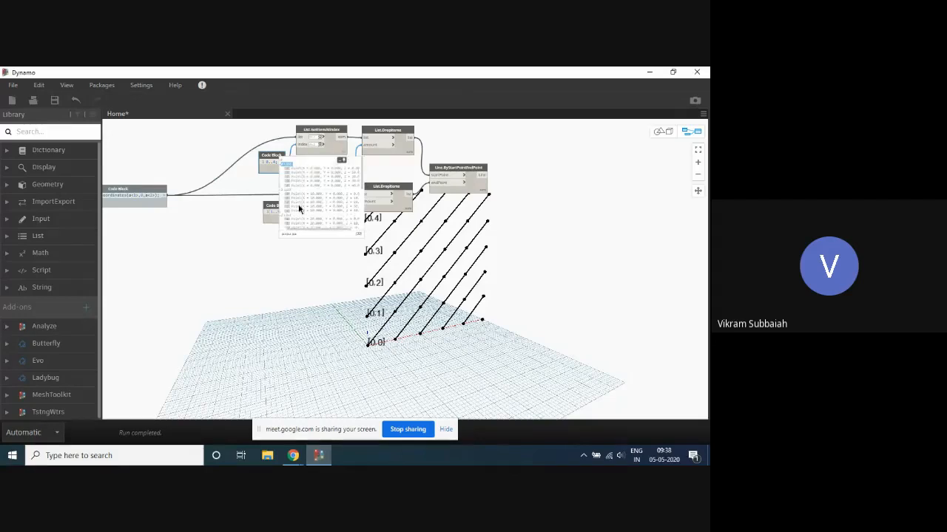
left_click(287, 190)
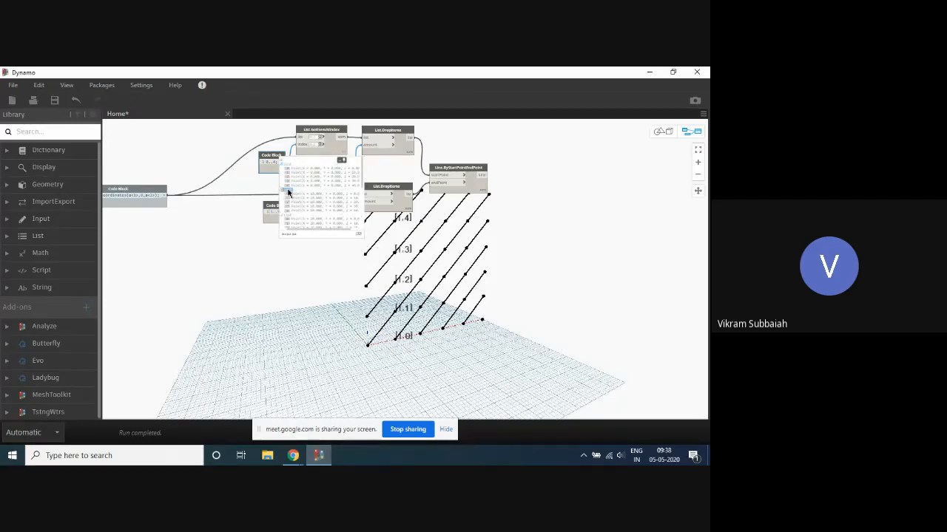
middle_click_drag(438, 295, 413, 253)
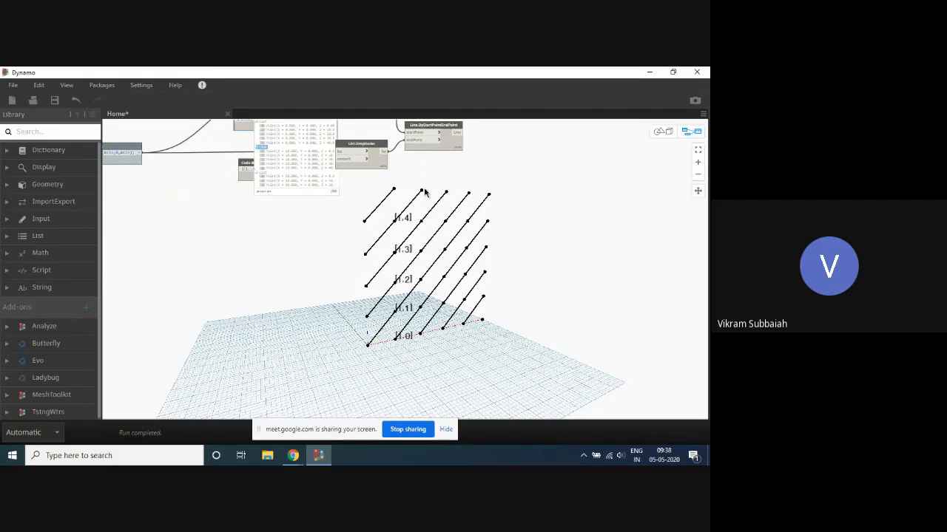
middle_click_drag(425, 190, 418, 283)
scroll(383, 245, "up", 1)
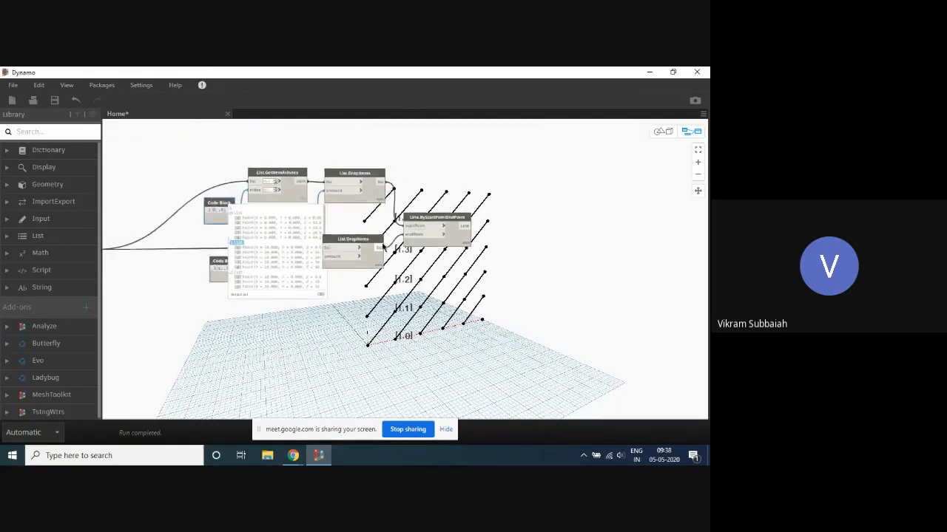
scroll(383, 245, "up", 1)
- Clear the sublist 1 labels and highlight all points of the upper List.GetItemAtIndex node in the 3D view
left_click(289, 203)
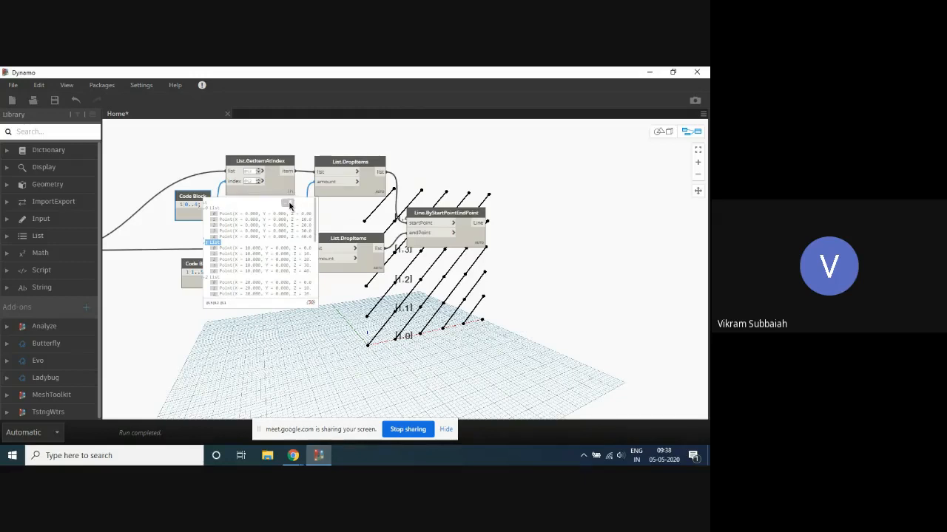
left_click(276, 190)
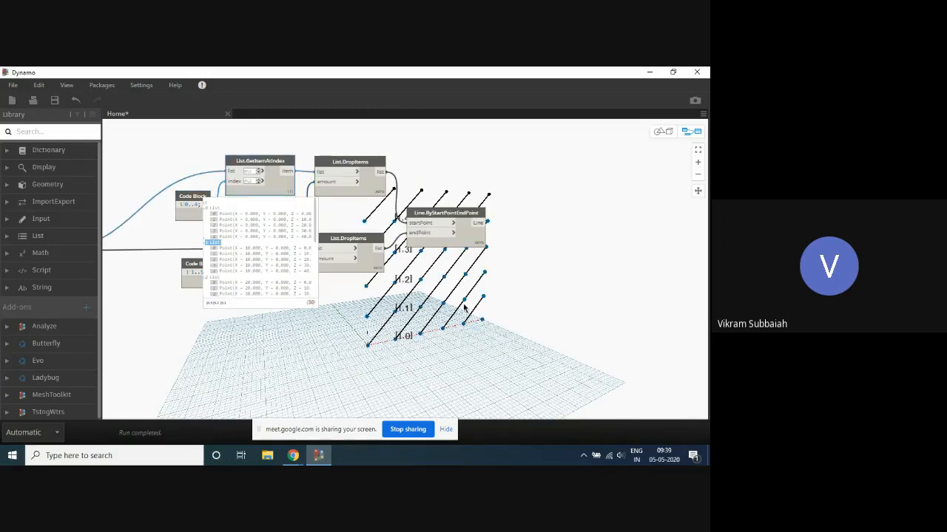
middle_click_drag(421, 299, 427, 289)
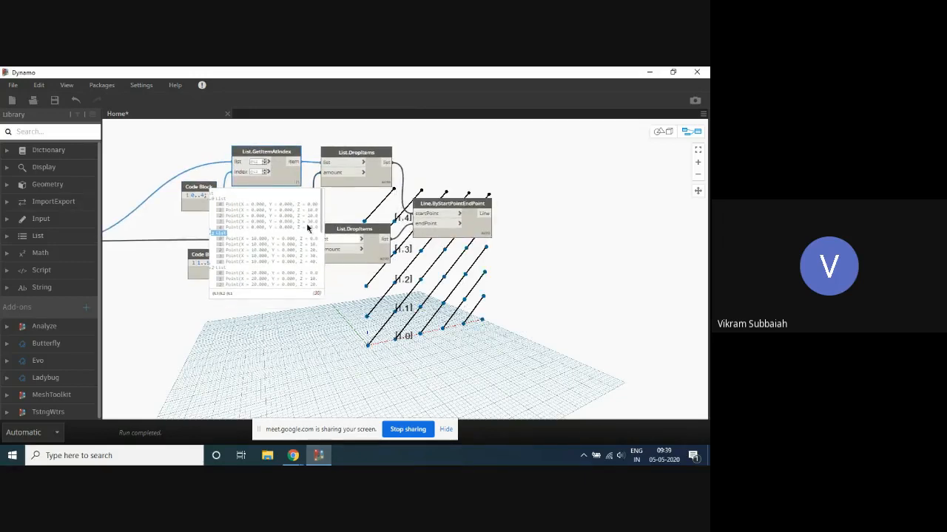
left_click(217, 235)
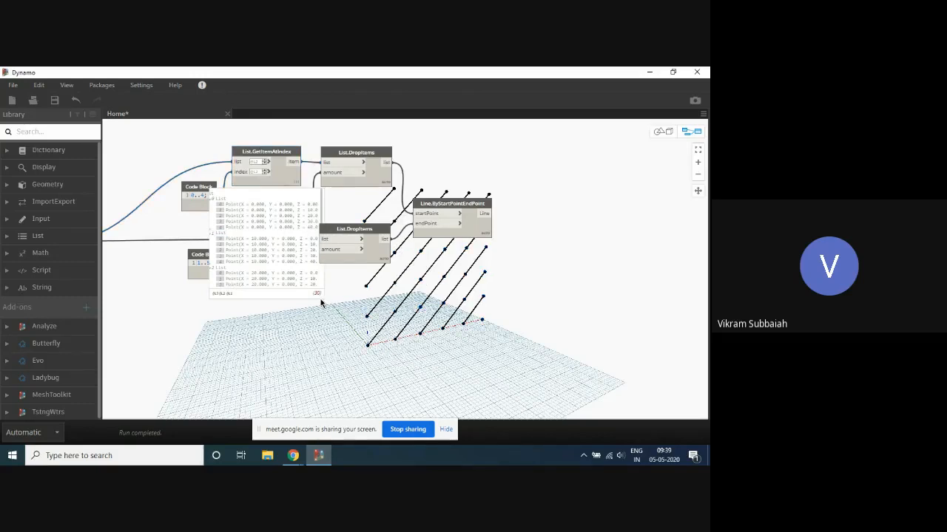
left_click(283, 170)
middle_click_drag(450, 299, 445, 259)
middle_click_drag(424, 162, 428, 222)
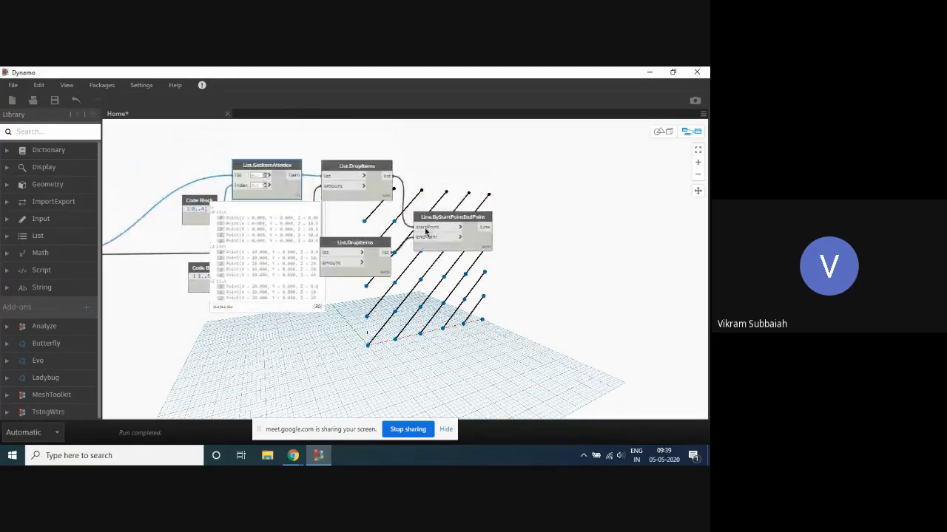
- Select the upper List.DropItems node and collapse the output list of the upper List.GetItemAtIndex node
left_click(390, 194)
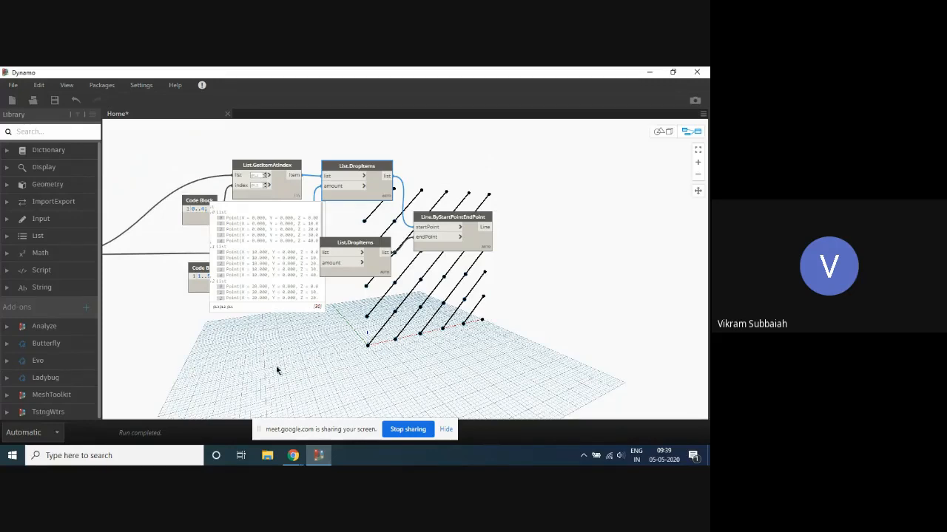
left_click(296, 209)
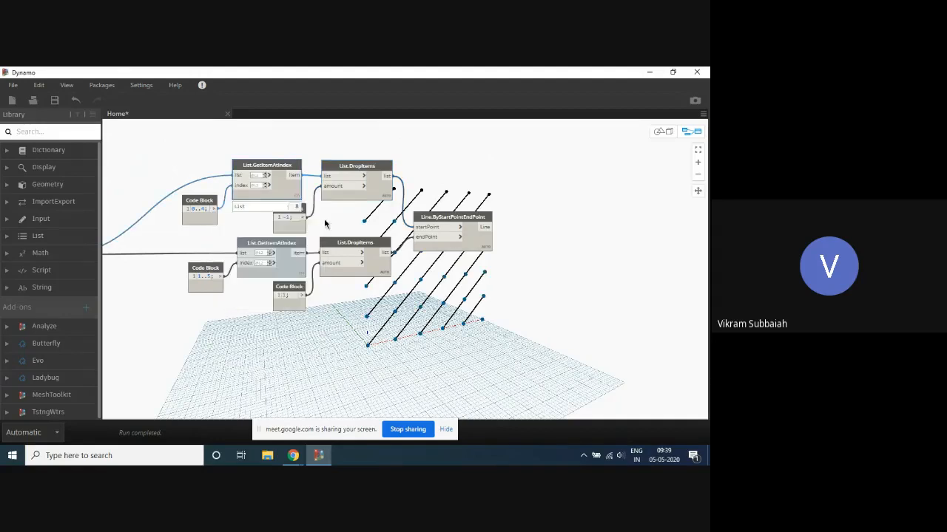
scroll(381, 373, "up", 1)
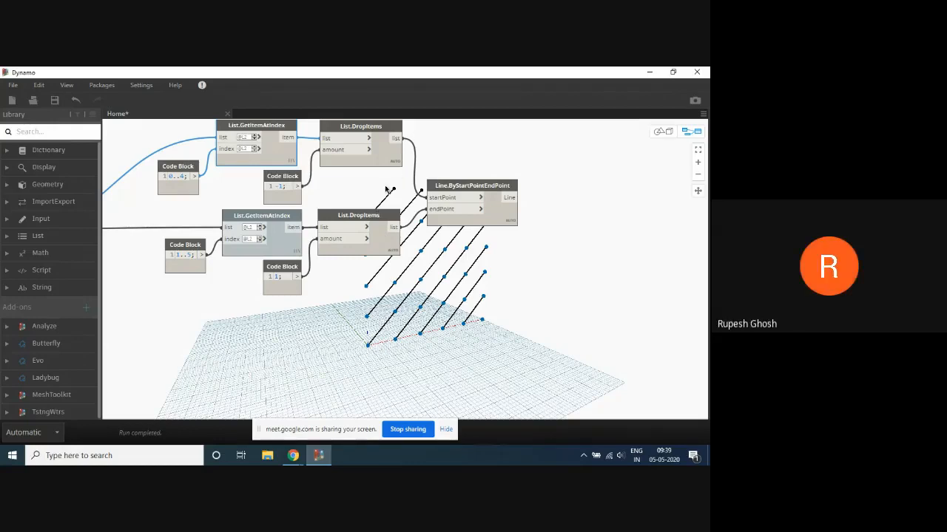
scroll(382, 190, "down", 1)
scroll(345, 197, "up", 1)
scroll(358, 201, "down", 1)
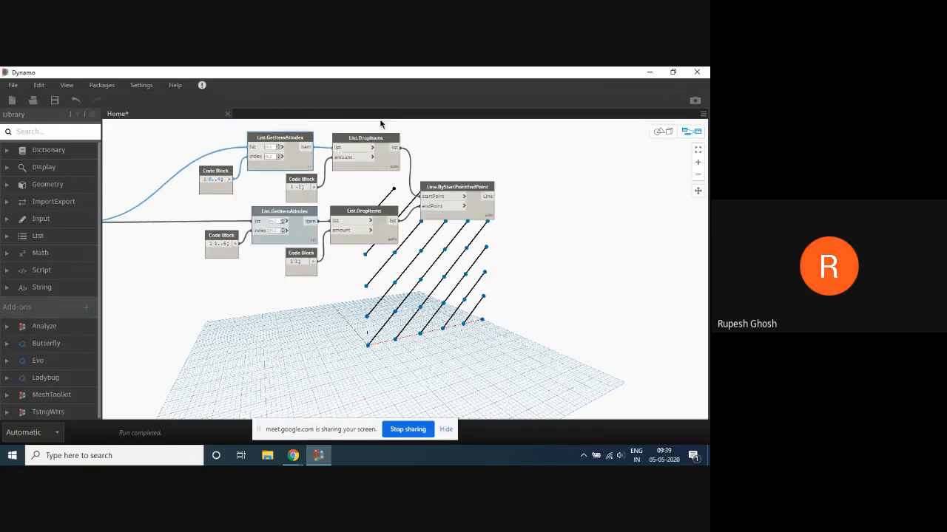
- Duplicate the upper List.GetItemAtIndex and List.DropItems branch with its 0..4 and -1 code blocks, placing the copy below the lower branch
left_click_drag(379, 122, 212, 195)
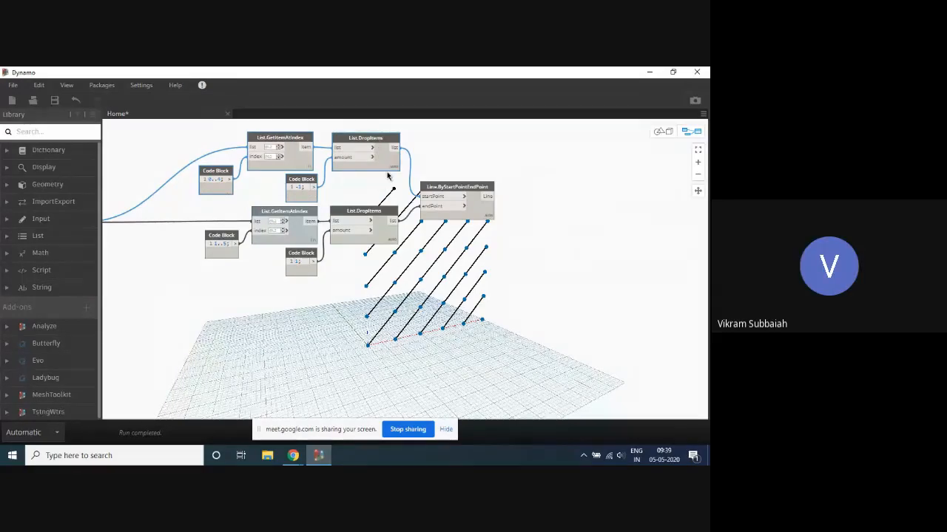
key("ctrl+v")
left_click_drag(298, 414, 384, 310)
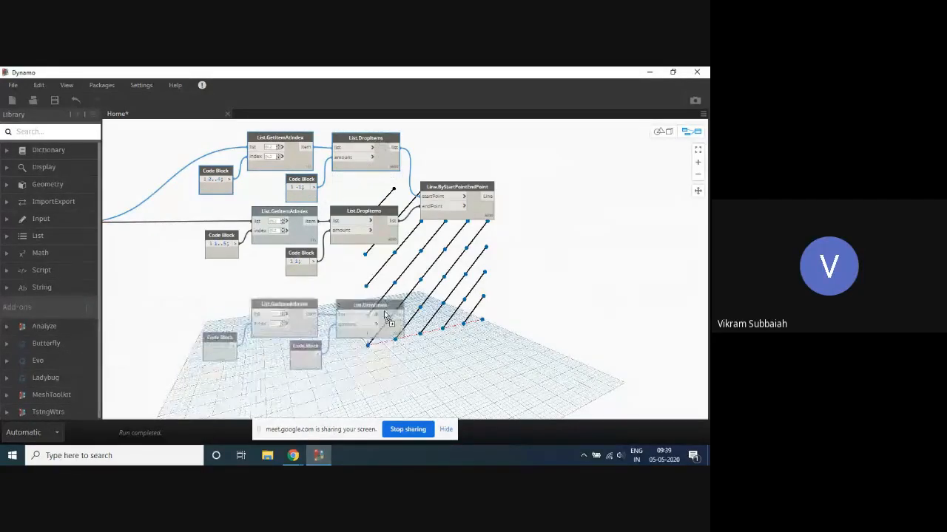
- Change the copied branch's drop amount to 1 and highlight its List.DropItems points in the 3D view
left_click(303, 355)
key("BackSpace")
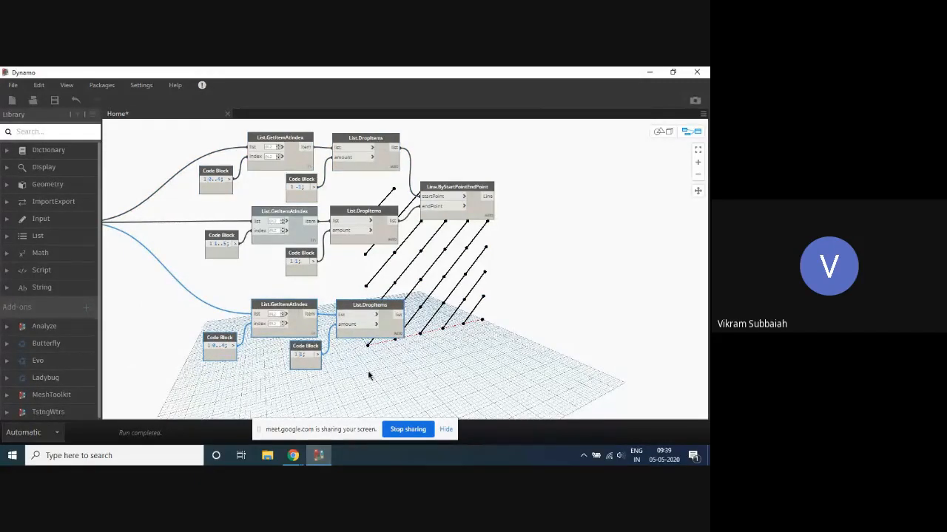
left_click(369, 375)
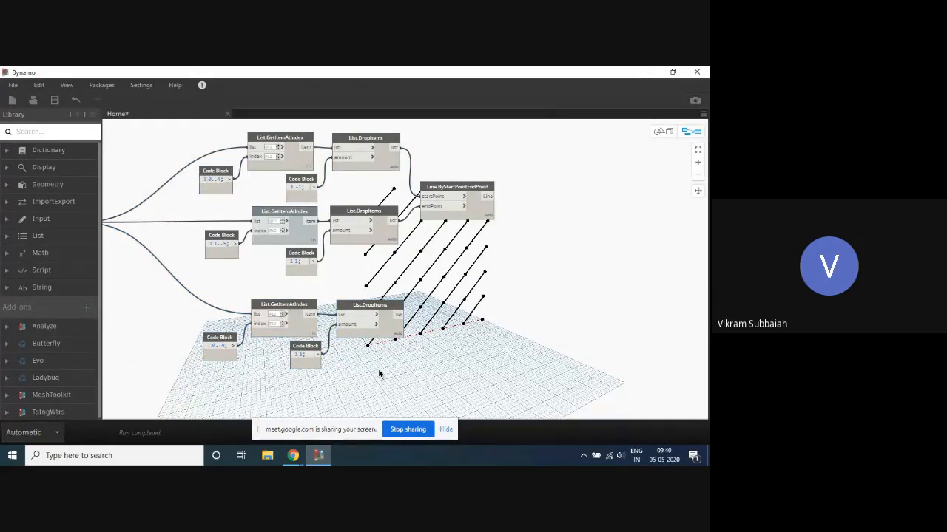
left_click(392, 326)
middle_click_drag(470, 344, 425, 296)
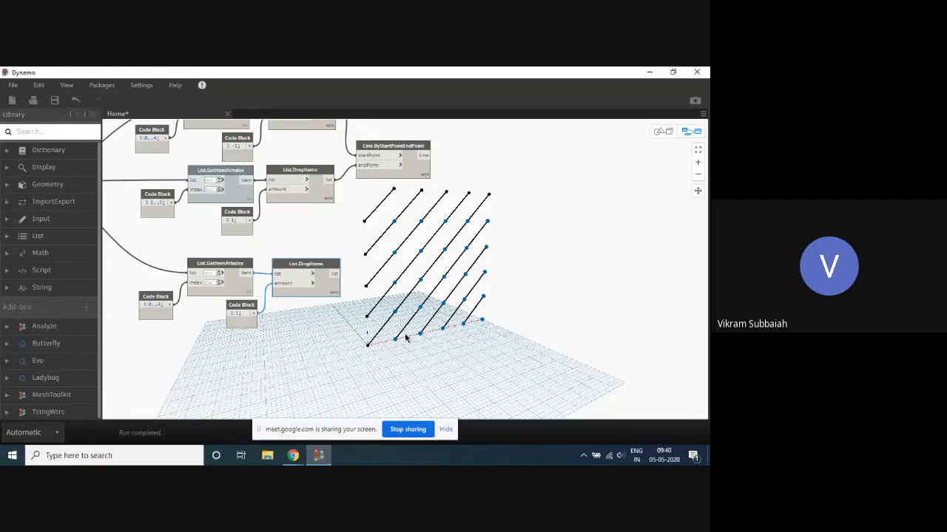
scroll(406, 257, "down", 3)
scroll(431, 247, "up", 2)
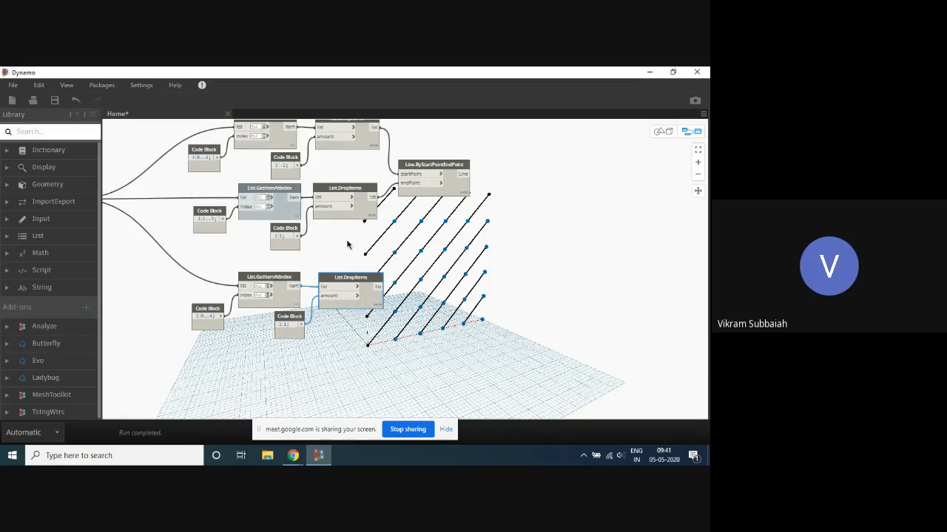
- Duplicate the second branch with its 1..5 and 1 code blocks and place the copy beneath the third branch
left_click_drag(353, 252, 212, 186)
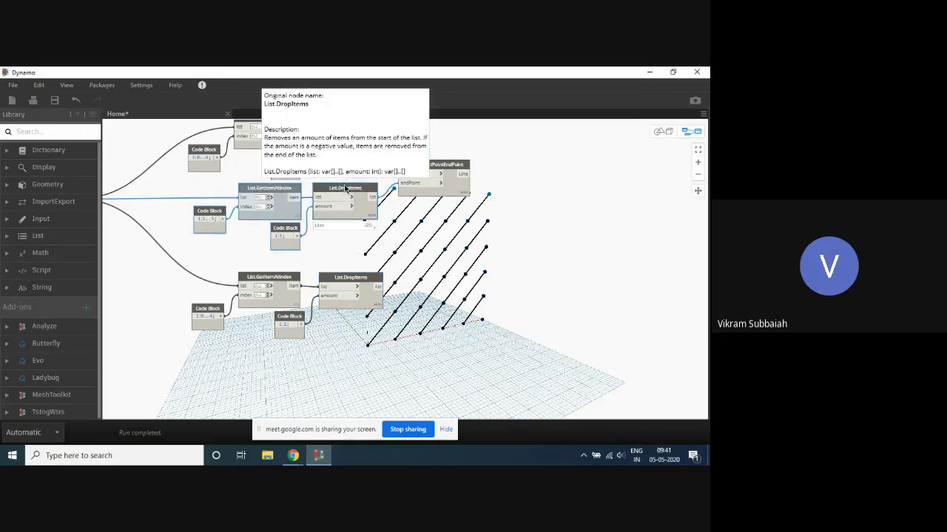
left_click_drag(344, 190, 348, 353, "alt")
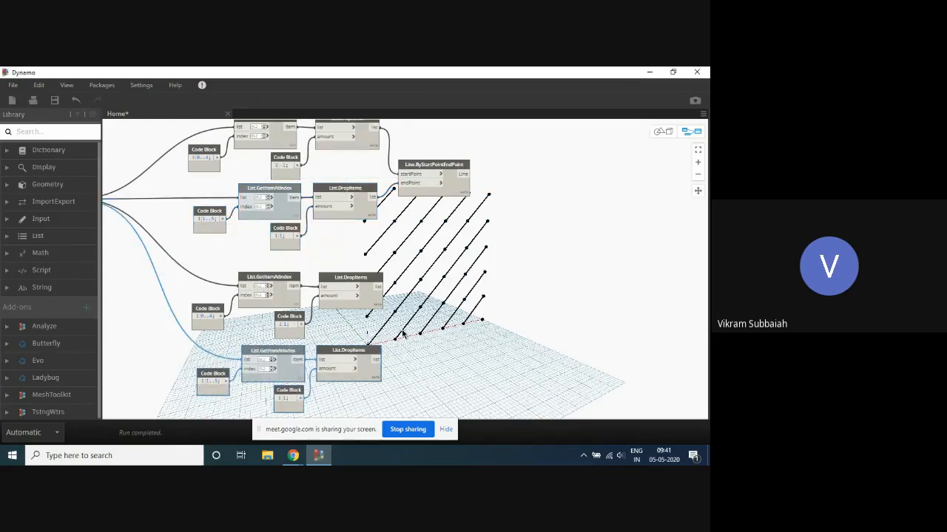
middle_click_drag(403, 335, 401, 313)
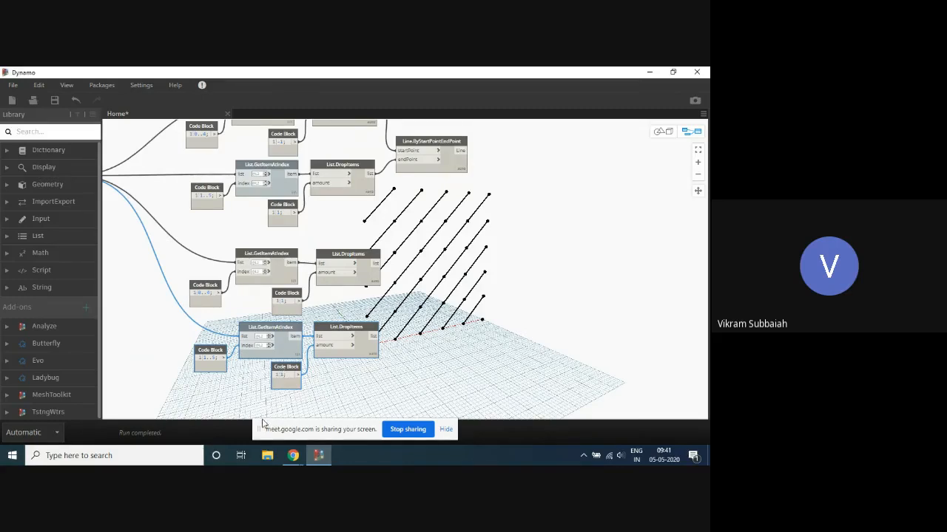
- Set the fourth branch's drop amount to -1 and highlight its List.DropItems points in the 3D view
left_click(346, 400)
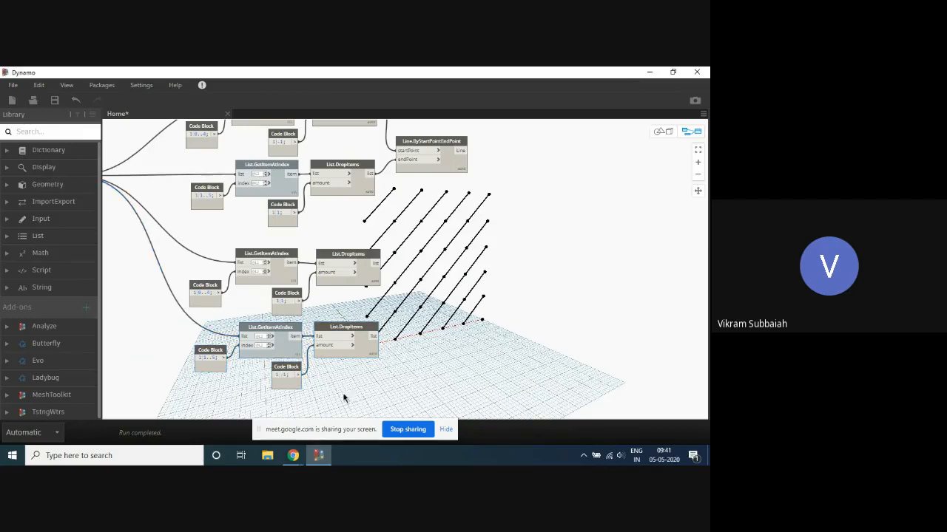
left_click(367, 350)
middle_click_drag(450, 353, 429, 353)
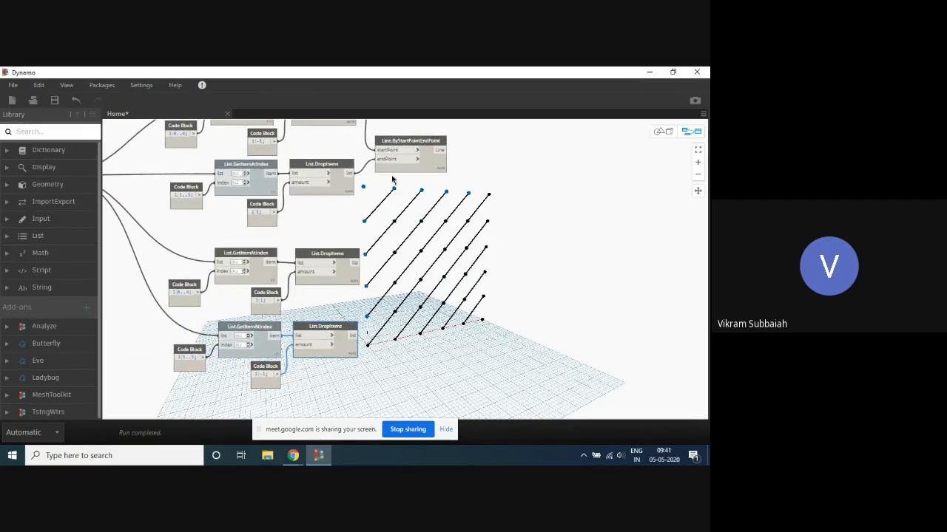
scroll(400, 250, "down", 2)
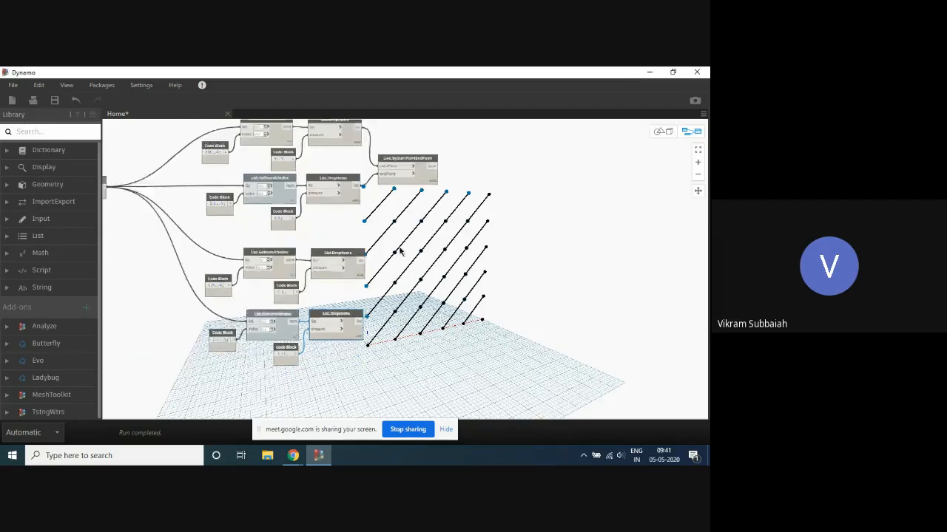
scroll(327, 269, "up", 2)
scroll(327, 273, "up", 1)
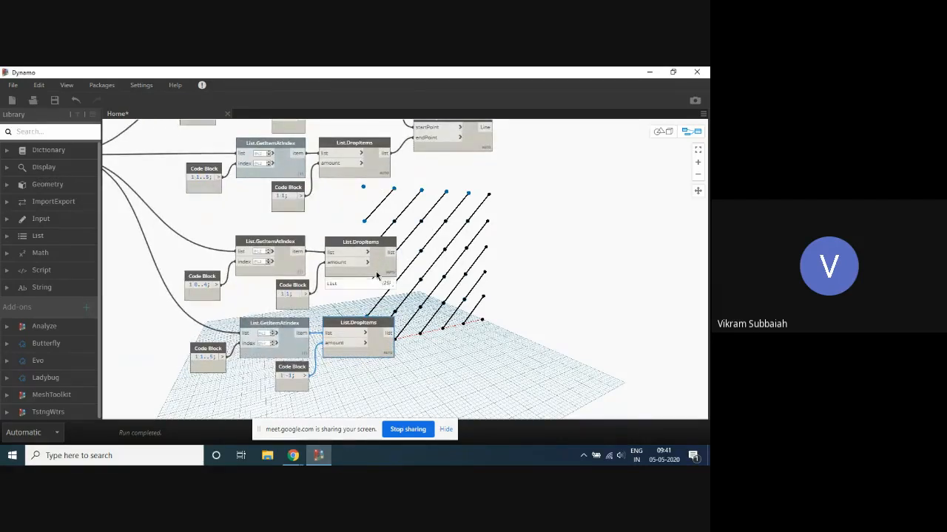
- Highlight the points of the third and fourth List.DropItems nodes in turn to compare start and end points
left_click(375, 271)
middle_click_drag(450, 278, 340, 285)
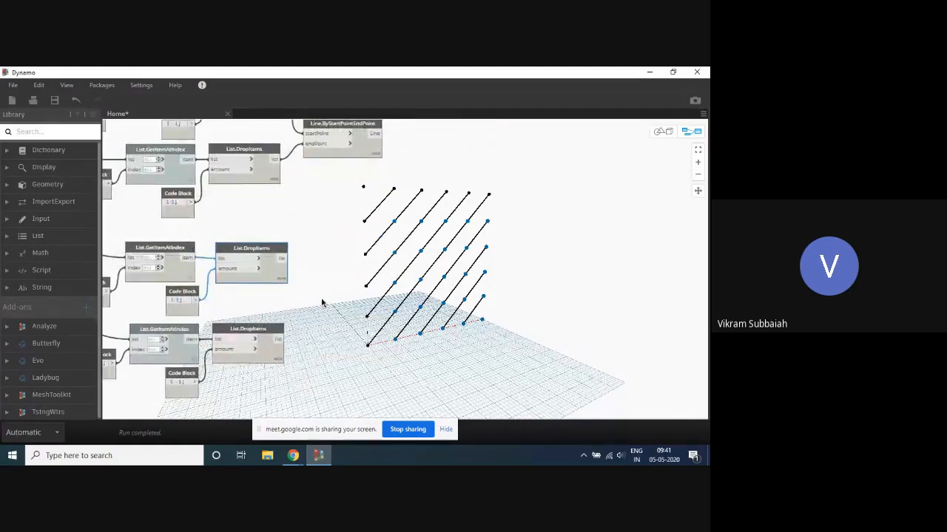
left_click(269, 358)
mouse_move(270, 358)
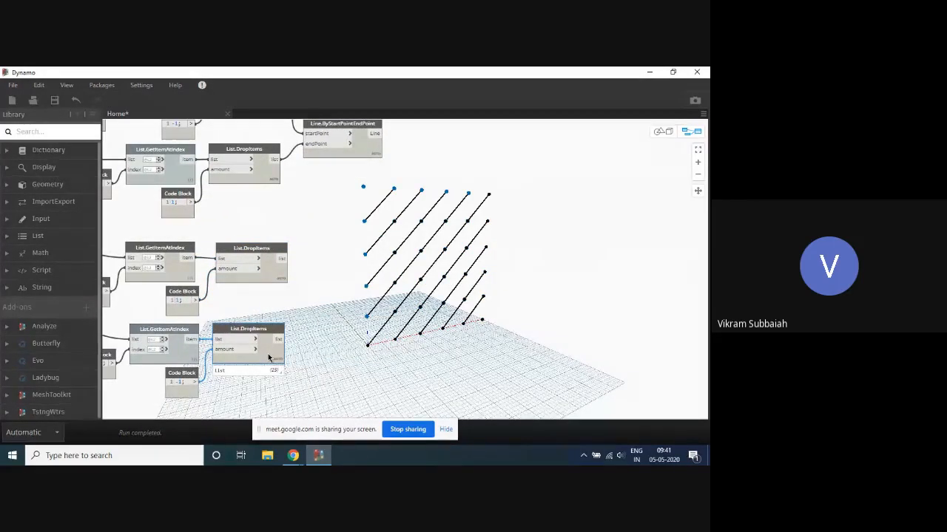
scroll(353, 323, "down", 2)
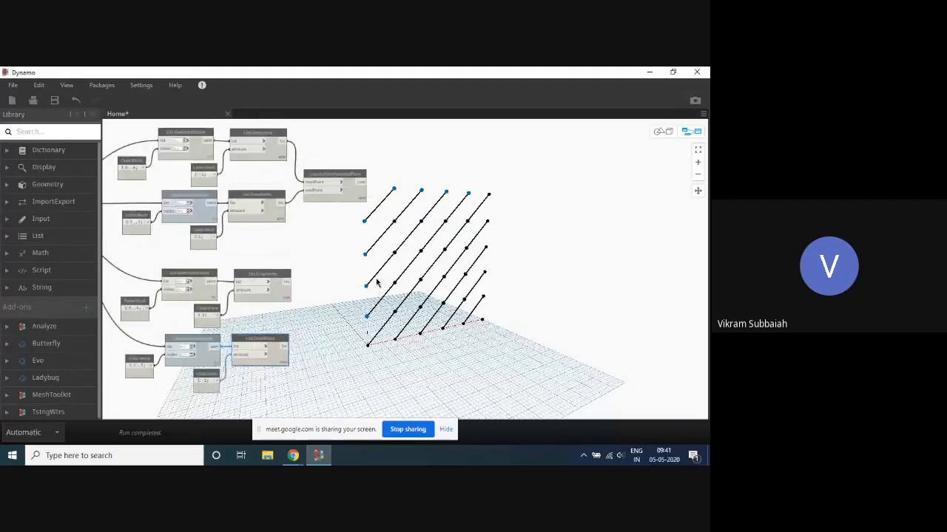
- Duplicate Line.ByStartPointEndPoint beside the new branches, wiring the third List.DropItems to startPoint and the fourth to endPoint
left_click(359, 181)
left_click_drag(320, 186, 334, 310, "ctrl")
scroll(315, 287, "up", 2)
left_click_drag(277, 280, 306, 324)
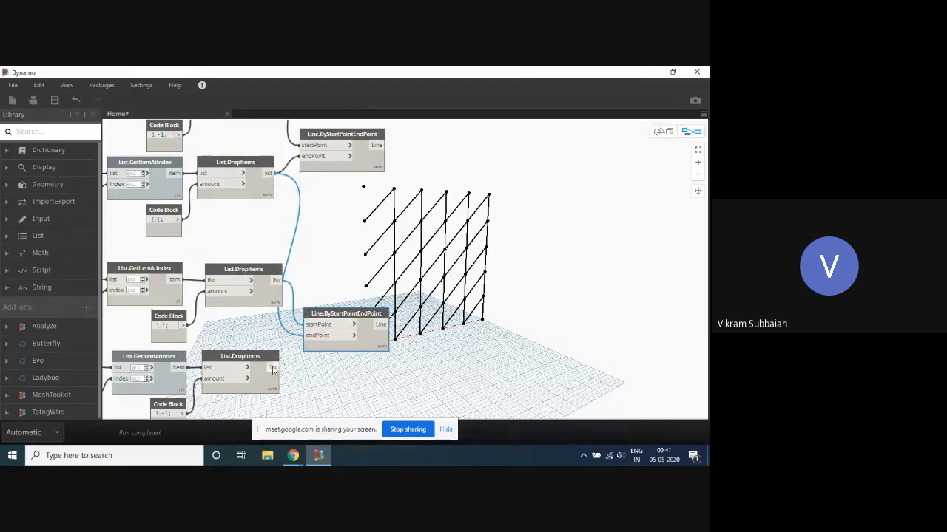
left_click_drag(275, 368, 306, 335)
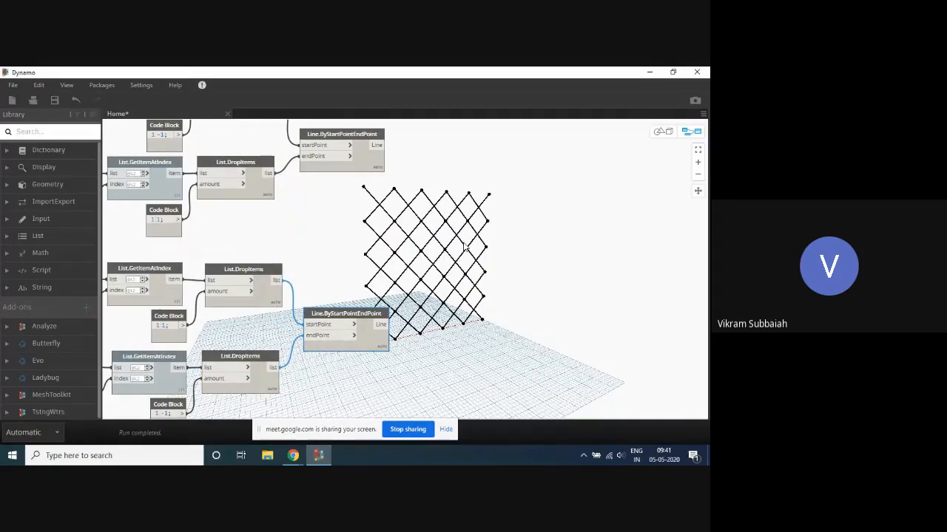
- Set the range code block feeding Point.ByCoordinates to 0..100..10
scroll(466, 248, "down", 3)
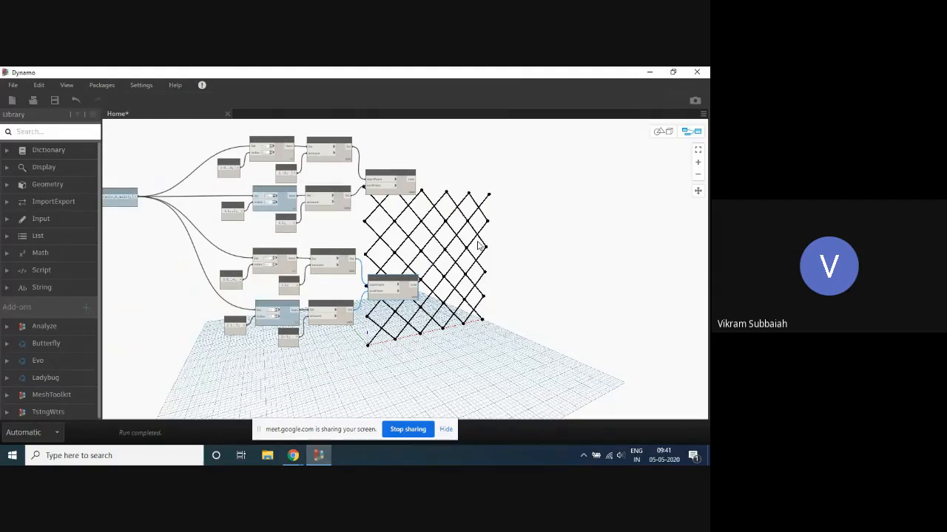
scroll(536, 205, "down", 2)
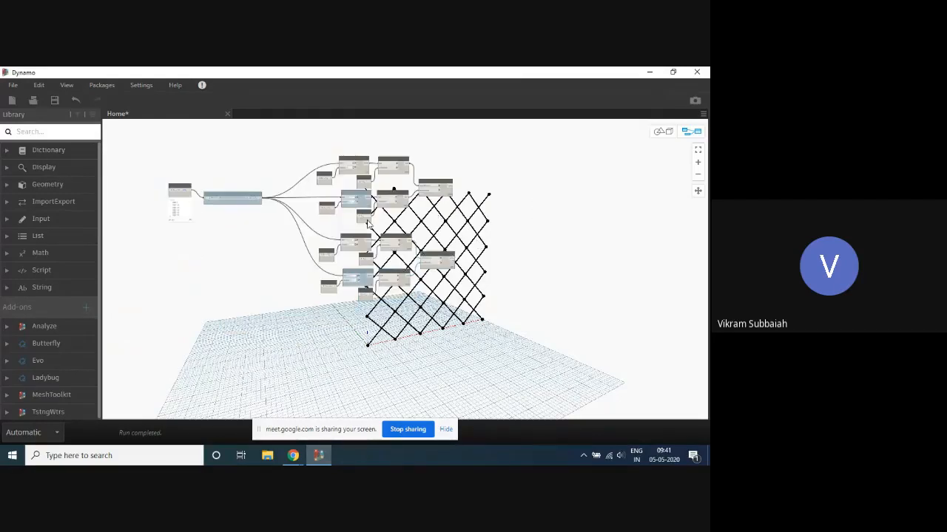
scroll(184, 190, "up", 4)
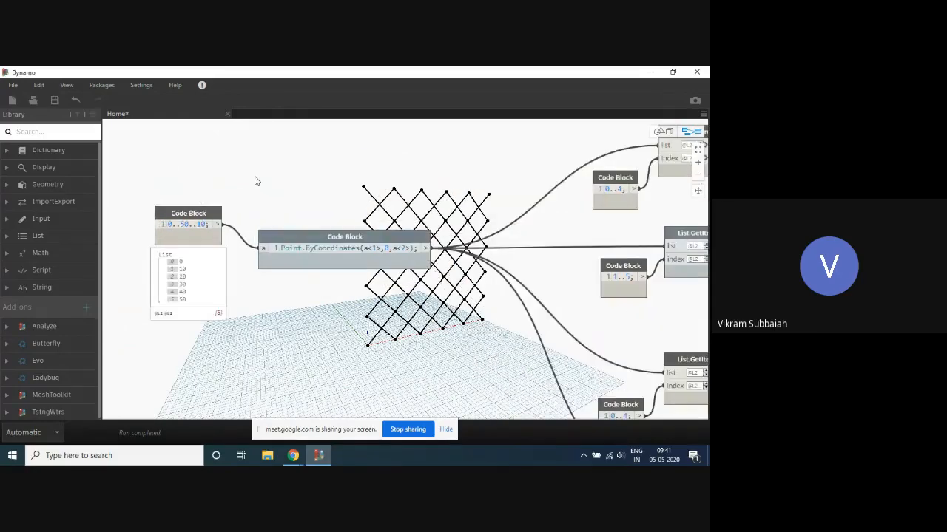
scroll(263, 198, "down", 3)
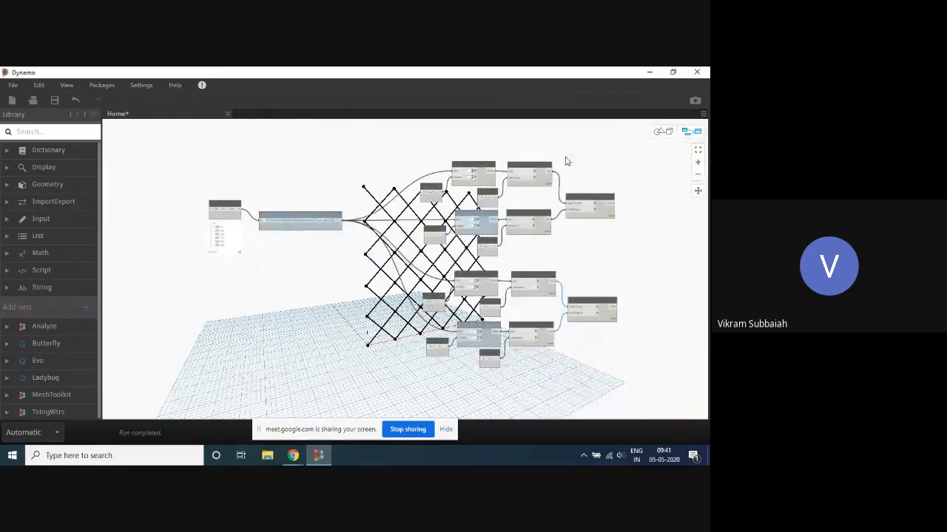
scroll(215, 189, "up", 5)
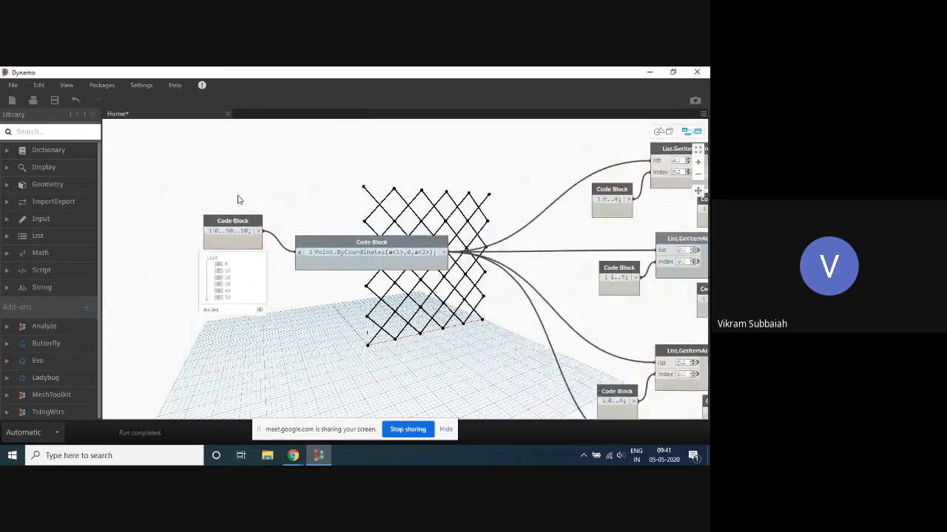
left_click_drag(211, 265, 206, 282)
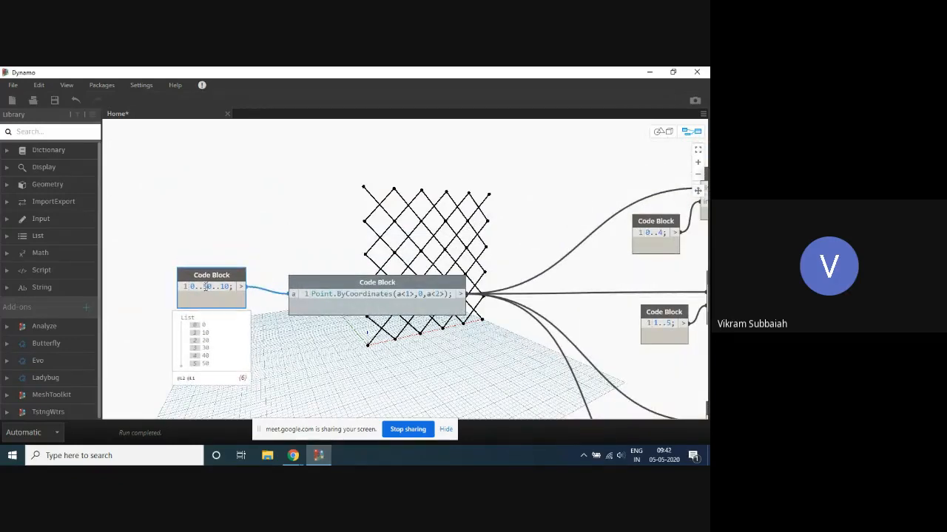
type("0")
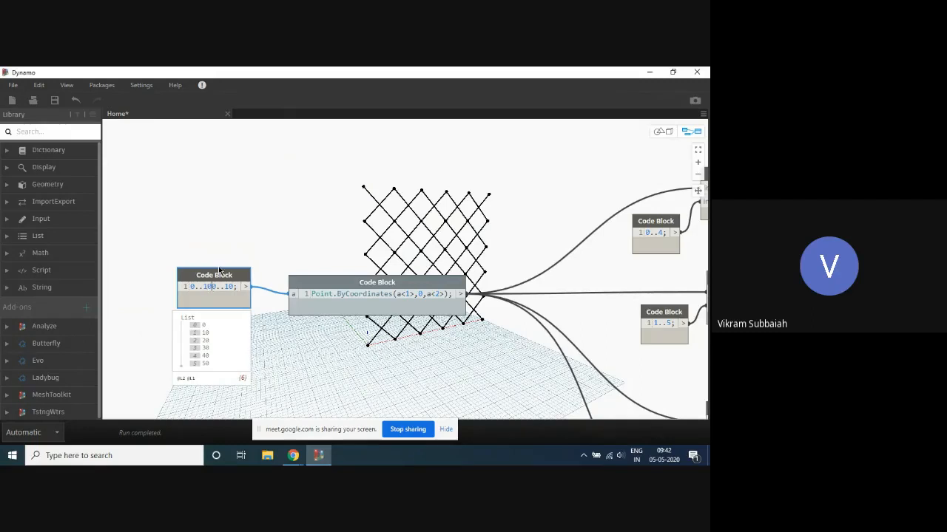
left_click(301, 180)
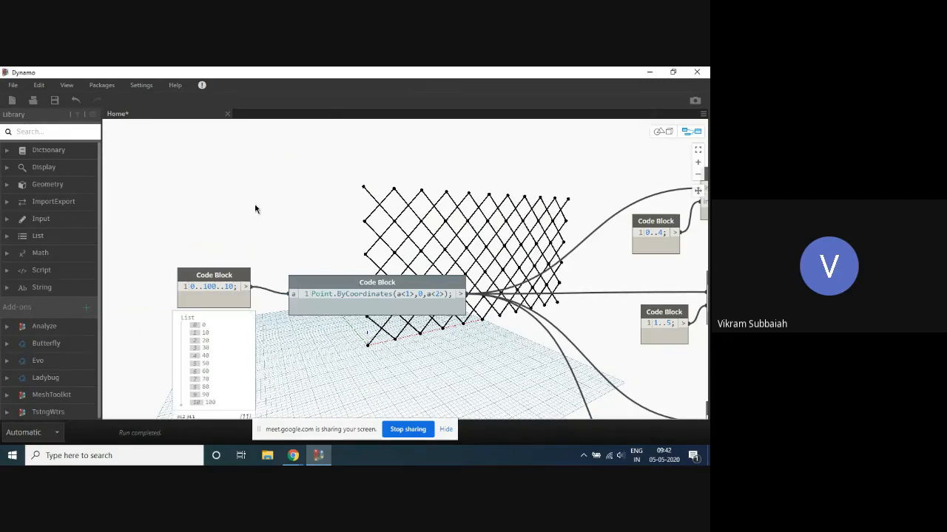
- Examine the enlarged diagrid alongside the range input, the point code block and the four list branches
scroll(256, 210, "down", 1)
scroll(259, 263, "up", 2)
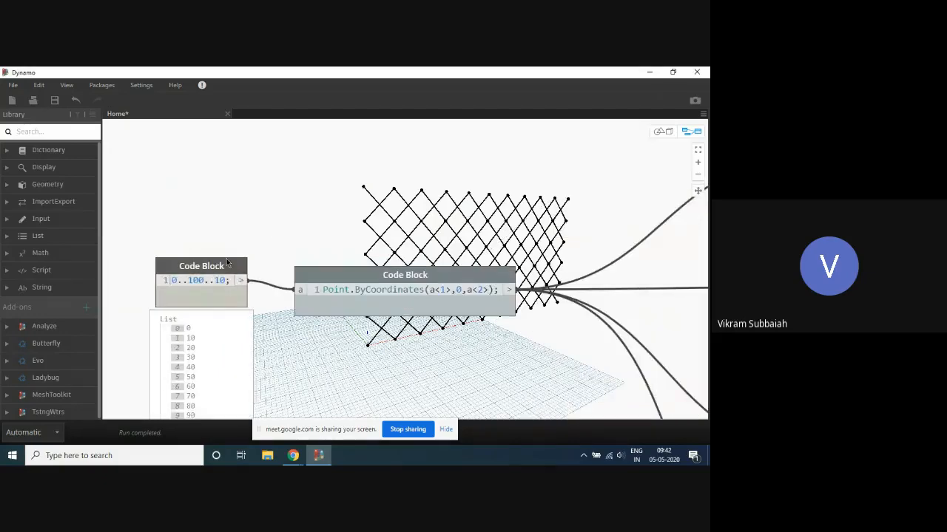
scroll(323, 296, "down", 1)
scroll(321, 243, "down", 1)
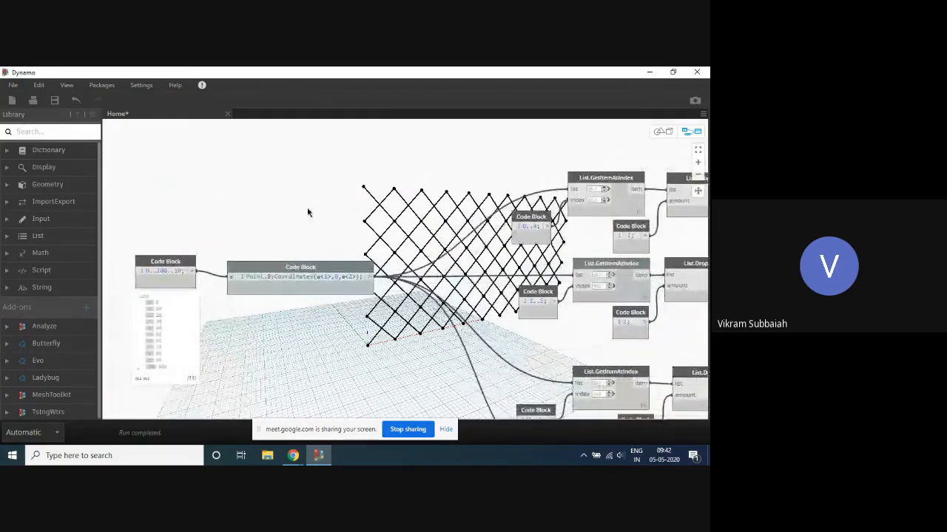
scroll(307, 214, "down", 1)
right_click_drag(303, 218, 287, 246)
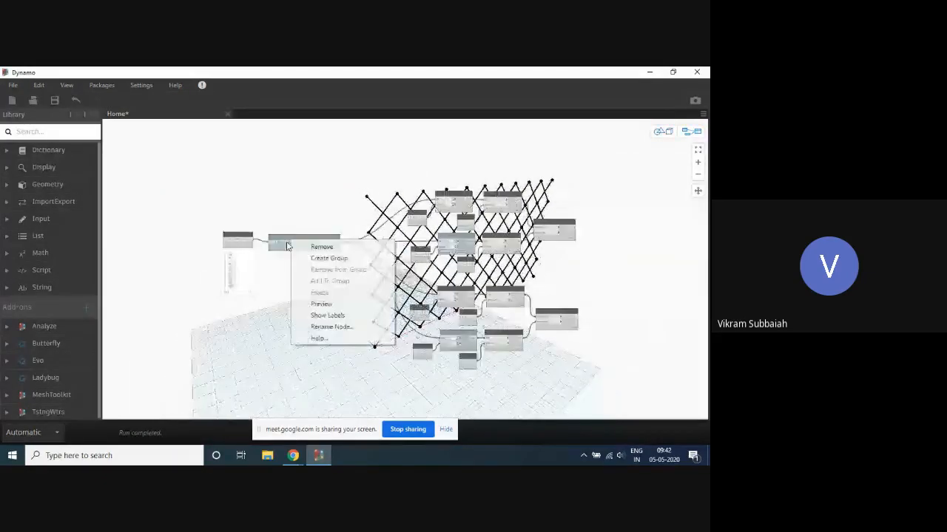
left_click(251, 223)
scroll(245, 224, "up", 2)
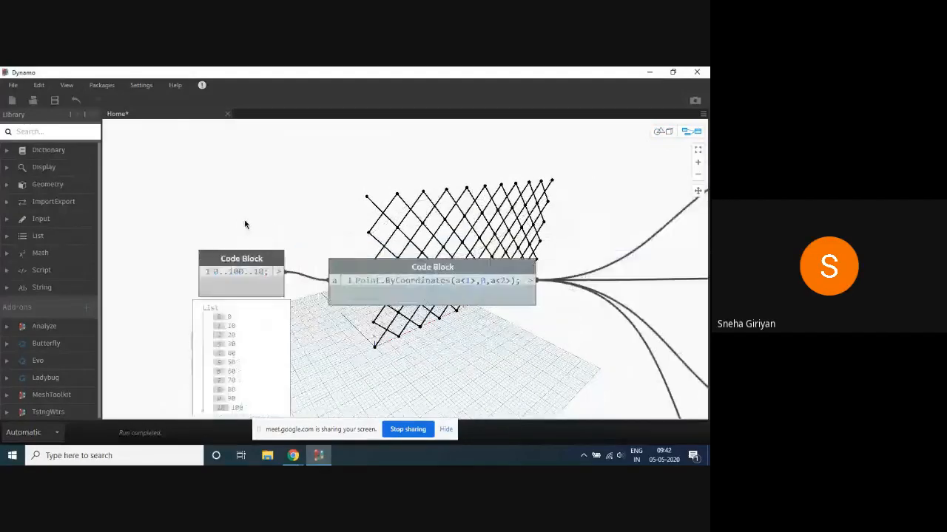
scroll(256, 217, "down", 3)
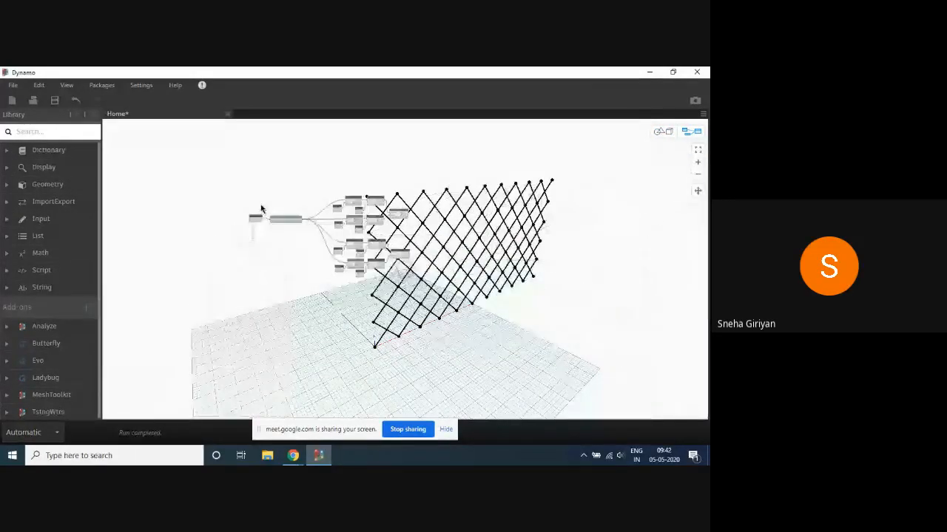
scroll(261, 210, "up", 5)
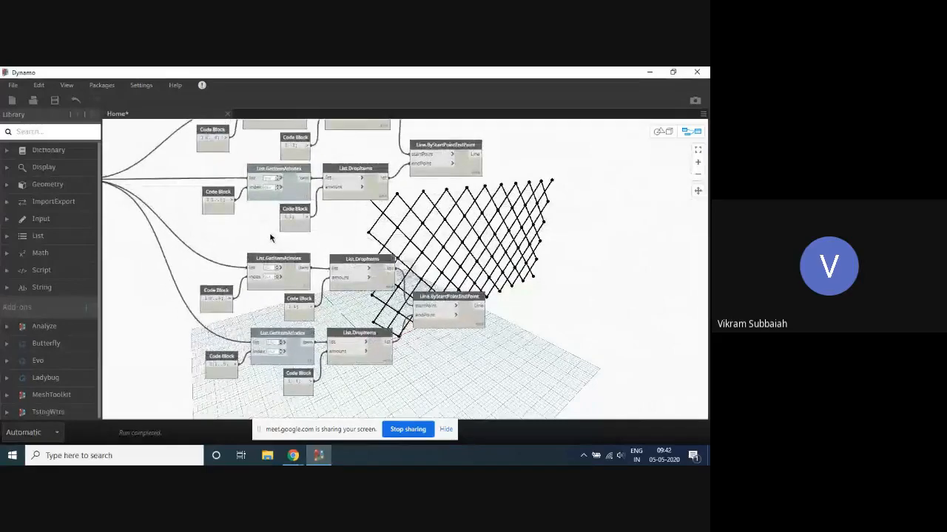
middle_click_drag(270, 239, 487, 241)
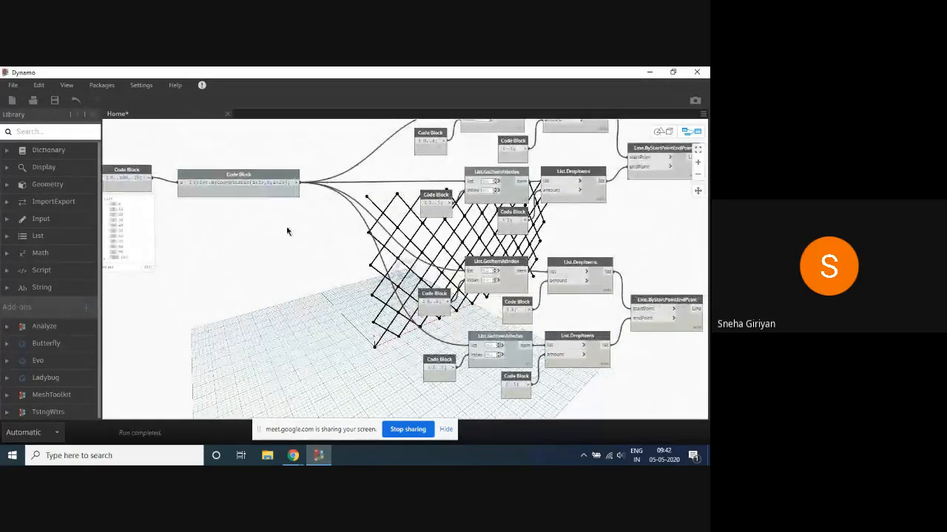
- Expand the output preview of the Point.ByCoordinates code block and read through its nested point lists to the end
mouse_move(288, 189)
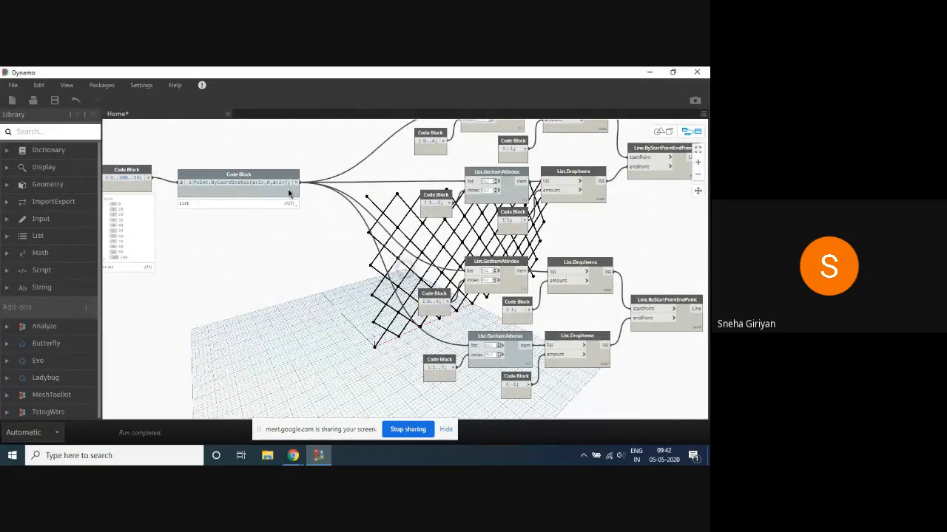
left_click(292, 205)
scroll(281, 231, "down", 2)
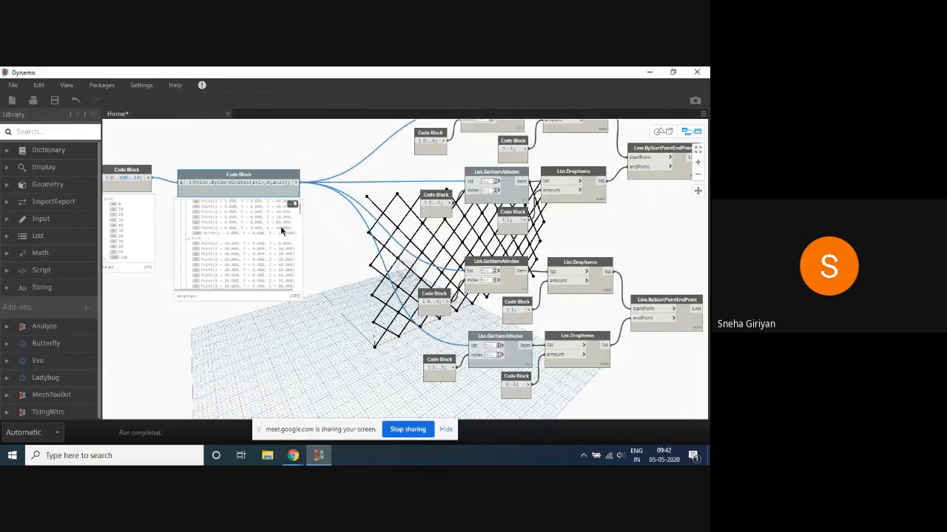
scroll(282, 230, "down", 8)
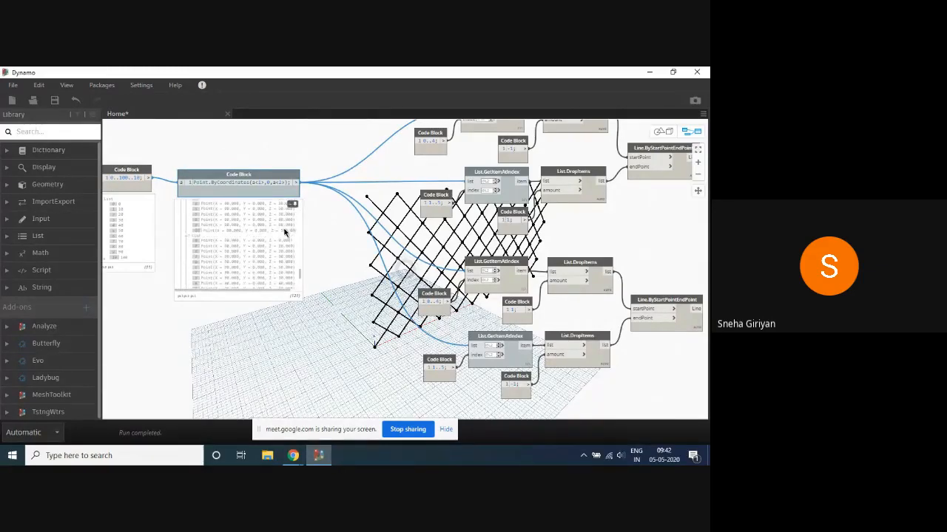
scroll(285, 232, "down", 5)
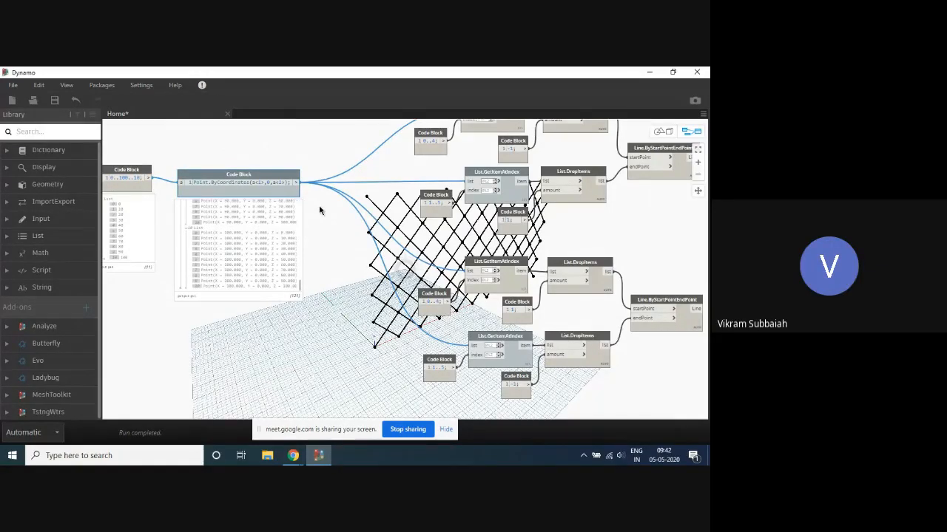
- Examine how the paired List.GetItemAtIndex and List.DropItems branches feed the two Line.ByStartPointEndPoint nodes and the diagrid
scroll(324, 238, "down", 3)
scroll(444, 214, "up", 5)
middle_click_drag(470, 230, 396, 173)
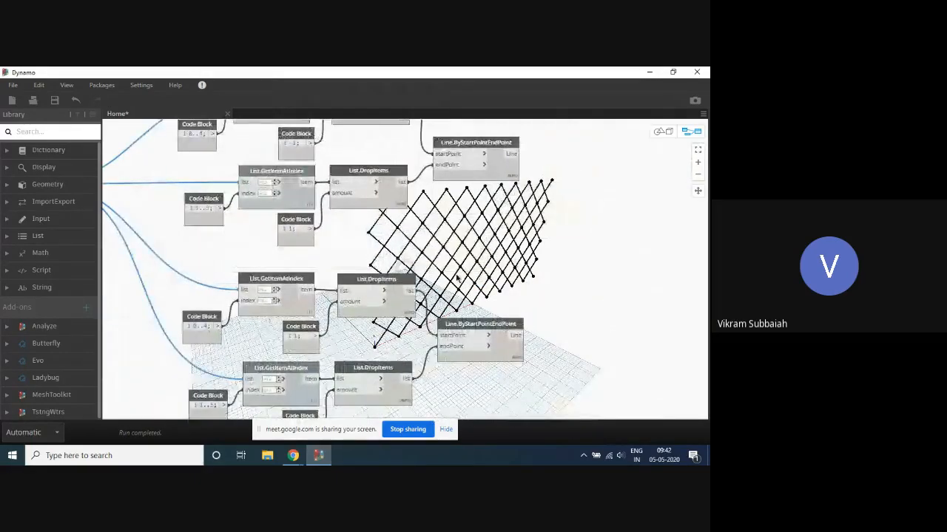
middle_click_drag(459, 280, 432, 315)
scroll(427, 314, "down", 3)
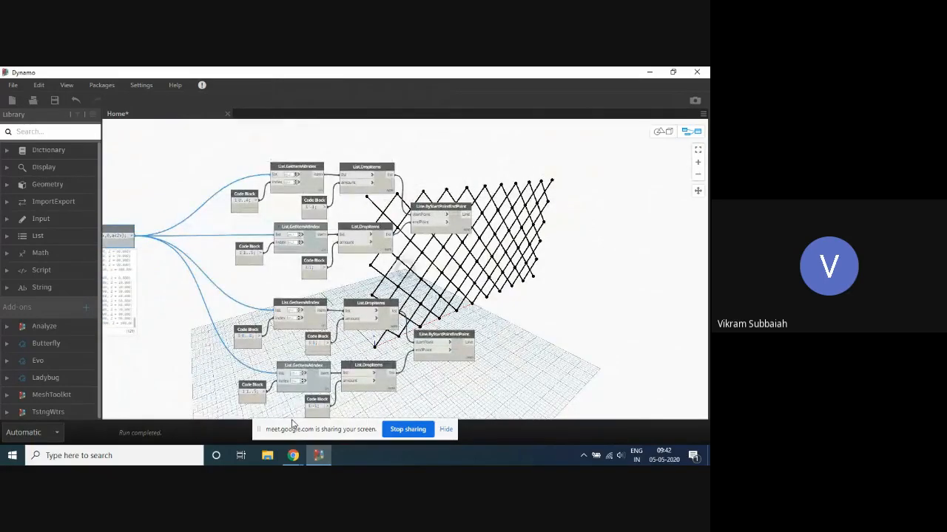
scroll(362, 304, "up", 2)
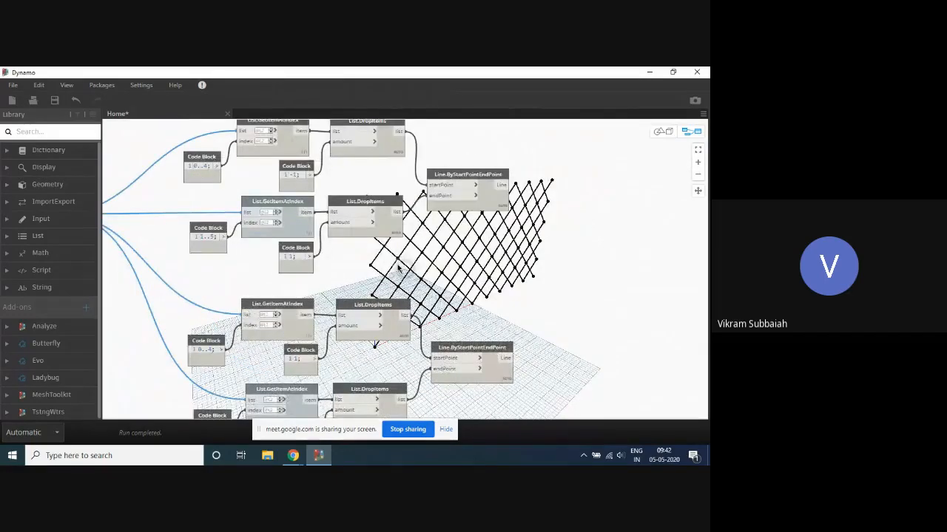
scroll(397, 268, "up", 2)
middle_click_drag(449, 275, 383, 350)
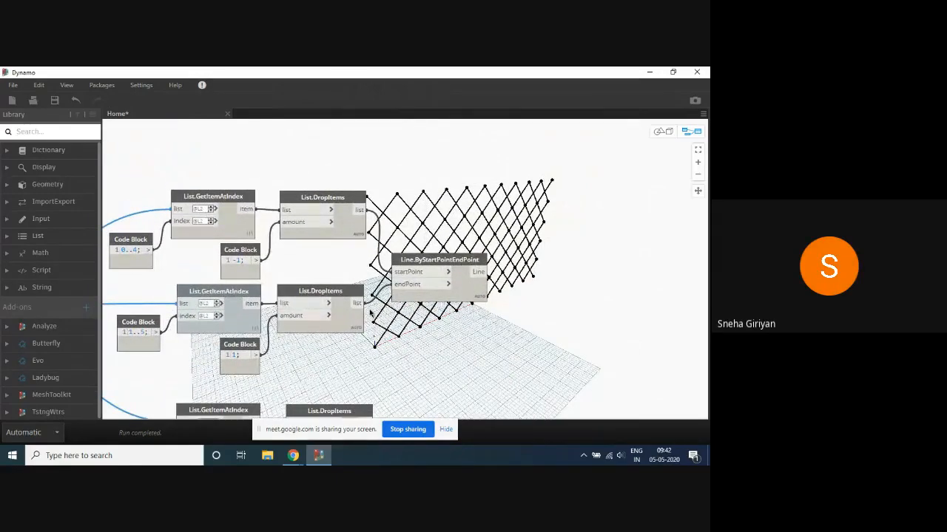
scroll(499, 147, "down", 2)
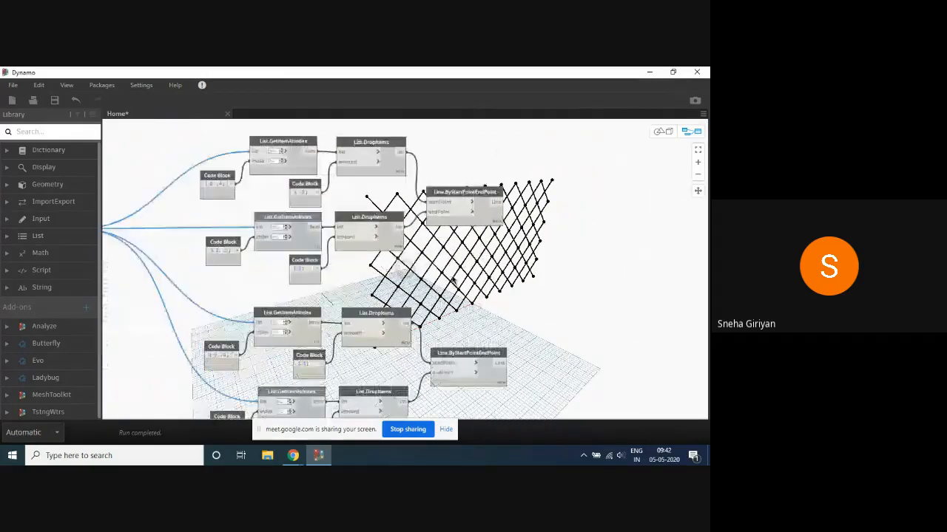
scroll(468, 315, "down", 2)
scroll(485, 207, "up", 2)
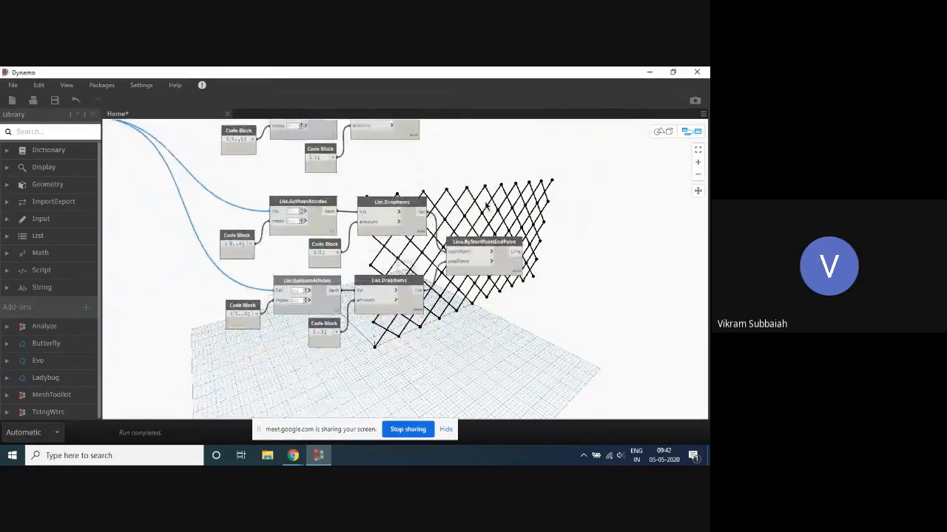
middle_click_drag(486, 206, 485, 346)
middle_click_drag(515, 178, 471, 309)
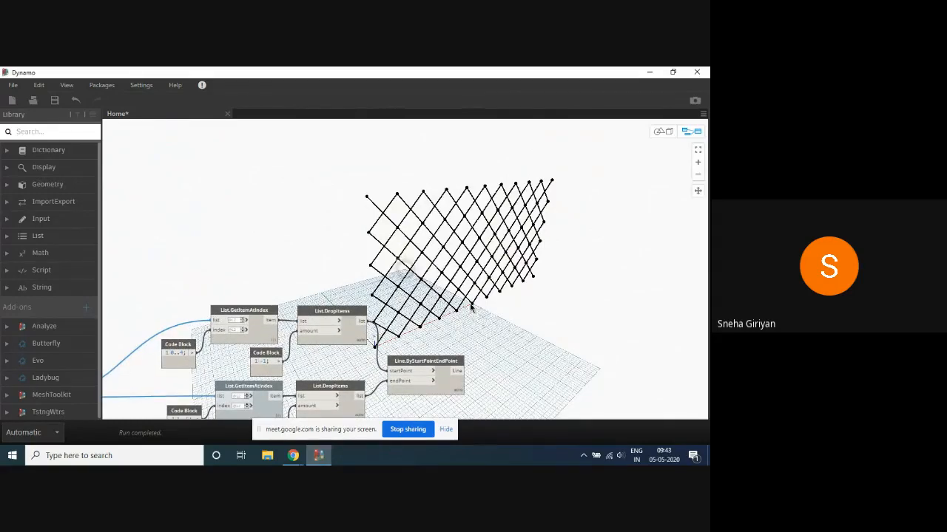
middle_click_drag(471, 309, 509, 203)
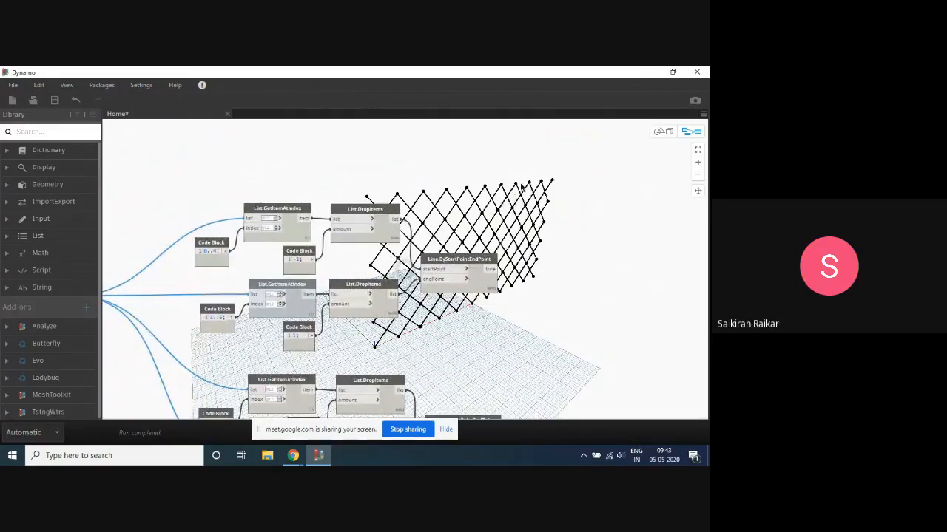
- Compare the 0..4 and 1..5 index ranges of the List.GetItemAtIndex branches with the range input and the point list
scroll(521, 187, "down", 2)
scroll(291, 263, "up", 3)
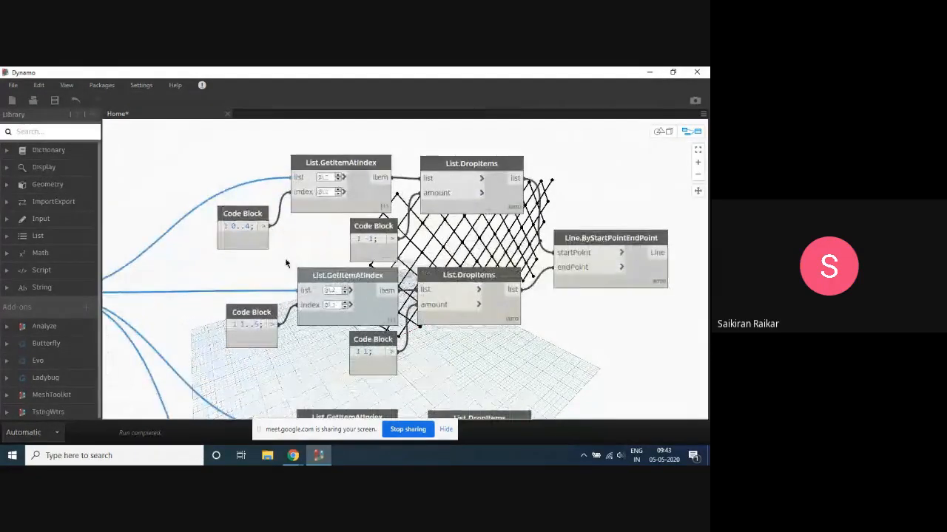
middle_click_drag(291, 263, 372, 288)
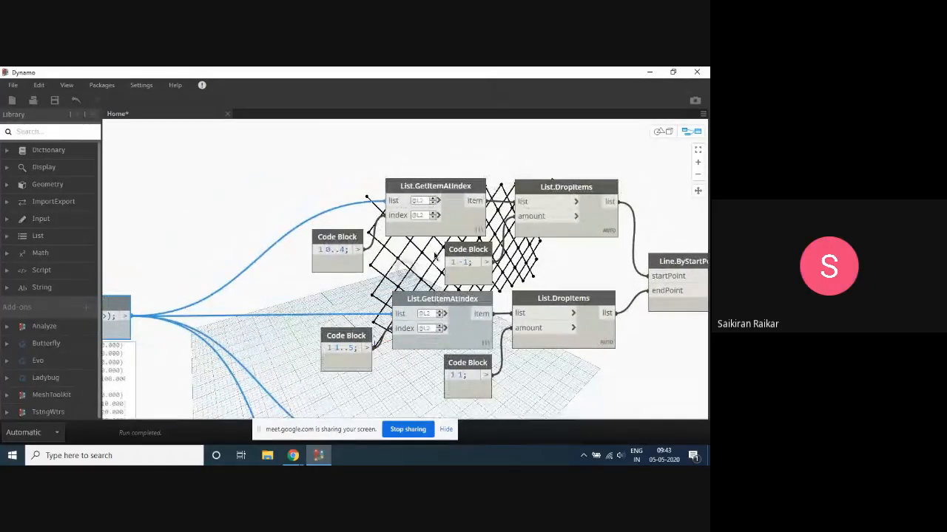
scroll(544, 263, "down", 3)
scroll(470, 280, "up", 3)
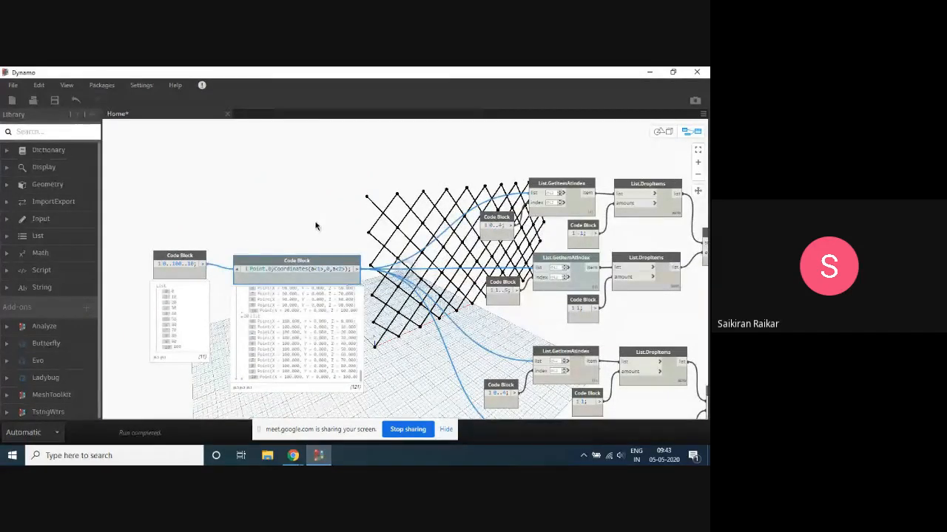
scroll(515, 222, "up", 2)
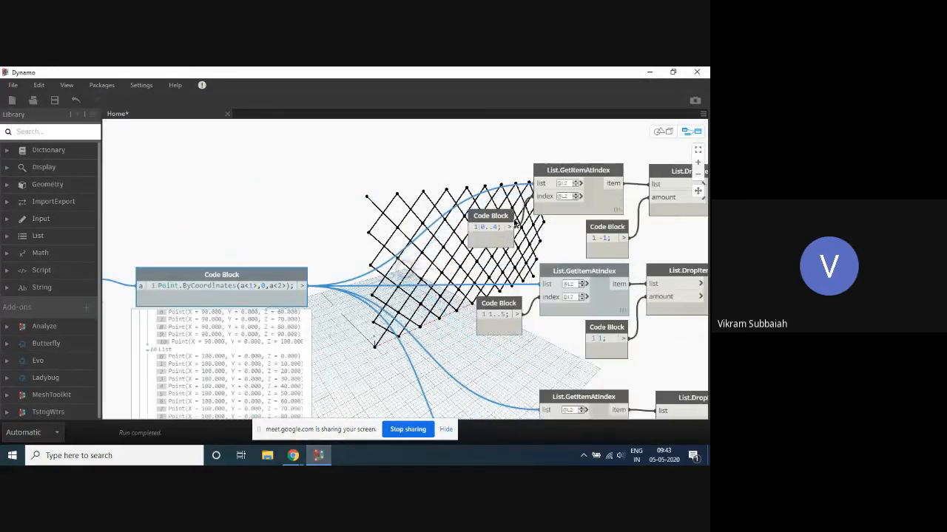
scroll(490, 175, "down", 2)
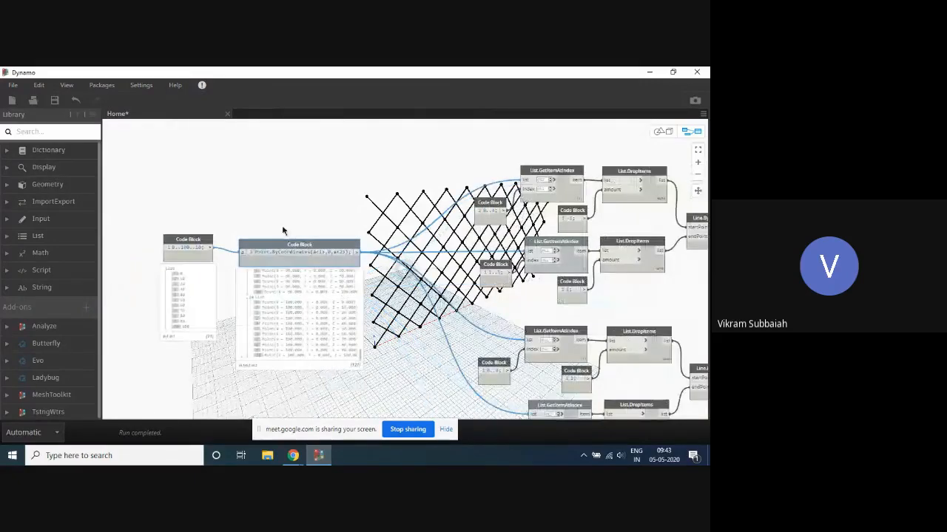
left_click_drag(204, 239, 205, 244)
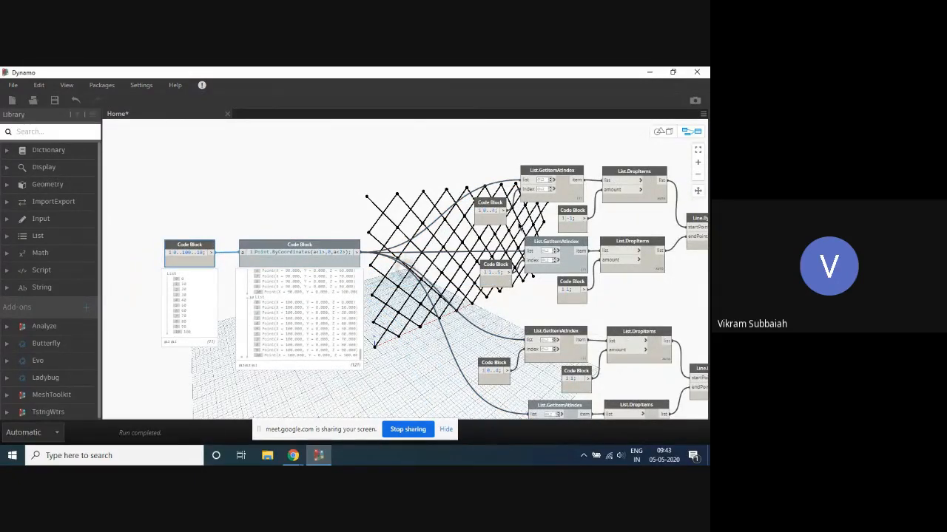
scroll(518, 219, "up", 2)
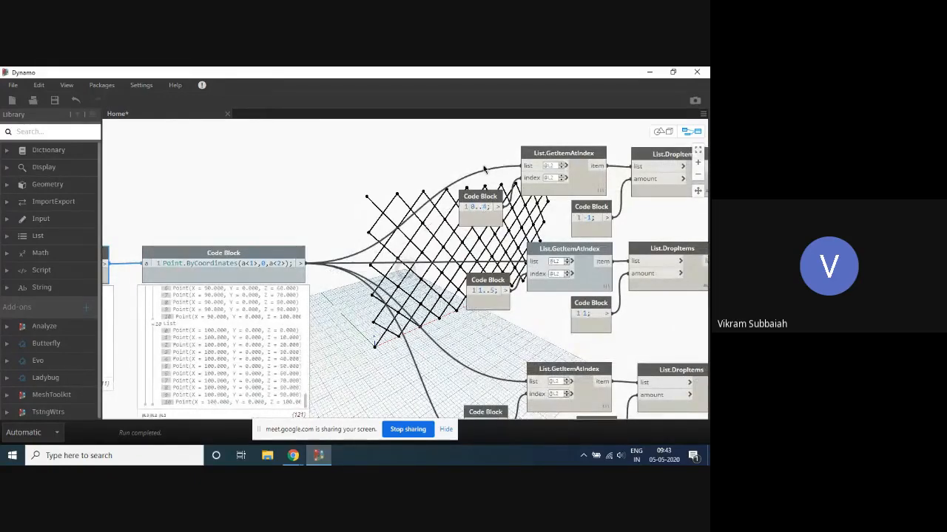
scroll(485, 170, "down", 3)
scroll(485, 310, "up", 4)
scroll(447, 310, "down", 2)
scroll(461, 267, "up", 1)
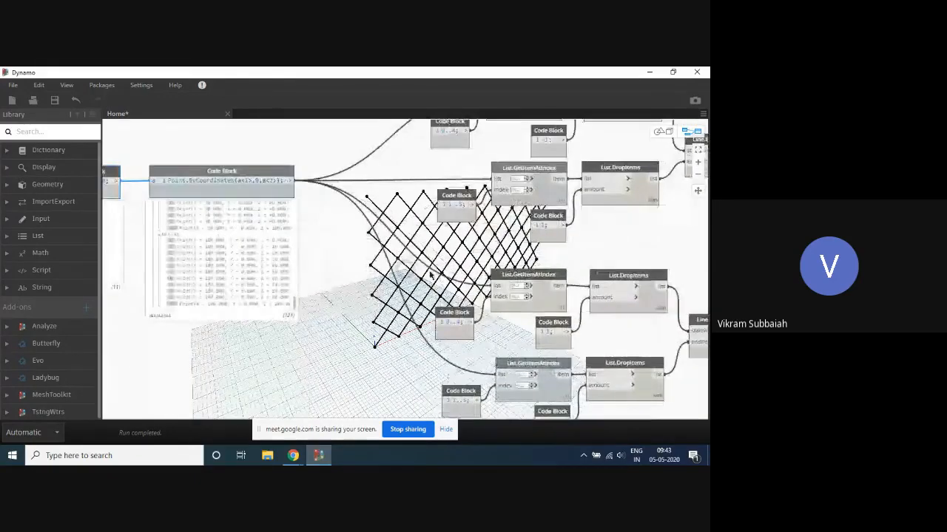
scroll(430, 275, "down", 2)
scroll(471, 182, "up", 2)
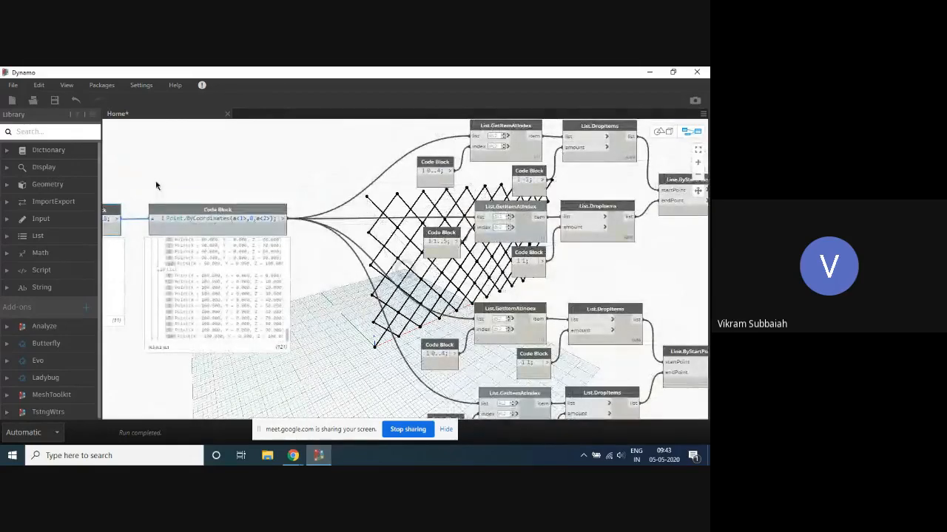
middle_click_drag(156, 185, 209, 193)
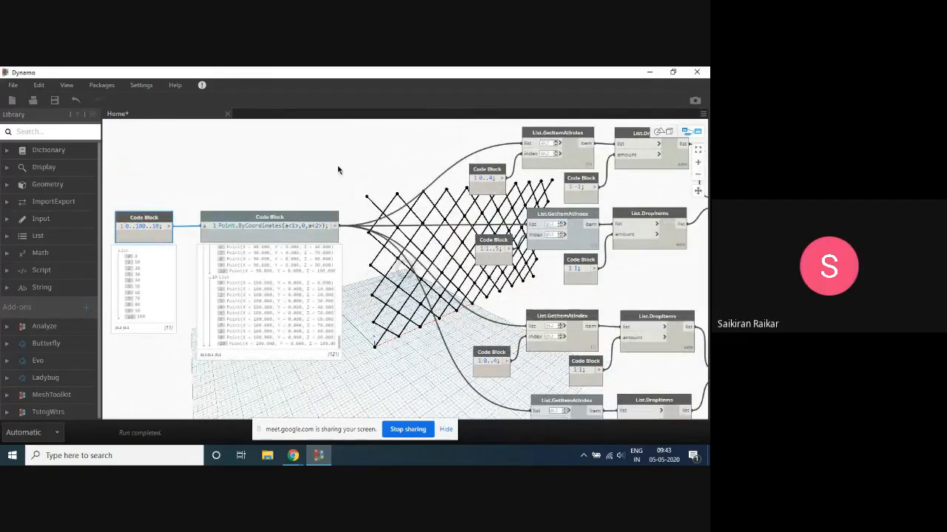
right_click(329, 146)
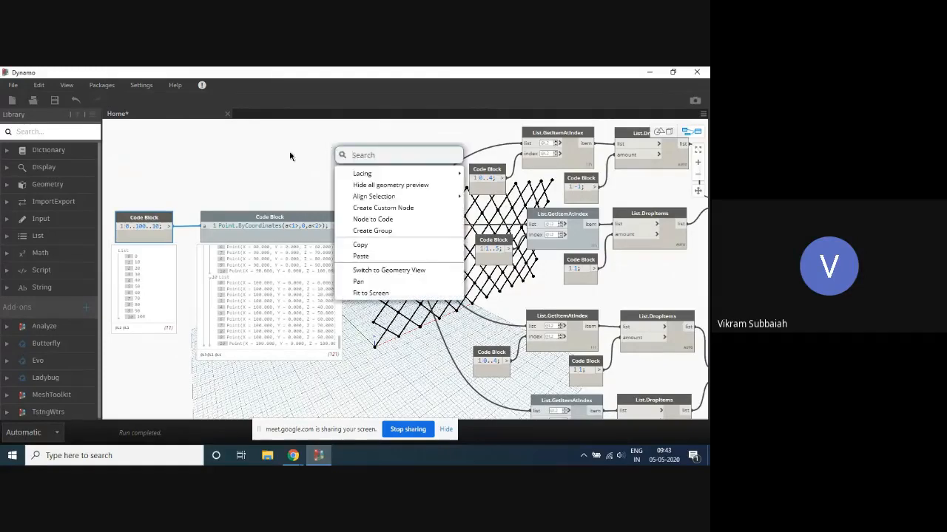
left_click(285, 156)
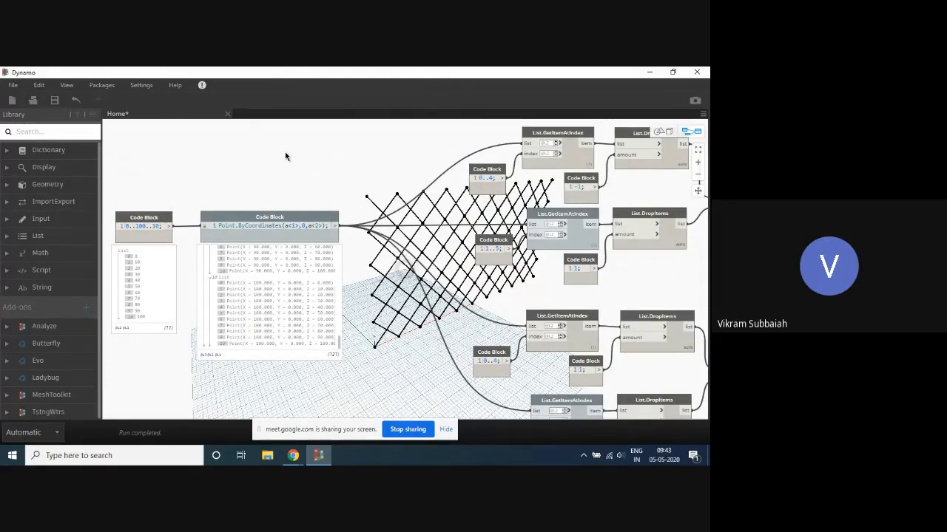
right_click(329, 158)
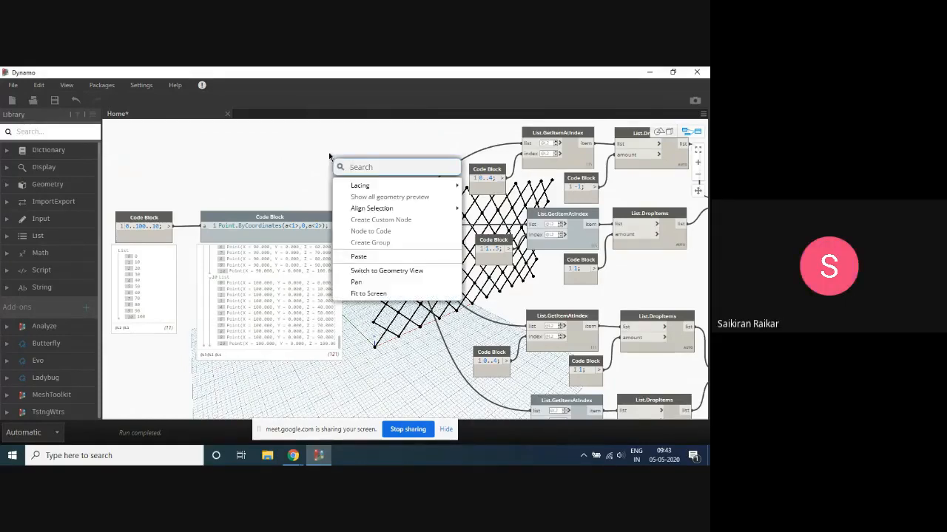
type("L")
key("BackSpace")
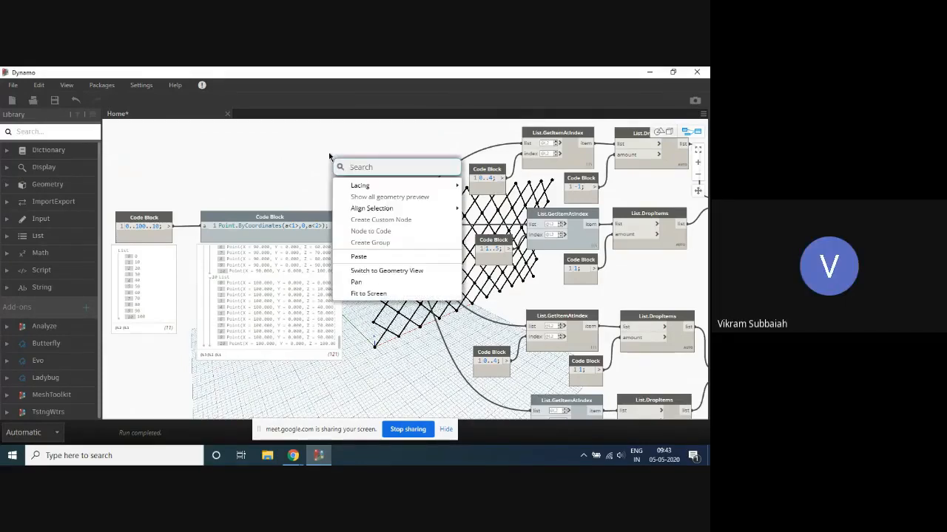
type("Coun")
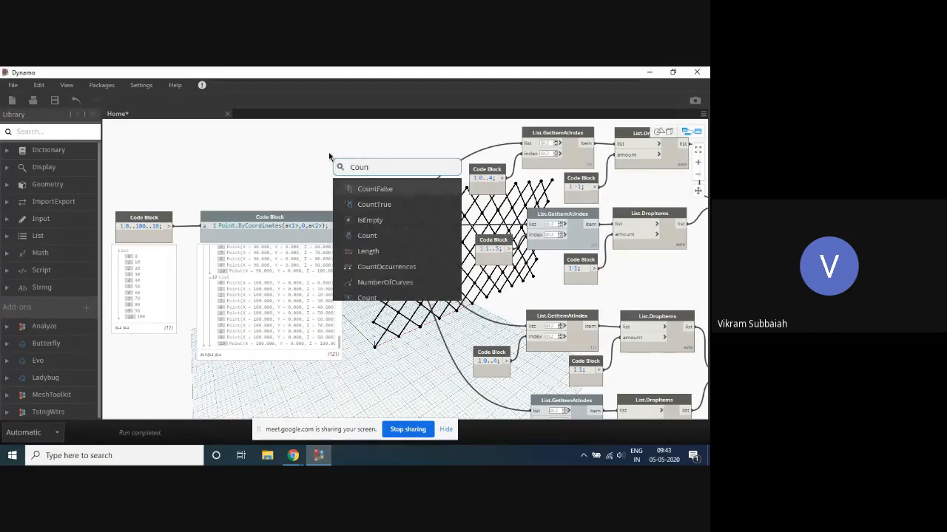
left_click(253, 162)
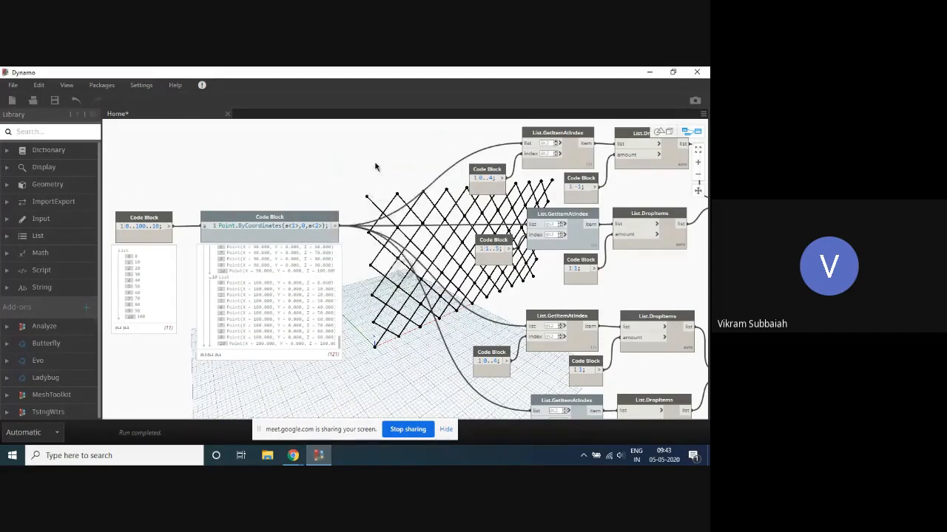
- Add a List.Count node to the graph near the Point.ByCoordinates code block
scroll(444, 156, "up", 2)
scroll(443, 159, "up", 1)
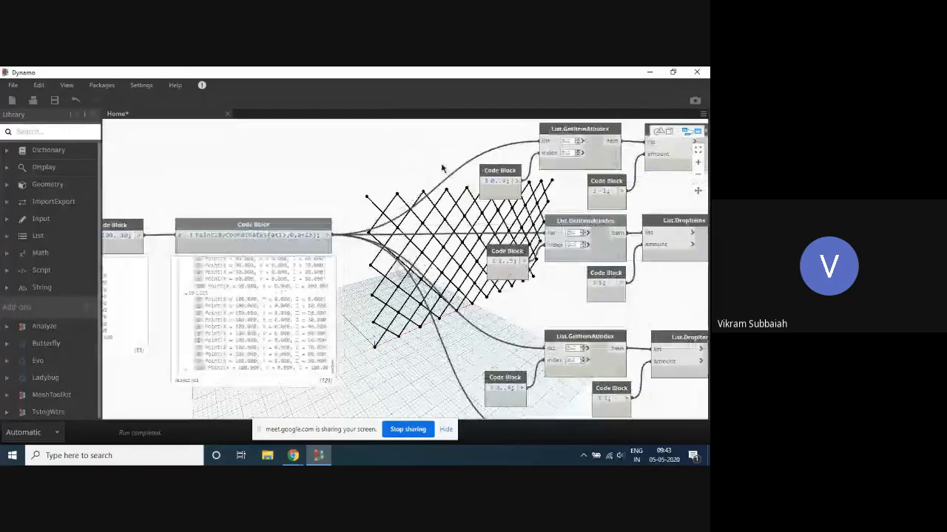
left_click(481, 168)
scroll(474, 164, "down", 1)
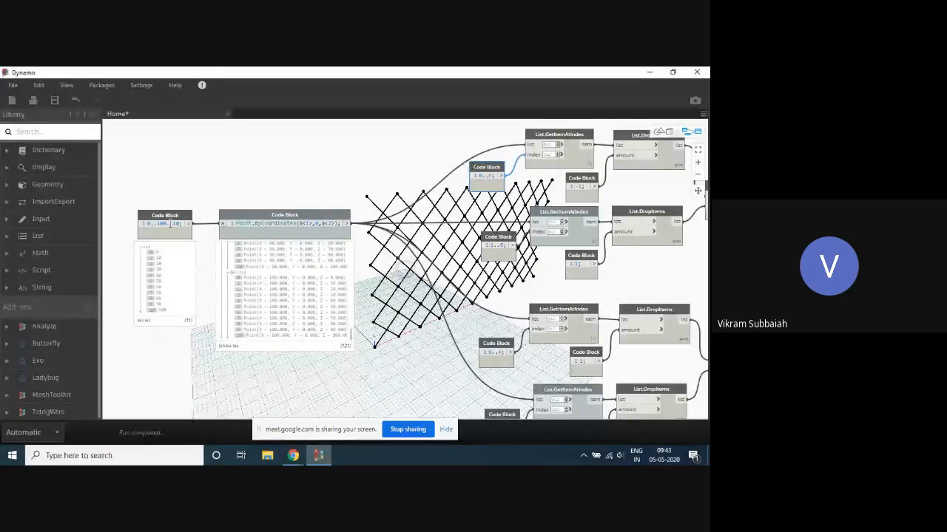
scroll(251, 184, "down", 2)
scroll(233, 192, "up", 5)
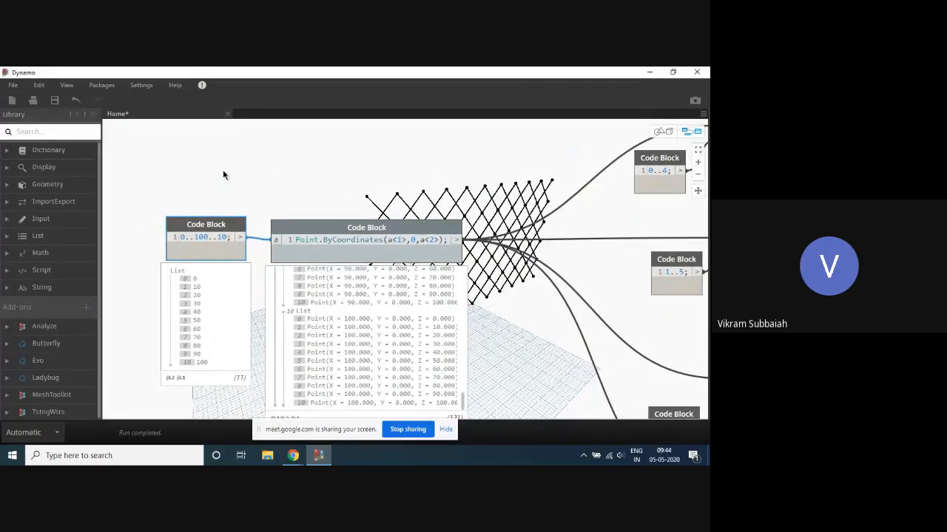
scroll(344, 193, "up", 2)
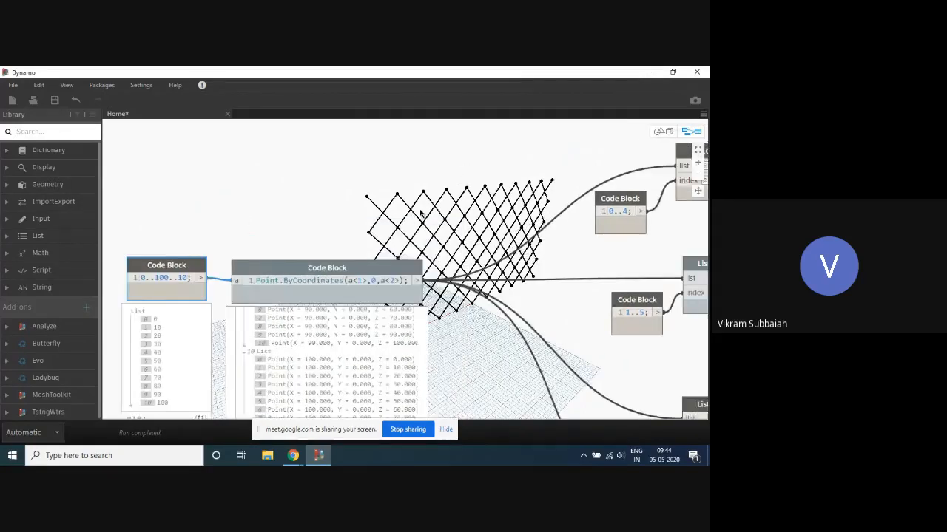
right_click(344, 193)
type("count")
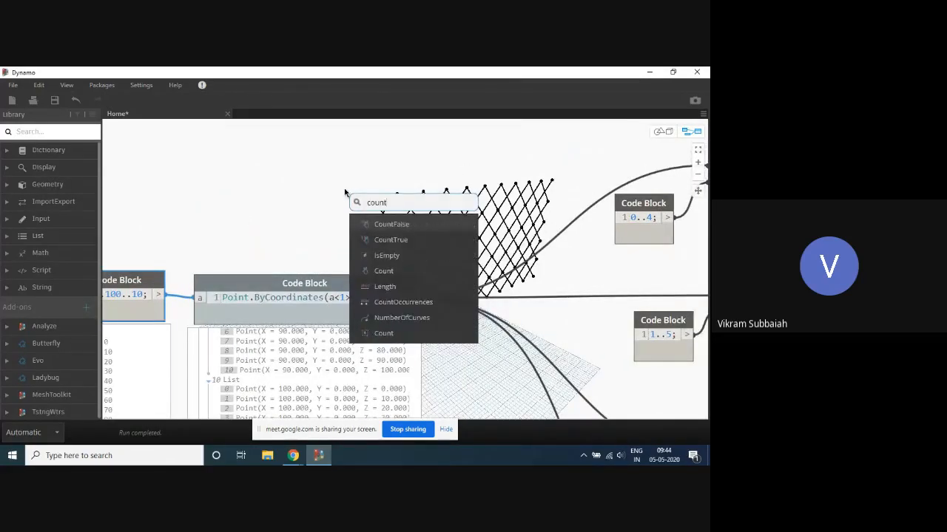
left_click(388, 271)
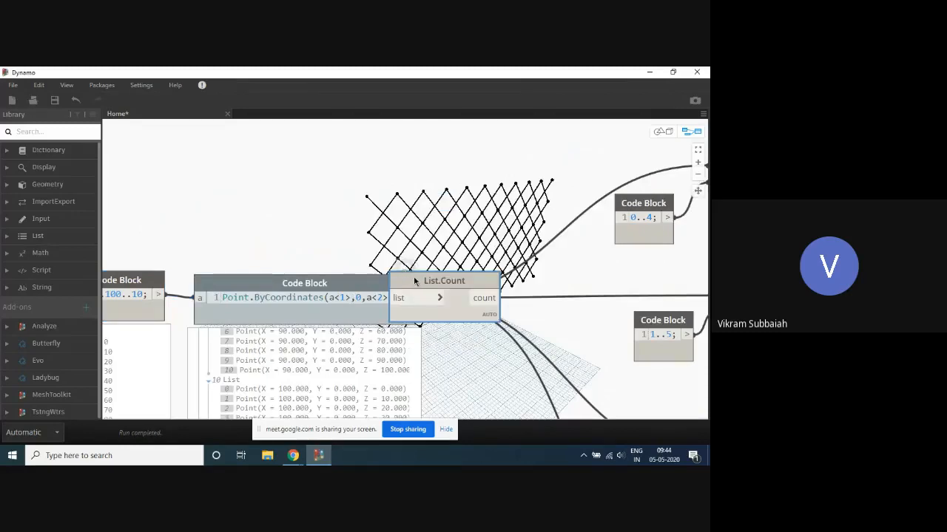
- Place List.Count above the Point.ByCoordinates code block and feed the point list into its list input
left_click_drag(415, 294, 406, 146)
left_click(410, 298)
left_click(417, 196)
mouse_move(480, 207)
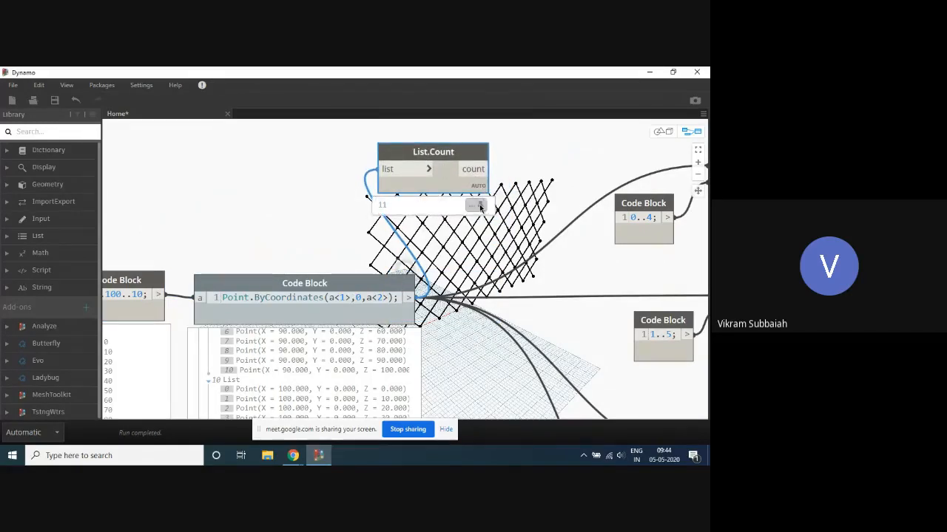
- Change the first List.GetItemAtIndex index range to 0..c-2 and connect the List.Count output to its c input
scroll(268, 190, "down", 3)
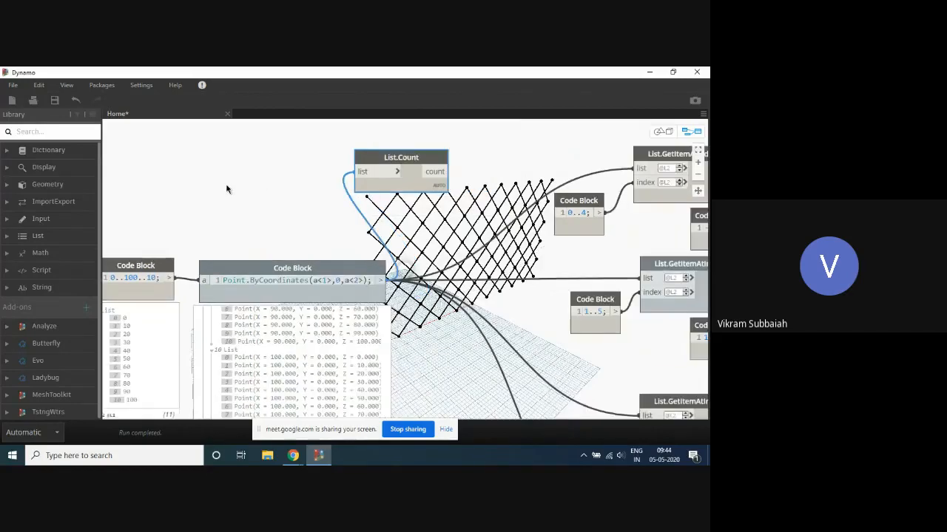
scroll(318, 201, "down", 2)
scroll(411, 181, "up", 4)
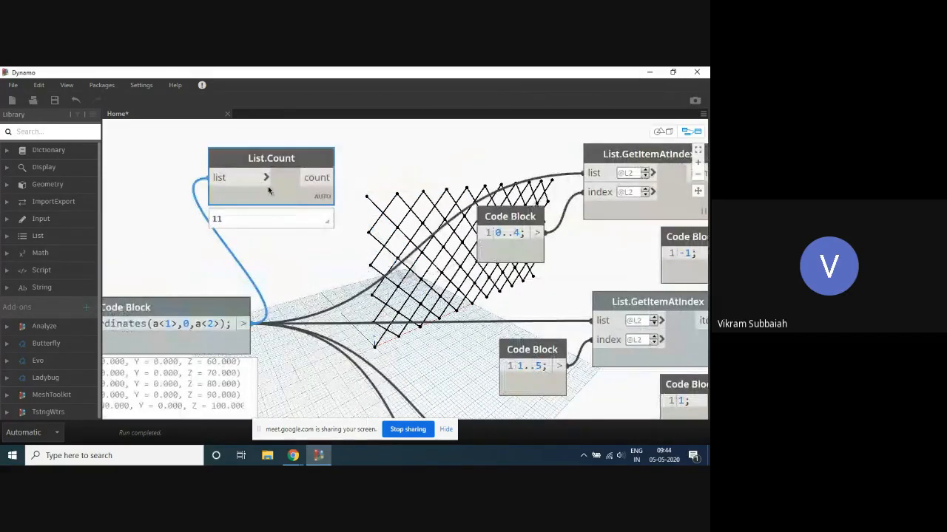
mouse_move(517, 235)
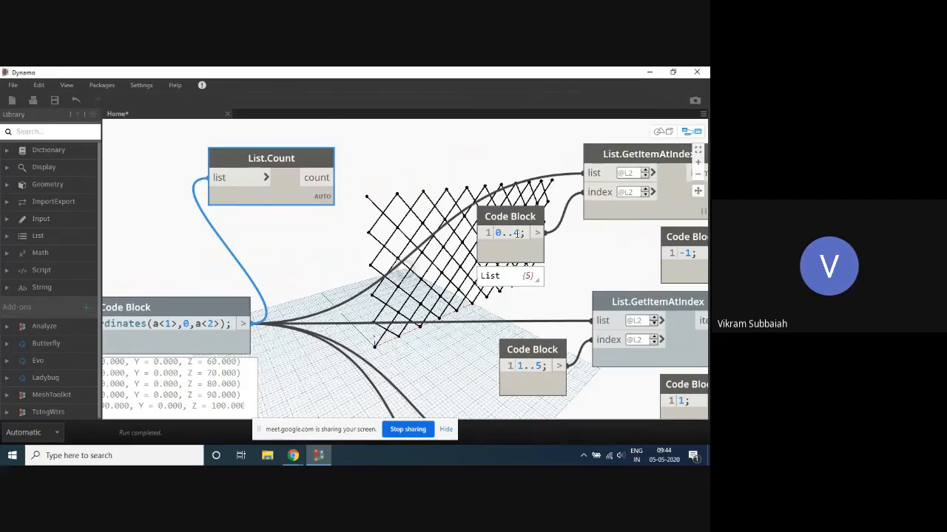
left_click_drag(289, 204, 247, 193)
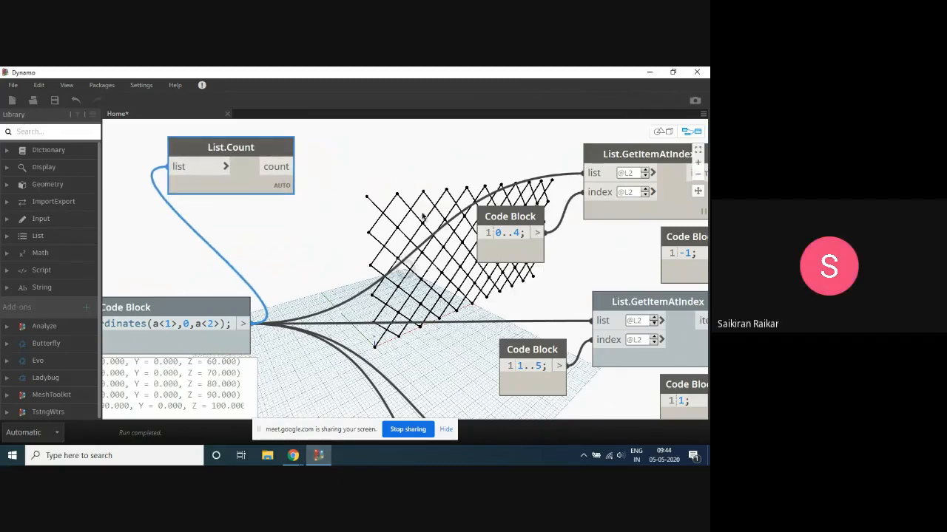
double_click(516, 233)
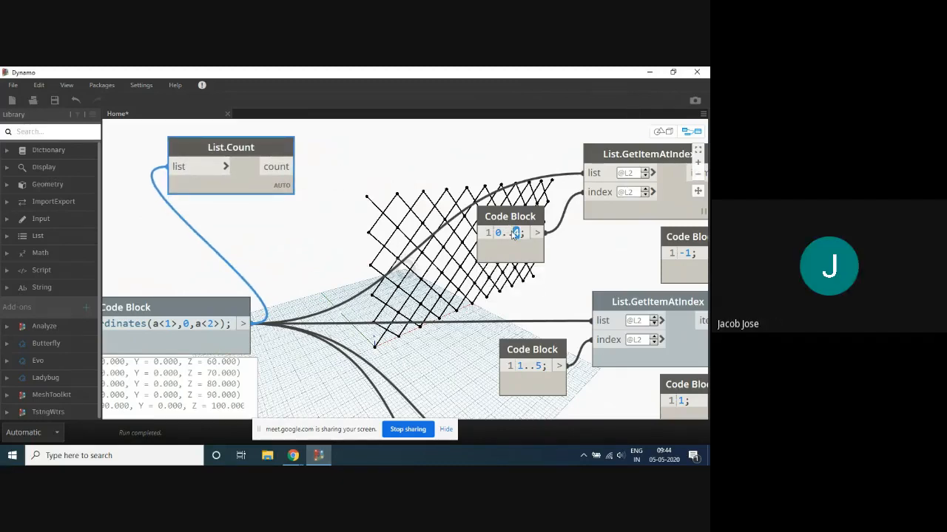
type("c-2")
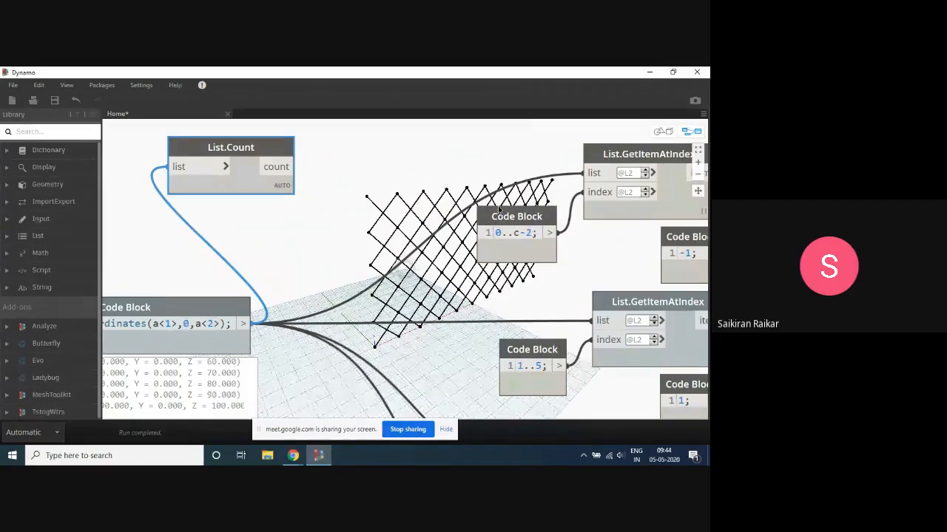
left_click_drag(499, 210, 448, 185)
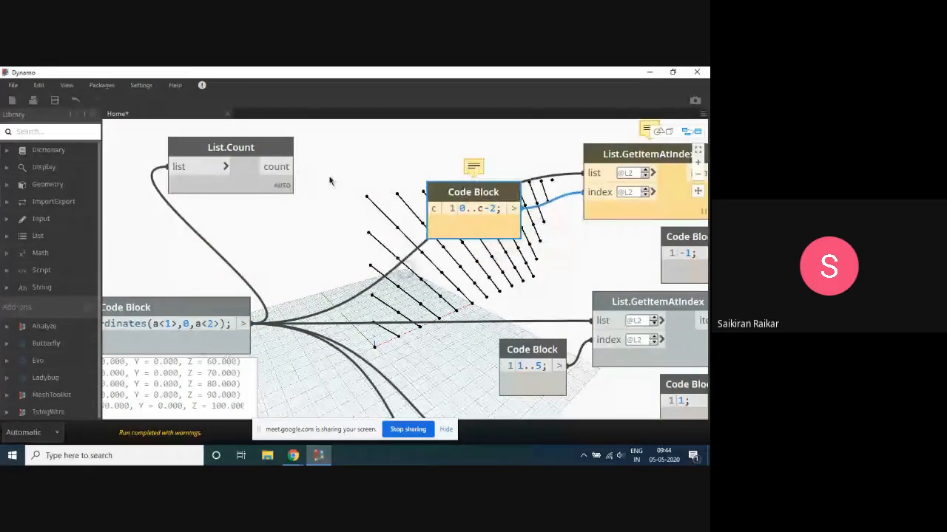
left_click_drag(294, 167, 434, 209)
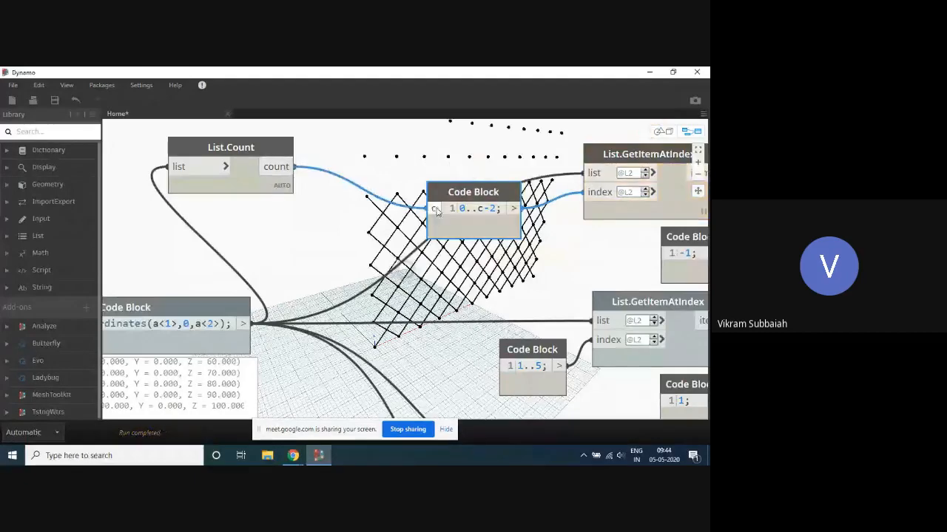
- Set the input range to 0..50..10 and check the diagrid with the count-driven index range
scroll(395, 202, "down", 5)
scroll(295, 231, "up", 5)
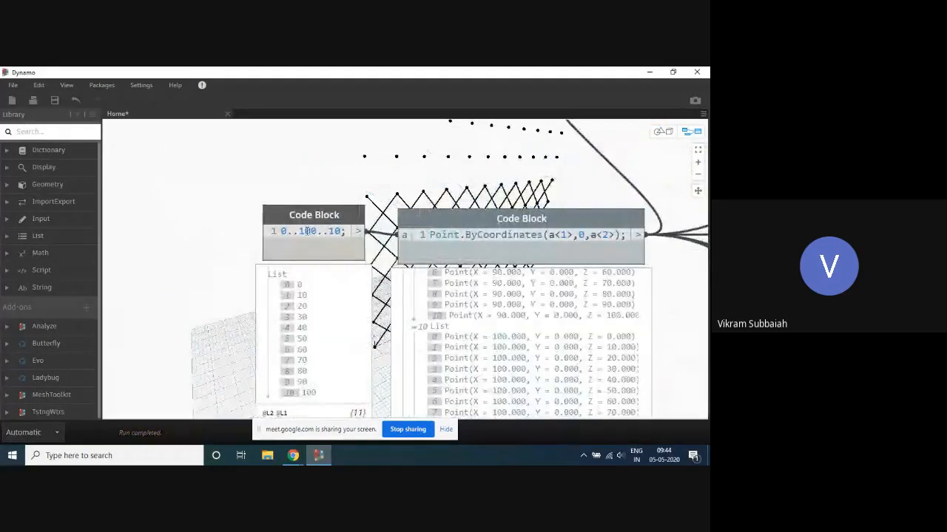
double_click(309, 231)
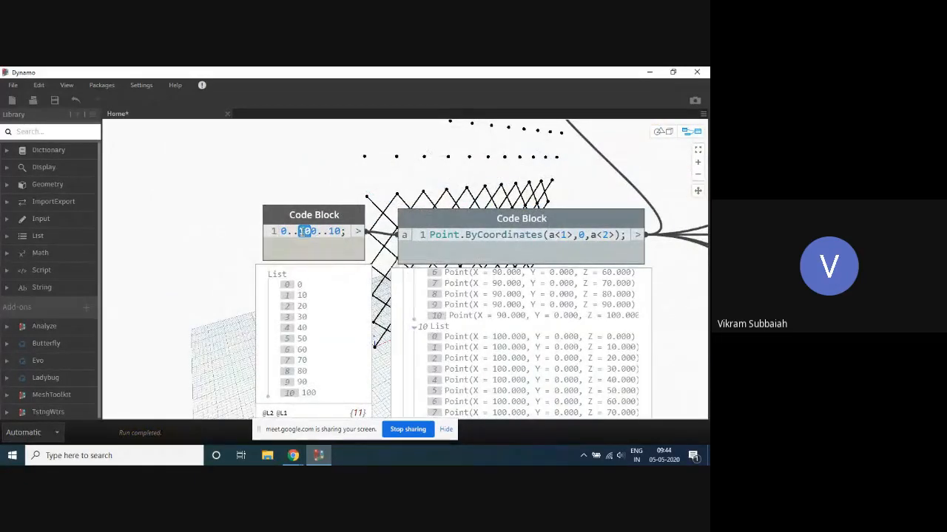
type("50")
left_click(281, 192)
scroll(296, 290, "down", 4)
scroll(350, 222, "up", 3)
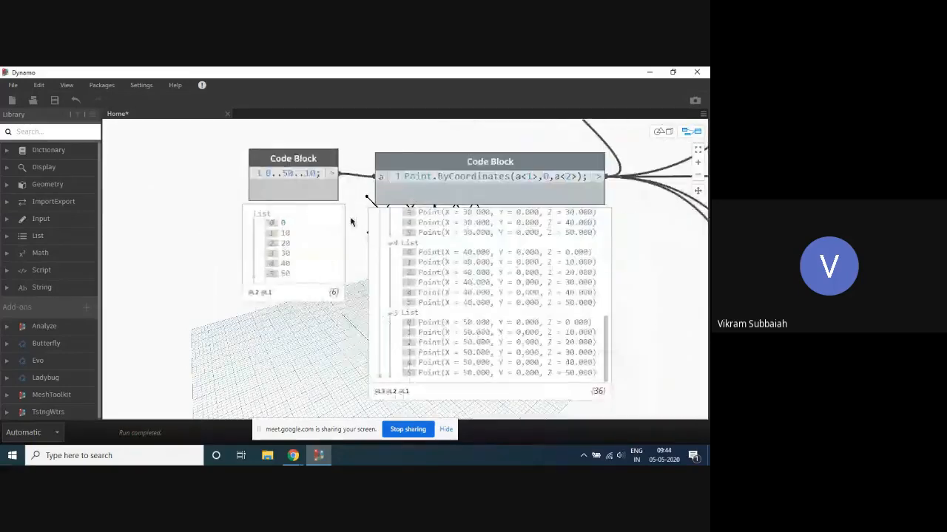
scroll(350, 221, "up", 1)
middle_click_drag(424, 178, 274, 263)
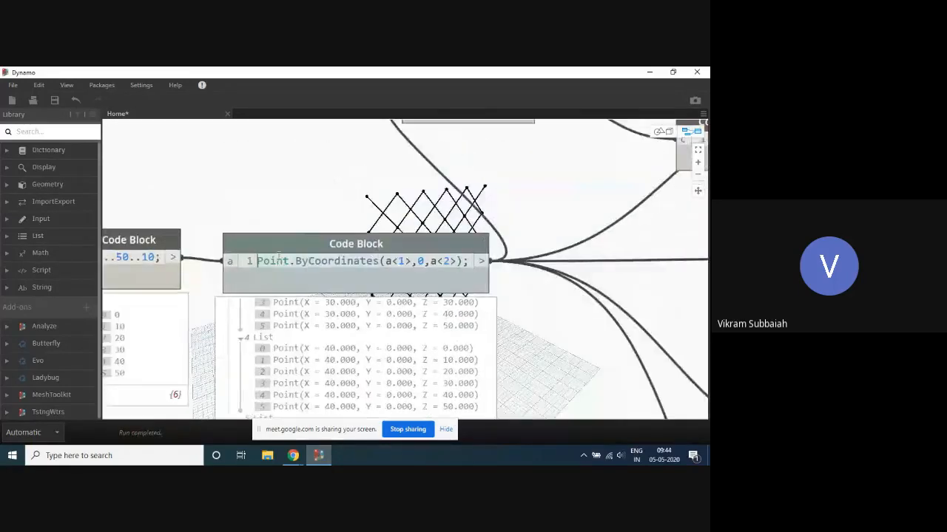
- Replace the count-driven index range of the first List.GetItemAtIndex with the fixed range 0..4
scroll(310, 244, "down", 4)
scroll(473, 189, "up", 5)
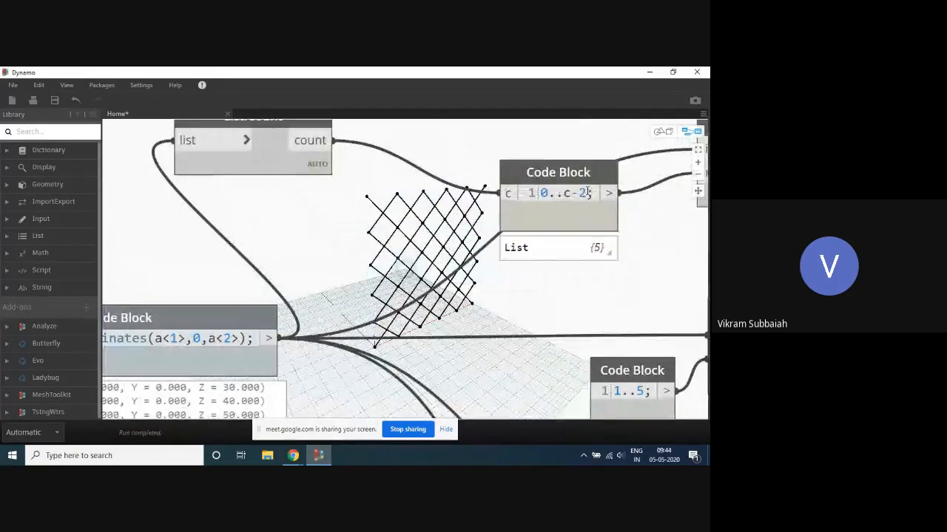
left_click_drag(589, 193, 563, 192)
type("4")
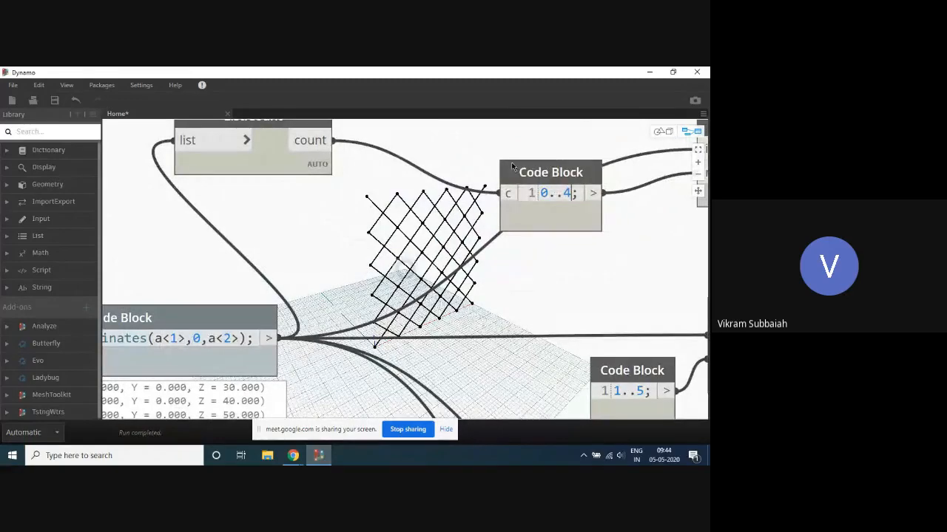
left_click(511, 165)
scroll(502, 167, "down", 4)
left_click(497, 205)
scroll(554, 215, "up", 2)
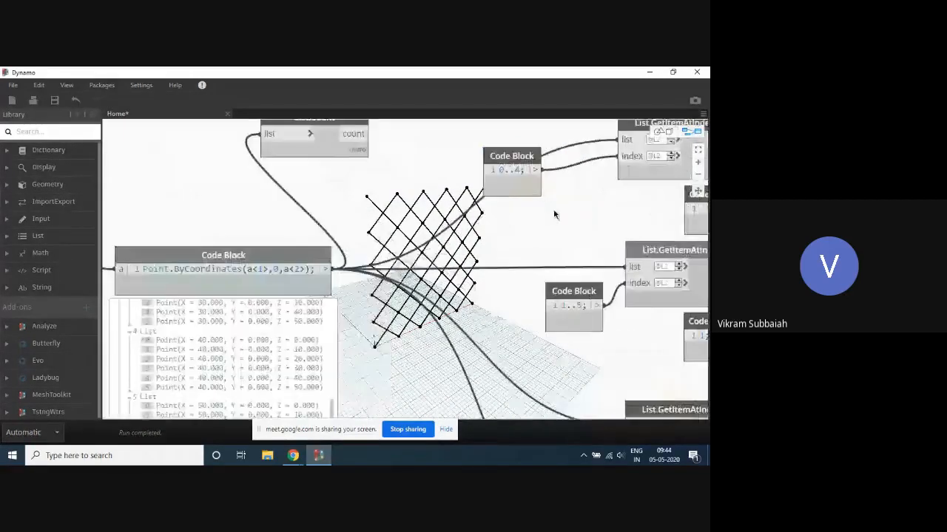
- Compare the List.Count output with the point sublists in the Point.ByCoordinates preview
scroll(361, 165, "down", 1)
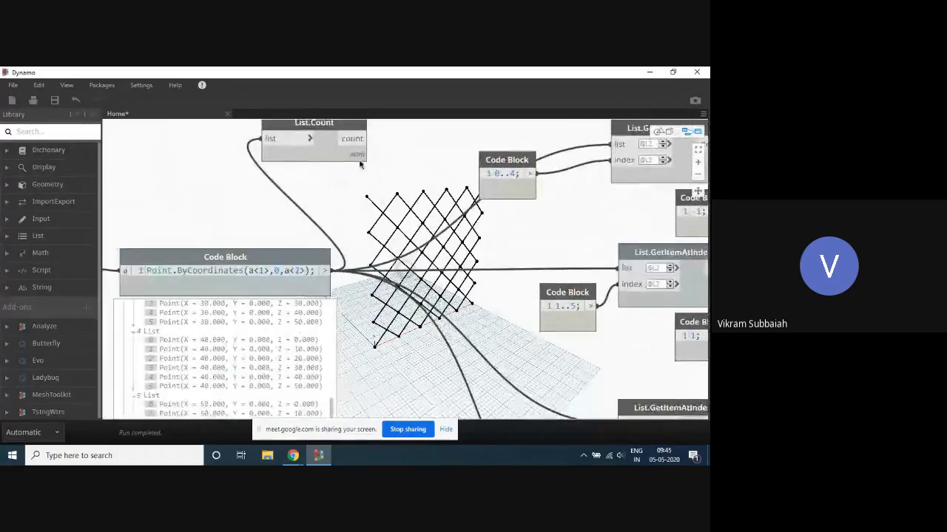
left_click(358, 156)
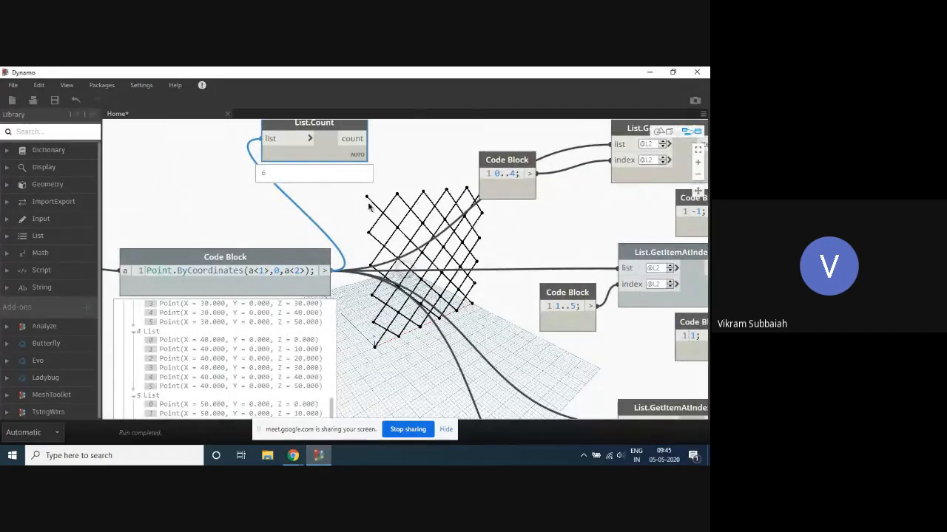
scroll(381, 203, "down", 4)
scroll(383, 274, "up", 4)
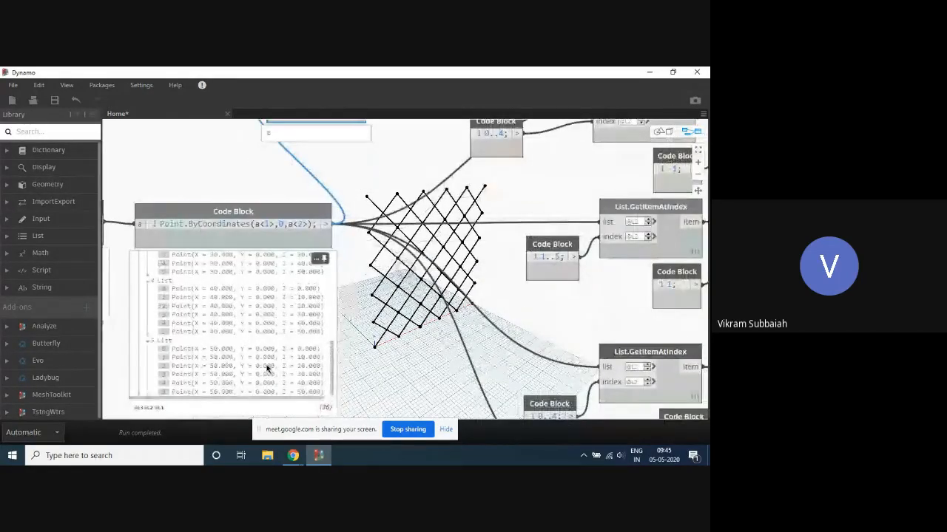
scroll(268, 367, "up", 6)
scroll(271, 360, "down", 6)
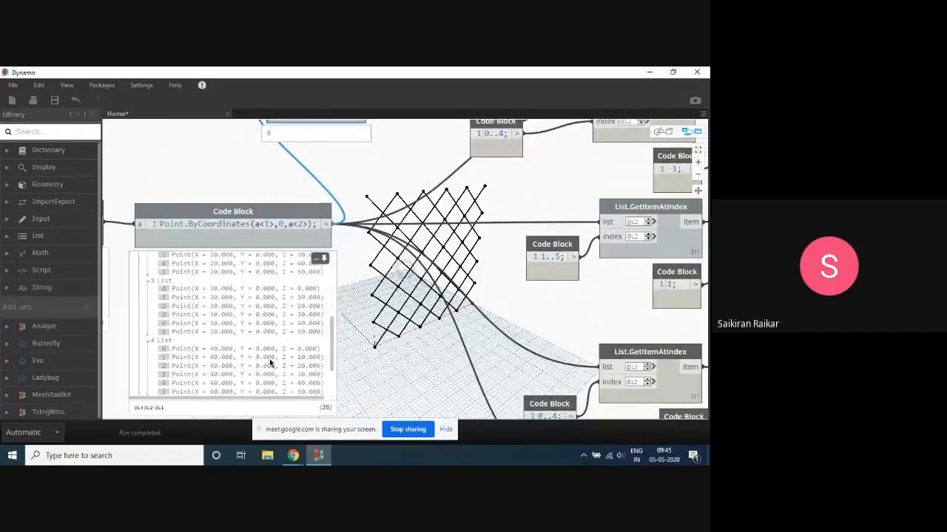
middle_click_drag(426, 212, 423, 262)
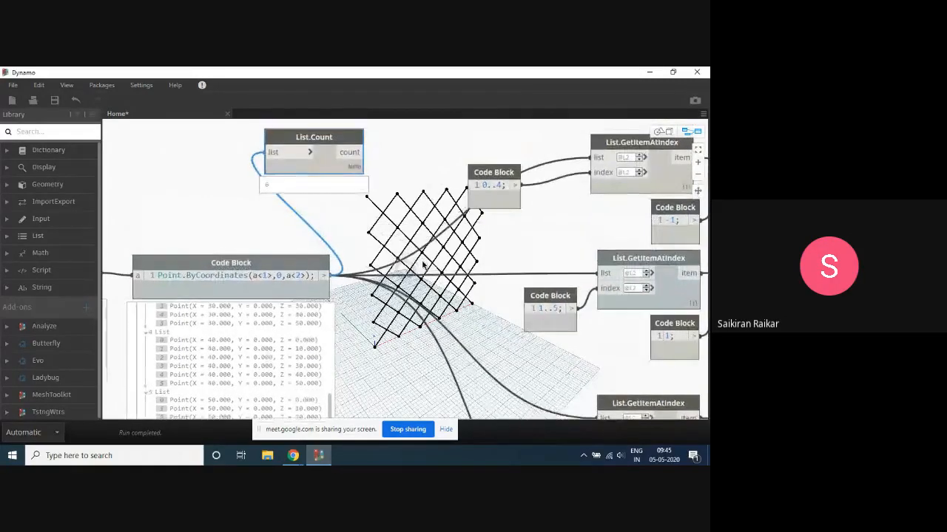
- Change the first List.GetItemAtIndex index range back to 0..c-2 and feed its c input from the List.Count output
scroll(232, 380, "up", 6)
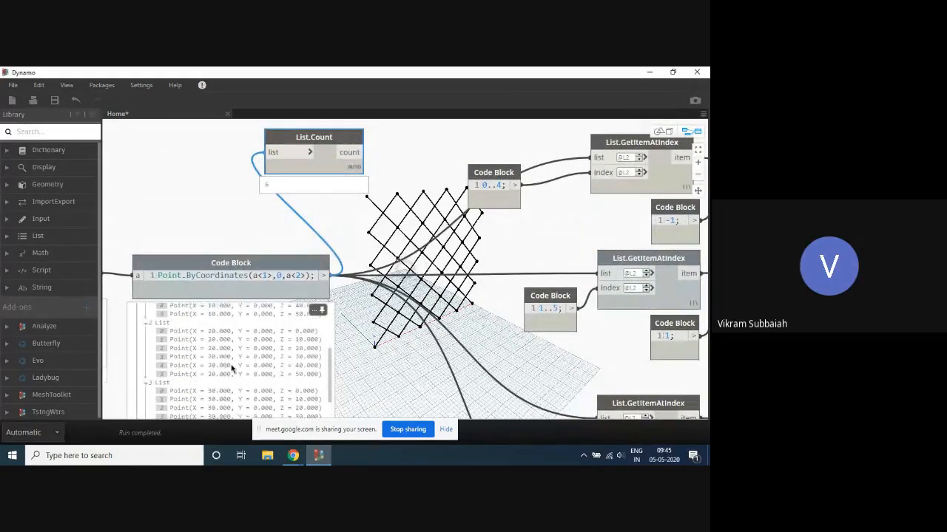
scroll(323, 179, "down", 2)
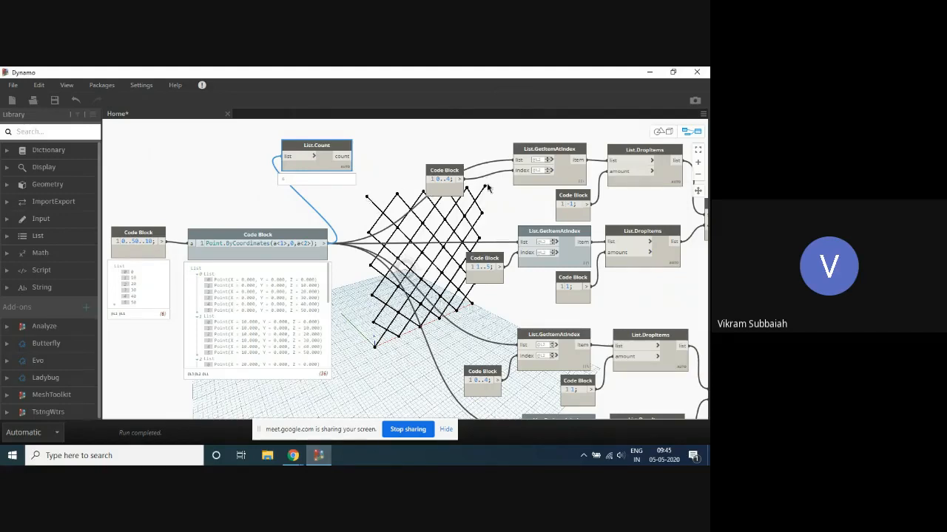
mouse_move(437, 187)
type("-2")
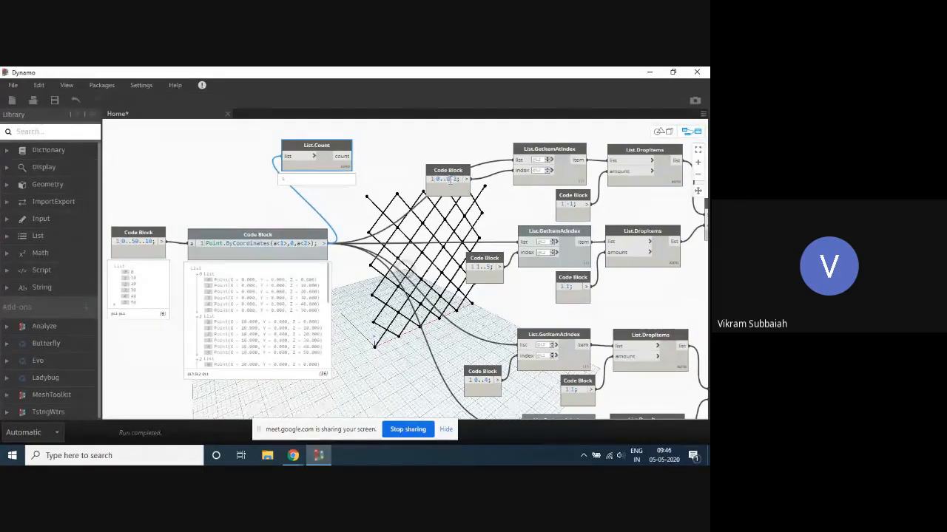
left_click(427, 158)
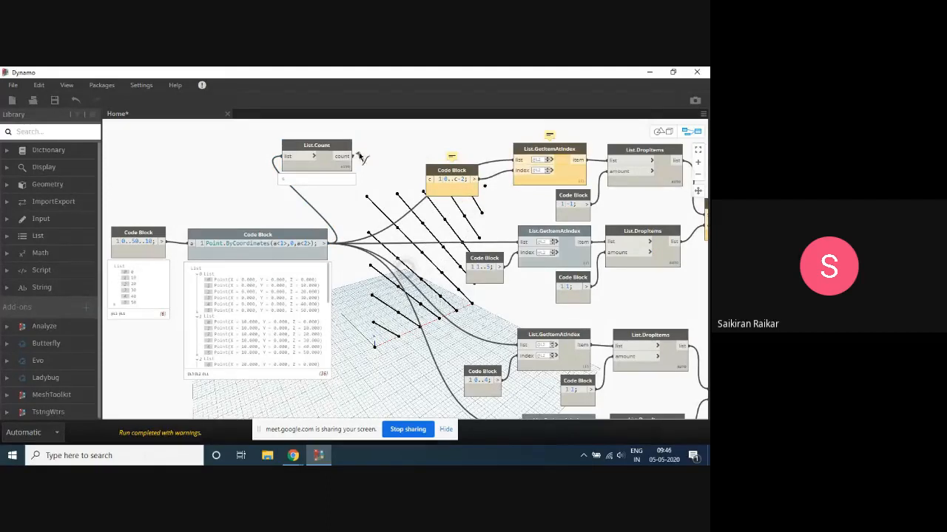
left_click_drag(353, 156, 432, 181)
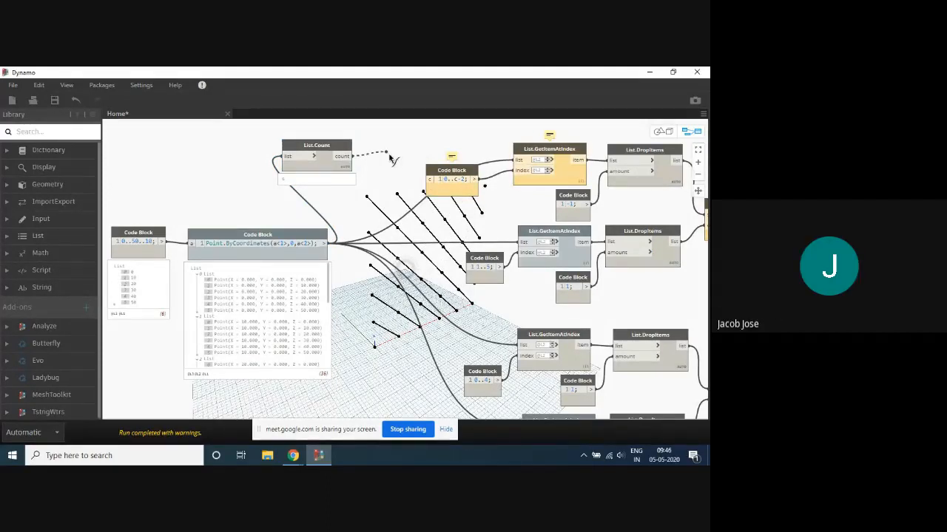
scroll(432, 182, "up", 1)
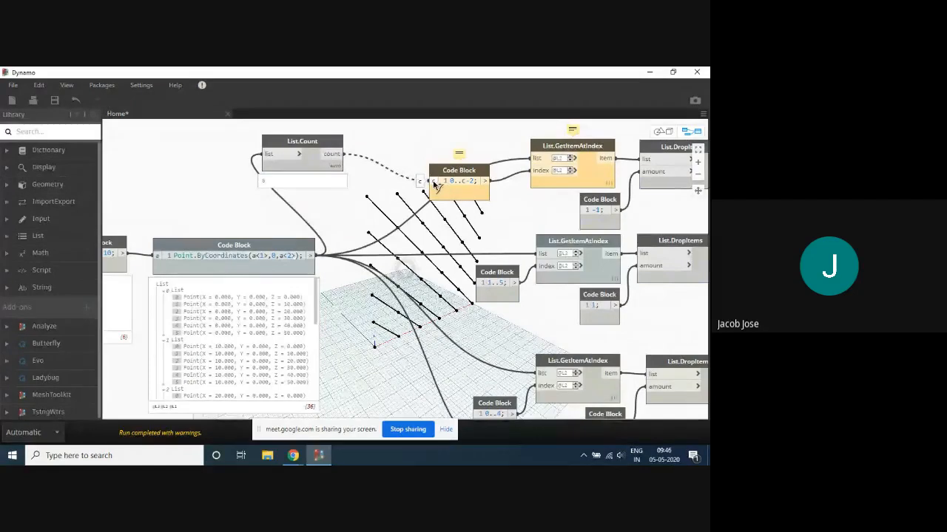
left_click(432, 182)
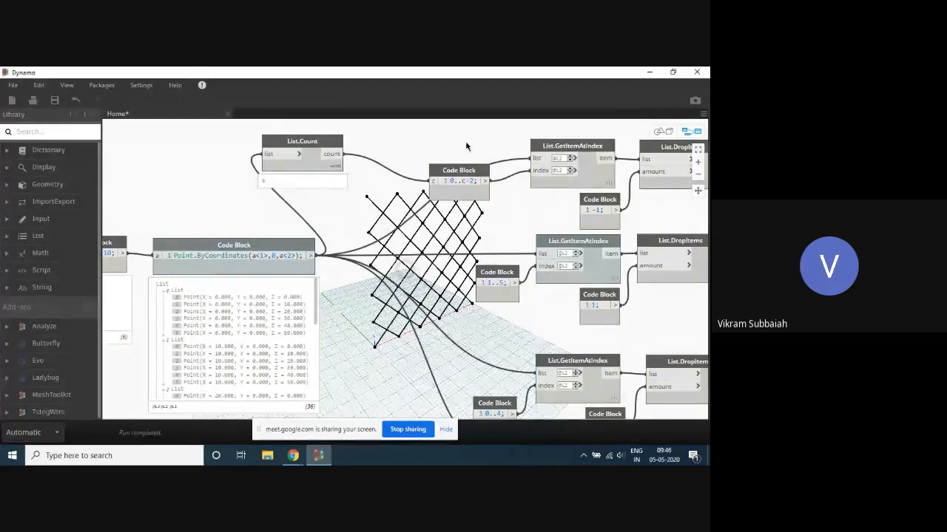
- Change the second List.GetItemAtIndex index range to 1..c-1 and connect the List.Count output to its c input
scroll(402, 144, "down", 2)
left_click_drag(472, 243, 453, 228)
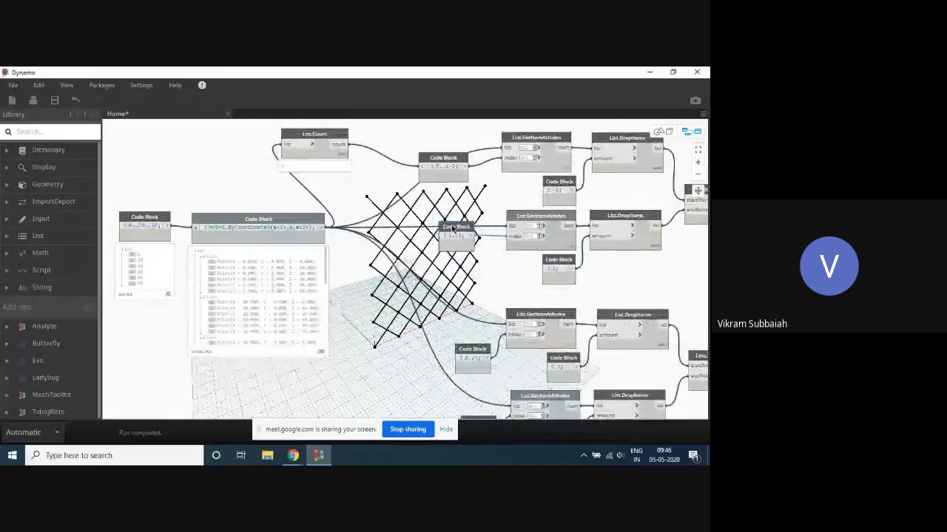
double_click(462, 236)
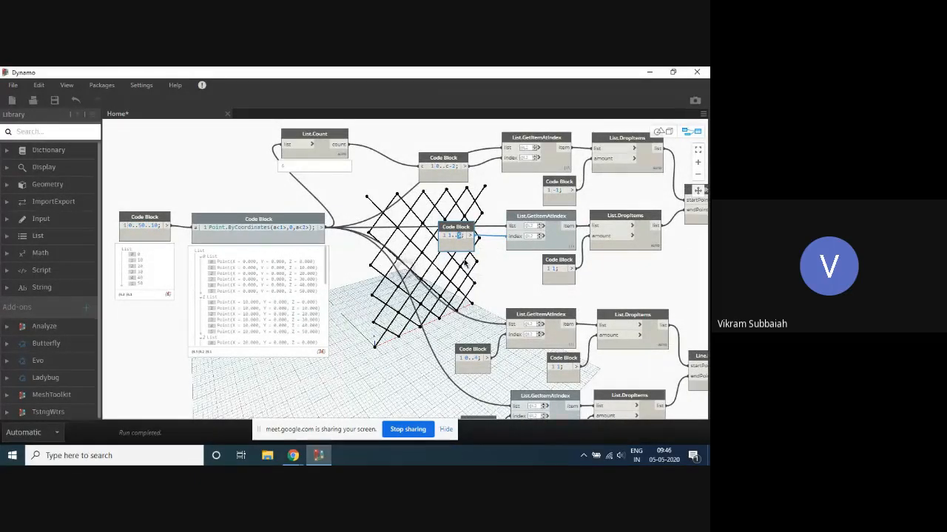
type("c-1")
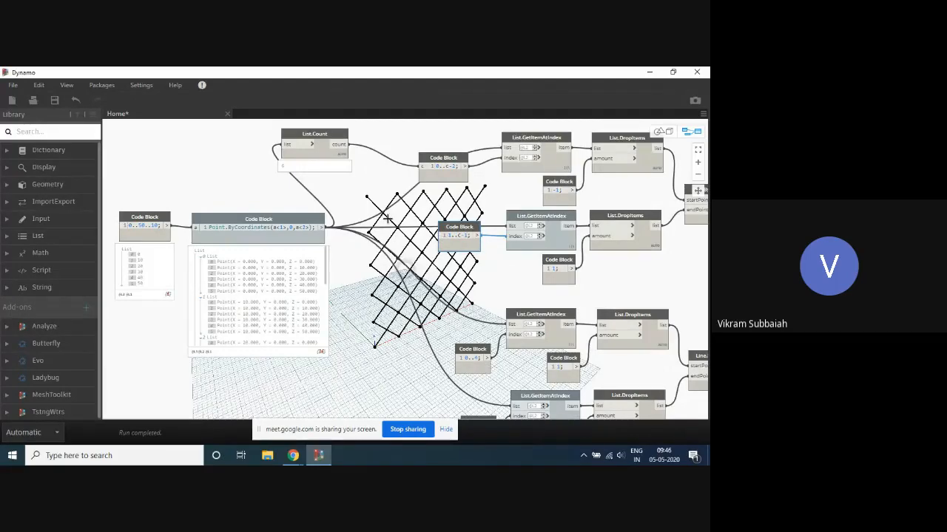
left_click(394, 210)
scroll(397, 209, "down", 3)
scroll(416, 224, "up", 4)
left_click(326, 127)
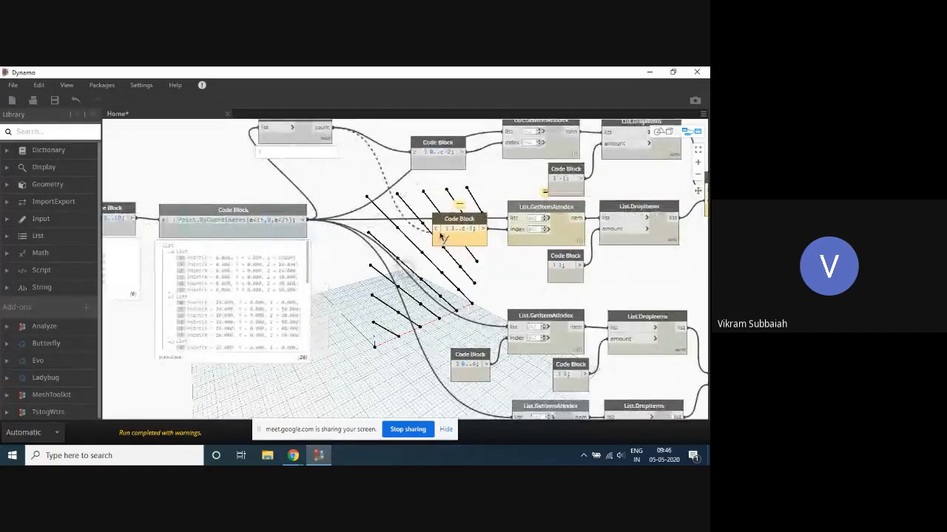
left_click(437, 231)
- Change the third List.GetItemAtIndex index range to 0..c-2 and connect the List.Count output to its c input
scroll(404, 142, "down", 3)
scroll(468, 297, "up", 4)
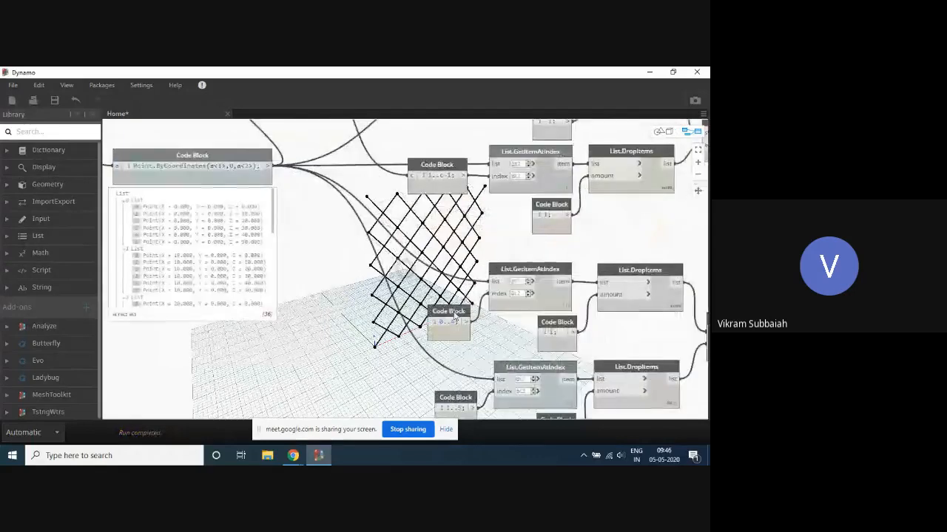
double_click(452, 322)
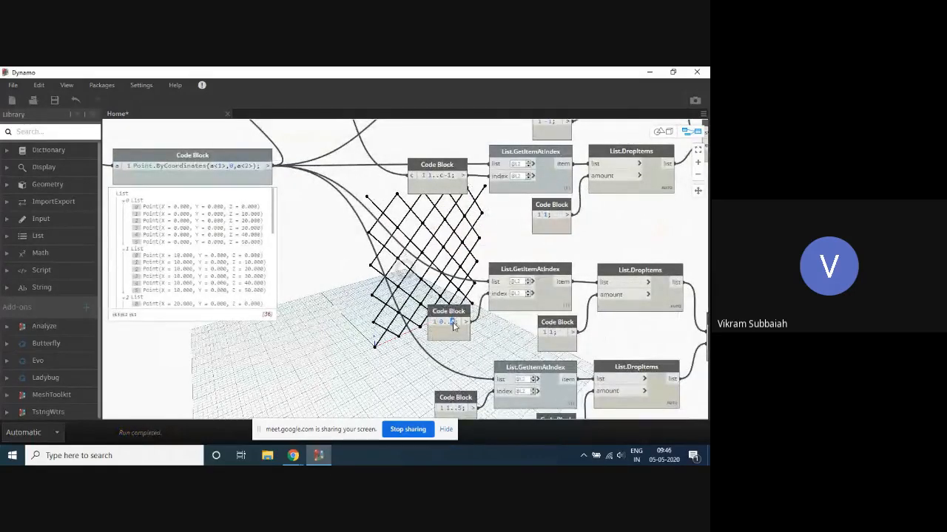
type("c-2;")
left_click(382, 332)
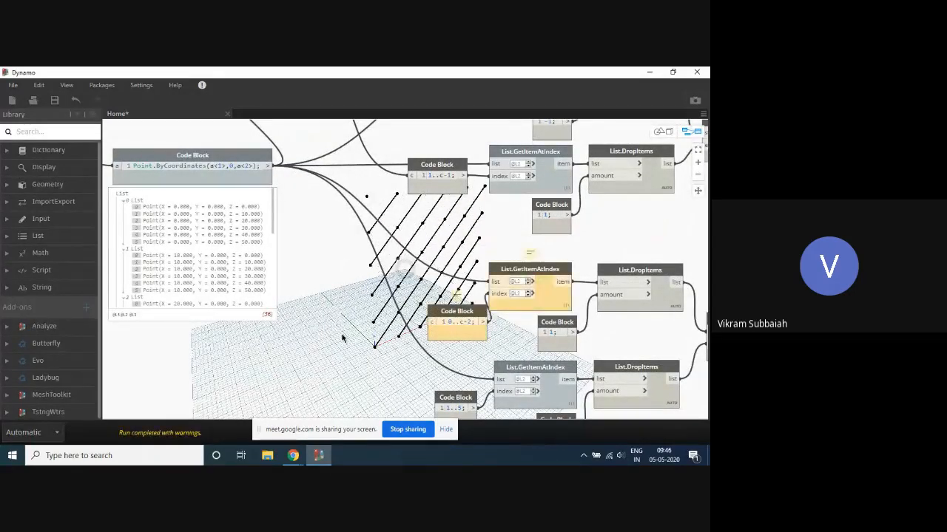
scroll(382, 333, "down", 3)
scroll(390, 337, "up", 3)
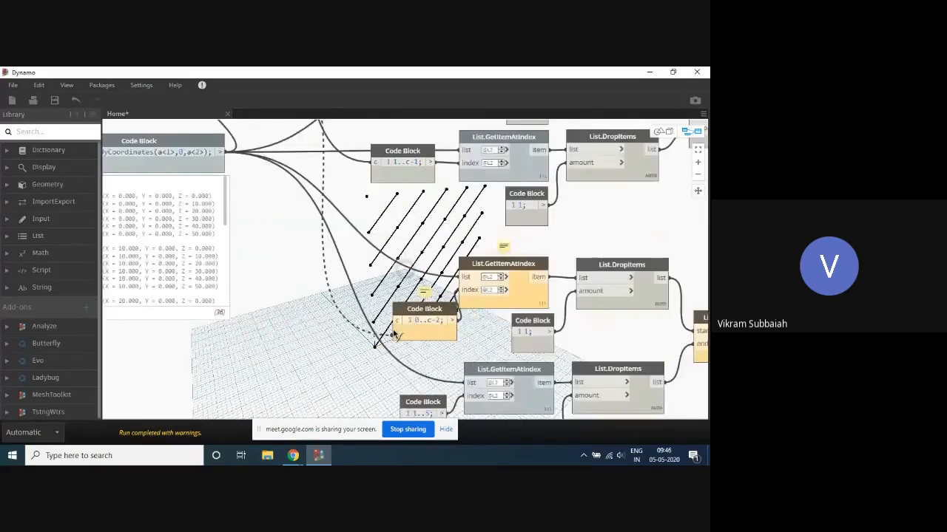
left_click(396, 325)
- Change the index range of the fourth List.GetItemAtIndex to 1..c-1
scroll(411, 302, "down", 3)
scroll(420, 383, "up", 3)
scroll(419, 391, "up", 2)
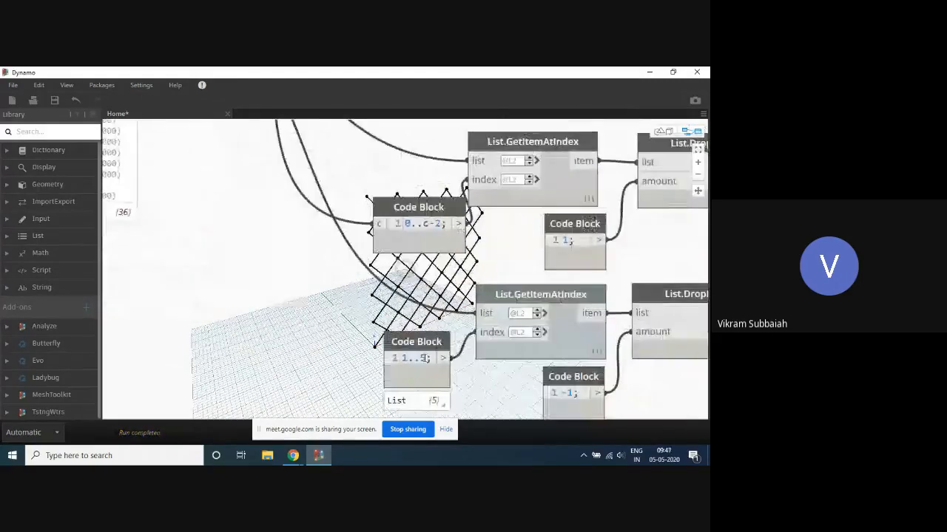
type("-1")
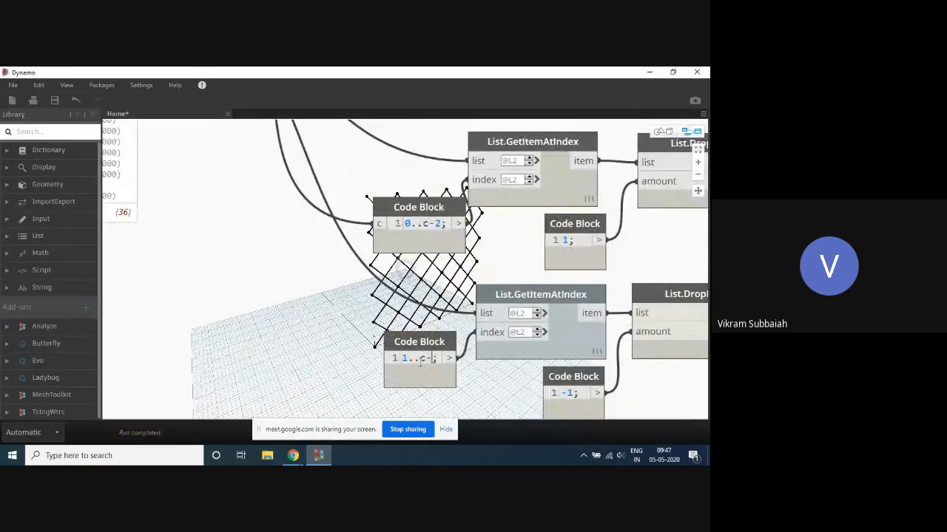
left_click(356, 349)
- Connect the List.Count output to the c input of the fourth index range
scroll(348, 337, "down", 3)
scroll(301, 274, "down", 3)
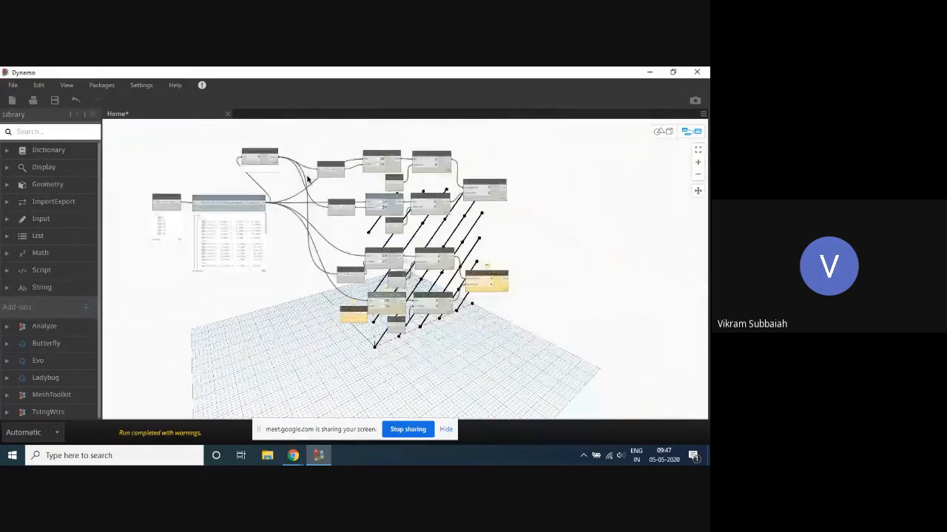
scroll(309, 177, "up", 3)
left_click(259, 152)
scroll(333, 193, "down", 3)
scroll(340, 277, "up", 3)
left_click(378, 262)
scroll(378, 262, "up", 2)
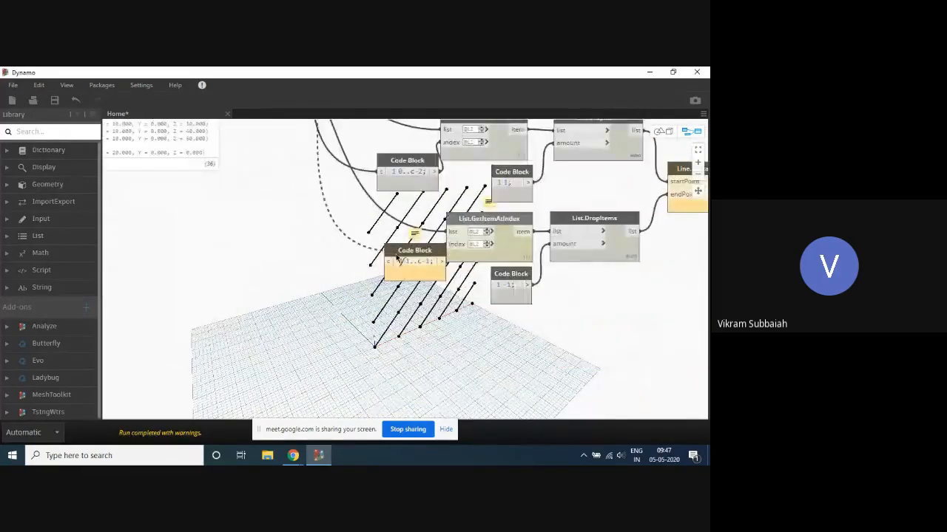
left_click(390, 246)
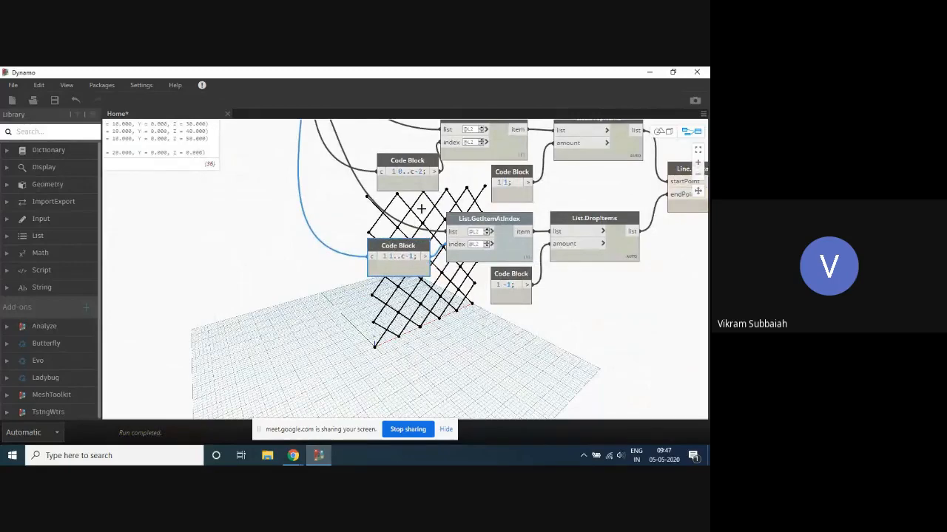
- Replace the end value of the input range feeding Point.ByCoordinates with a variable, making it 0..s..10
scroll(329, 239, "down", 5)
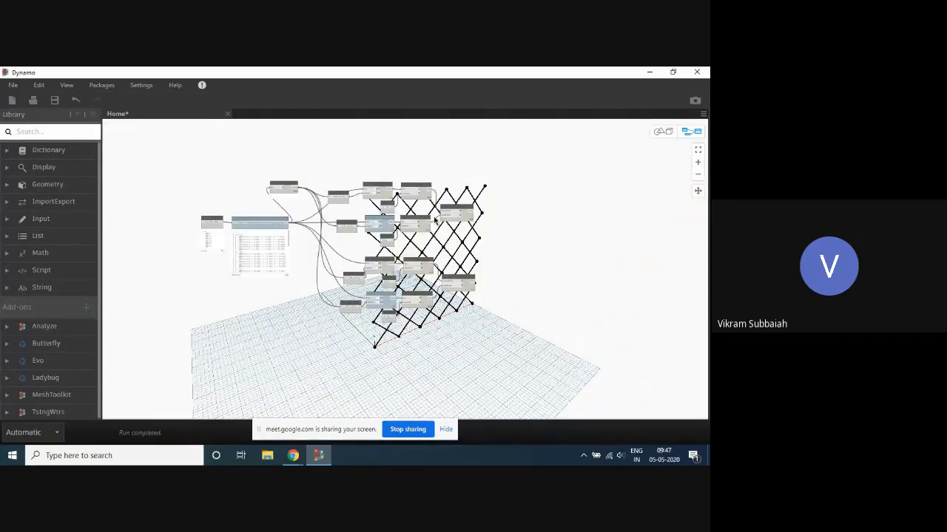
scroll(195, 196, "up", 5)
middle_click_drag(200, 203, 355, 207)
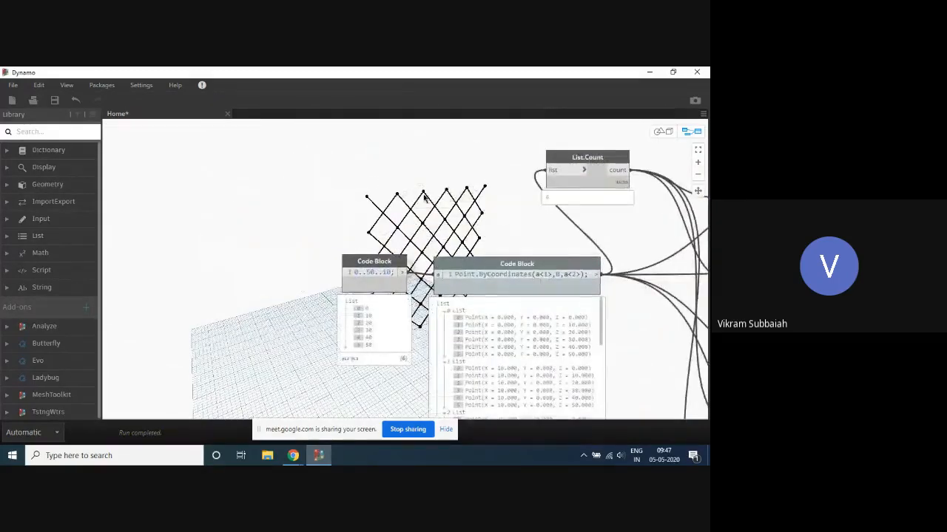
scroll(355, 207, "up", 1)
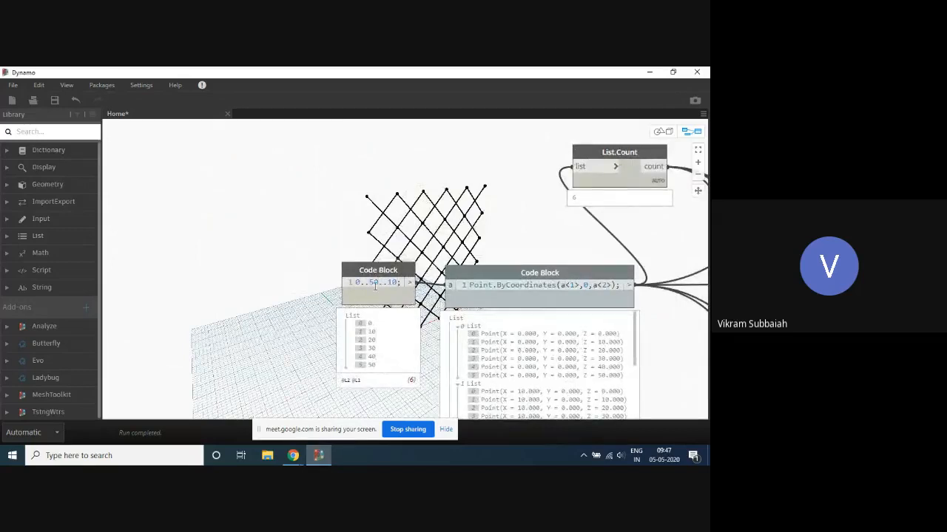
left_click_drag(377, 282, 375, 282)
type("s")
left_click(296, 221)
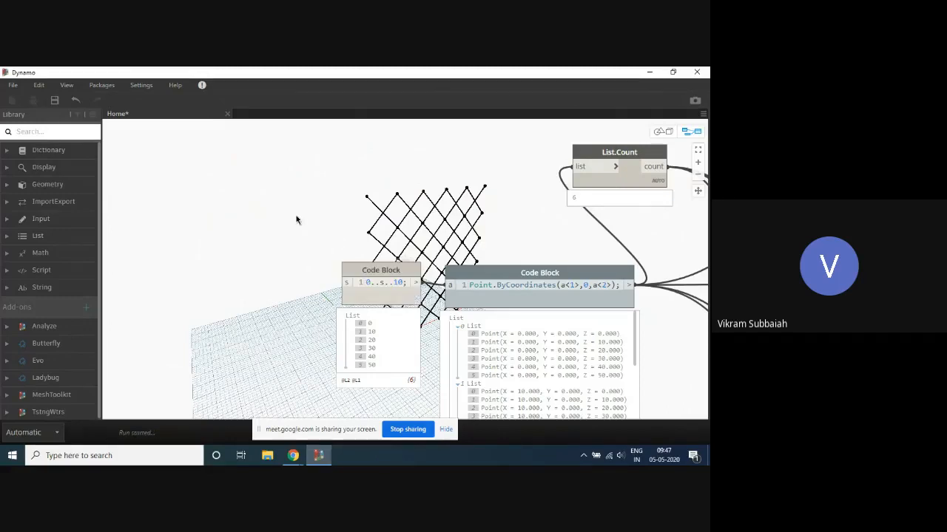
- Add an Integer Slider node and place it in the free space above the 0..s..10 code block
right_click(237, 190)
type("slo")
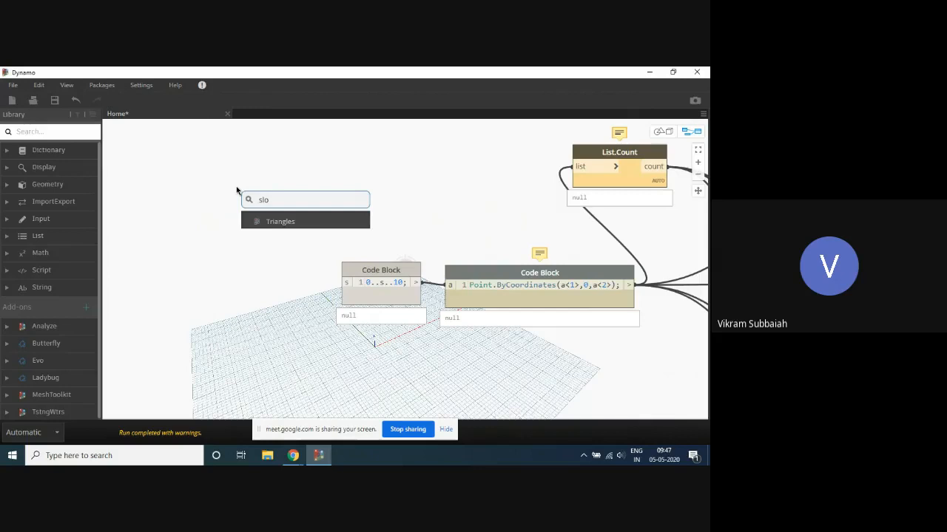
key("BackSpace")
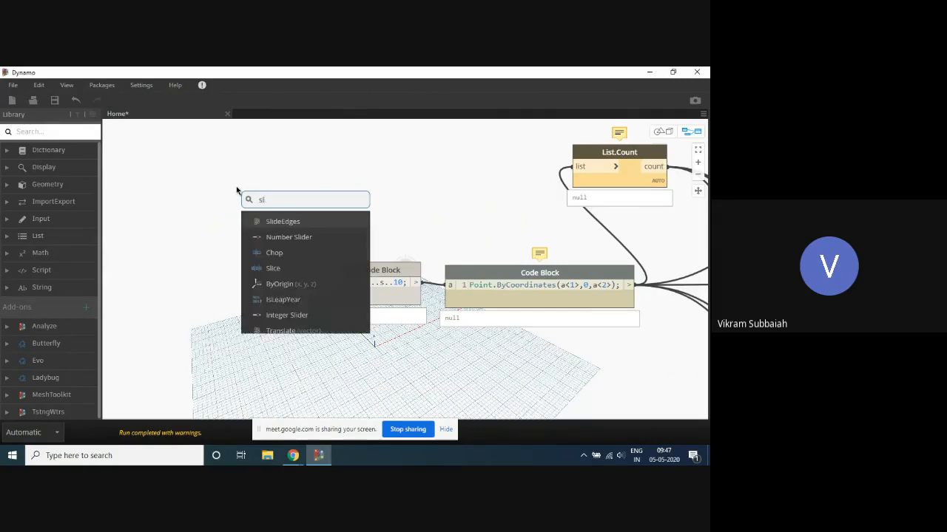
type("id")
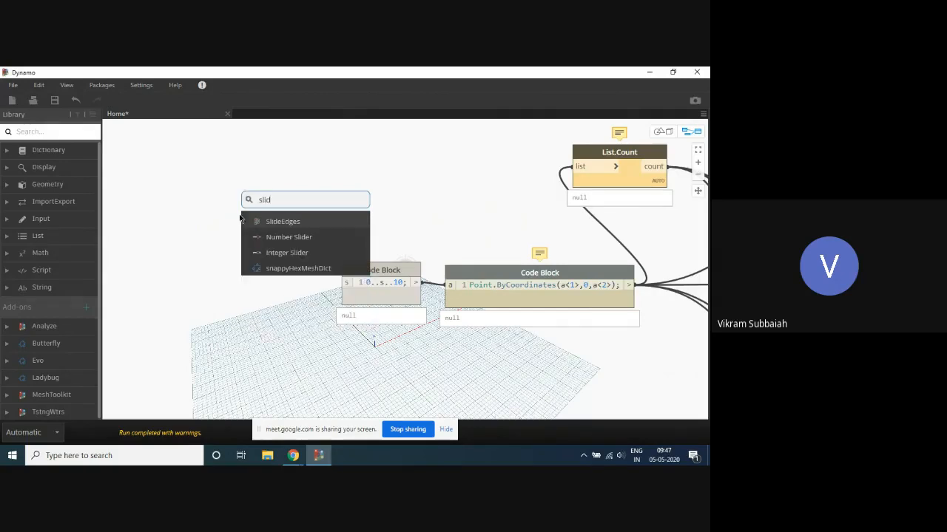
left_click(288, 253)
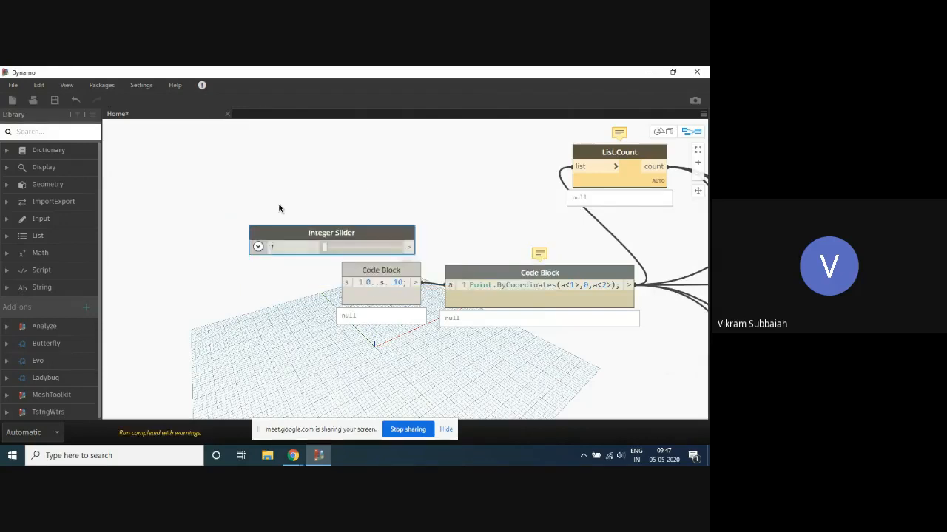
left_click_drag(281, 233, 189, 171)
- Set the Integer Slider's minimum to 20 and maximum to 500, and collapse its settings
left_click(165, 186)
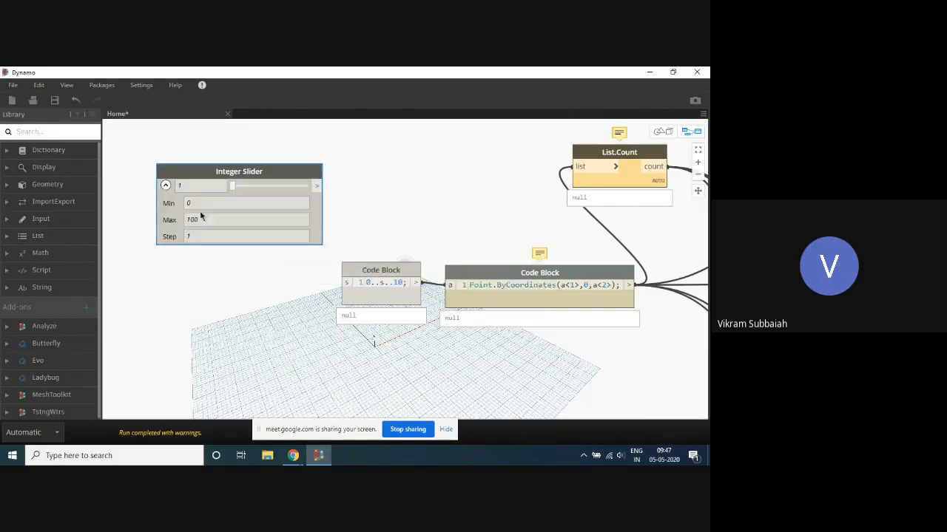
left_click(199, 203)
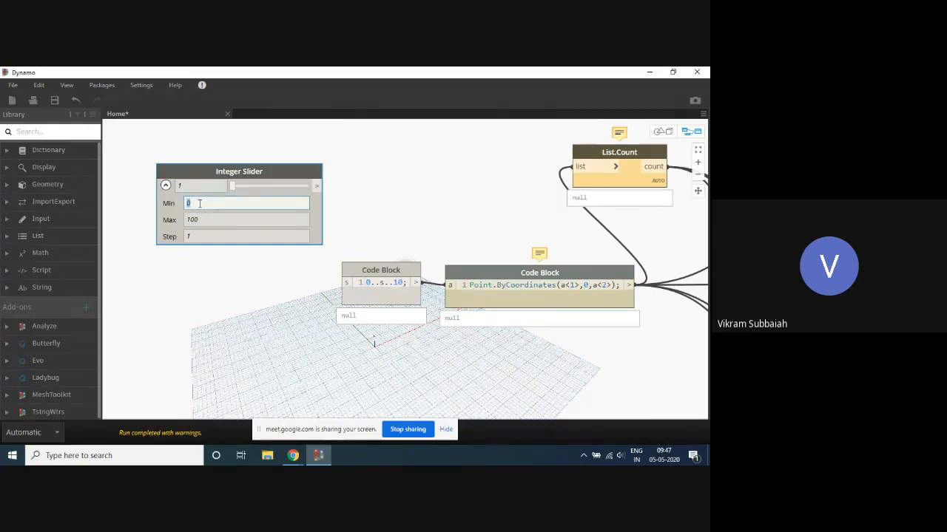
type("20")
left_click(204, 223)
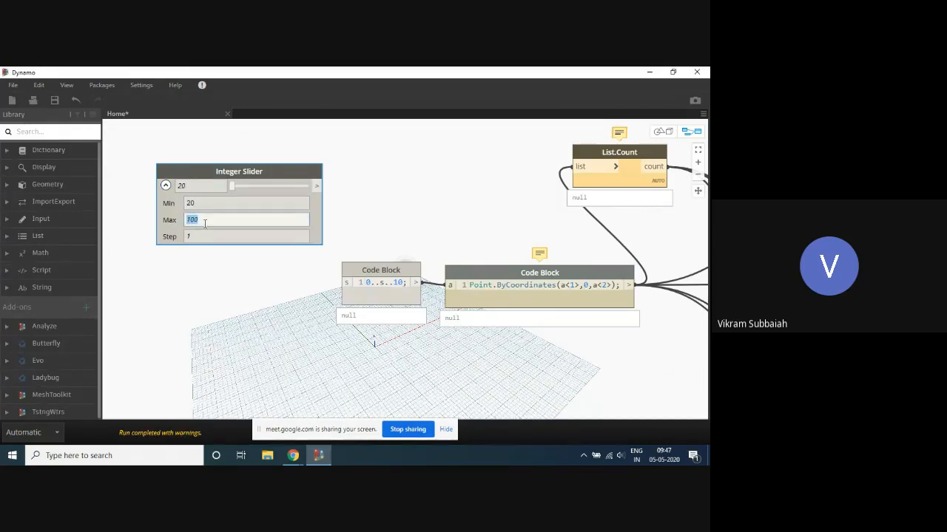
type("5")
left_click(165, 186)
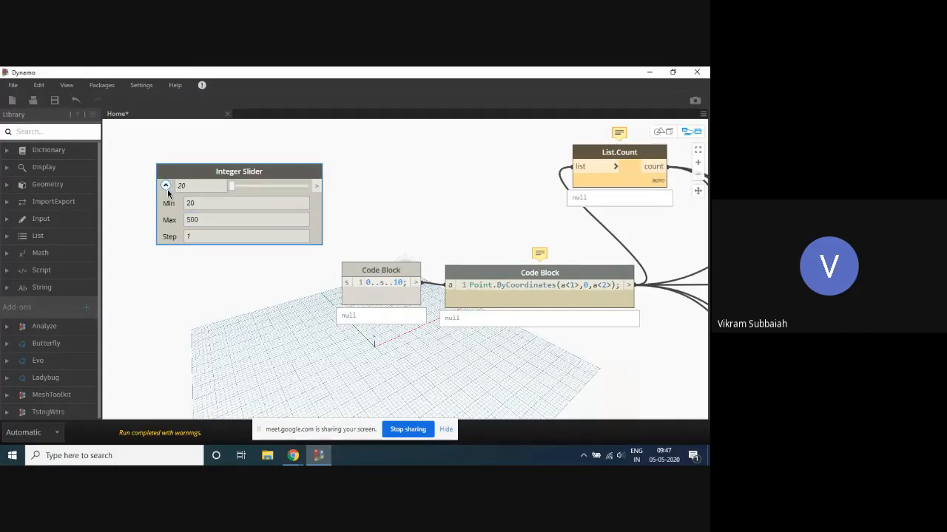
left_click(165, 187)
- Connect the Integer Slider output to the s input of the 0..s..10 code block
scroll(258, 148, "down", 5)
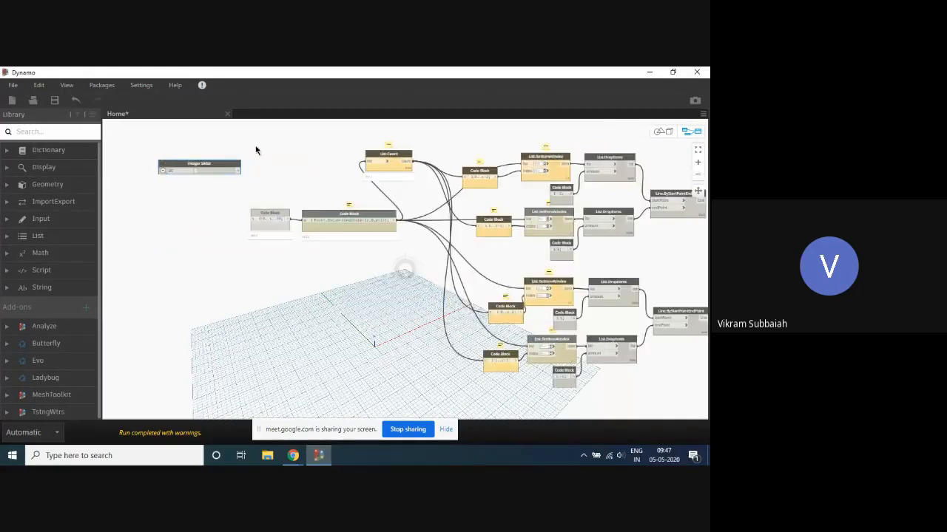
scroll(240, 166, "up", 3)
left_click_drag(225, 182, 249, 258)
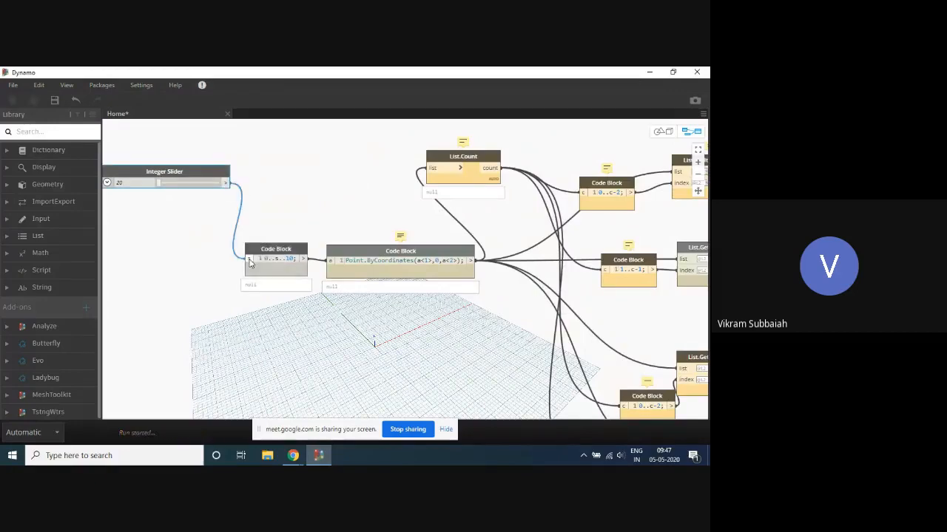
- Orbit the 3D background preview to view the slider-driven diagrid from the front, and return to the node graph
scroll(353, 191, "down", 5)
scroll(385, 259, "up", 2)
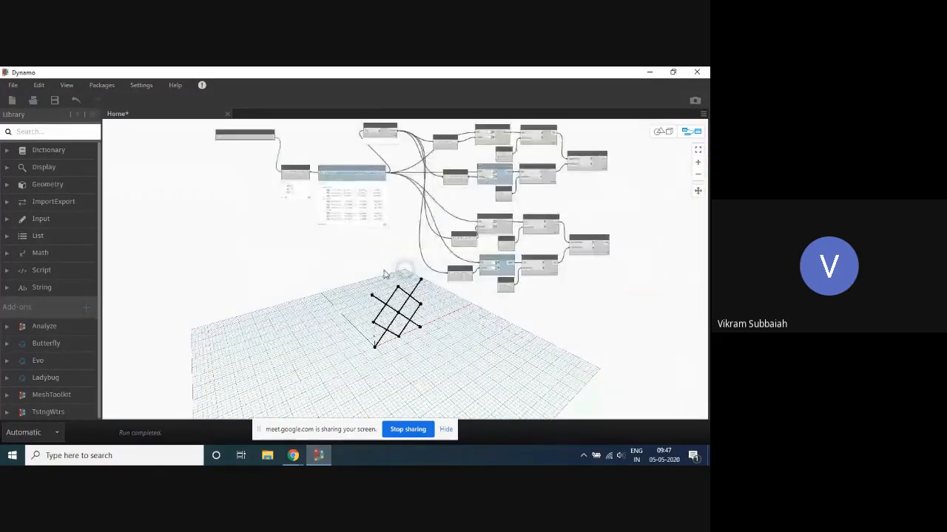
key("ctrl+b")
right_click_drag(384, 273, 251, 218)
key("ctrl+b")
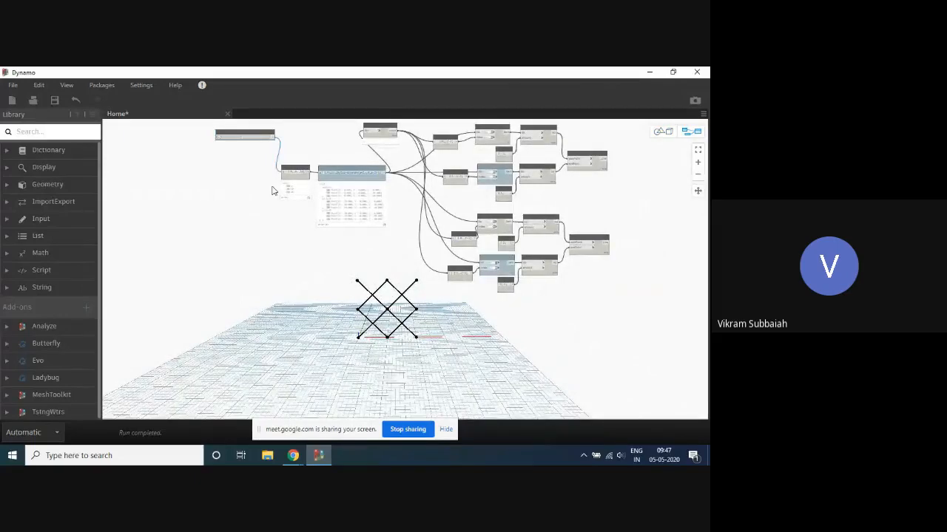
- Raise the Integer Slider to 80 and view the enlarged diagrid in the 3D background preview
scroll(319, 144, "up", 3)
scroll(302, 181, "up", 2)
scroll(359, 281, "down", 5)
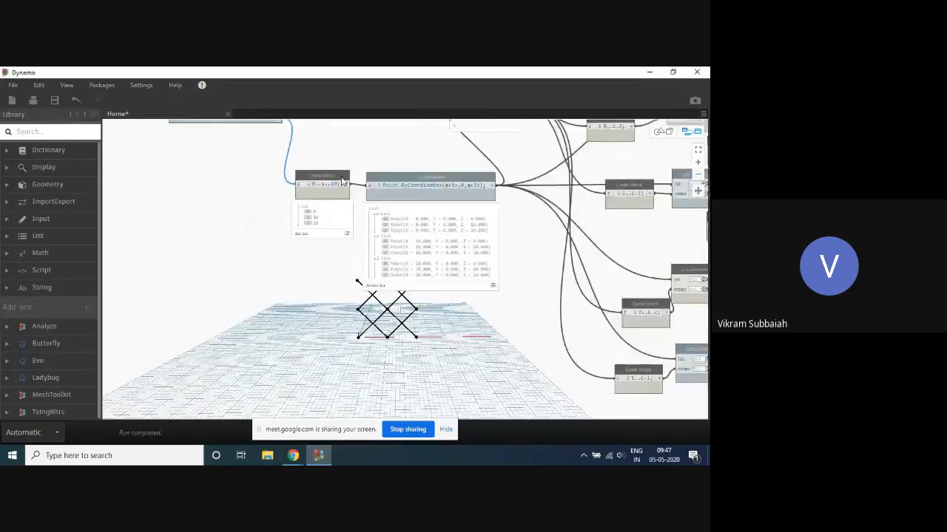
scroll(260, 304, "up", 2)
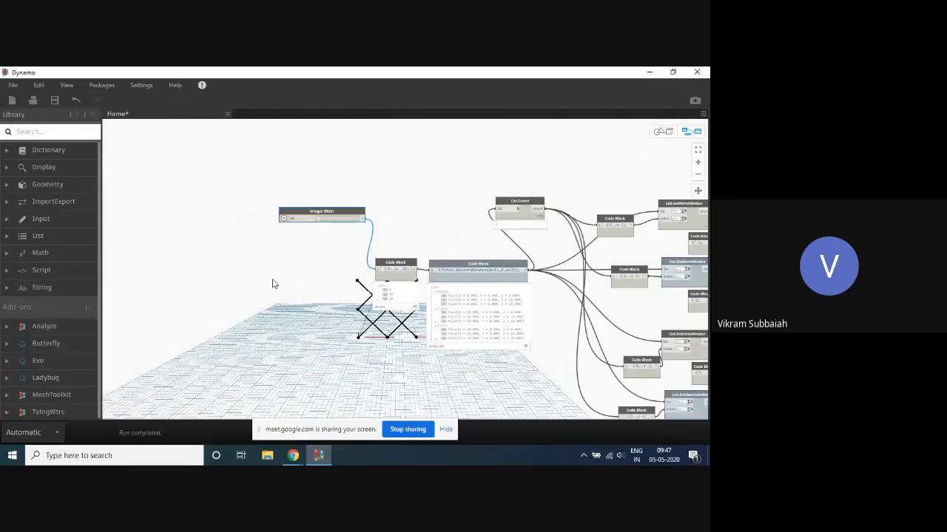
middle_click_drag(273, 281, 454, 290)
scroll(418, 249, "up", 2)
scroll(494, 173, "up", 2)
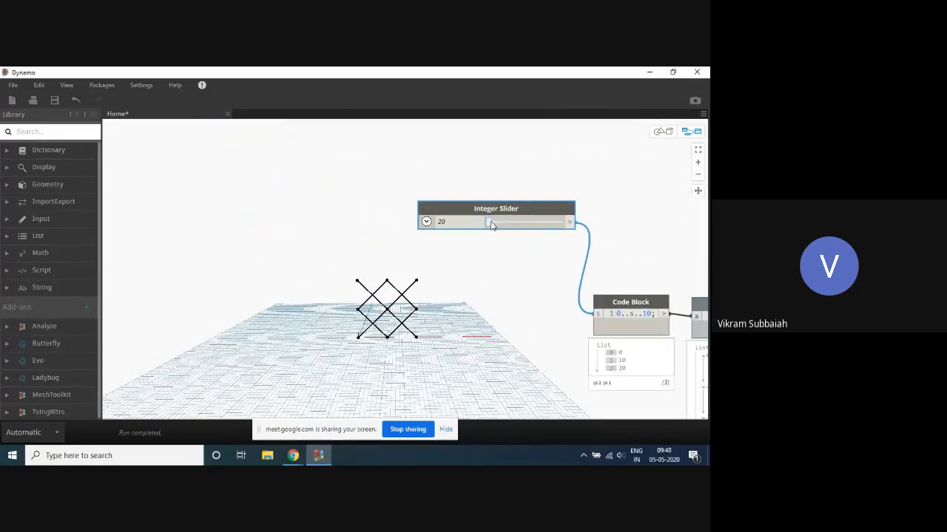
left_click_drag(491, 226, 502, 226)
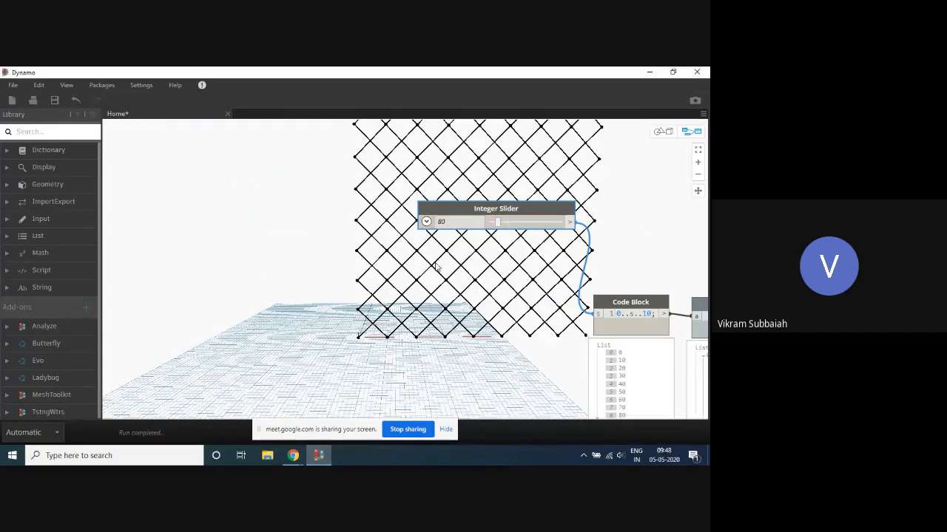
key("ctrl+b")
scroll(348, 302, "down", 5)
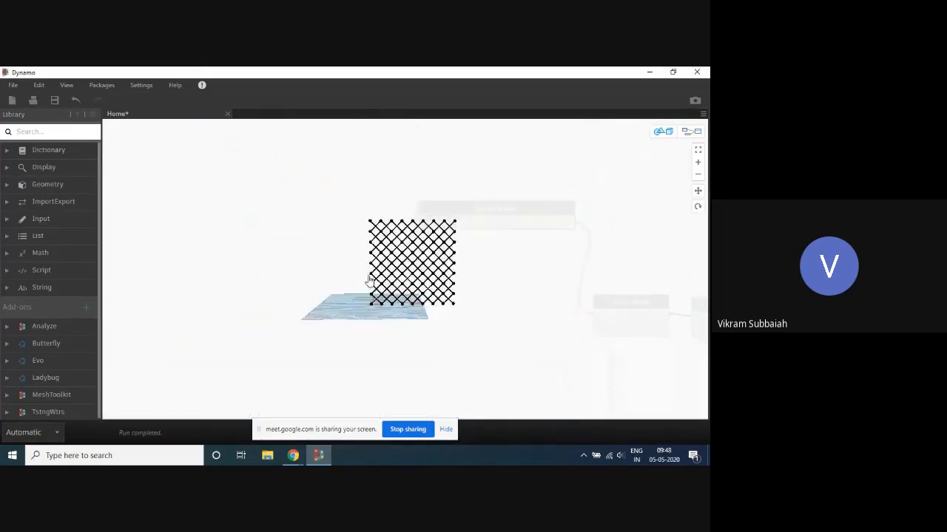
middle_click_drag(370, 281, 290, 296)
key("ctrl+b")
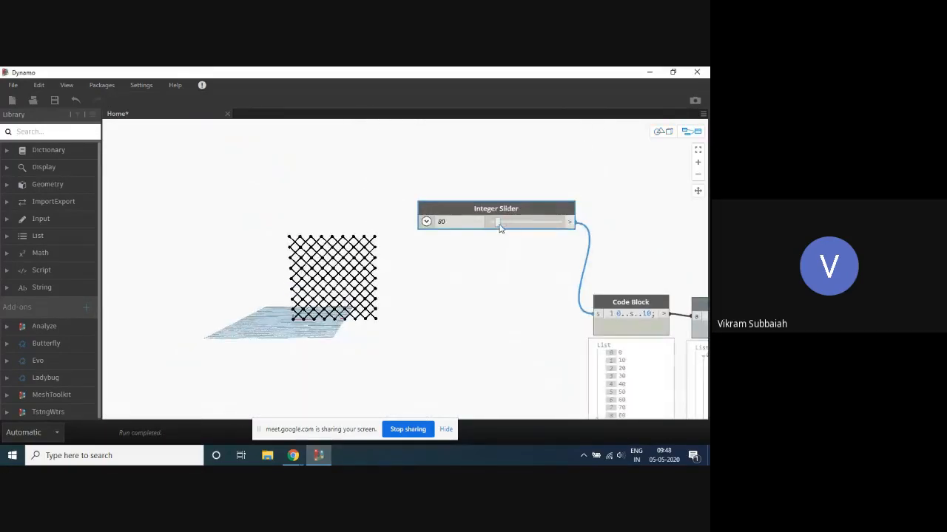
- Raise the Integer Slider to 176 and view the whole diagrid in the 3D background preview
left_click_drag(500, 227, 512, 222)
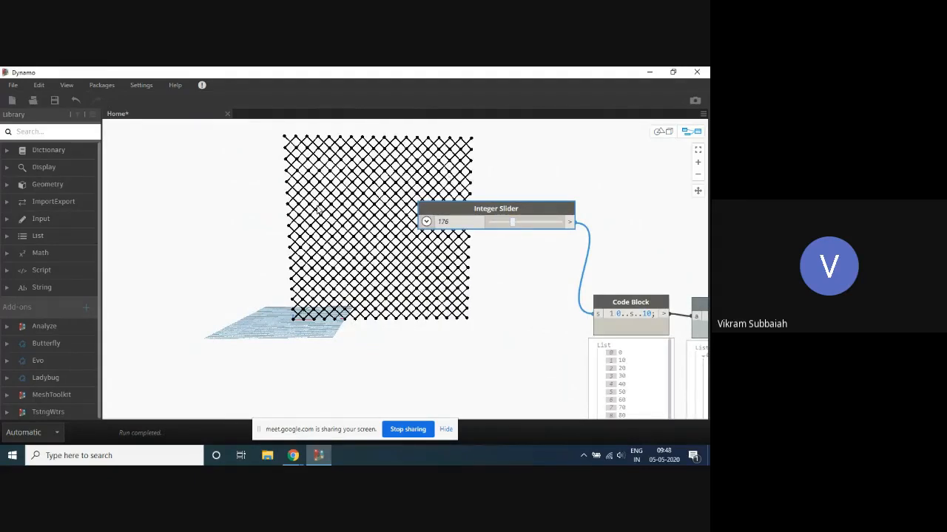
key("ctrl+b")
scroll(314, 220, "down", 3)
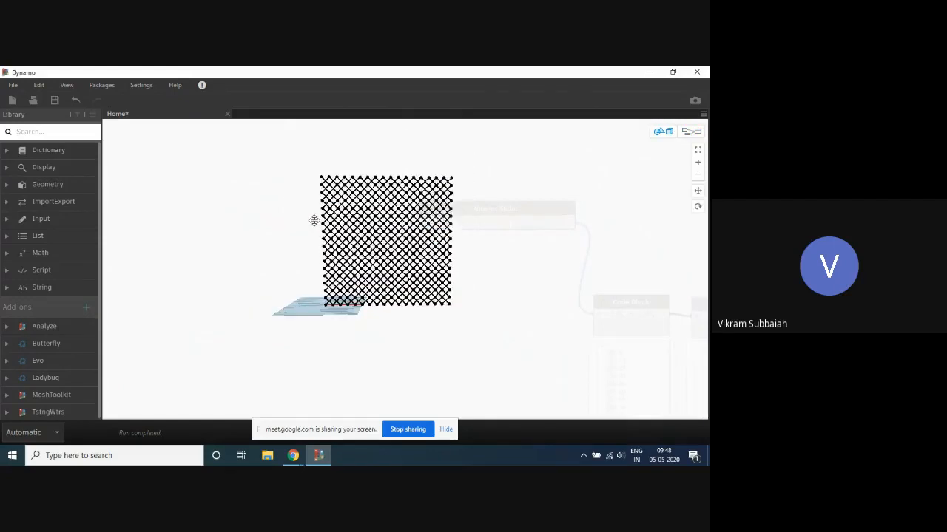
scroll(313, 220, "down", 1)
key("ctrl+b")
middle_click_drag(573, 317, 587, 238)
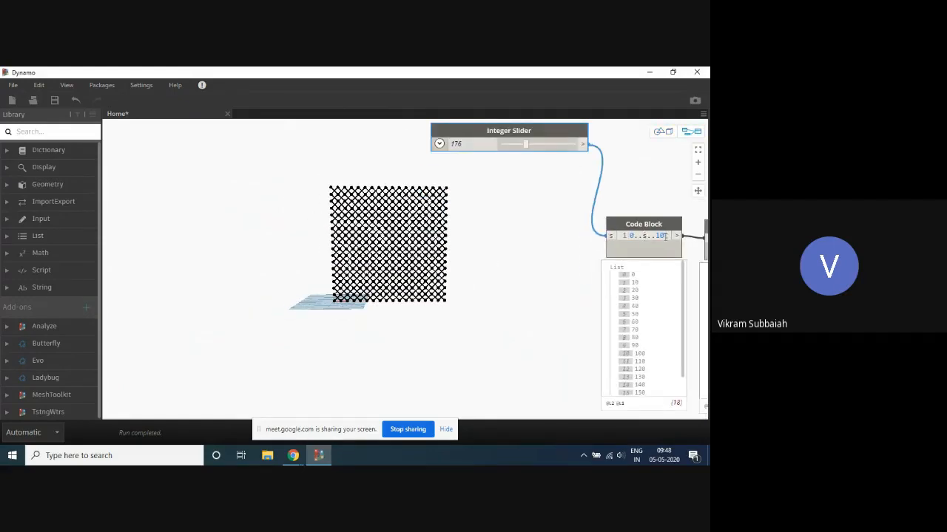
- Duplicate the Integer Slider, place the copy below the original, and expand the copy's settings
double_click(547, 265)
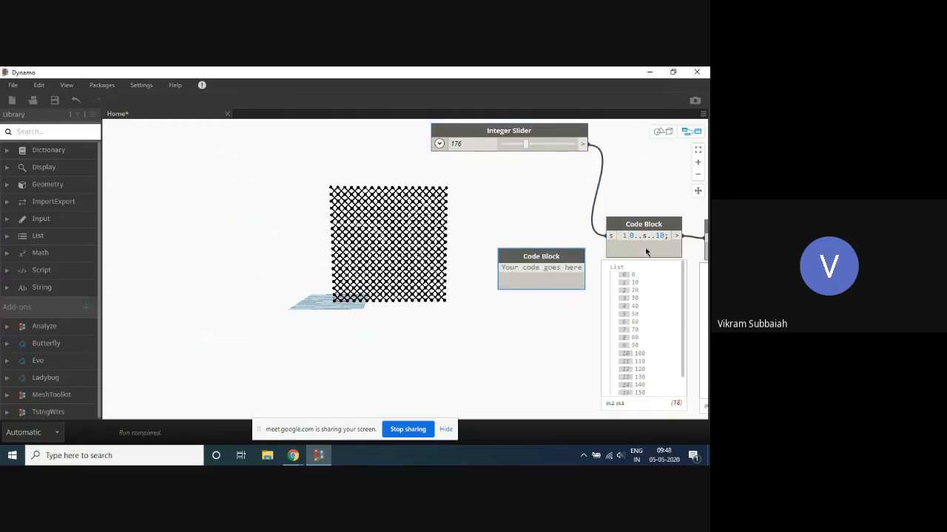
left_click(545, 241)
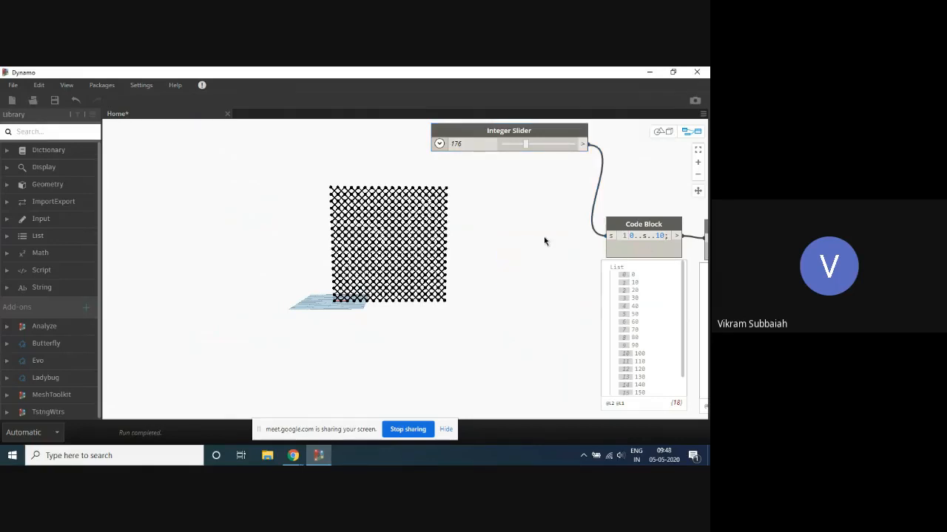
left_click_drag(517, 131, 508, 246, "ctrl")
left_click(428, 258)
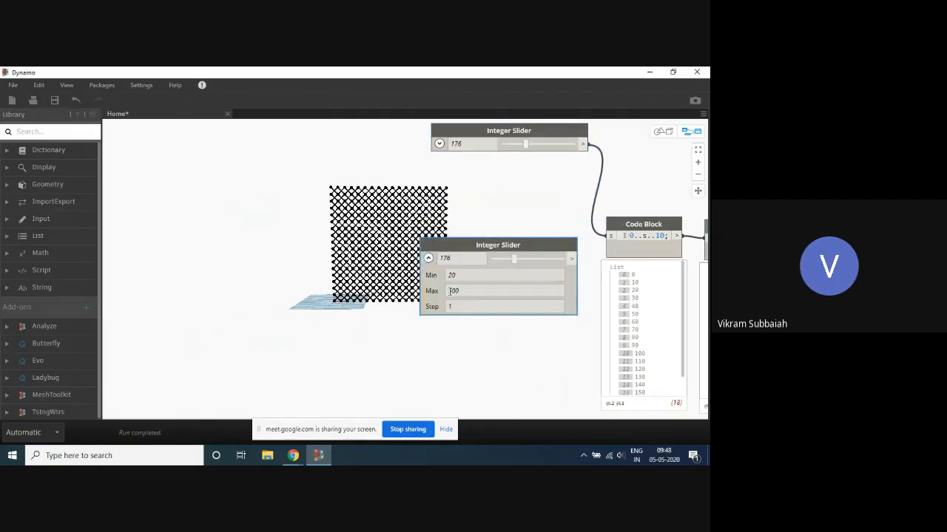
- Set the copied Integer Slider's minimum to 5 and maximum to 20, and collapse its settings
double_click(460, 258)
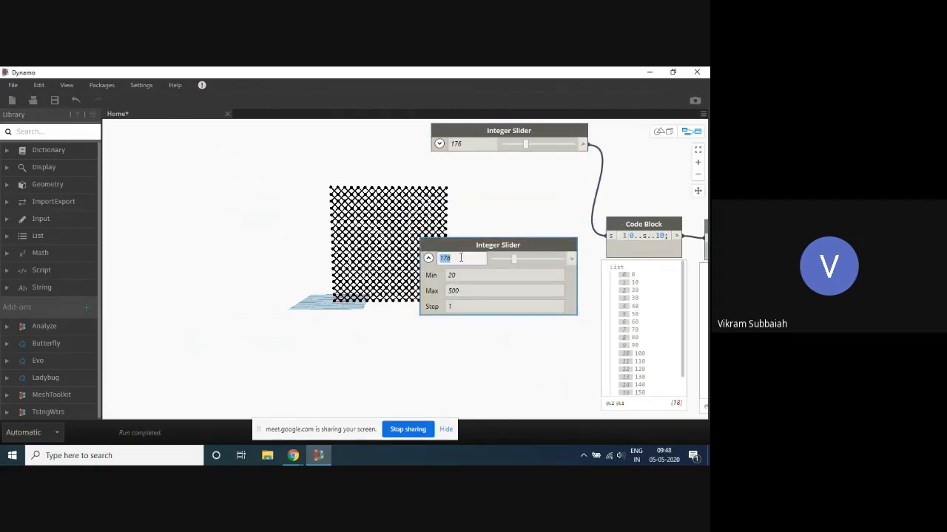
double_click(465, 307)
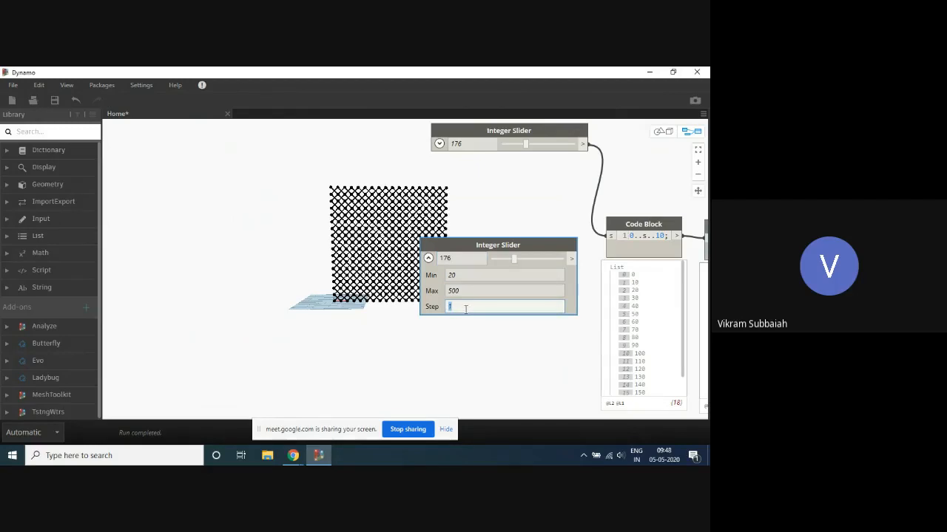
double_click(472, 288)
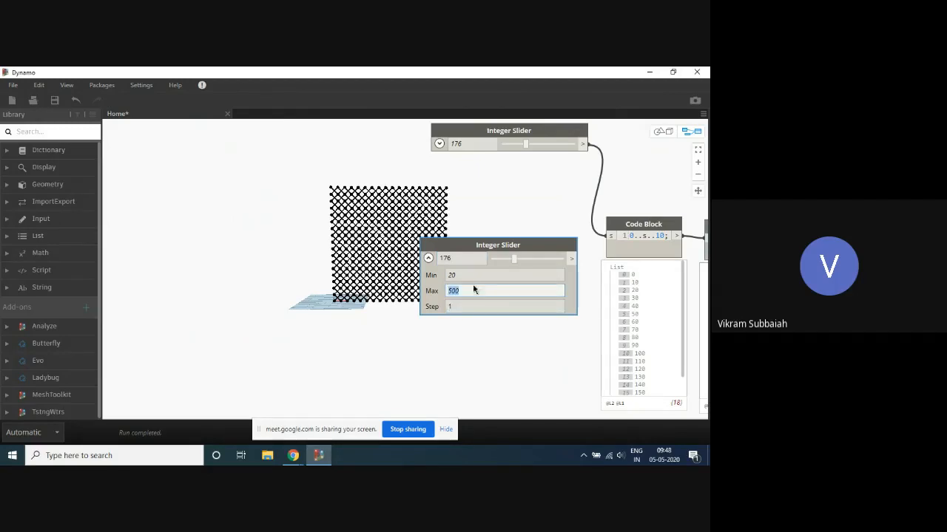
left_click(469, 275)
double_click(449, 276)
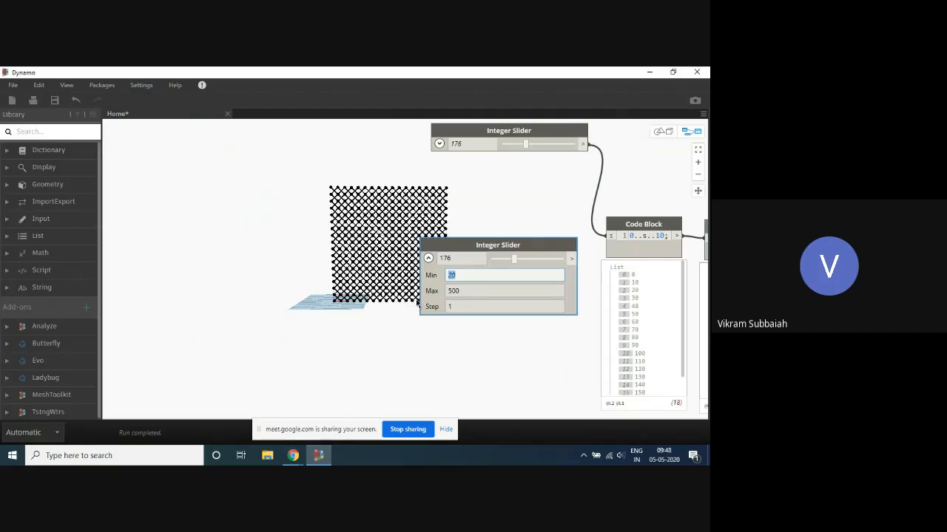
type("5")
key("Tab")
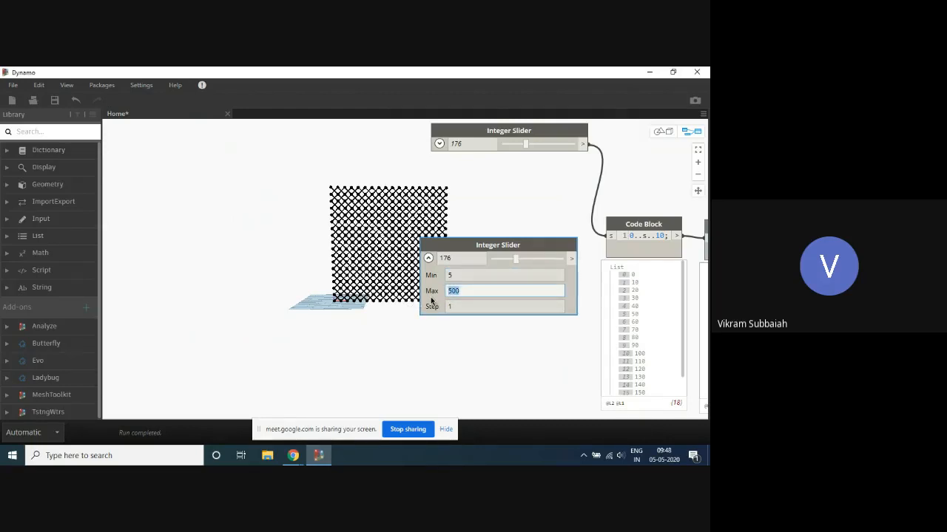
type("20")
left_click(427, 259)
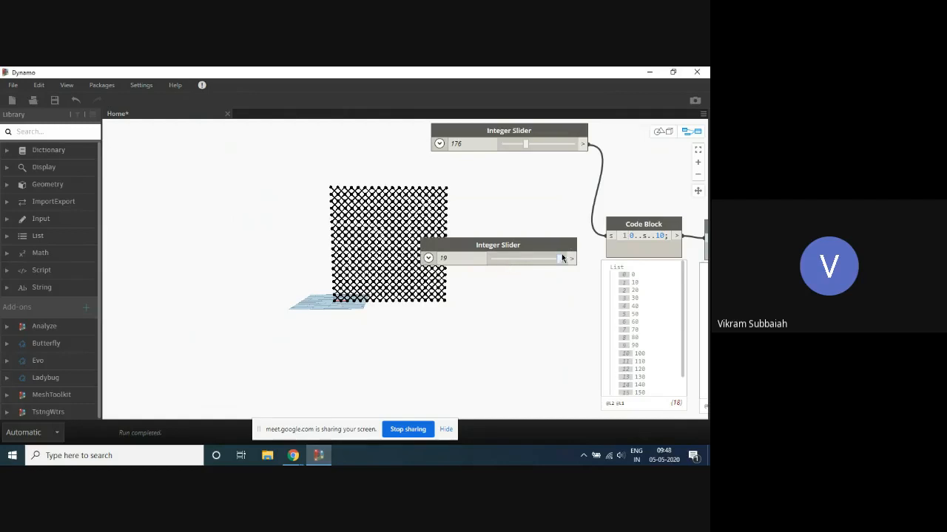
- Set the copied Integer Slider's value to 10
mouse_move(558, 261)
left_mouse_down()
mouse_move(530, 259)
mouse_move(548, 263)
left_mouse_up()
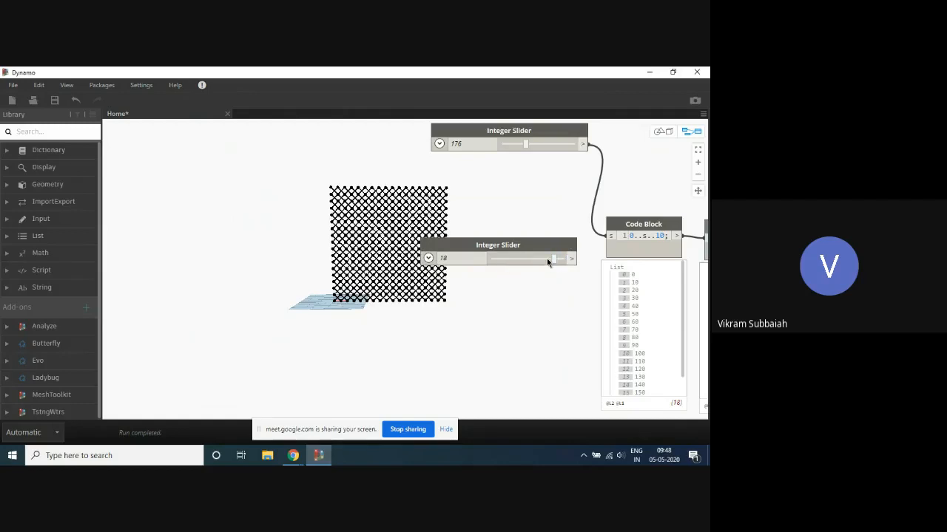
double_click(474, 262)
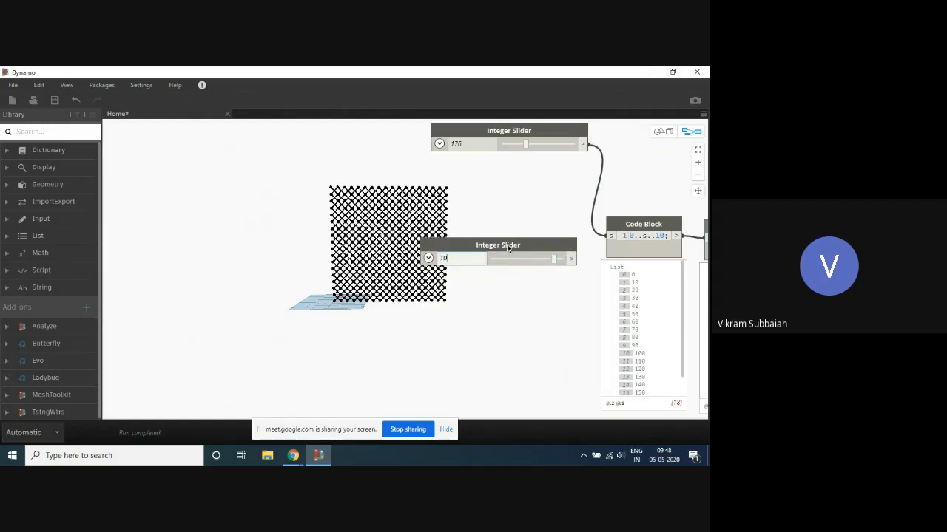
key("Return")
- Change the range code block to 0..s..i, connect the second slider to its i input, and move that slider further down
double_click(662, 235)
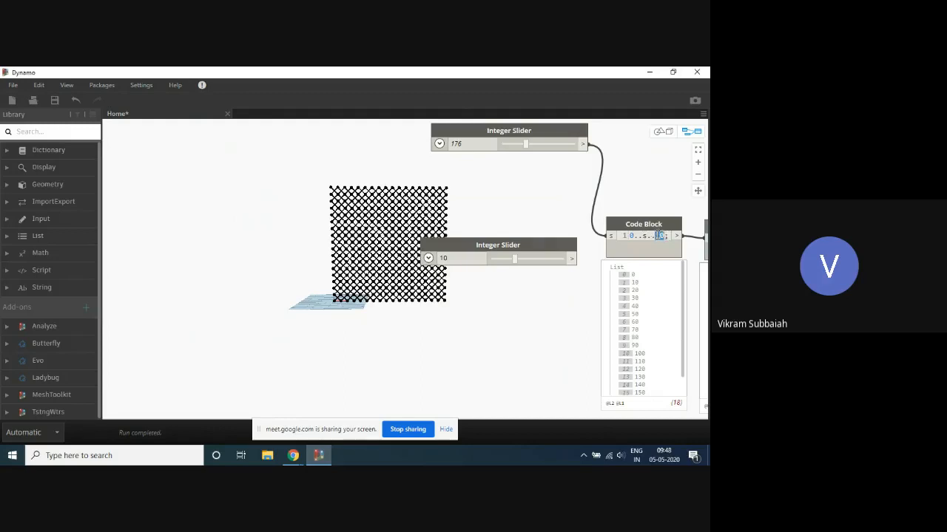
type("i")
left_click(553, 213)
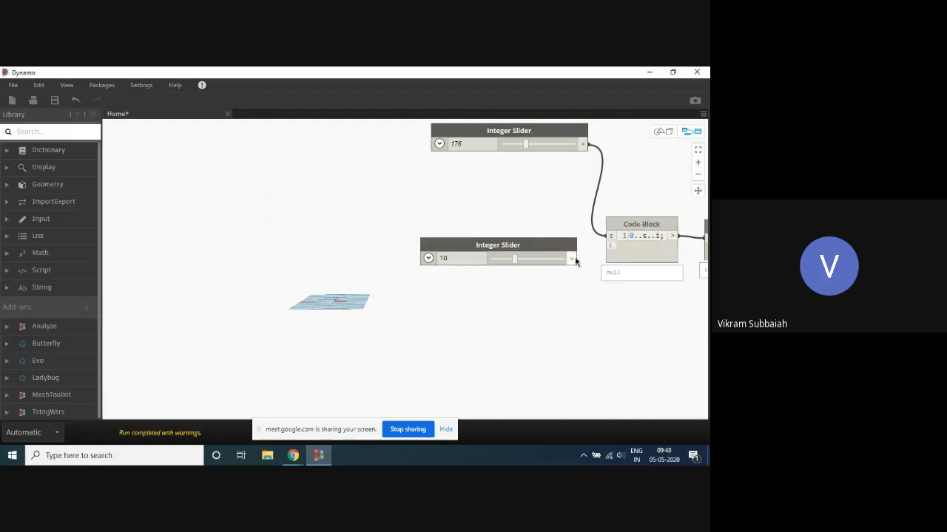
left_click_drag(594, 259, 611, 245)
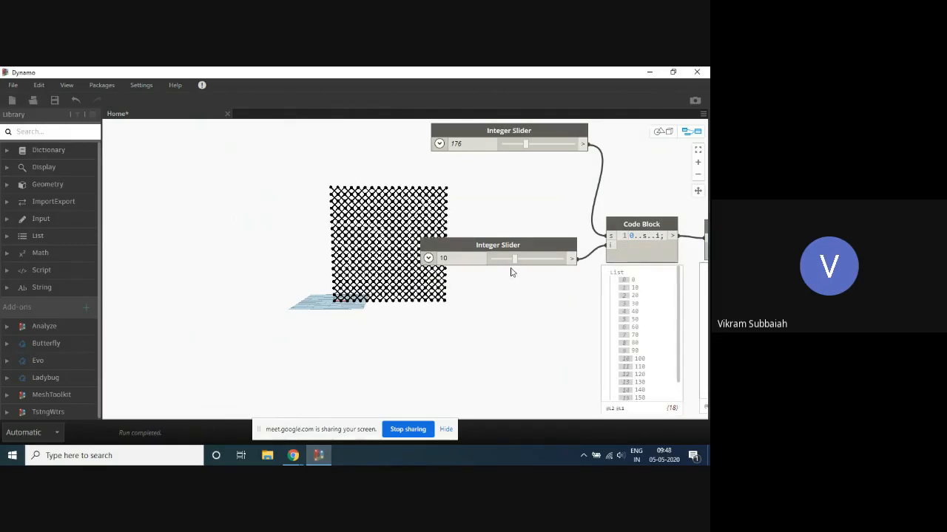
left_click_drag(523, 242, 517, 319)
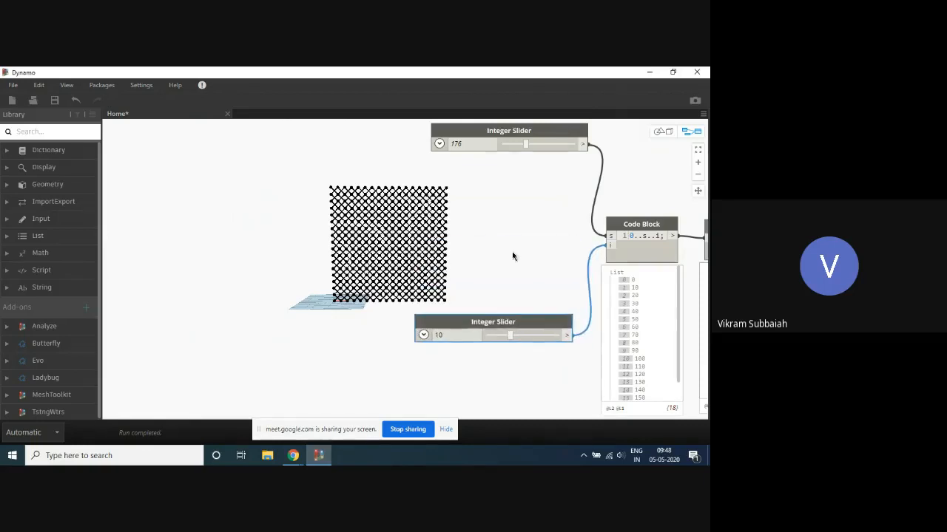
- Hide the geometry preview of all List.GetItemAtIndex and List.DropItems nodes and their index code blocks
scroll(180, 208, "down", 3)
scroll(241, 207, "down", 3)
scroll(550, 269, "up", 2)
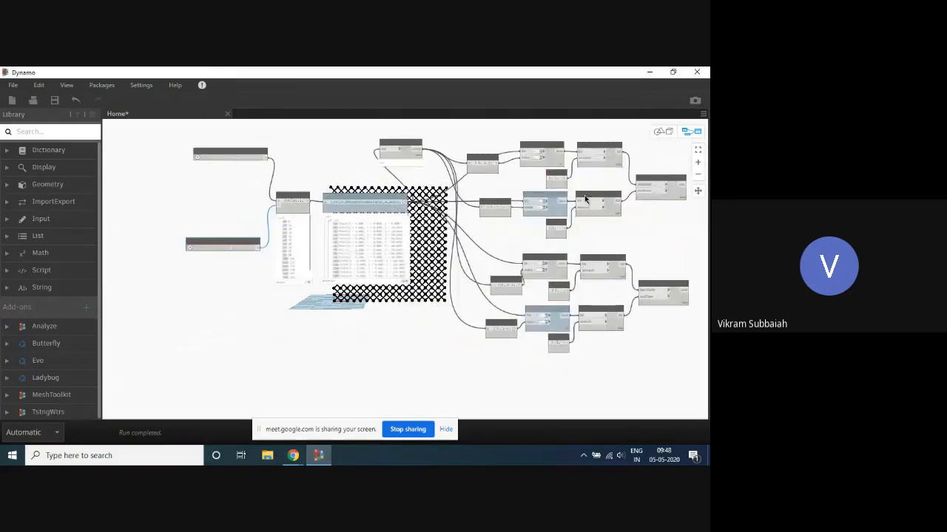
left_click_drag(607, 131, 459, 358)
right_click(459, 207)
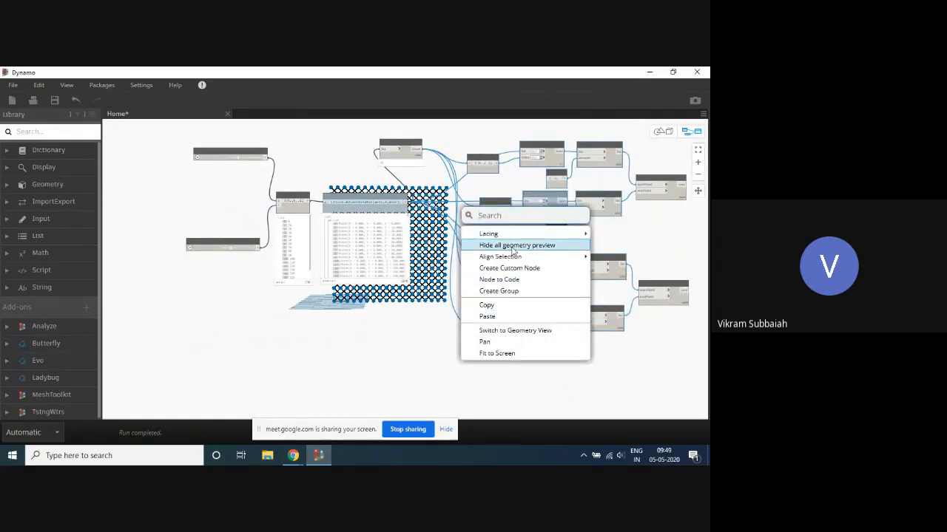
left_click(640, 226)
- Examine the diagrid lines up close in the 3D background preview and return to the node graph
scroll(604, 180, "down", 5)
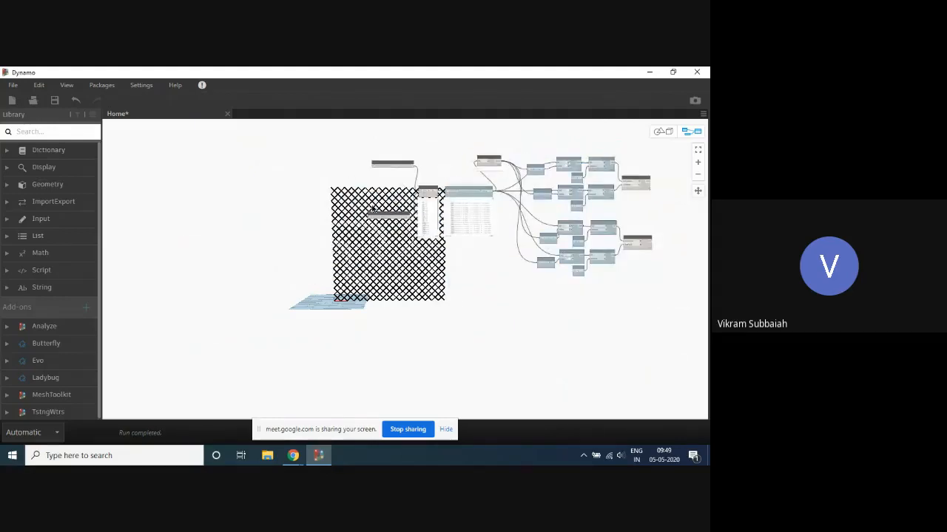
key("ctrl+b")
scroll(397, 241, "up", 4)
middle_click_drag(399, 239, 279, 292)
scroll(218, 262, "up", 1)
middle_click_drag(240, 264, 283, 246)
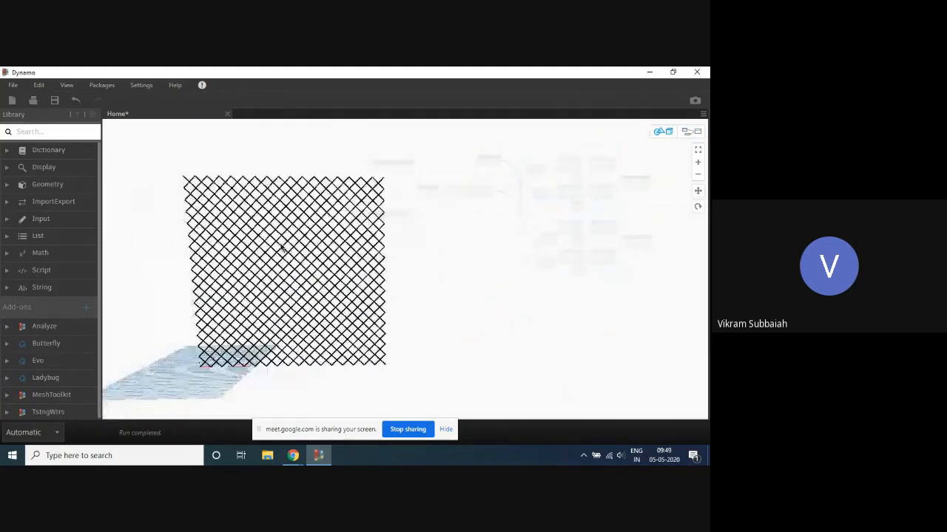
key("ctrl+b")
- Lower the size slider feeding s to 82 and raise the interval slider feeding i to 12
scroll(327, 148, "up", 4)
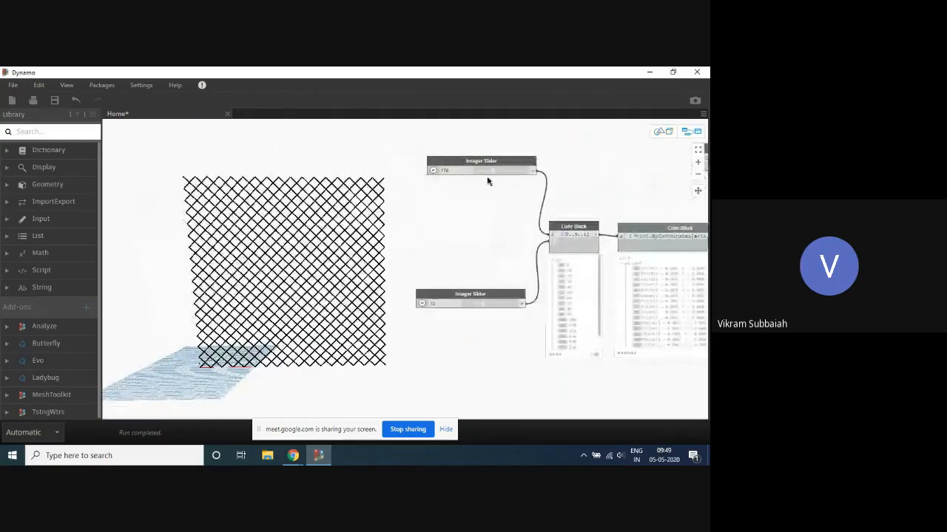
left_click_drag(492, 176, 482, 173)
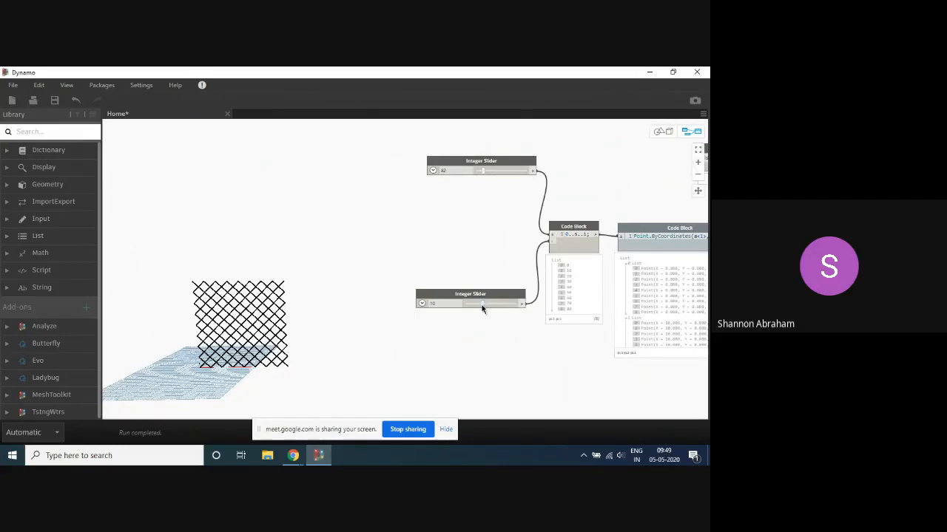
mouse_move(484, 308)
left_mouse_down()
mouse_move(508, 304)
mouse_move(489, 305)
left_mouse_up()
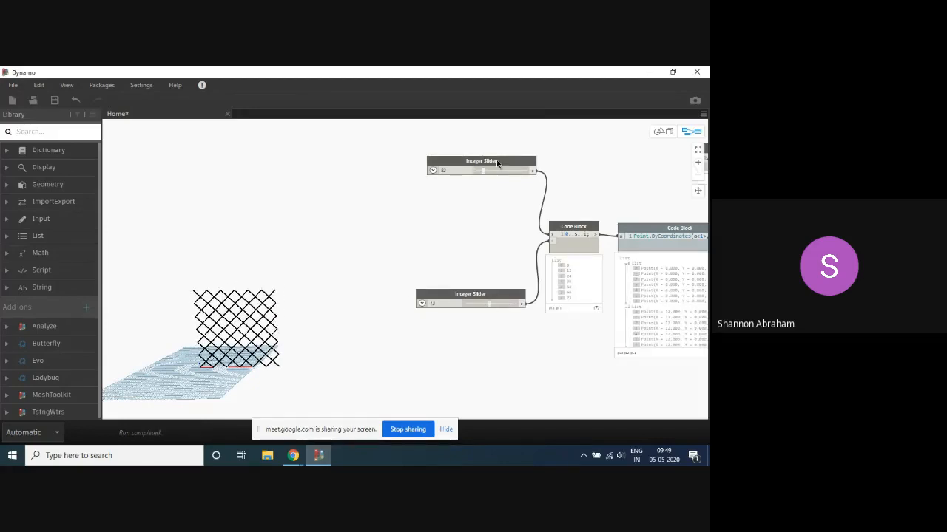
- Move the size slider down closer to the interval slider, inspect its minimum, maximum and step settings, and collapse them
left_click_drag(496, 160, 473, 197)
scroll(418, 207, "up", 3)
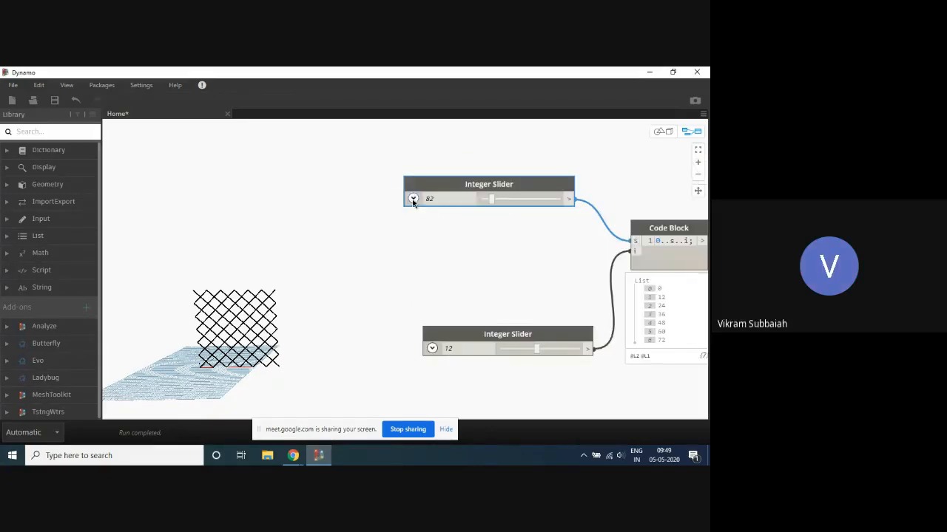
left_click(413, 199)
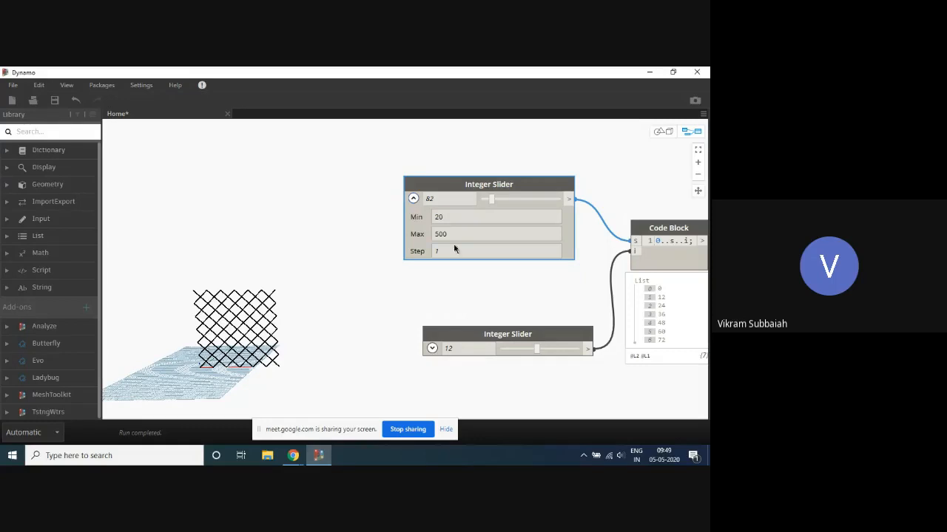
scroll(571, 288, "up", 2)
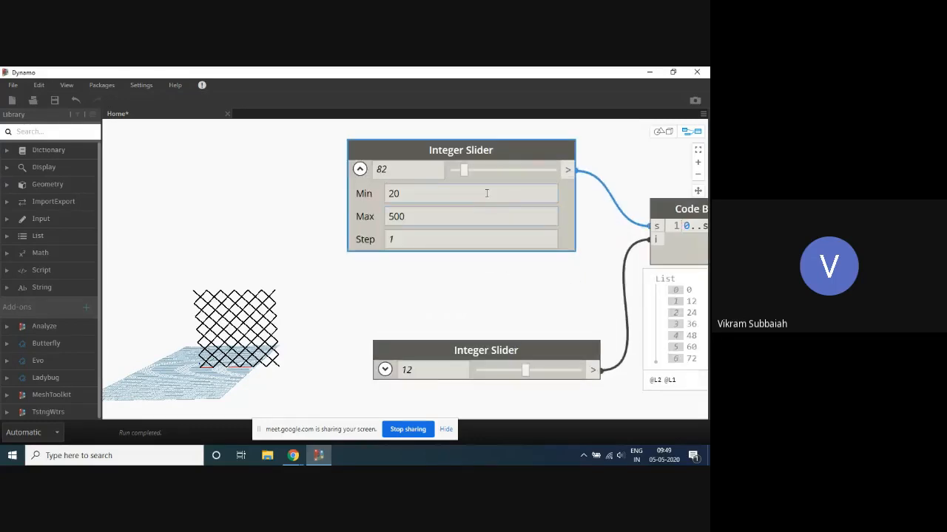
double_click(418, 216)
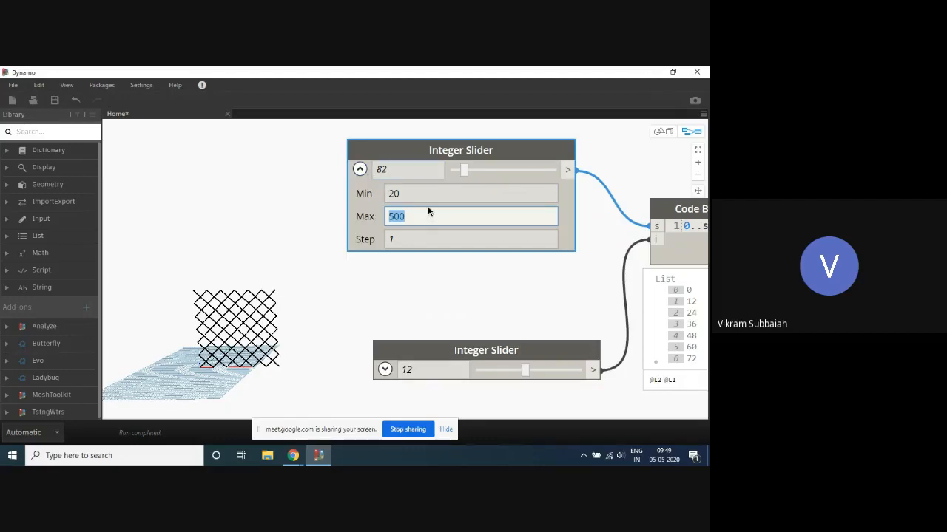
left_click(360, 169)
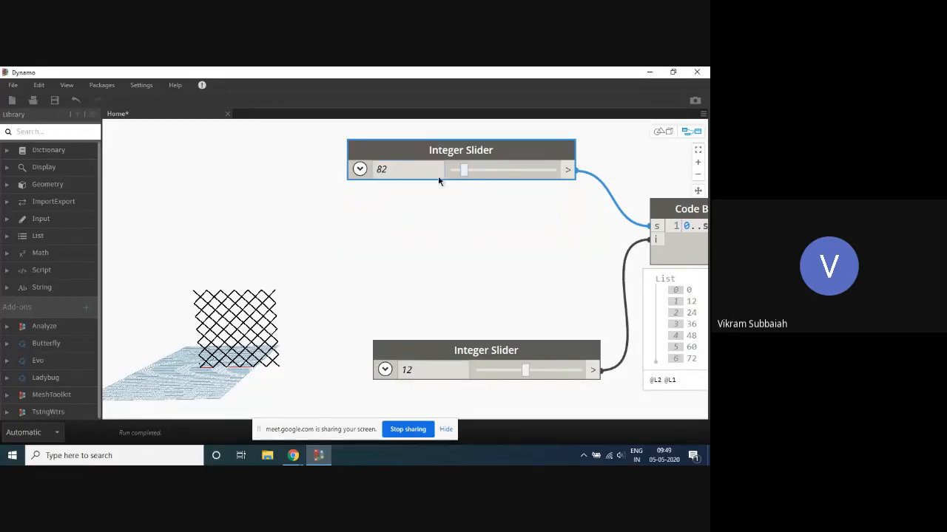
- Move the interval slider up beneath the size slider and reposition the diagrid beside both nodes in the 3D background preview
left_click_drag(487, 354, 468, 282)
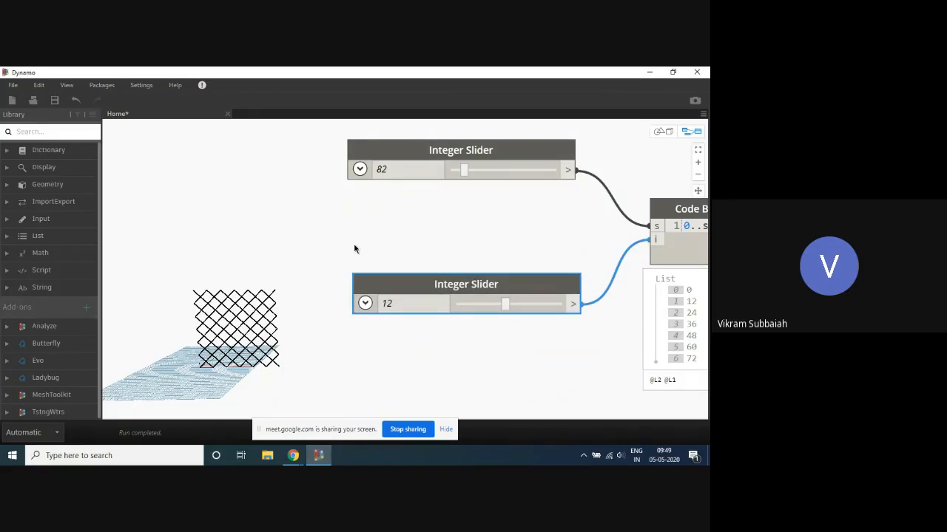
key("ctrl+b")
scroll(243, 338, "up", 2)
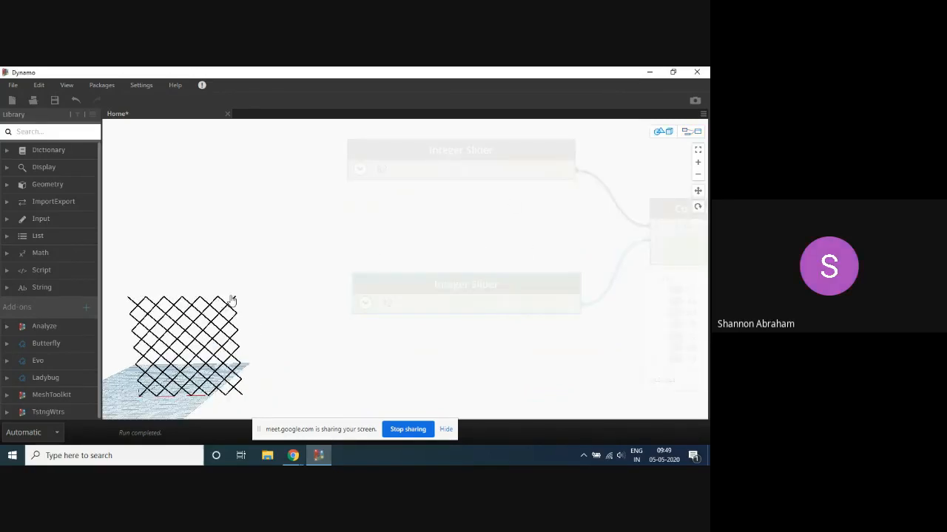
middle_click_drag(223, 304, 302, 237)
right_click_drag(302, 235, 332, 246)
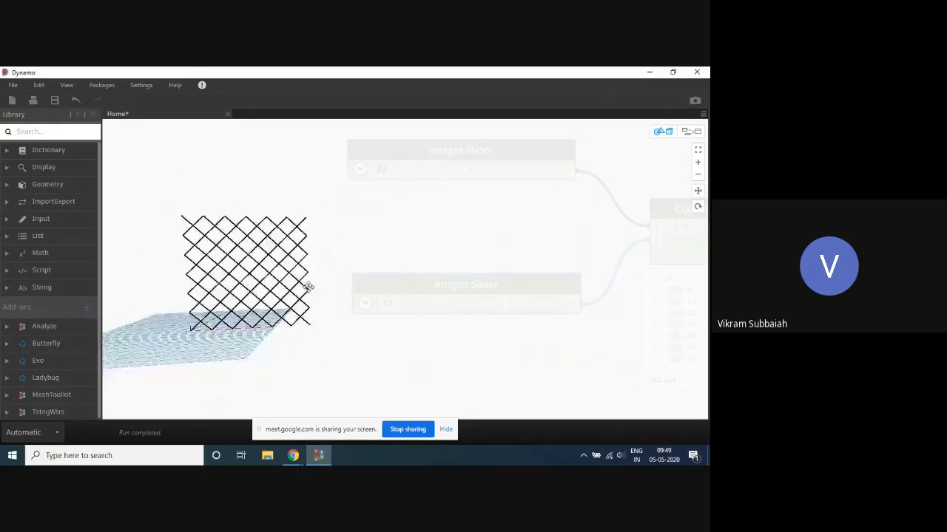
scroll(324, 278, "down", 5)
middle_click_drag(335, 251, 264, 274)
key("ctrl+b")
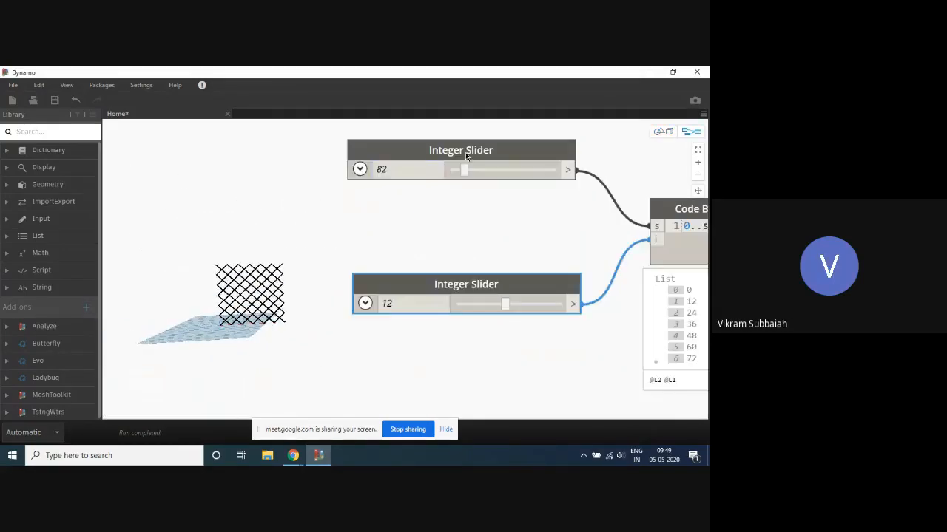
- Examine the minimum, maximum and step settings of the size and interval sliders, leaving only the interval slider's settings expanded
left_click(359, 169)
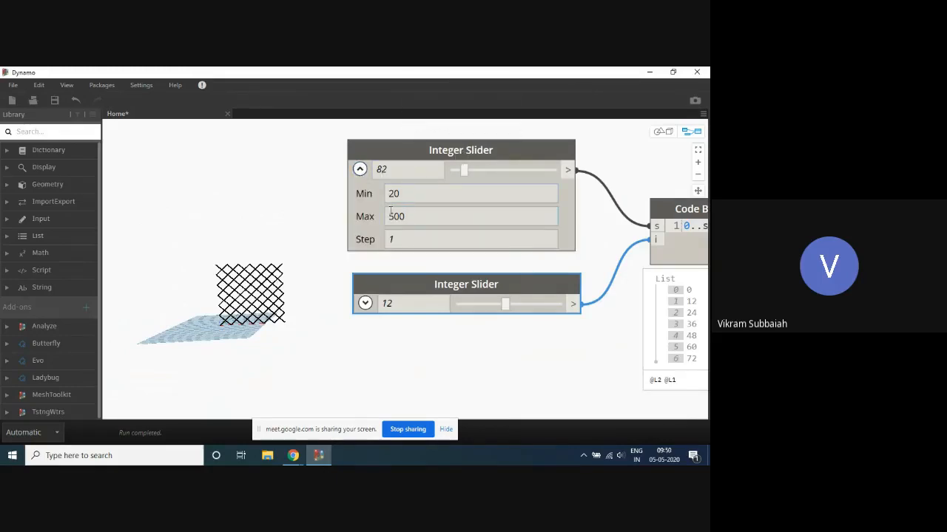
left_click(360, 169)
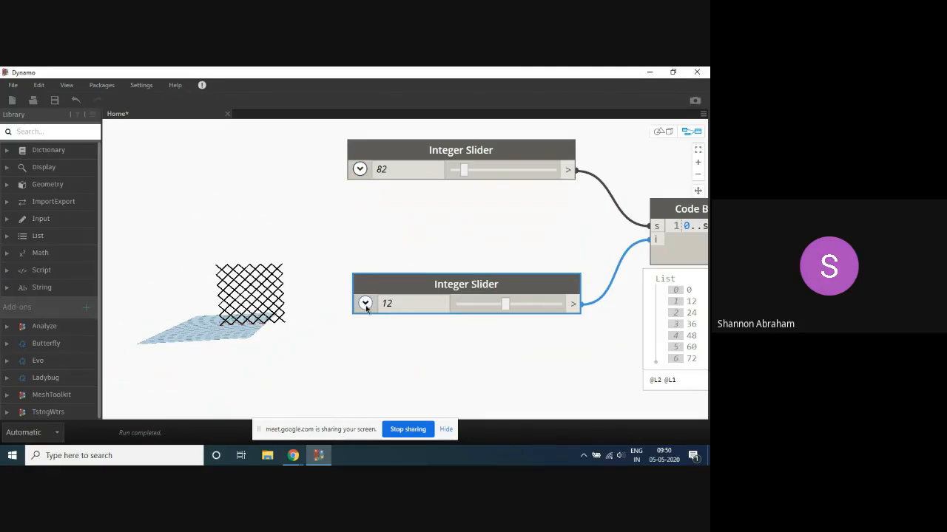
left_click(365, 303)
left_click(359, 169)
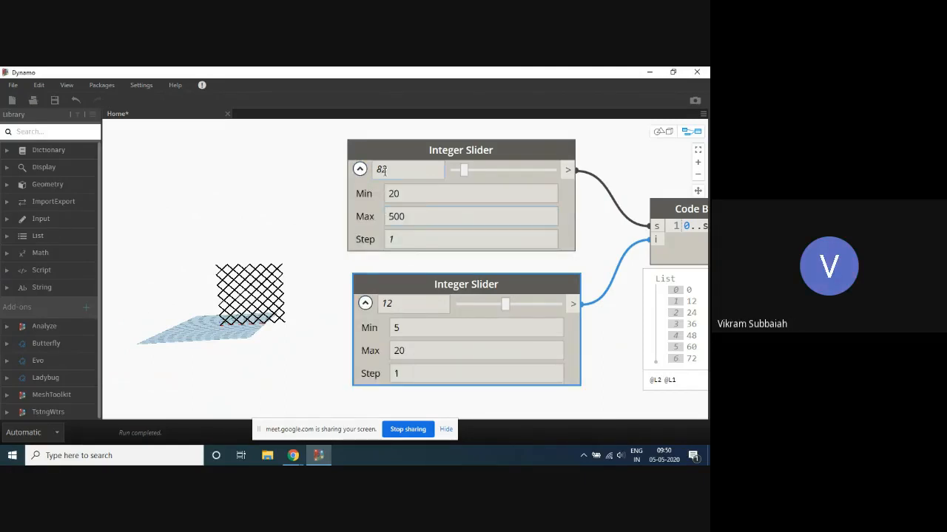
left_click(359, 170)
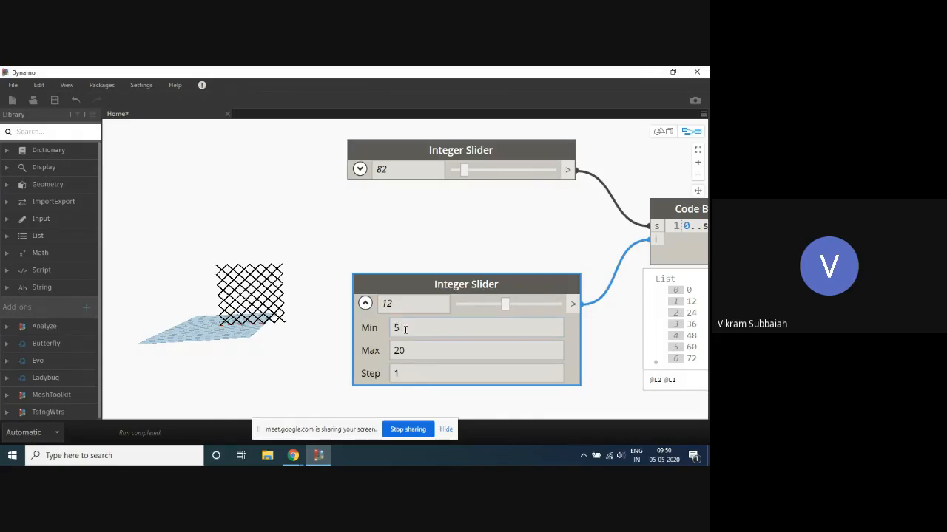
- Collapse the interval slider's settings and reposition the List.Count node just beside the Point.ByCoordinates code block
left_click(365, 304)
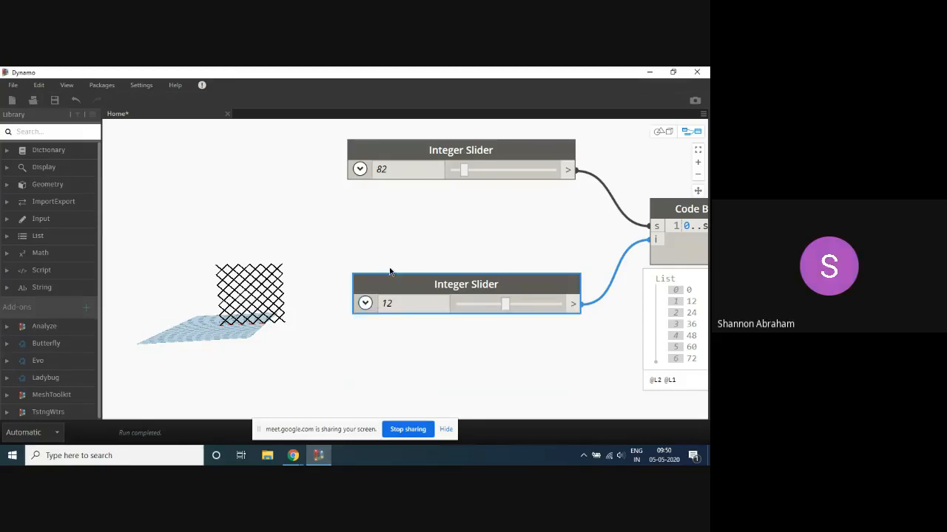
scroll(281, 222, "down", 2)
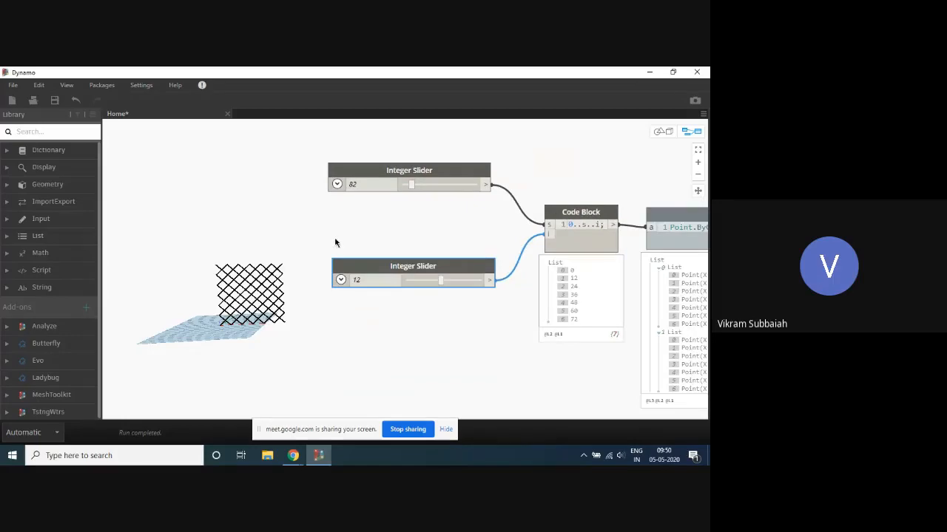
scroll(288, 213, "down", 5)
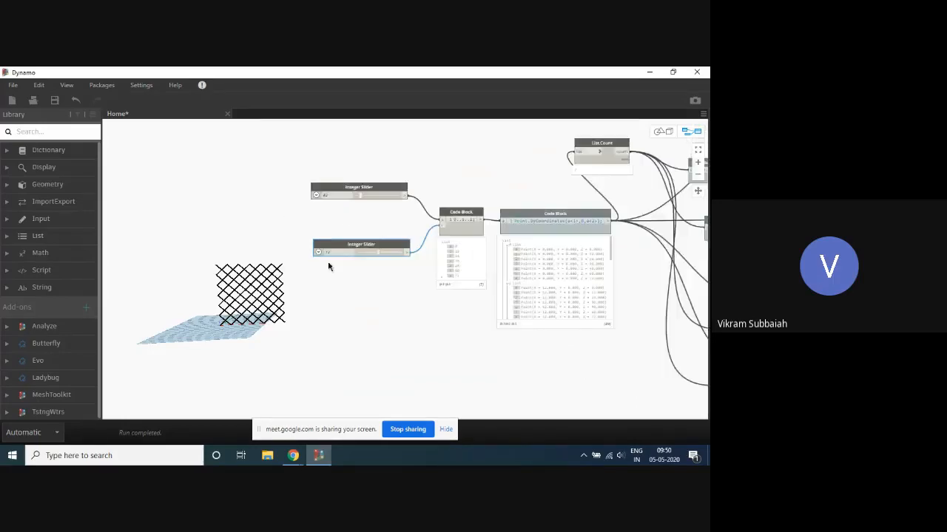
scroll(329, 268, "up", 4)
scroll(331, 222, "down", 5)
scroll(528, 203, "down", 2)
scroll(350, 158, "up", 6)
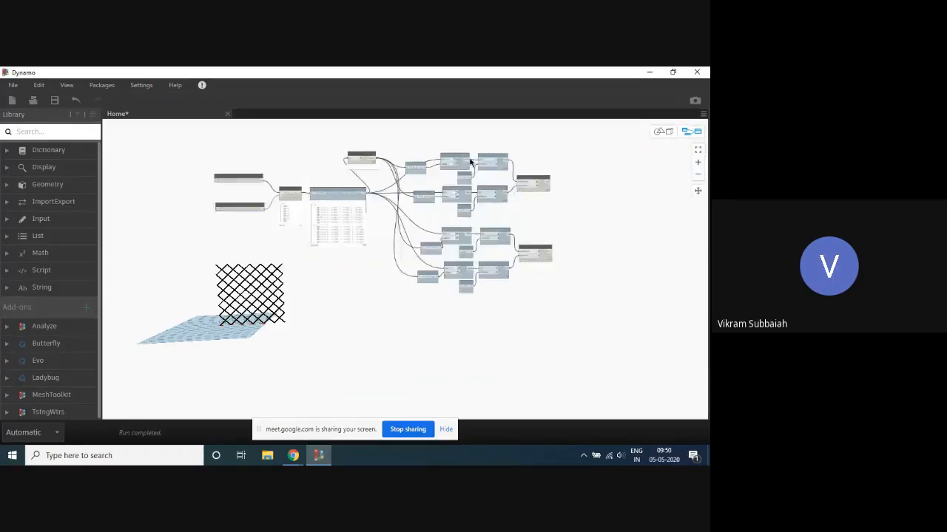
left_click_drag(281, 160, 342, 212)
scroll(370, 170, "down", 5)
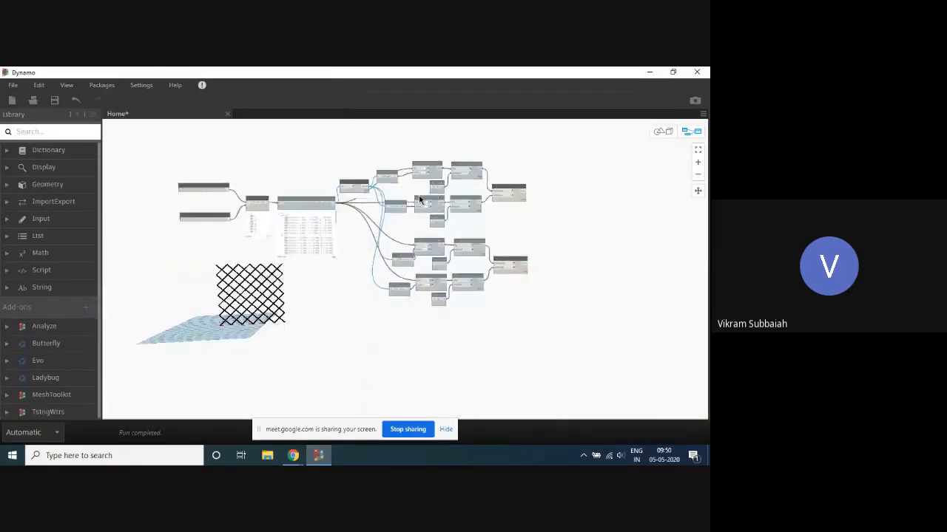
- Trace the graph from the two sliders through List.Count, the index ranges and the List.GetItemAtIndex and List.DropItems nodes to the line nodes
scroll(416, 196, "up", 2)
left_click_drag(486, 151, 487, 149)
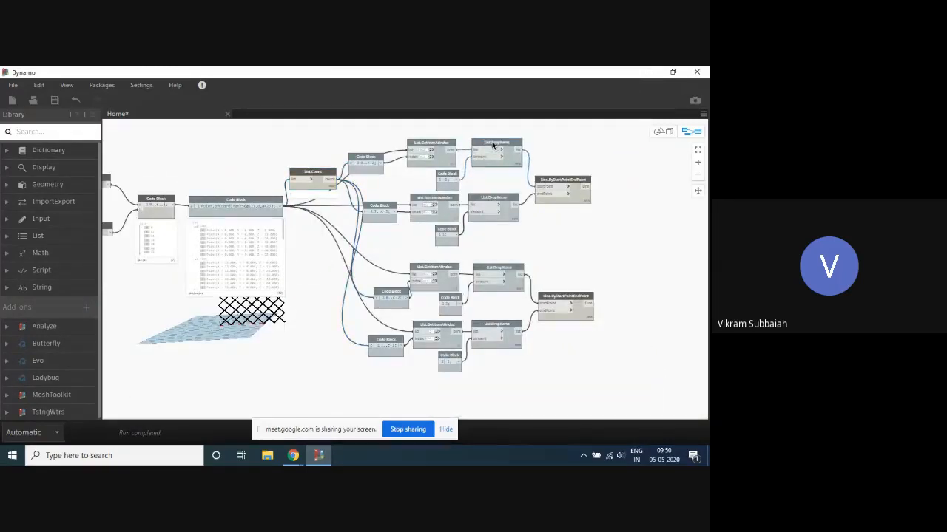
scroll(577, 149, "down", 3)
scroll(461, 173, "up", 2)
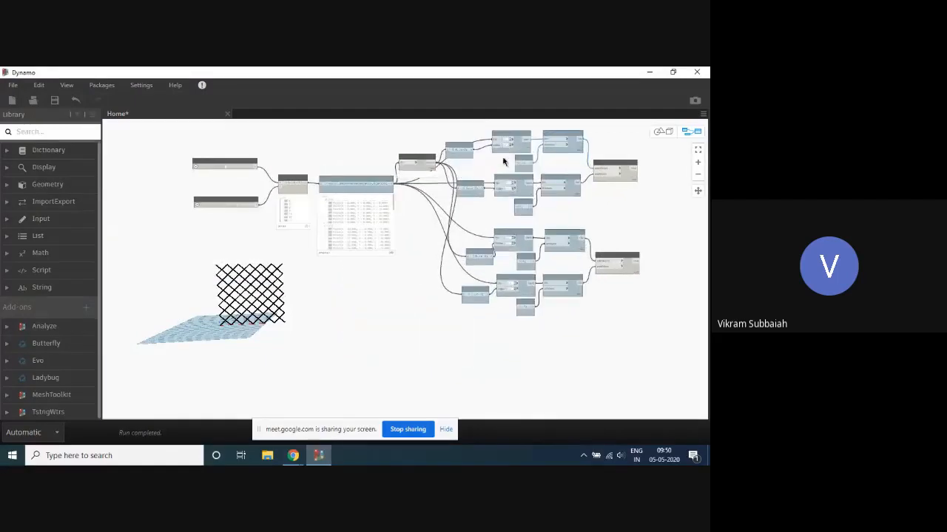
middle_click_drag(633, 154, 624, 166)
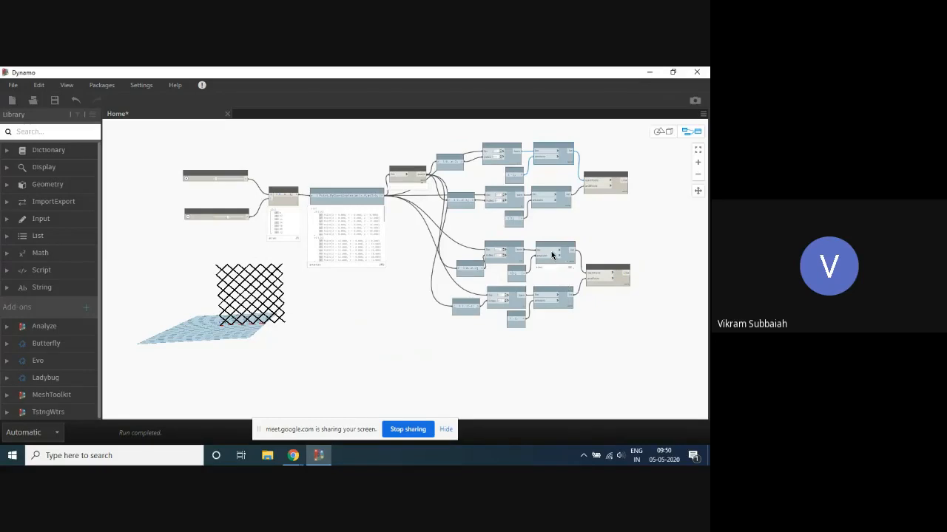
scroll(576, 218, "up", 3)
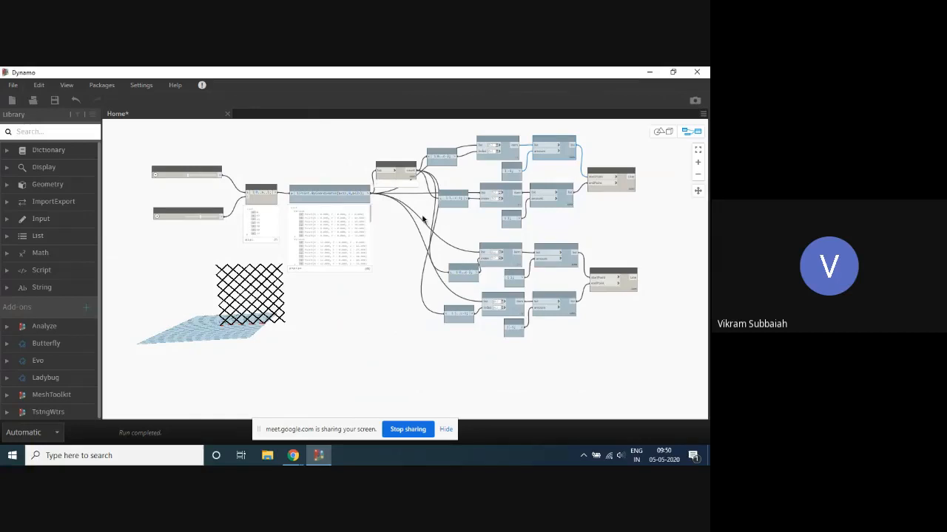
scroll(311, 164, "up", 2)
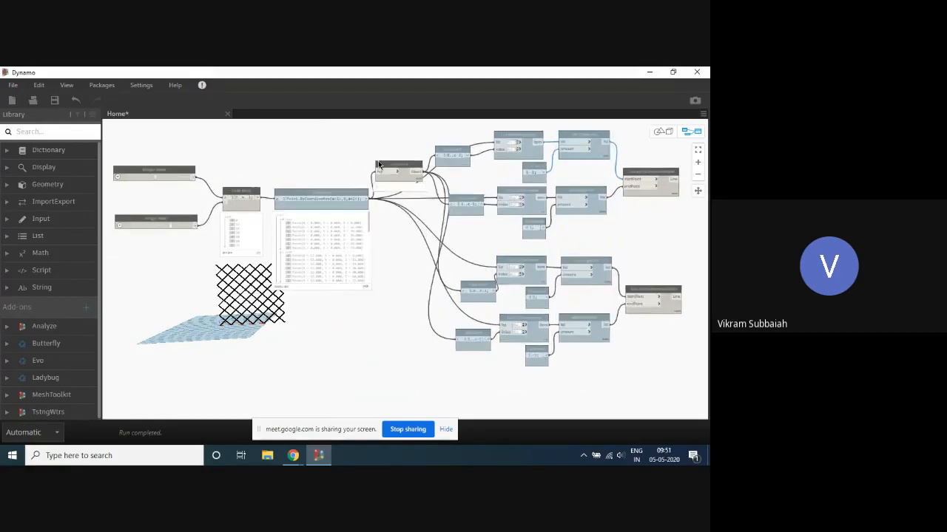
middle_click_drag(253, 172, 338, 155)
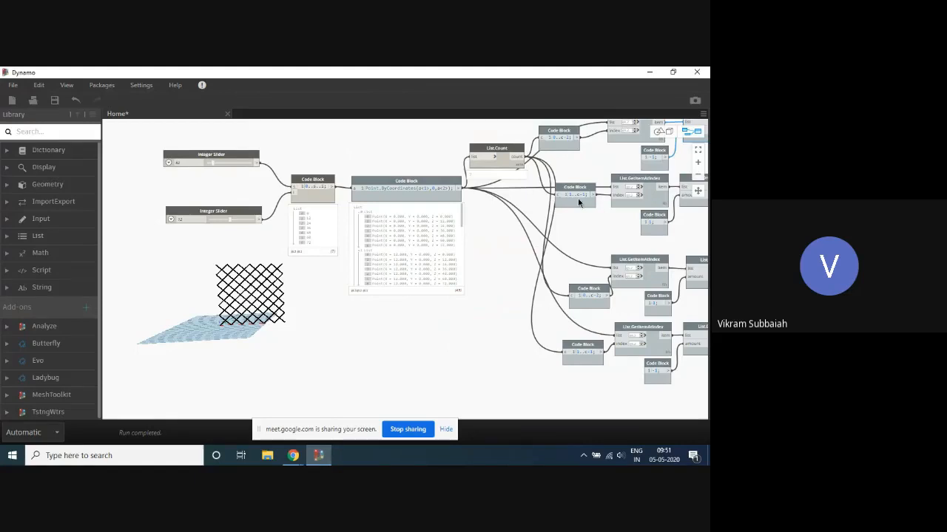
mouse_move(597, 293)
scroll(167, 147, "up", 2)
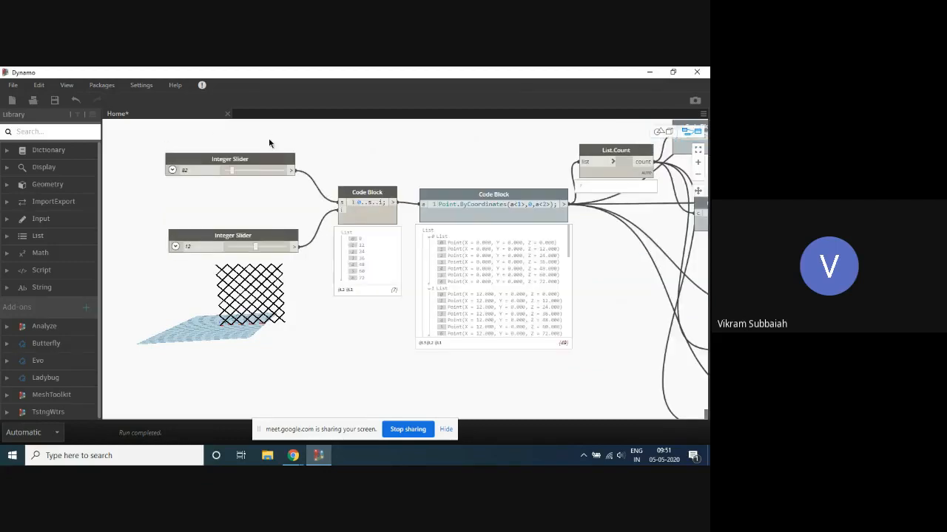
- Highlight s in the 0..s..i range code block and select the Point.ByCoordinates code block
scroll(274, 133, "down", 3)
scroll(251, 235, "up", 3)
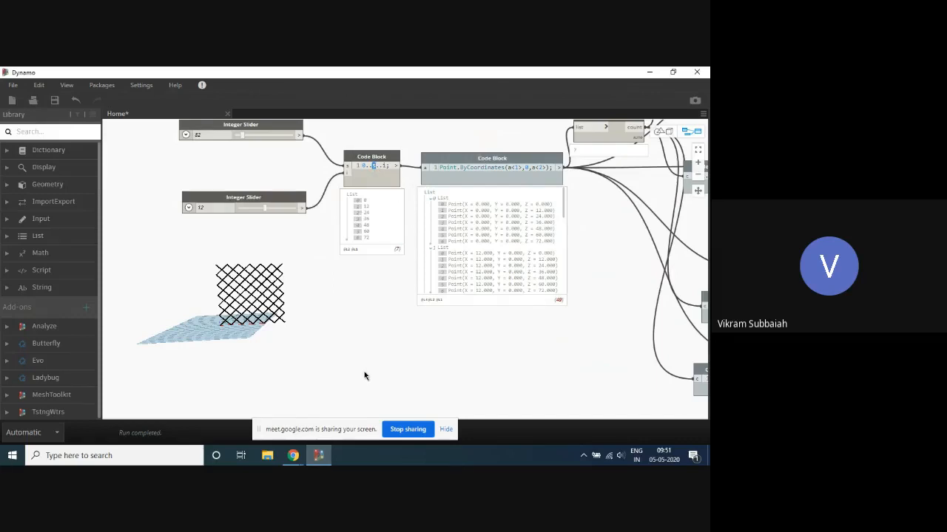
type("5")
left_click(514, 179)
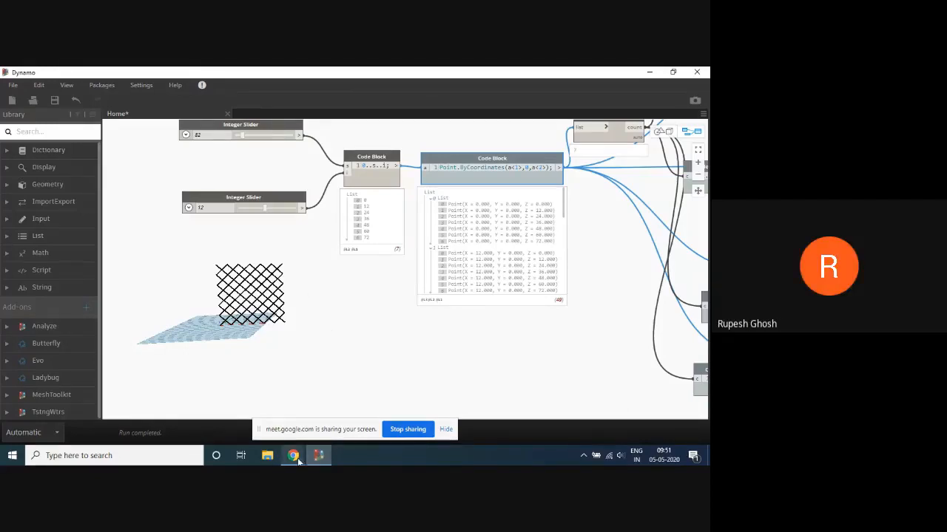
- Switch to the Chrome whiteboard to review the sketched point grid with its diagonals, and return to Dynamo
mouse_move(298, 458)
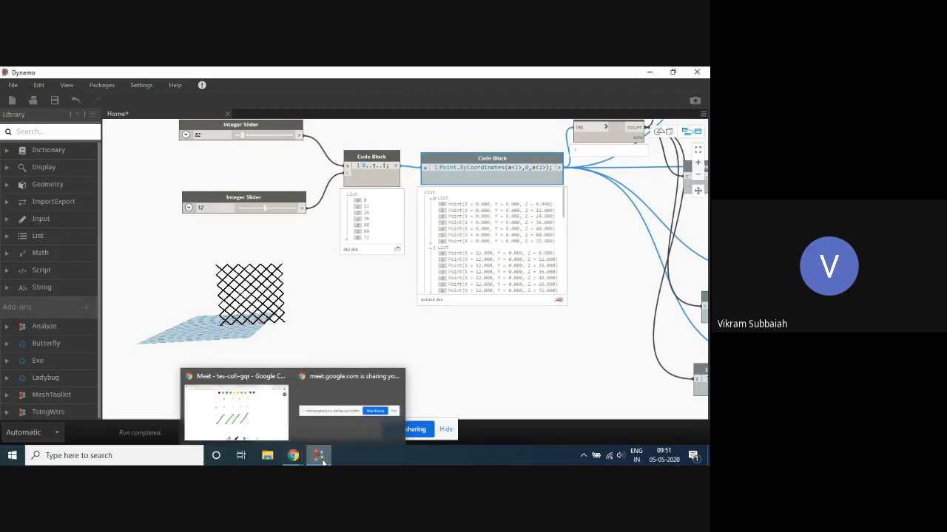
left_click(296, 458)
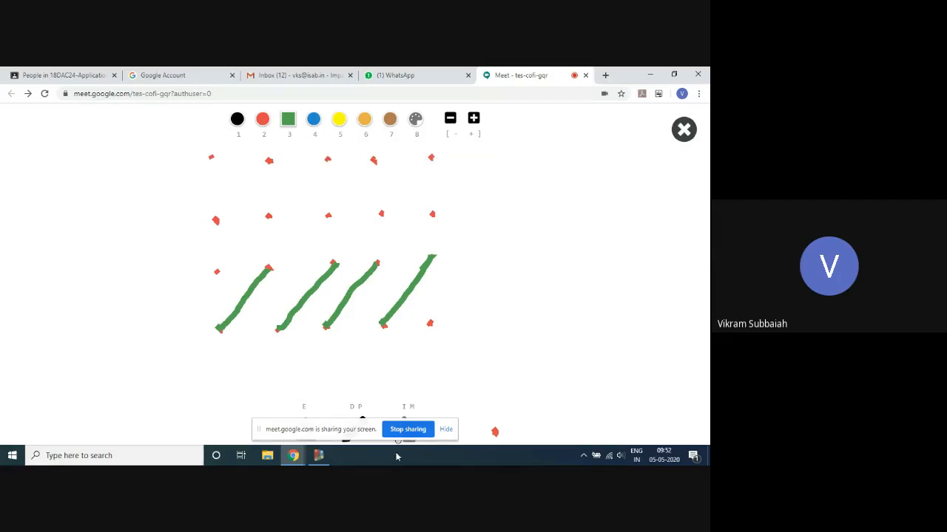
left_click(319, 456)
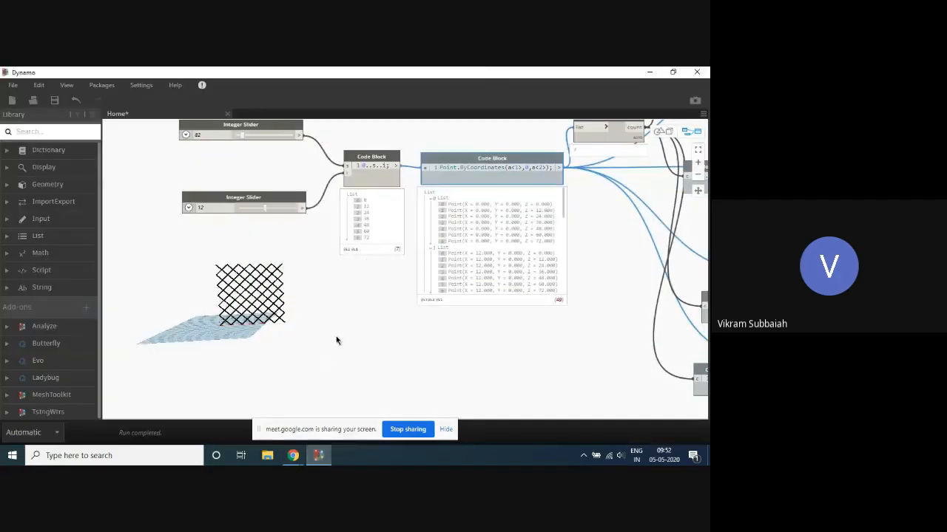
- Examine how the Point.ByCoordinates(a<1>,0,a<2>) code block feeds List.Count and the four List.GetItemAtIndex nodes
scroll(337, 292, "down", 2)
scroll(334, 285, "up", 2)
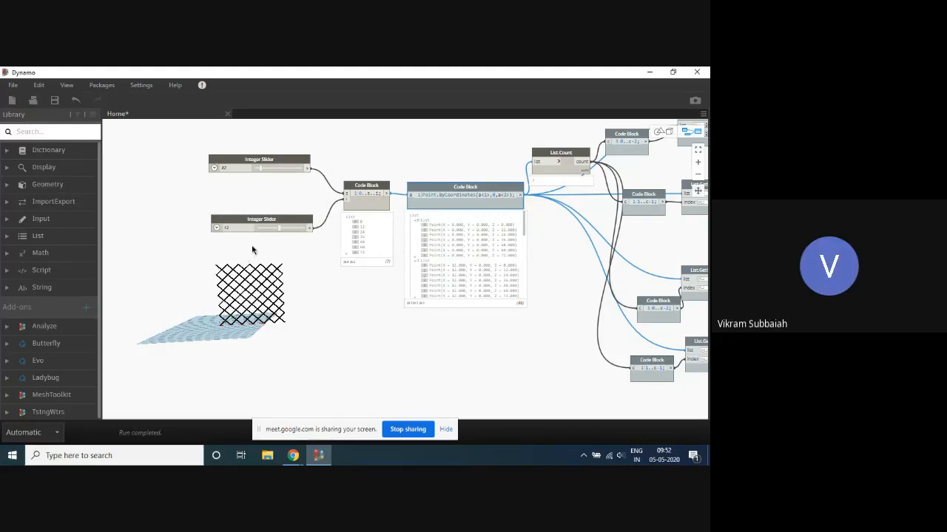
scroll(563, 194, "up", 4)
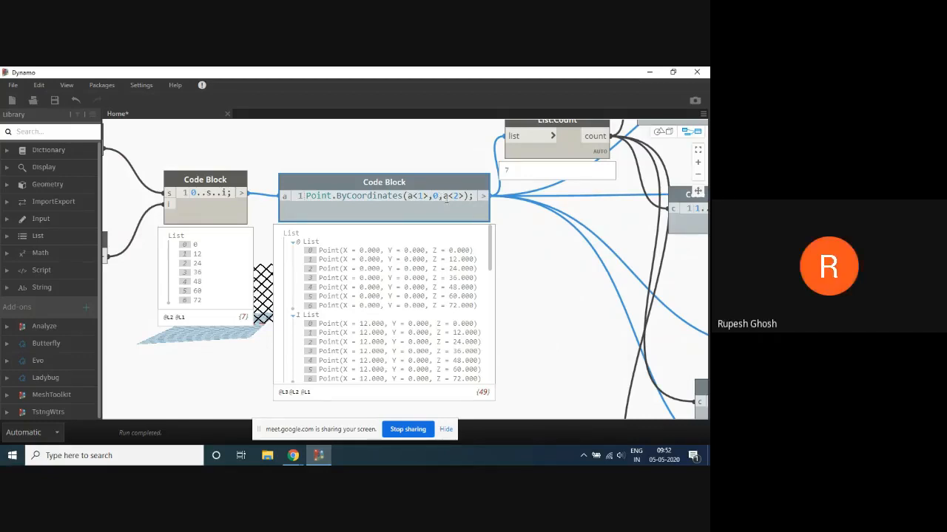
scroll(387, 175, "down", 3)
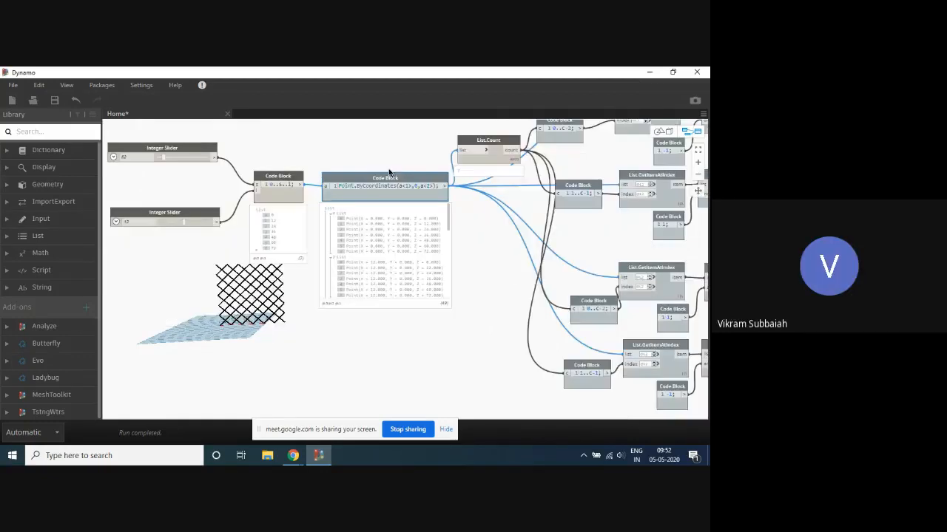
scroll(363, 232, "down", 5)
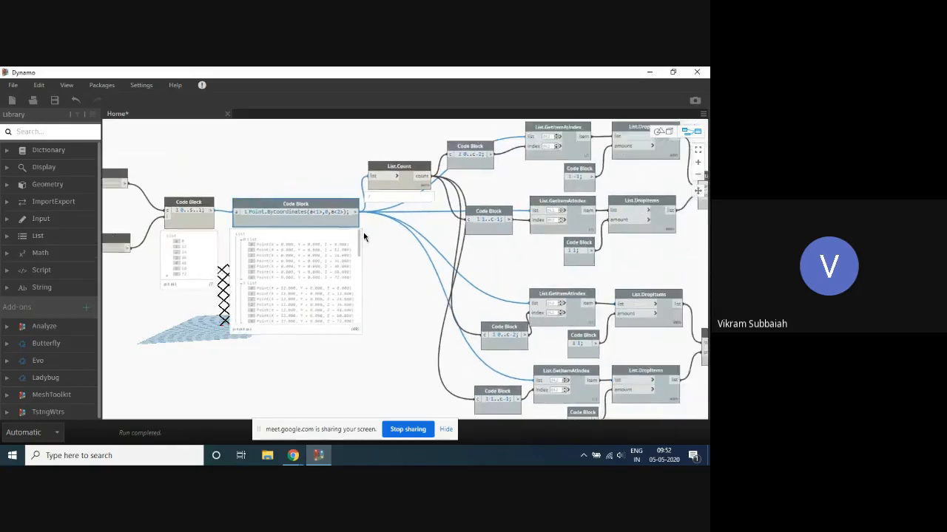
scroll(388, 185, "up", 5)
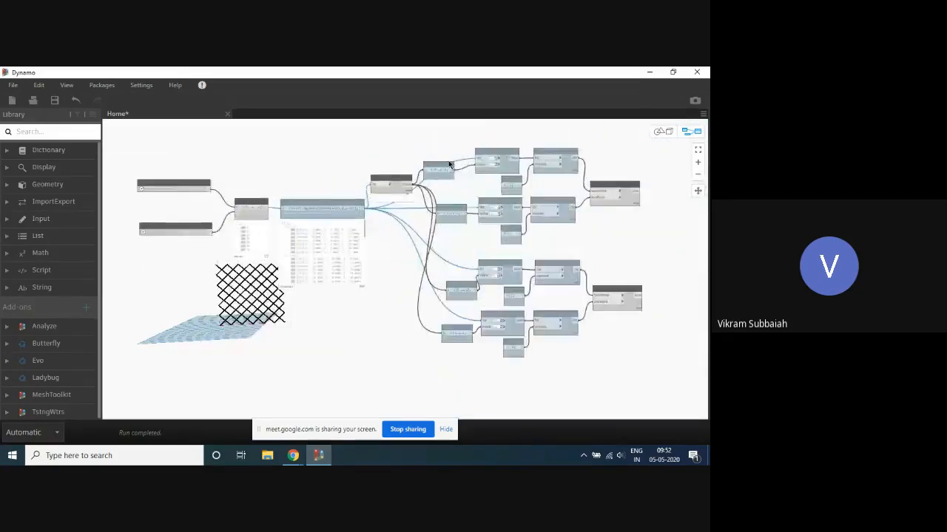
scroll(388, 182, "down", 3)
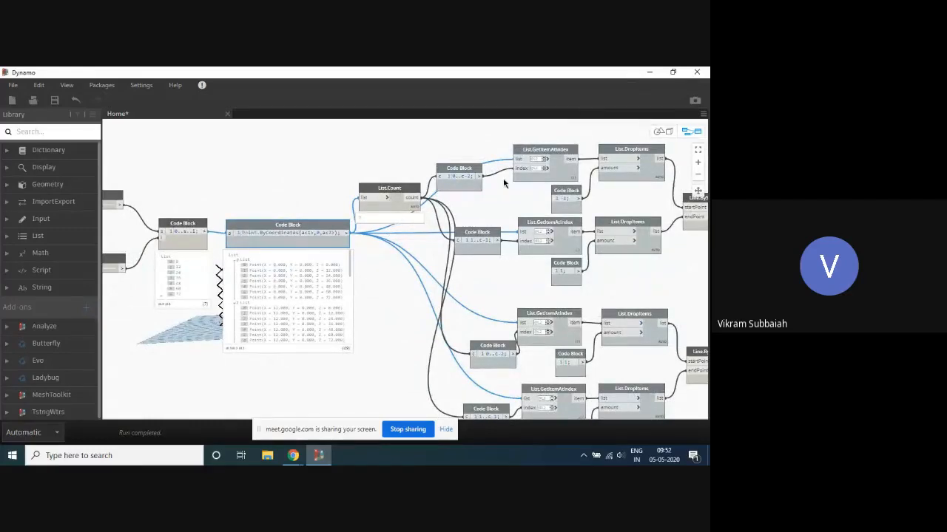
scroll(437, 156, "down", 2)
- Select the List.Count node and inspect its output against the point sublists it counts
scroll(440, 170, "up", 4)
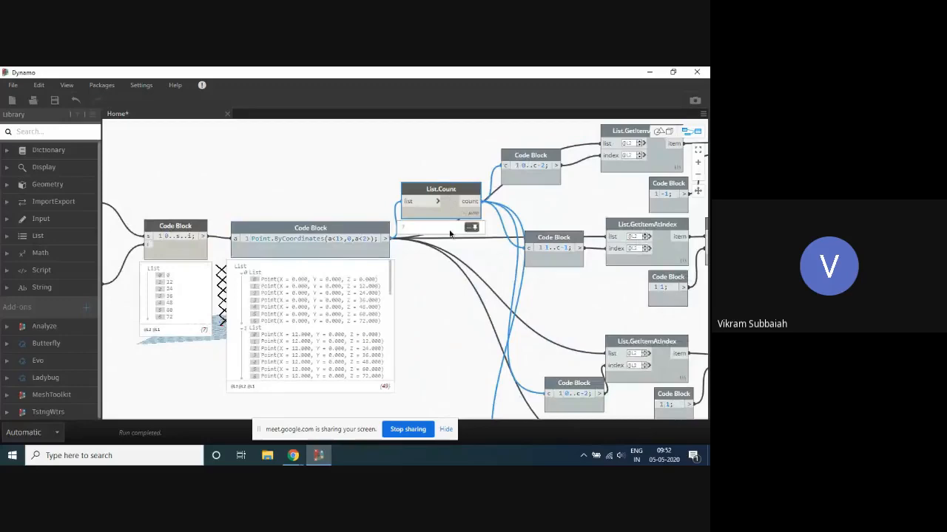
scroll(394, 191, "down", 4)
scroll(394, 191, "up", 3)
scroll(385, 201, "up", 3)
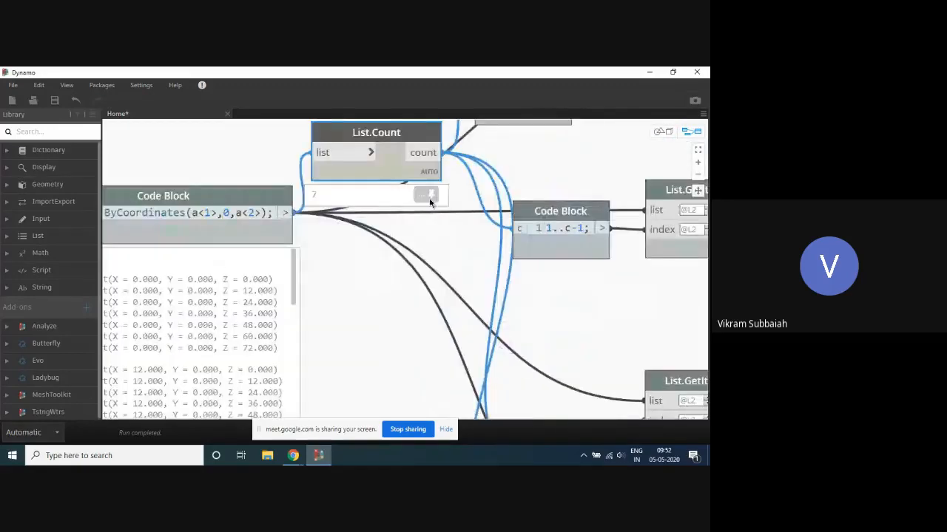
scroll(421, 232, "down", 4)
scroll(277, 285, "up", 5)
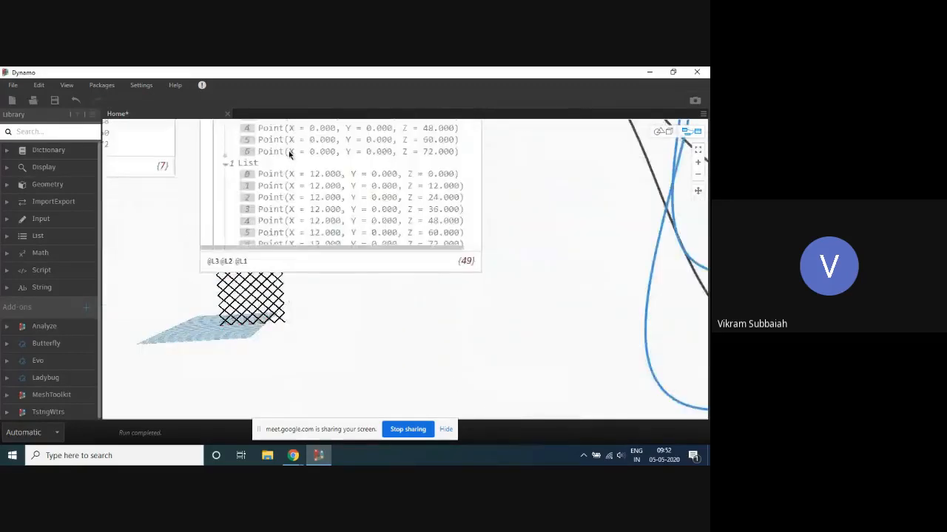
- Read through all the point sublists in the Point.ByCoordinates code block's output preview and return to the first one
scroll(277, 285, "down", 4)
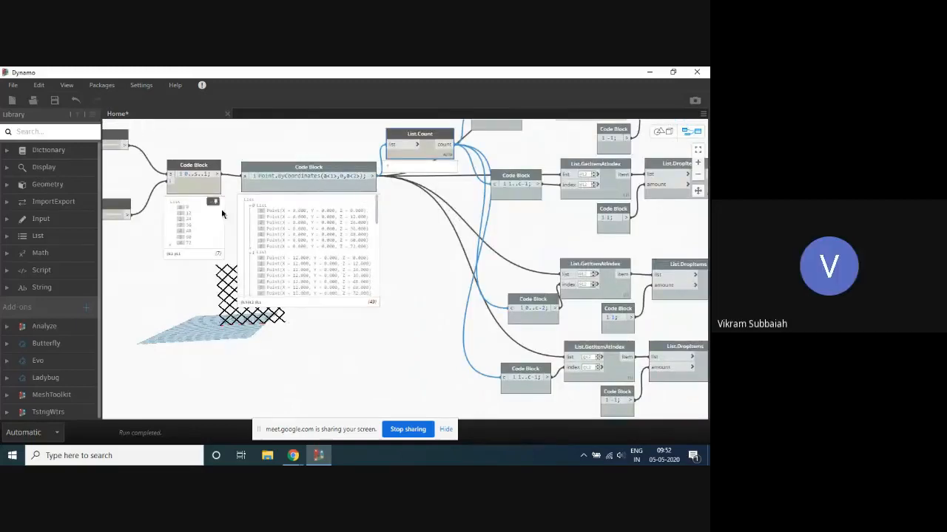
scroll(258, 235, "up", 4)
scroll(278, 244, "down", 5)
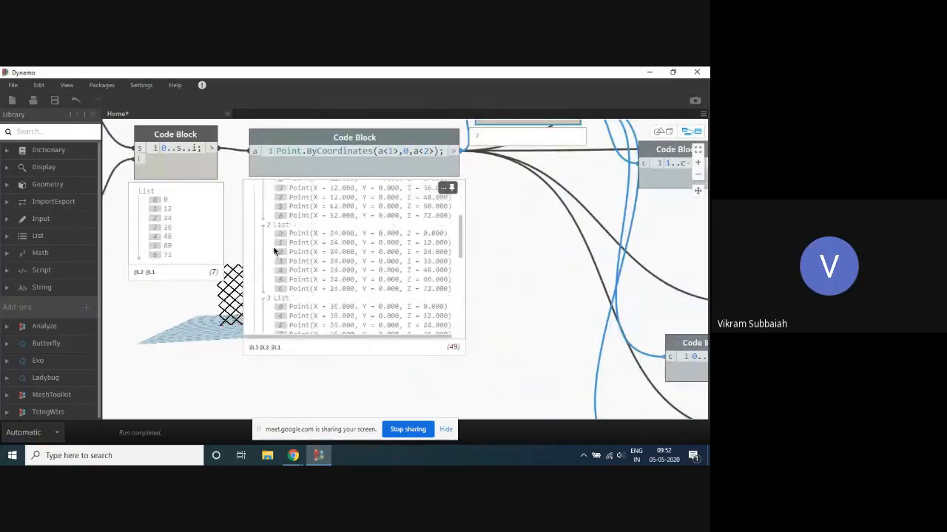
scroll(281, 284, "up", 2)
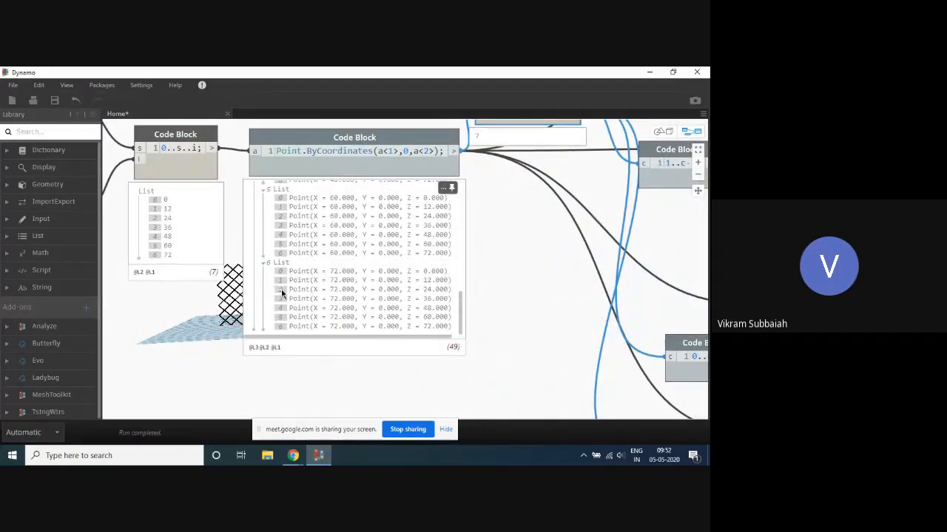
scroll(285, 289, "up", 1)
scroll(288, 290, "up", 3)
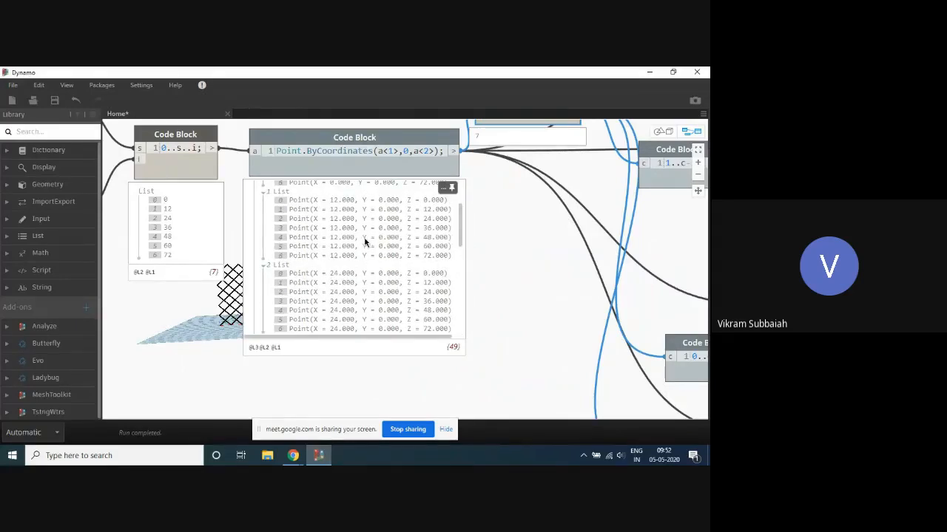
scroll(365, 242, "up", 2)
- Collapse sublists 0 through 6 in the Point.ByCoordinates code block's output preview
left_click(263, 197)
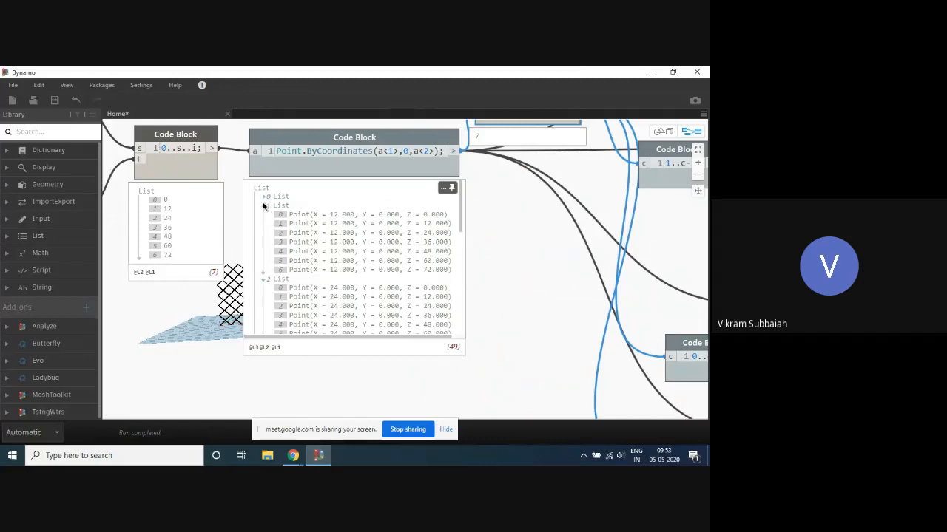
left_click(264, 207)
left_click(264, 215)
left_click(265, 224)
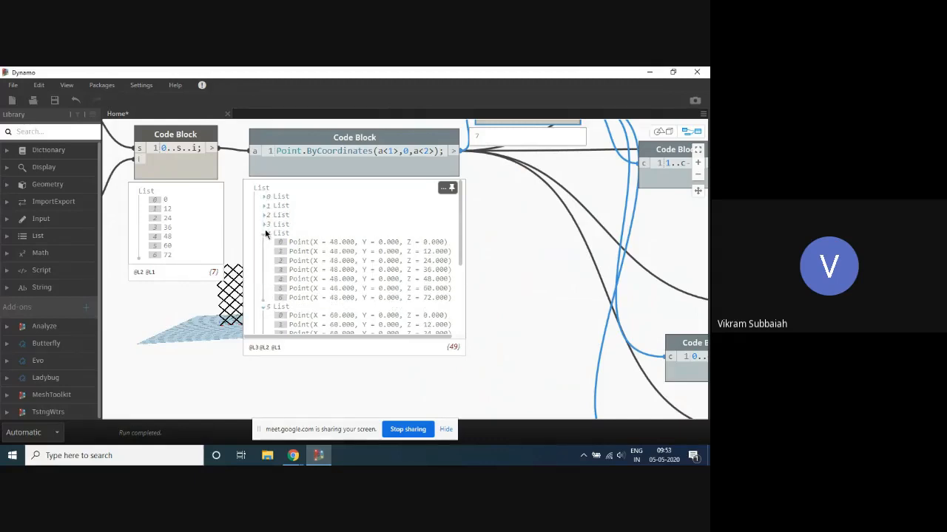
left_click(265, 234)
left_click(264, 243)
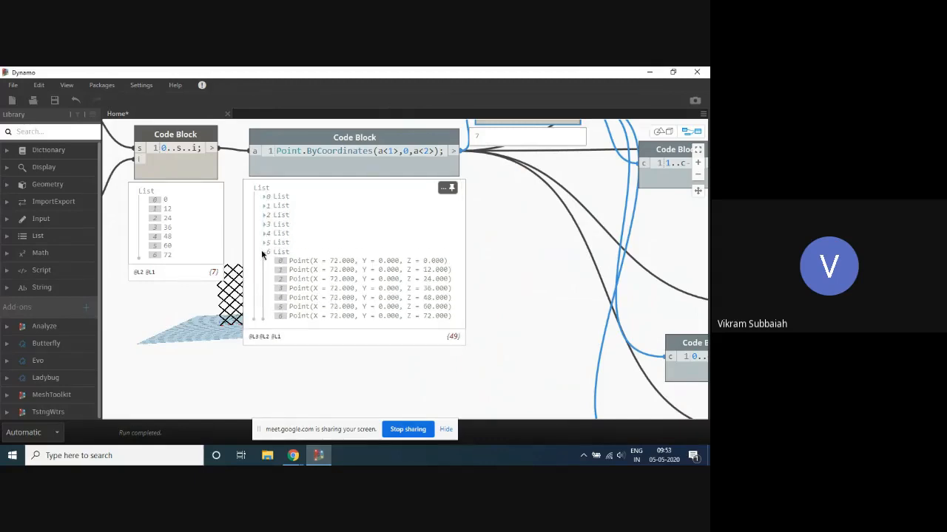
left_click(264, 253)
- Expand only sublist 0 in the point grid's output preview to inspect its points
scroll(474, 215, "down", 2)
scroll(307, 244, "up", 3)
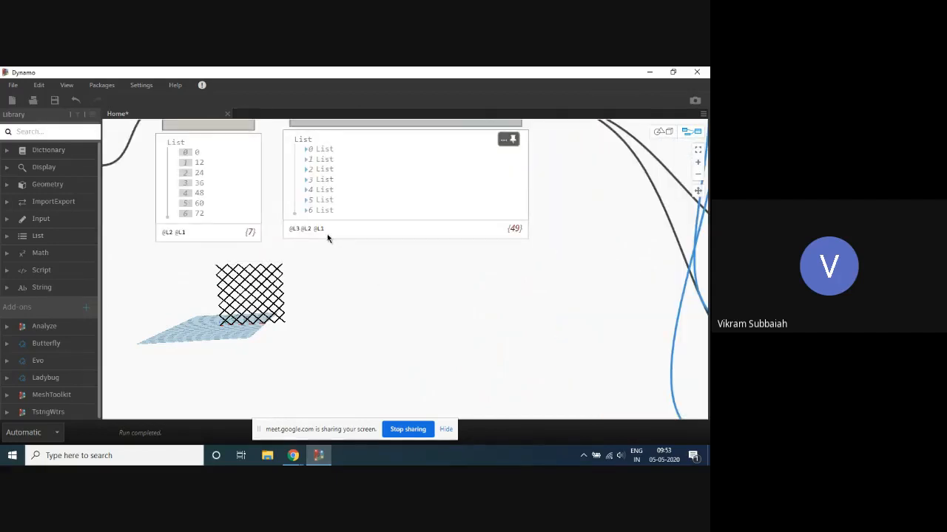
left_click(306, 150)
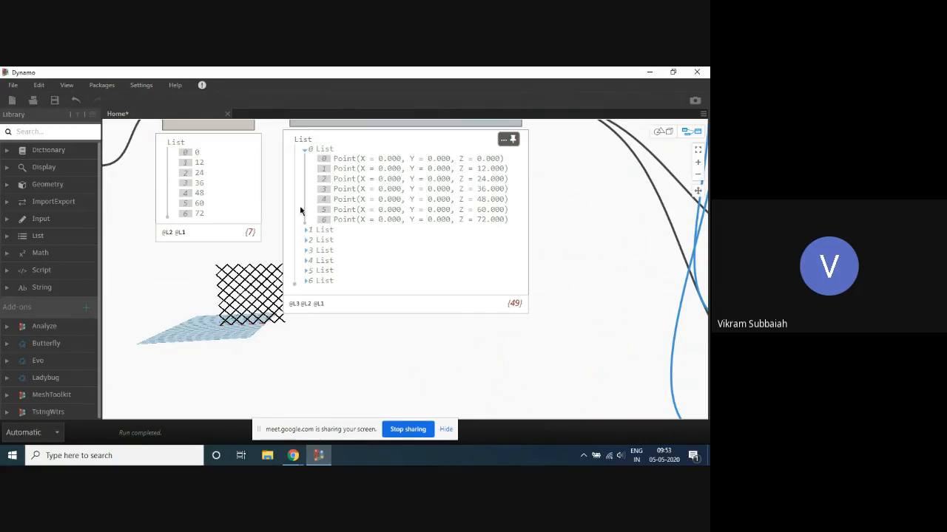
- Collapse sublist 0 in the point grid's output preview and change the Point.ByCoordinates Z argument to b<2>
left_click(305, 150)
scroll(380, 353, "down", 3)
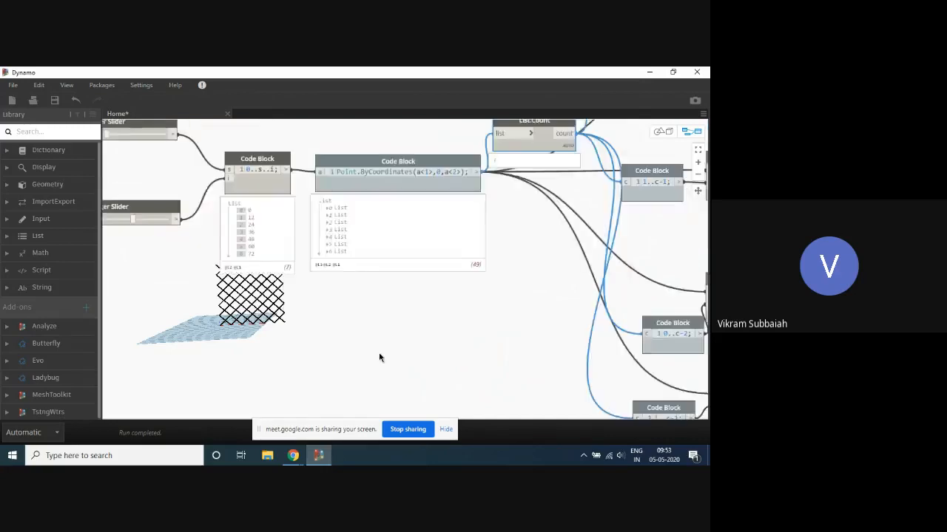
scroll(444, 221, "up", 2)
scroll(442, 211, "down", 3)
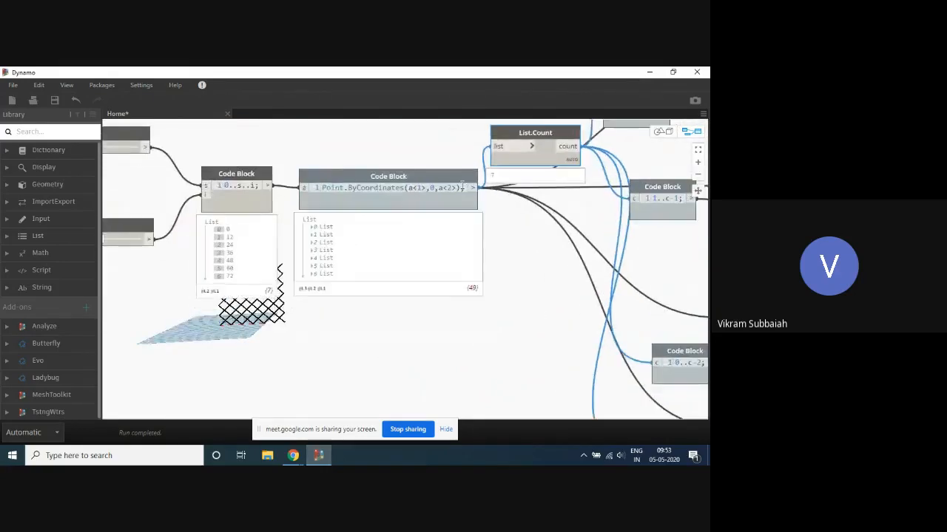
scroll(441, 187, "up", 2)
double_click(440, 186)
type("b")
left_click(405, 365)
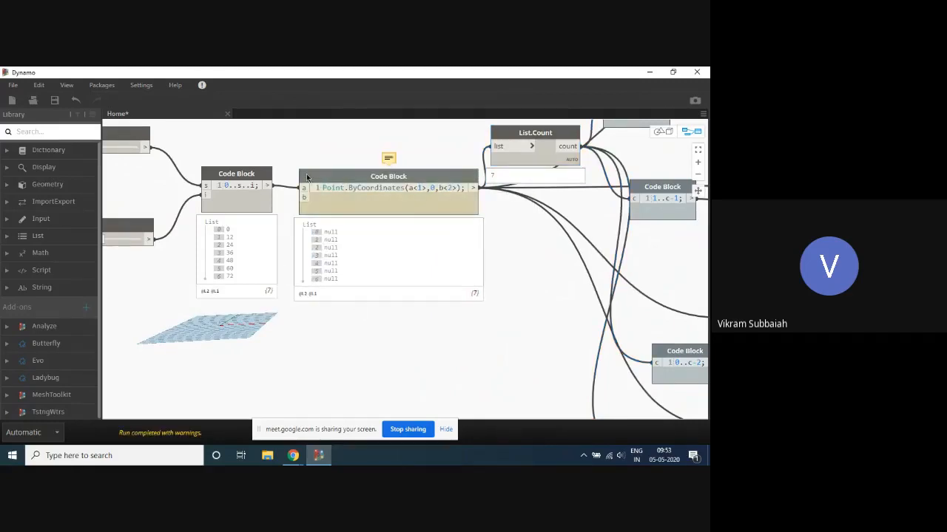
- Duplicate the 0..s..i range code block, keeping its slider connections, and place the copy below the original
scroll(306, 174, "down", 2)
left_click(254, 175)
left_click_drag(252, 174, 257, 310, "alt")
scroll(217, 331, "up", 2)
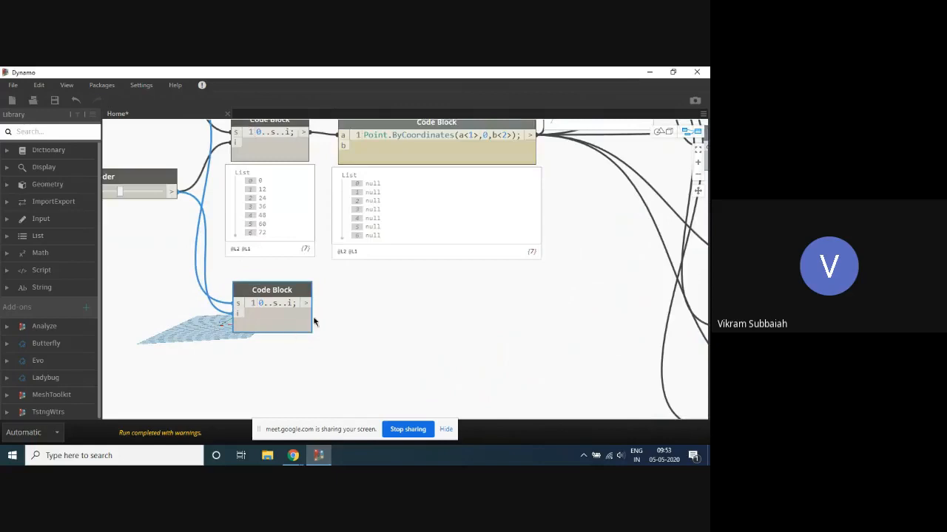
left_click(304, 343)
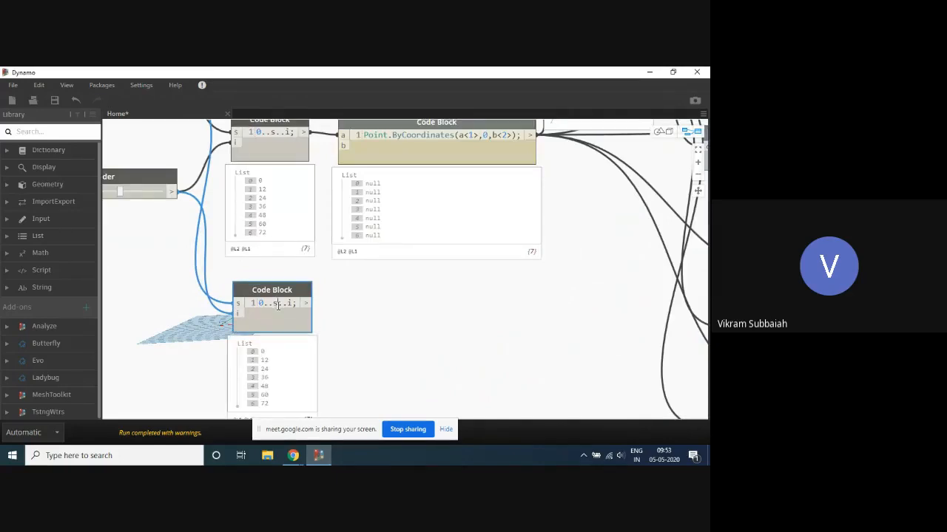
- Change the copied range code block to 0..s-2..i and connect its output to input b of the Point.ByCoordinates code block
double_click(278, 306)
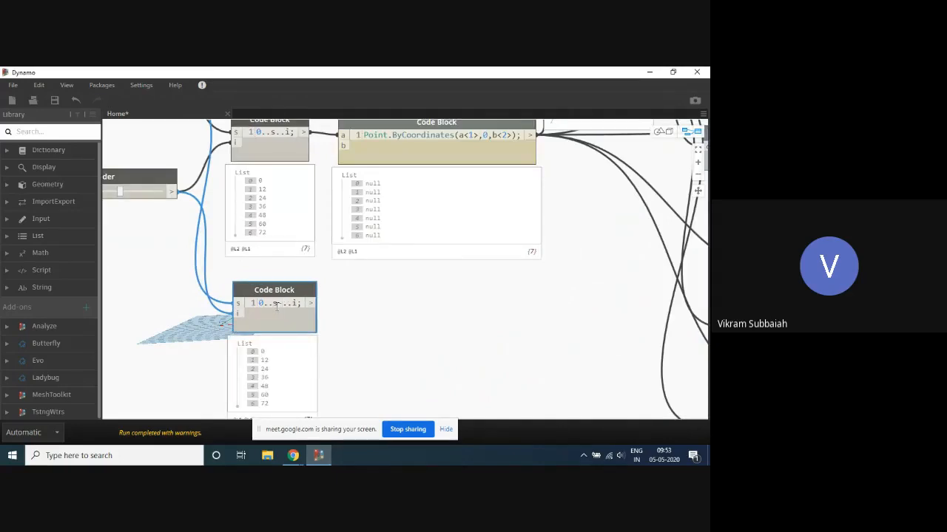
type("-2")
left_click_drag(312, 303, 343, 145)
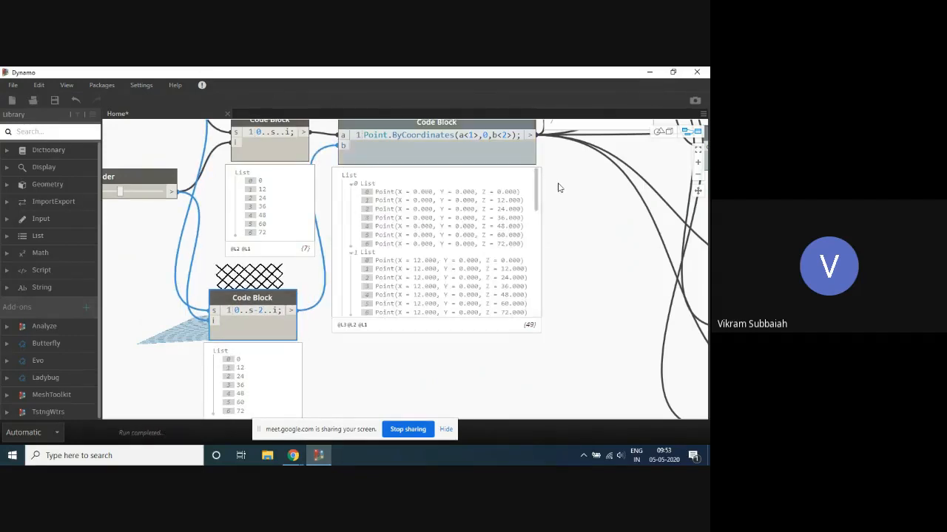
- Collapse sublists 0 through 6 in the Point.ByCoordinates output preview to review the outer list structure
scroll(560, 188, "down", 1)
scroll(577, 330, "up", 2)
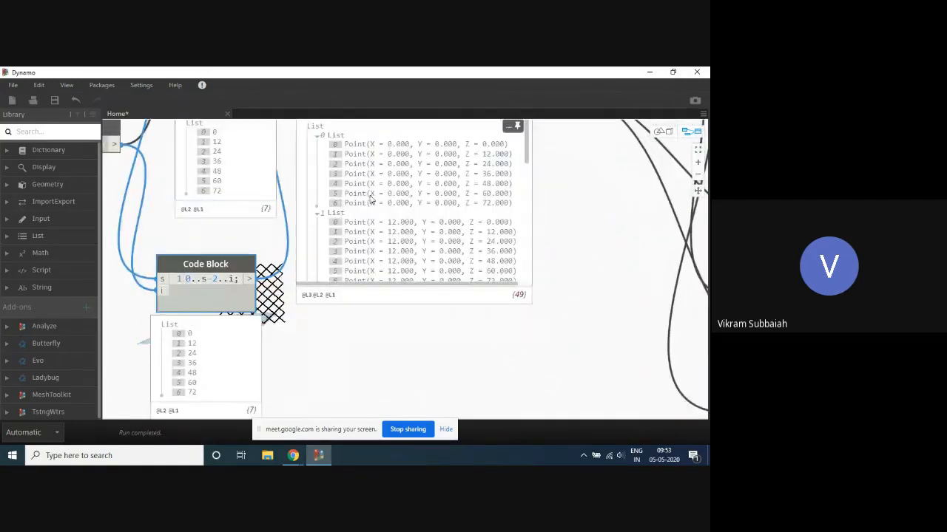
scroll(573, 285, "down", 1)
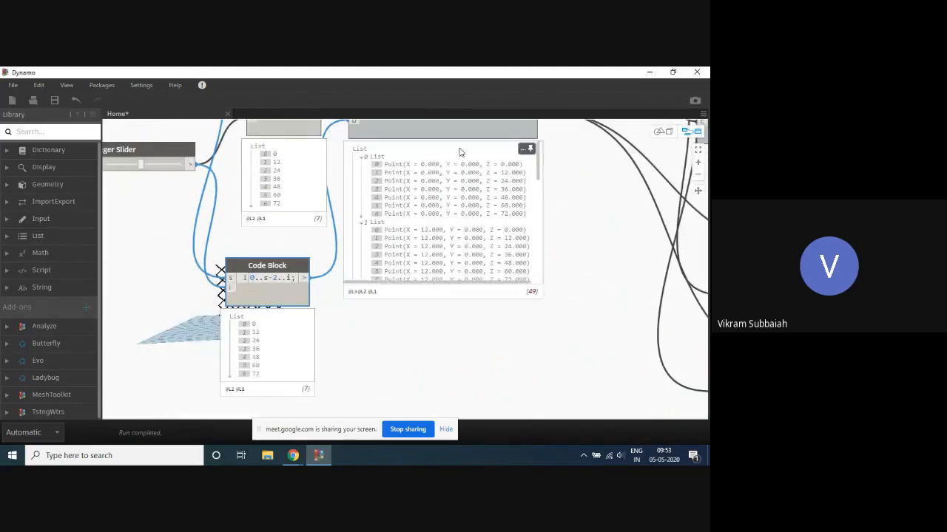
left_click(363, 157)
left_click(362, 165)
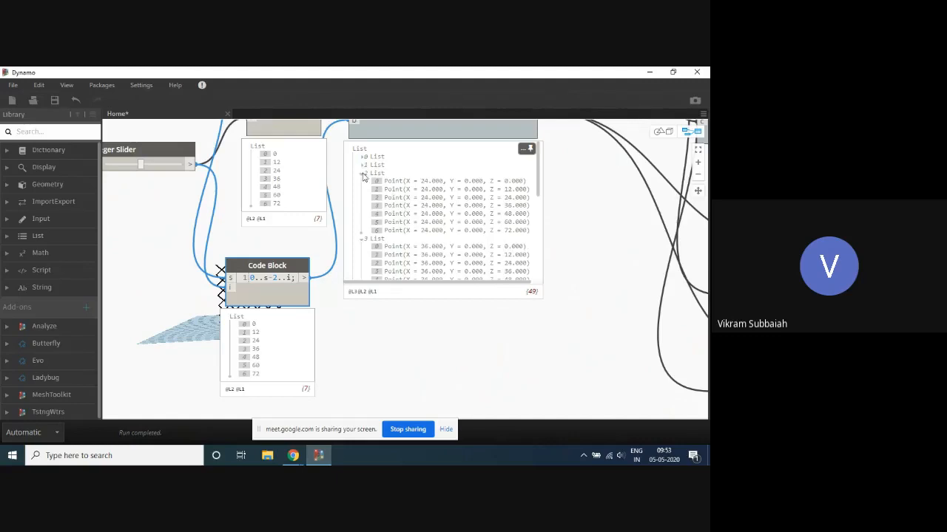
left_click(363, 173)
left_click(362, 182)
left_click(363, 190)
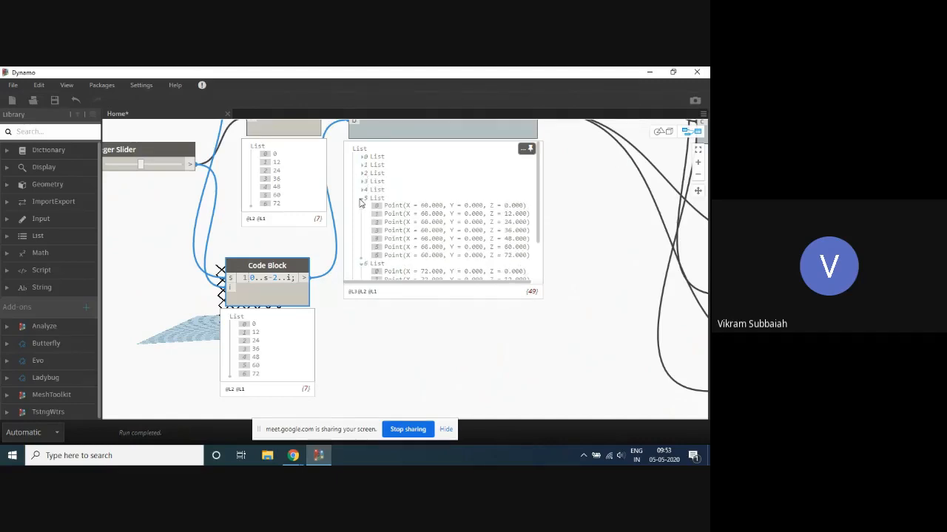
left_click(362, 198)
left_click(363, 206)
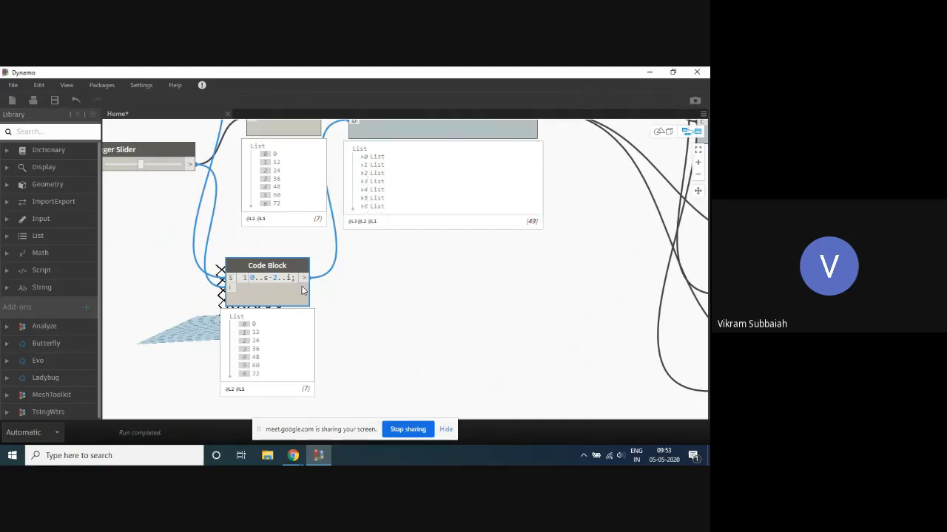
- Select the Point.ByCoordinates code block and shift it slightly between the range code blocks and List.Count
scroll(332, 302, "down", 3)
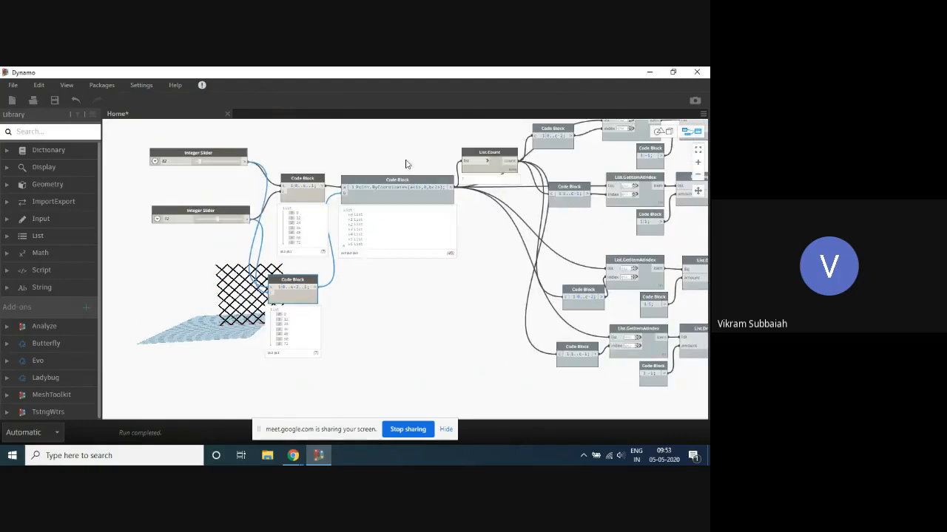
scroll(399, 181, "up", 3)
left_click(437, 174)
left_click_drag(437, 171, 444, 183)
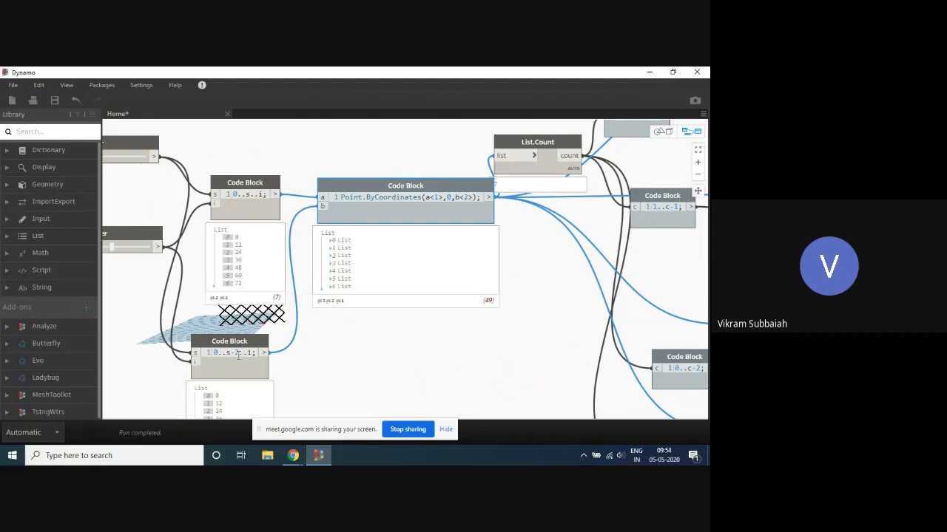
- Change the end value of the lower range code block so it reads 0..s-10..i
scroll(238, 355, "down", 5)
scroll(350, 317, "up", 4)
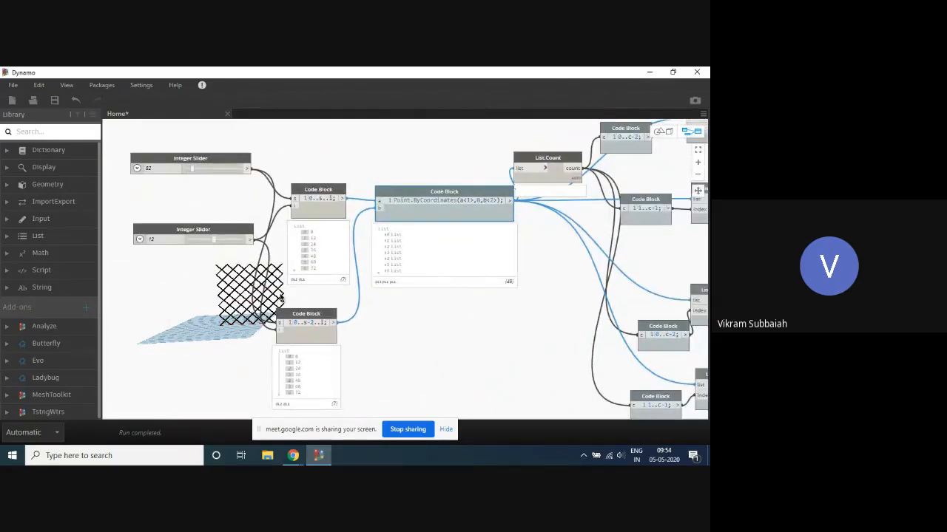
scroll(372, 342, "up", 2)
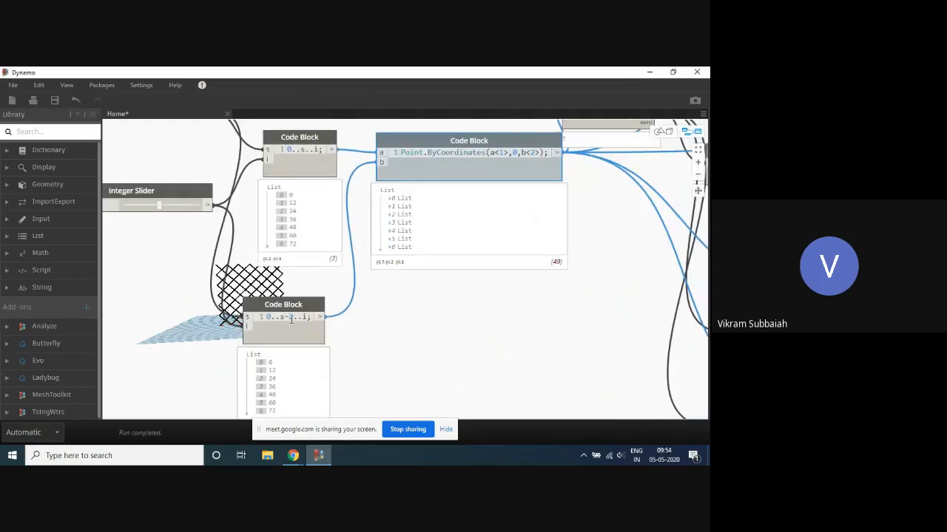
scroll(383, 330, "down", 2)
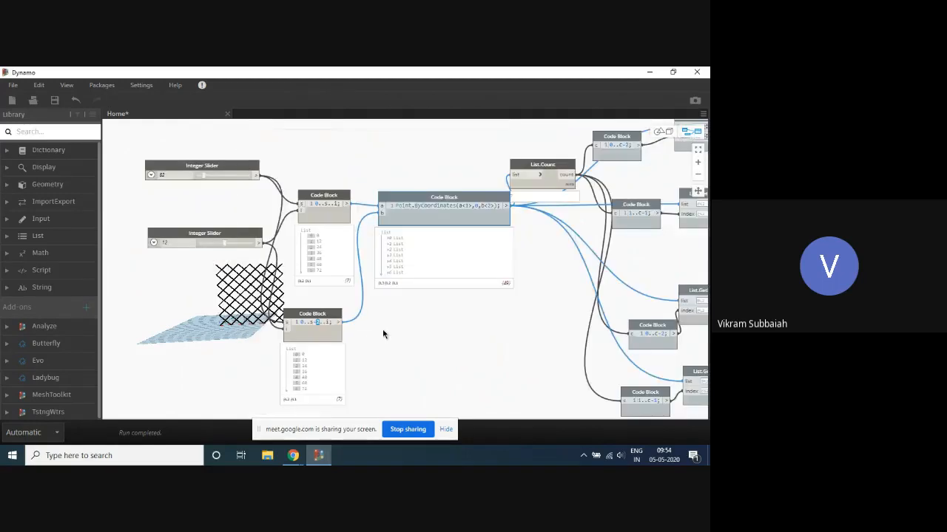
type("10")
mouse_move(459, 285)
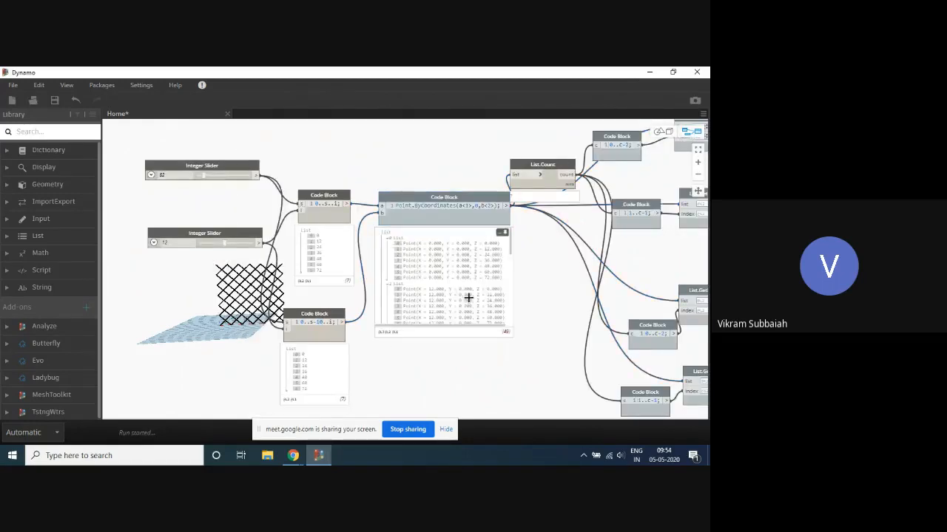
- Move the Point.ByCoordinates code block slightly lower in the graph to separate it from the List.Count preview
scroll(526, 284, "up", 1)
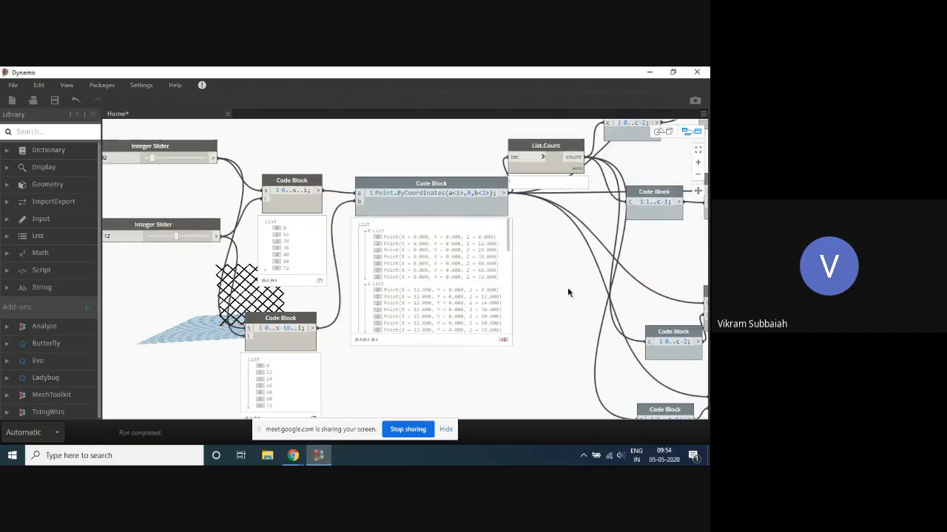
scroll(568, 293, "up", 1)
left_click_drag(491, 218, 506, 184)
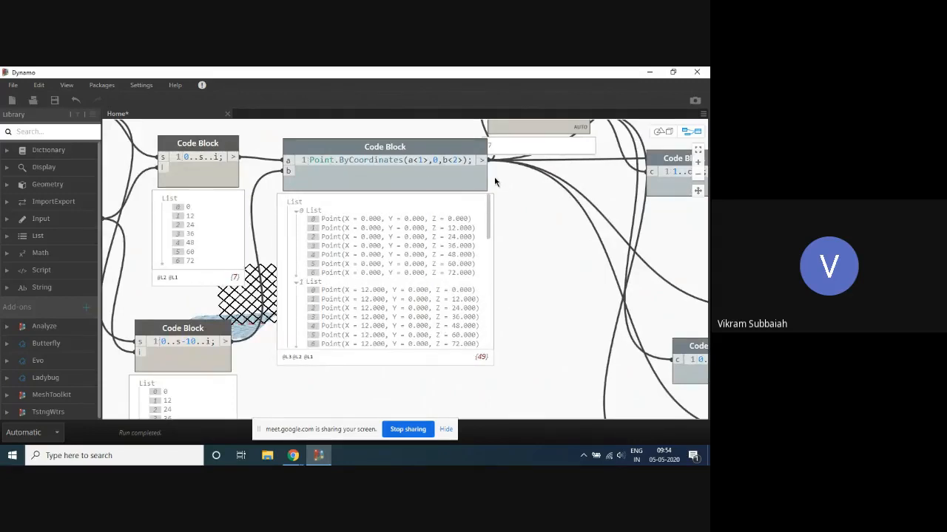
left_click_drag(423, 178, 433, 205)
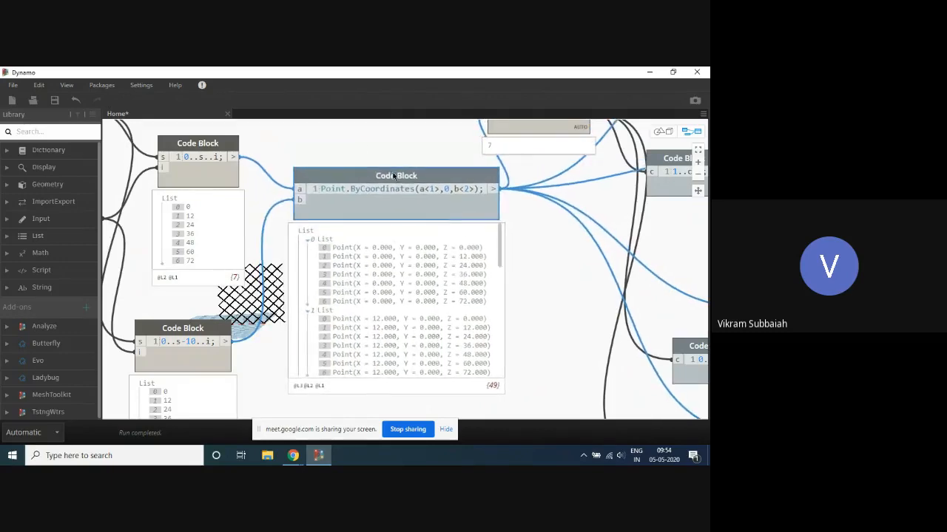
scroll(359, 156, "down", 3)
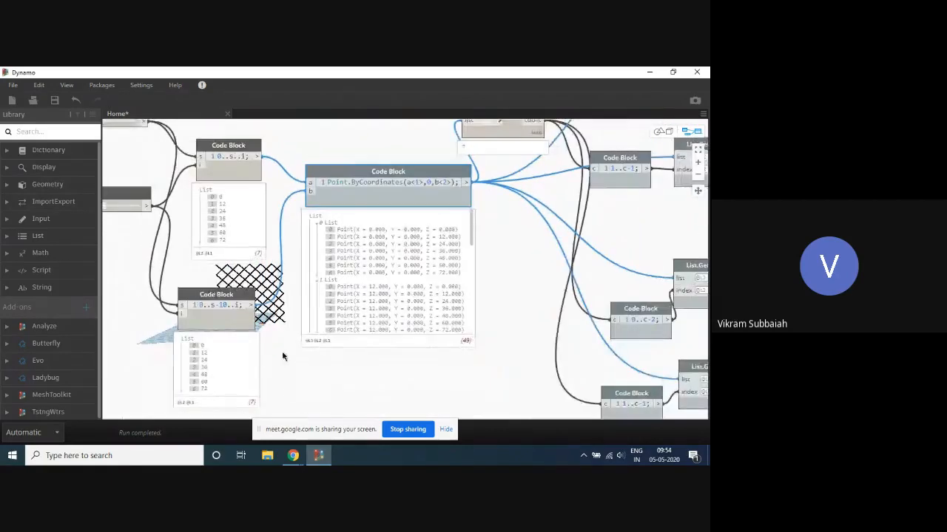
- Change the step value of the lower range code block so it reads 0..s-10..i-3
middle_click_drag(267, 321, 288, 295)
scroll(284, 297, "up", 3)
scroll(284, 297, "down", 4)
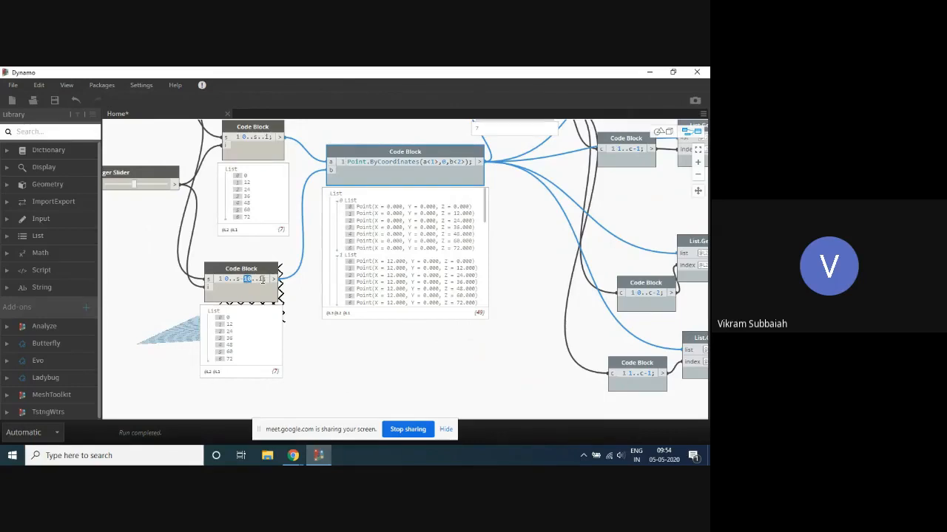
scroll(279, 268, "down", 1)
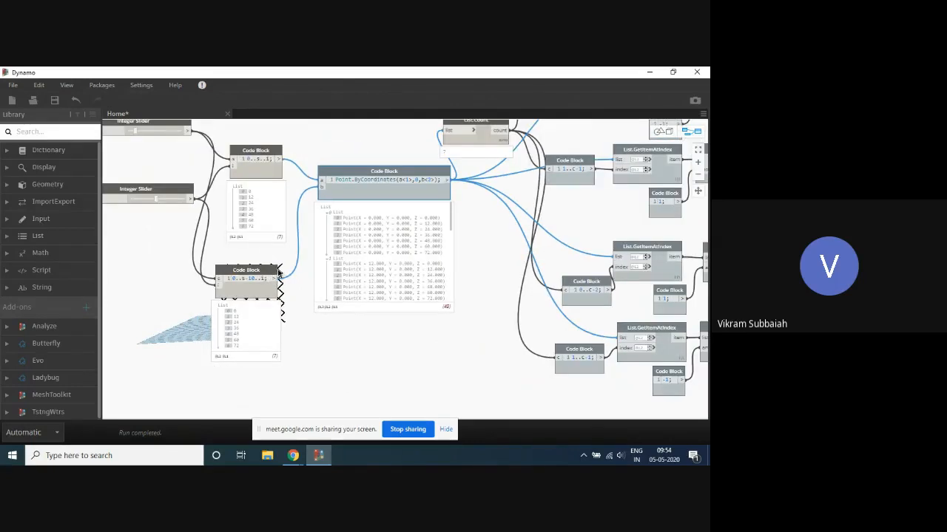
type("-")
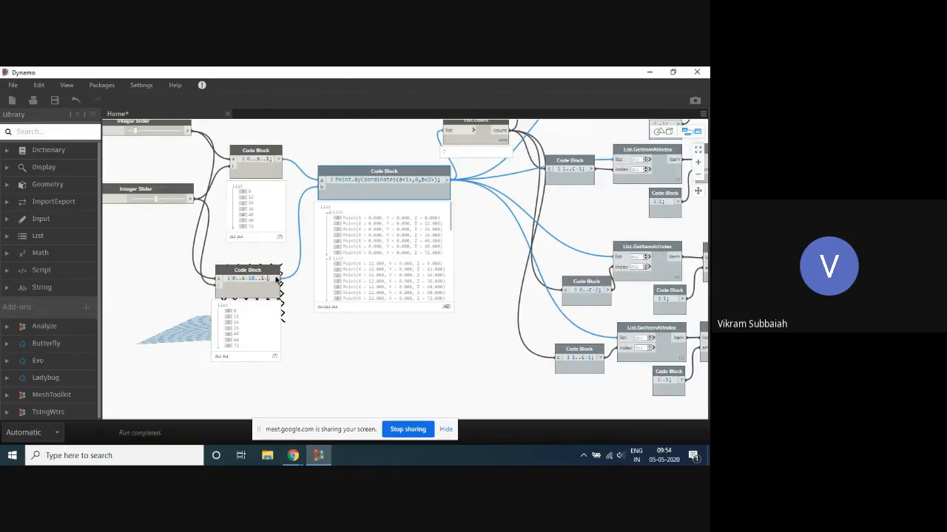
scroll(277, 280, "down", 1)
scroll(281, 279, "up", 3)
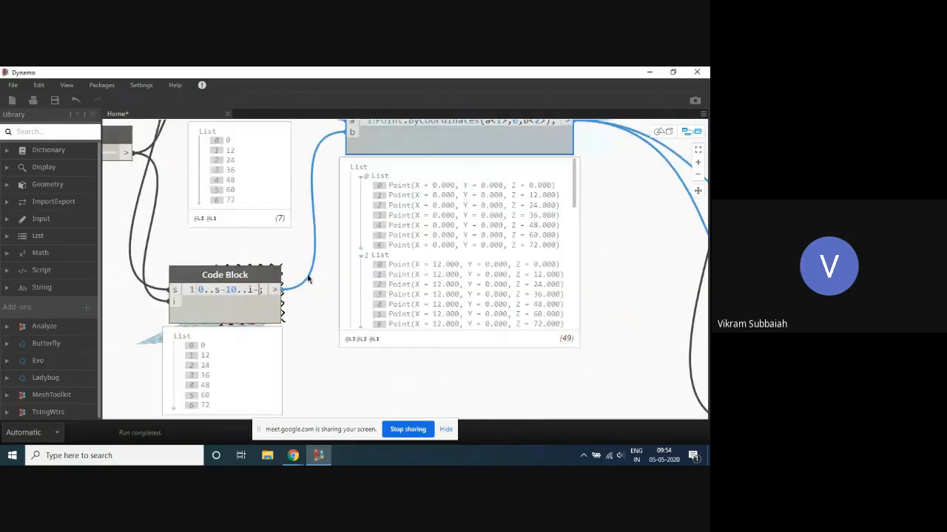
type("3")
left_click(310, 281)
- Compare the output list of the lower range code block with that of the original 0..s..i code block
scroll(318, 251, "down", 1)
scroll(327, 263, "up", 1)
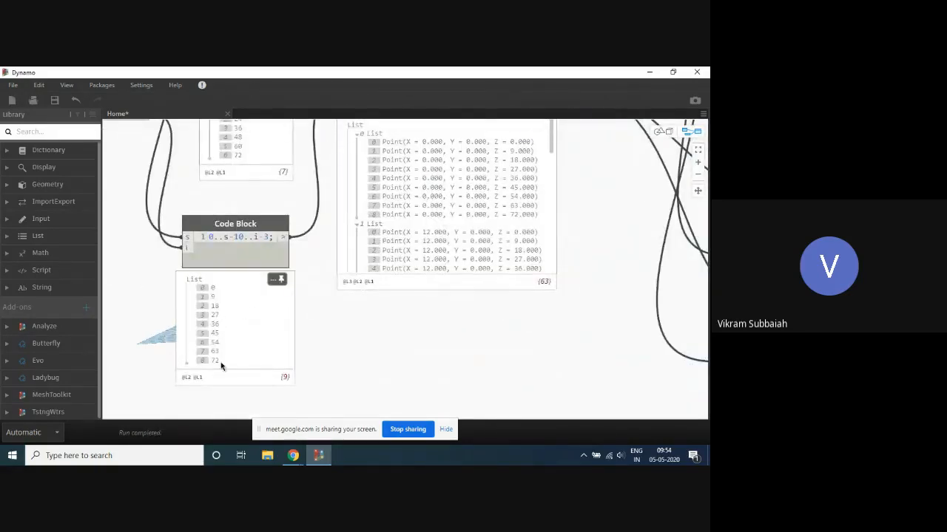
scroll(312, 313, "down", 2)
scroll(273, 266, "up", 1)
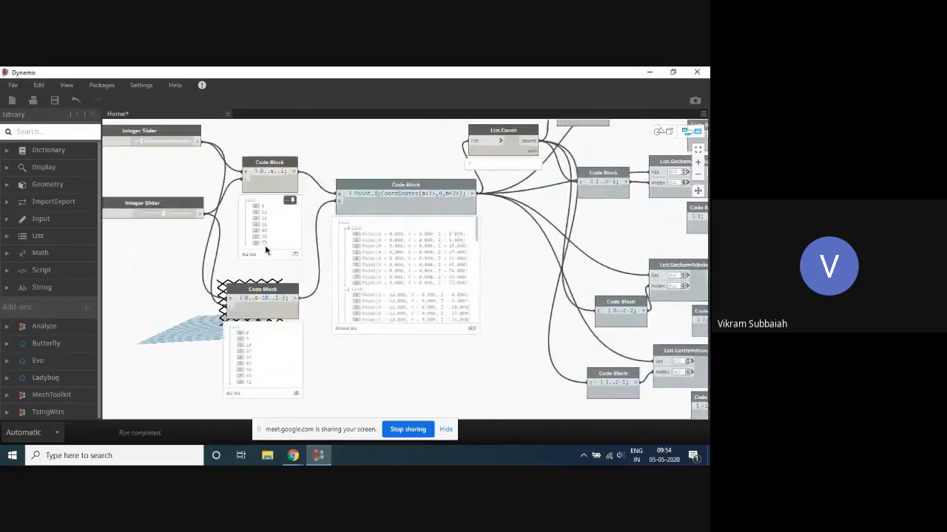
middle_click_drag(320, 278, 285, 258)
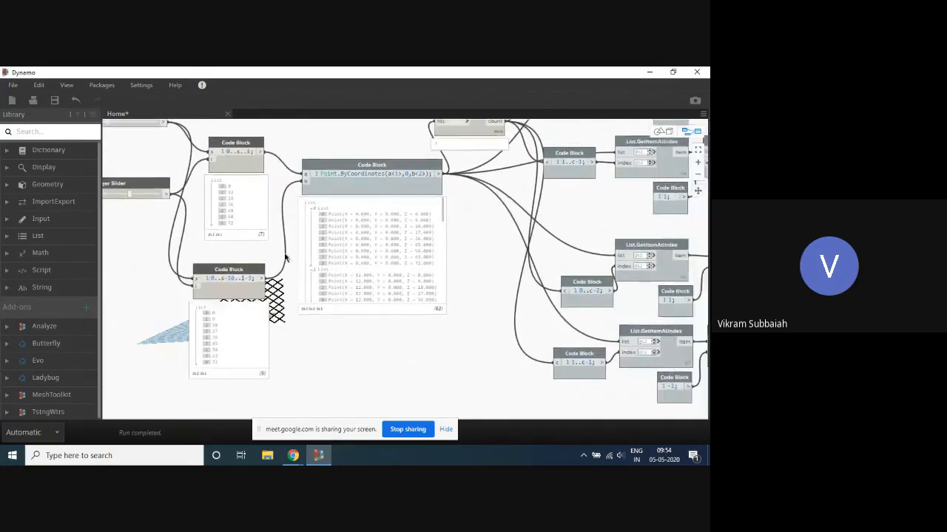
- Collapse sublists 0 through 6 in the point grid's output preview and reopen only sublist 0 to inspect its points
scroll(285, 258, "up", 3)
left_click(253, 186)
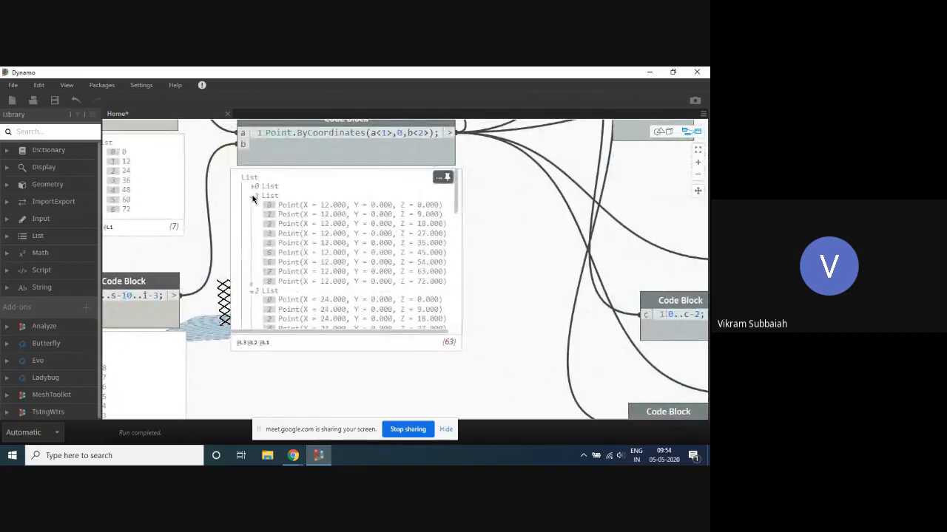
left_click(252, 196)
left_click(253, 205)
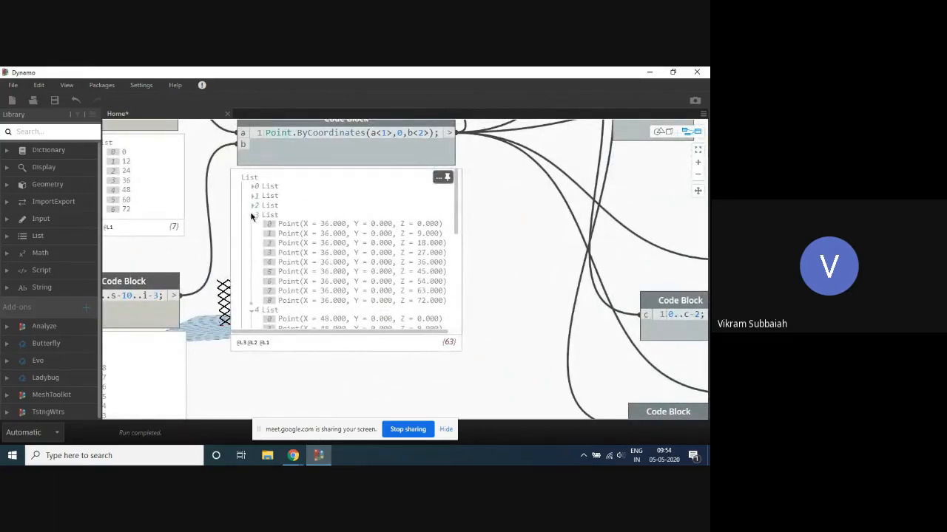
left_click(251, 216)
left_click(252, 225)
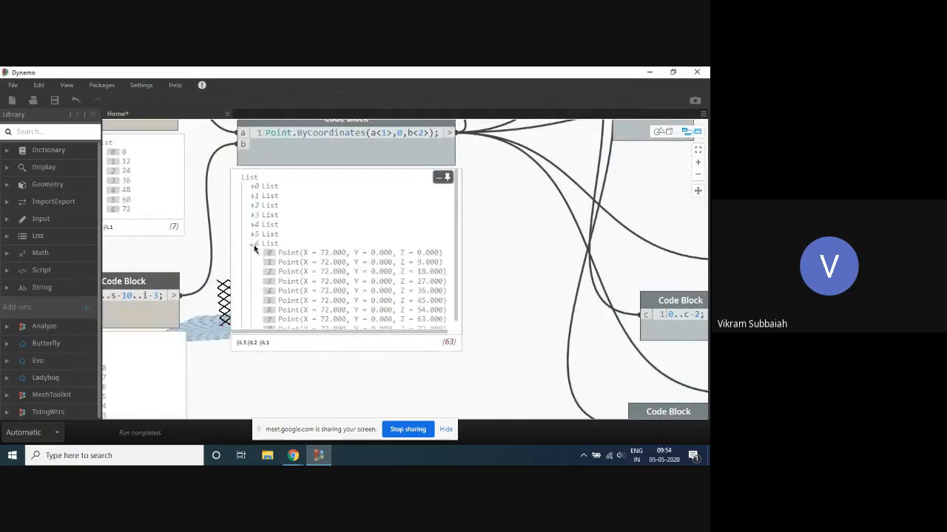
left_click(253, 244)
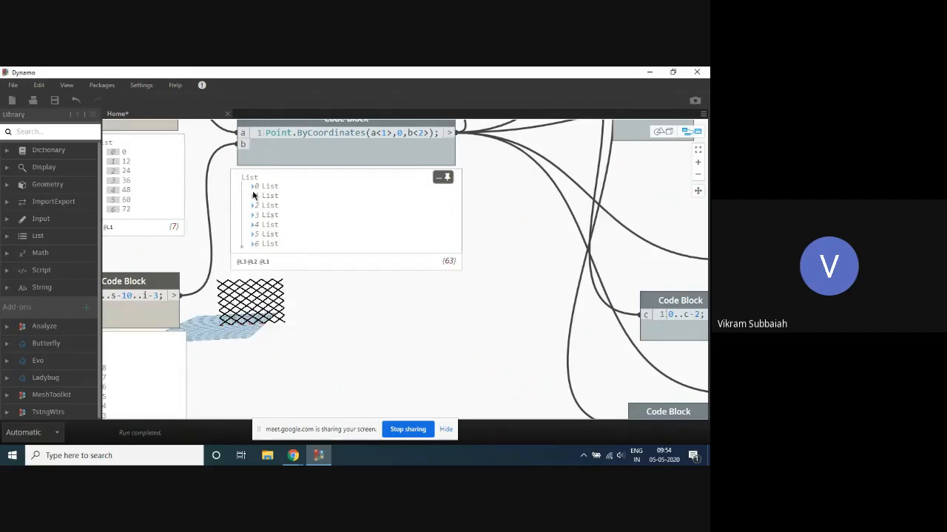
left_click(253, 186)
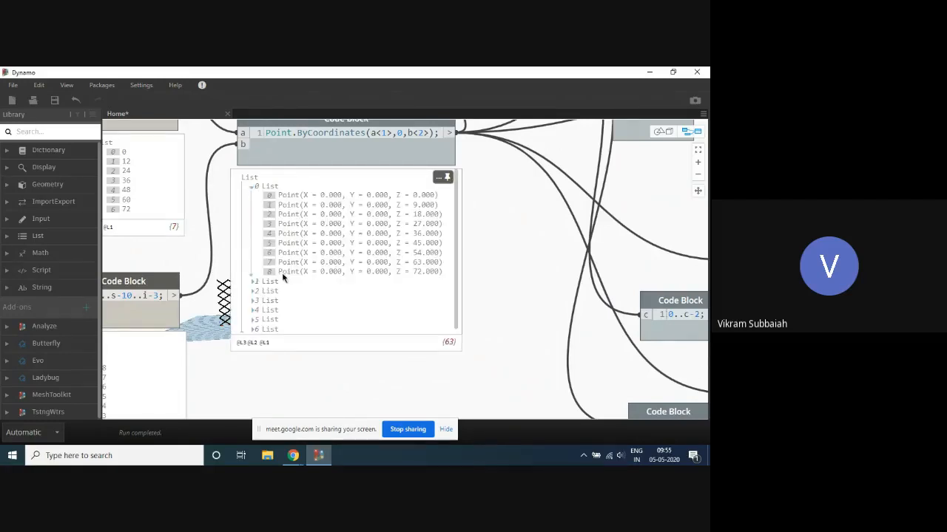
scroll(532, 185, "down", 5)
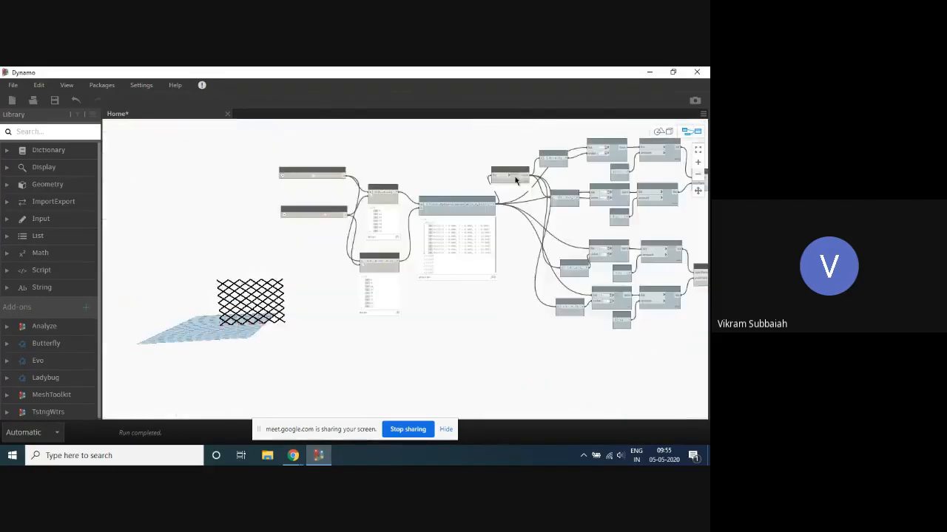
- Examine the List.Count preview beside the point grid's sublists, and orbit the 3D diagrid for a closer look at its geometry
scroll(495, 213, "up", 4)
scroll(495, 213, "down", 4)
scroll(538, 195, "up", 5)
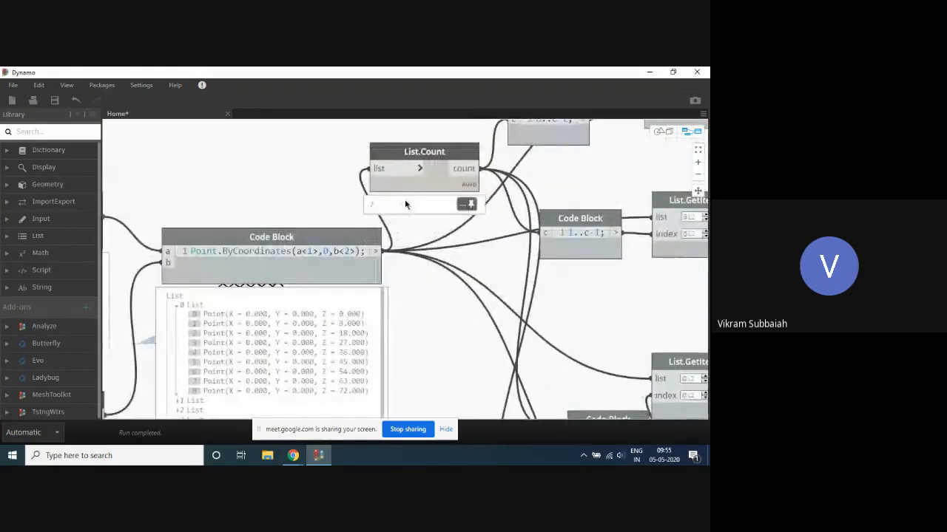
scroll(350, 176, "down", 3)
scroll(351, 176, "down", 2)
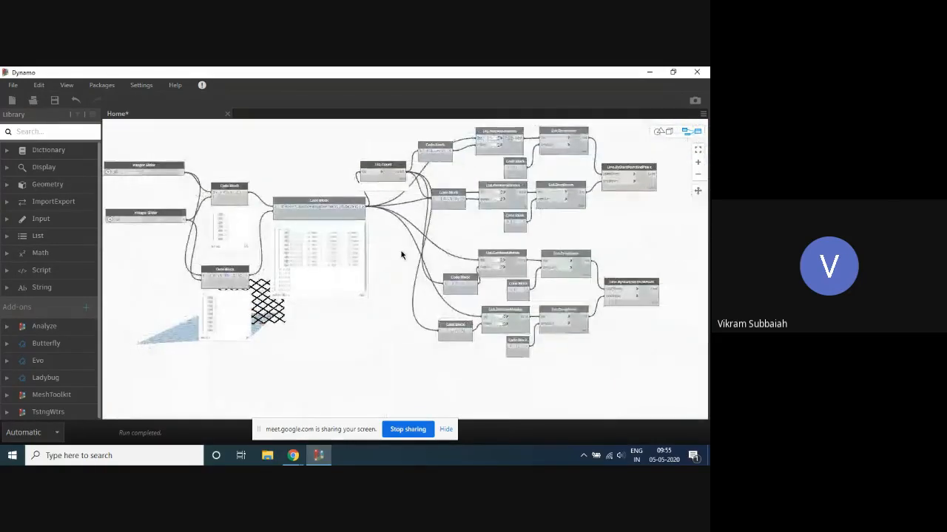
scroll(405, 255, "down", 3)
scroll(416, 252, "up", 3)
middle_click_drag(378, 230, 351, 180)
key("ctrl+b")
mouse_move(301, 273)
right_mouse_down()
mouse_move(324, 269)
mouse_move(296, 293)
mouse_move(328, 254)
mouse_move(352, 264)
mouse_move(346, 274)
right_mouse_up()
key("ctrl+b")
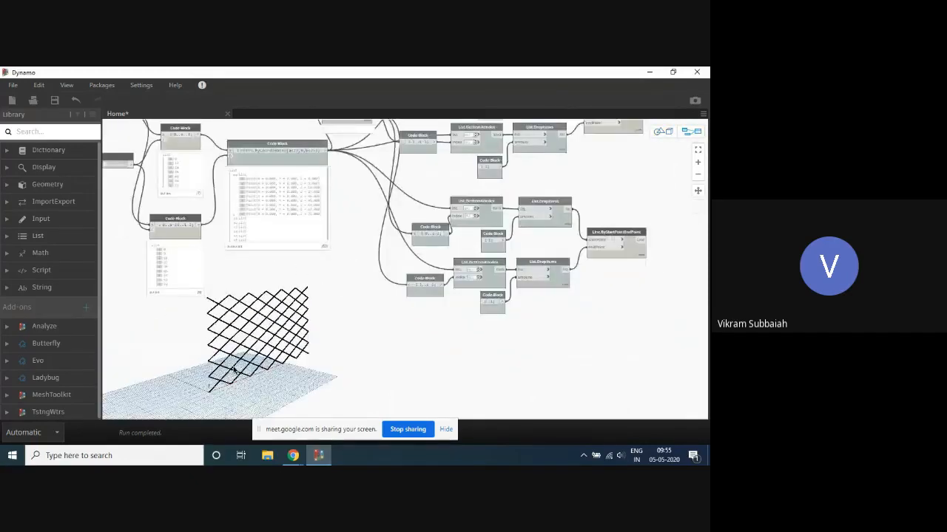
- Trace the wires from the Point.ByCoordinates code block through the List.GetItemAtIndex and List.DropItems nodes to the line nodes
scroll(441, 235, "up", 2)
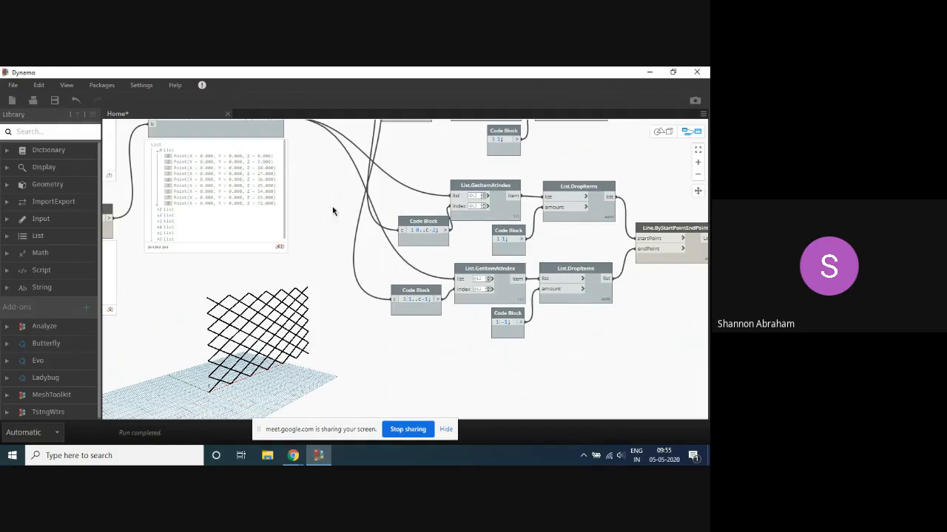
middle_click_drag(323, 212, 348, 235)
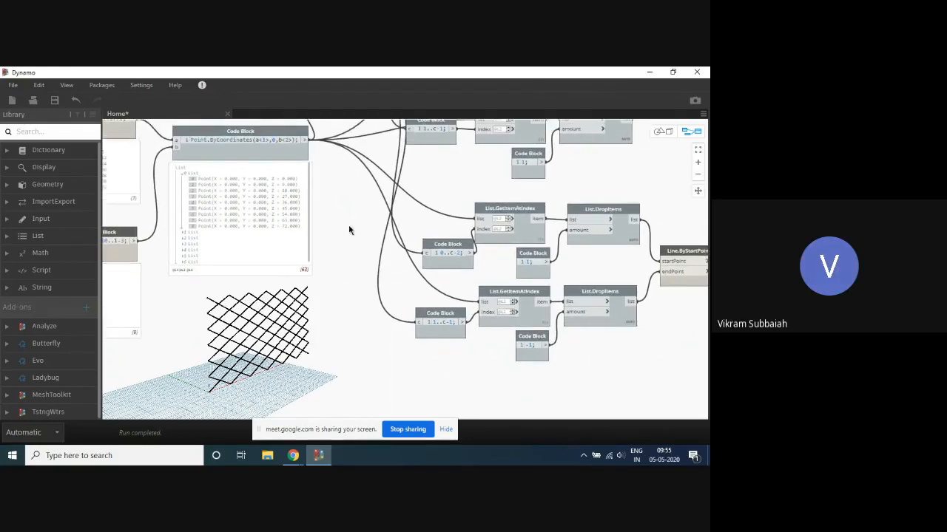
scroll(355, 205, "down", 4)
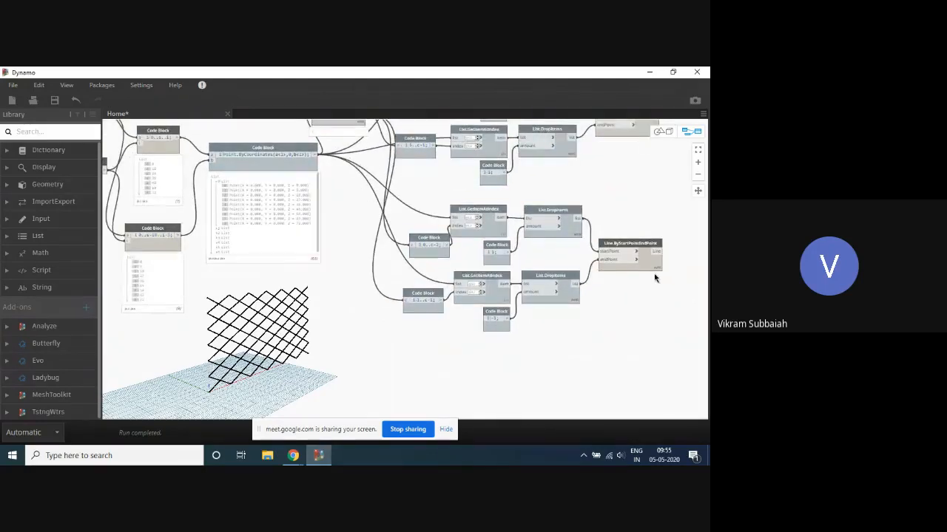
scroll(411, 271, "up", 2)
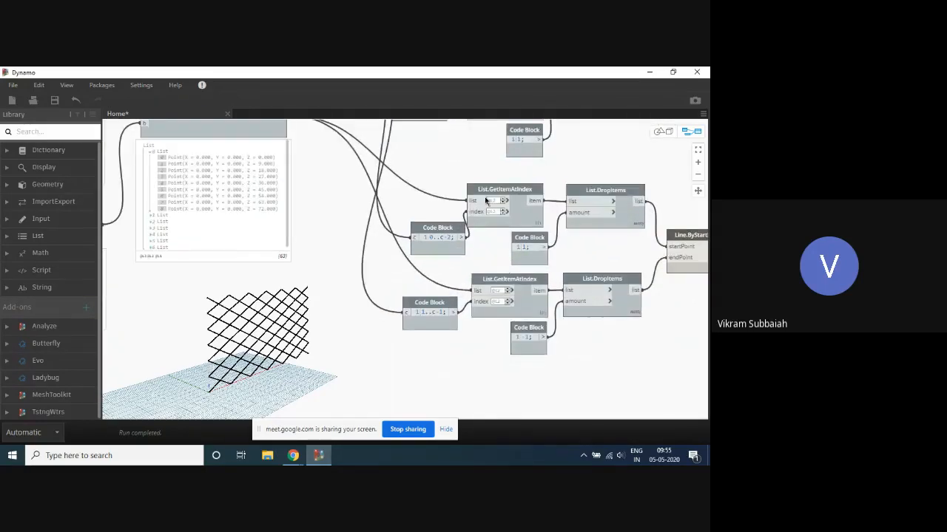
scroll(432, 289, "down", 3)
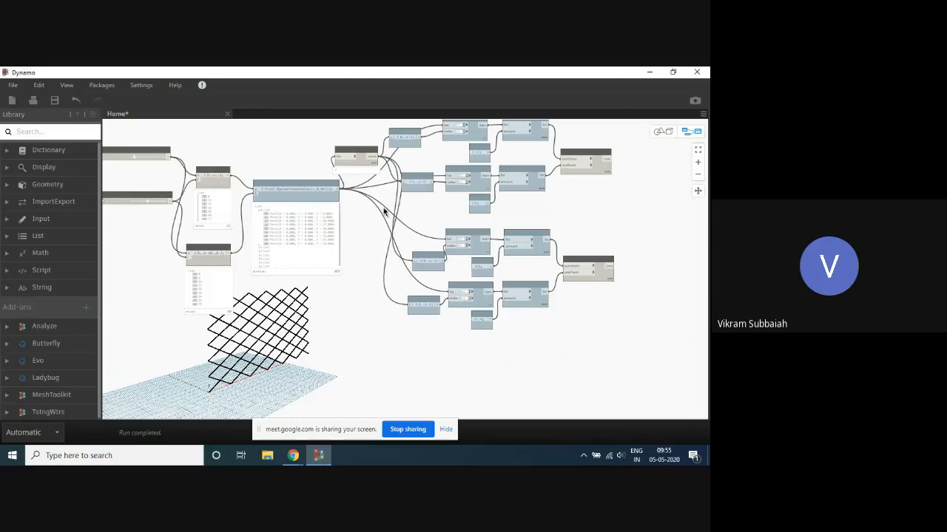
scroll(350, 205, "up", 3)
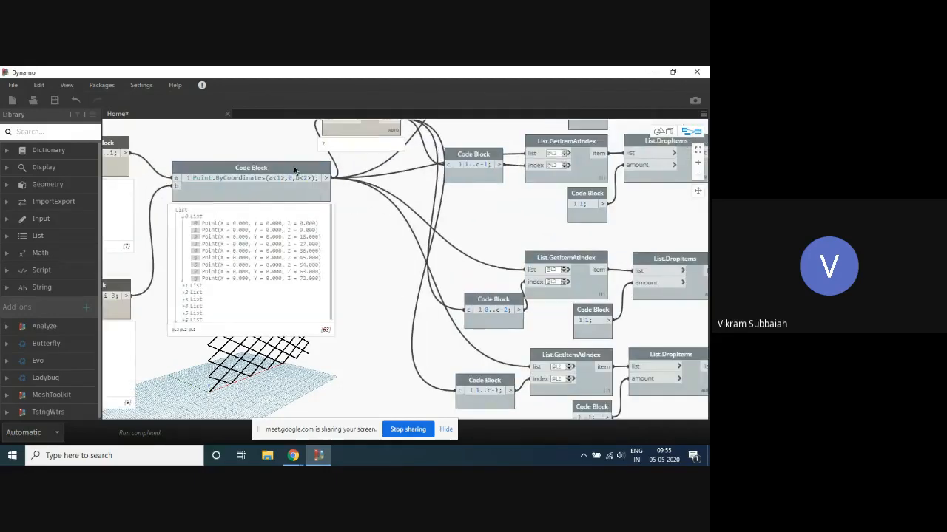
scroll(346, 180, "down", 3)
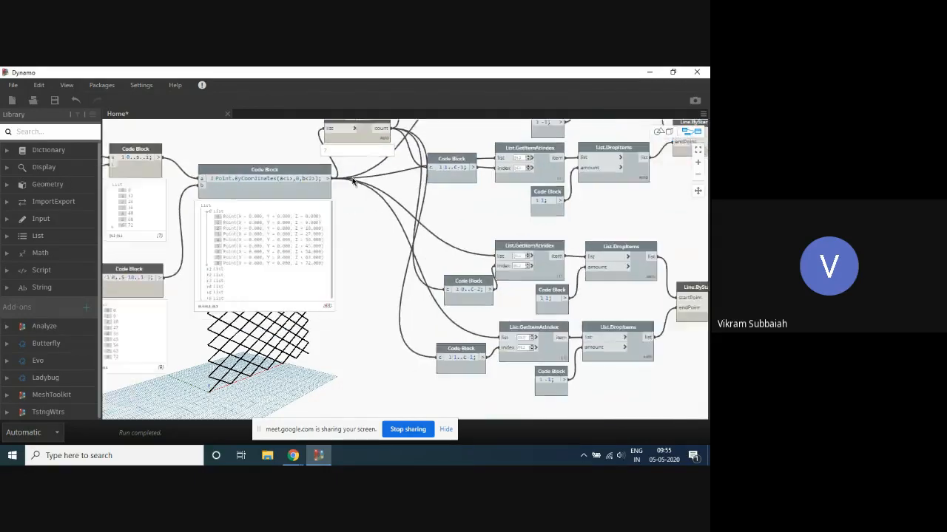
scroll(363, 186, "up", 2)
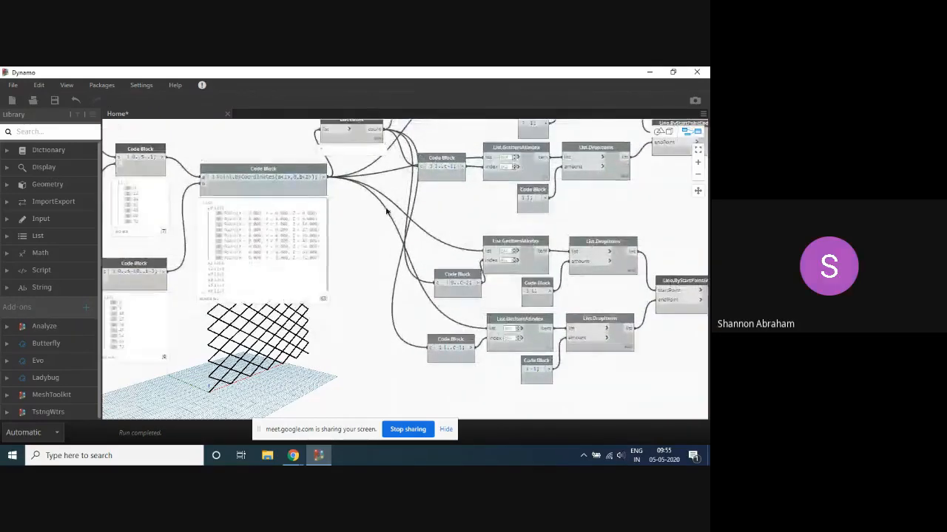
scroll(389, 211, "down", 1)
scroll(157, 252, "up", 3)
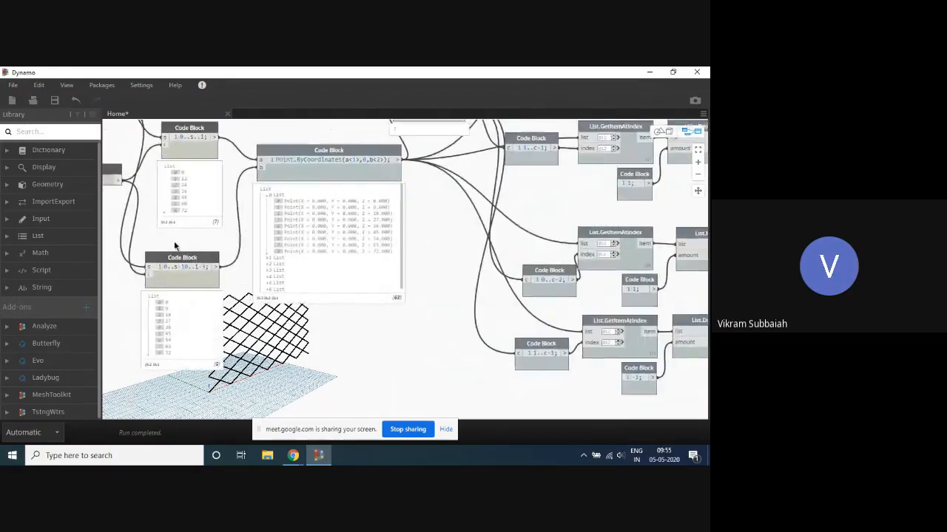
- Duplicate the interval slider set to 12 and place the copy beside the lower range code block
middle_click_drag(176, 247, 315, 242)
scroll(211, 219, "up", 1)
left_click(212, 164)
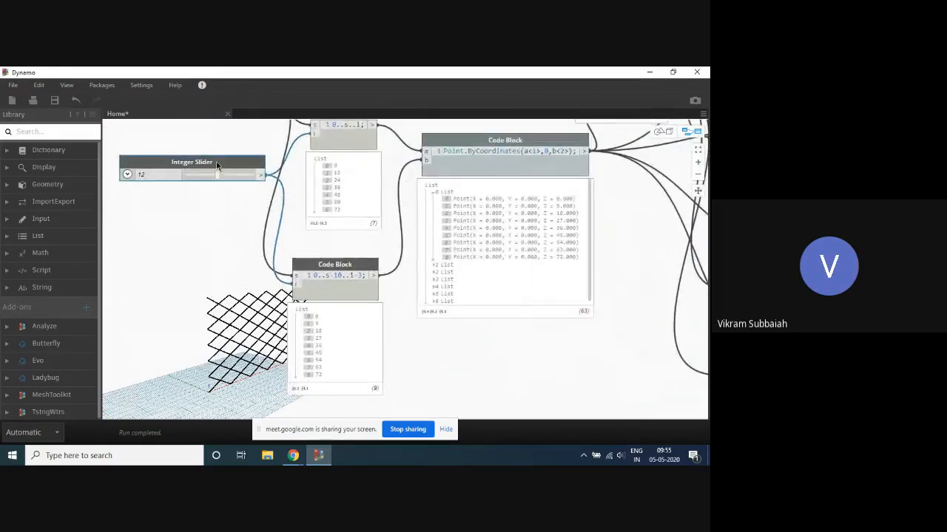
key("ctrl+c")
key("ctrl+v")
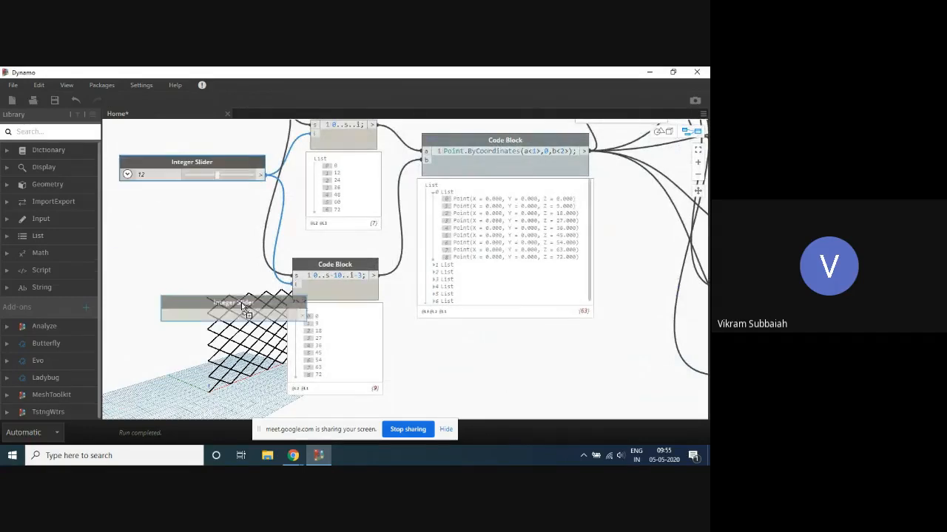
left_click_drag(241, 303, 191, 283)
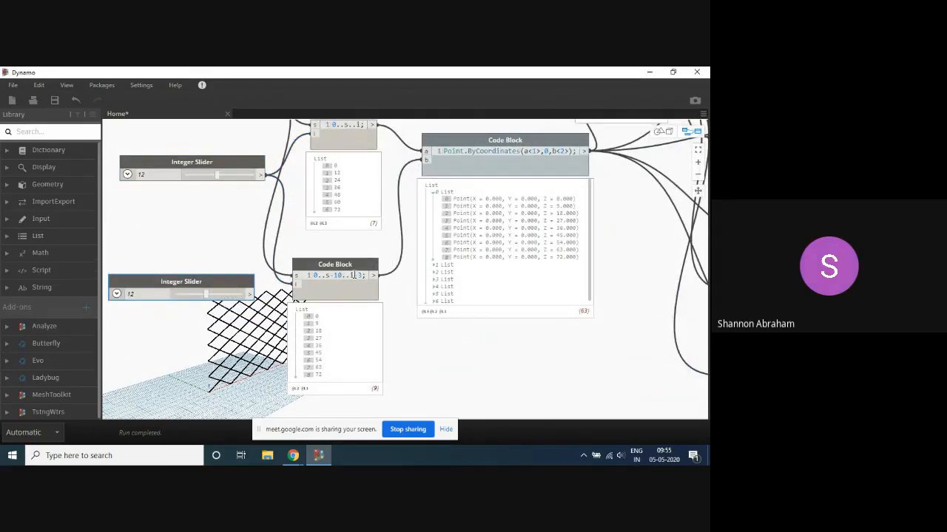
- Change the lower range code block to 0..s-10..i and drive its i input with the copied slider set to 9
left_click_drag(361, 277, 357, 277)
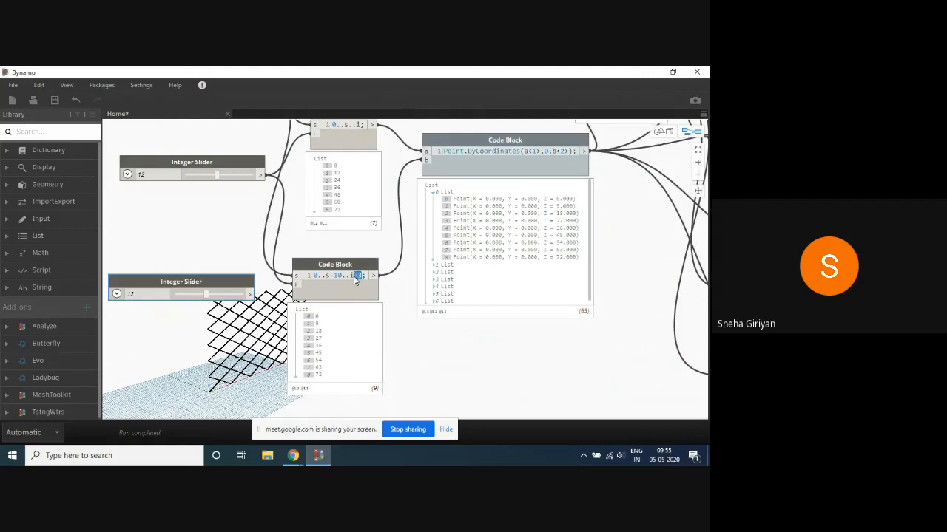
key("BackSpace")
left_click(153, 293)
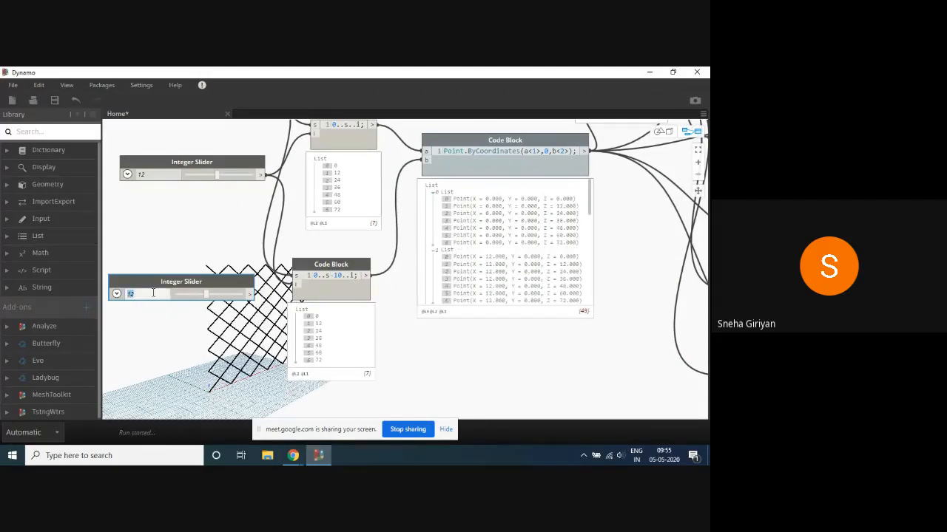
type("9")
key("Return")
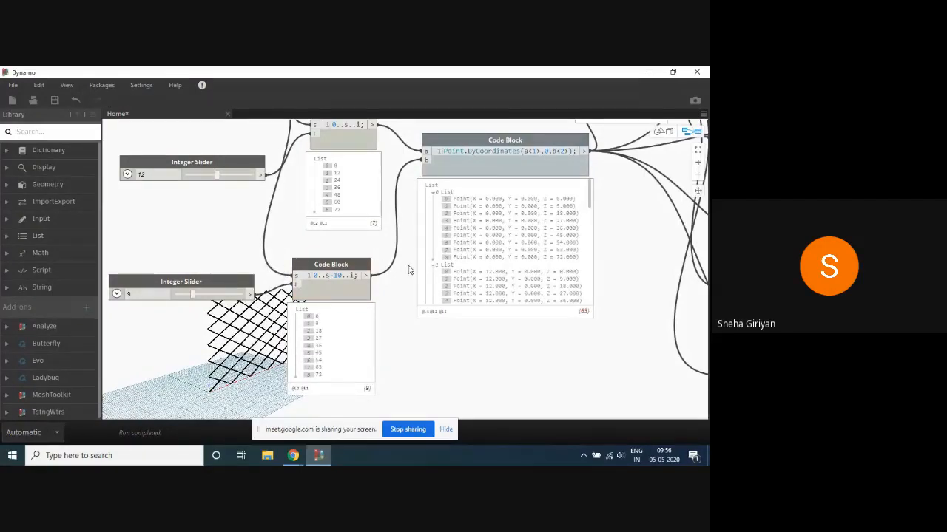
- Review how the three integer sliders feed the two range code blocks and the Point.ByCoordinates code block
scroll(402, 248, "down", 4)
scroll(249, 255, "up", 3)
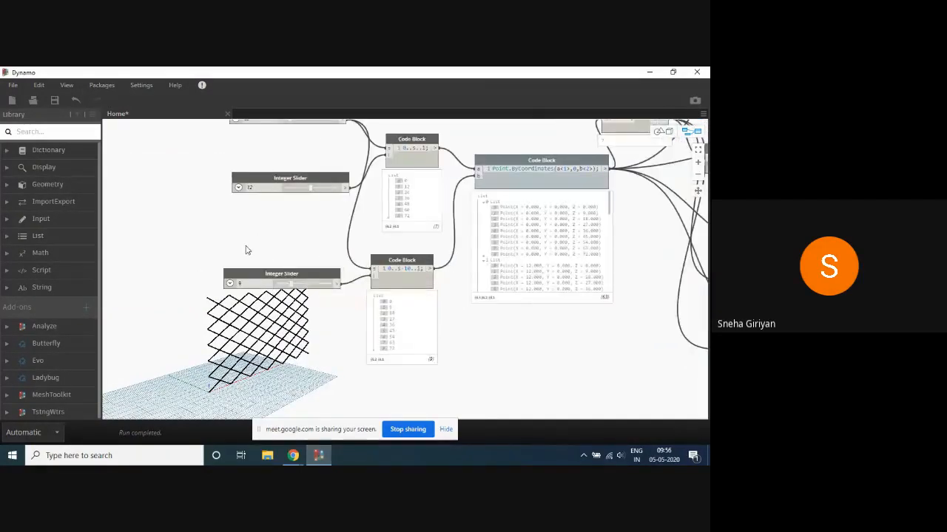
mouse_move(248, 250)
middle_mouse_down()
mouse_move(275, 237)
mouse_move(246, 237)
middle_mouse_up()
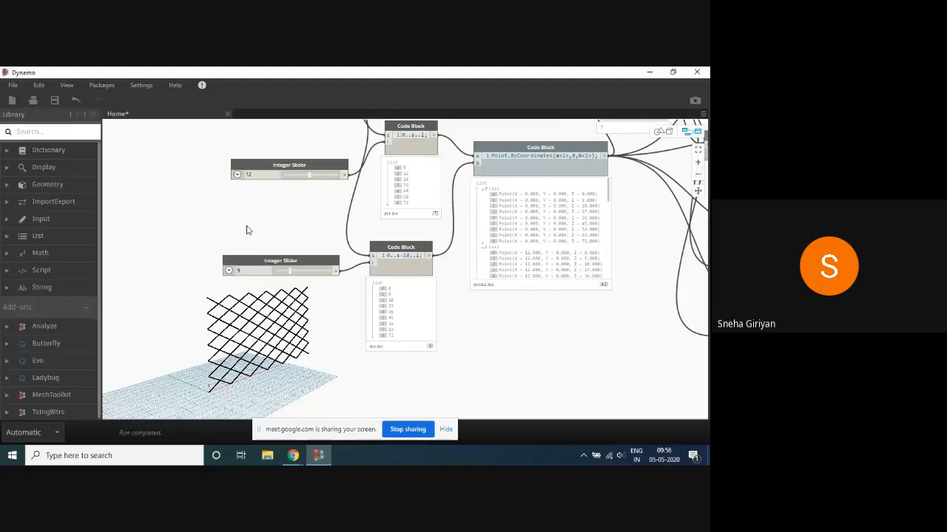
scroll(248, 230, "down", 4)
scroll(406, 180, "up", 5)
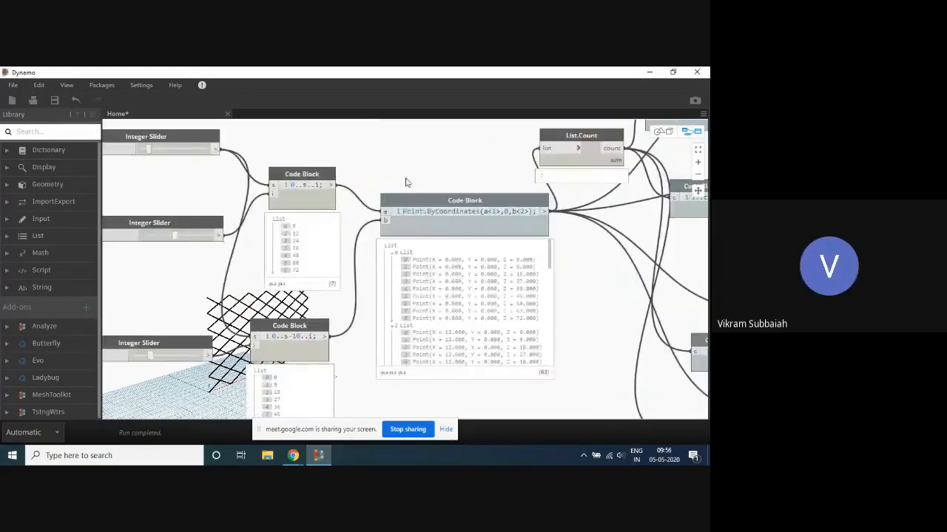
scroll(417, 165, "down", 4)
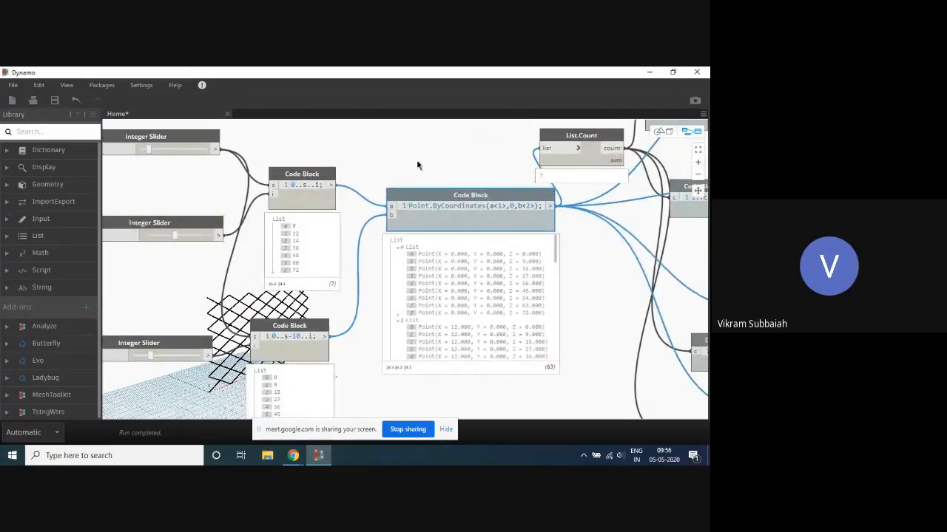
scroll(414, 153, "up", 5)
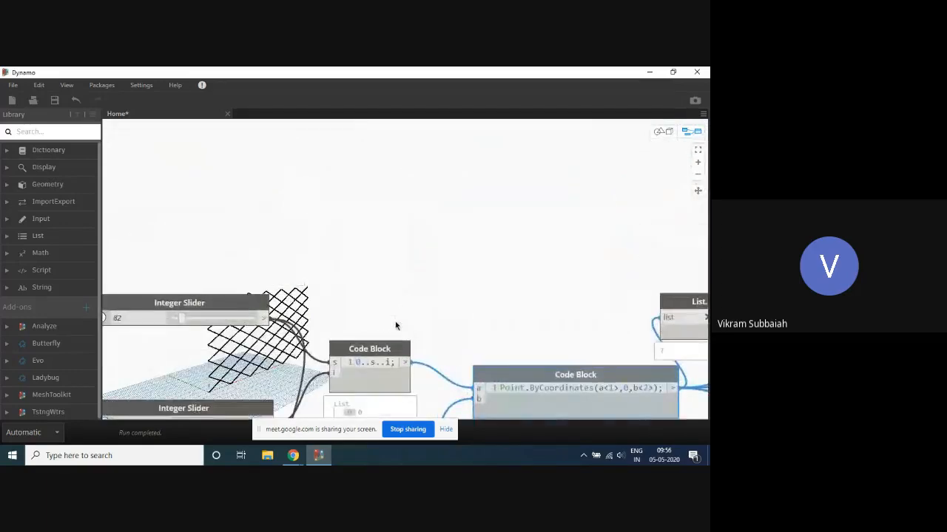
middle_click_drag(380, 239, 346, 220)
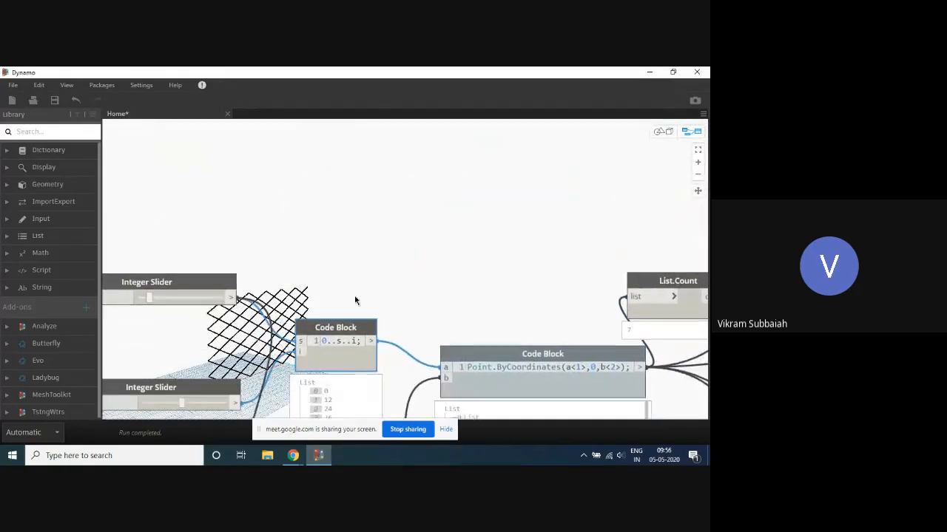
middle_click_drag(432, 291, 565, 129)
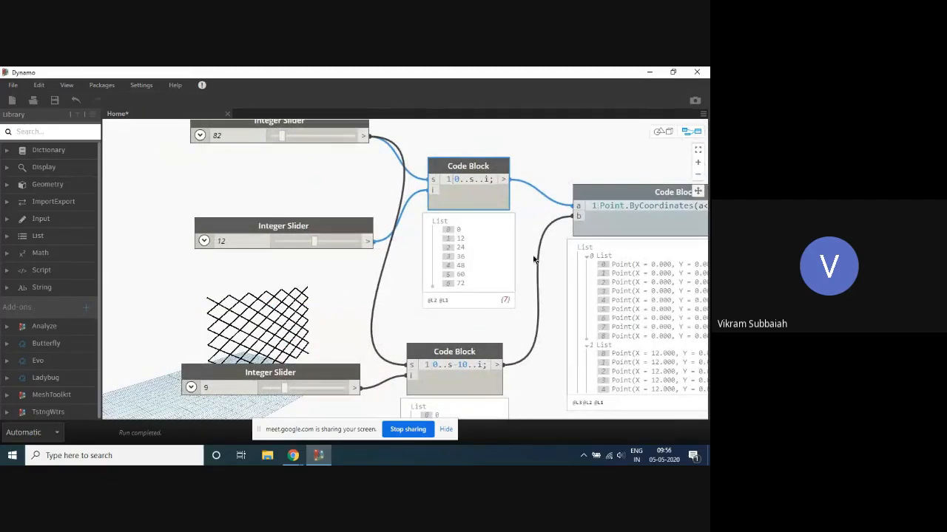
scroll(531, 260, "down", 2)
scroll(460, 144, "down", 2)
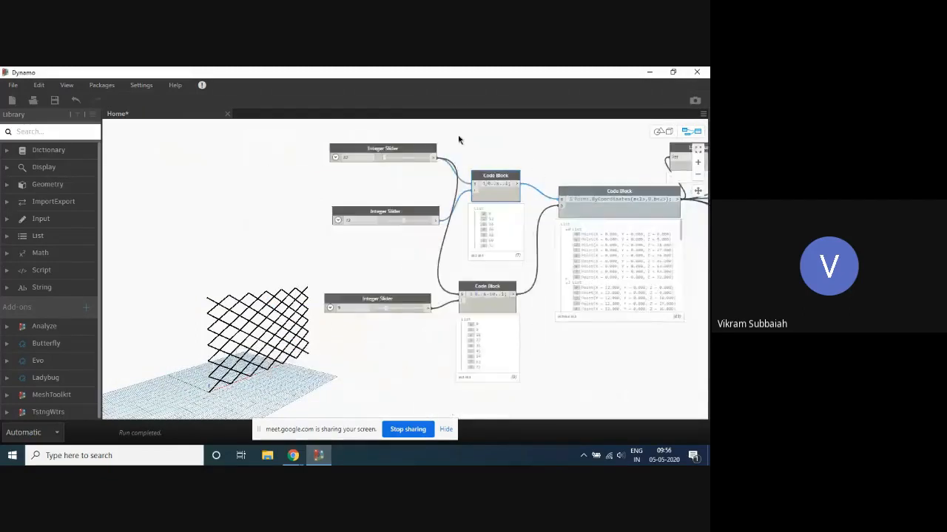
- Set the shared size slider to 20 and the upper range's interval slider to 2
scroll(458, 139, "up", 2)
left_click(305, 168)
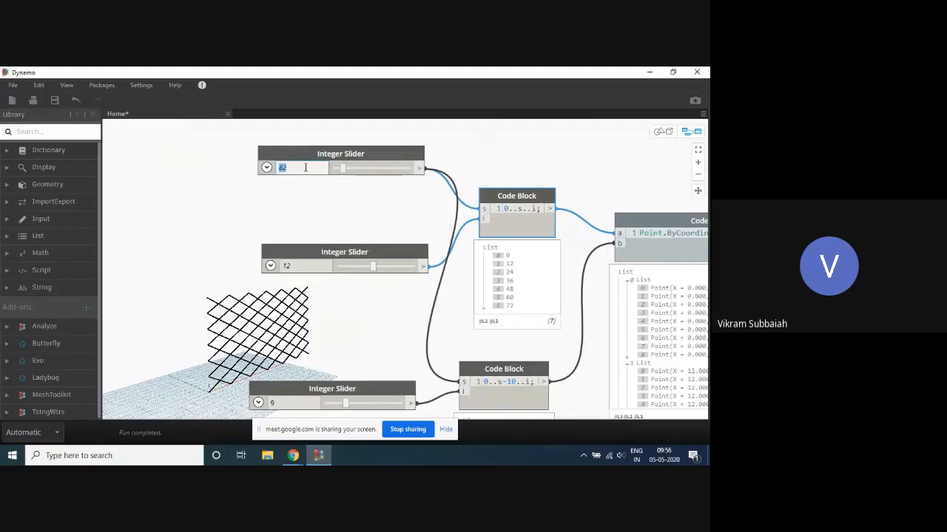
type("20")
left_click(307, 211)
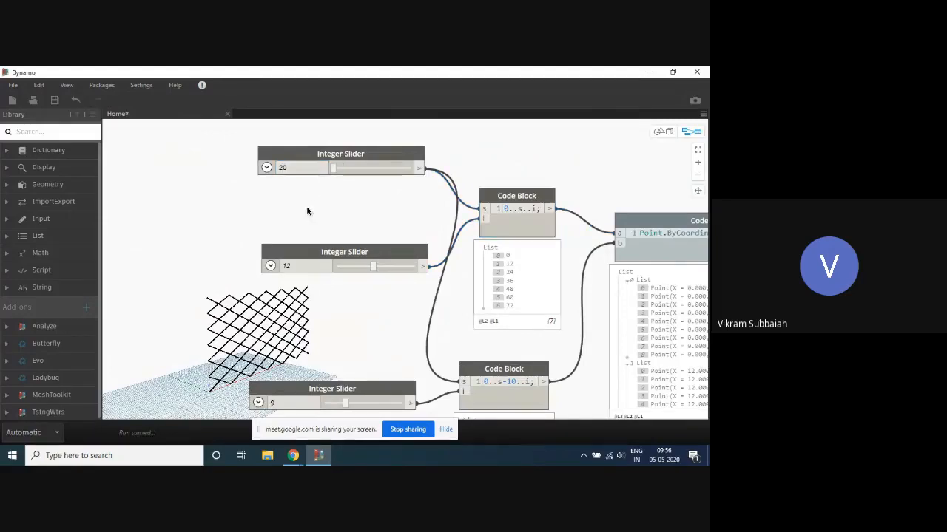
left_click(299, 266)
type("2")
left_click(363, 219)
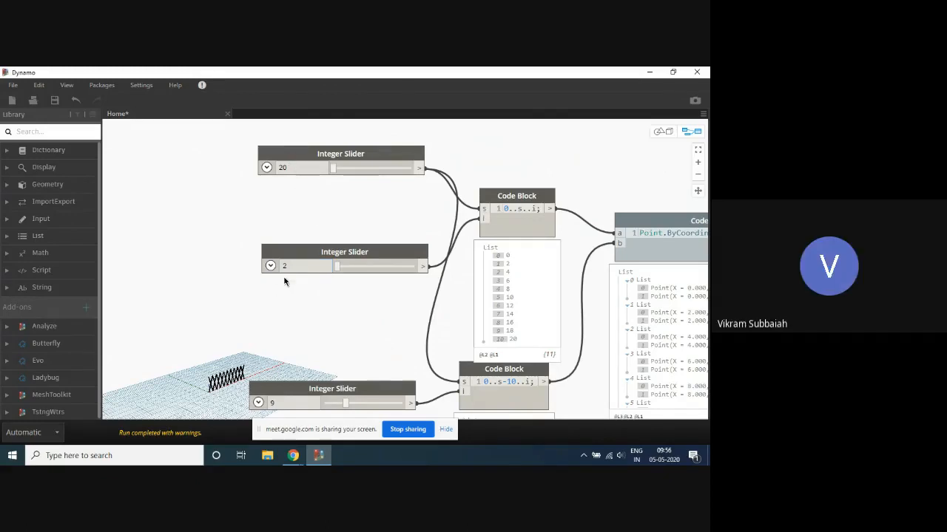
- Inspect the diagrid in the 3D view both close up and from farther away
key("ctrl+b")
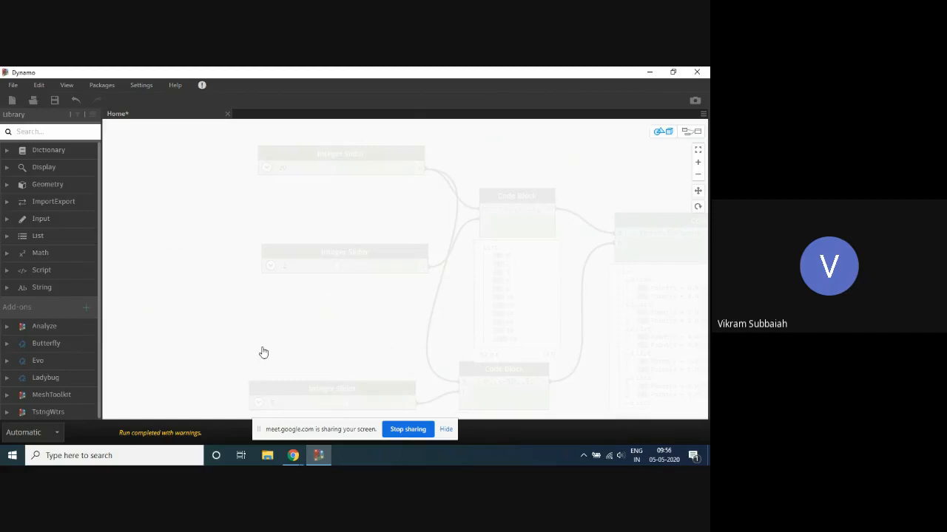
right_click_drag(263, 351, 341, 287)
key("ctrl+b")
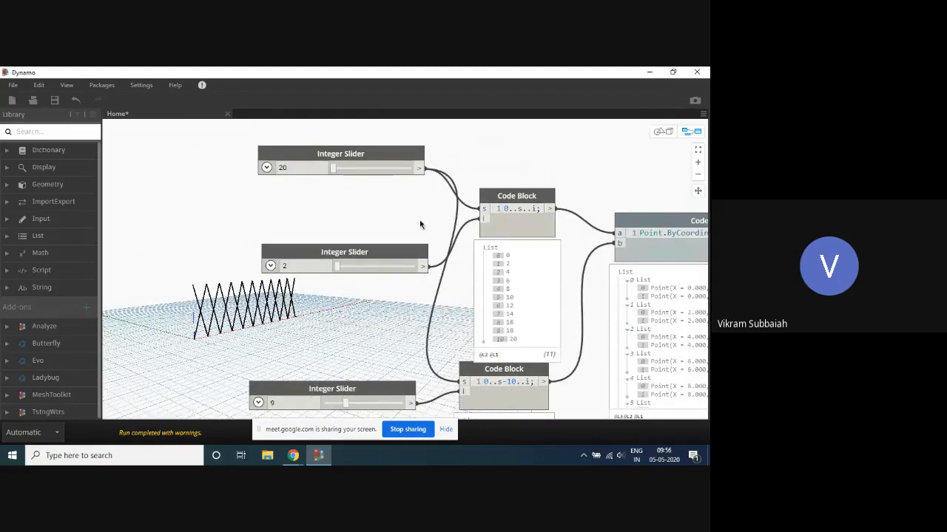
key("ctrl+b")
scroll(331, 332, "down", 5)
key("ctrl+b")
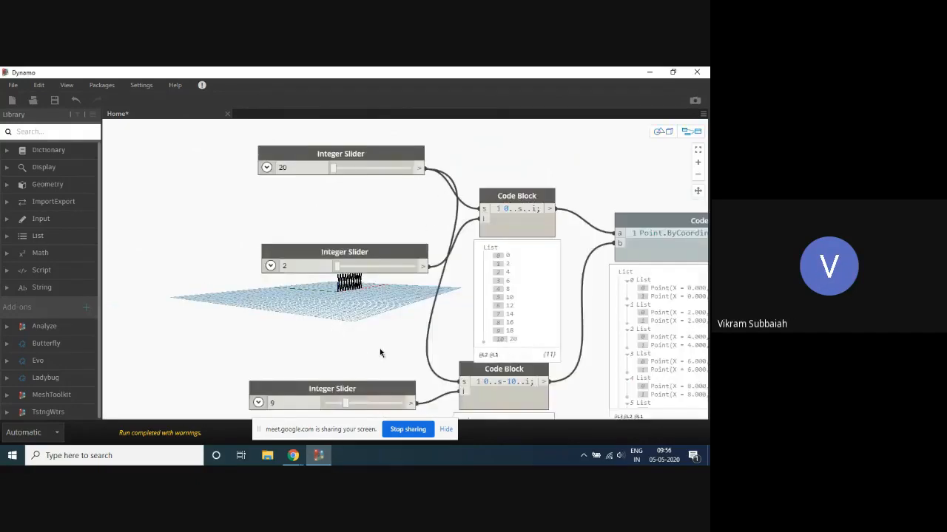
mouse_move(380, 351)
middle_mouse_down()
mouse_move(365, 255)
mouse_move(382, 256)
mouse_move(379, 352)
middle_mouse_up()
- Set the interval slider feeding the 0..s..i code block to 5
scroll(481, 194, "up", 3)
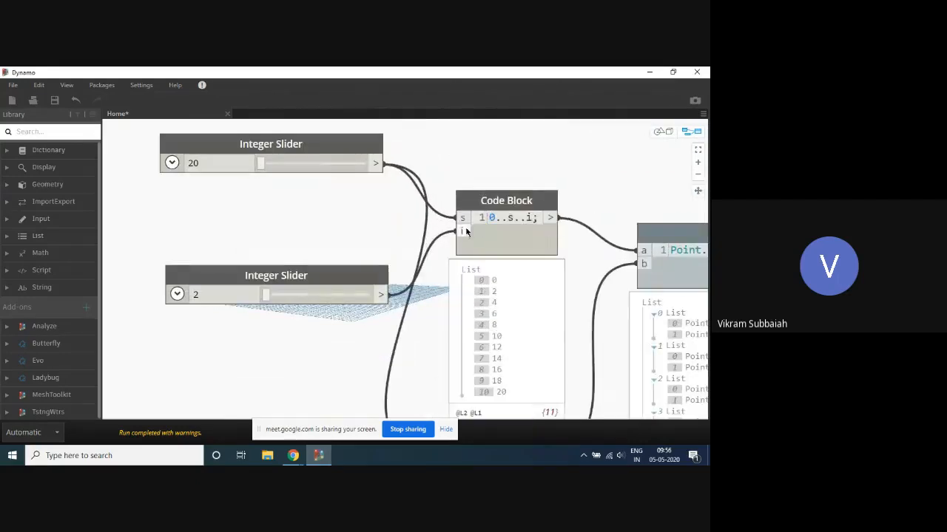
scroll(521, 187, "down", 6)
scroll(526, 184, "up", 3)
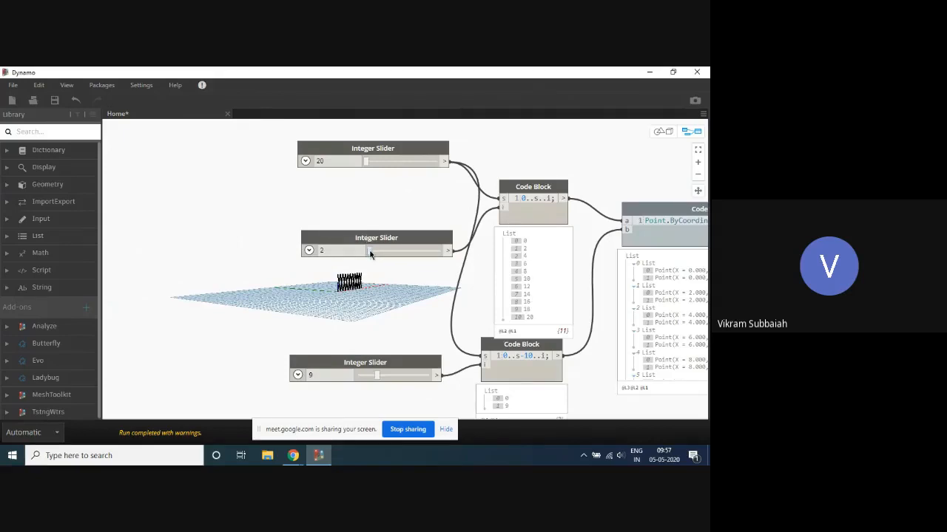
left_click_drag(370, 255, 381, 252)
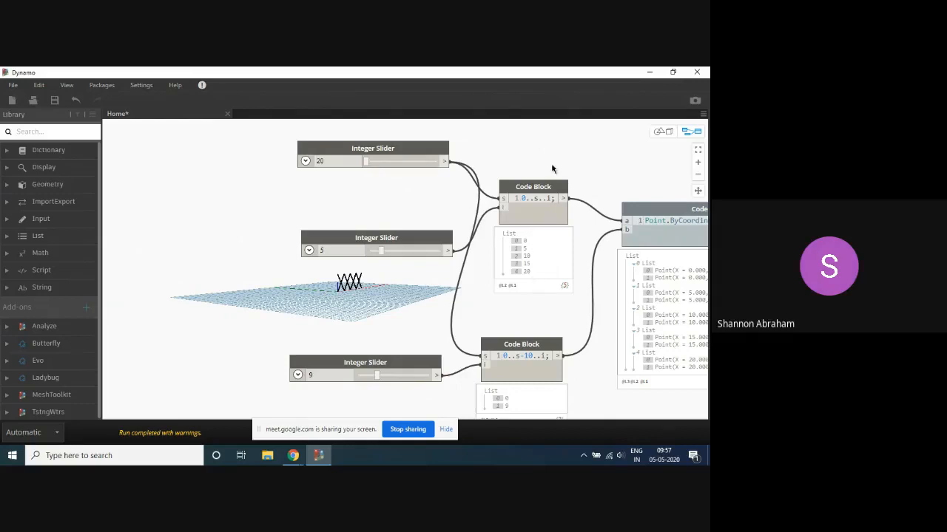
- Set the shared size slider to 60 and view the enlarged diagrid from another angle in the 3D preview
left_click_drag(364, 162, 382, 167)
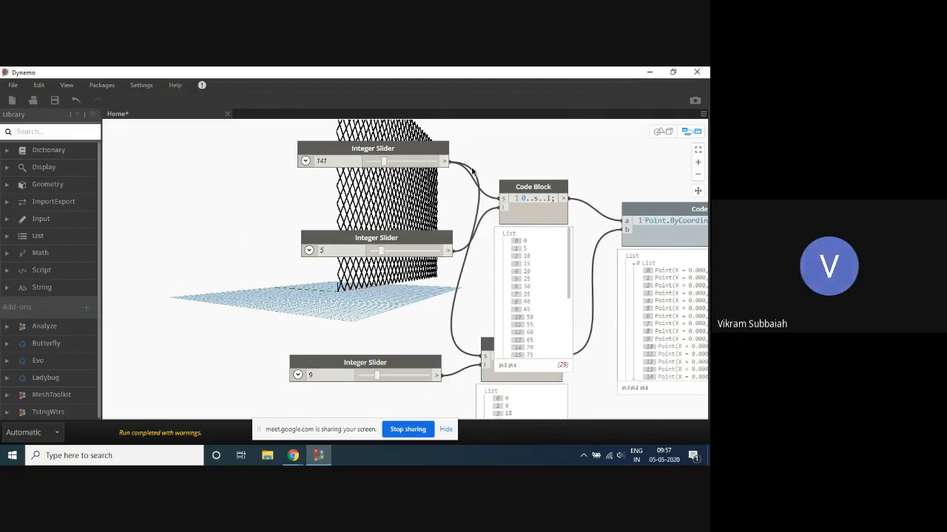
left_click_drag(385, 164, 377, 166)
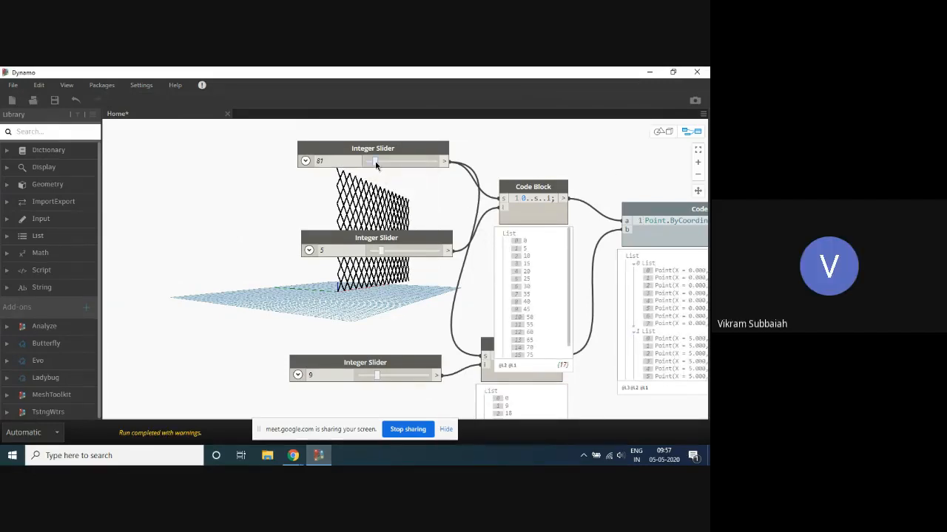
left_click_drag(375, 164, 373, 165)
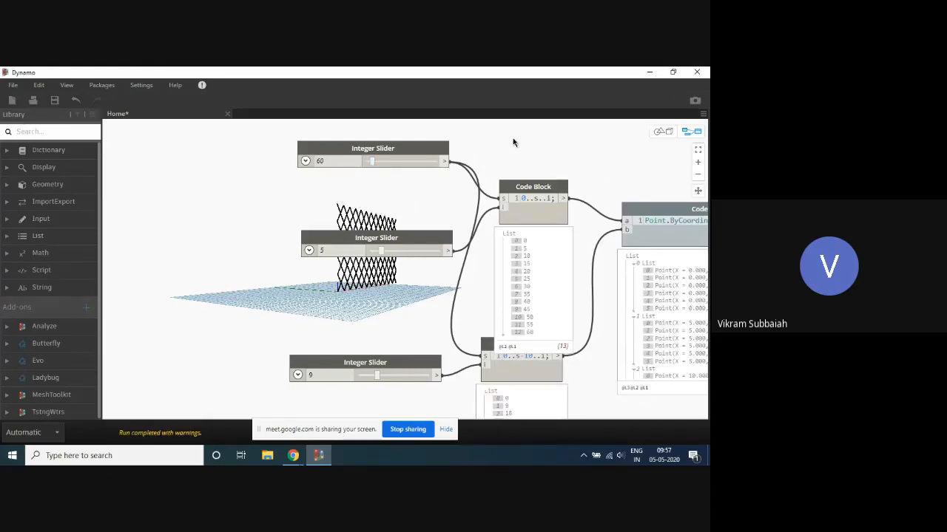
key("ctrl+b")
scroll(304, 283, "down", 5)
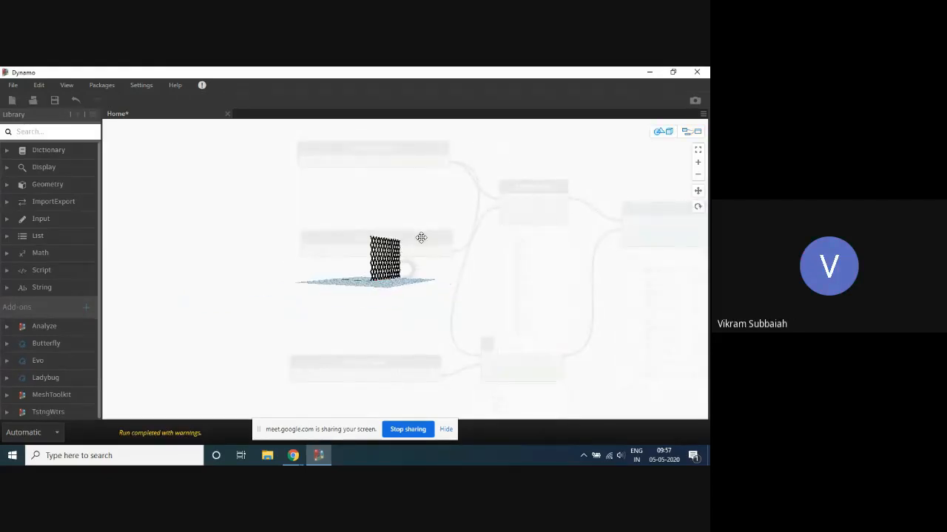
right_click_drag(421, 237, 401, 251)
key("ctrl+b")
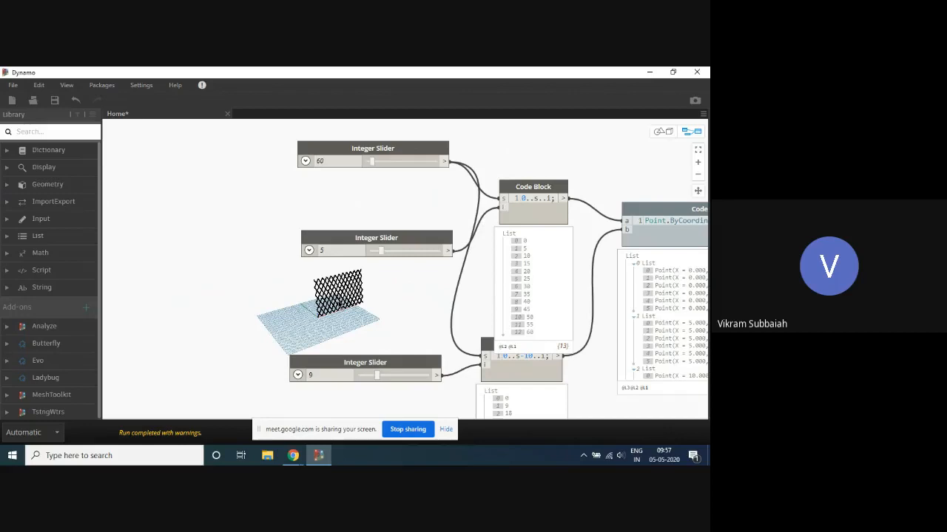
- Review the graph from the sliders and range lists through the point grid to the line nodes, checking it against the 3D diagrid
scroll(284, 205, "down", 4)
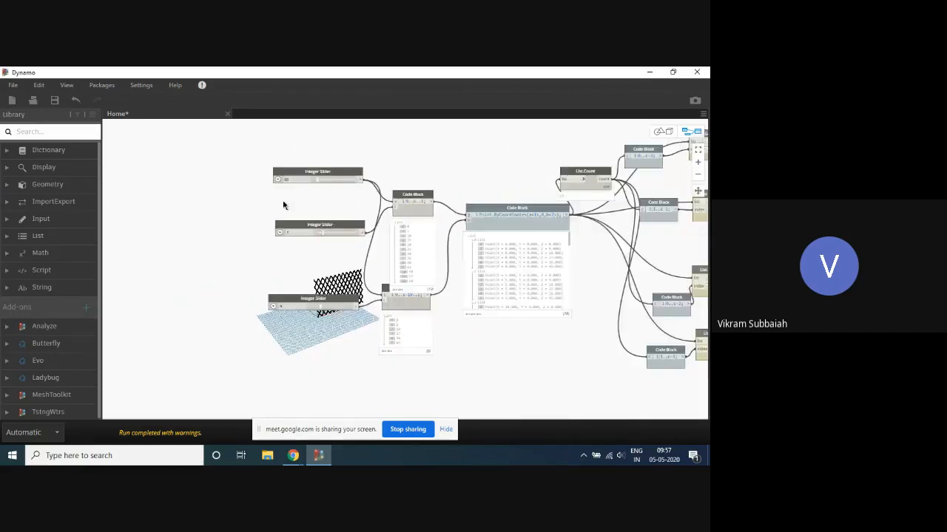
scroll(424, 243, "up", 5)
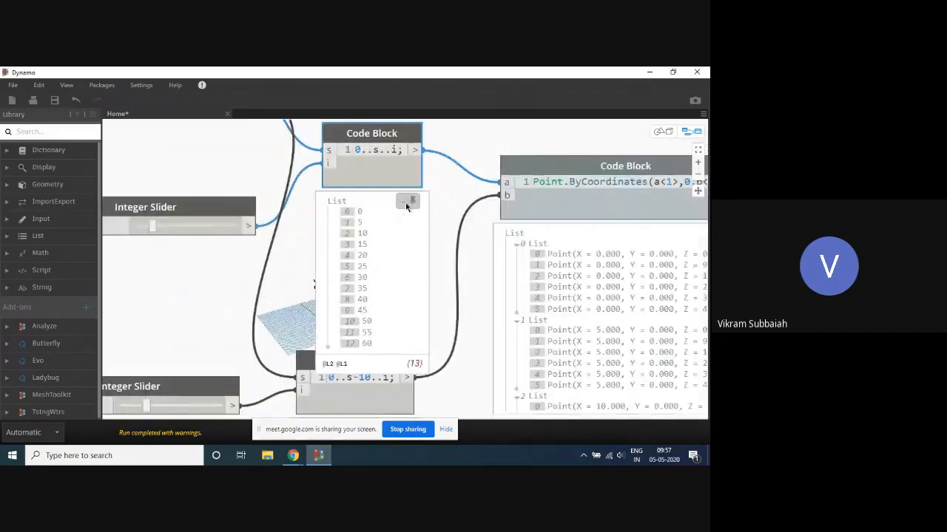
scroll(474, 210, "down", 4)
scroll(500, 210, "down", 6)
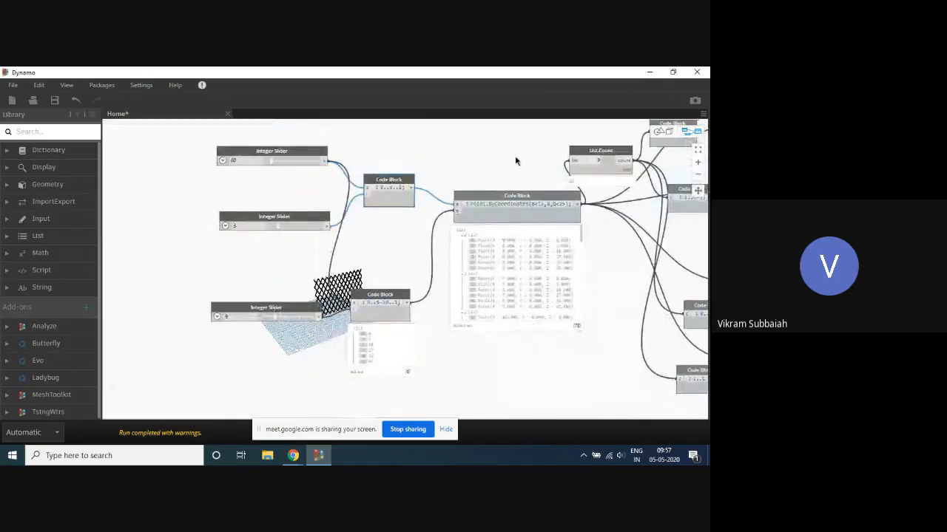
scroll(418, 181, "up", 3)
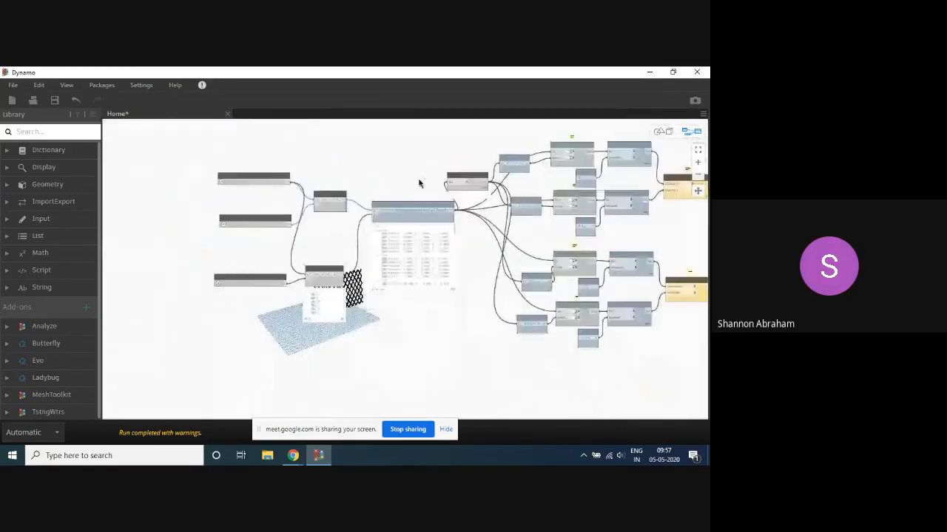
key("ctrl+b")
right_click_drag(567, 249, 504, 235)
key("ctrl+b")
scroll(532, 222, "down", 1)
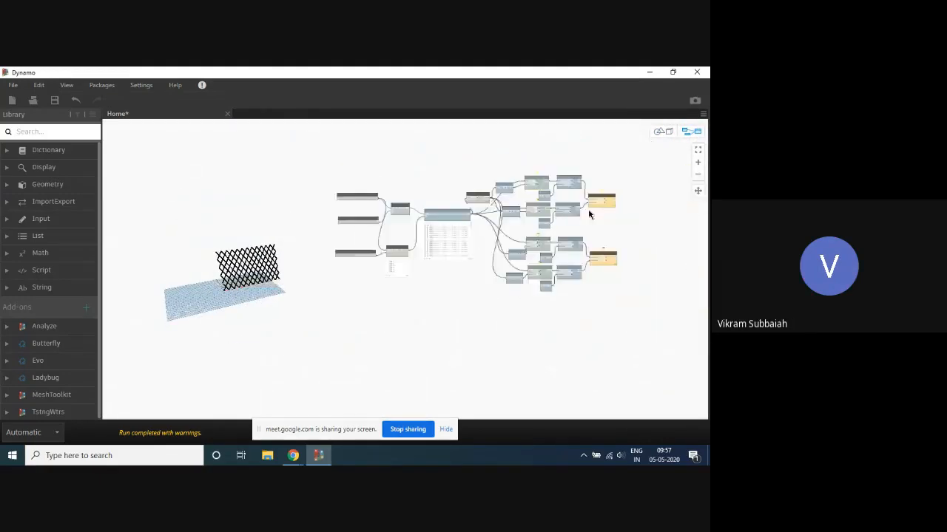
scroll(629, 220, "up", 4)
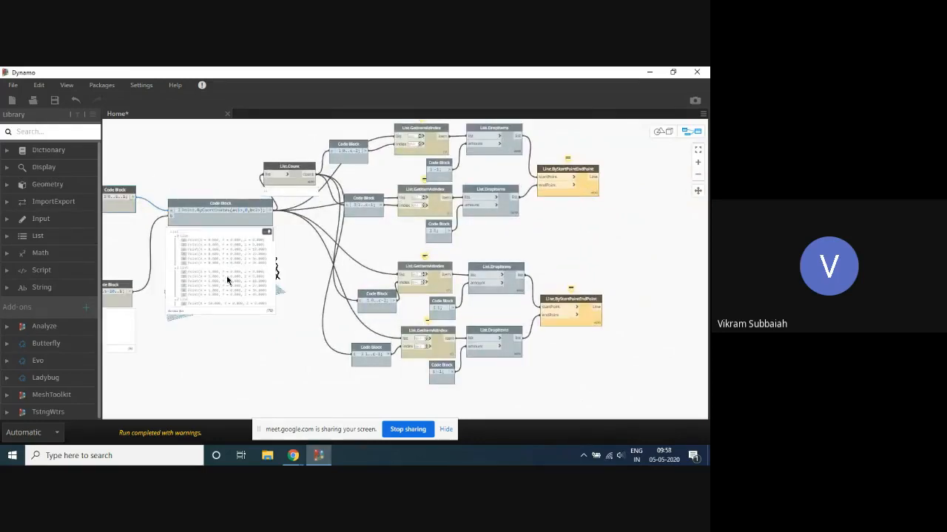
scroll(260, 218, "down", 4)
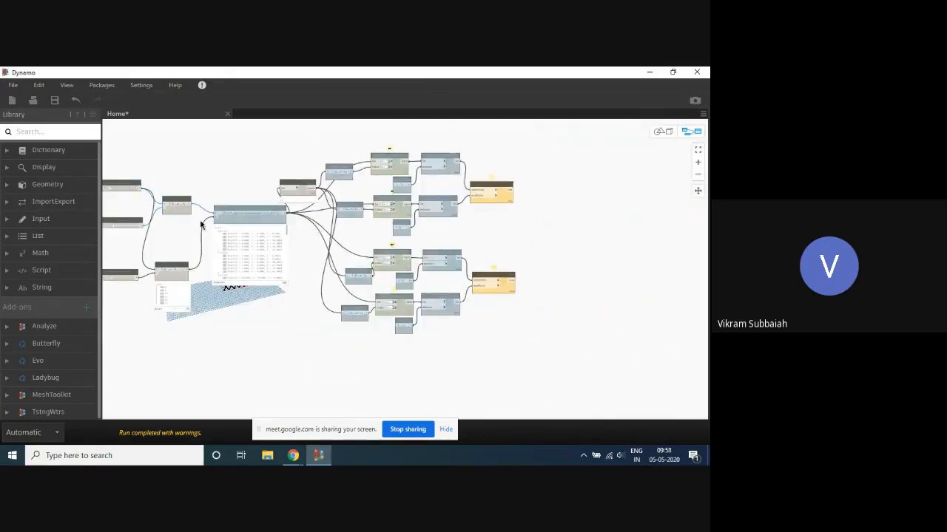
- Replace b with a in the point grid's code block so it reads Point.ByCoordinates(a<1>,0,a<2>);
scroll(233, 219, "up", 5)
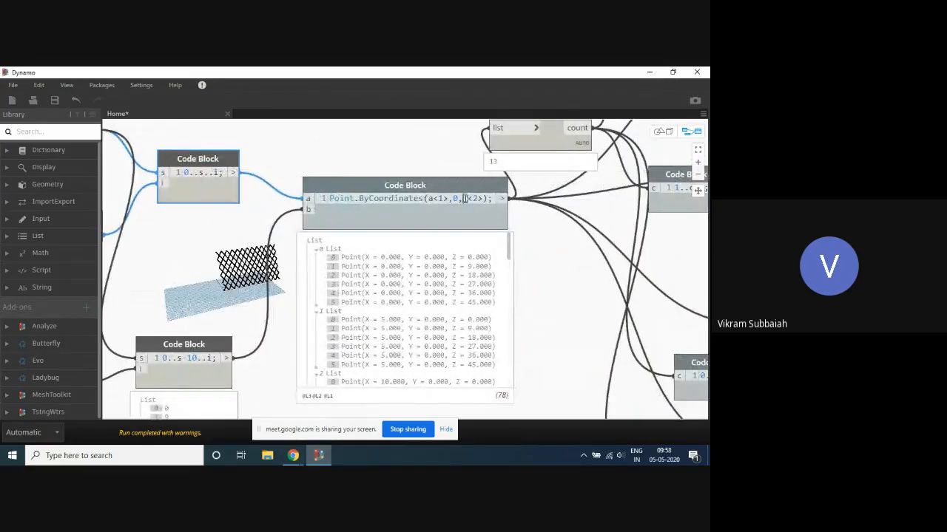
type("a")
left_click(377, 158)
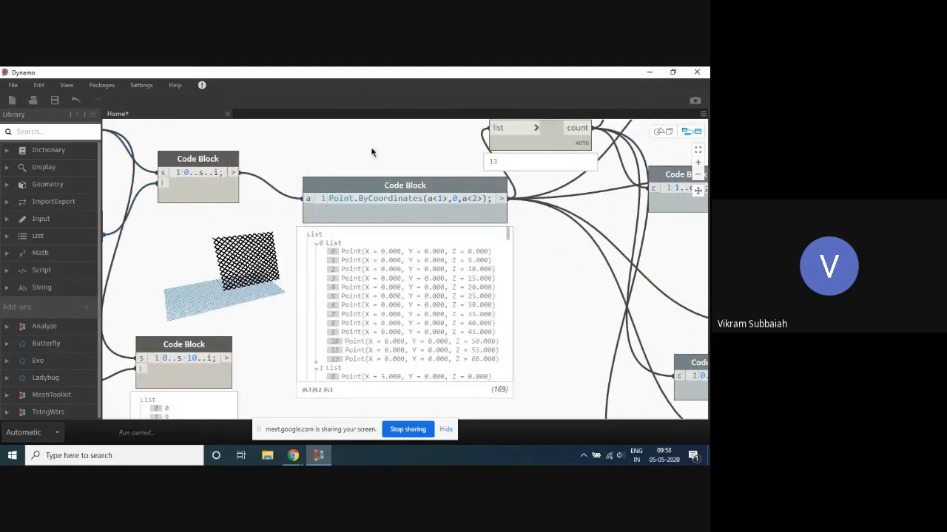
- Examine the List.Count, List.GetItemAtIndex and List.DropItems branches leading to both Line.ByStartPointEndPoint nodes
scroll(466, 176, "down", 5)
scroll(671, 199, "up", 3)
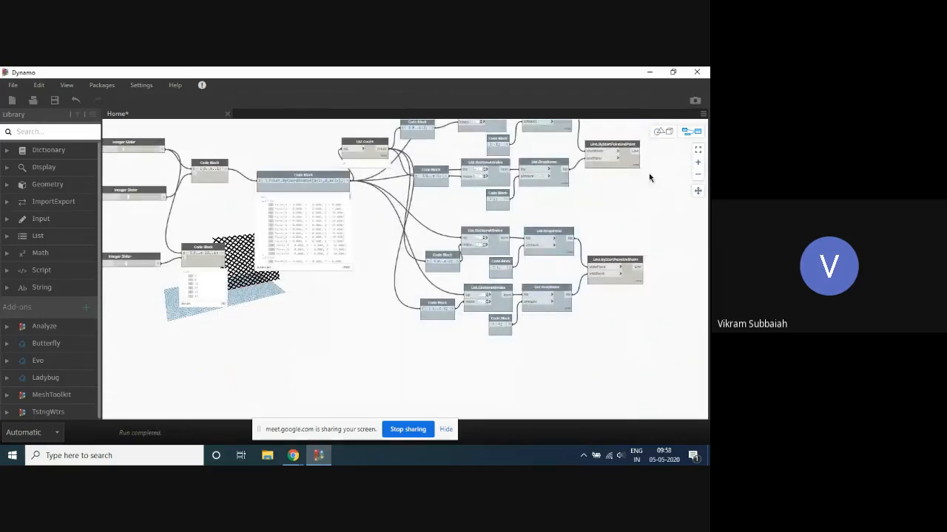
middle_click_drag(649, 177, 672, 192)
scroll(588, 181, "up", 2)
scroll(230, 178, "down", 3)
scroll(147, 217, "up", 4)
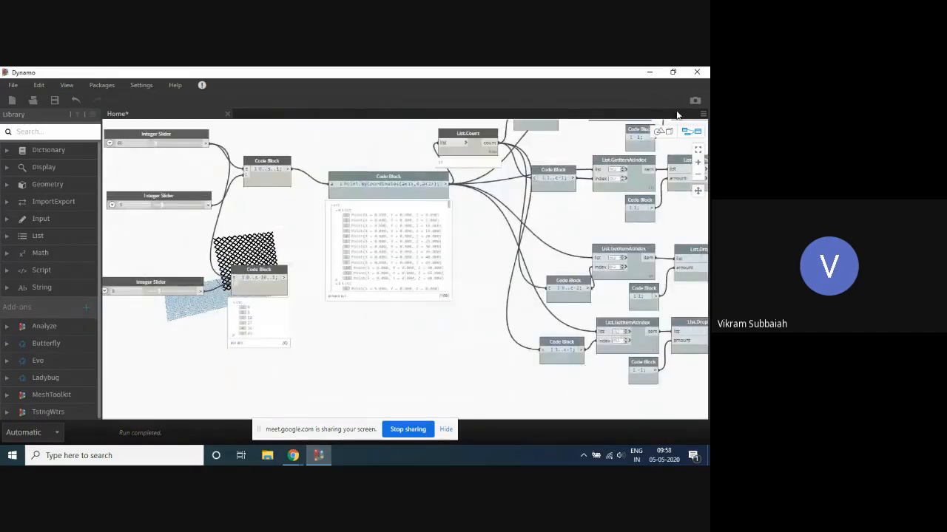
scroll(353, 256, "down", 1)
middle_click_drag(590, 221, 334, 242)
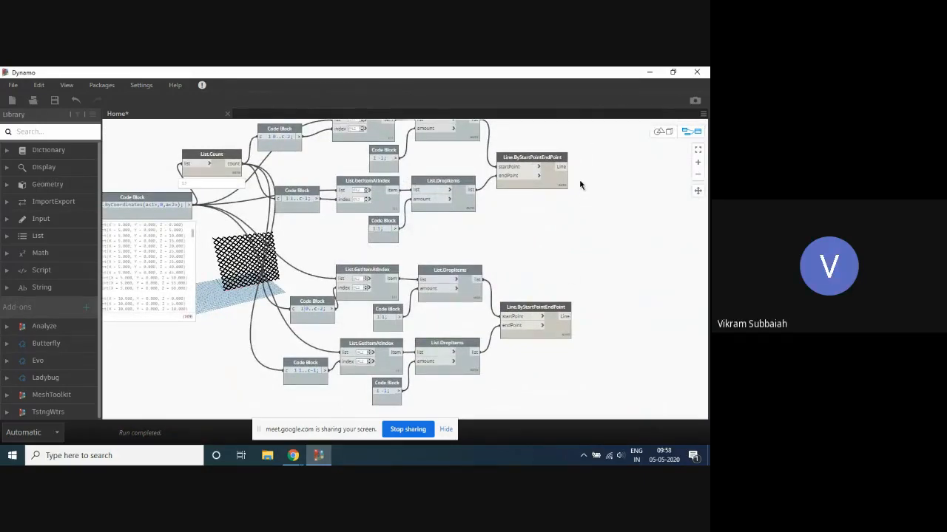
scroll(556, 225, "down", 2)
middle_click_drag(253, 175, 352, 178)
scroll(349, 189, "down", 3)
scroll(368, 148, "up", 3)
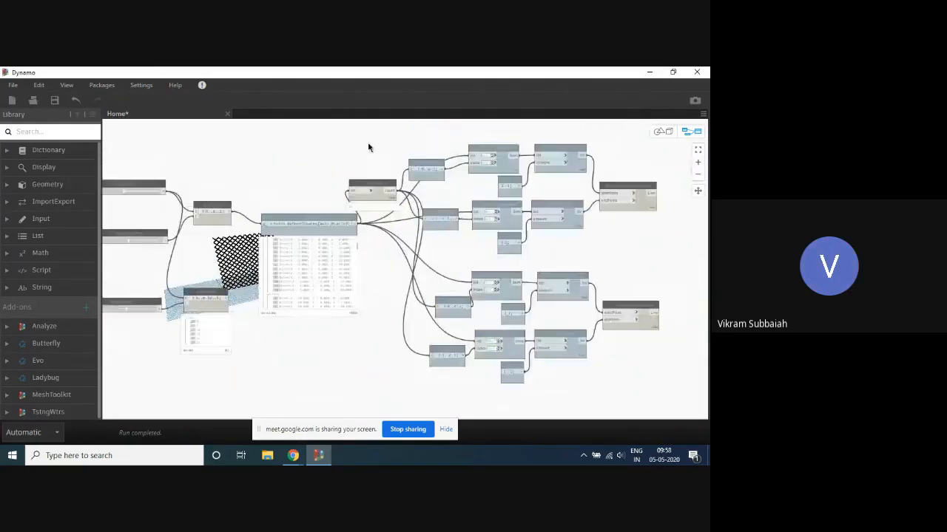
scroll(368, 148, "down", 2)
scroll(368, 148, "up", 2)
scroll(351, 146, "down", 2)
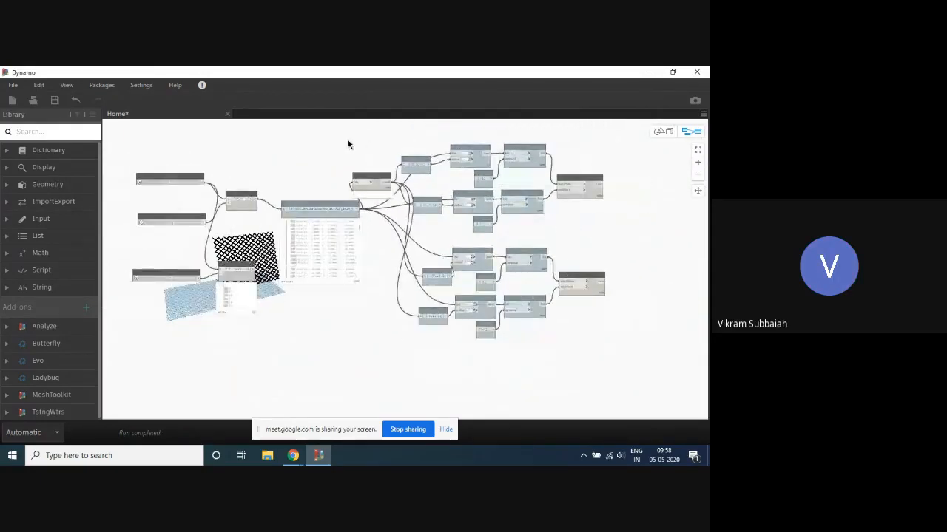
middle_click_drag(329, 150, 340, 163)
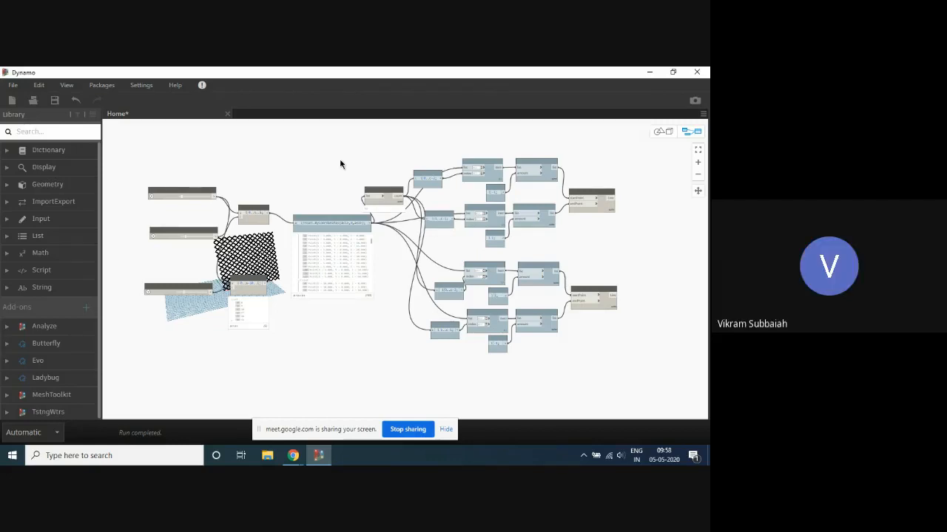
- Save the workspace to the Desktop as a Dynamo Workspace file named diagrid
left_click(13, 85)
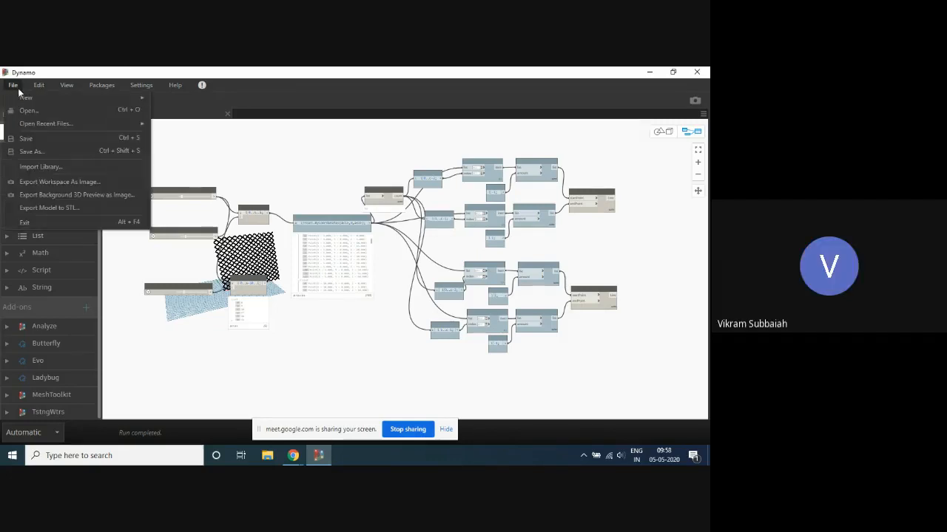
left_click(32, 153)
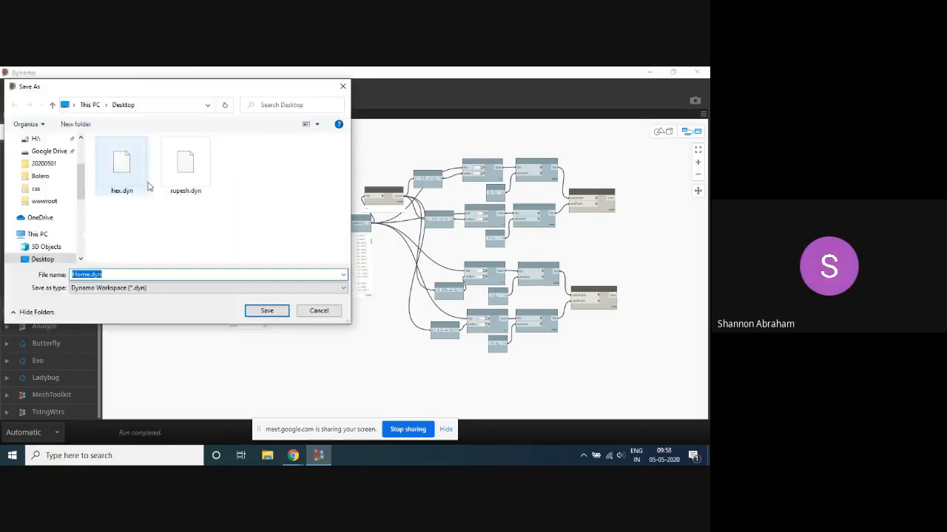
type("c")
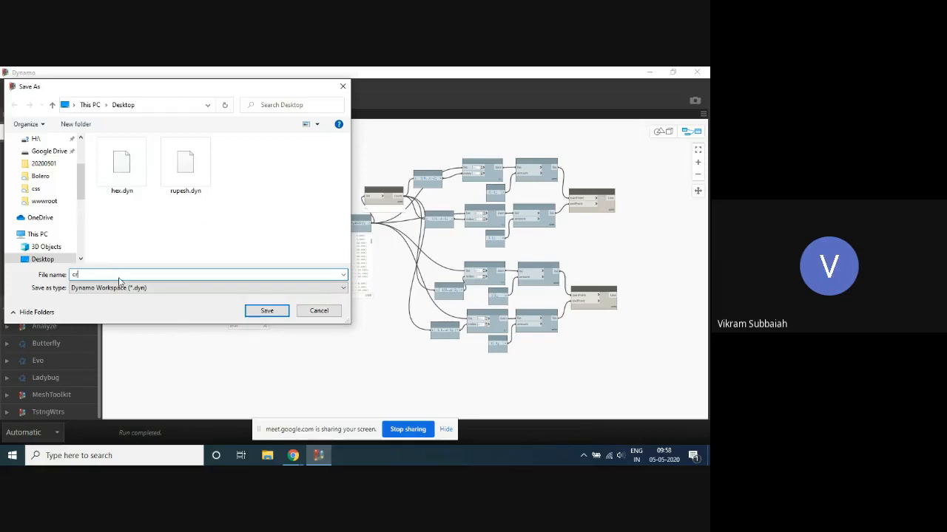
type("ridiagrid")
left_click(75, 275)
key("BackSpace")
left_click(272, 311)
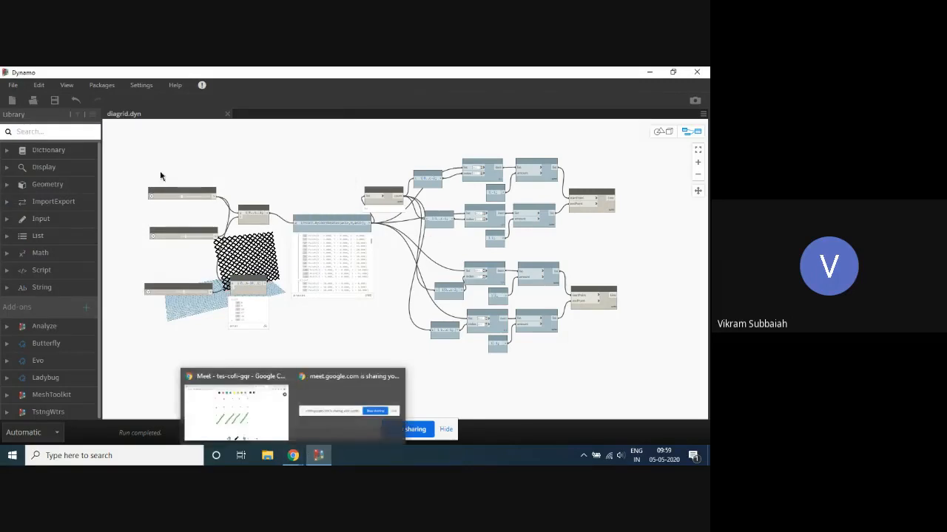
- Move the List.Count node down beside the Point.ByCoordinates output and shift the uppermost 0..c-2 code block closer to its List.GetItemAtIndex node
scroll(266, 168, "up", 1)
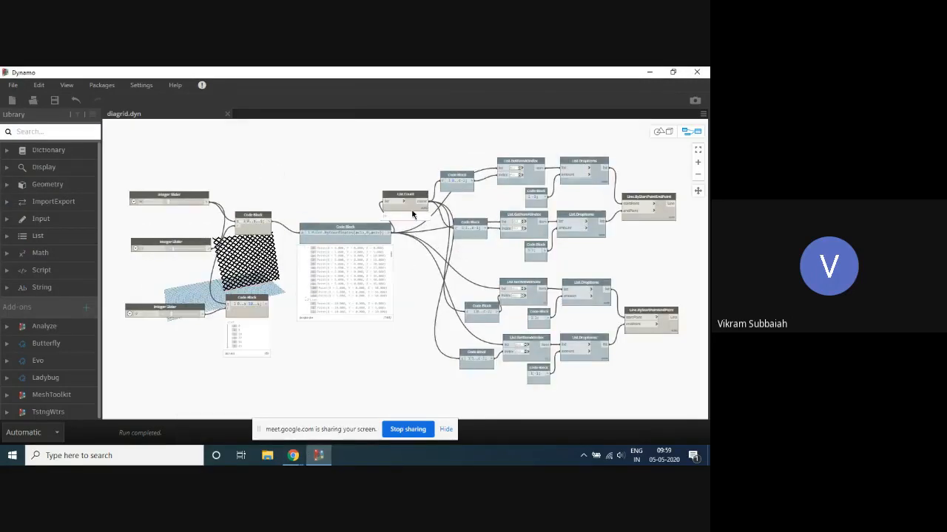
left_click_drag(413, 196, 433, 254)
scroll(408, 175, "down", 2)
scroll(432, 179, "up", 3)
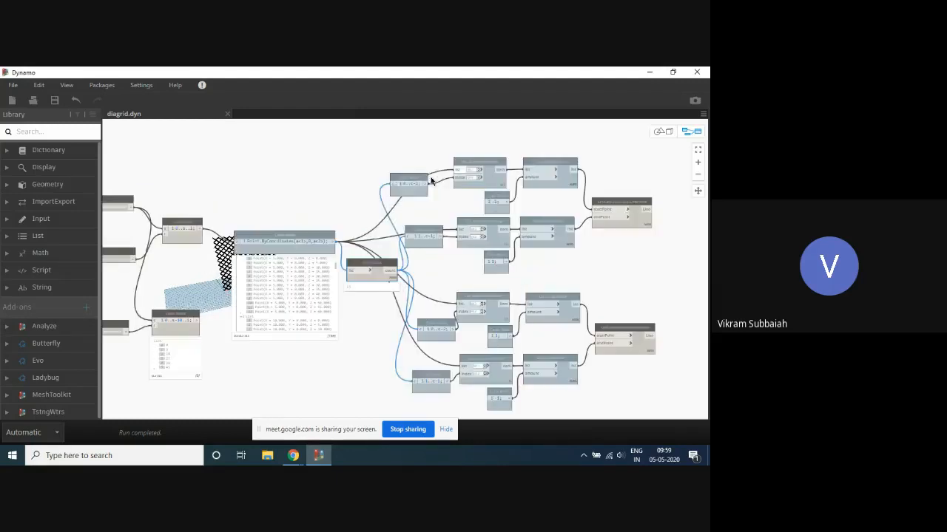
left_click_drag(431, 179, 434, 175)
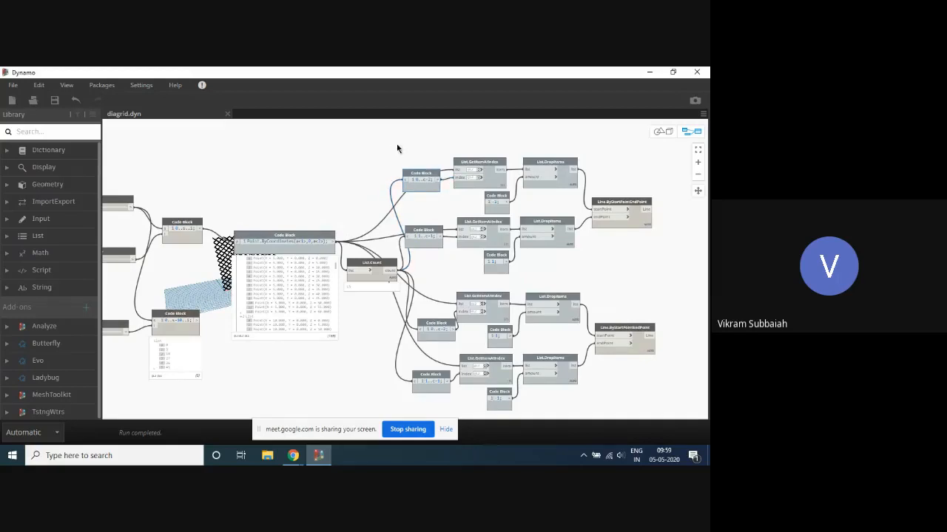
left_click(293, 456)
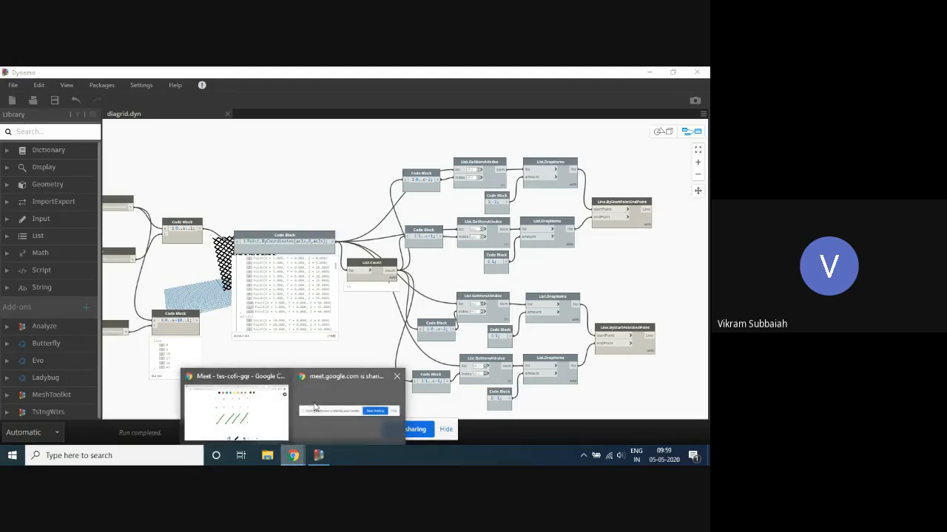
left_click(251, 418)
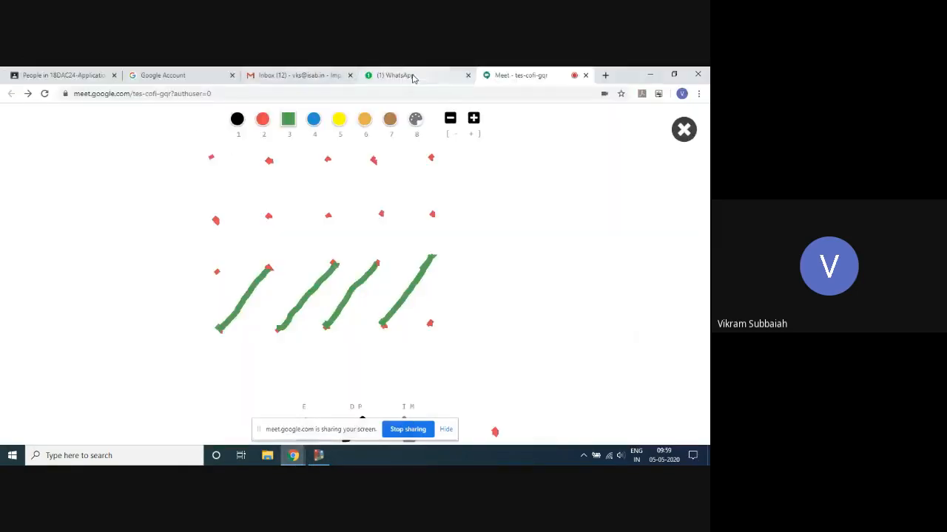
left_click(605, 74)
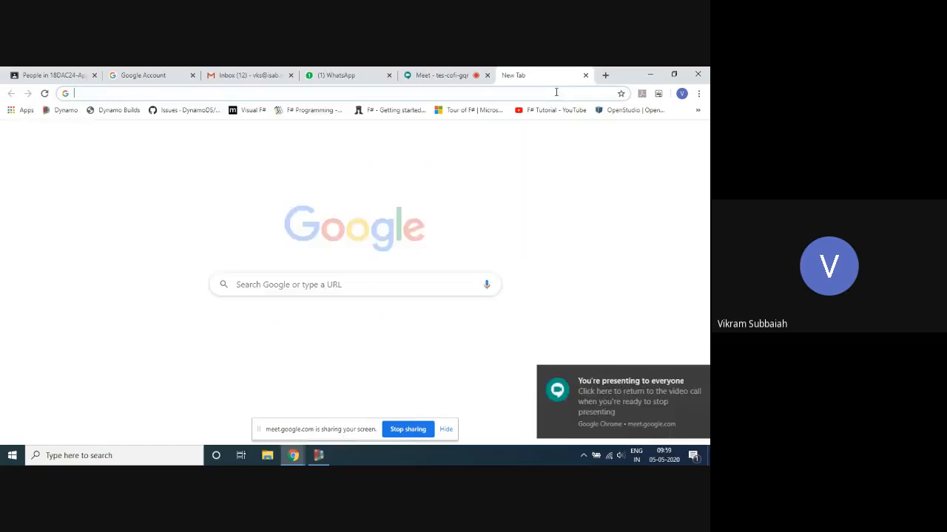
type("www.")
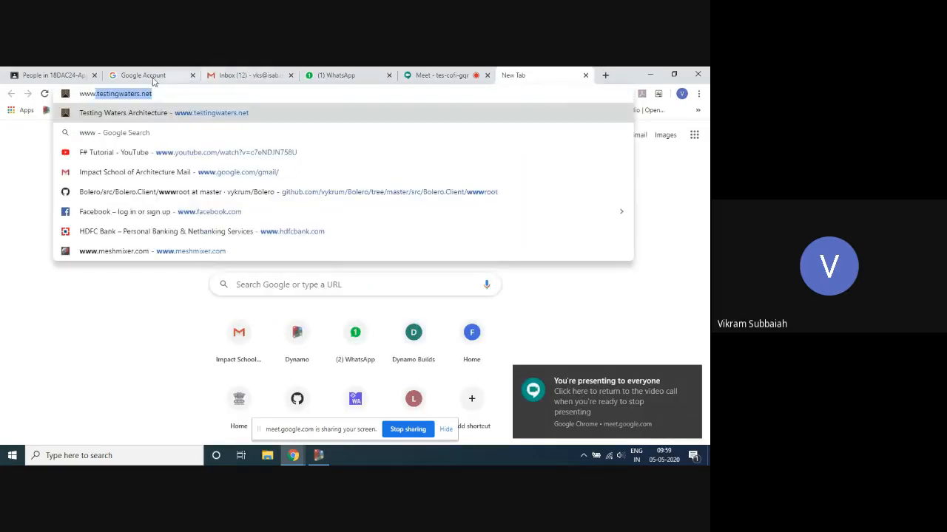
left_click(123, 112)
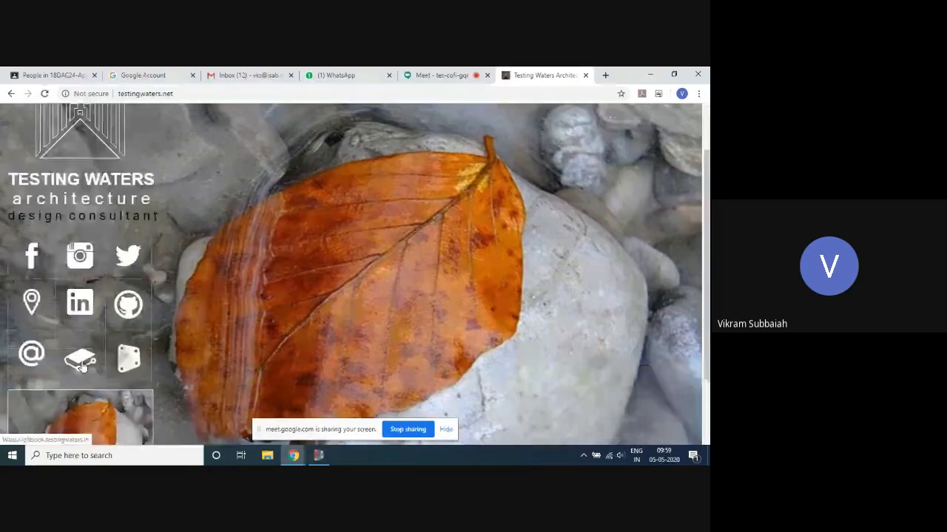
left_click(82, 362)
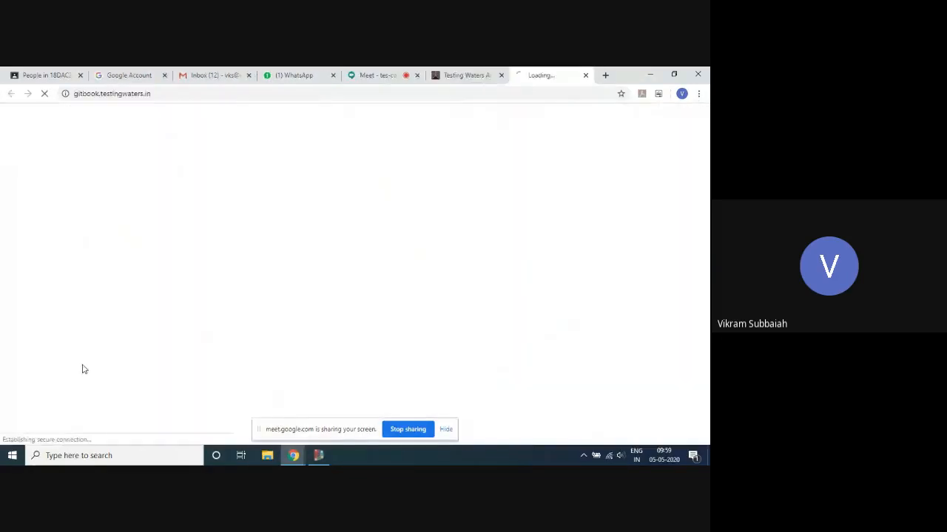
- Browse the Patterns section of the GitBook site, viewing the Phyllotaxis, Gyroid, Triangle subdivision and first Pattern pages
scroll(81, 288, "down", 5)
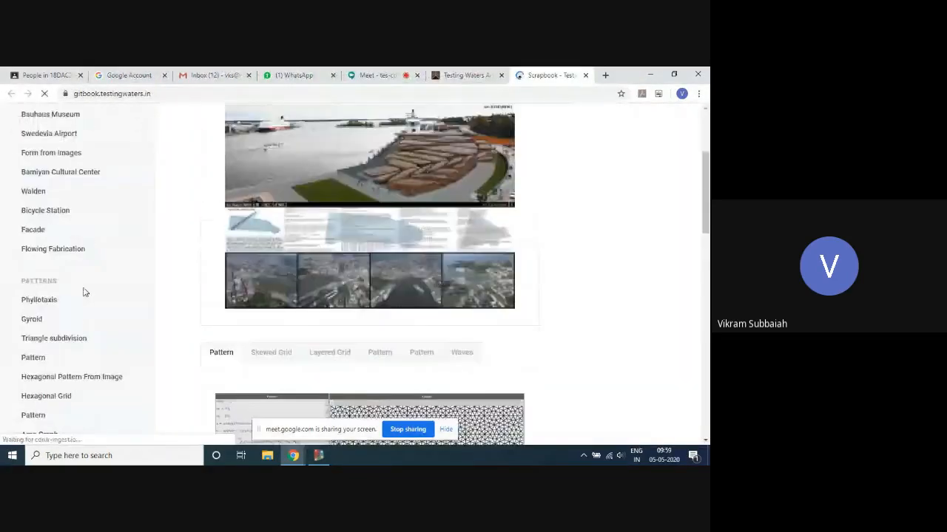
scroll(70, 258, "down", 5)
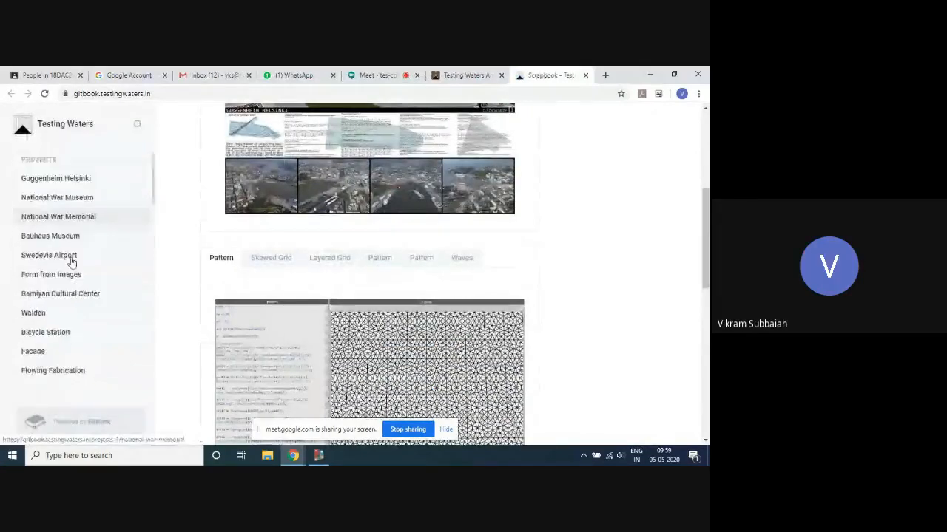
scroll(69, 264, "down", 1)
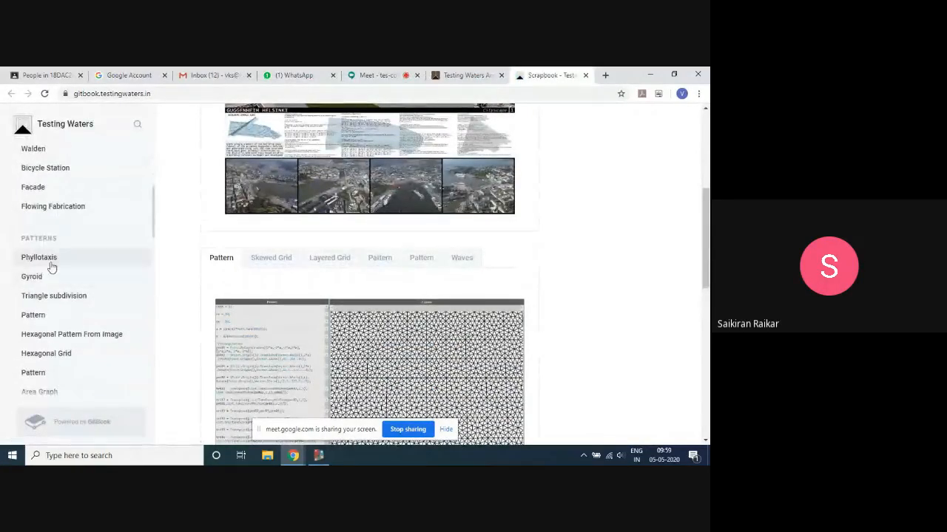
left_click(52, 259)
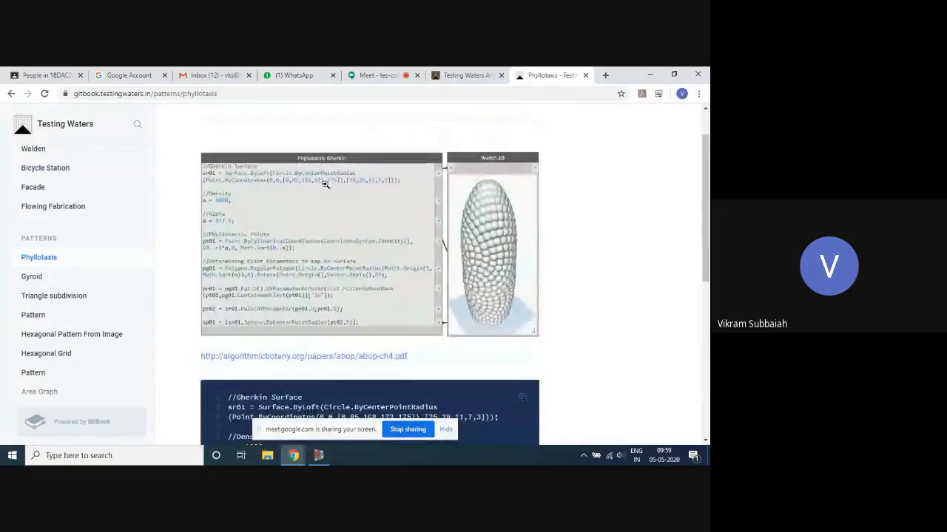
left_click(42, 276)
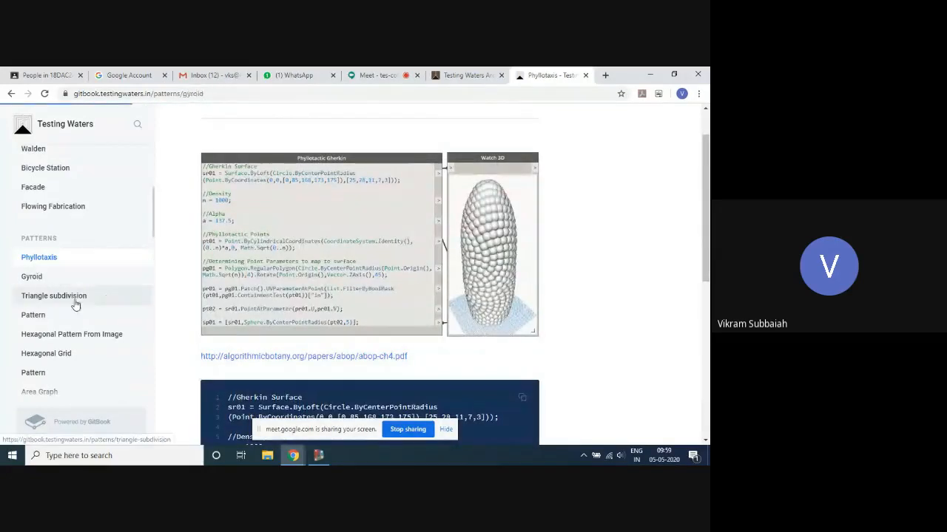
left_click(76, 298)
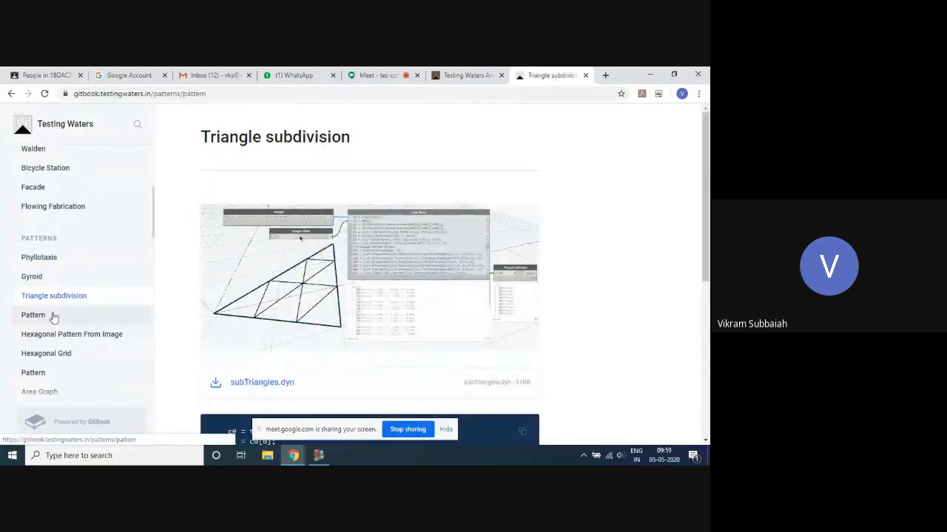
left_click(46, 315)
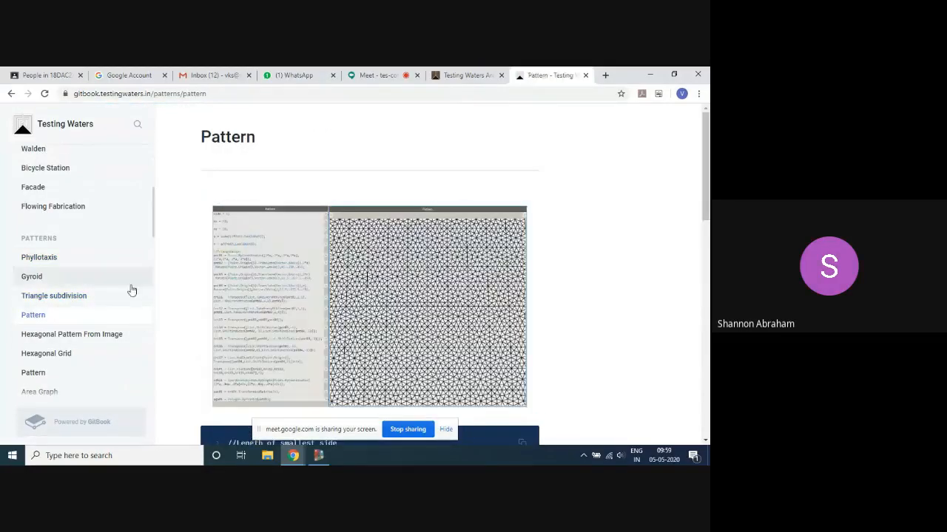
- View the Hexagonal Pattern From Image and Hexagonal Grid examples, followed by the Pattern page listed below Hexagonal Grid
scroll(104, 296, "down", 1)
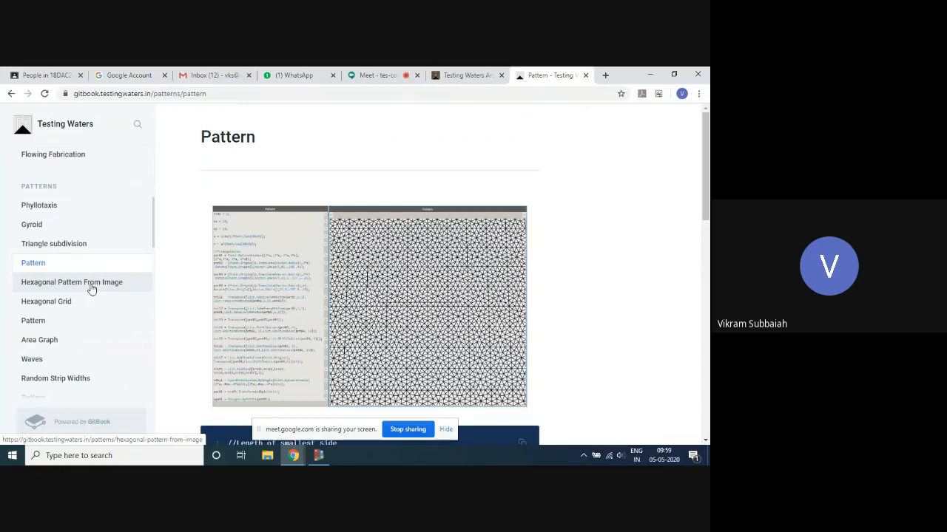
left_click(91, 287)
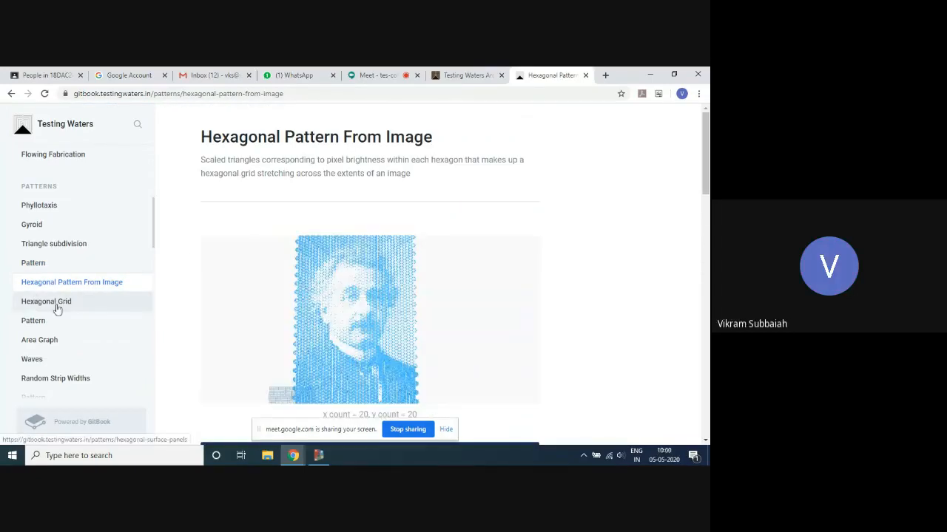
left_click(58, 309)
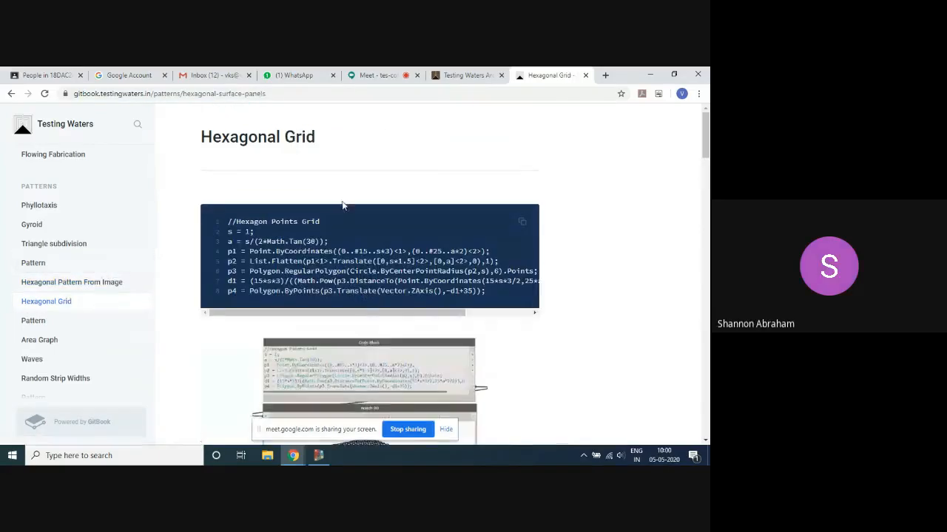
scroll(342, 206, "down", 3)
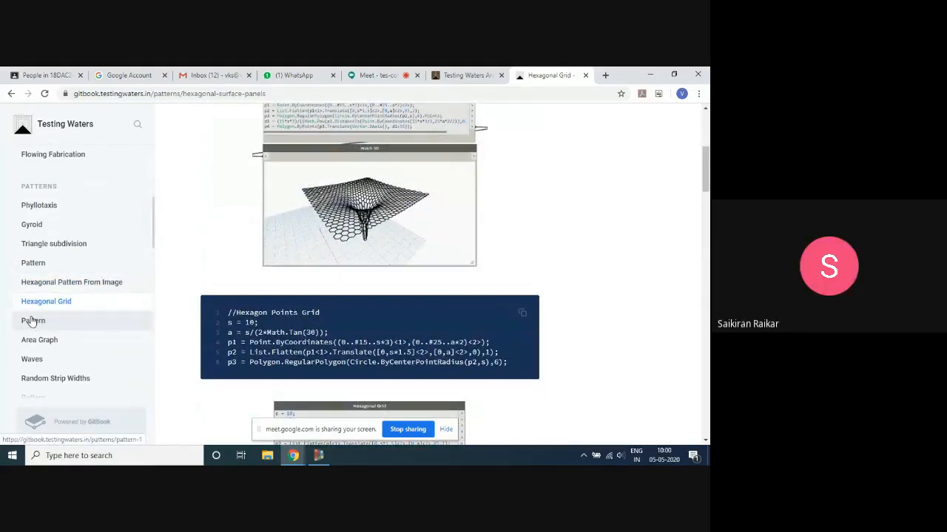
left_click(33, 320)
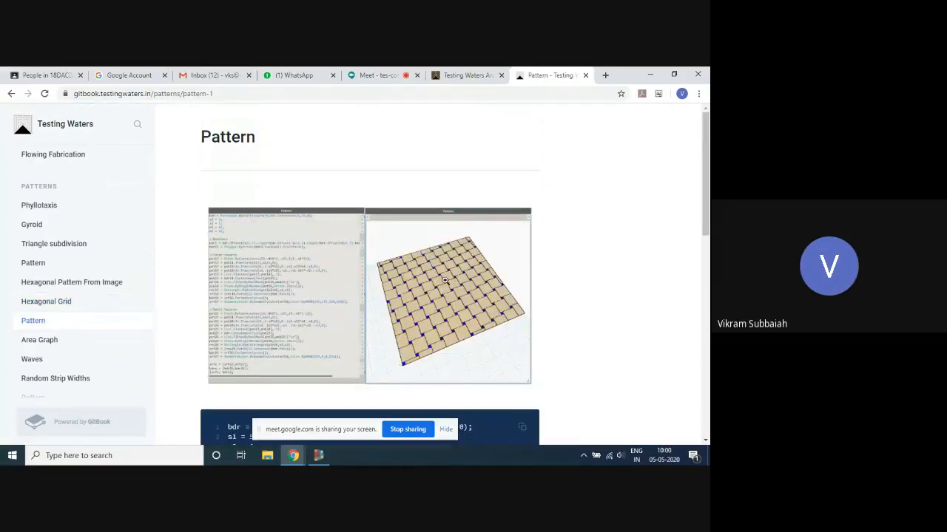
- Open the Waves page and examine its Imperative and Associative code examples
scroll(87, 334, "down", 1)
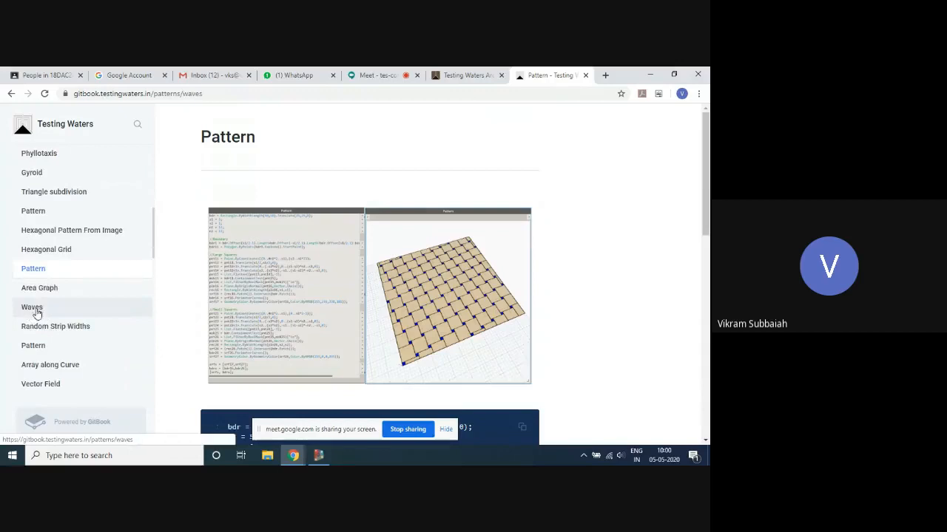
left_click(33, 309)
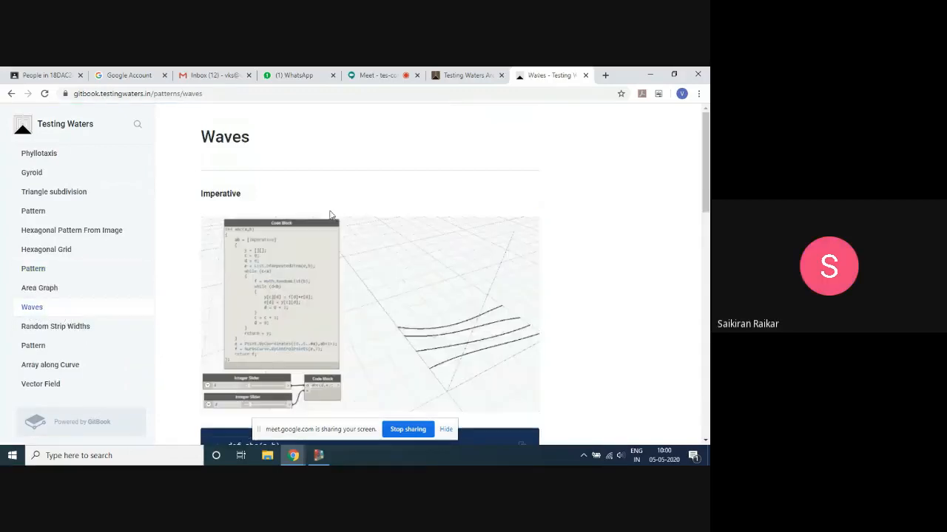
scroll(466, 300, "down", 3)
scroll(473, 289, "up", 2)
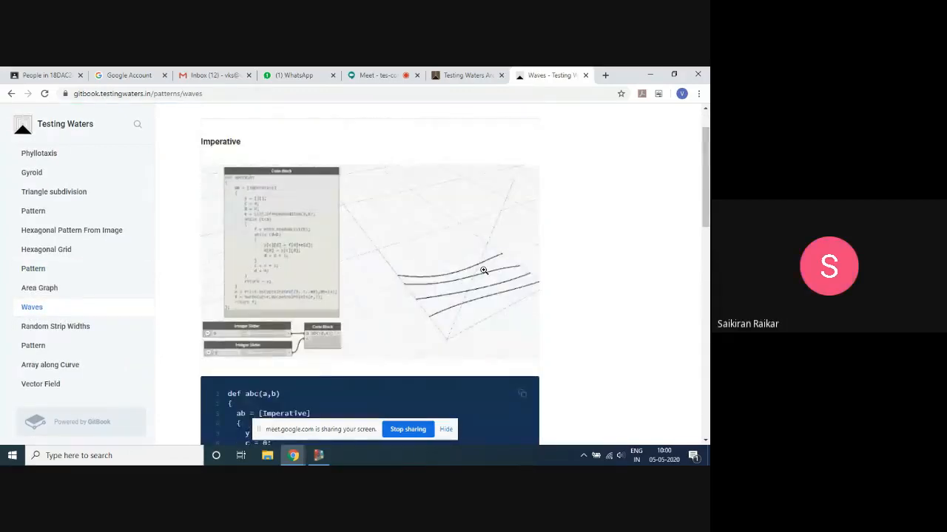
scroll(502, 255, "down", 5)
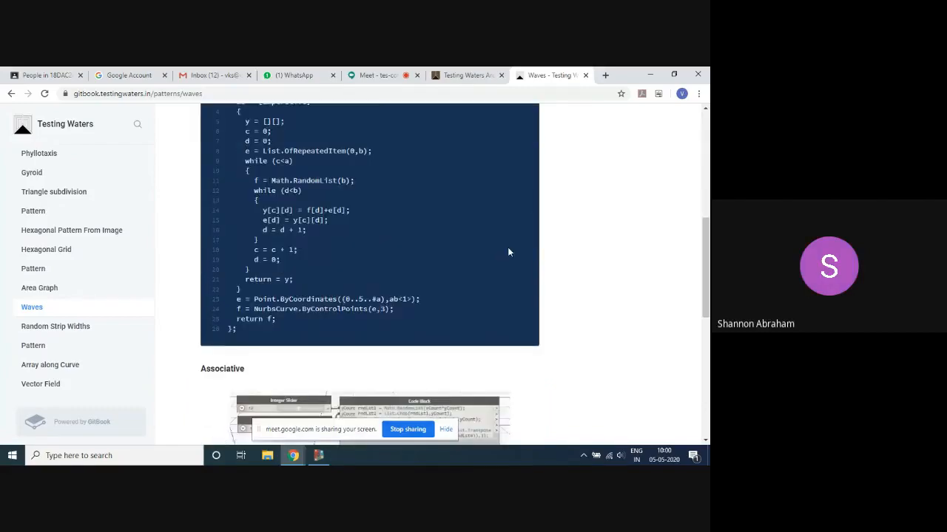
scroll(510, 250, "down", 3)
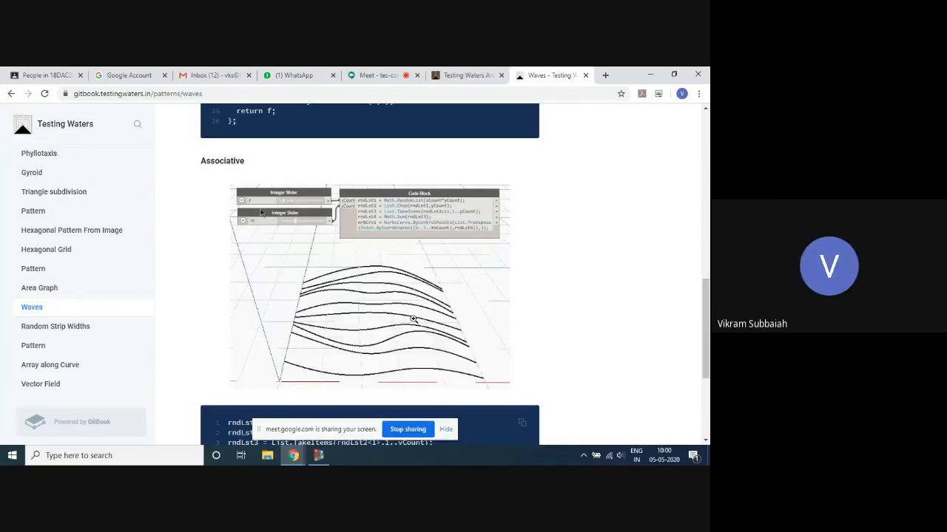
- View the Random Strip Widths page and the Pattern page listed directly below it
left_click(59, 329)
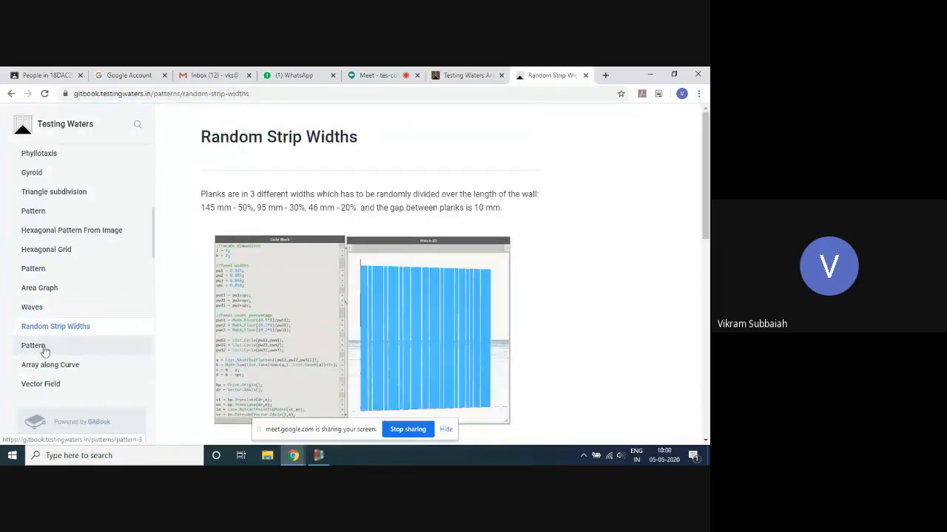
left_click(33, 346)
scroll(129, 323, "down", 2)
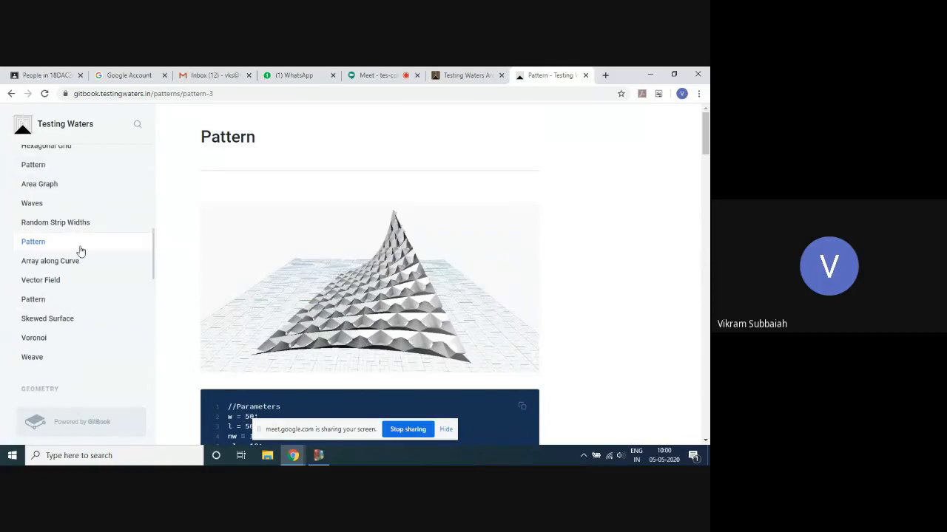
- Look over the remaining Patterns entries and view the image-based Weave and Voronoi pages
scroll(66, 237, "up", 2)
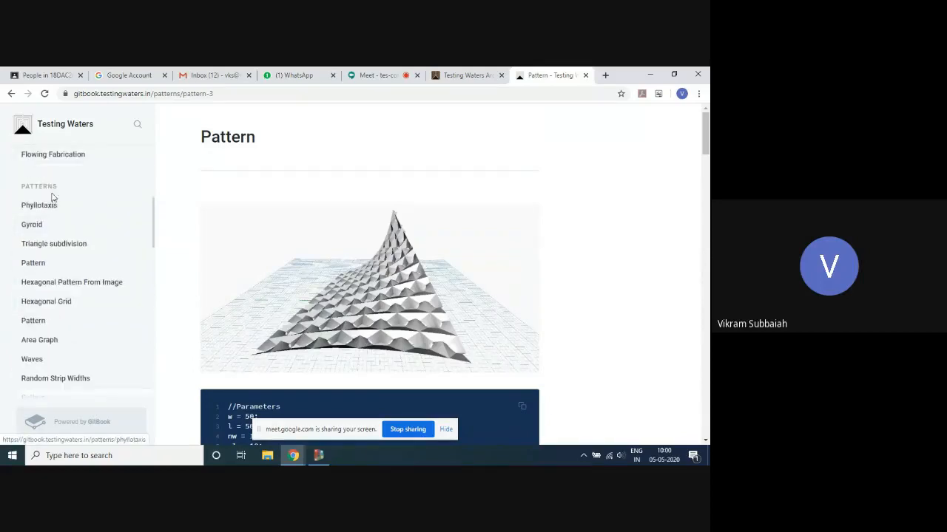
scroll(59, 296, "down", 1)
scroll(66, 310, "down", 2)
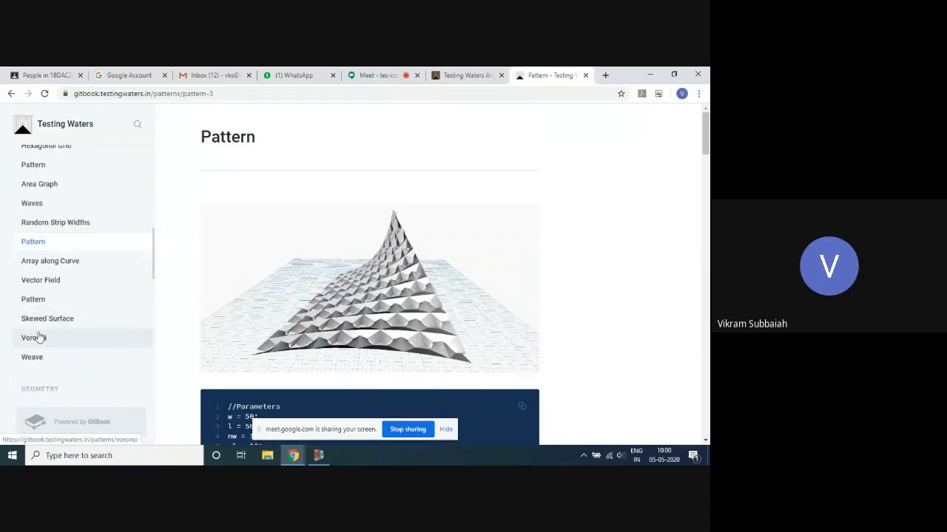
left_click(35, 359)
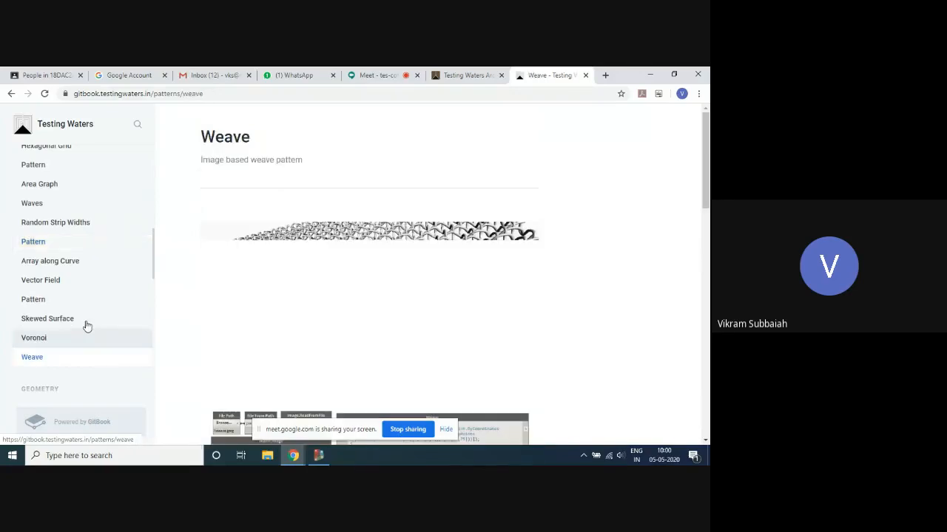
scroll(454, 255, "down", 1)
scroll(453, 255, "down", 1)
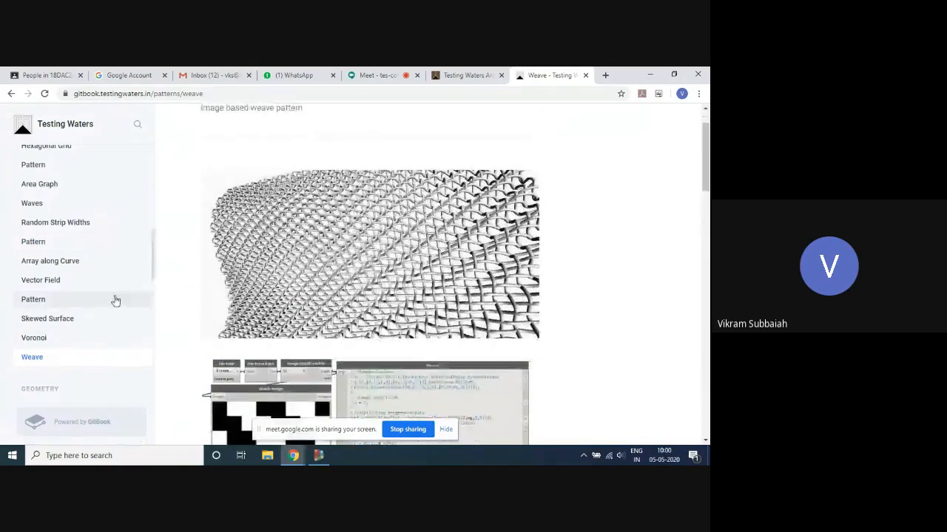
left_click(34, 339)
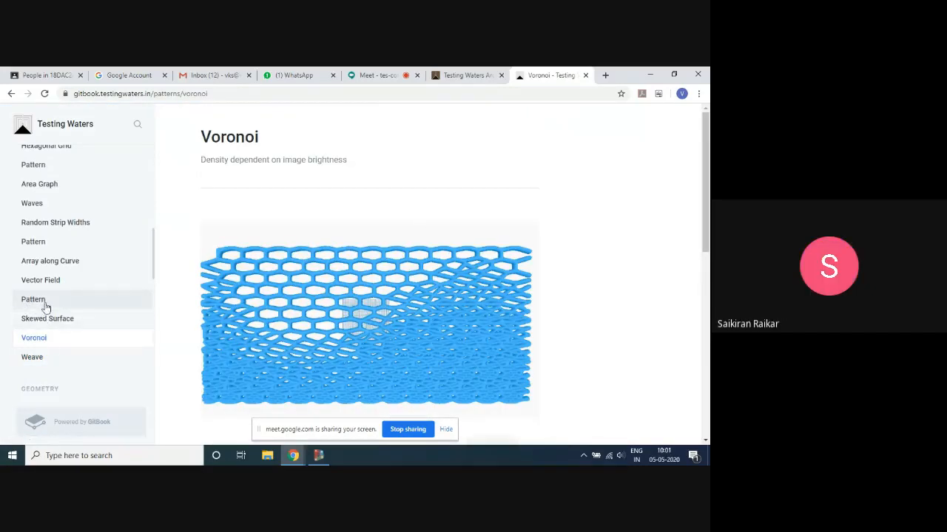
- Open the Pattern page listed above Skewed Surface and examine its image, Pattern-1.zip attachment and code blocks
left_click(37, 305)
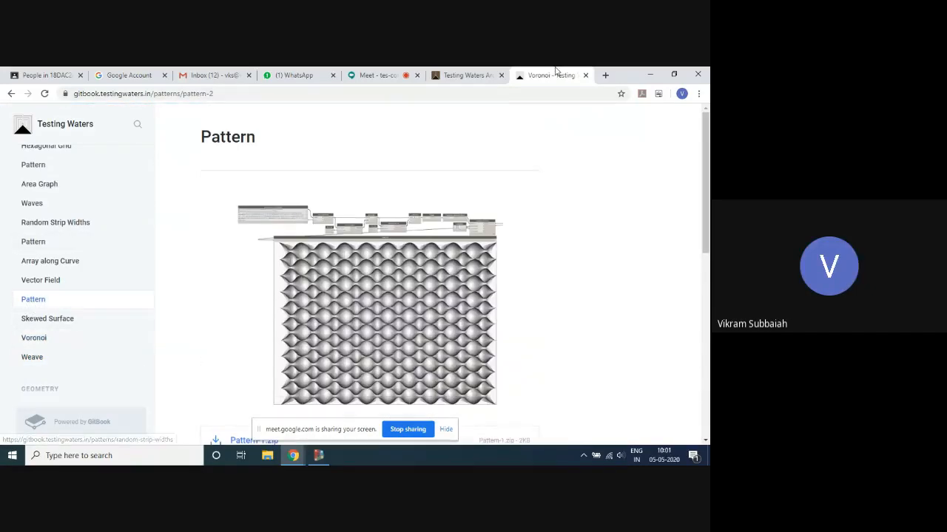
scroll(407, 264, "down", 8)
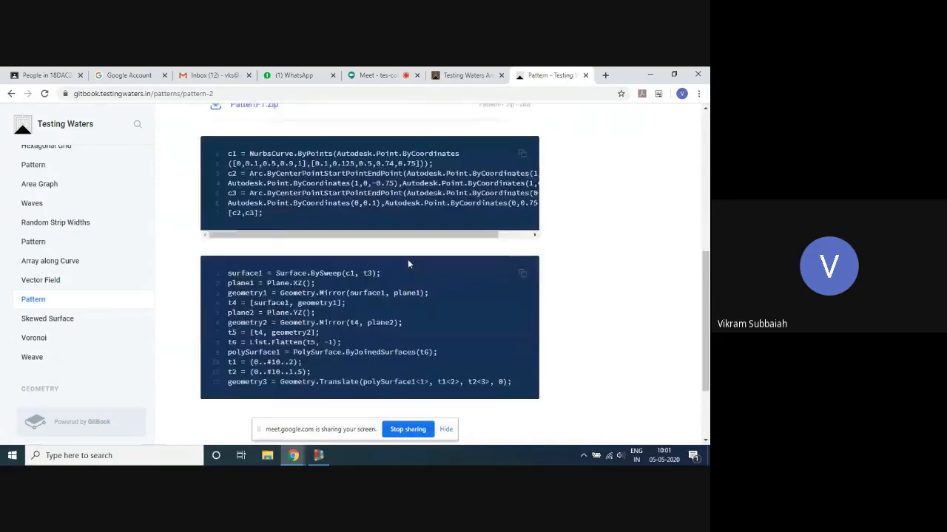
scroll(355, 249, "down", 2)
scroll(374, 241, "up", 4)
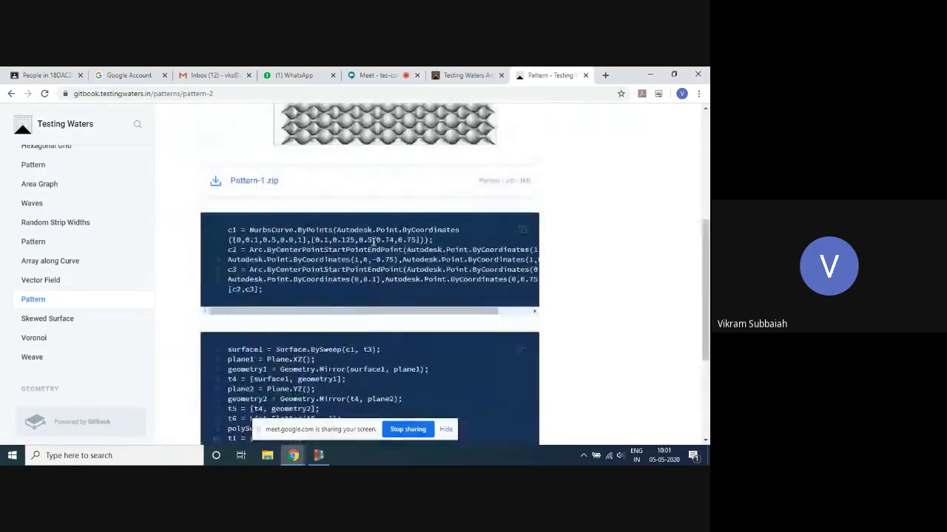
scroll(374, 242, "up", 3)
scroll(418, 322, "down", 2)
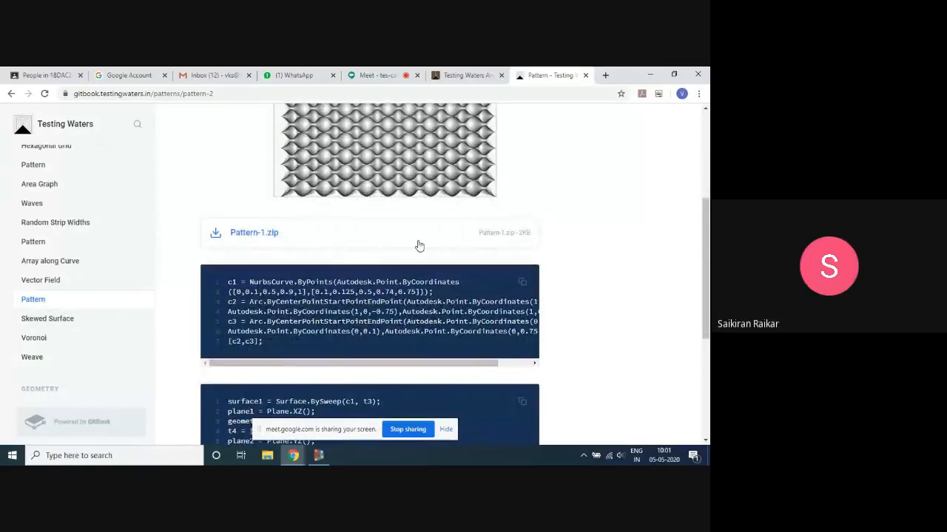
scroll(418, 255, "up", 3)
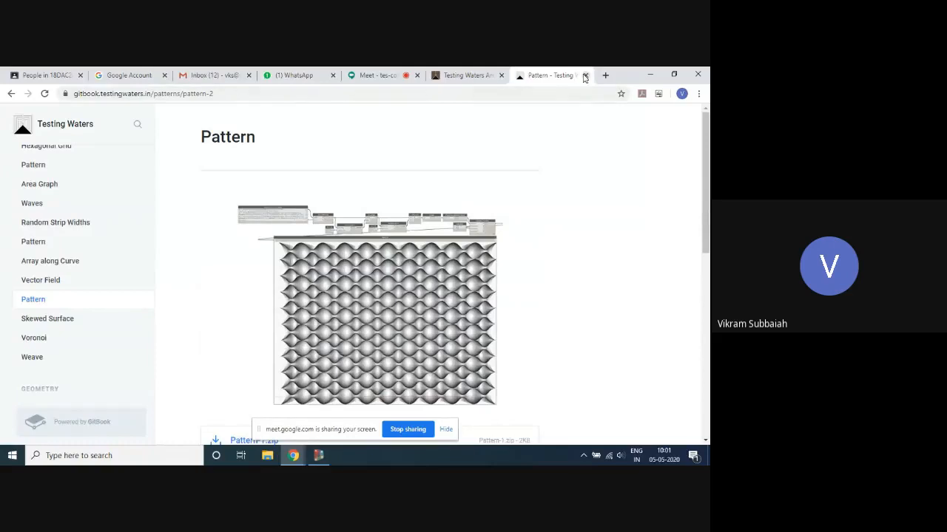
scroll(65, 259, "up", 5)
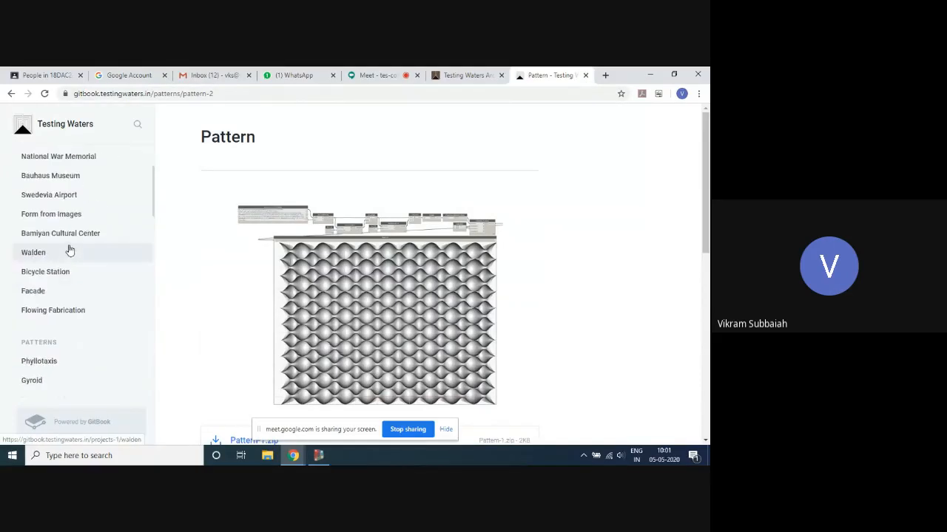
- Close the GitBook tab and switch to Dynamo to review the diagrid graph's sliders and Point.ByCoordinates code block
left_click(584, 75)
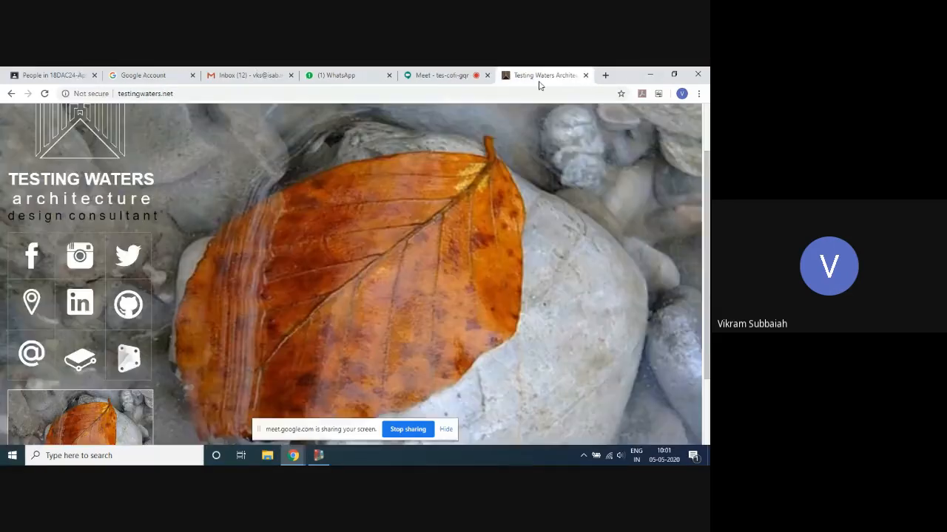
left_click(423, 75)
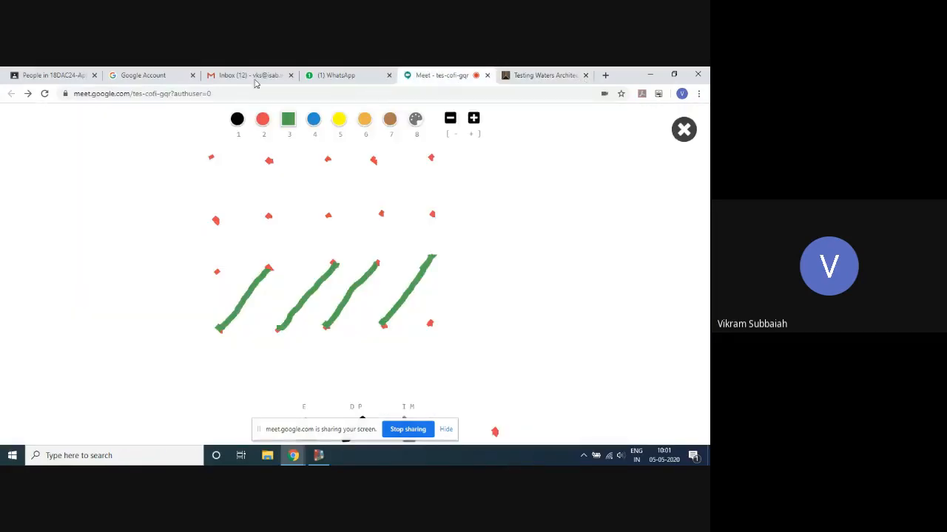
left_click(54, 76)
left_click(318, 455)
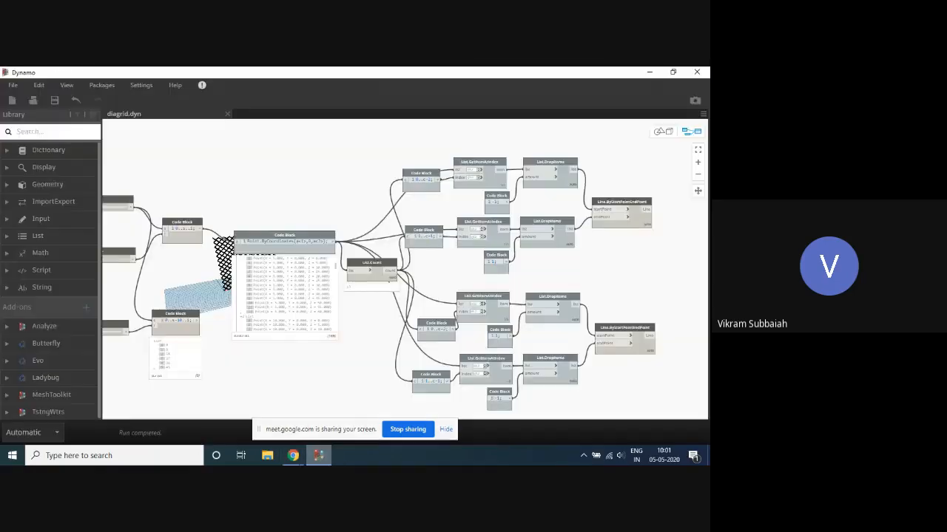
scroll(348, 160, "down", 3)
scroll(318, 260, "up", 5)
scroll(332, 148, "down", 5)
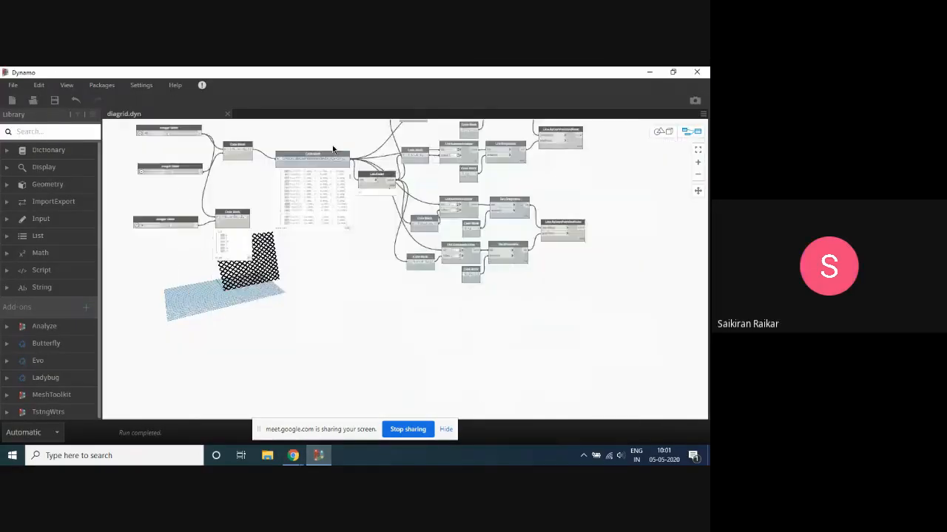
scroll(217, 195, "up", 5)
scroll(332, 224, "down", 2)
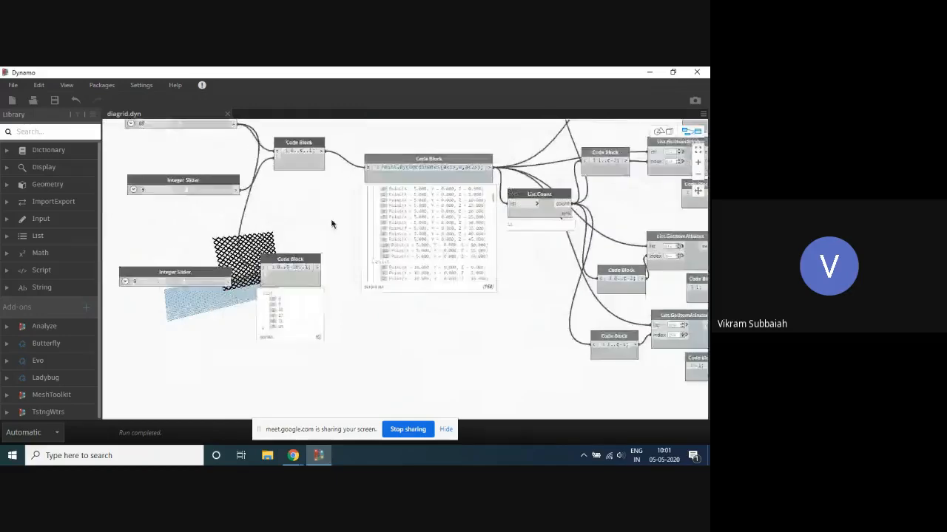
- Move the List.Count node above the output end of the Point.ByCoordinates code block to untangle the wires
middle_click_drag(330, 212, 321, 250)
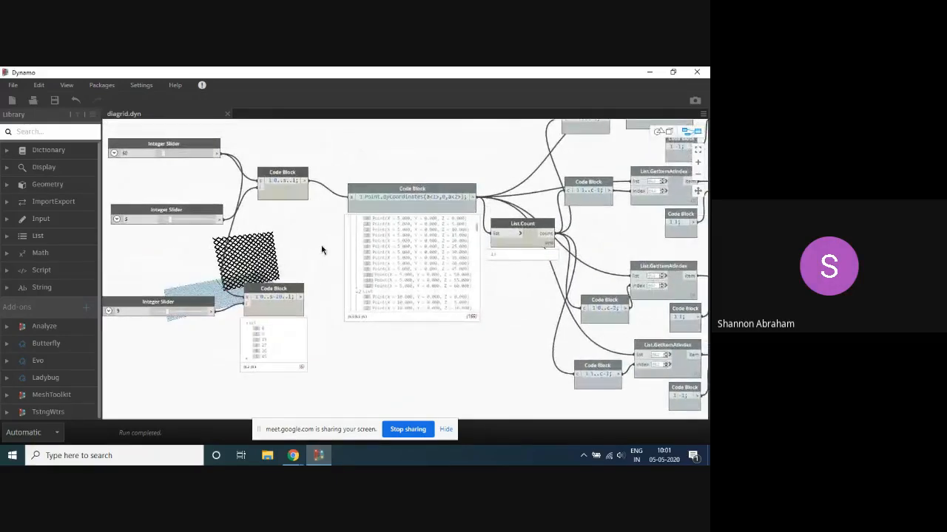
scroll(311, 251, "down", 2)
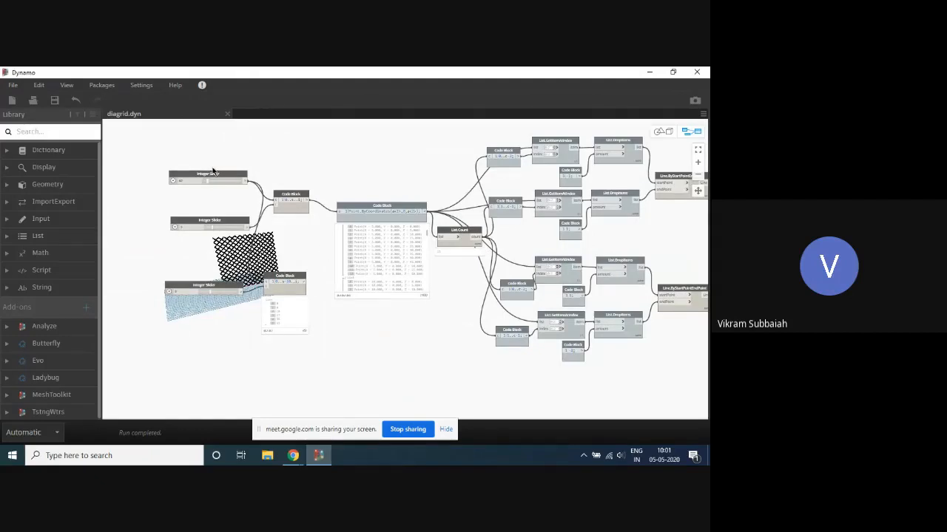
scroll(212, 171, "down", 3)
scroll(429, 151, "up", 1)
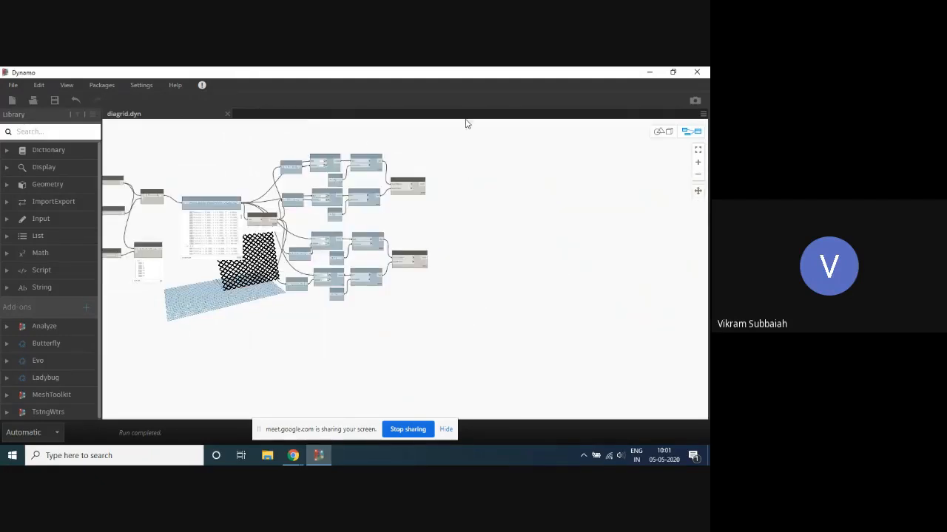
scroll(206, 180, "up", 3)
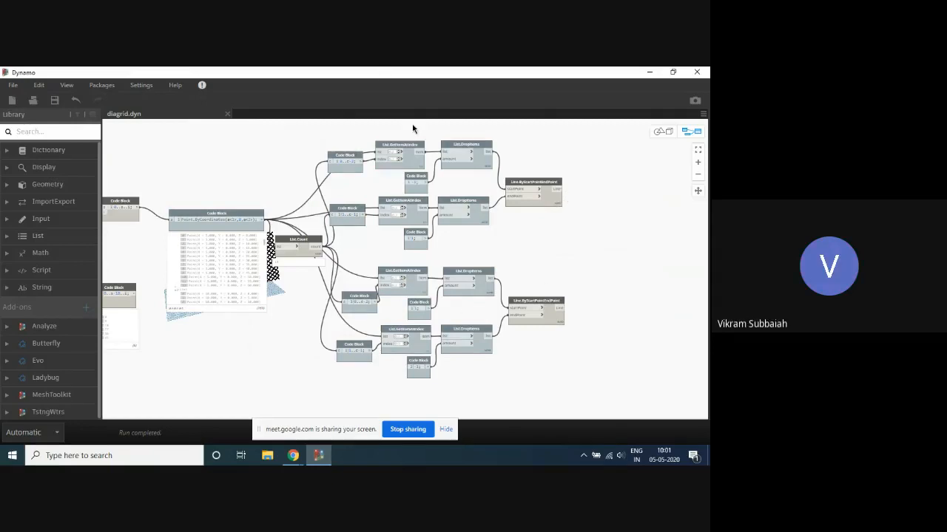
scroll(445, 232, "up", 5)
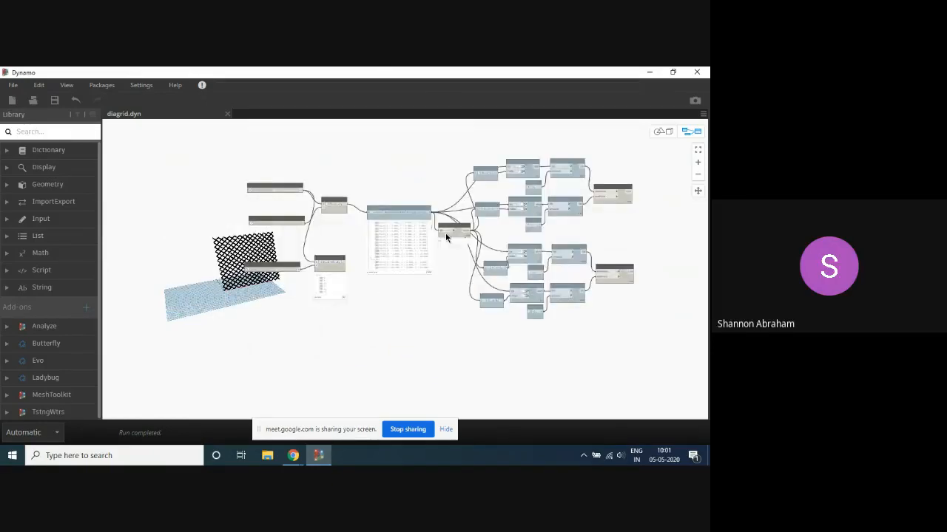
left_click_drag(478, 240, 438, 149)
scroll(455, 264, "down", 1)
scroll(455, 264, "down", 1)
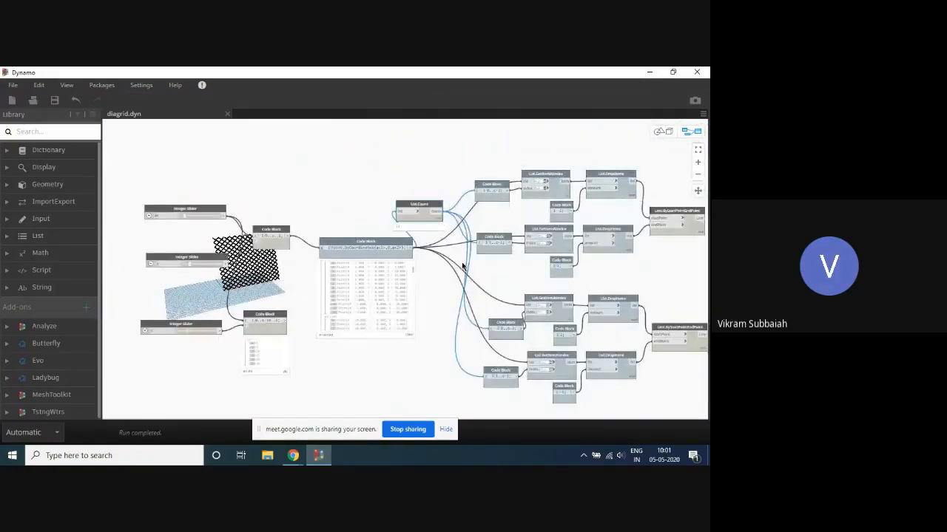
- Nudge the List.Count node slightly higher and clear the selection
scroll(479, 295, "up", 2)
scroll(393, 211, "down", 4)
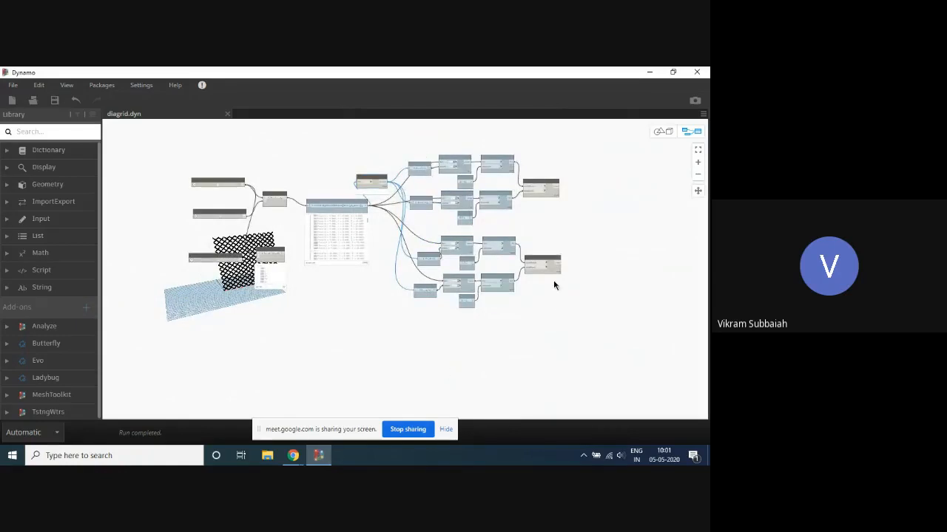
scroll(554, 177, "up", 4)
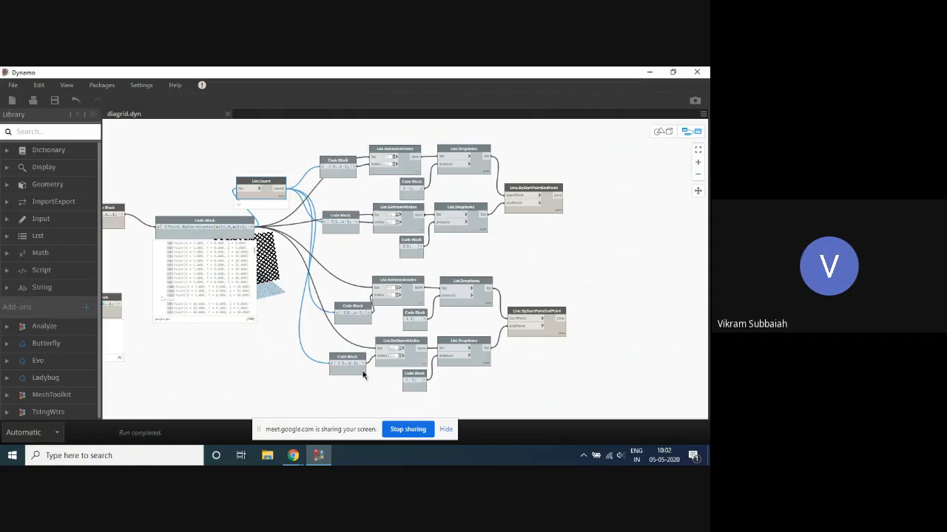
scroll(321, 161, "down", 5)
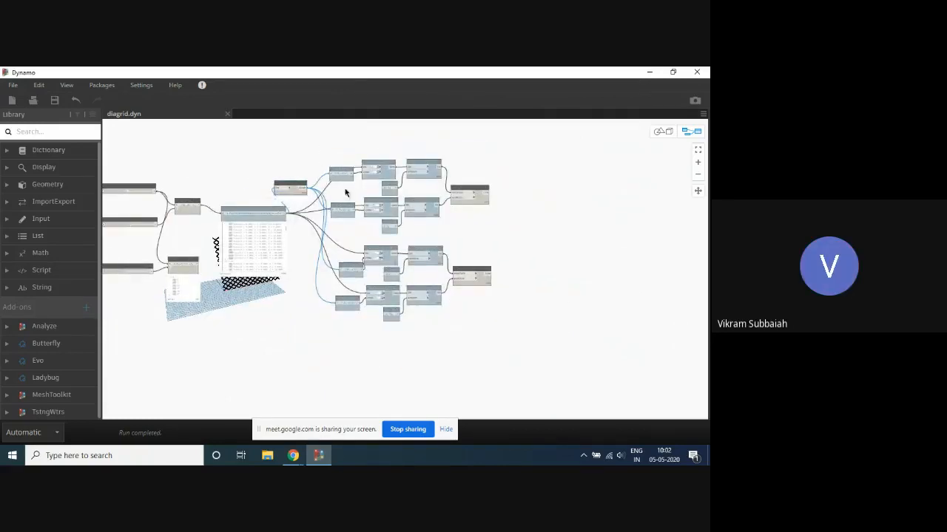
left_click_drag(300, 184, 298, 179)
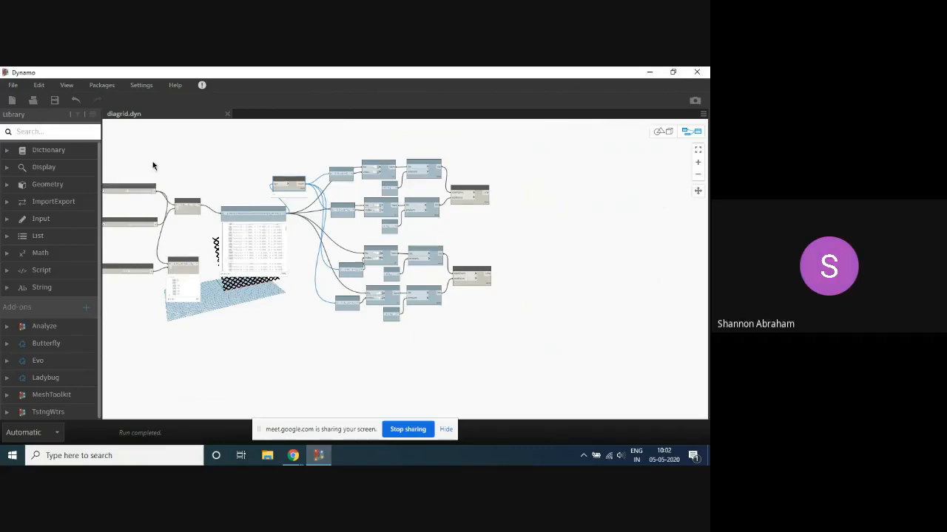
scroll(456, 173, "up", 5)
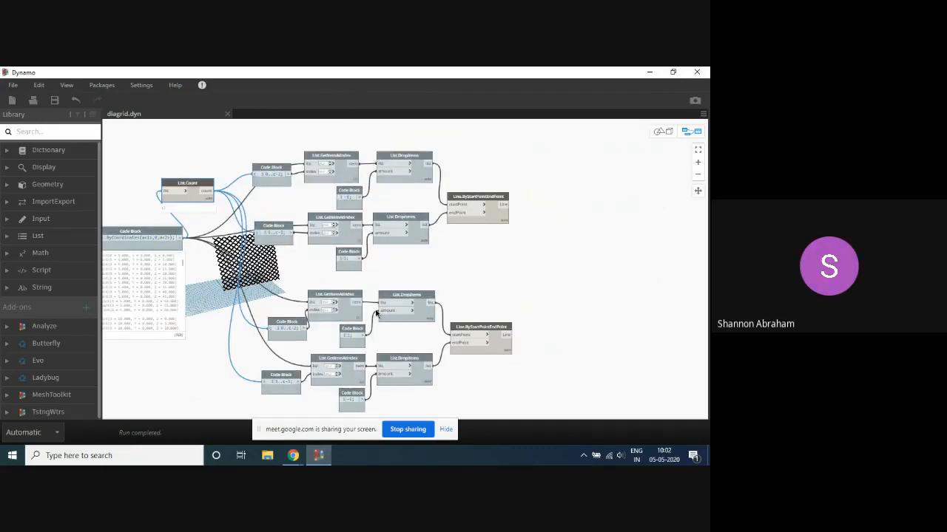
left_click(495, 239)
- Unpin the output preview bubble beneath the List.Count node
scroll(551, 244, "down", 5)
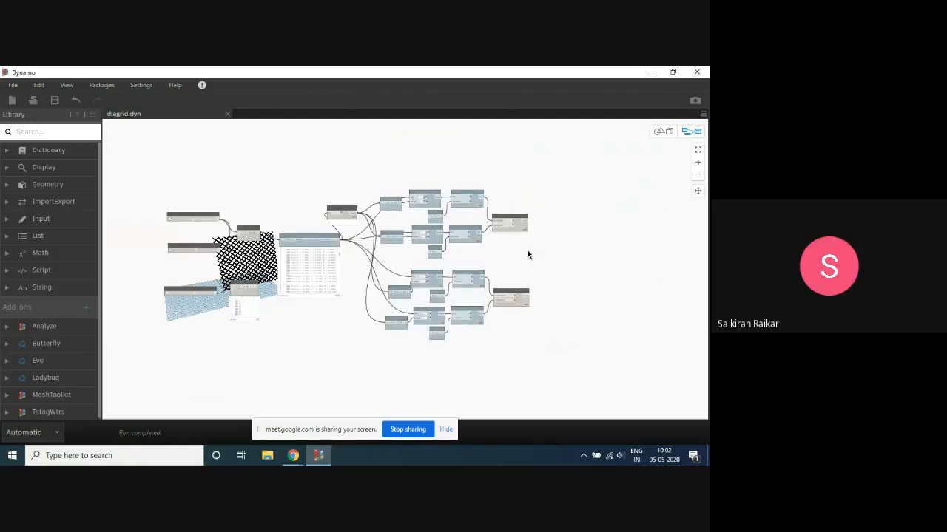
scroll(528, 256, "up", 3)
middle_click_drag(406, 169, 434, 157)
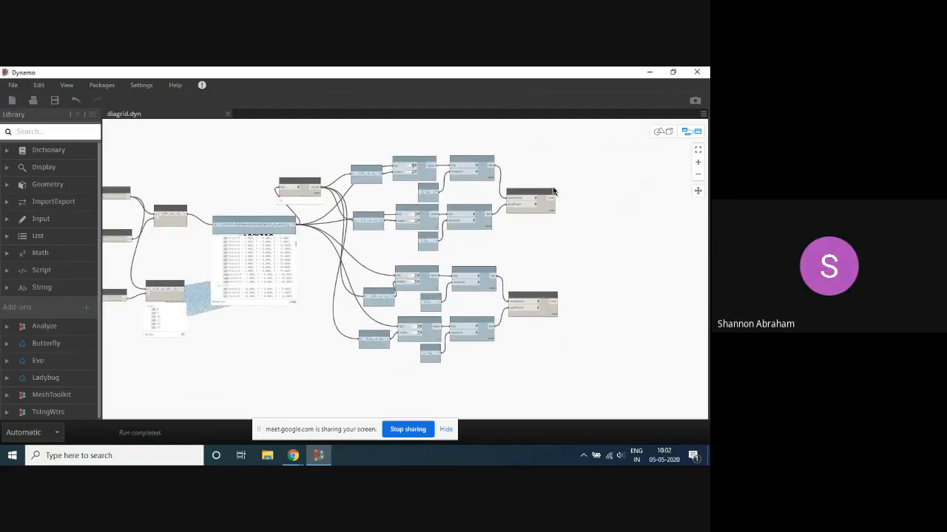
scroll(596, 166, "down", 2)
scroll(426, 152, "up", 2)
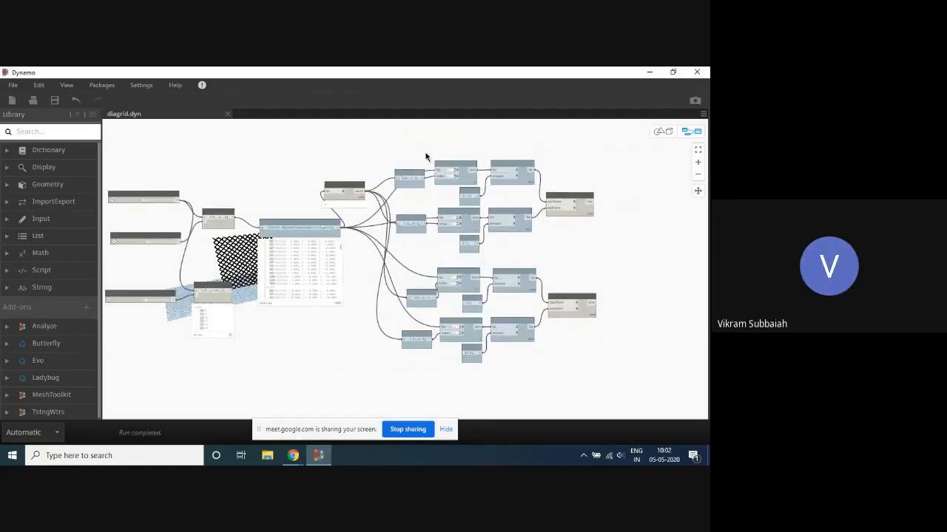
left_click(361, 205)
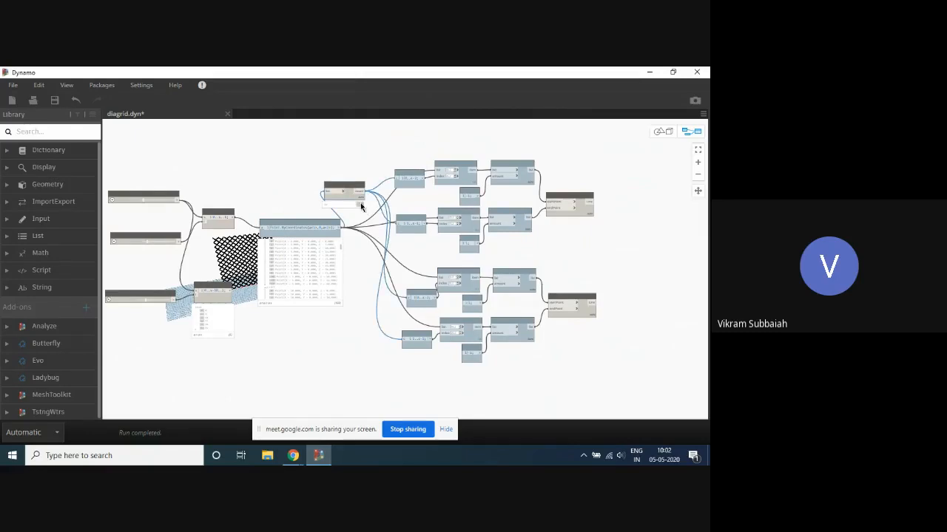
scroll(314, 232, "up", 5)
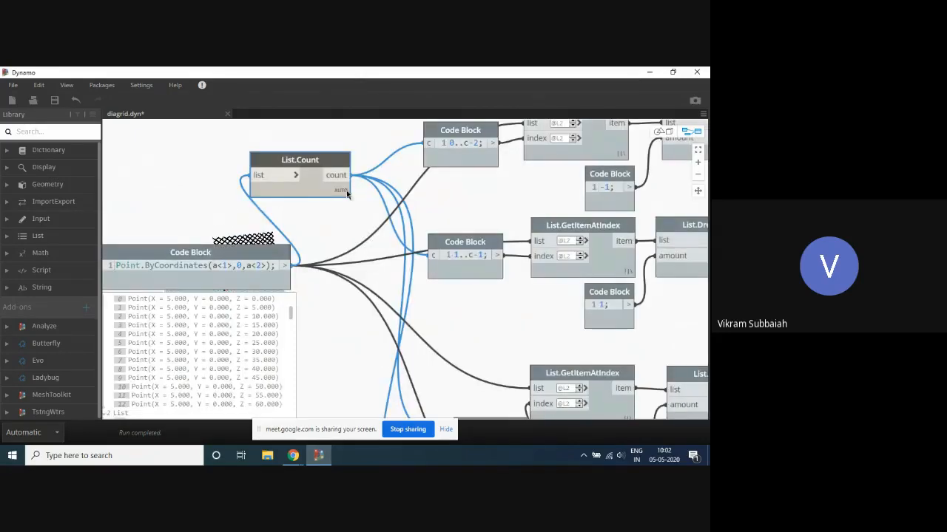
mouse_move(340, 210)
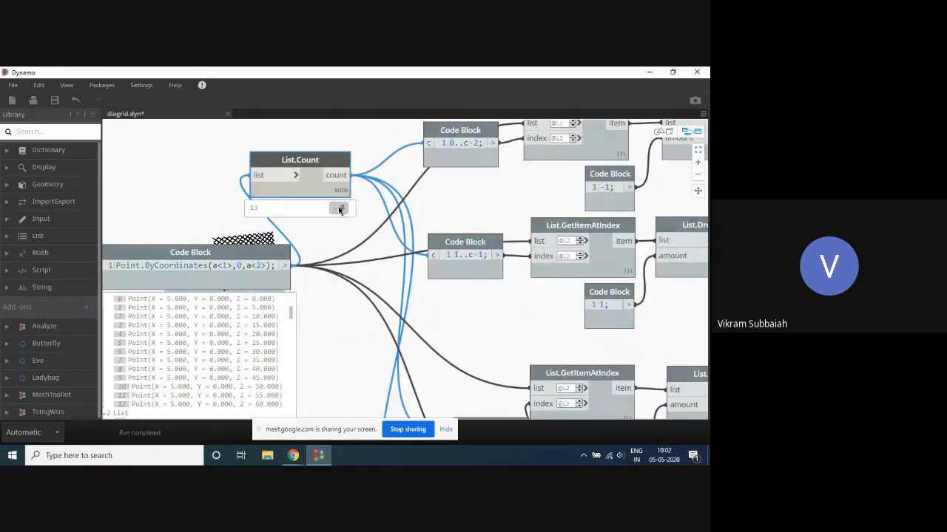
- Inspect the output list and node options of the uppermost List.GetItemAtIndex node
left_click(612, 155)
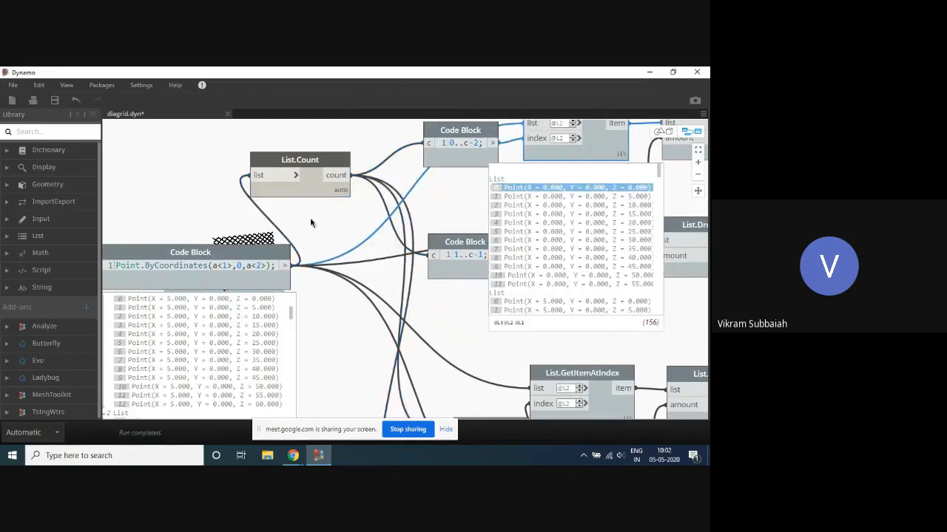
right_click(607, 153)
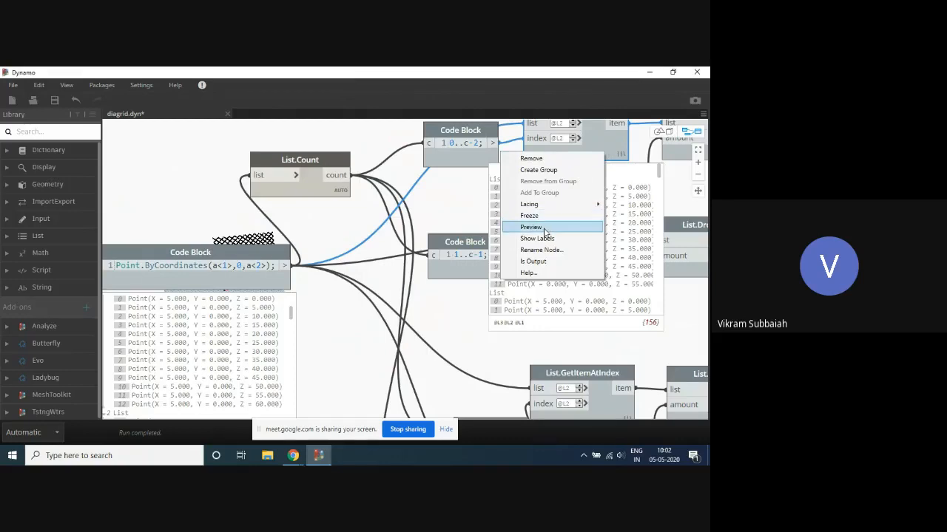
left_click(454, 216)
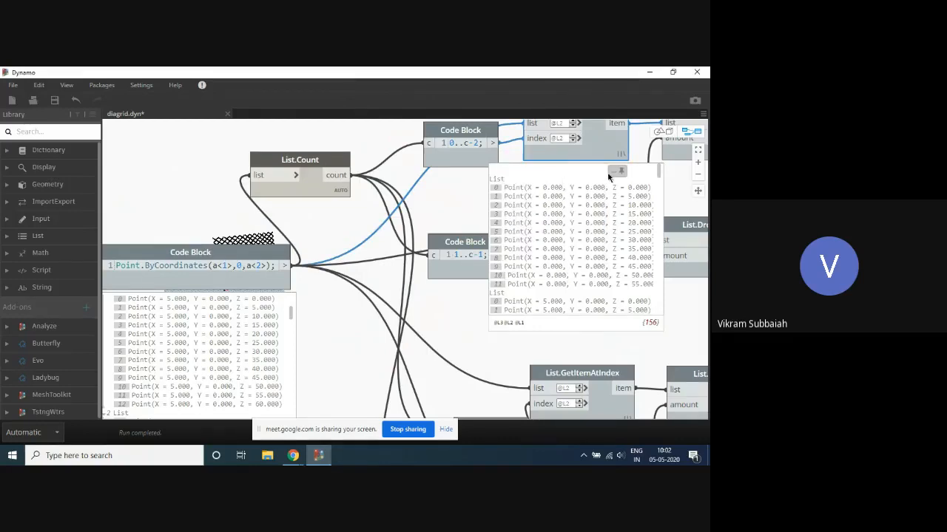
- Turn on geometry preview for all the list-operation nodes and code blocks between the point grid and the line nodes
scroll(455, 230, "down", 5)
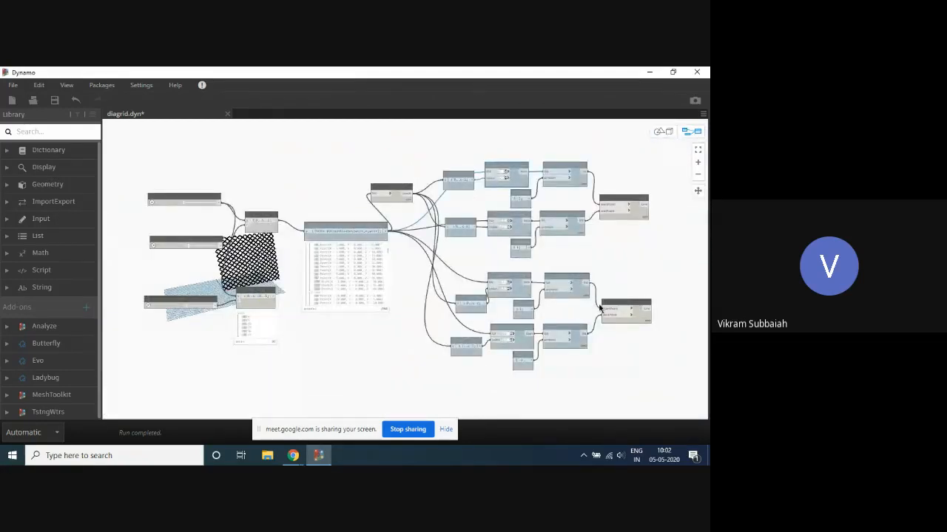
left_click_drag(576, 391, 464, 150)
right_click(464, 150)
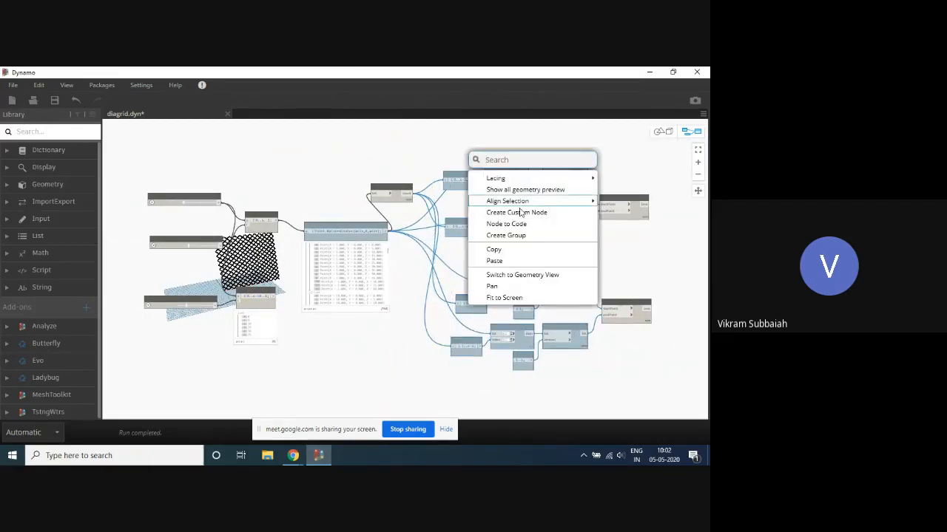
left_click(542, 191)
left_click(456, 141)
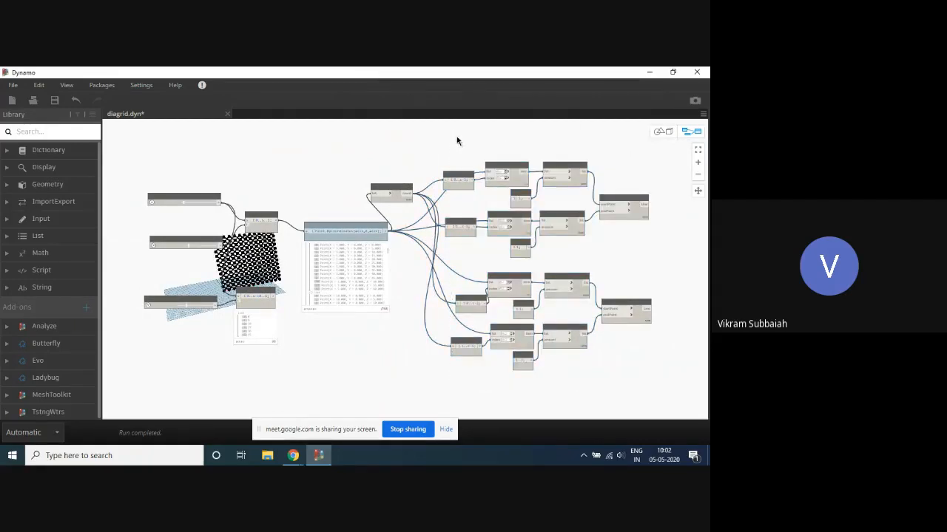
- Turn on the geometry preview of the Point.ByCoordinates code block
scroll(409, 250, "up", 3)
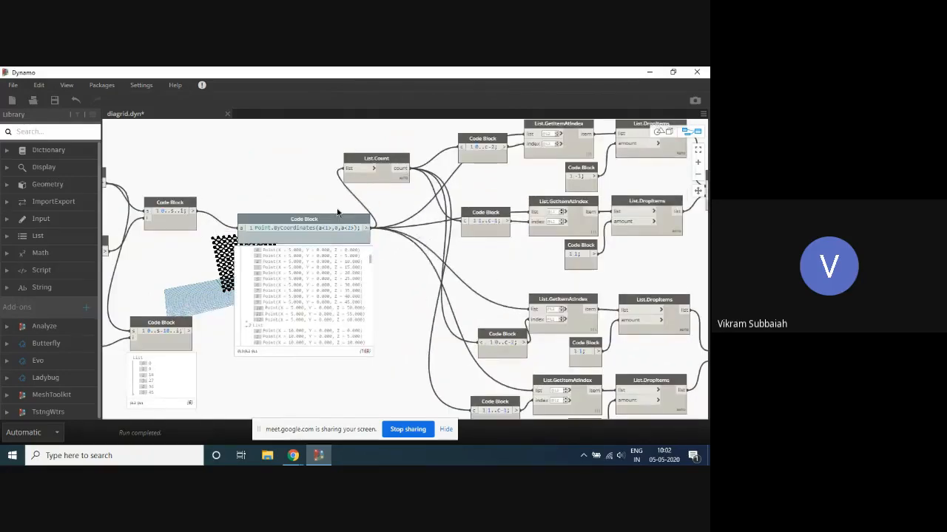
right_click(338, 225)
left_click(375, 290)
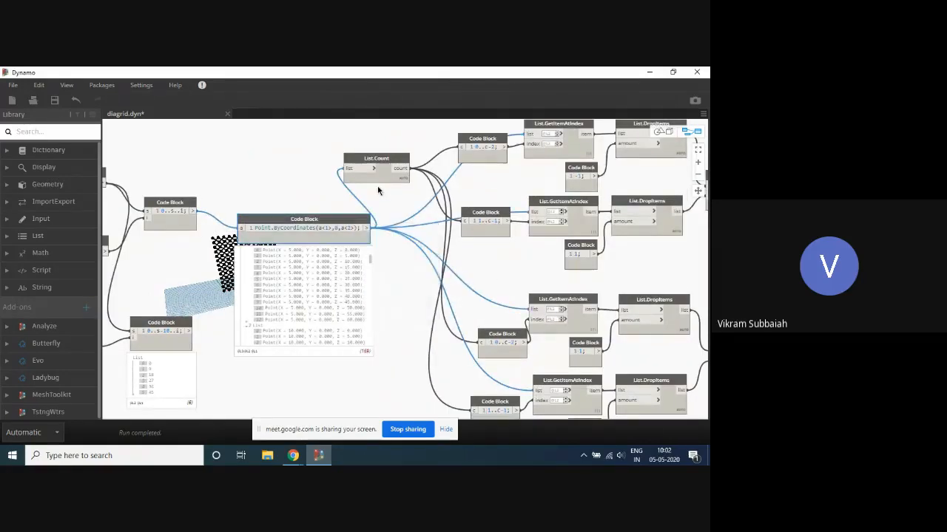
left_click(382, 191)
- Highlight the index 3 point in the X = 5 sublist and examine the diagrid up close in the geometry view
scroll(437, 190, "down", 4)
scroll(305, 263, "up", 4)
scroll(364, 188, "up", 3)
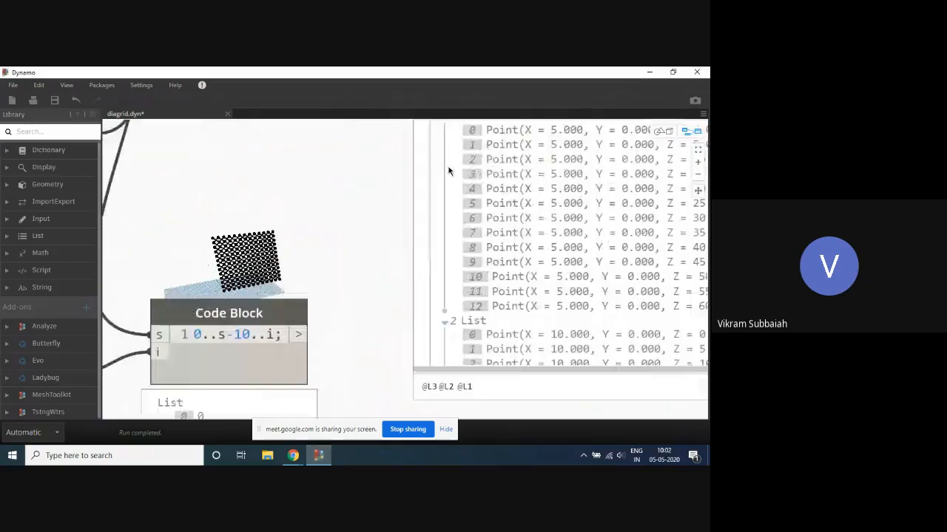
left_click(491, 175)
key("ctrl+b")
scroll(258, 275, "up", 5)
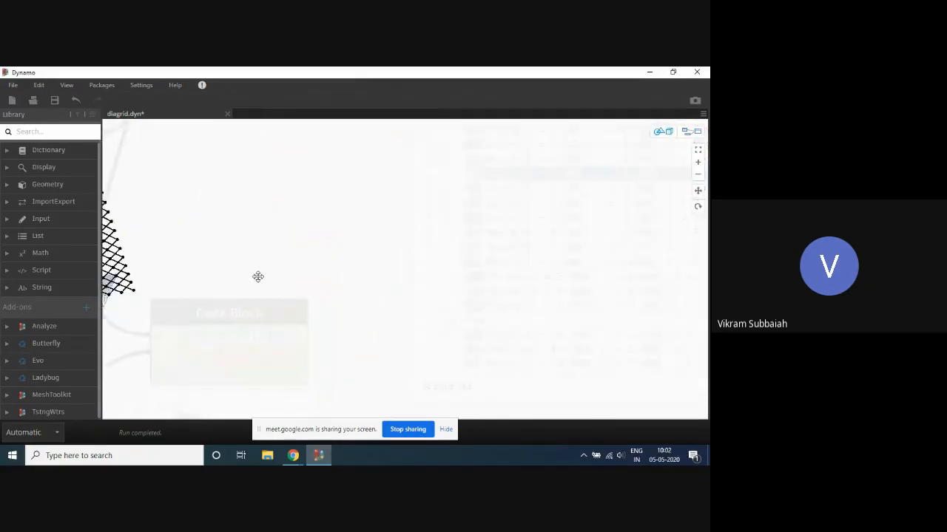
scroll(216, 259, "down", 4)
middle_click_drag(211, 274, 282, 249)
scroll(299, 240, "up", 5)
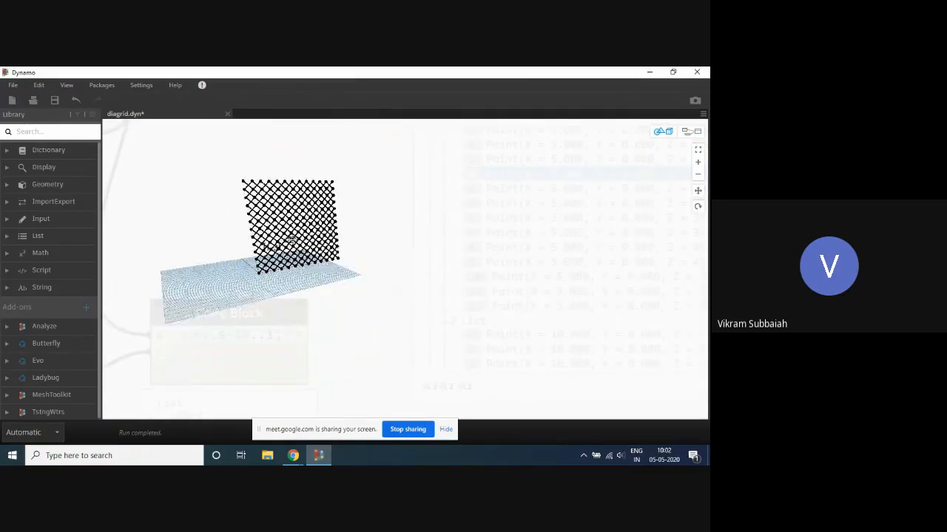
key("ctrl+b")
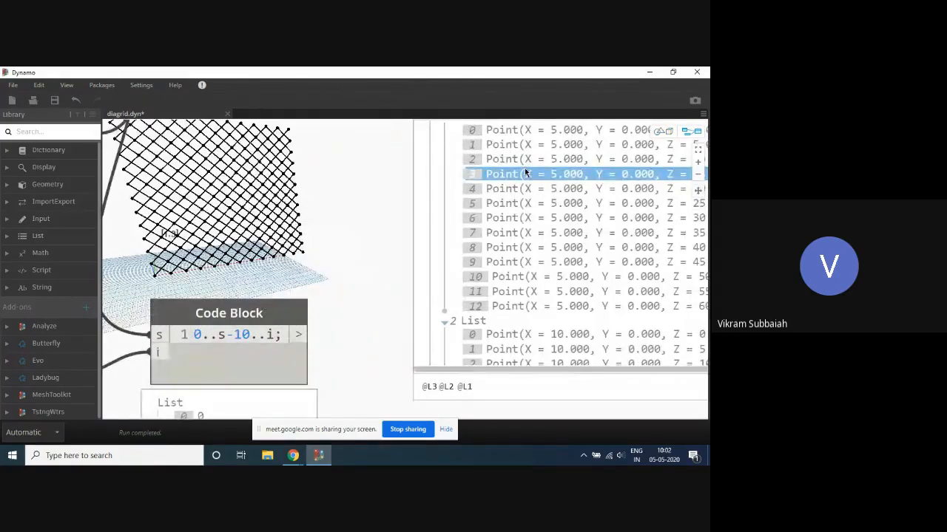
- Return to an overview of the graph and stop sharing the screen in the Google Meet call
scroll(345, 255, "down", 5)
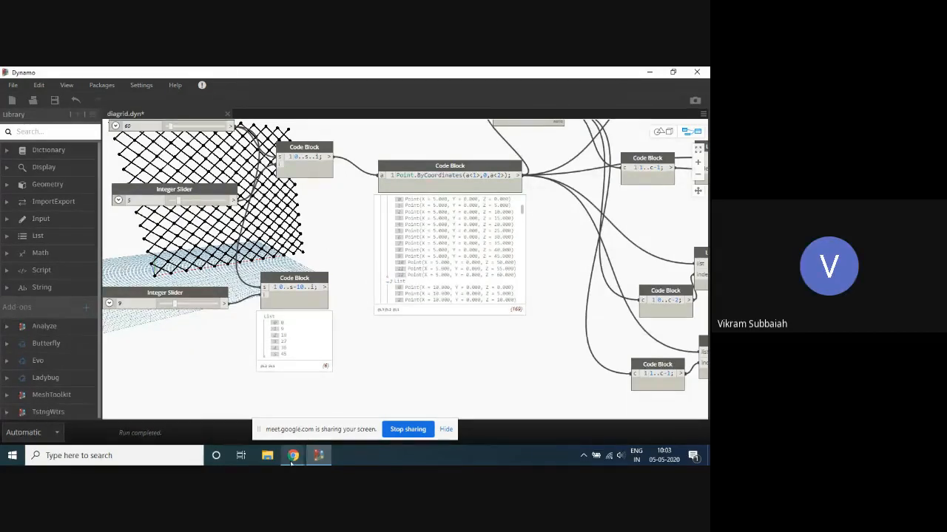
mouse_move(295, 457)
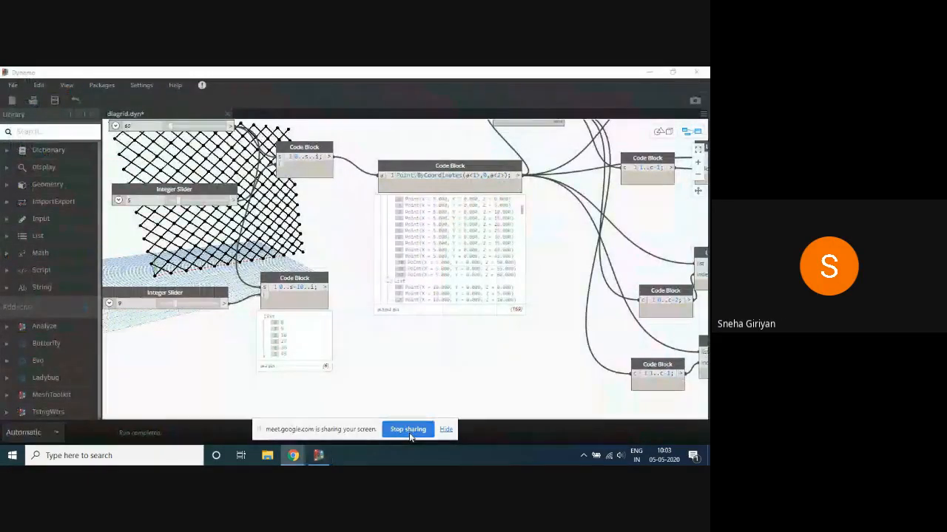
left_click(409, 430)
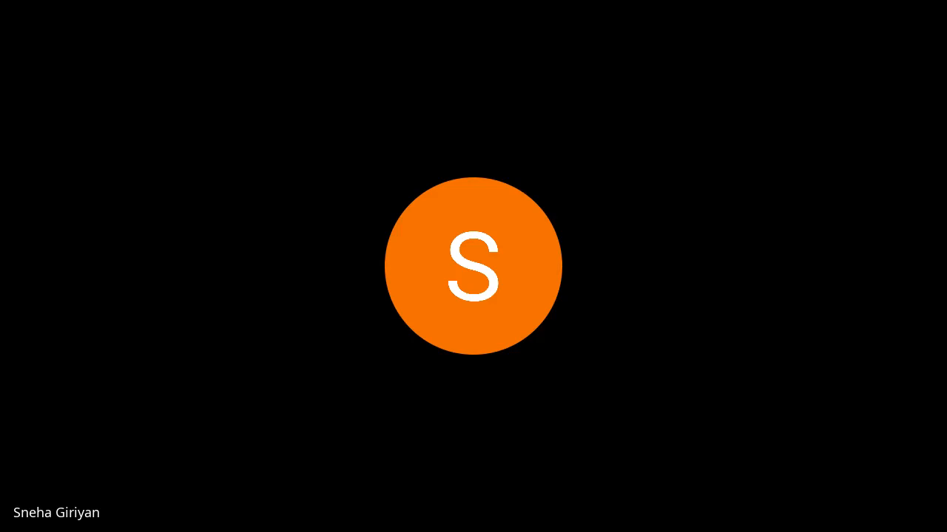